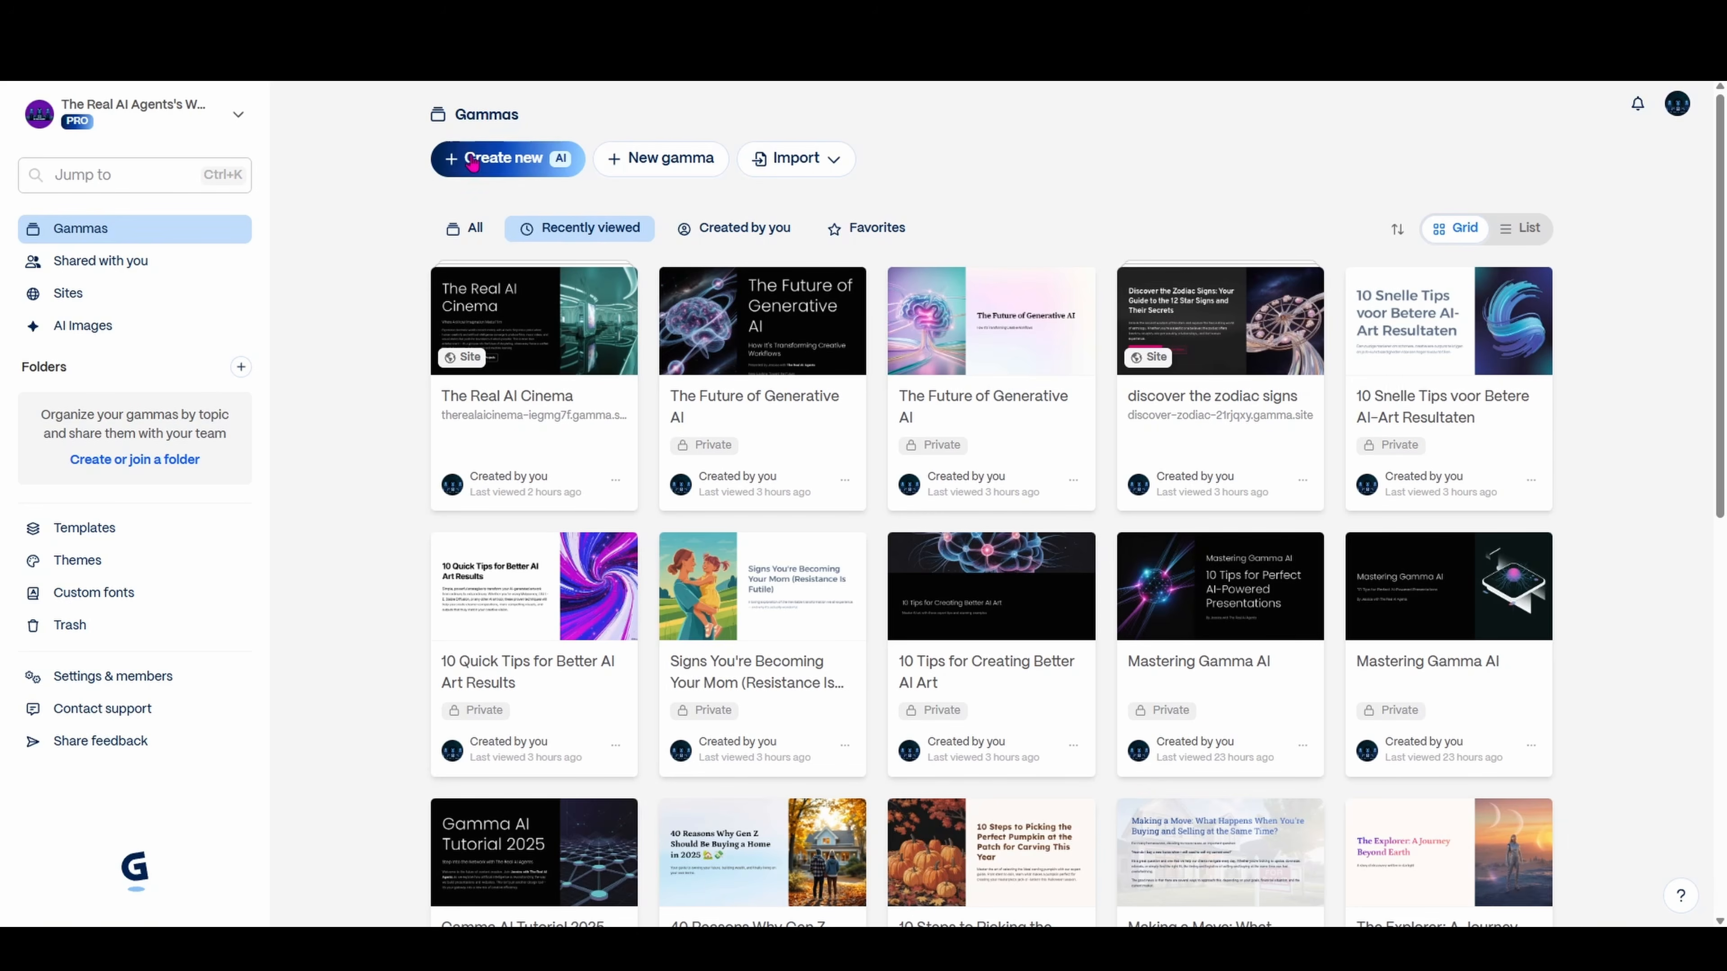
# Start a new AI-generated presentation and generate its outline from the pasted prompt for a 10-page investor strategy guide for Gen Z real-estate investors
pyautogui.click(501, 163)
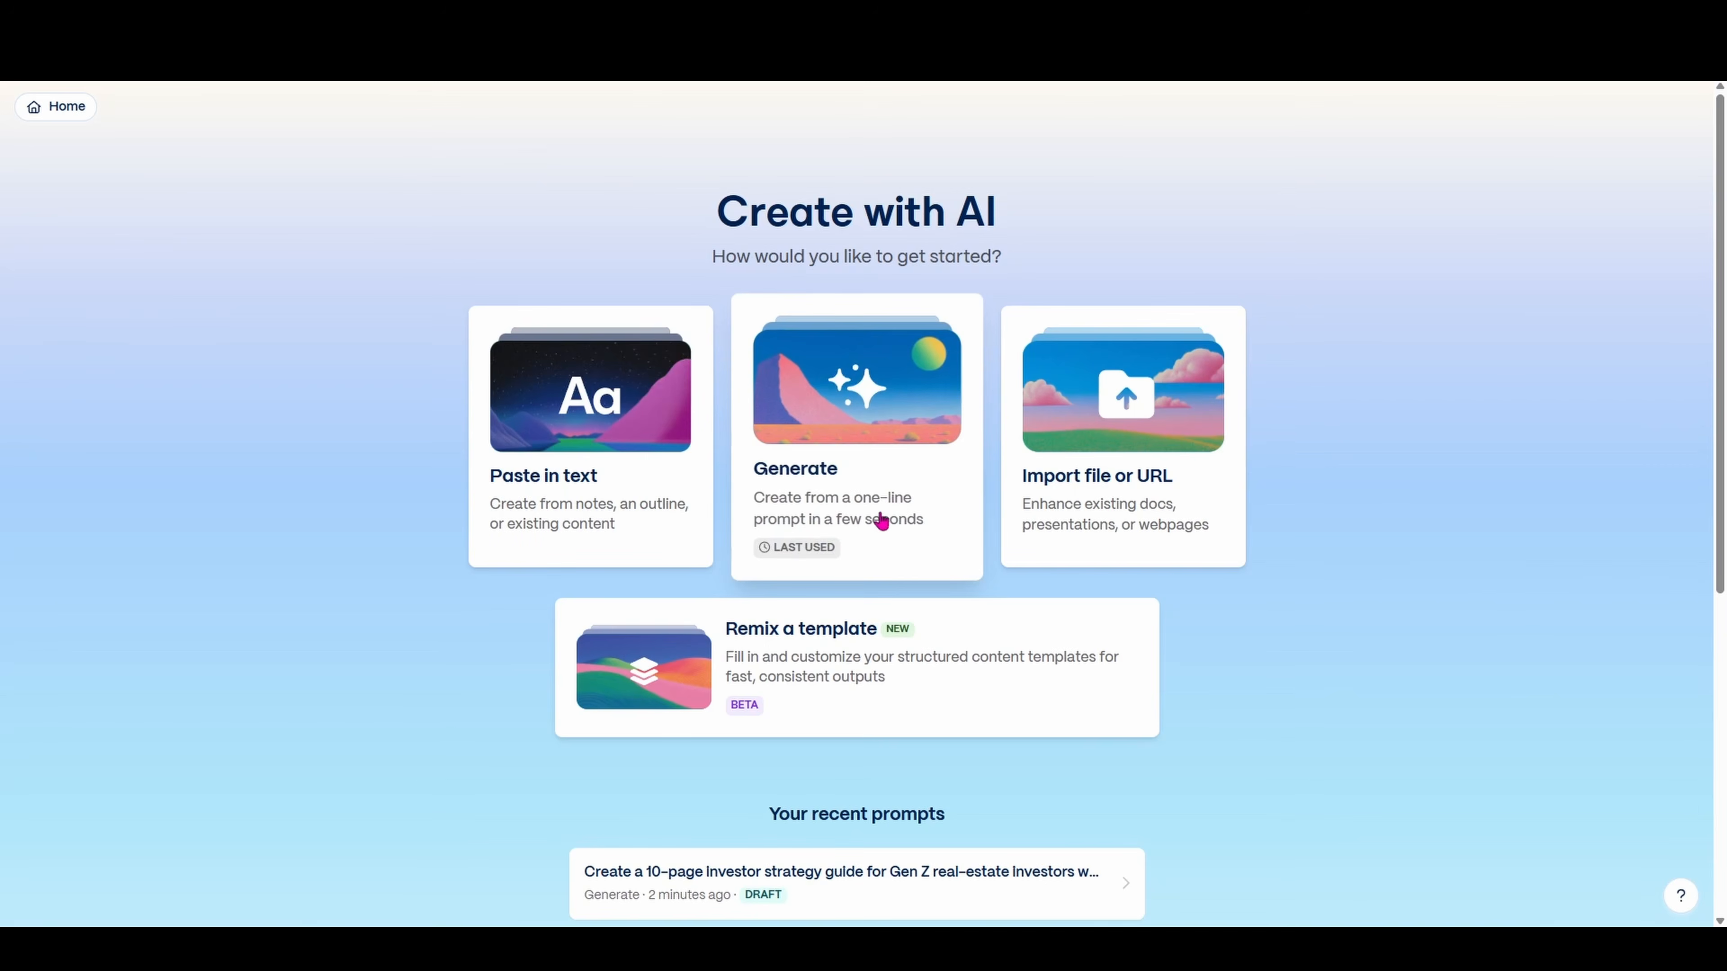
pyautogui.click(859, 524)
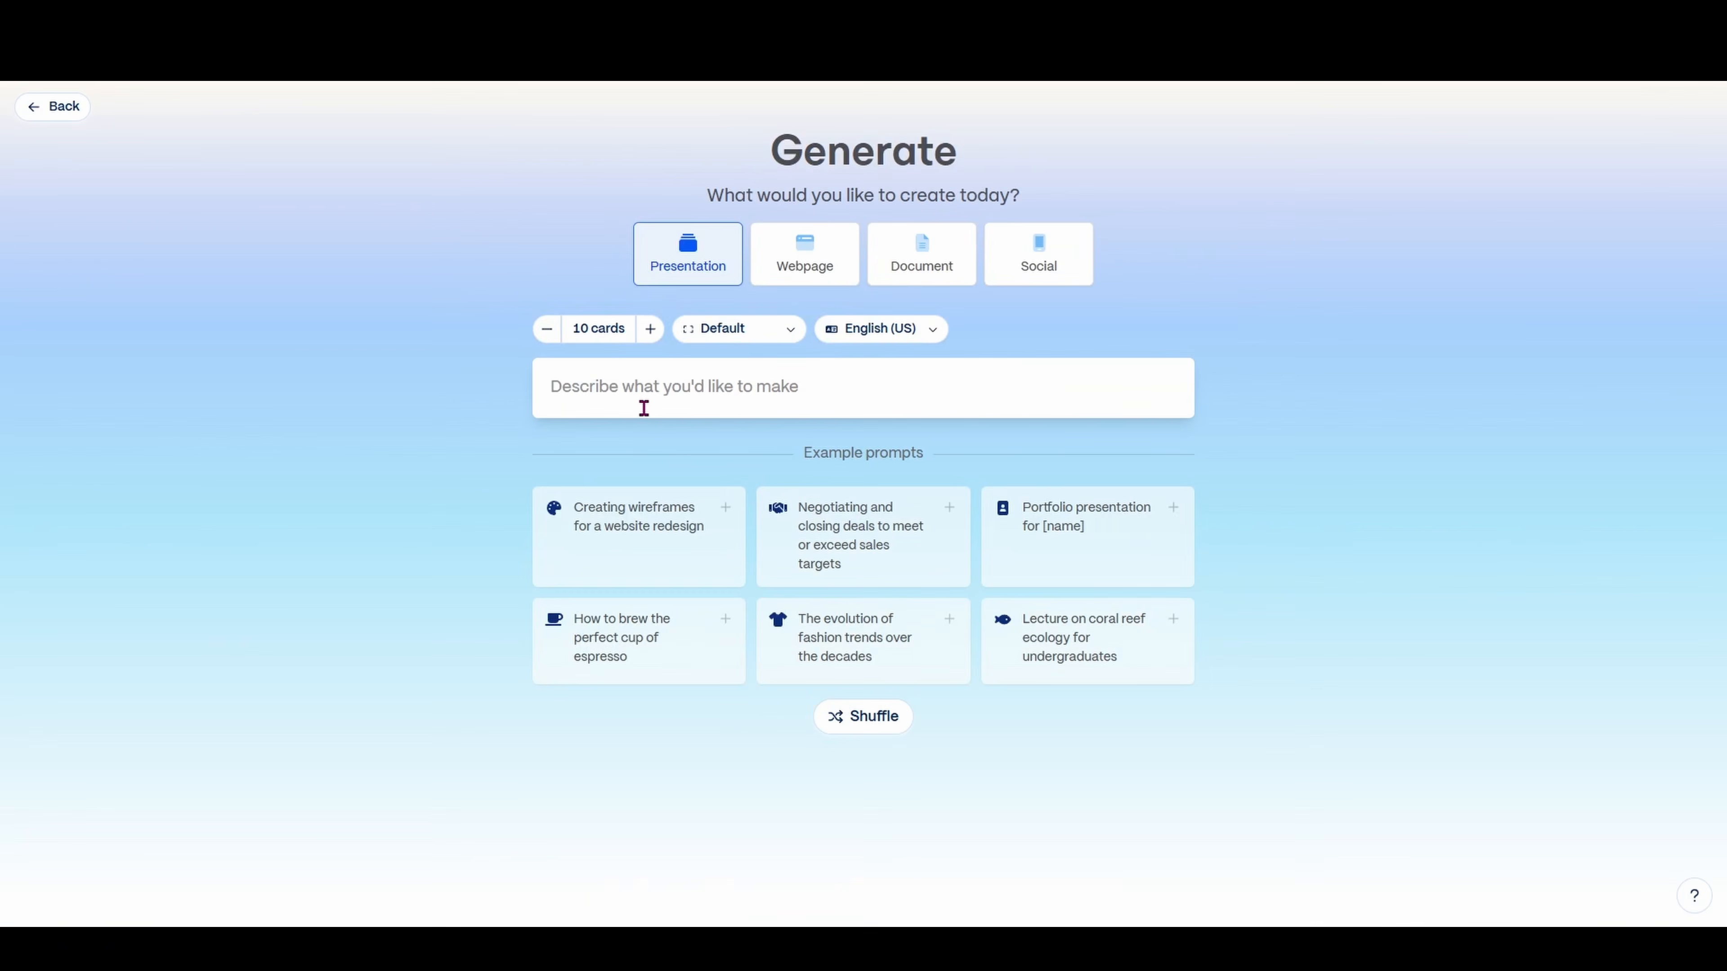
pyautogui.click(661, 386)
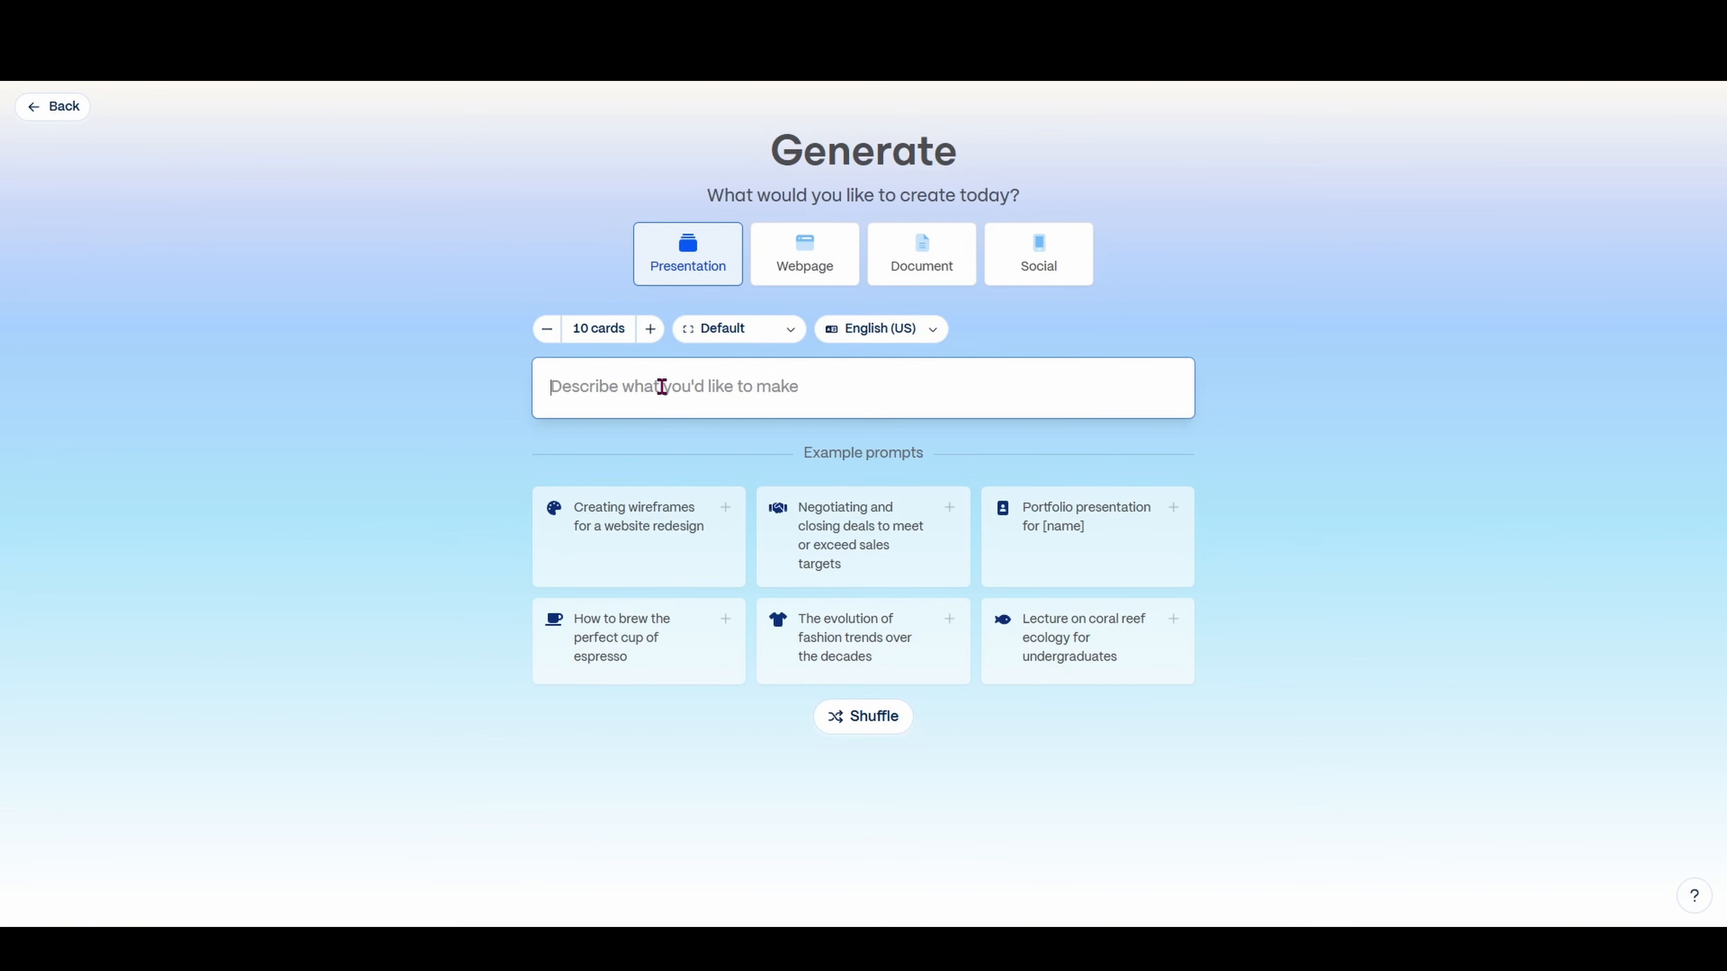
pyautogui.rightClick(661, 386)
pyautogui.click(728, 569)
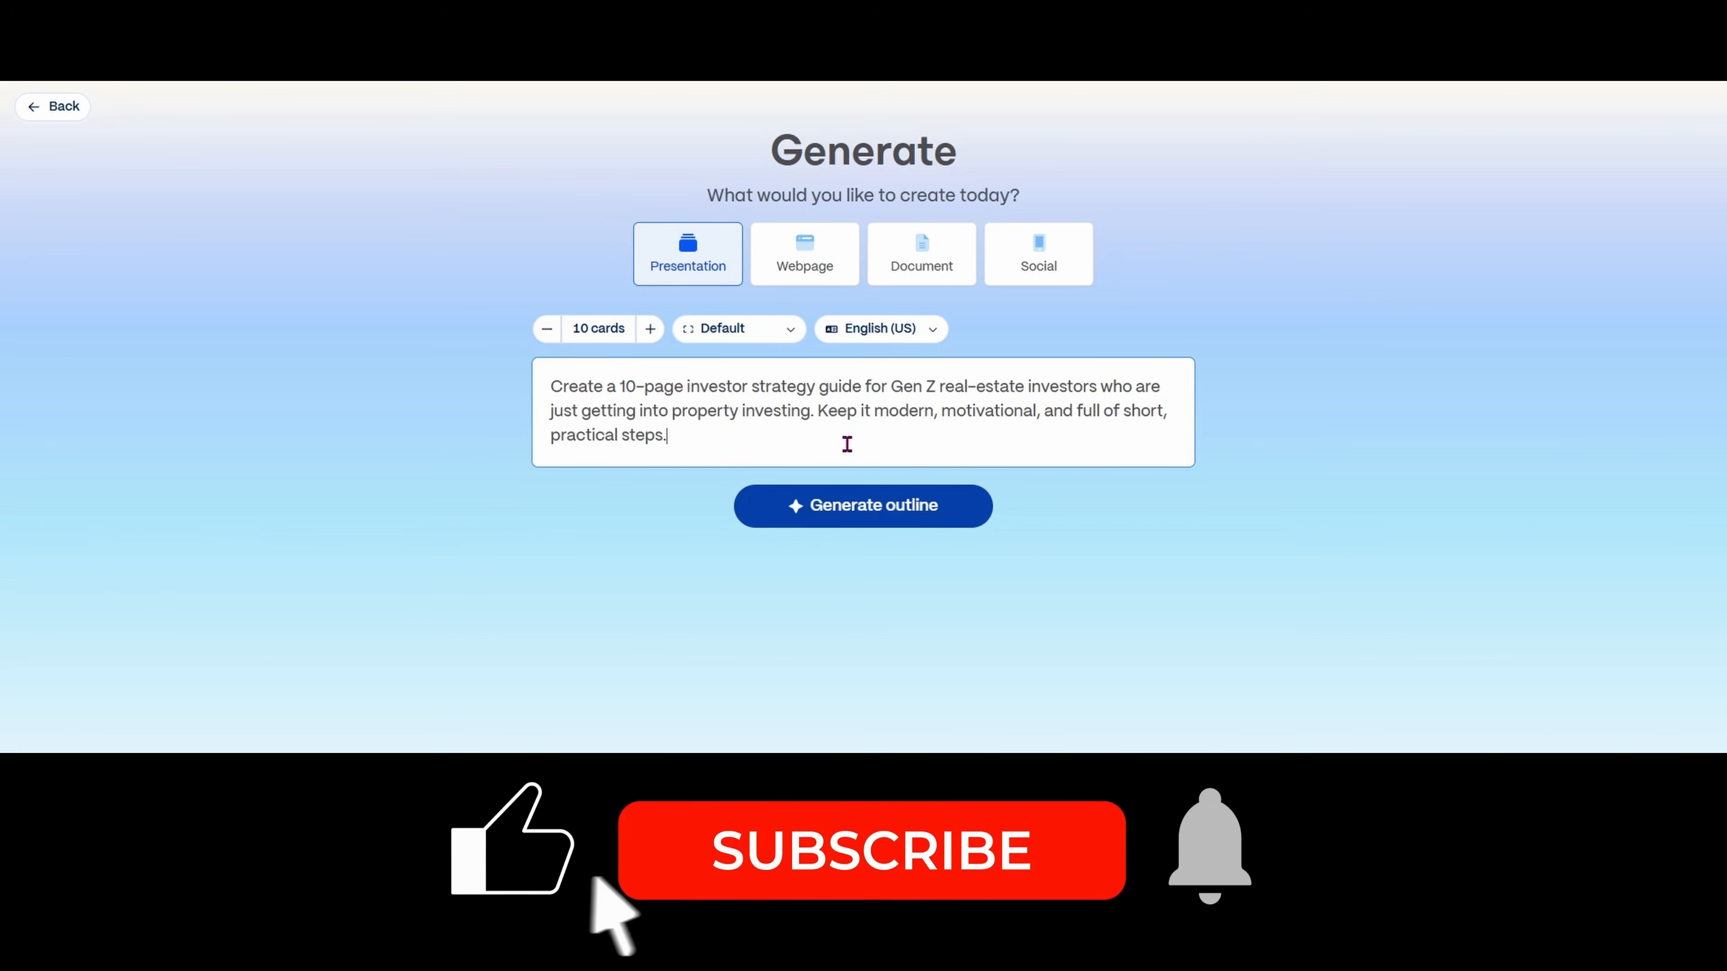
pyautogui.click(878, 515)
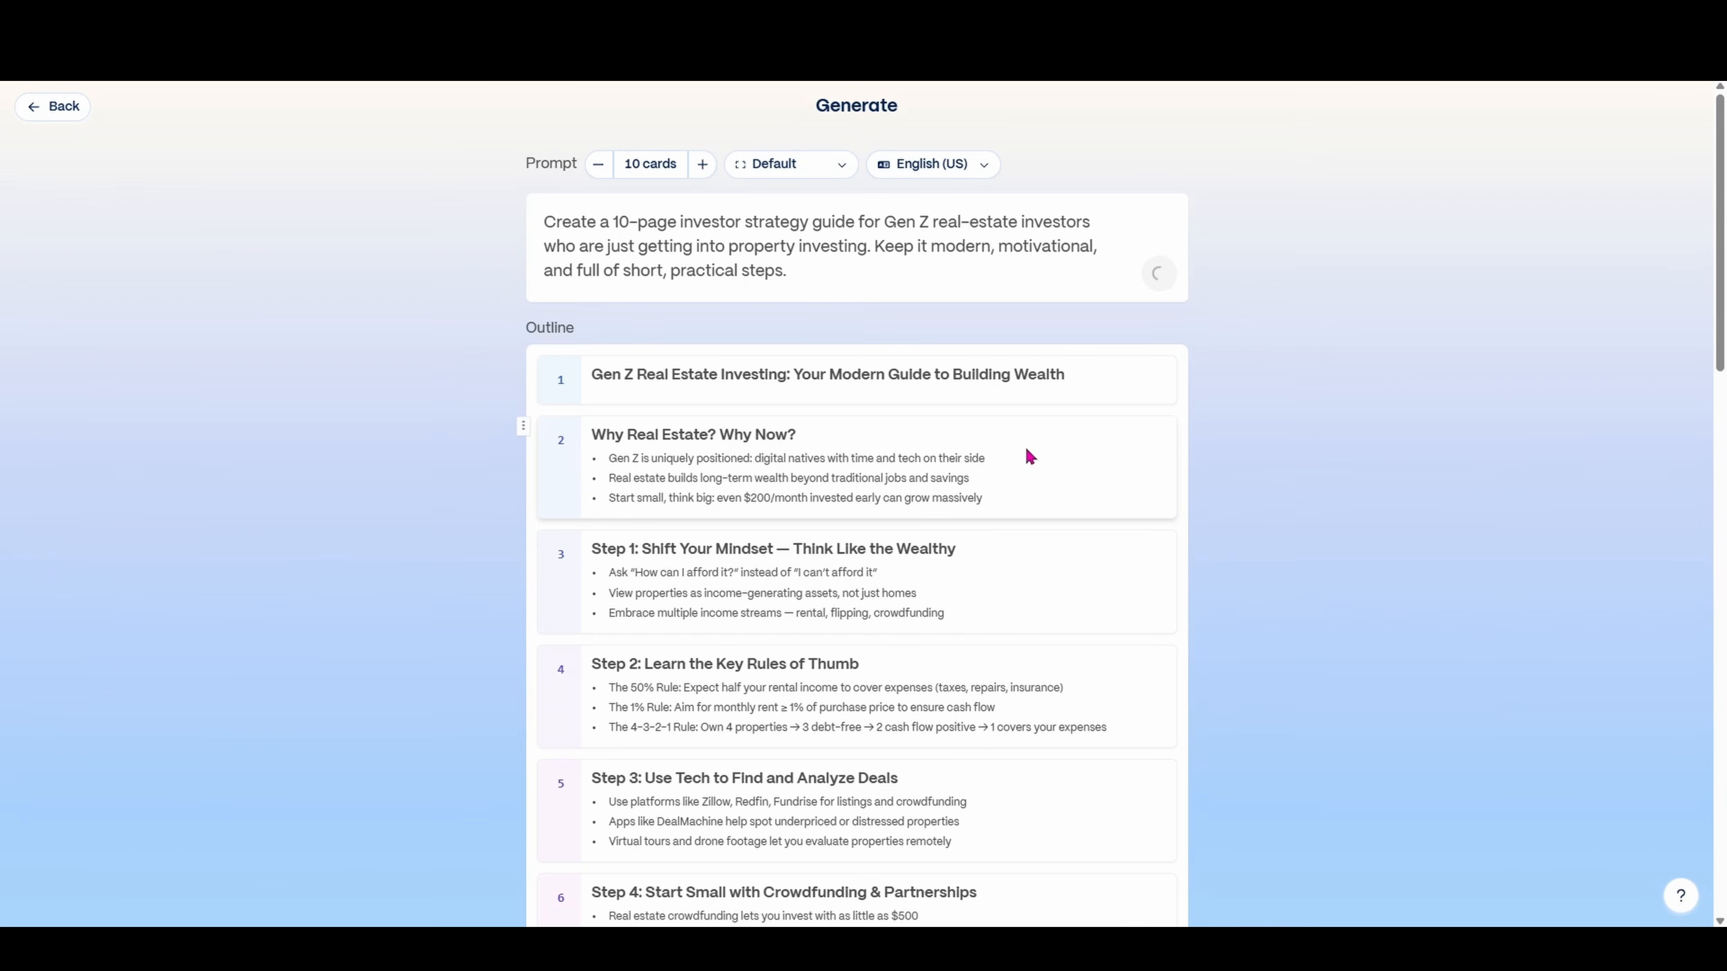
# Review the generated outline cards from the title card through the closing card
pyautogui.scroll(-5, 771, 605)
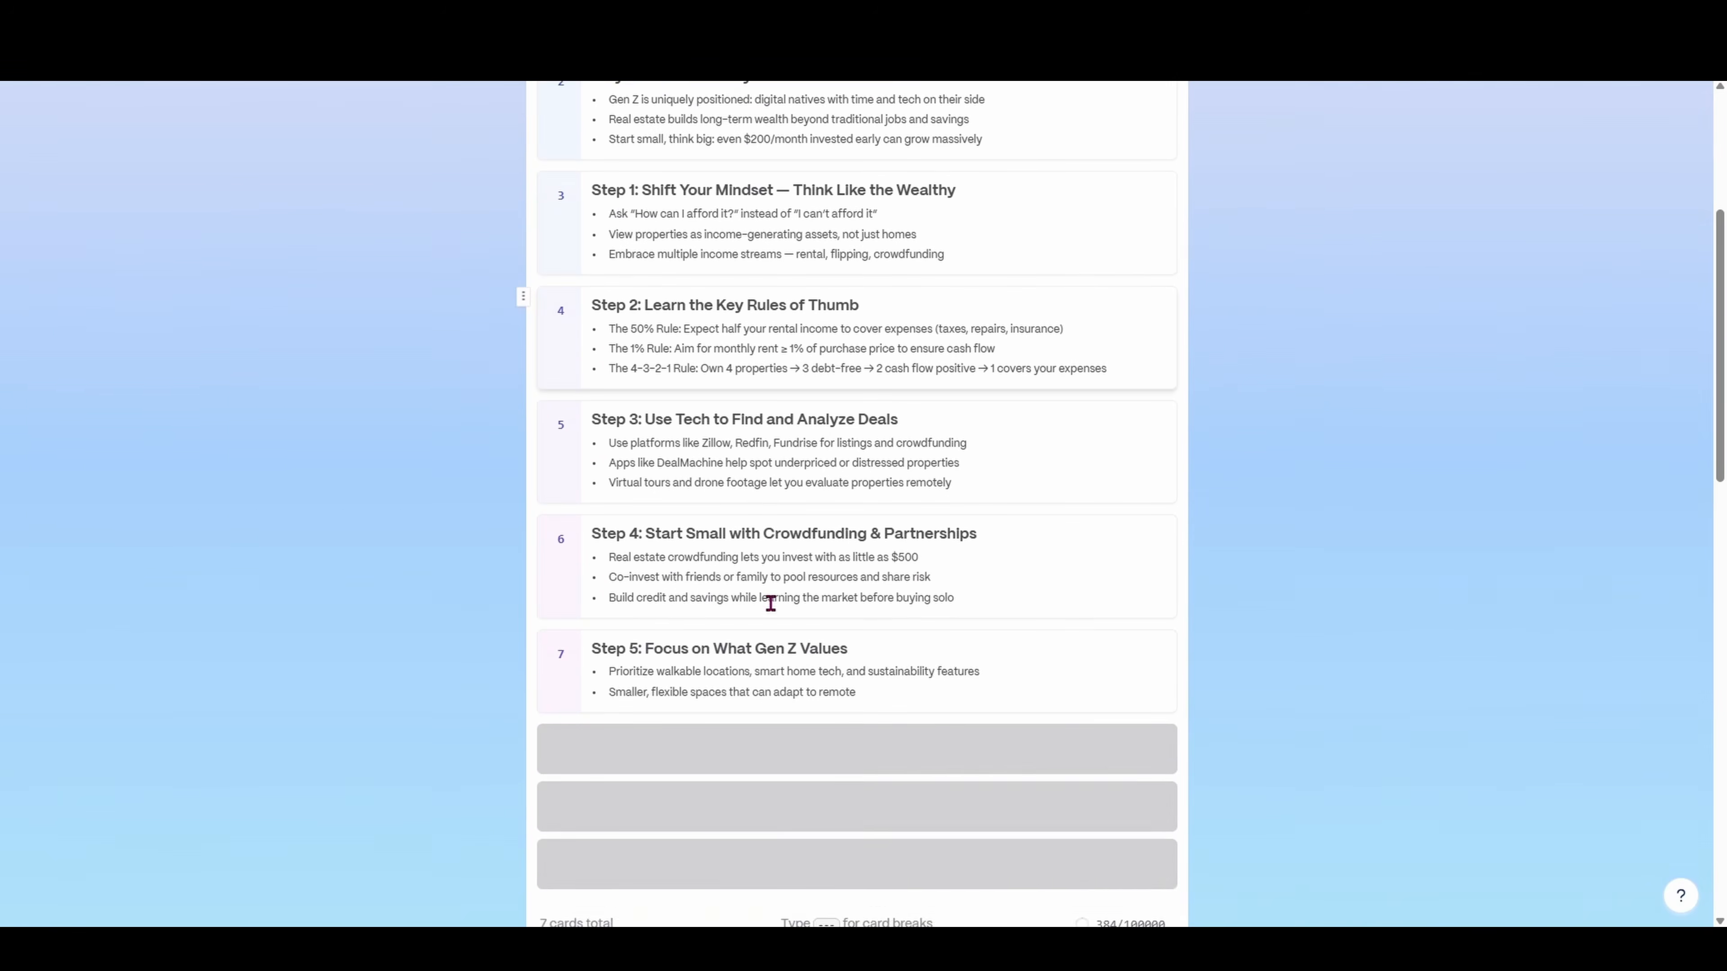
pyautogui.scroll(-4, 771, 605)
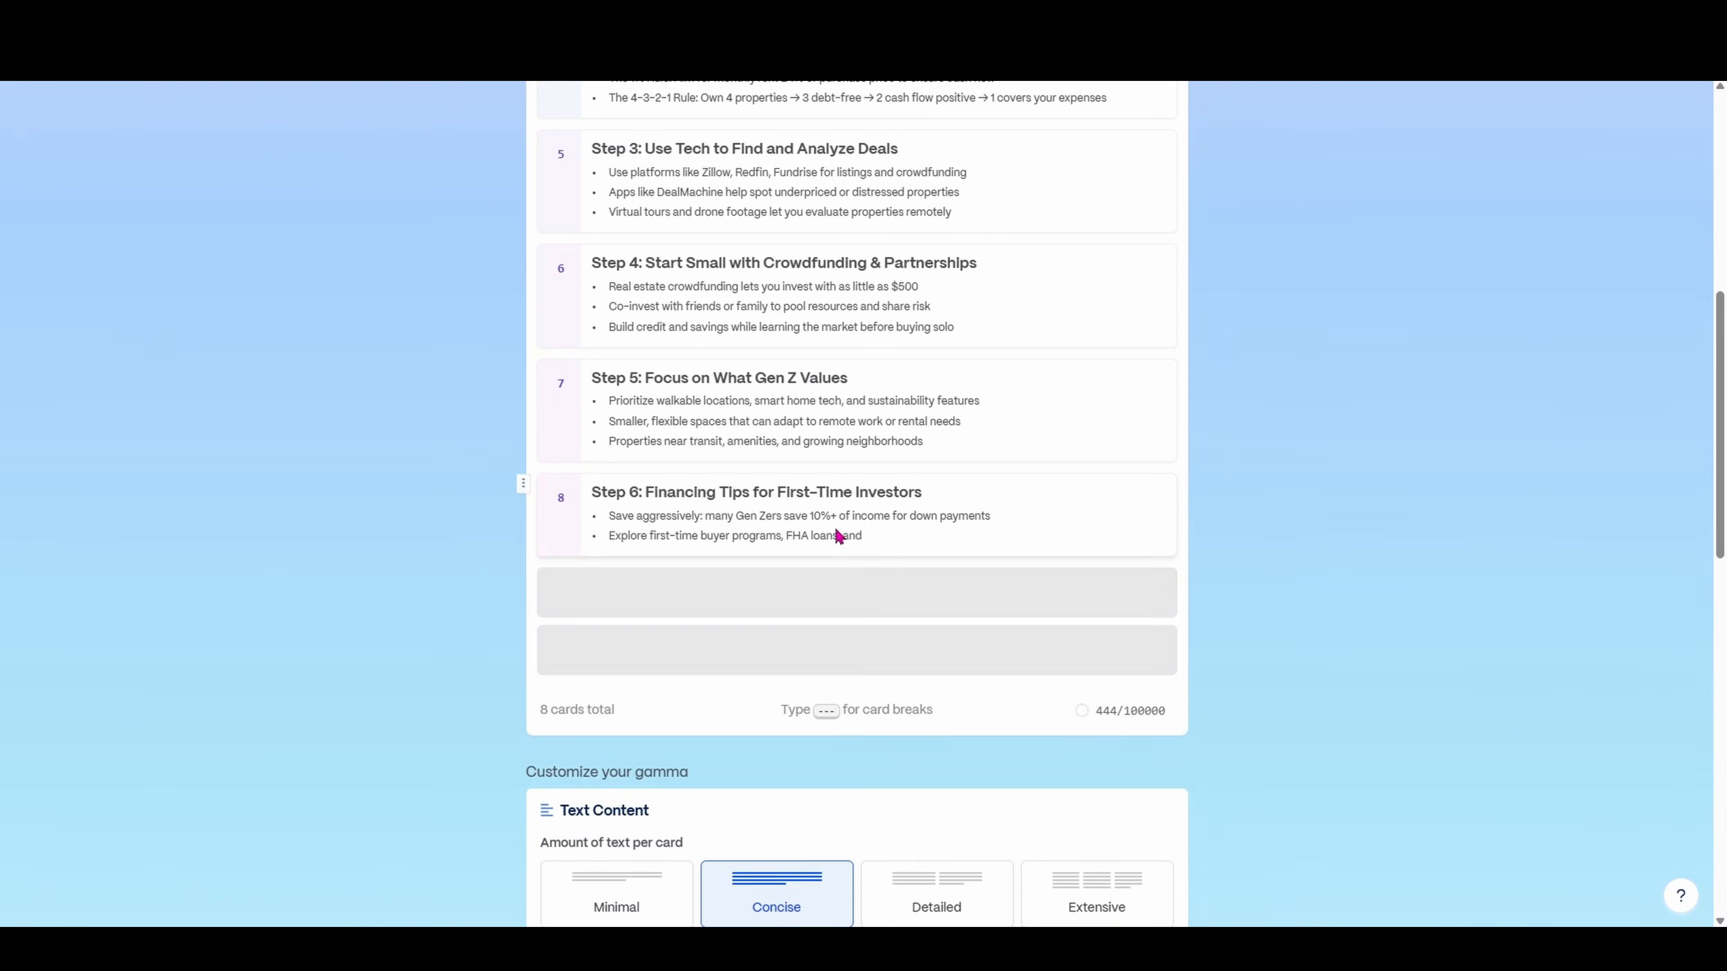
pyautogui.scroll(-4, 836, 545)
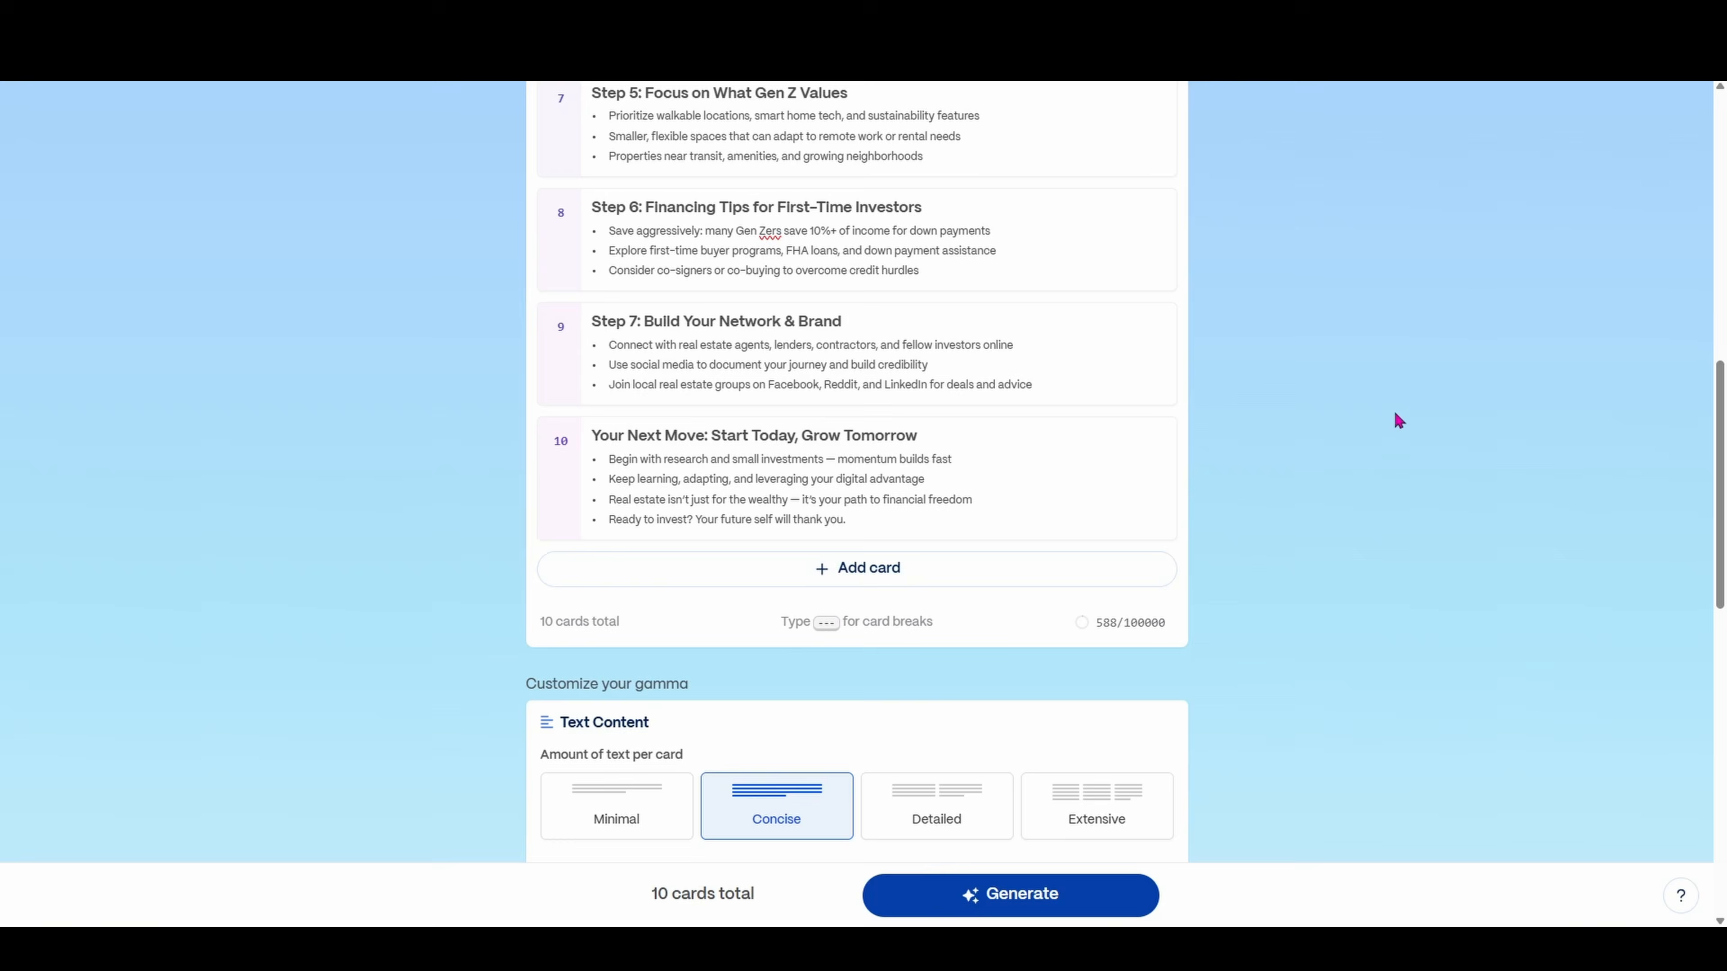
pyautogui.scroll(5, 1397, 476)
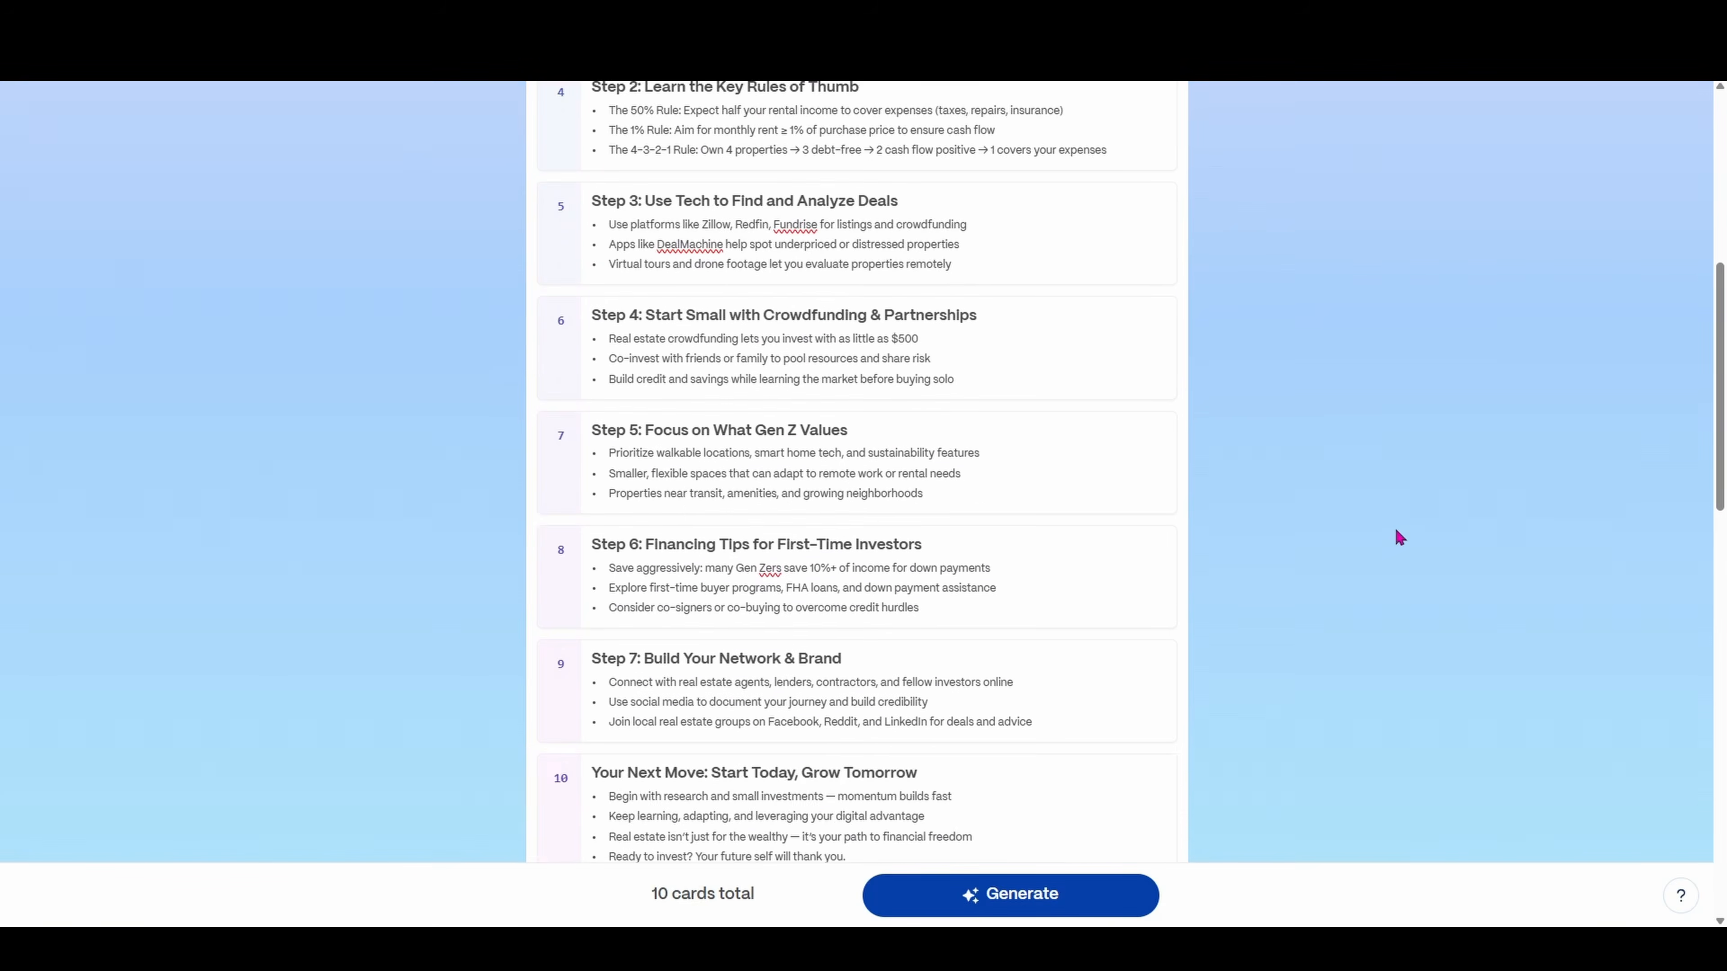
pyautogui.scroll(8, 1394, 555)
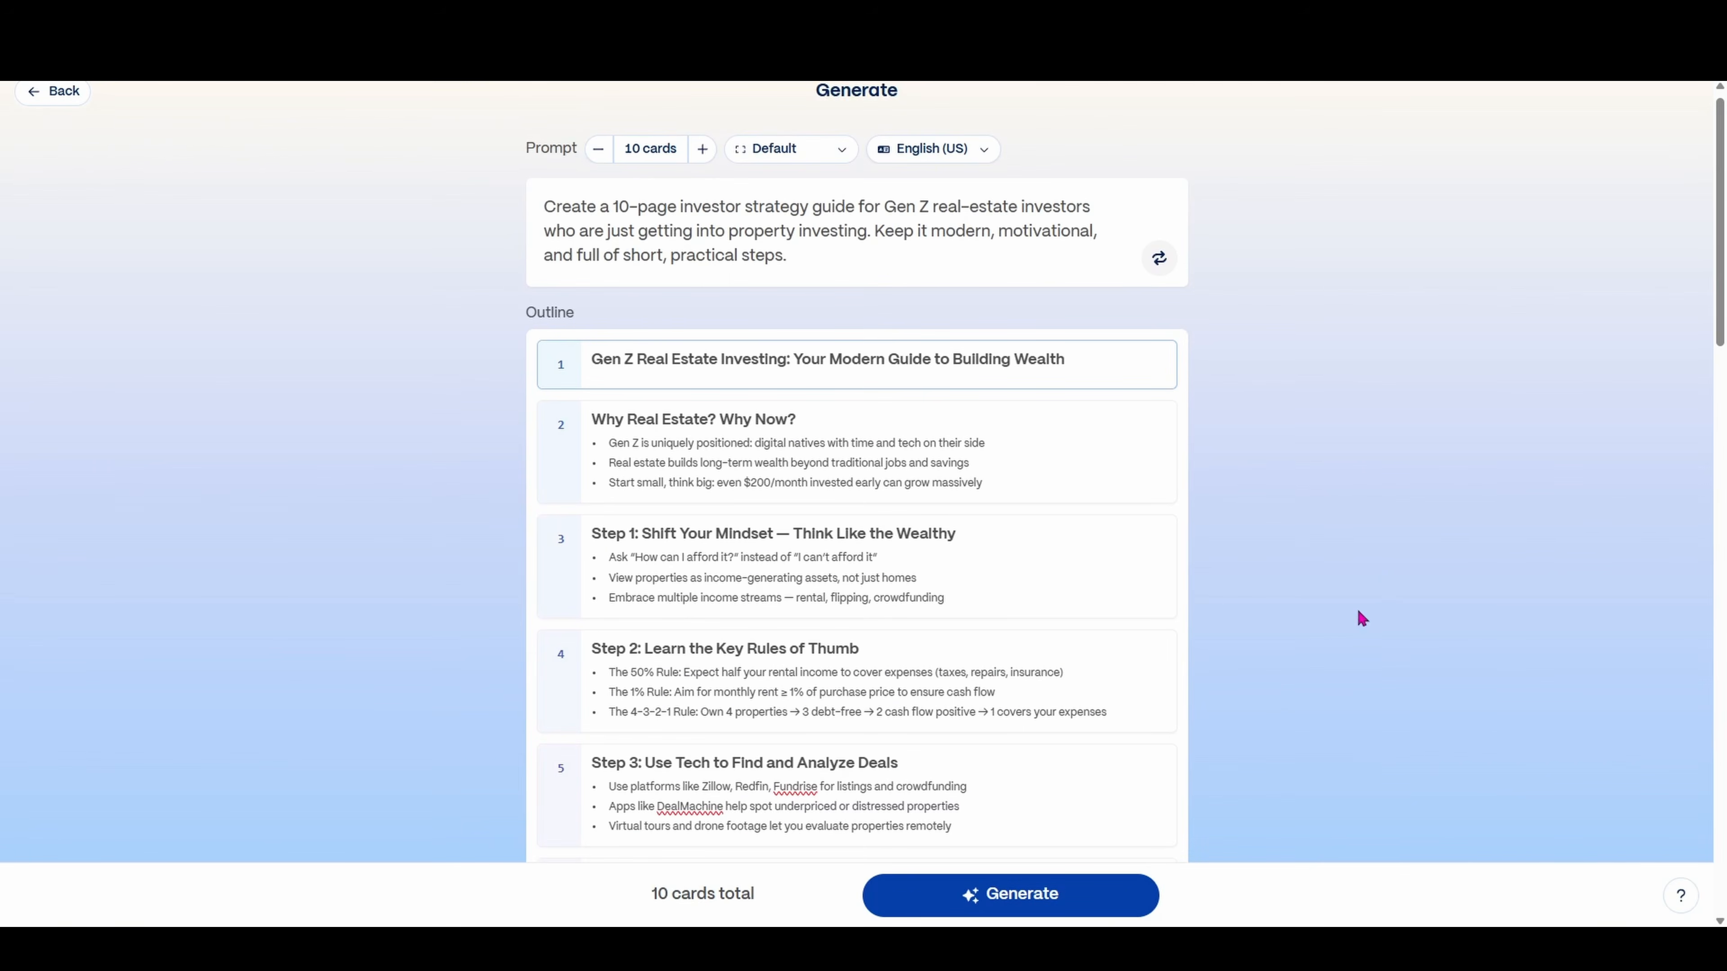
pyautogui.scroll(-15, 1358, 611)
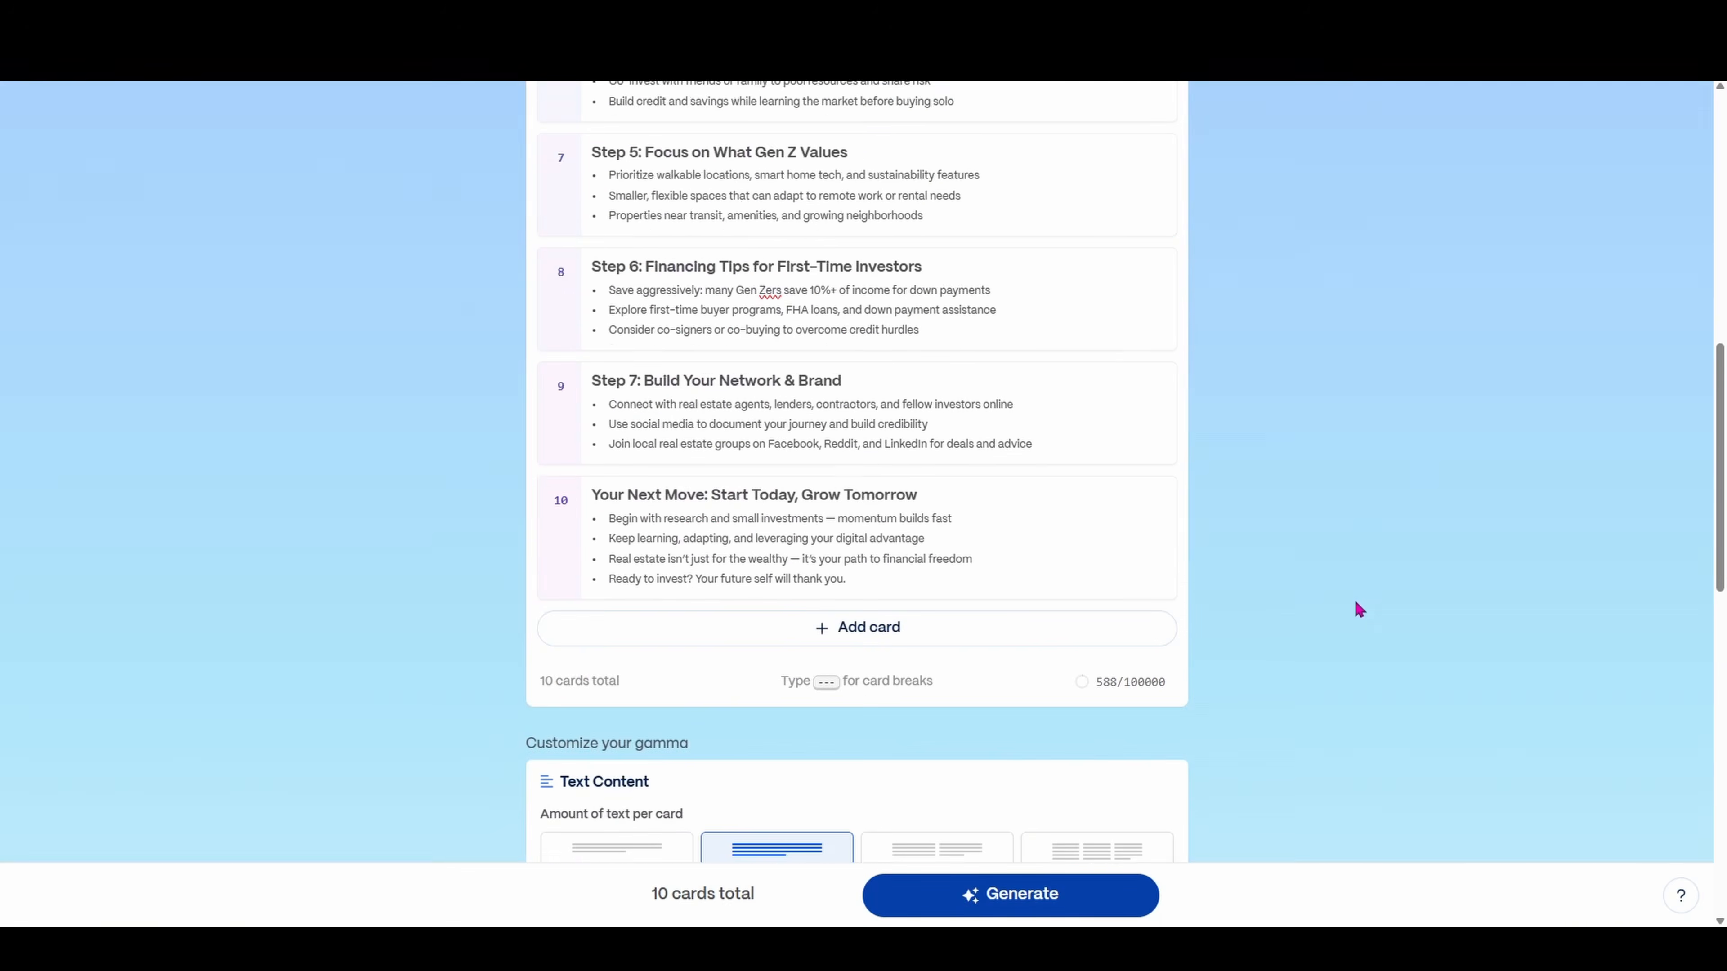
# Set the amount of text per card to Detailed and apply the Stratos theme from the full theme collection
pyautogui.scroll(-1, 1356, 600)
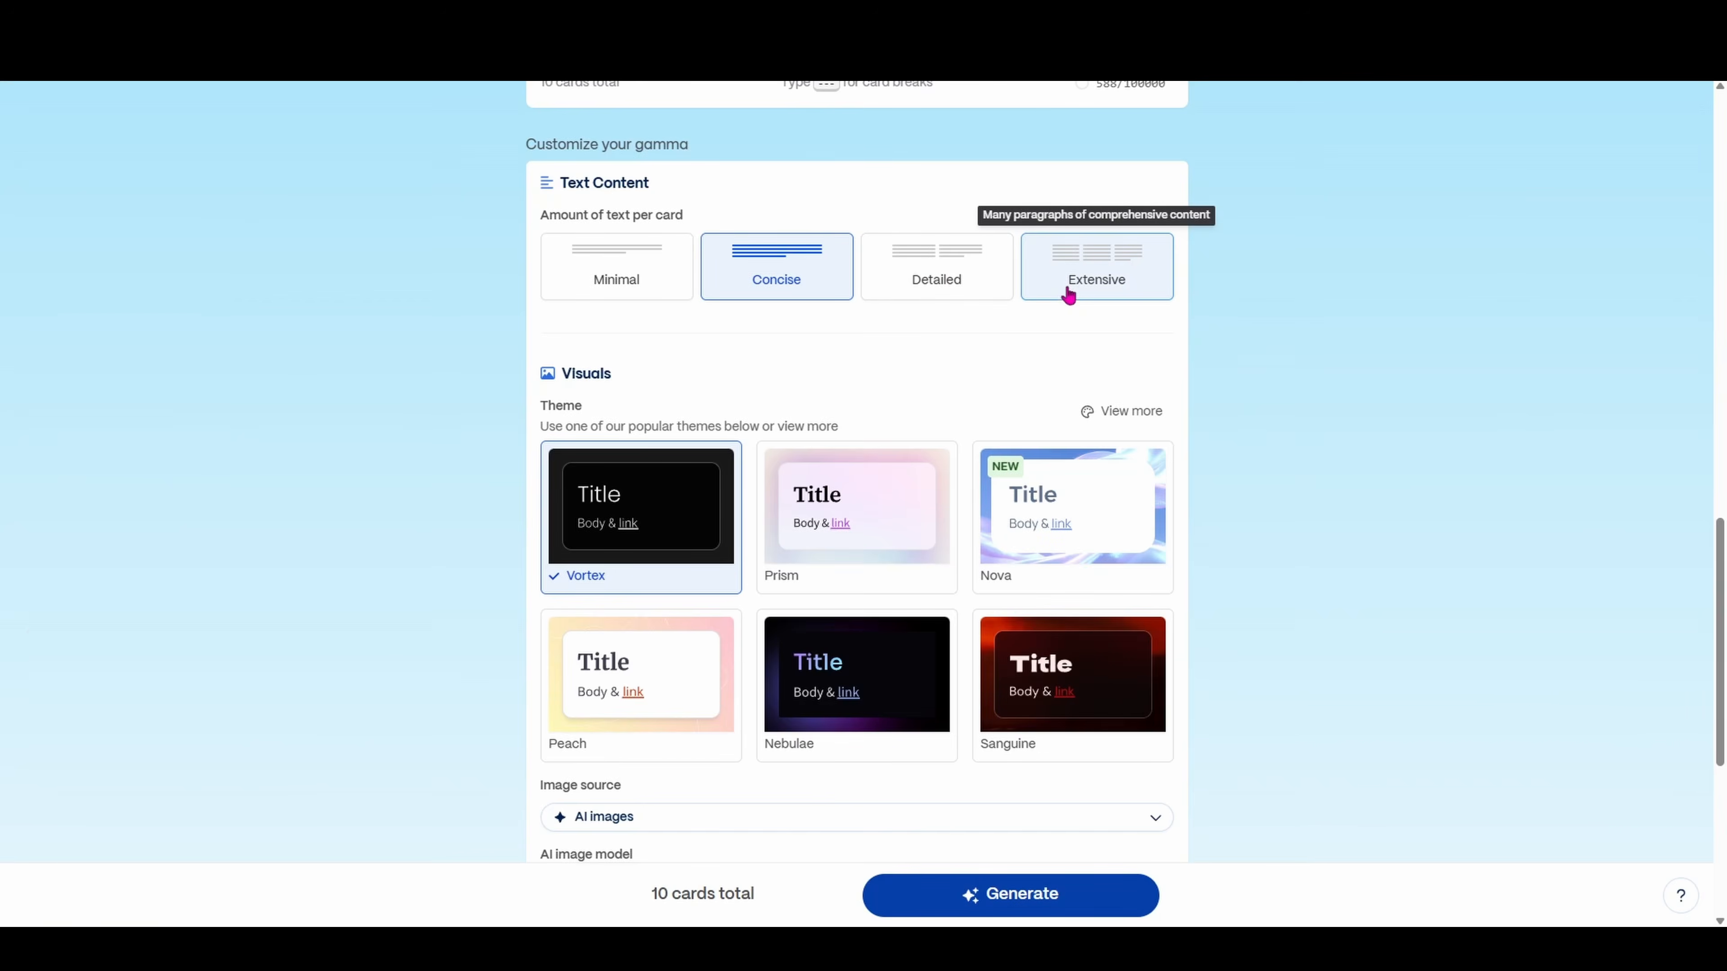
pyautogui.click(958, 290)
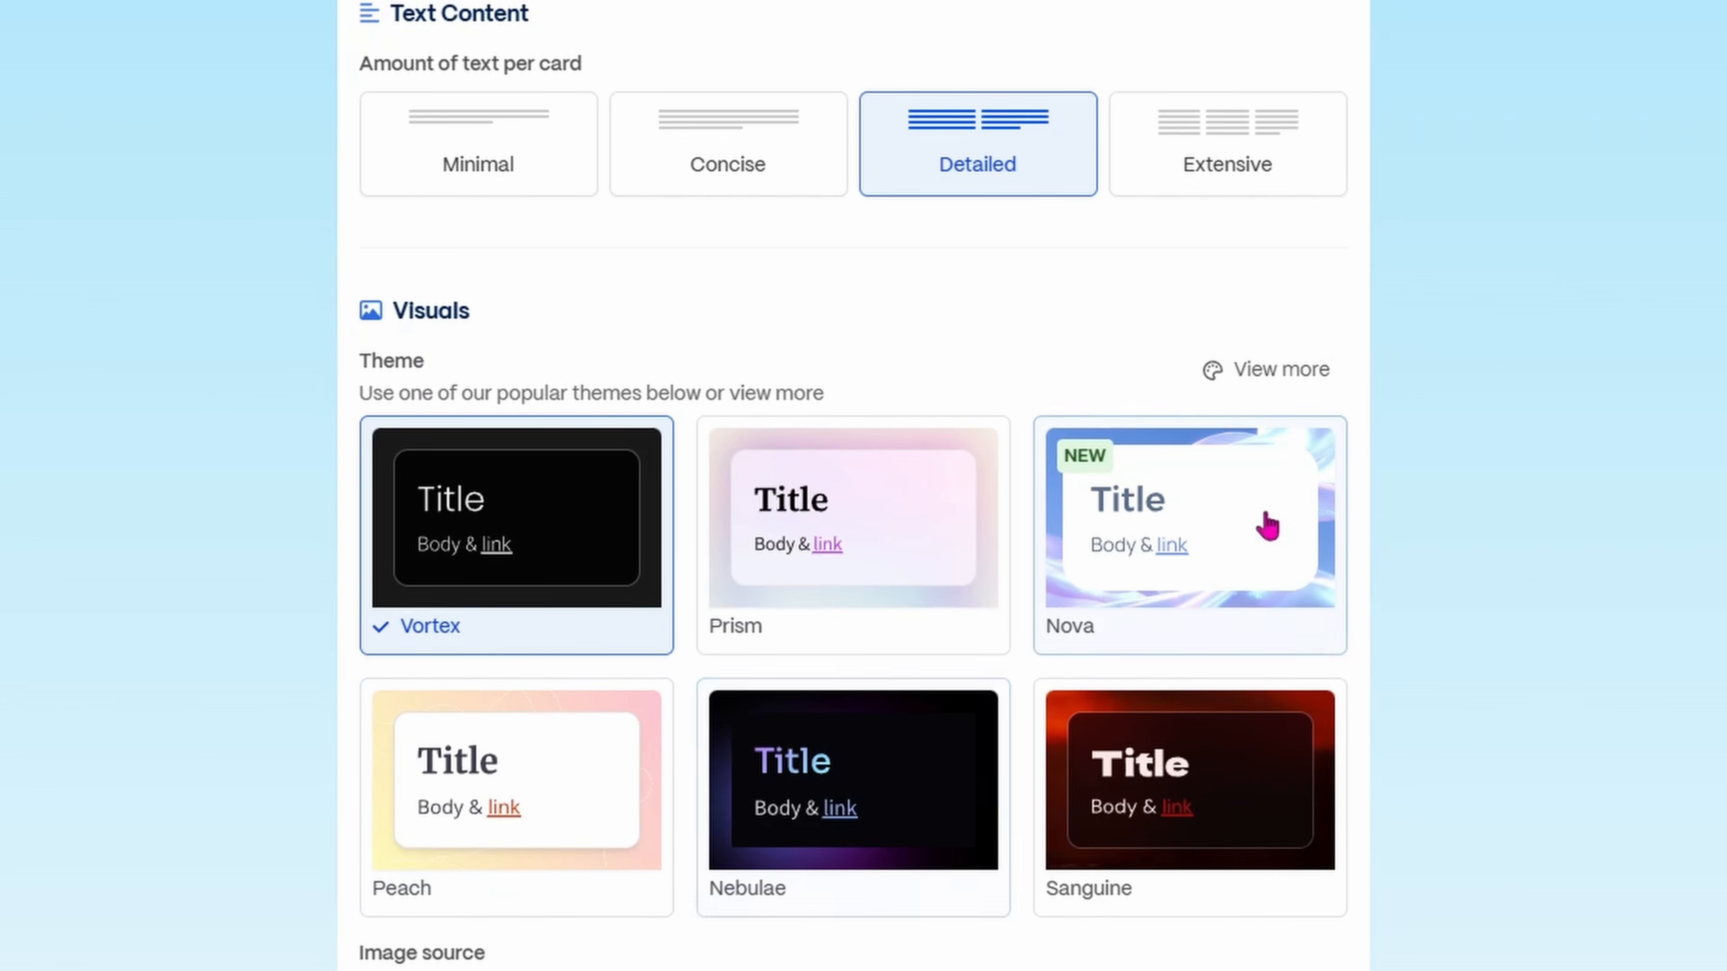
pyautogui.click(1278, 371)
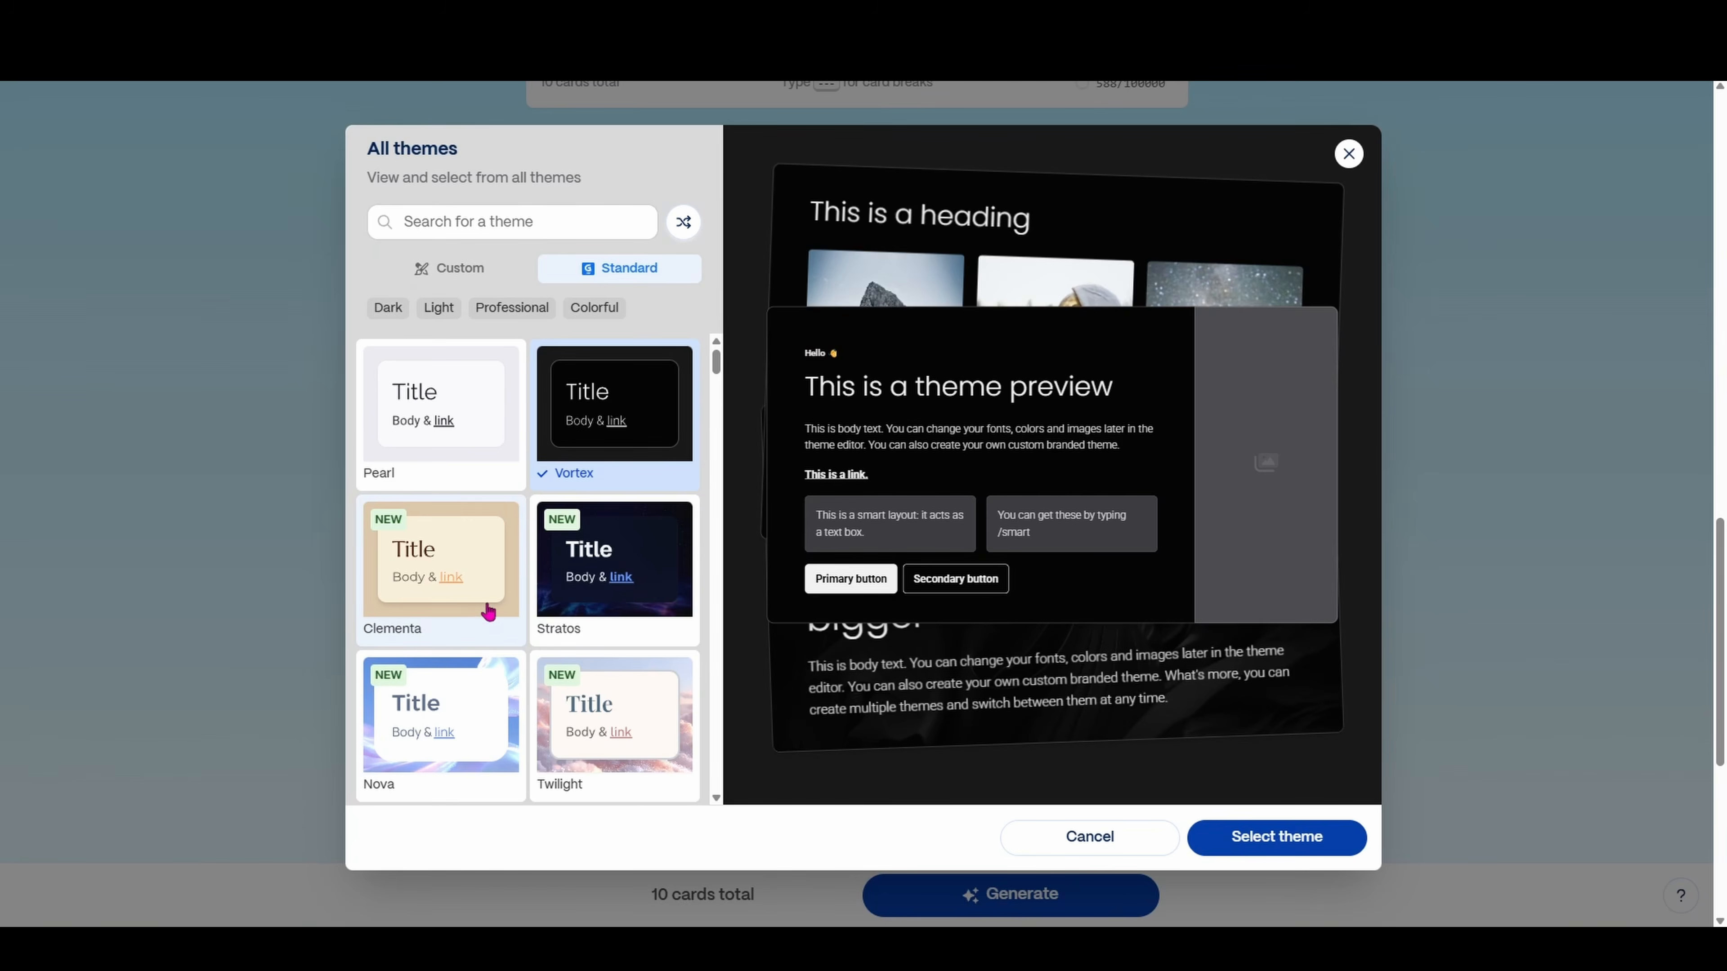
pyautogui.scroll(-3, 487, 612)
pyautogui.click(597, 401)
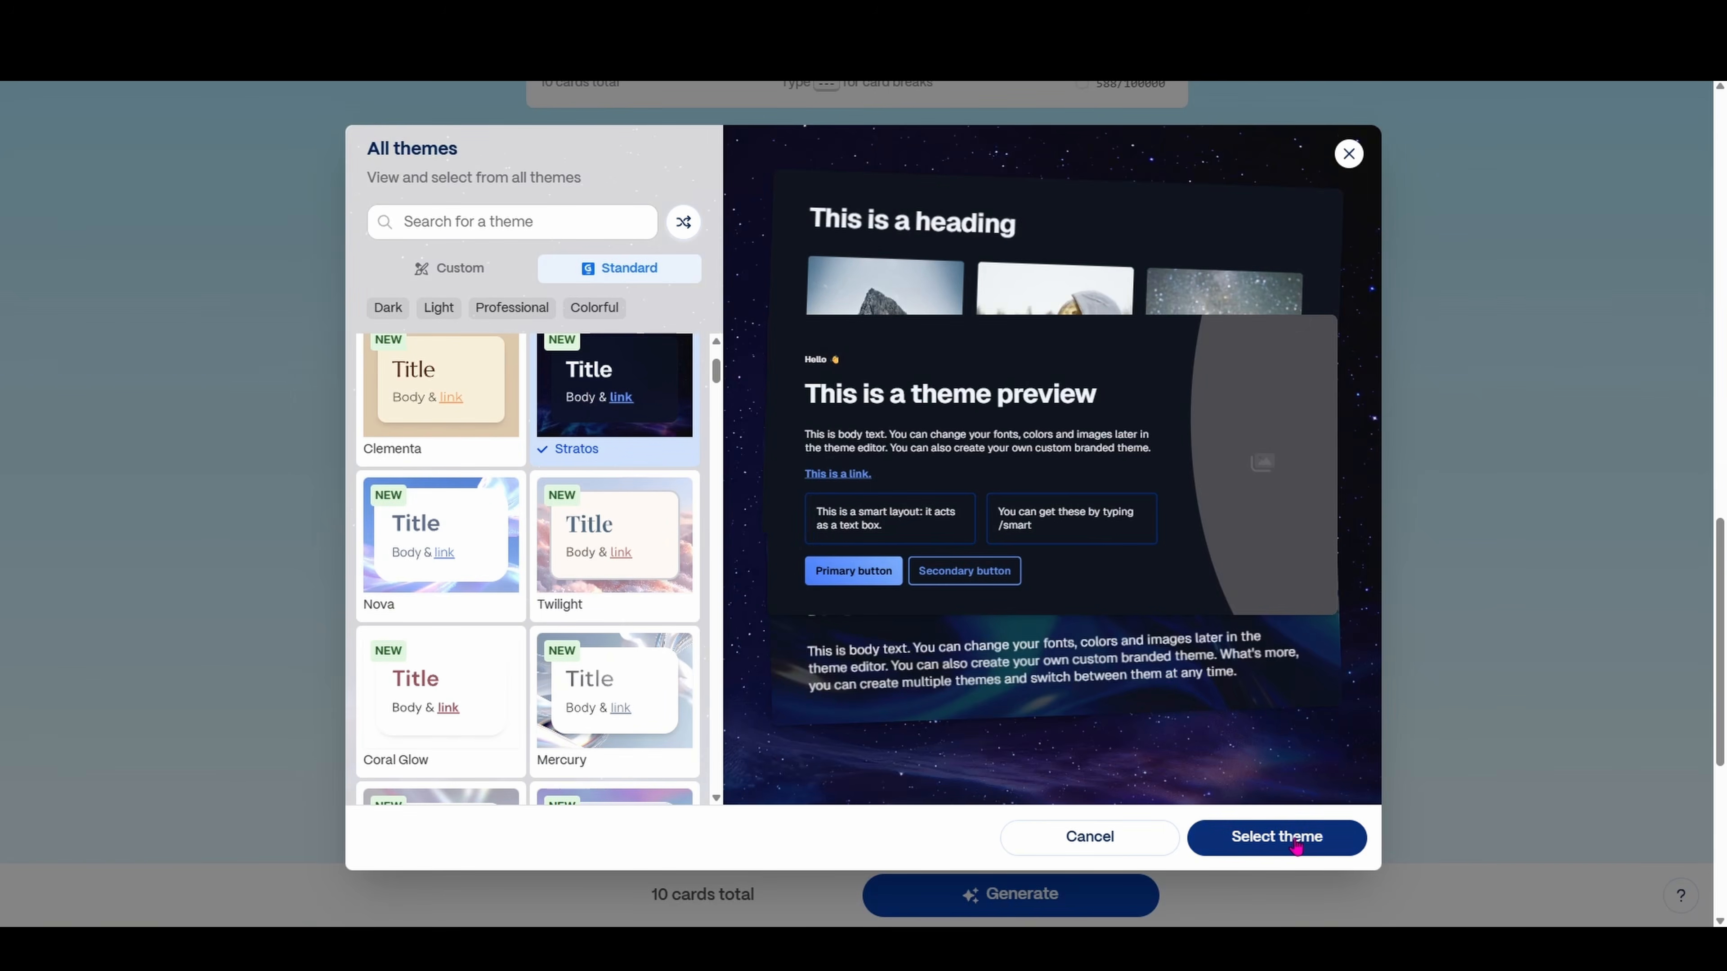
pyautogui.click(1277, 838)
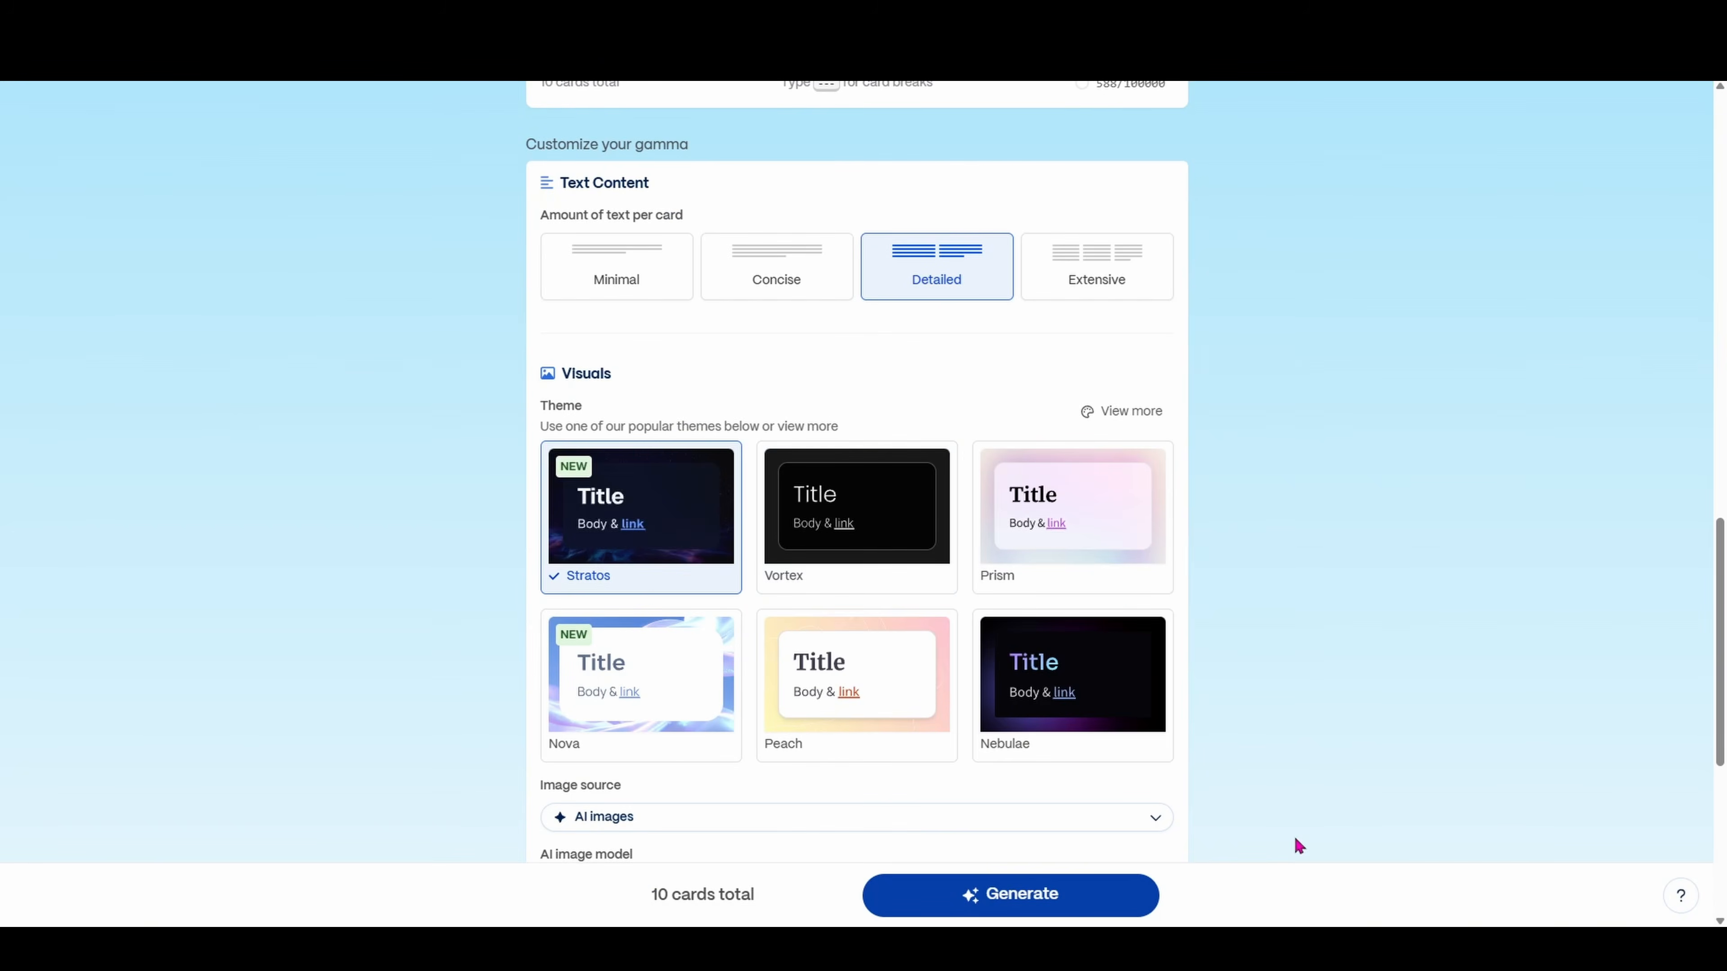
# Look through the image source options and choose AI images
pyautogui.scroll(-5, 1158, 670)
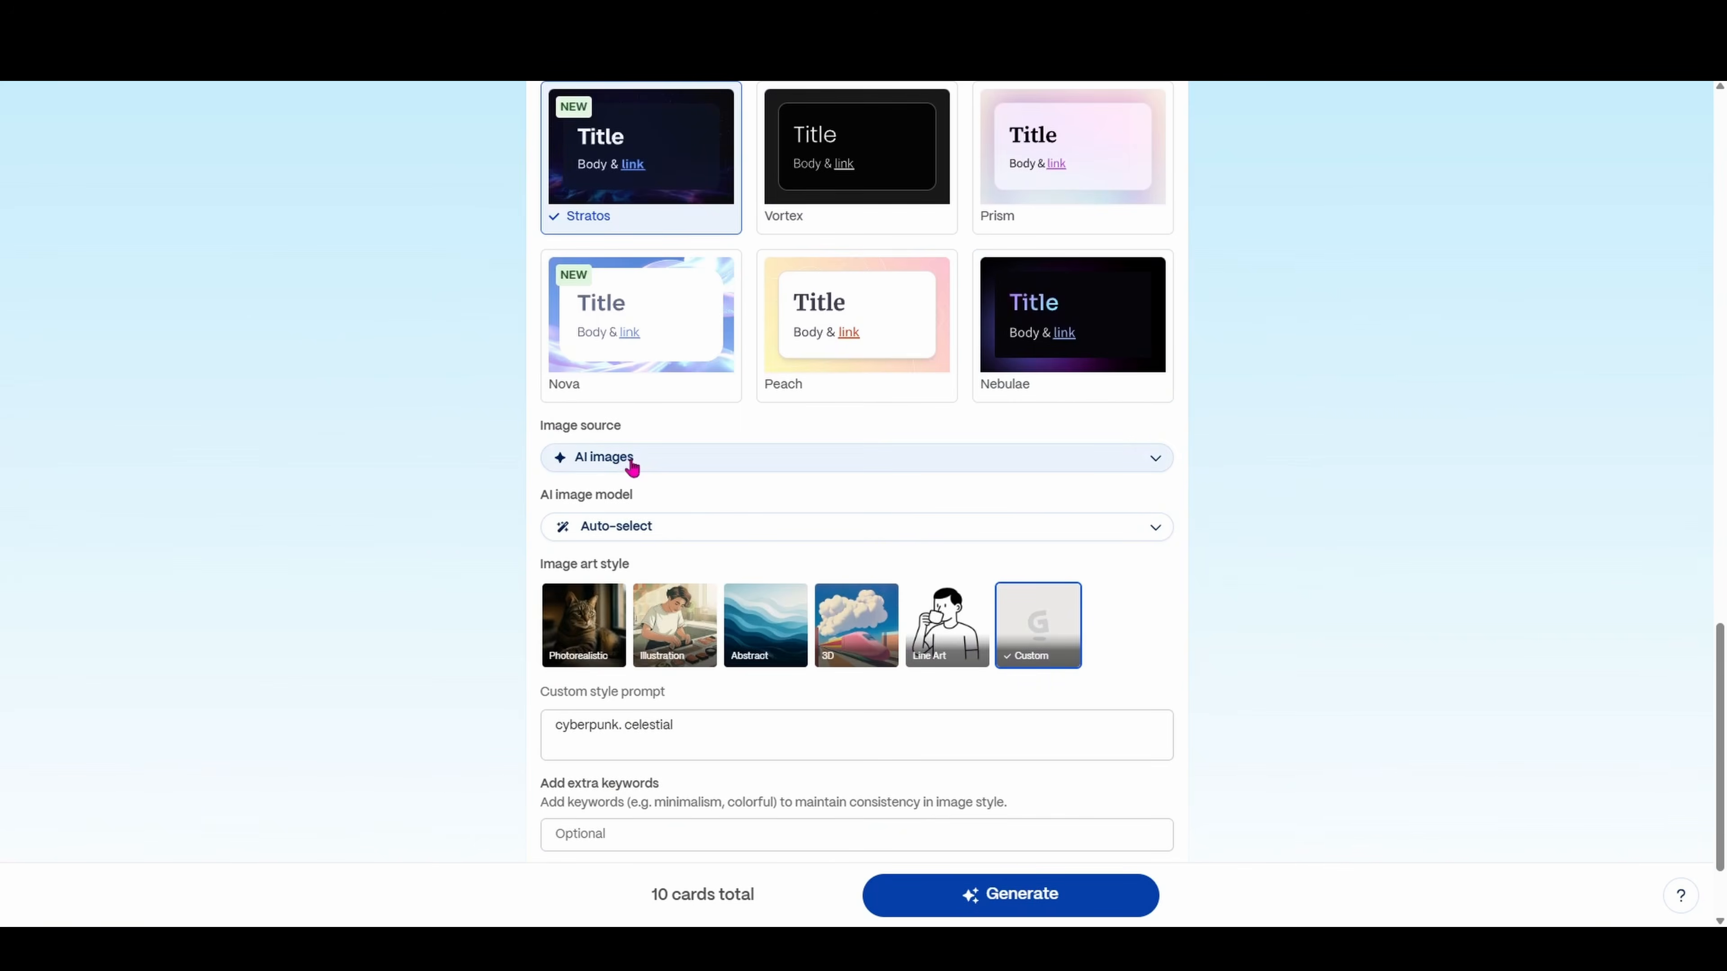
pyautogui.click(631, 467)
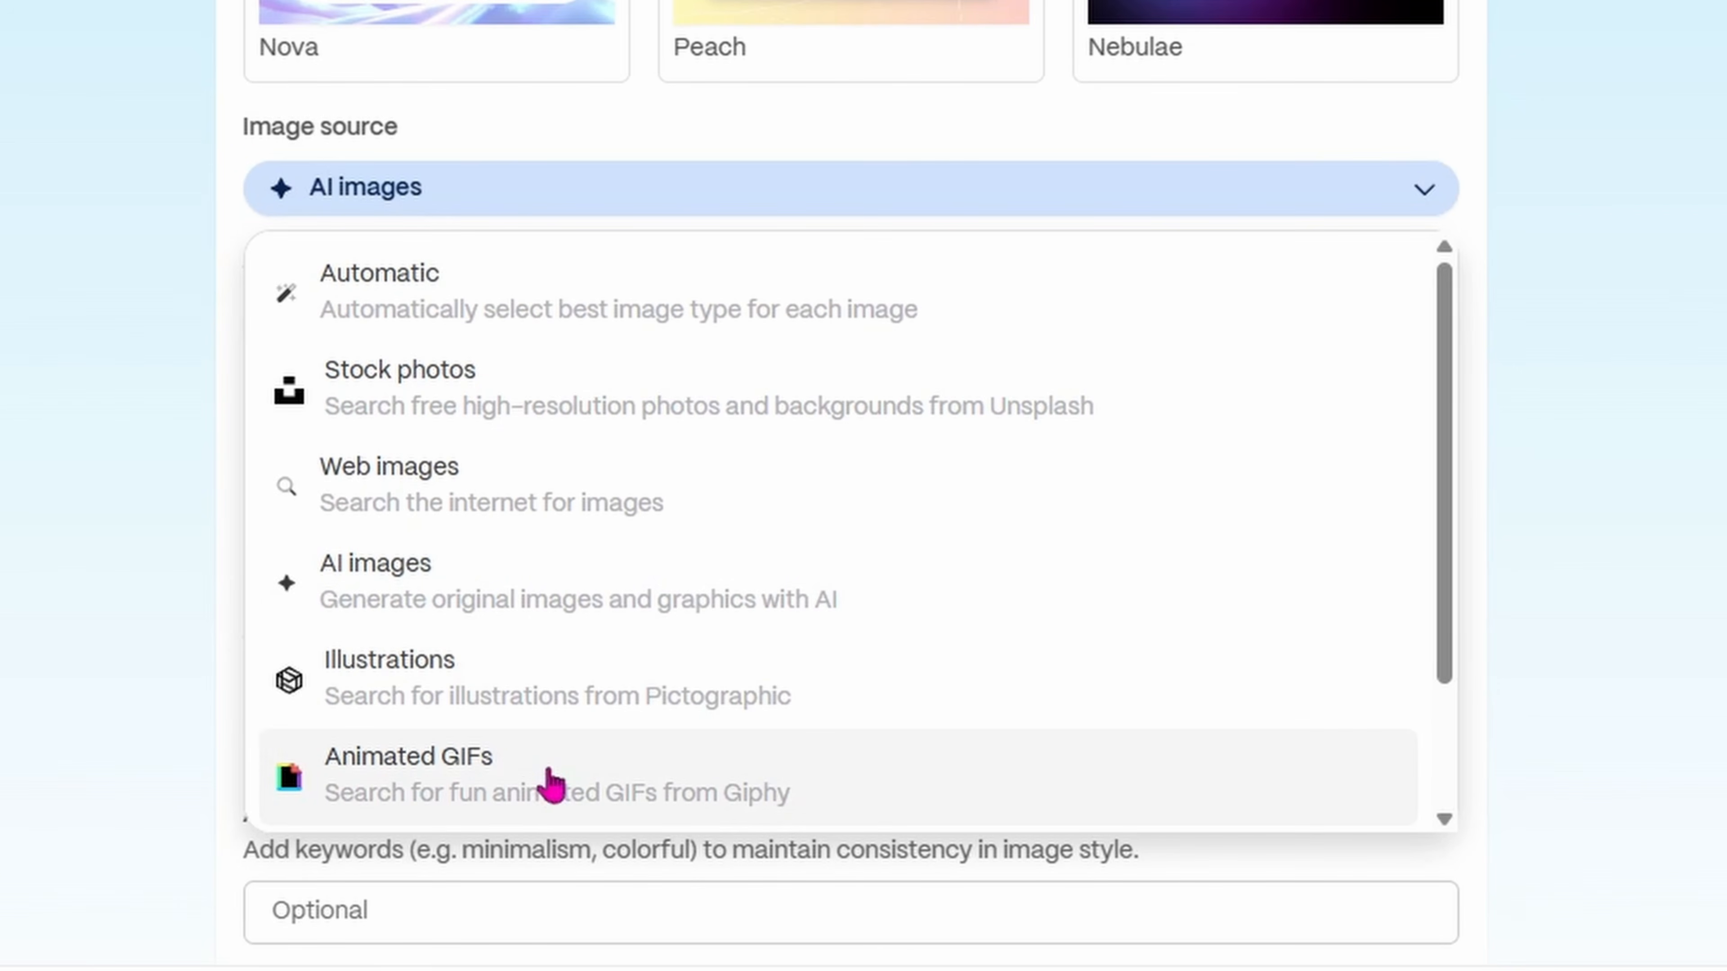
pyautogui.scroll(-3, 551, 790)
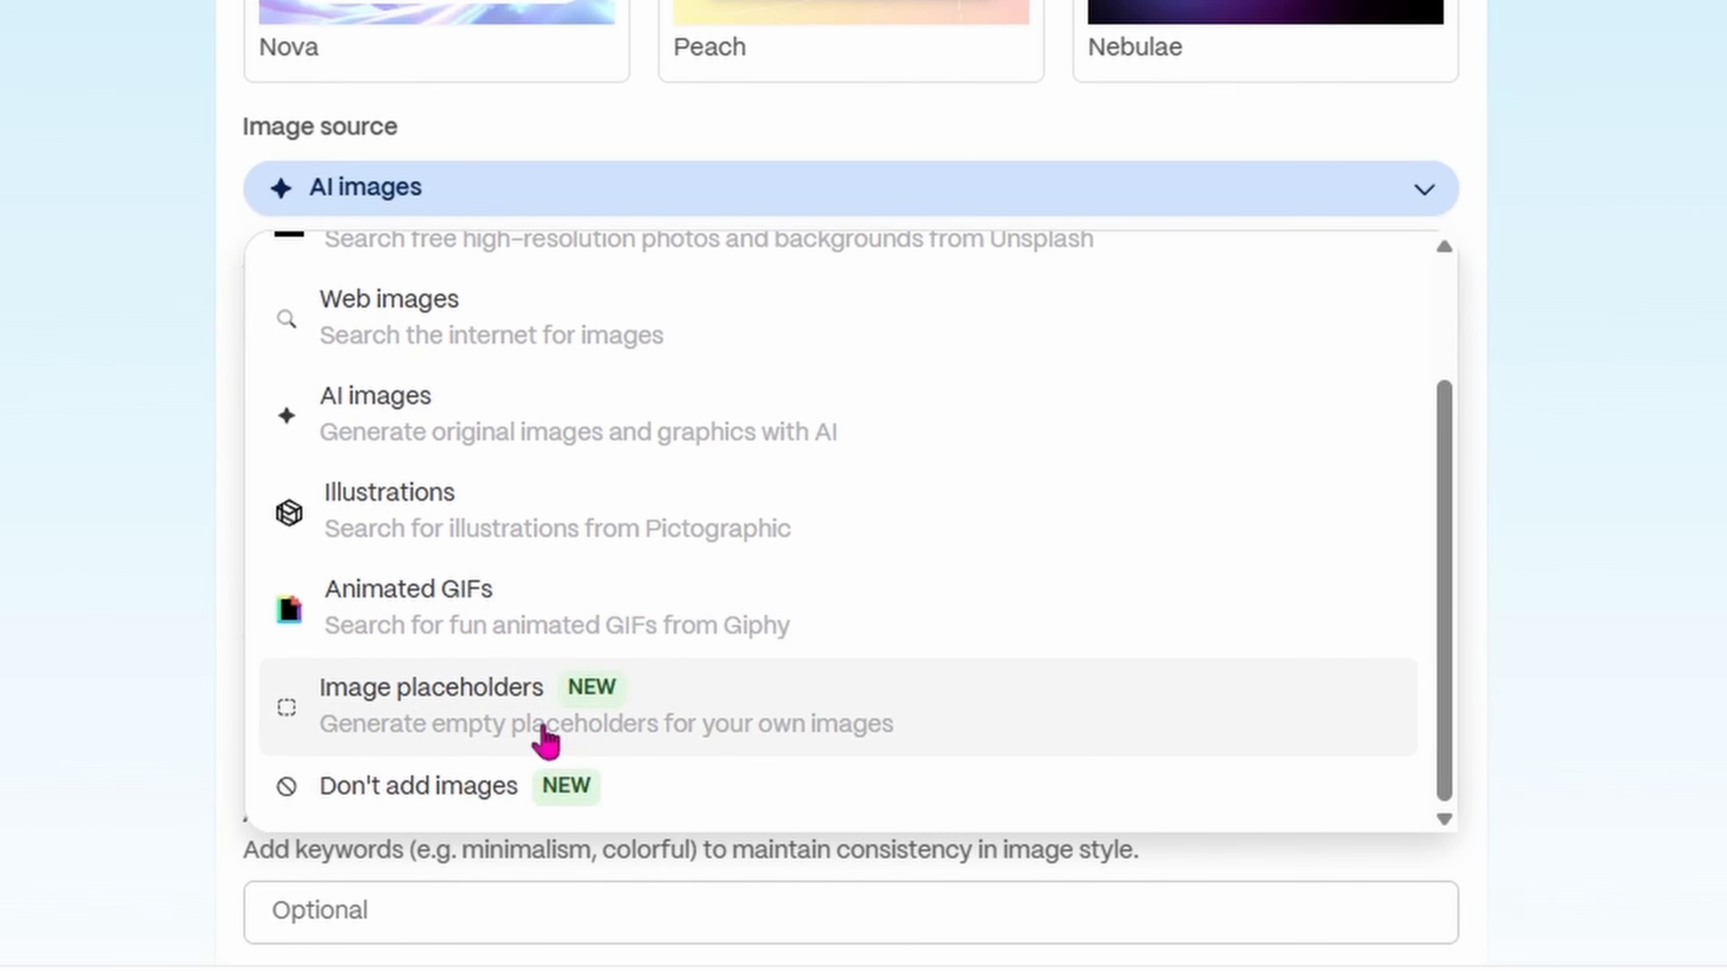
pyautogui.scroll(-3, 546, 742)
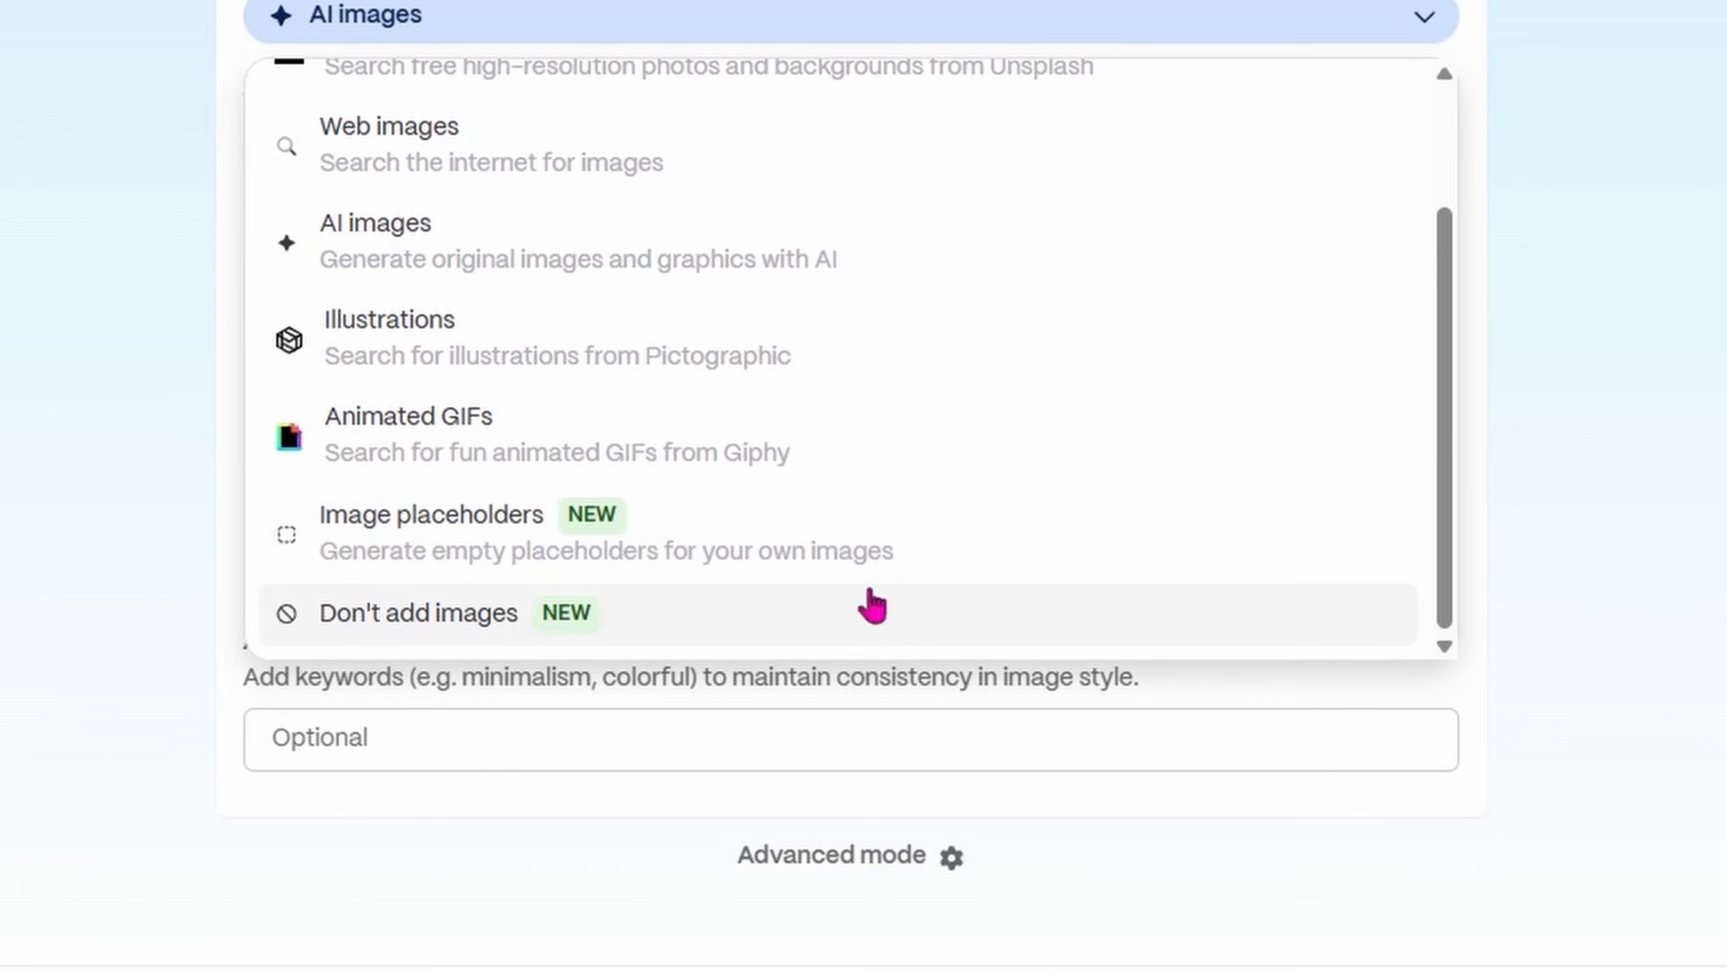
pyautogui.scroll(3, 1130, 441)
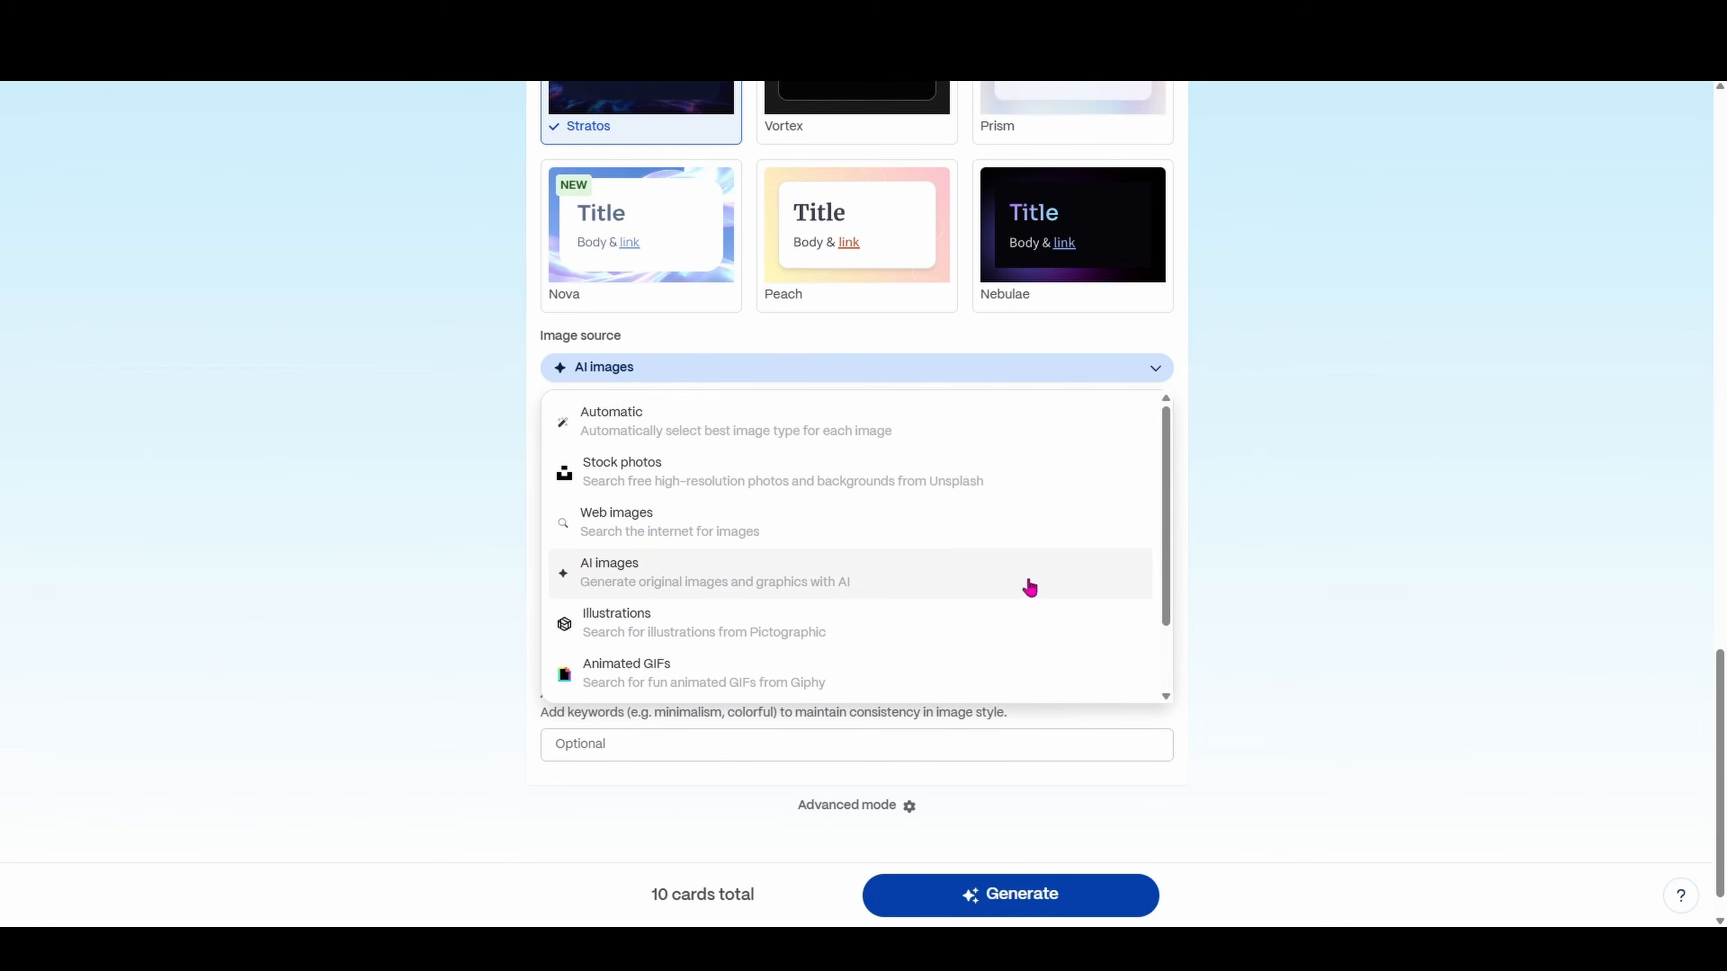
pyautogui.click(1030, 586)
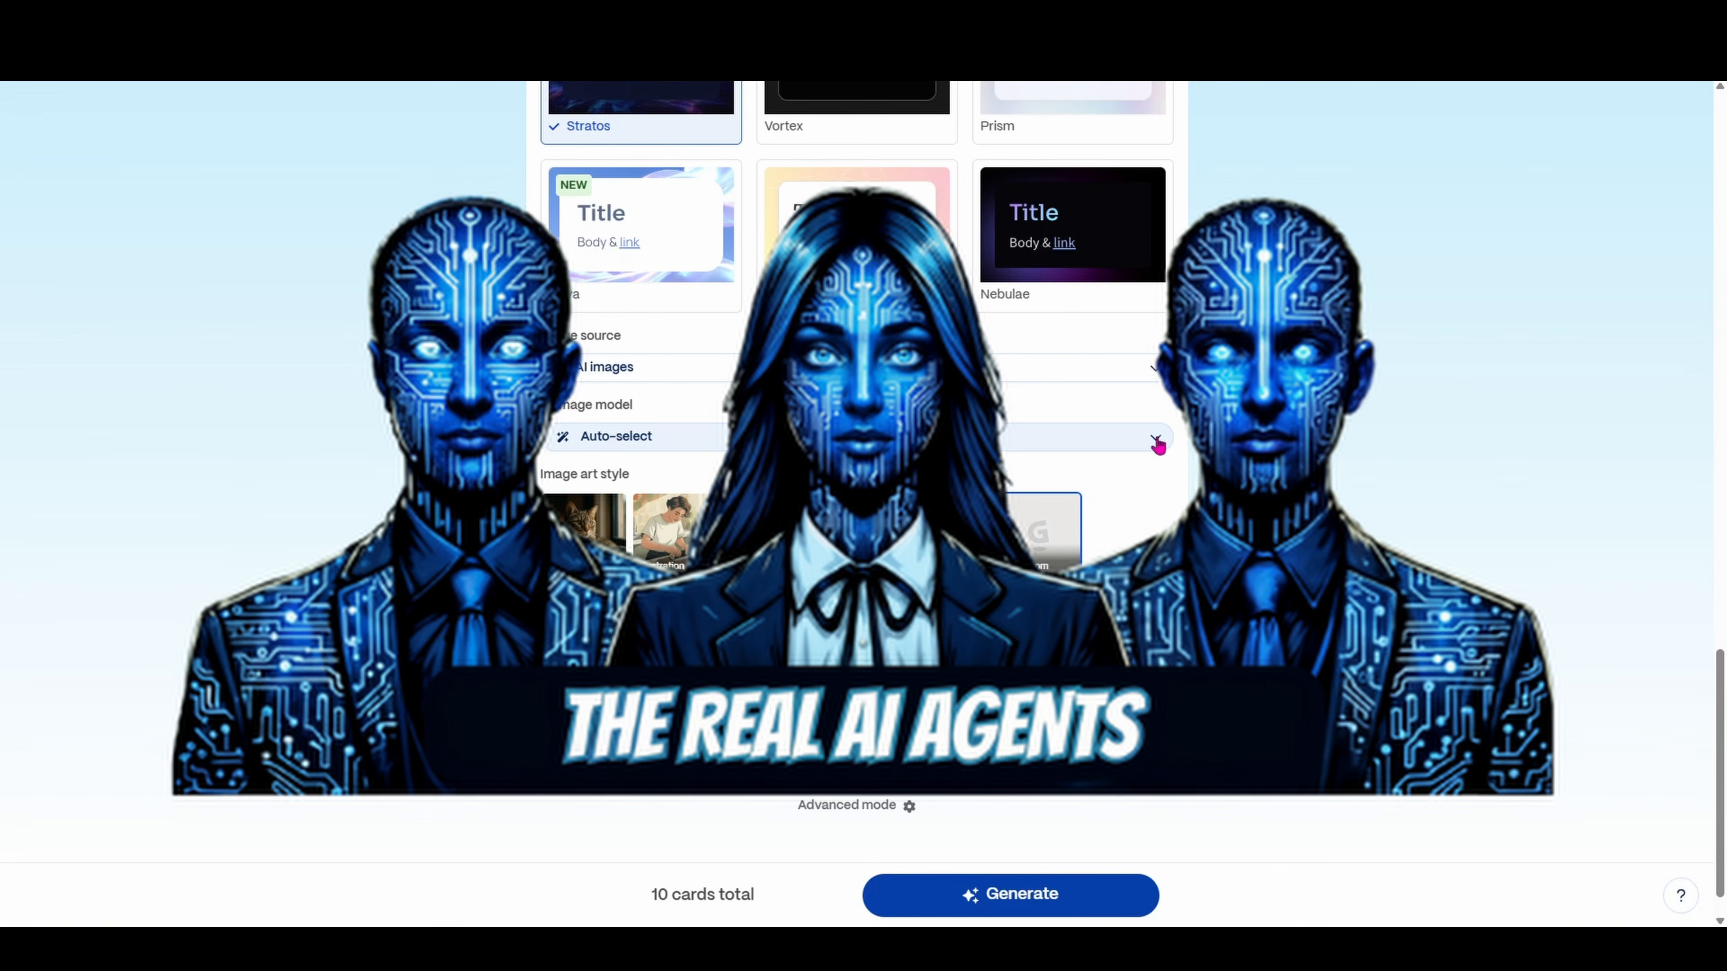
# Examine the available AI image models from basic to ultra, then close the list without choosing another model
pyautogui.click(1156, 442)
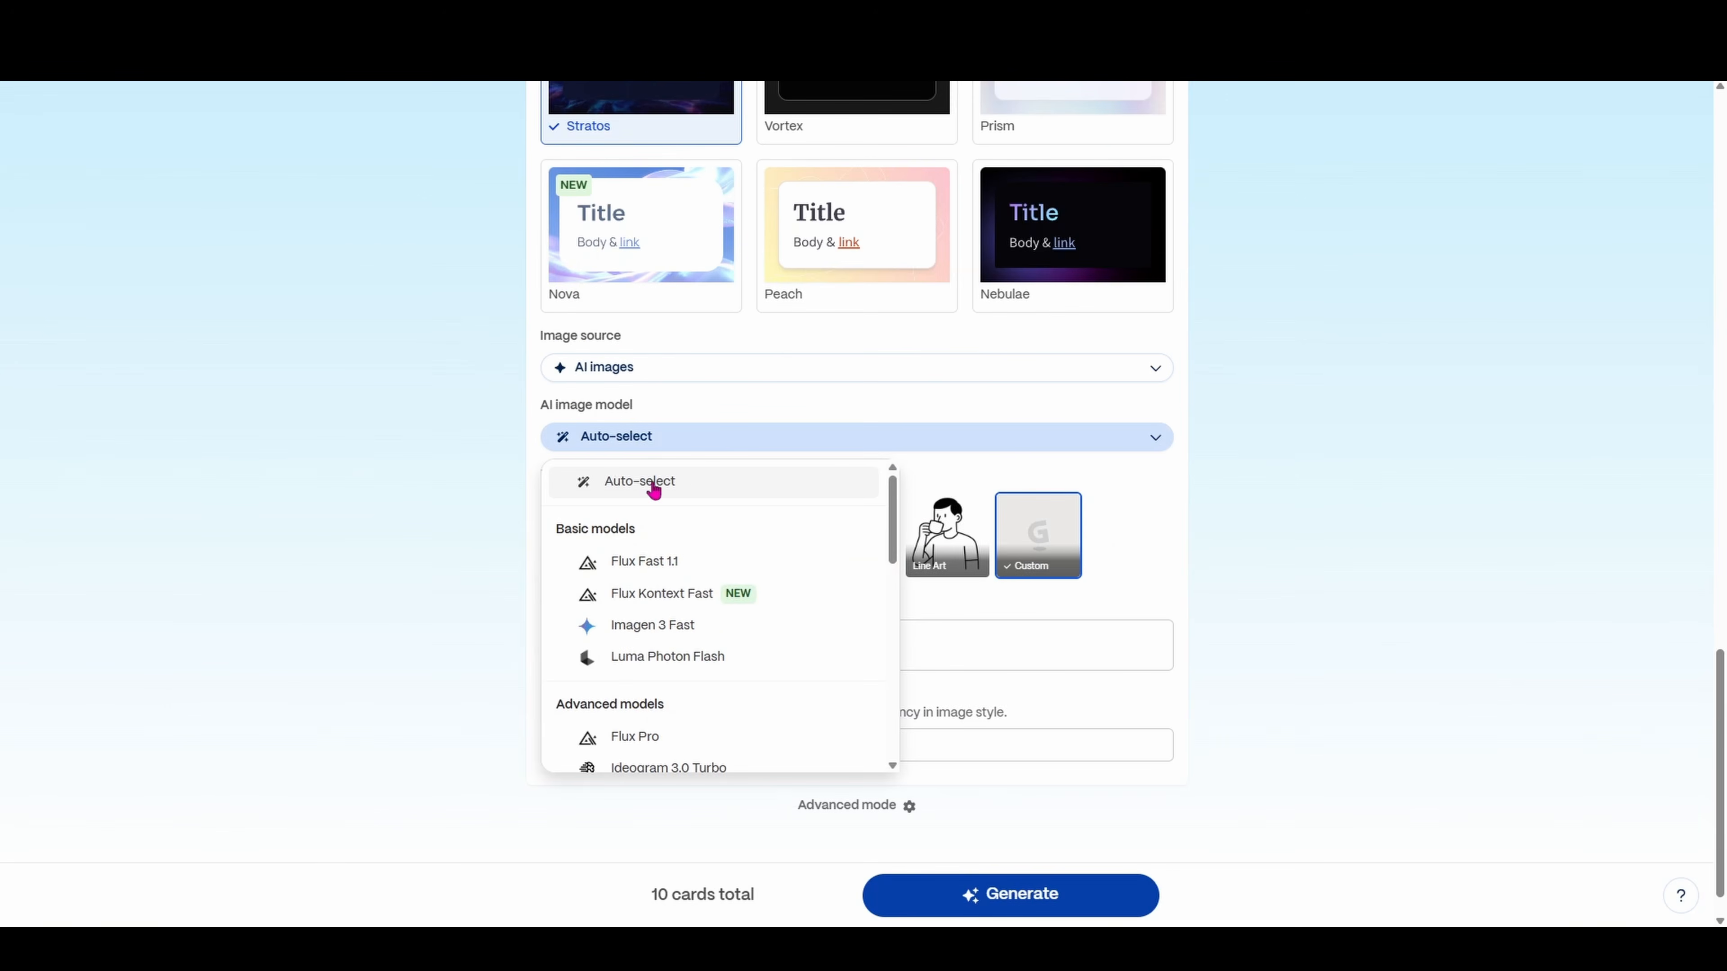
pyautogui.scroll(-5, 677, 582)
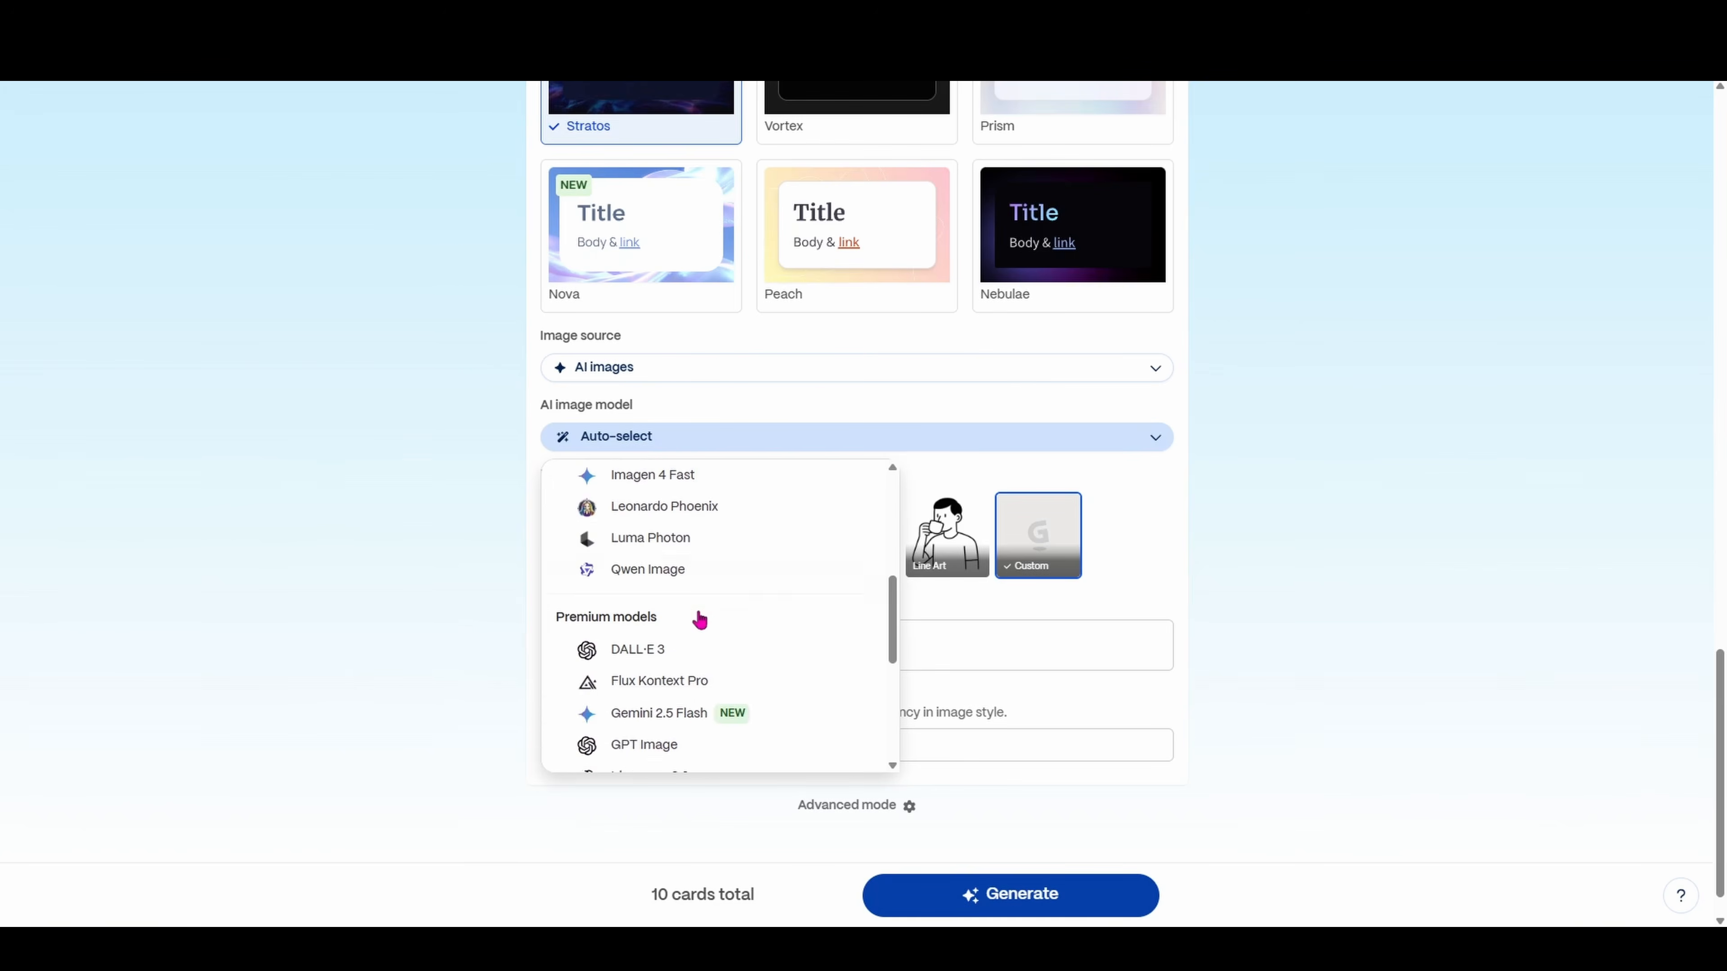
pyautogui.scroll(-5, 700, 618)
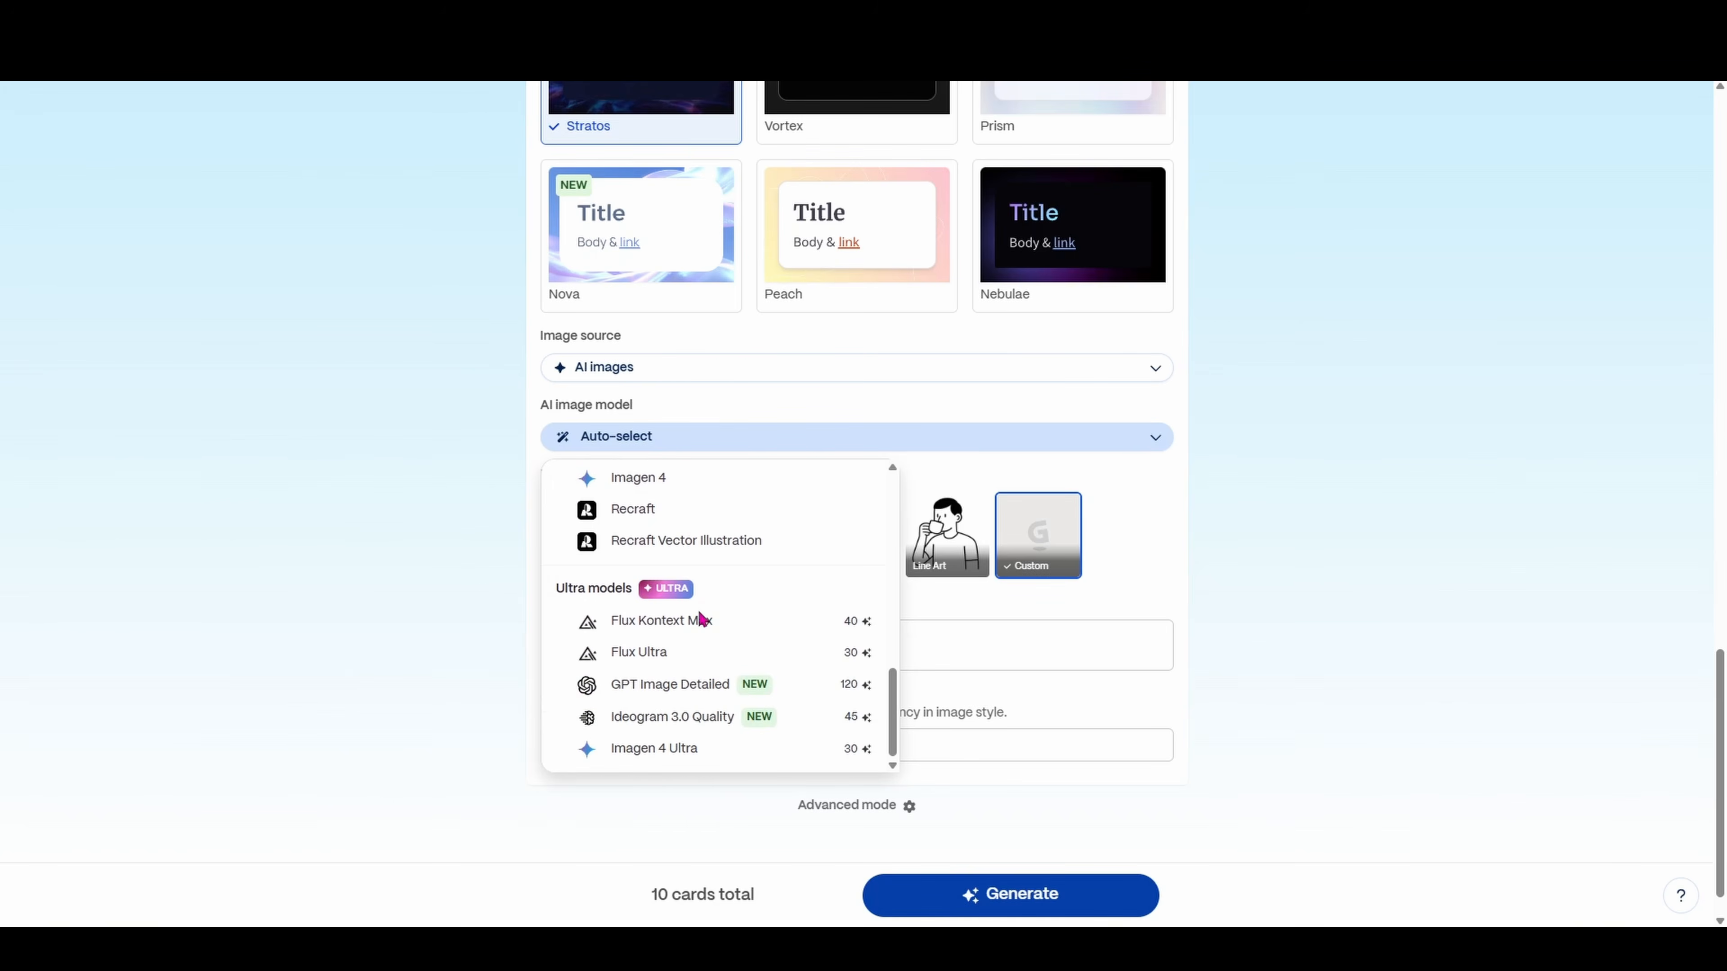
pyautogui.moveTo(697, 746)
pyautogui.scroll(1, 701, 748)
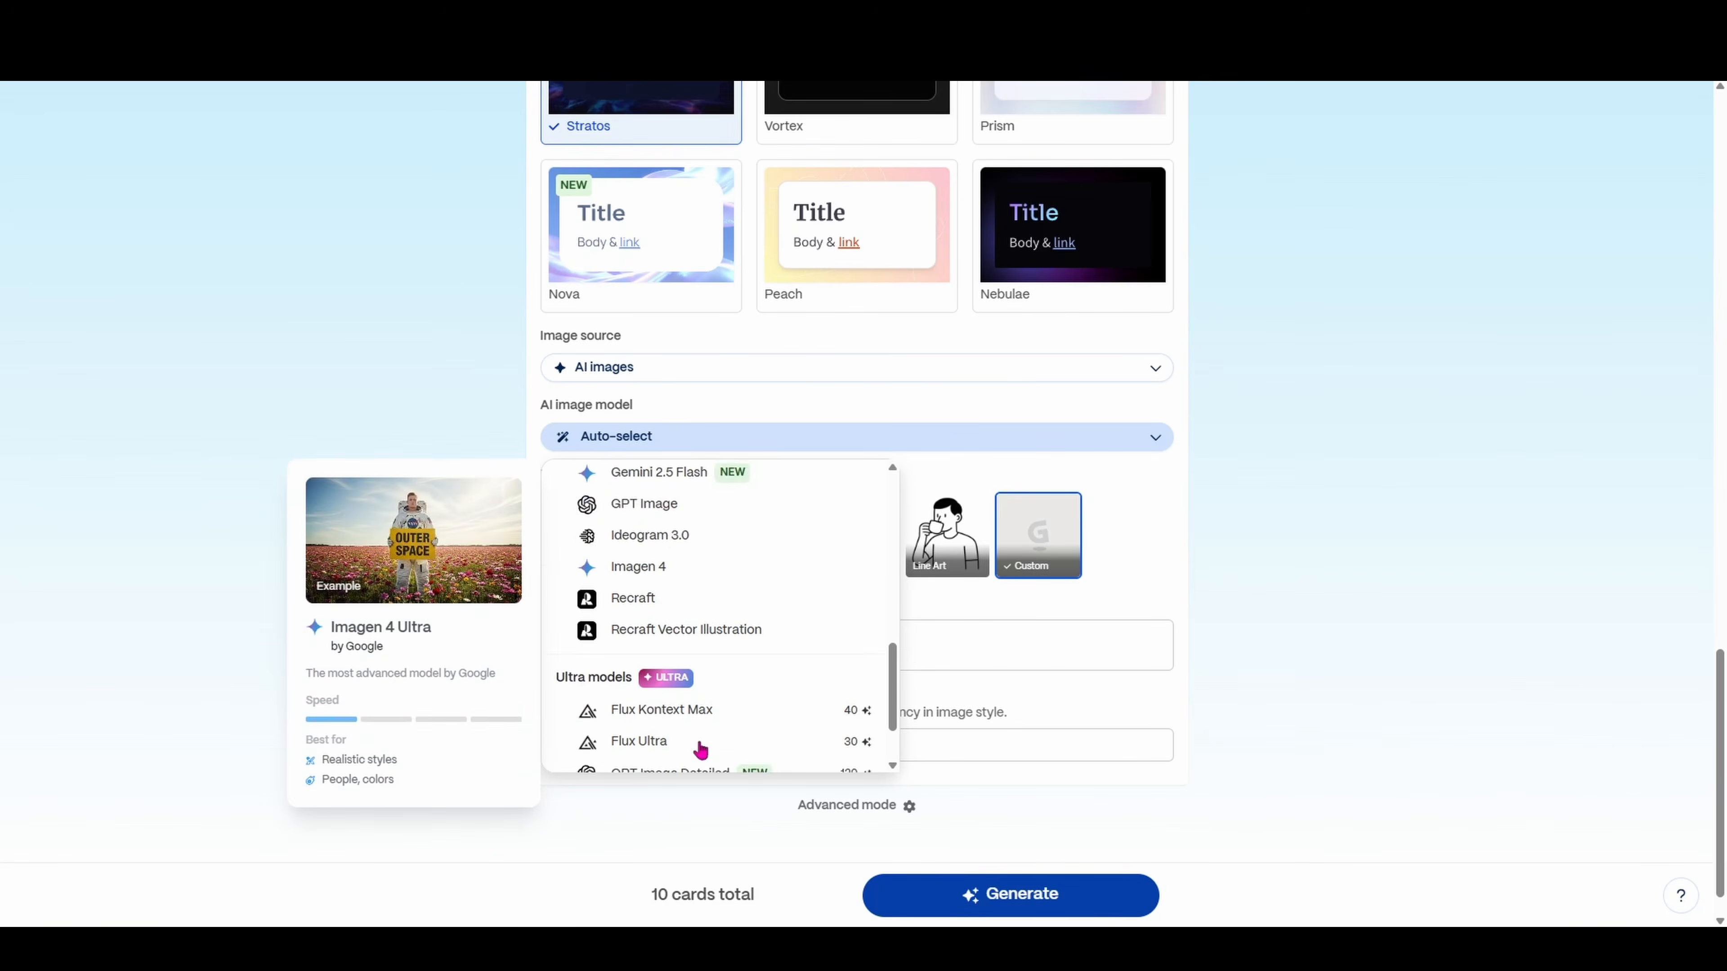
pyautogui.scroll(8, 701, 748)
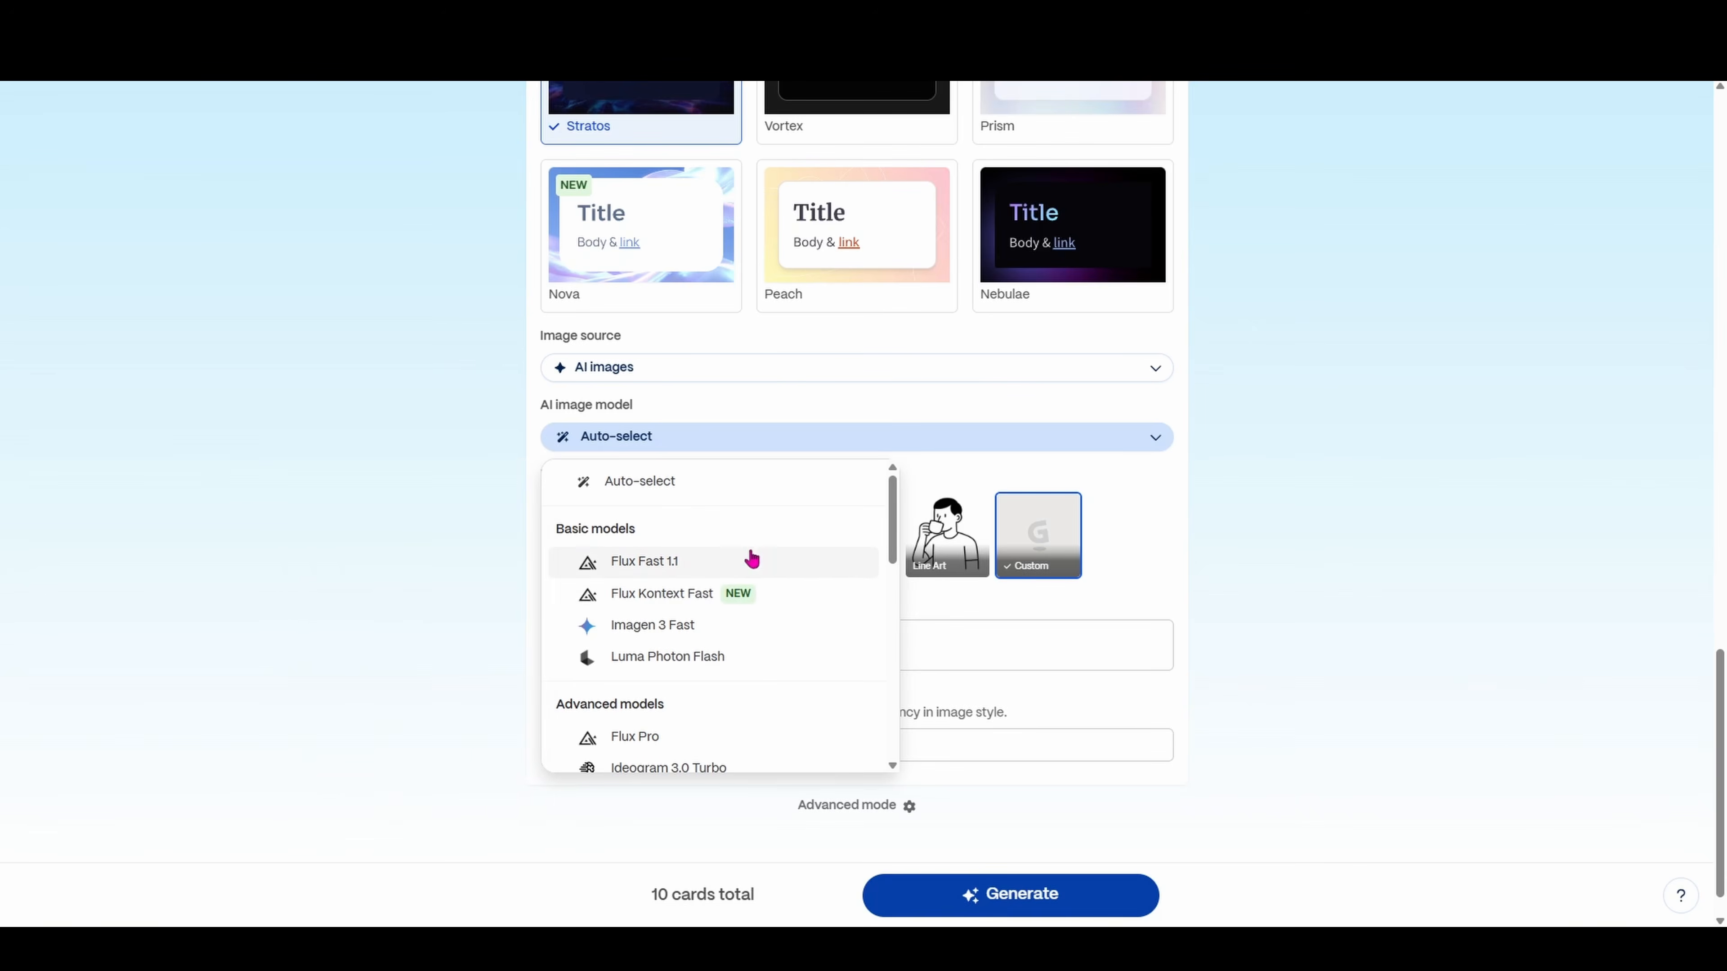
pyautogui.moveTo(751, 559)
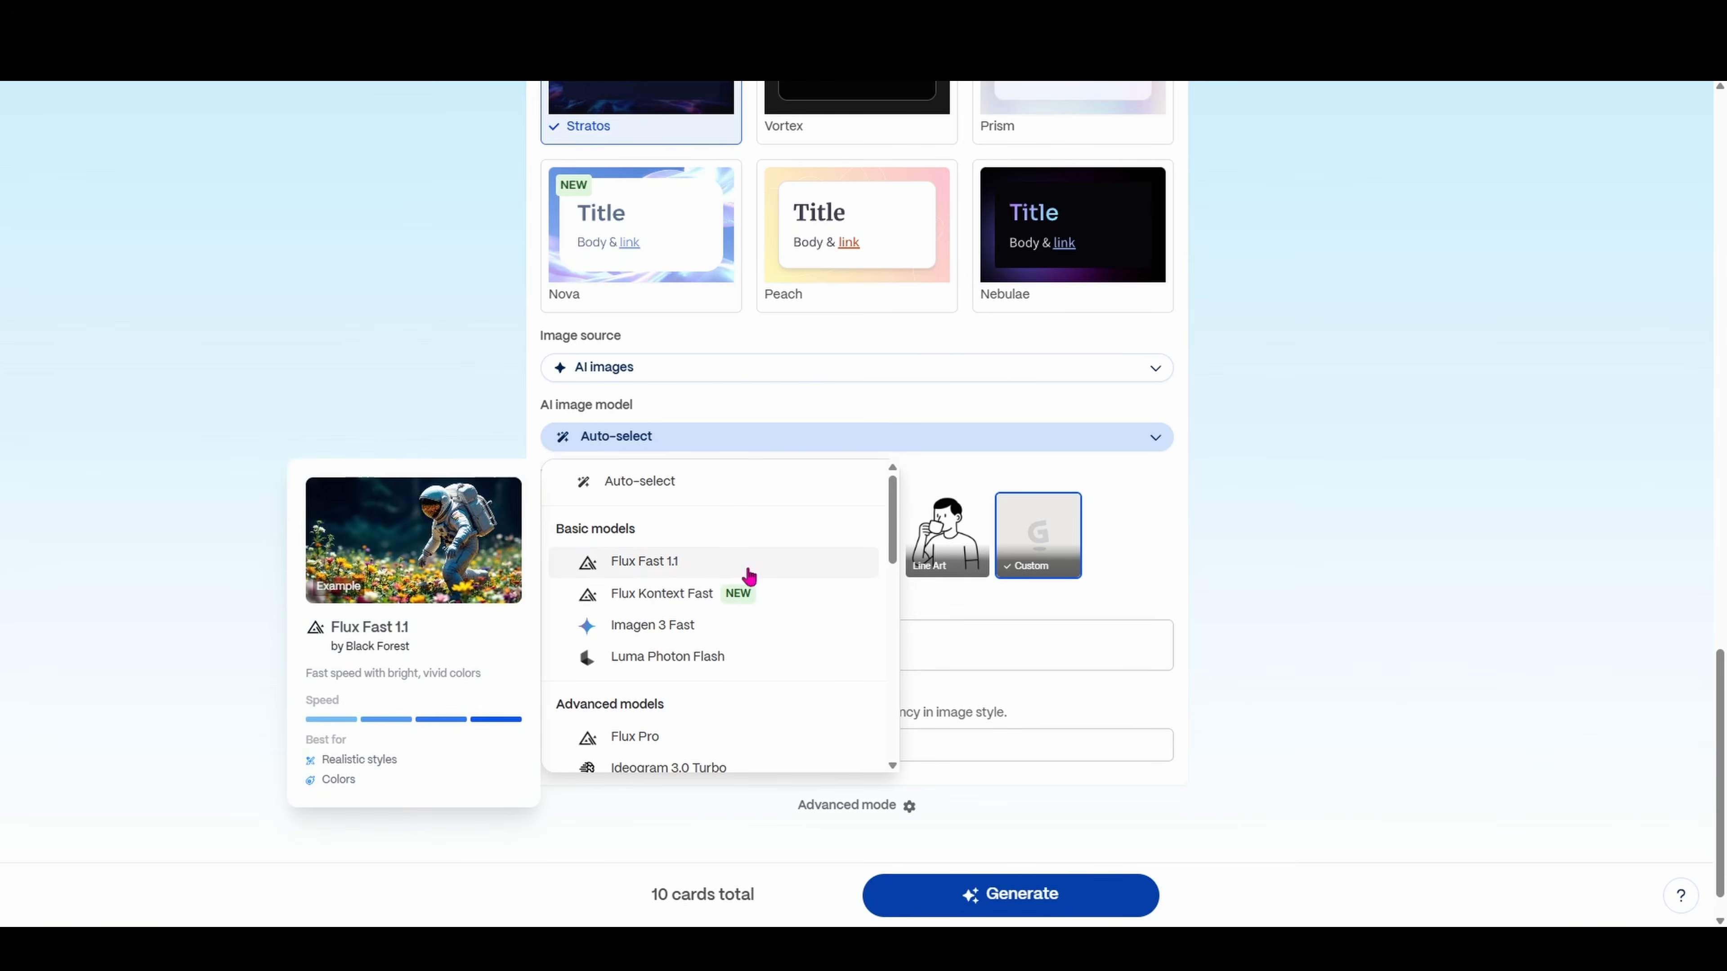
pyautogui.click(781, 449)
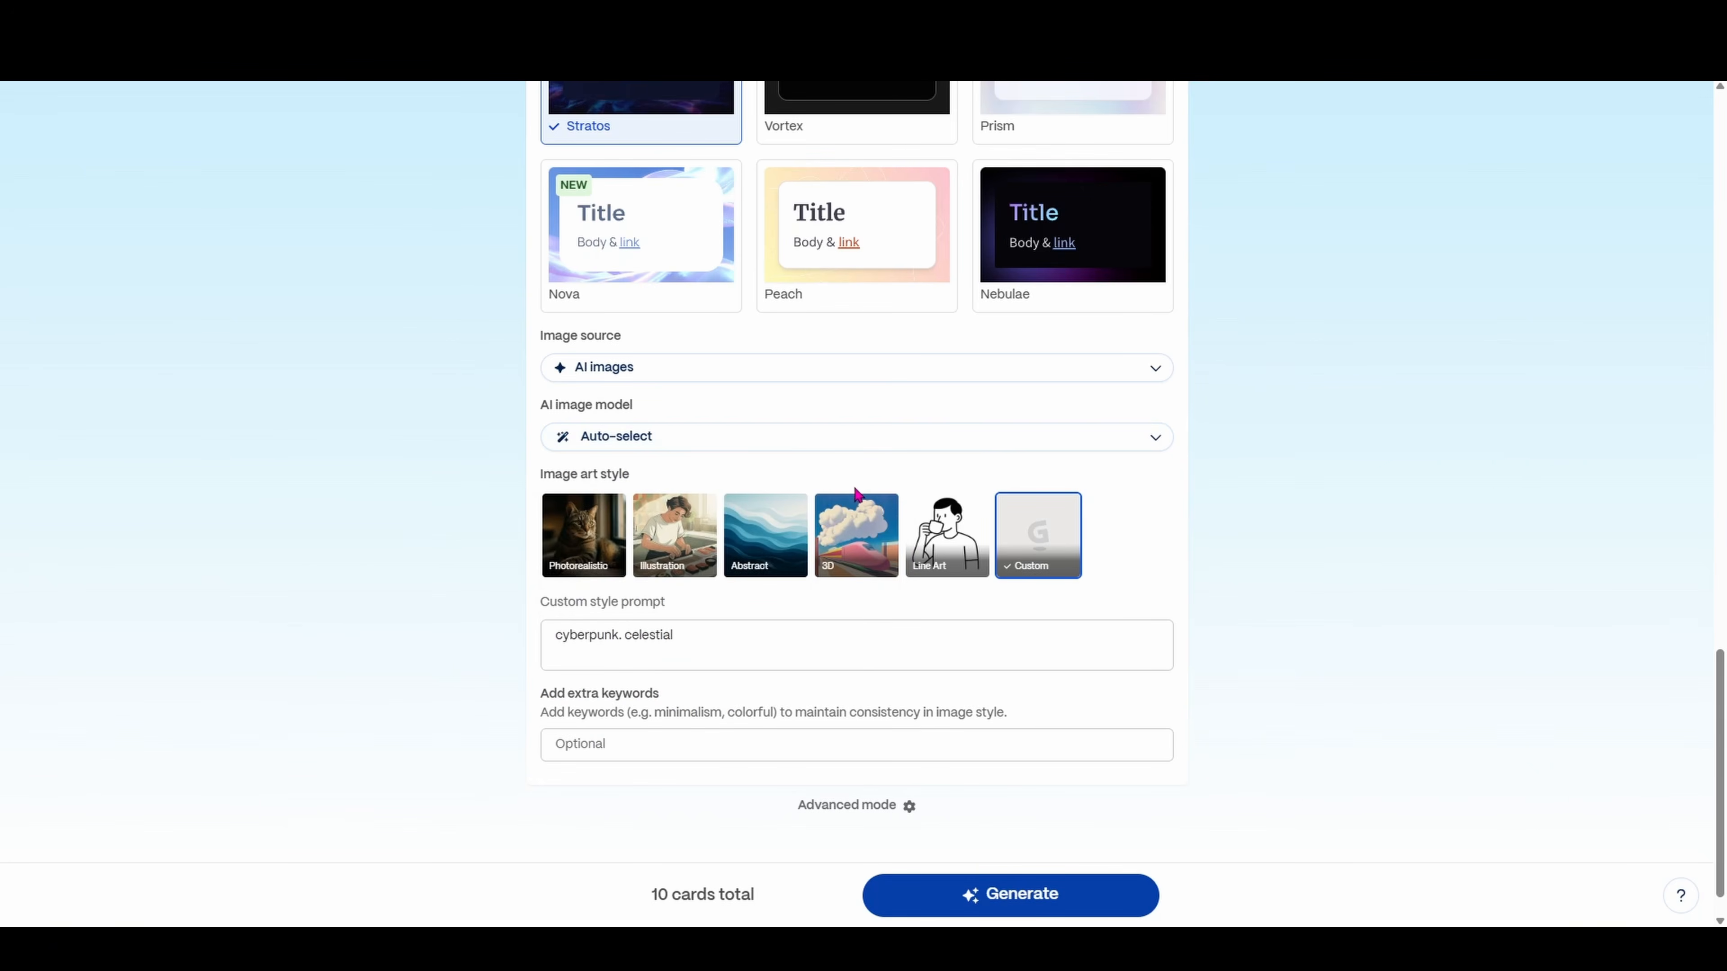
# Clear the custom style prompt for the images and generate the 10-card presentation
pyautogui.moveTo(744, 626); pyautogui.dragTo(456, 655)
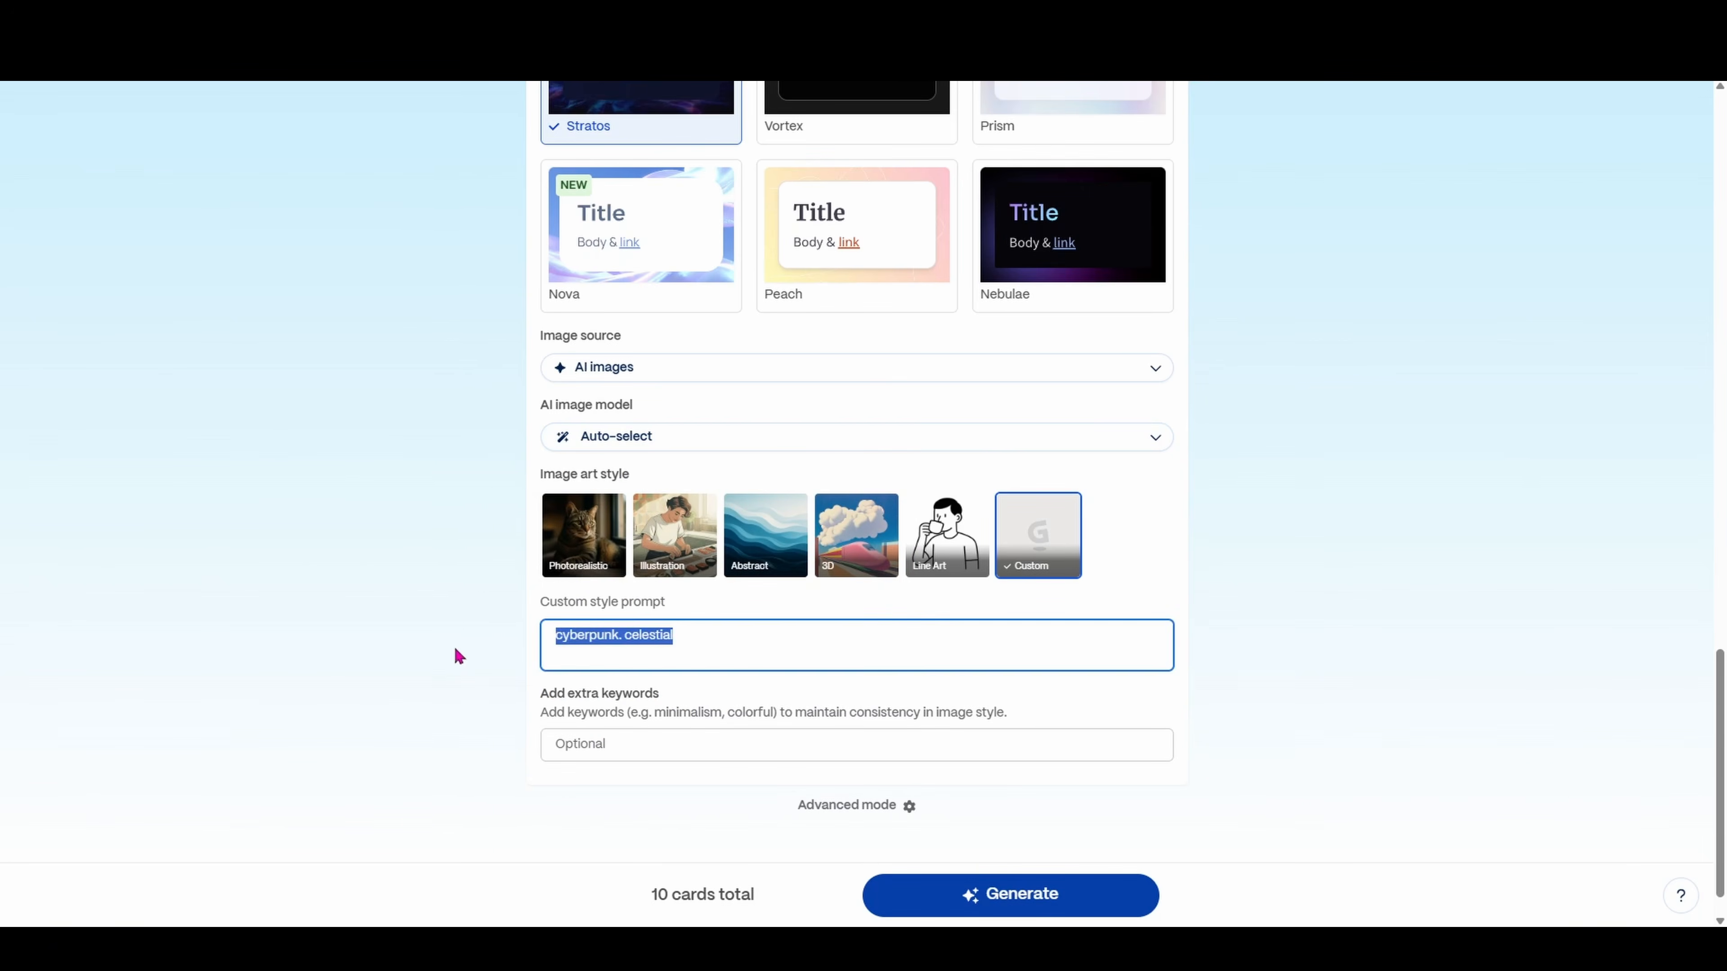
pyautogui.press('BackSpace')
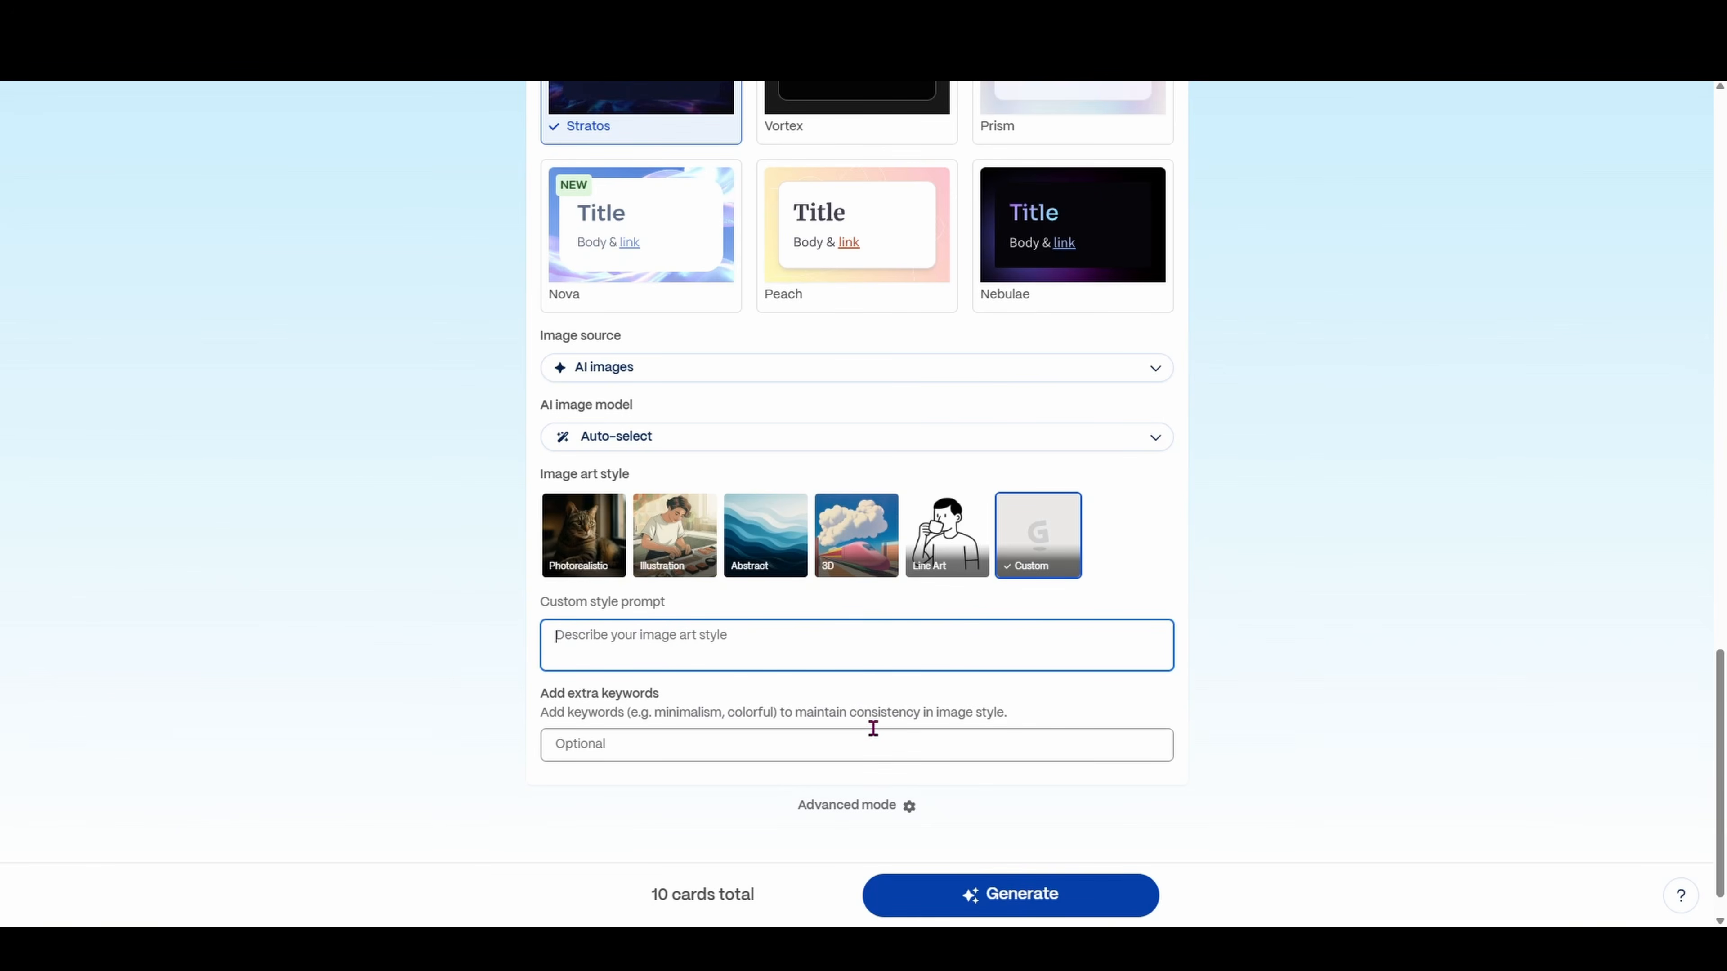
pyautogui.scroll(20, 1119, 744)
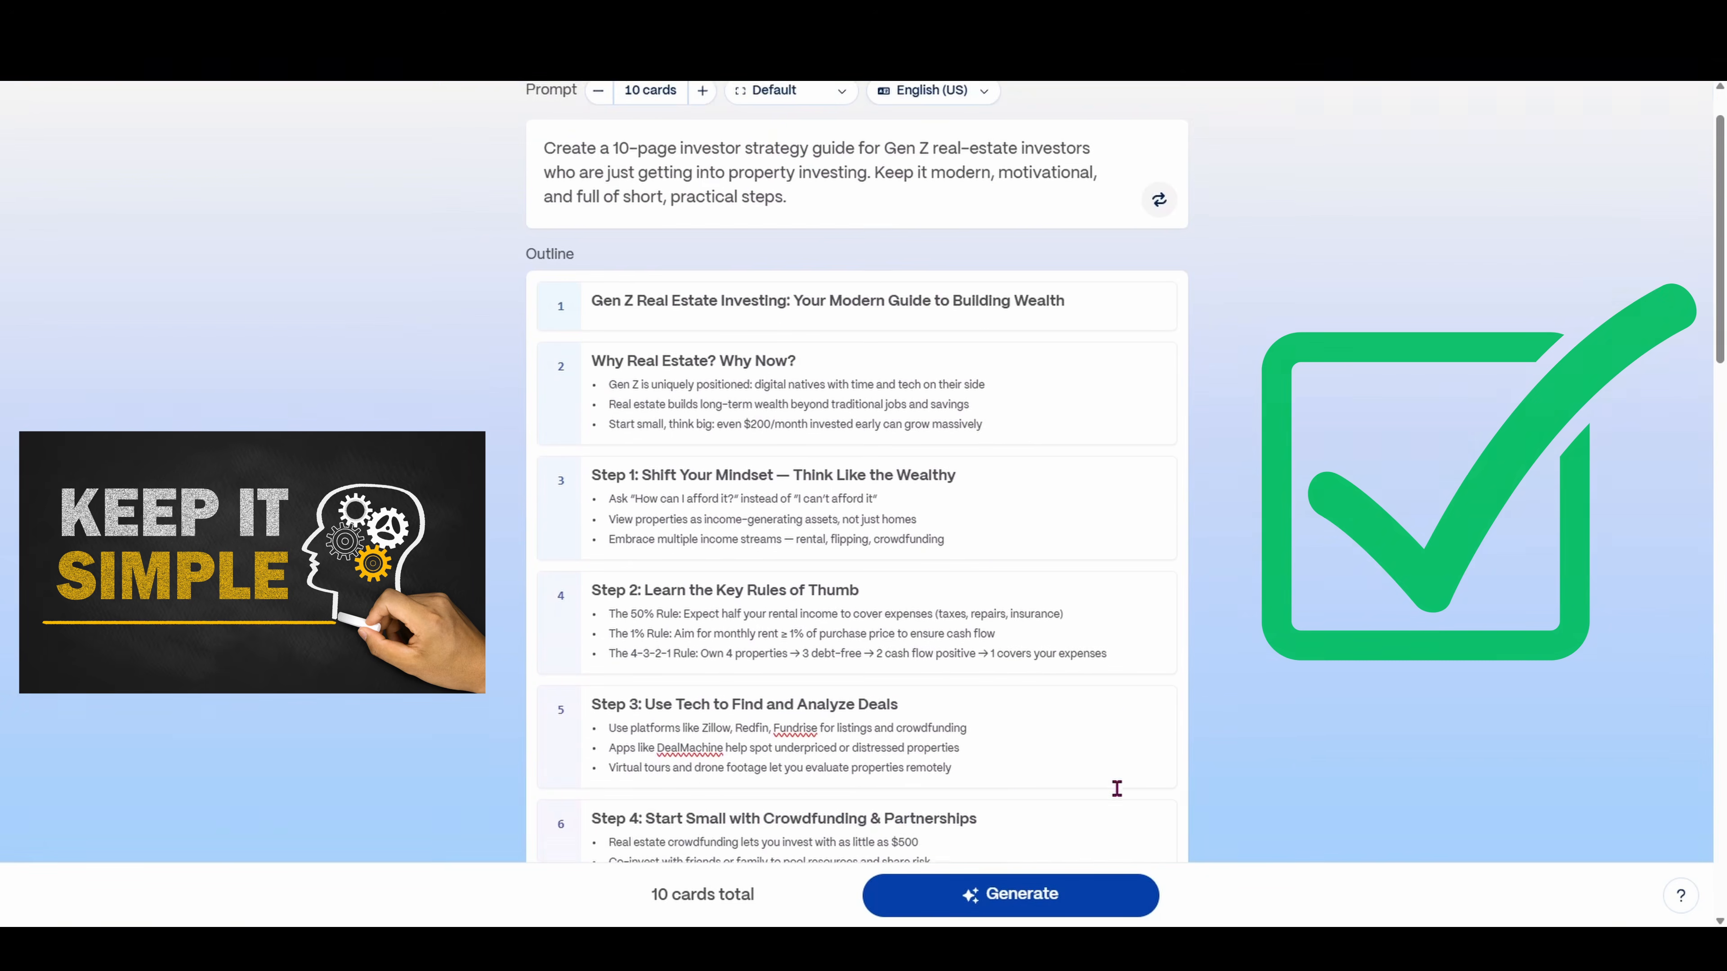
pyautogui.scroll(2, 1116, 788)
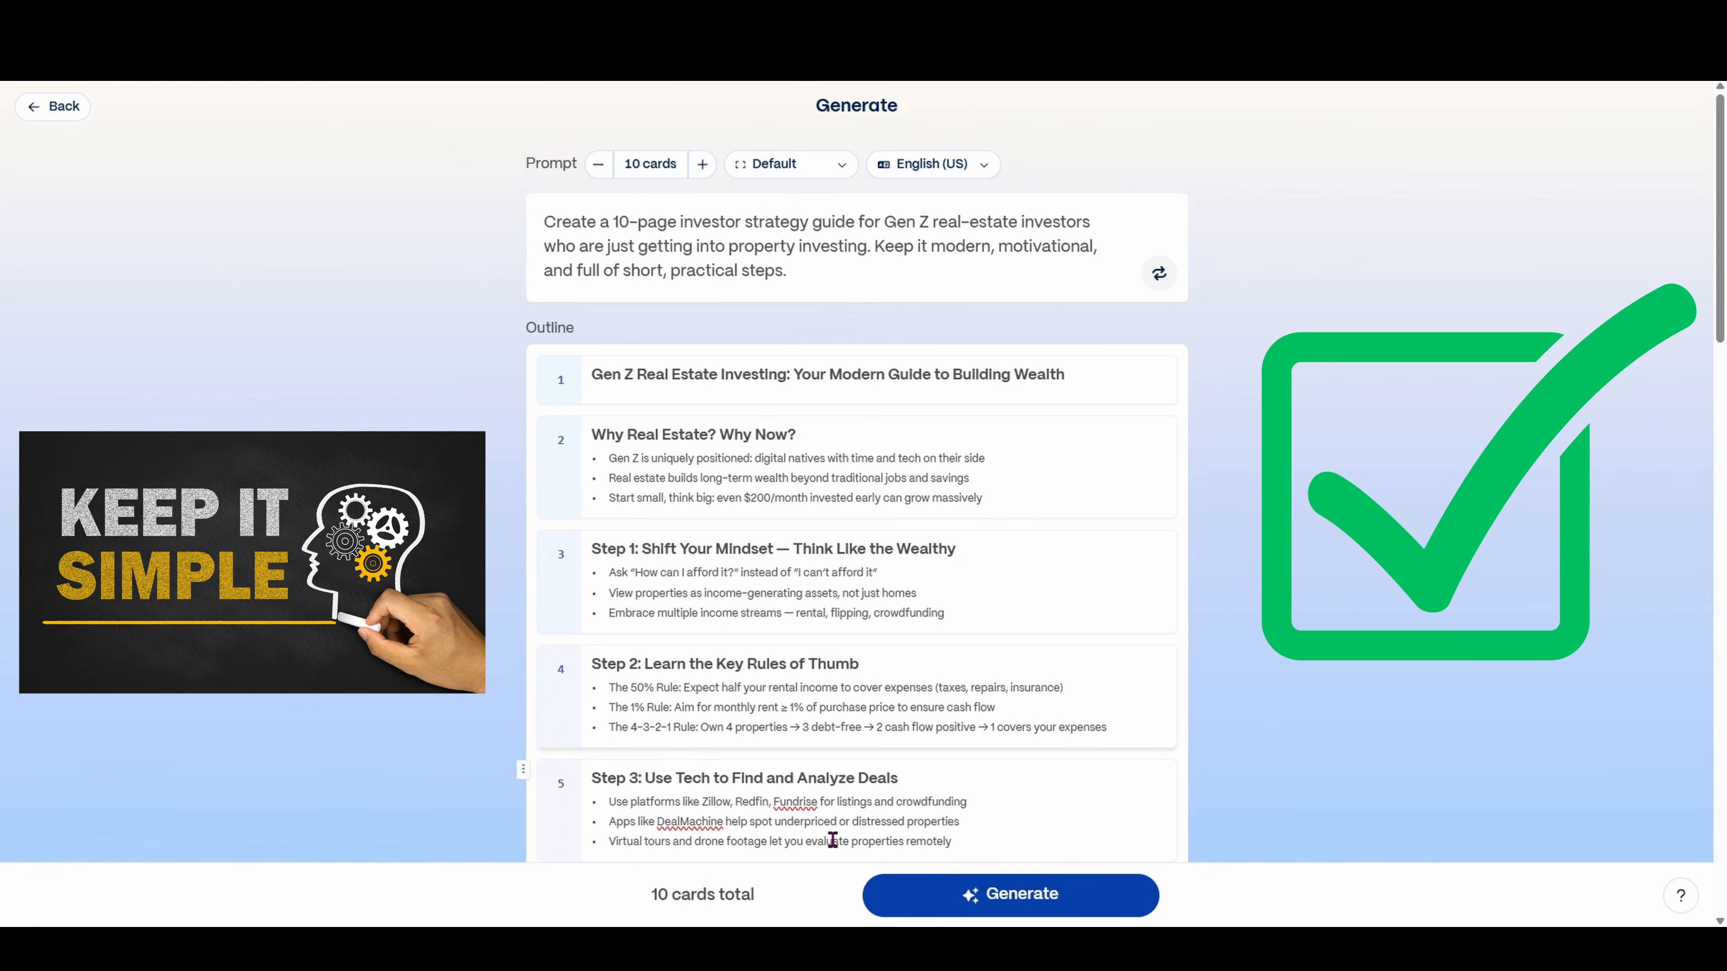
pyautogui.click(1013, 896)
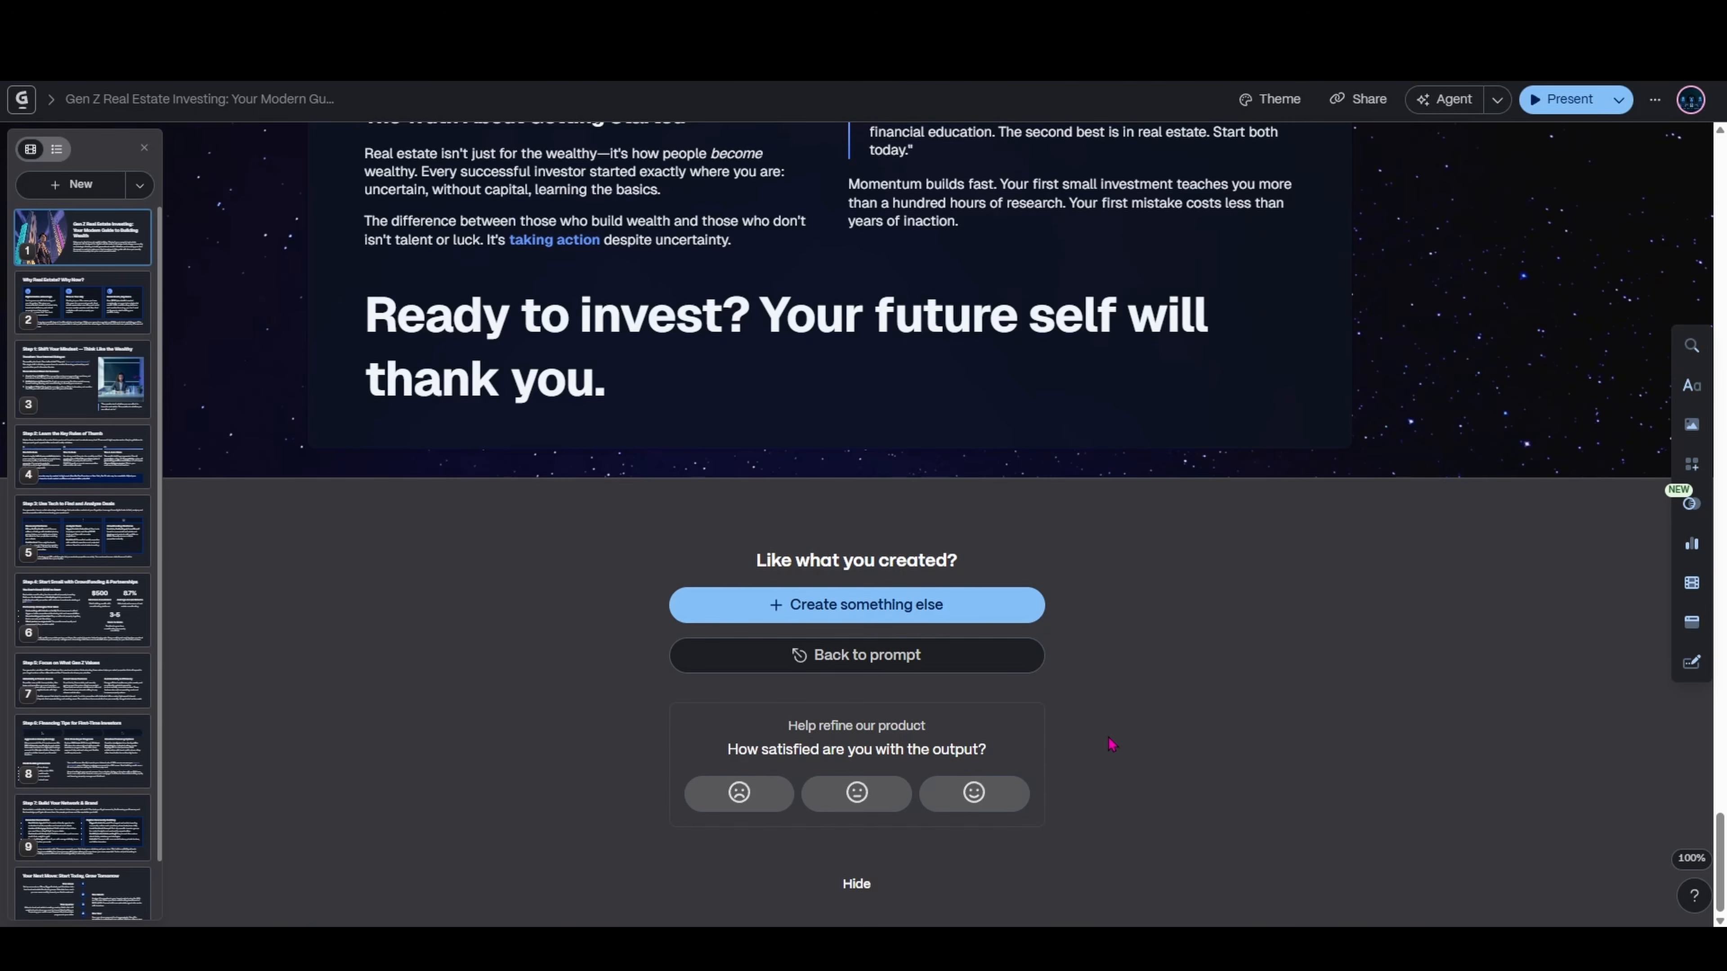
# Review the generated Gen Z real-estate cards from the closing card back to the title card
pyautogui.scroll(9, 1108, 746)
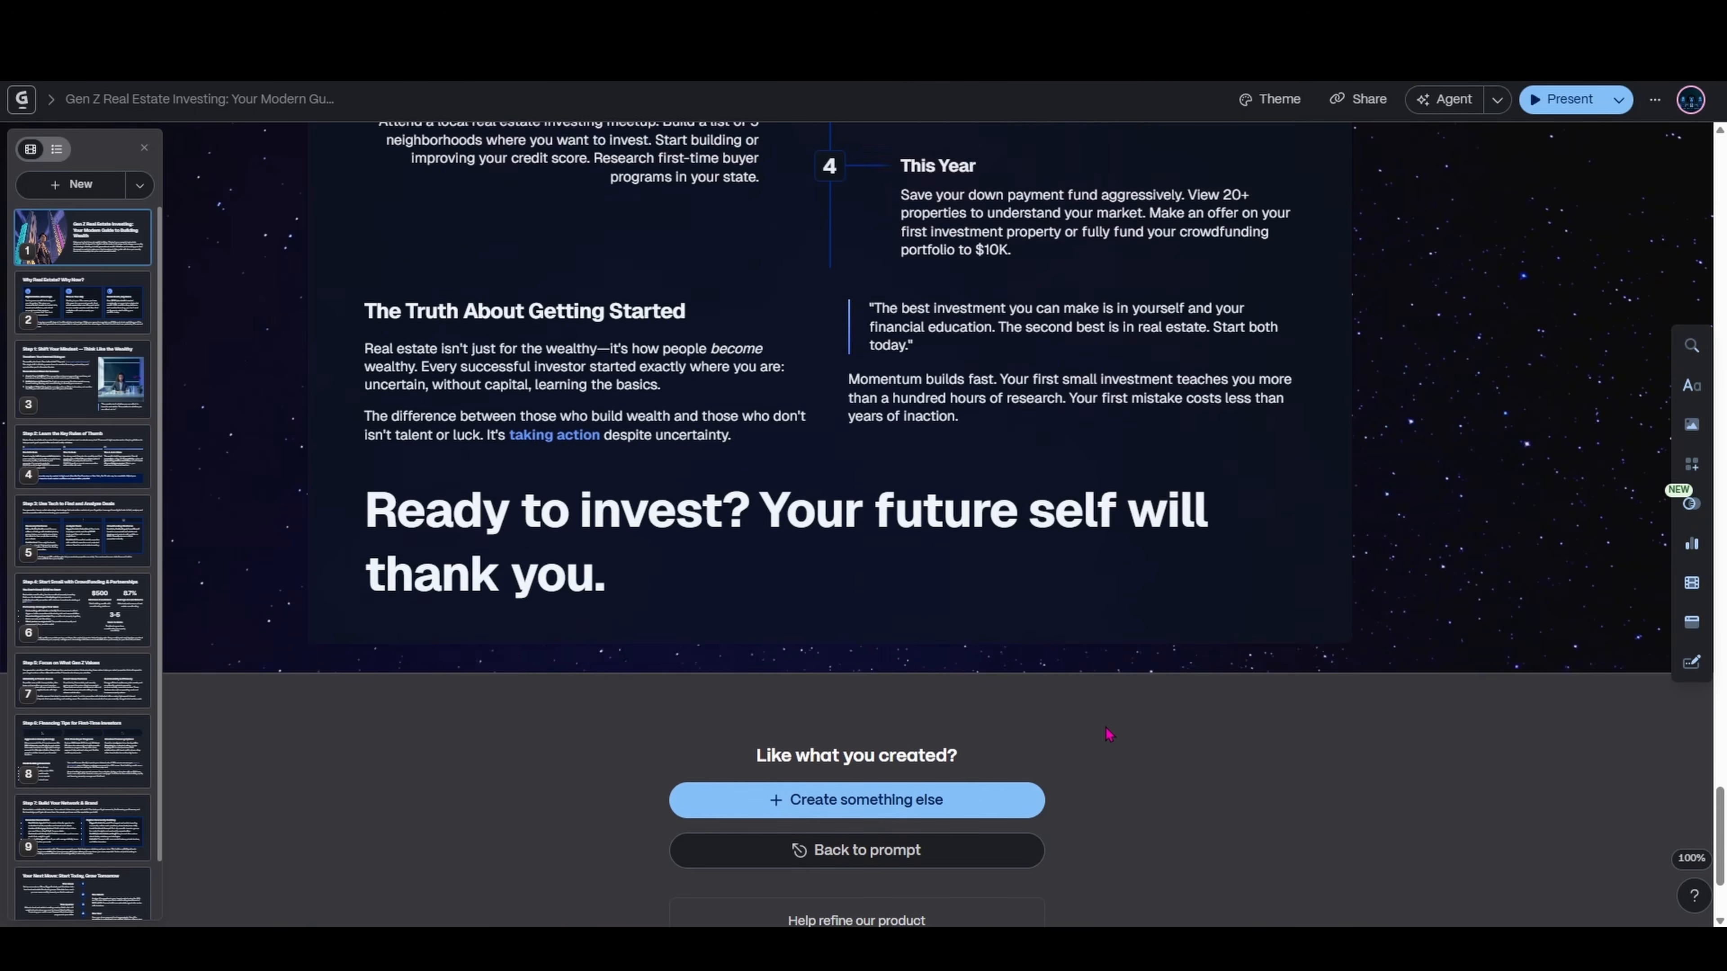
pyautogui.scroll(20, 1108, 735)
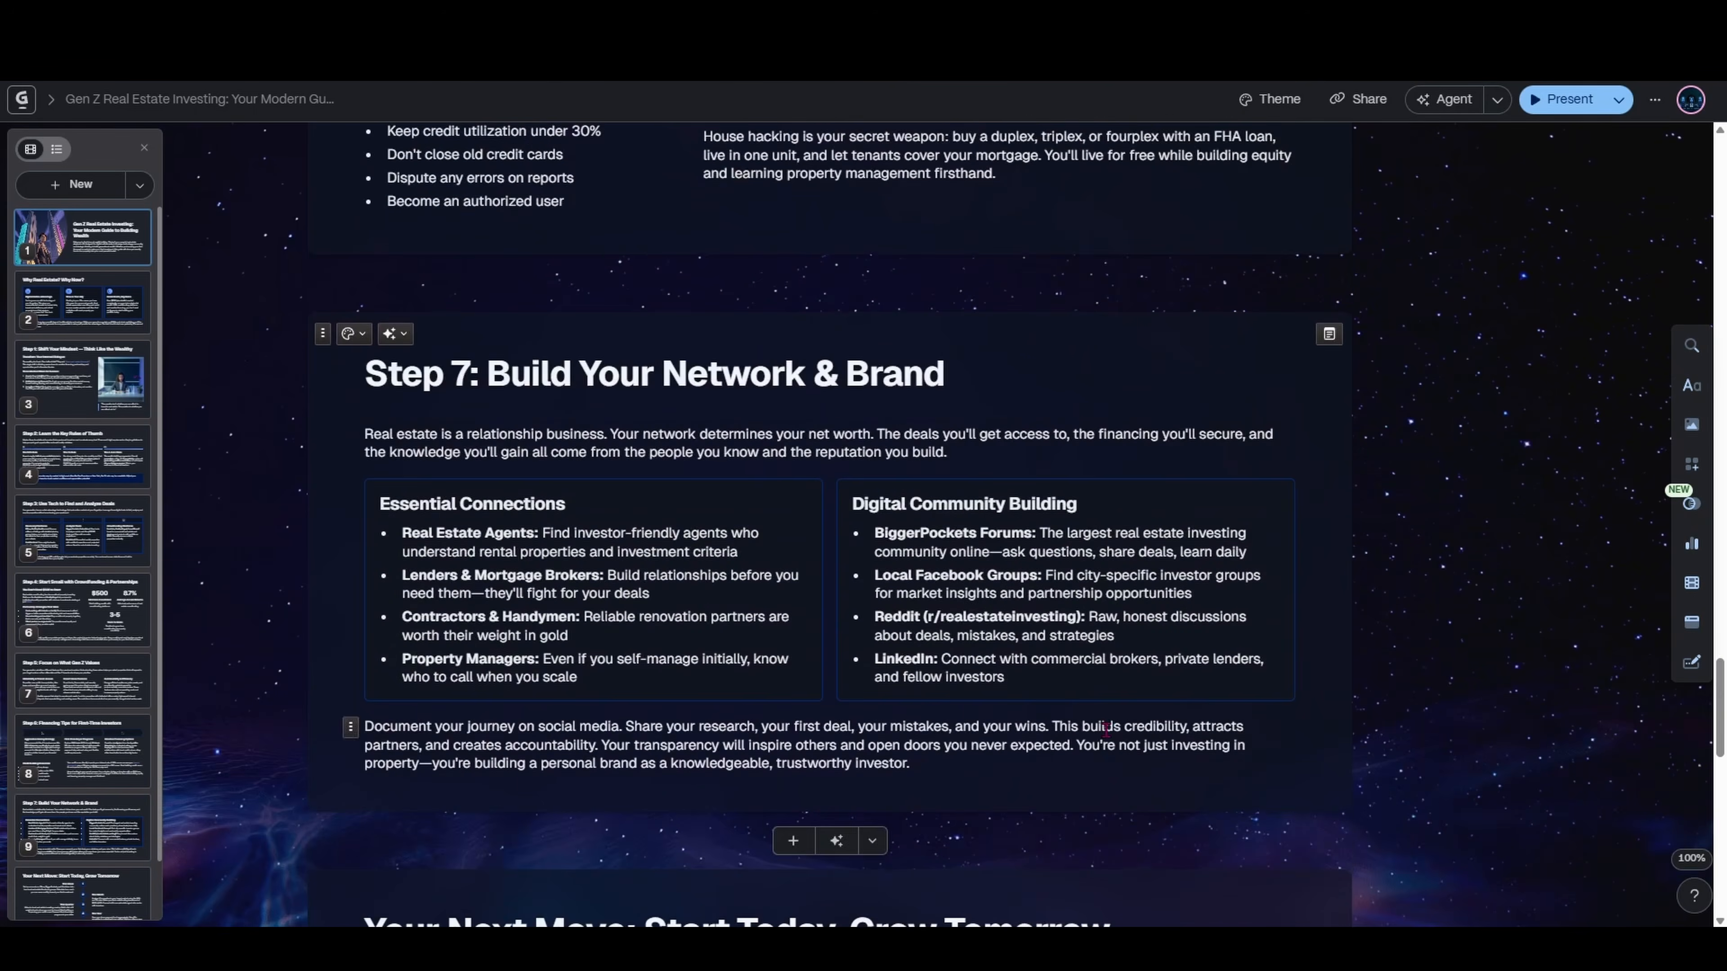
pyautogui.scroll(20, 1108, 738)
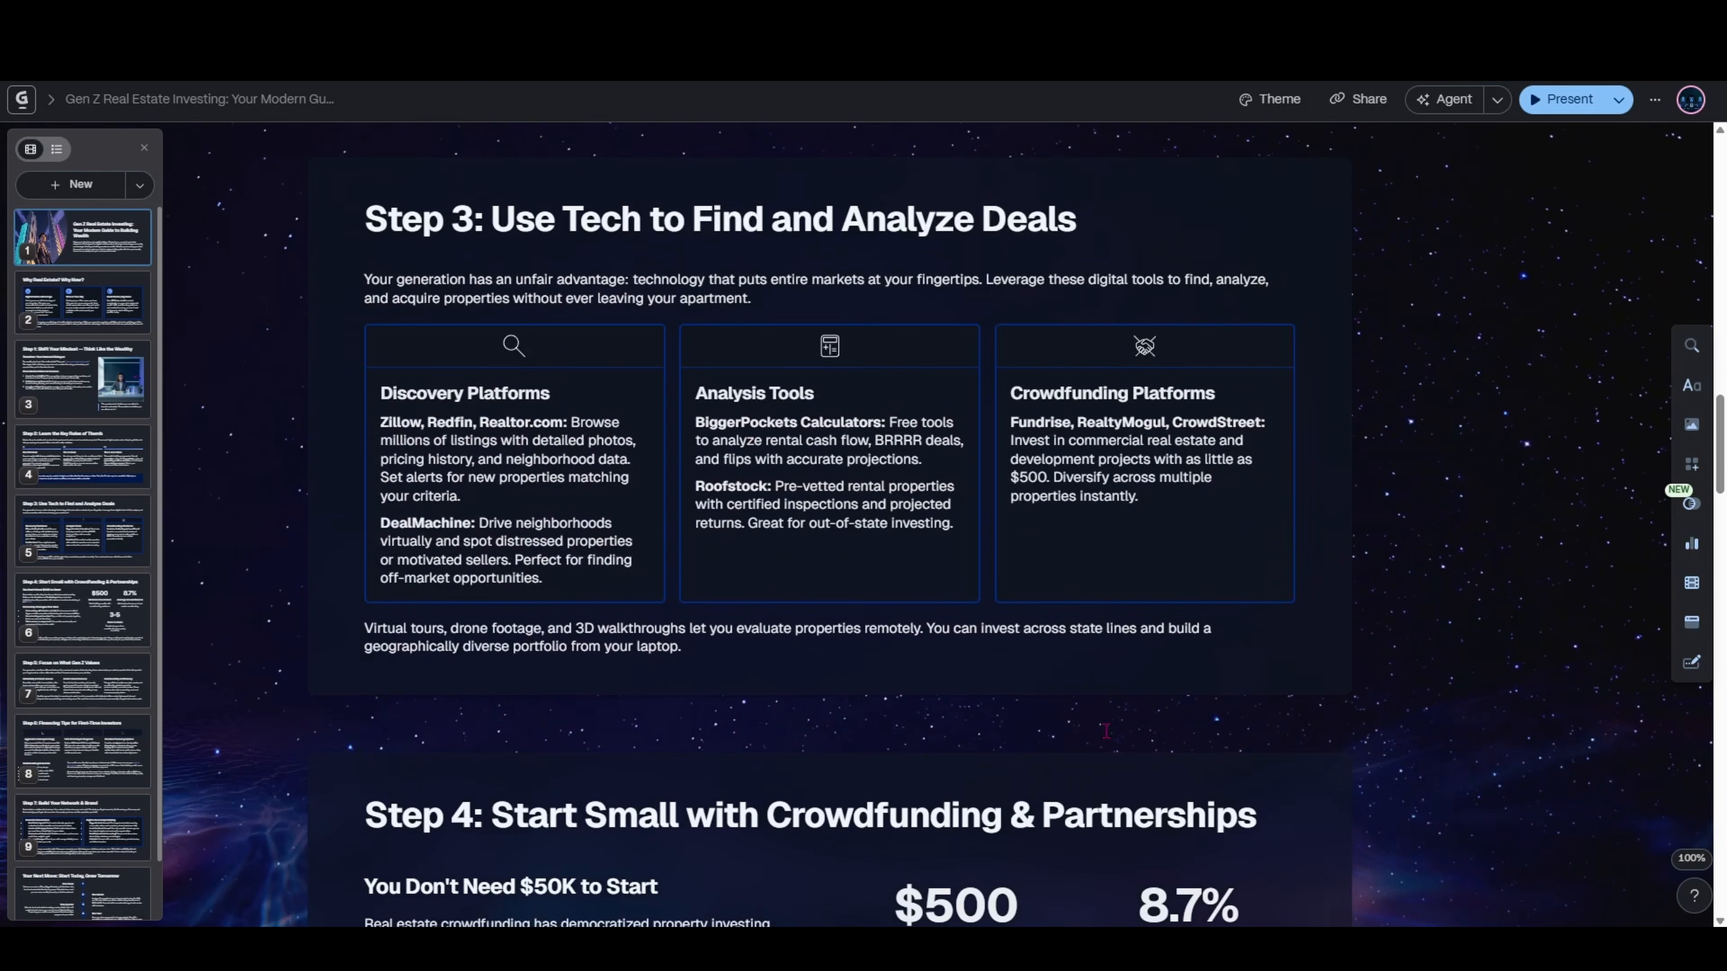
pyautogui.scroll(12, 1106, 731)
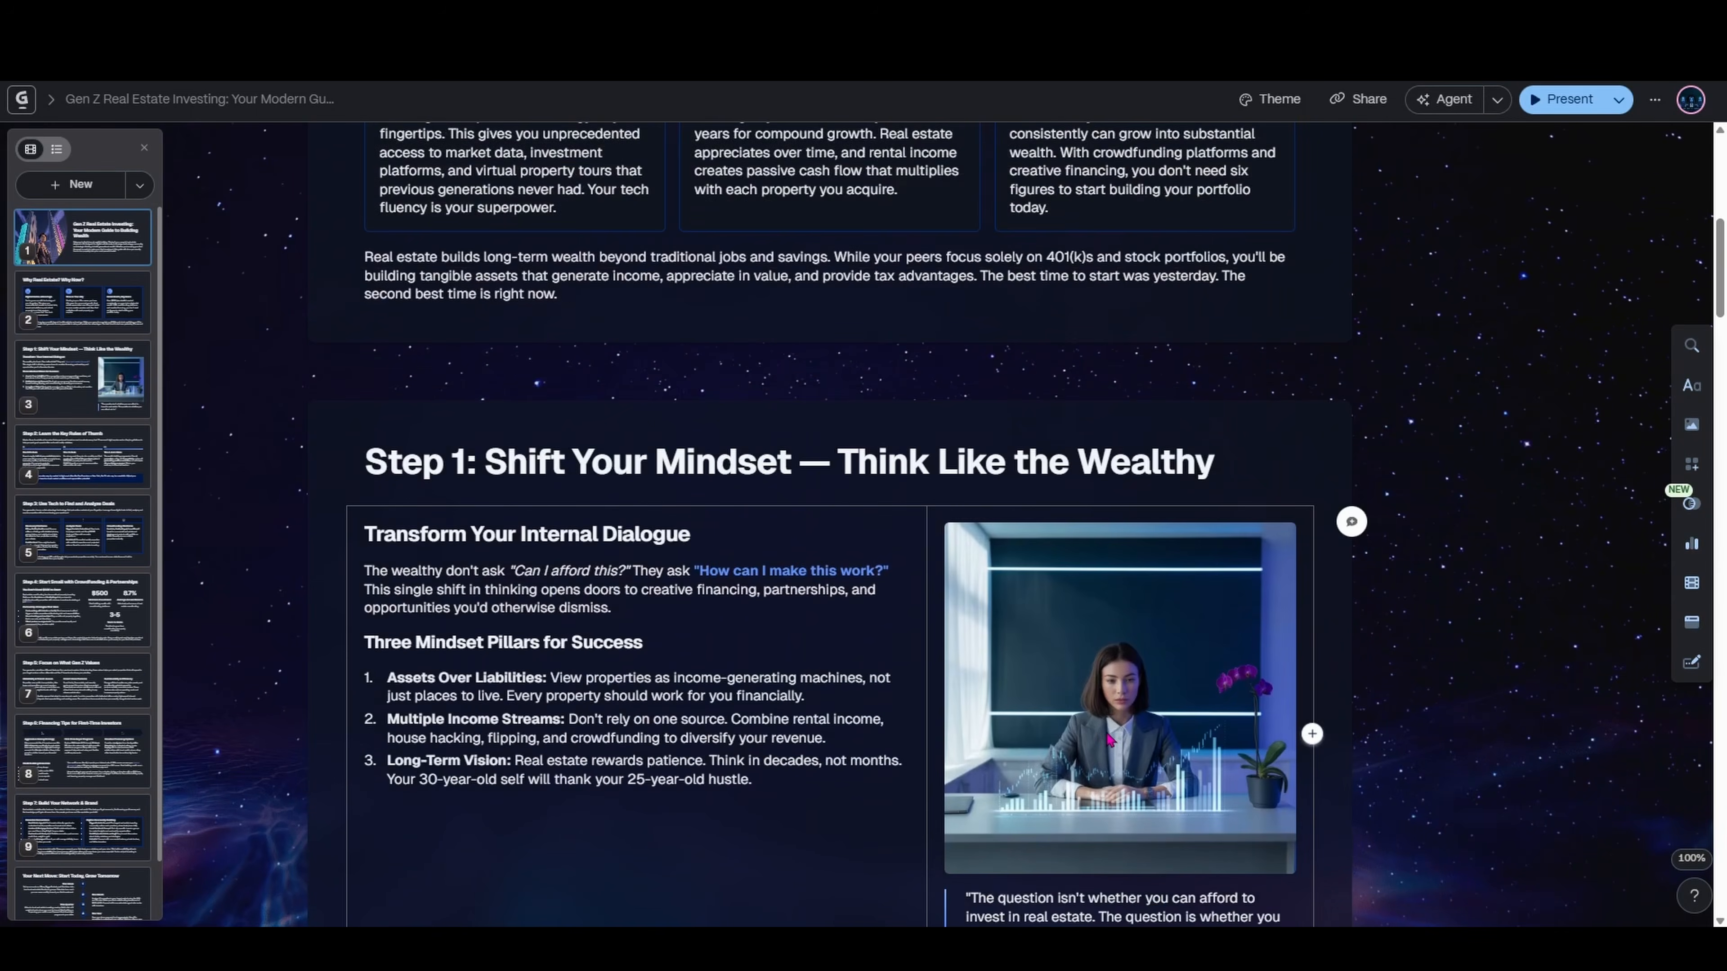
pyautogui.scroll(10, 1108, 740)
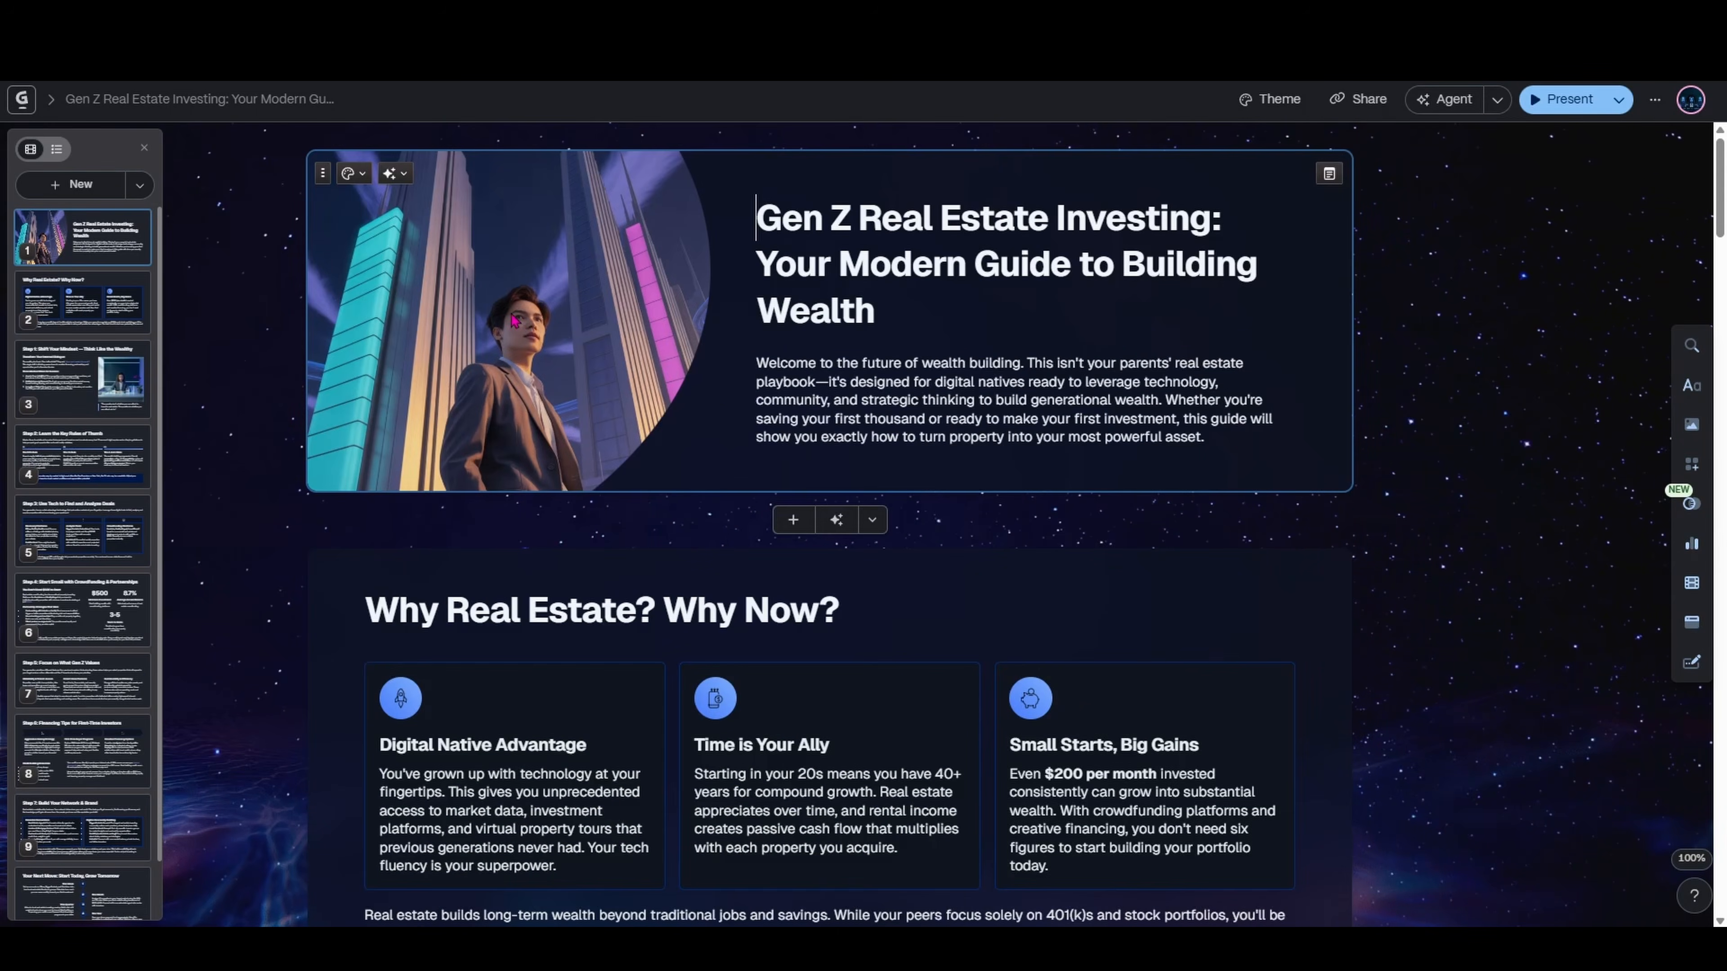
# Select the title card's image and examine the smart layouts available for columns, boxes and bullets
pyautogui.click(513, 319)
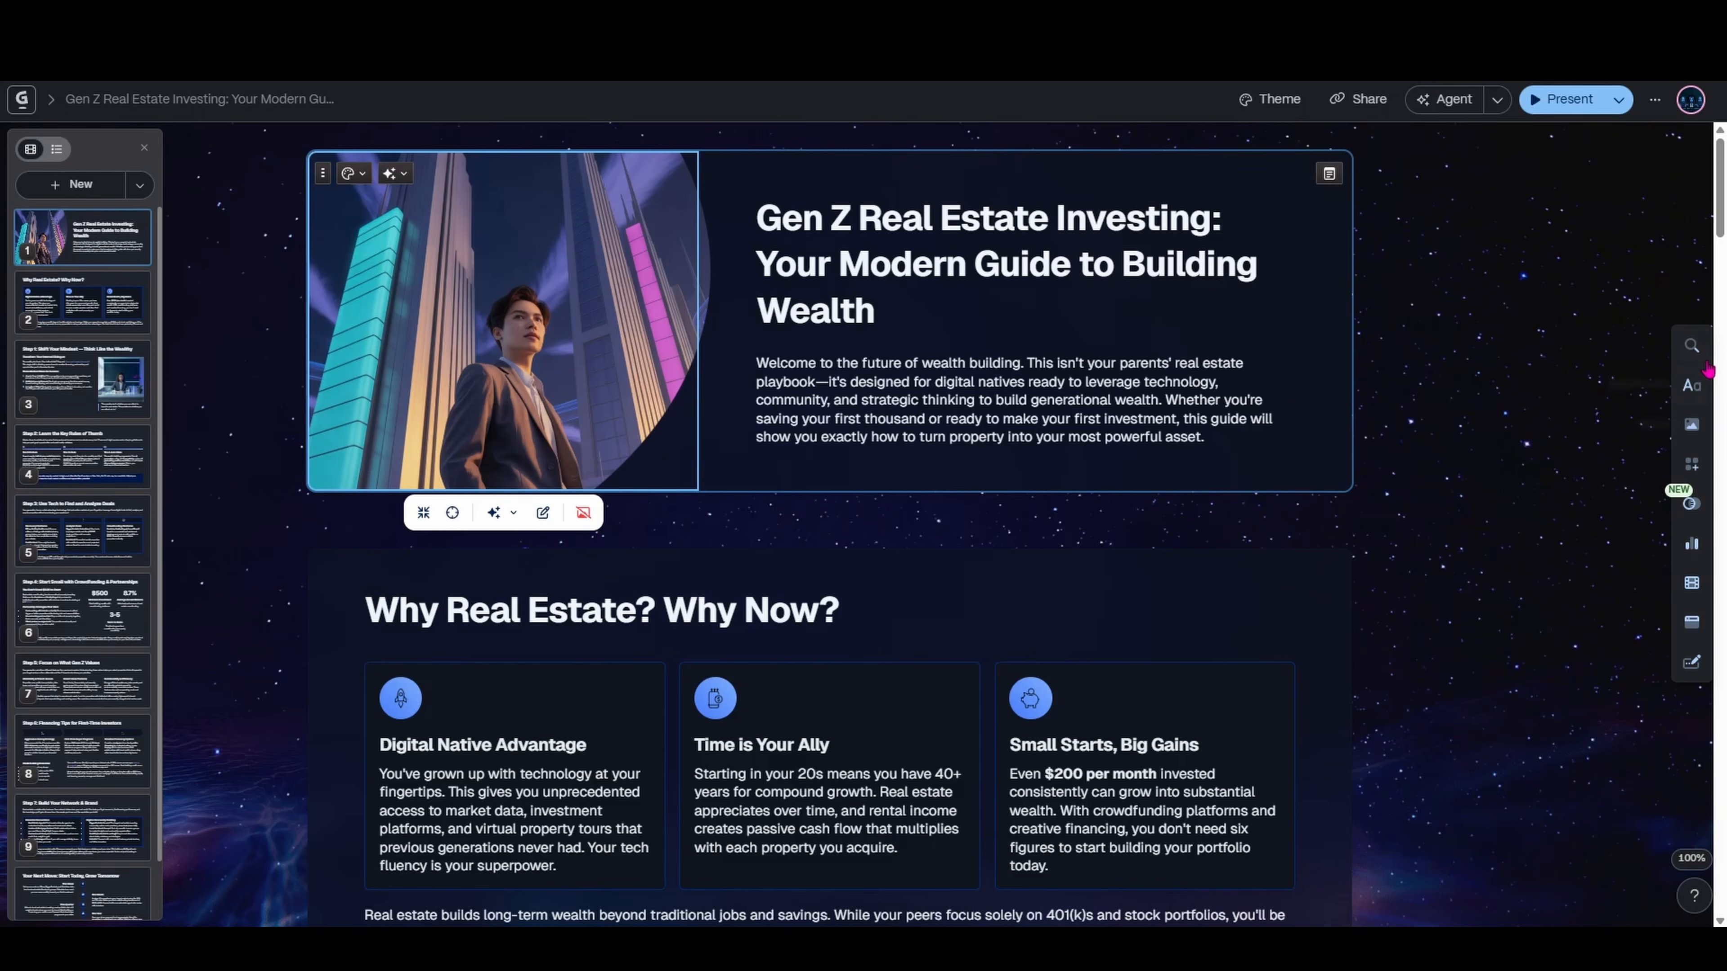
pyautogui.click(1697, 465)
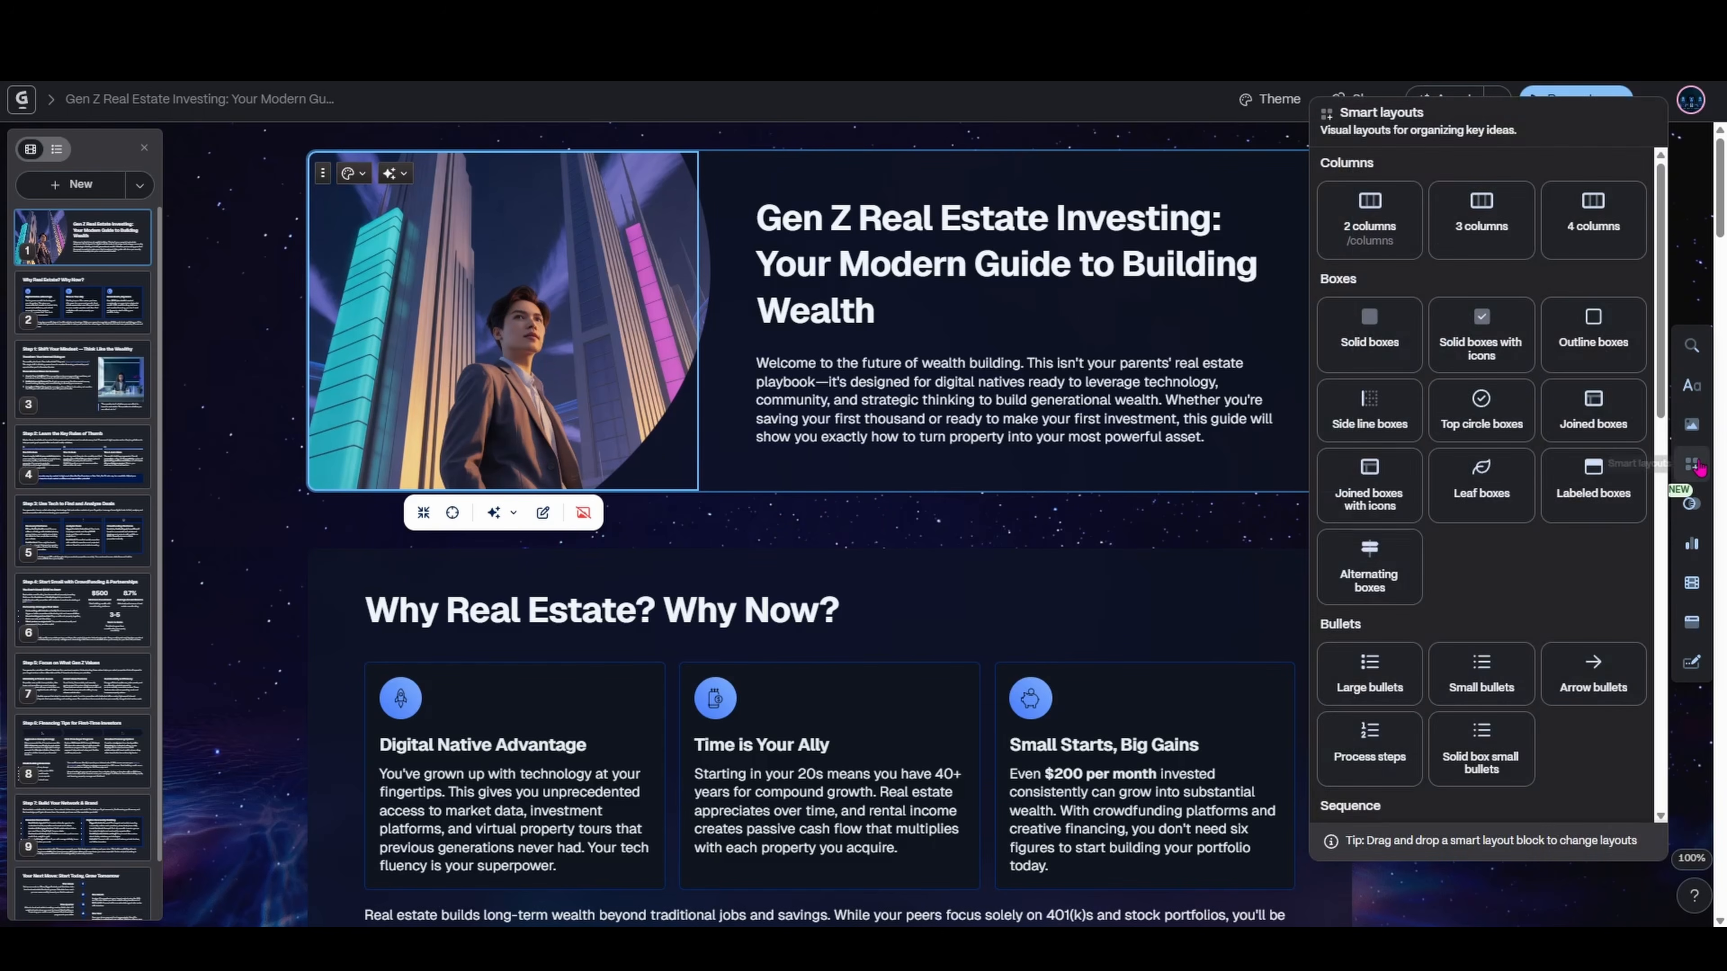
pyautogui.click(1691, 739)
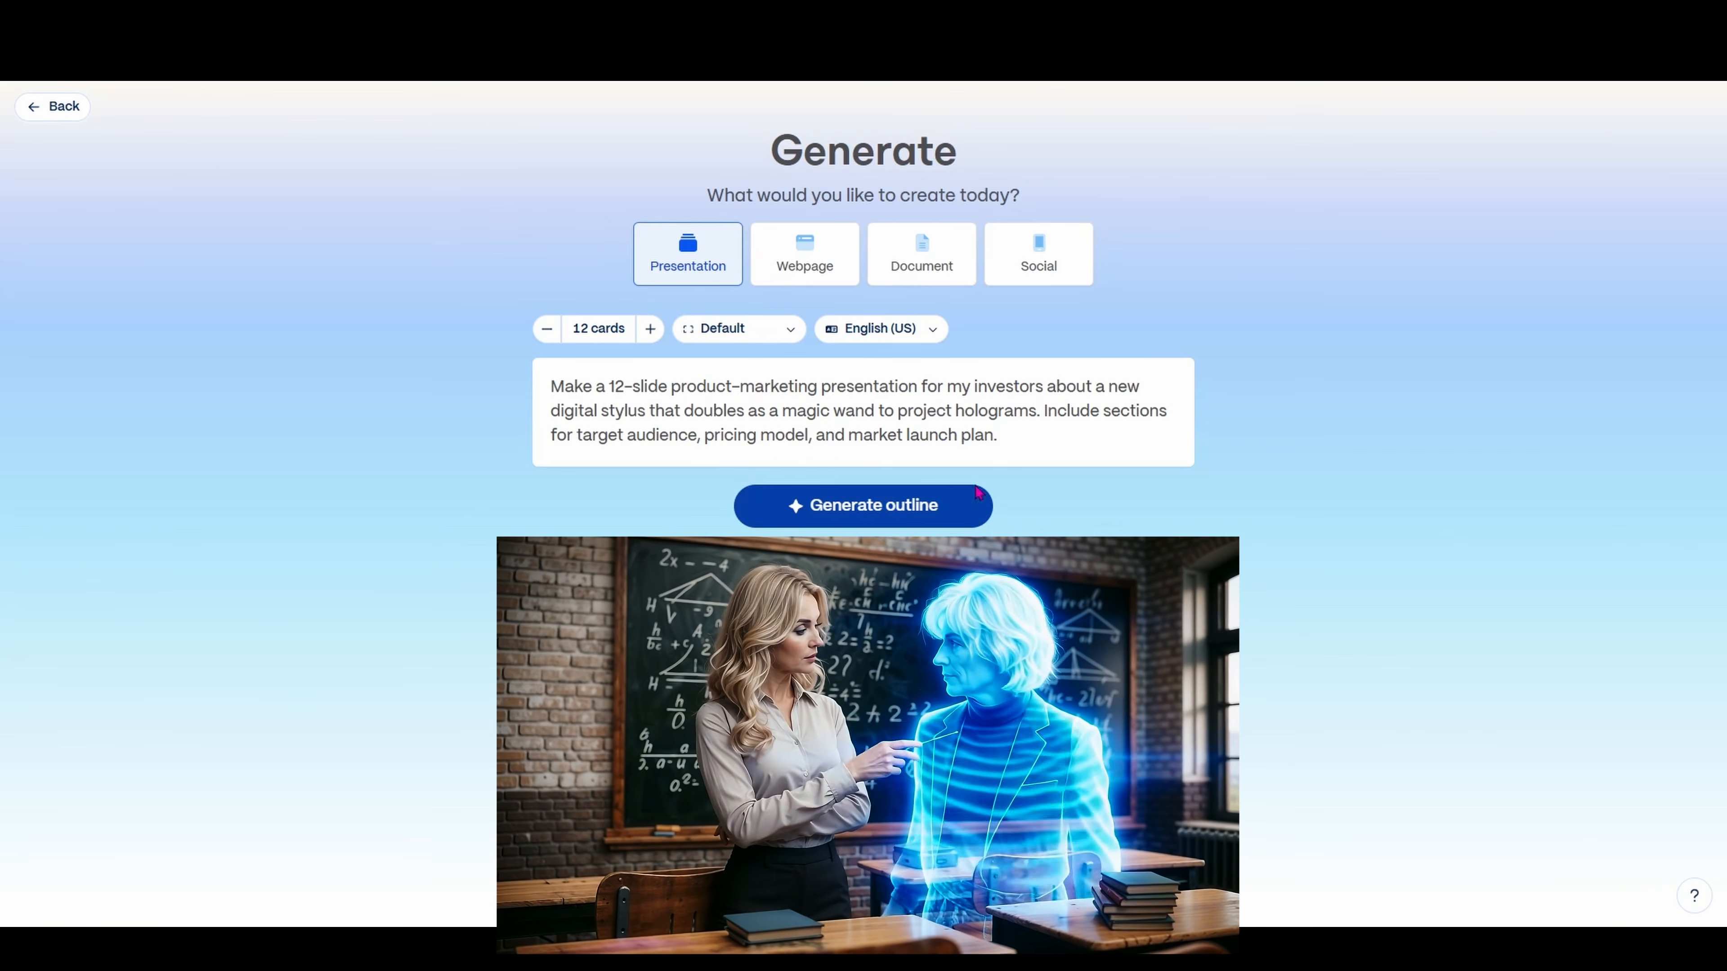
# Generate the outline for the 12-card digital stylus presentation and create the deck with detailed text, the Prism theme and AI images
pyautogui.click(960, 515)
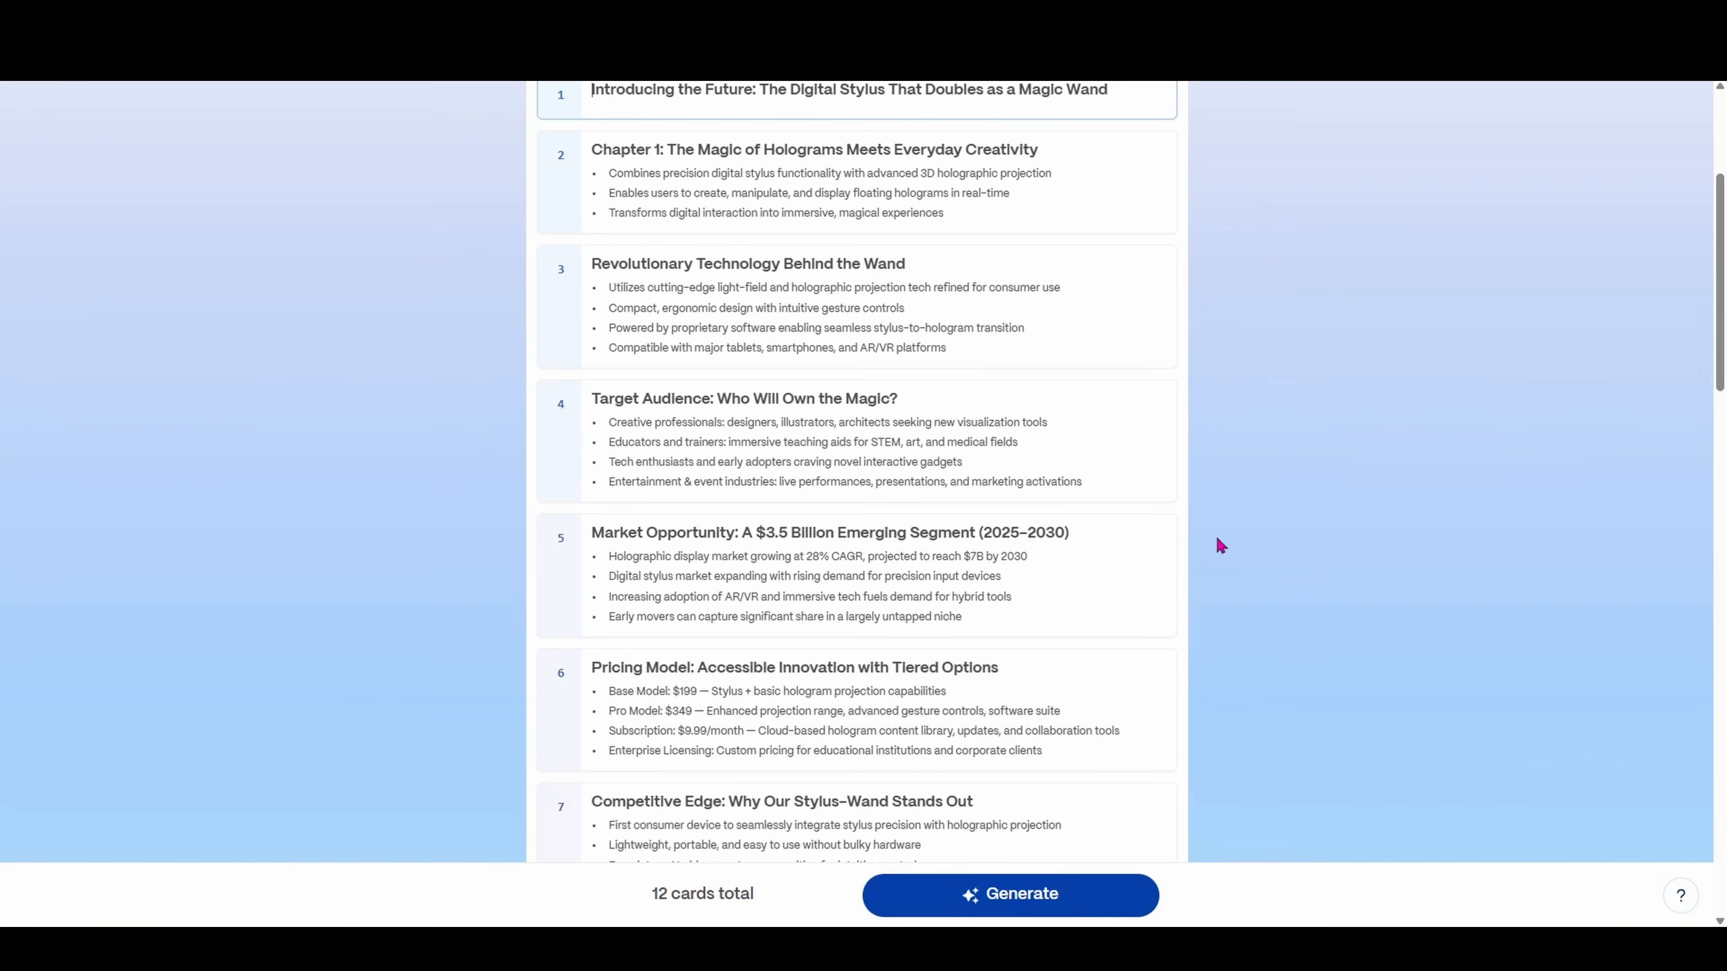
pyautogui.scroll(-5, 1217, 539)
pyautogui.scroll(-15, 1219, 545)
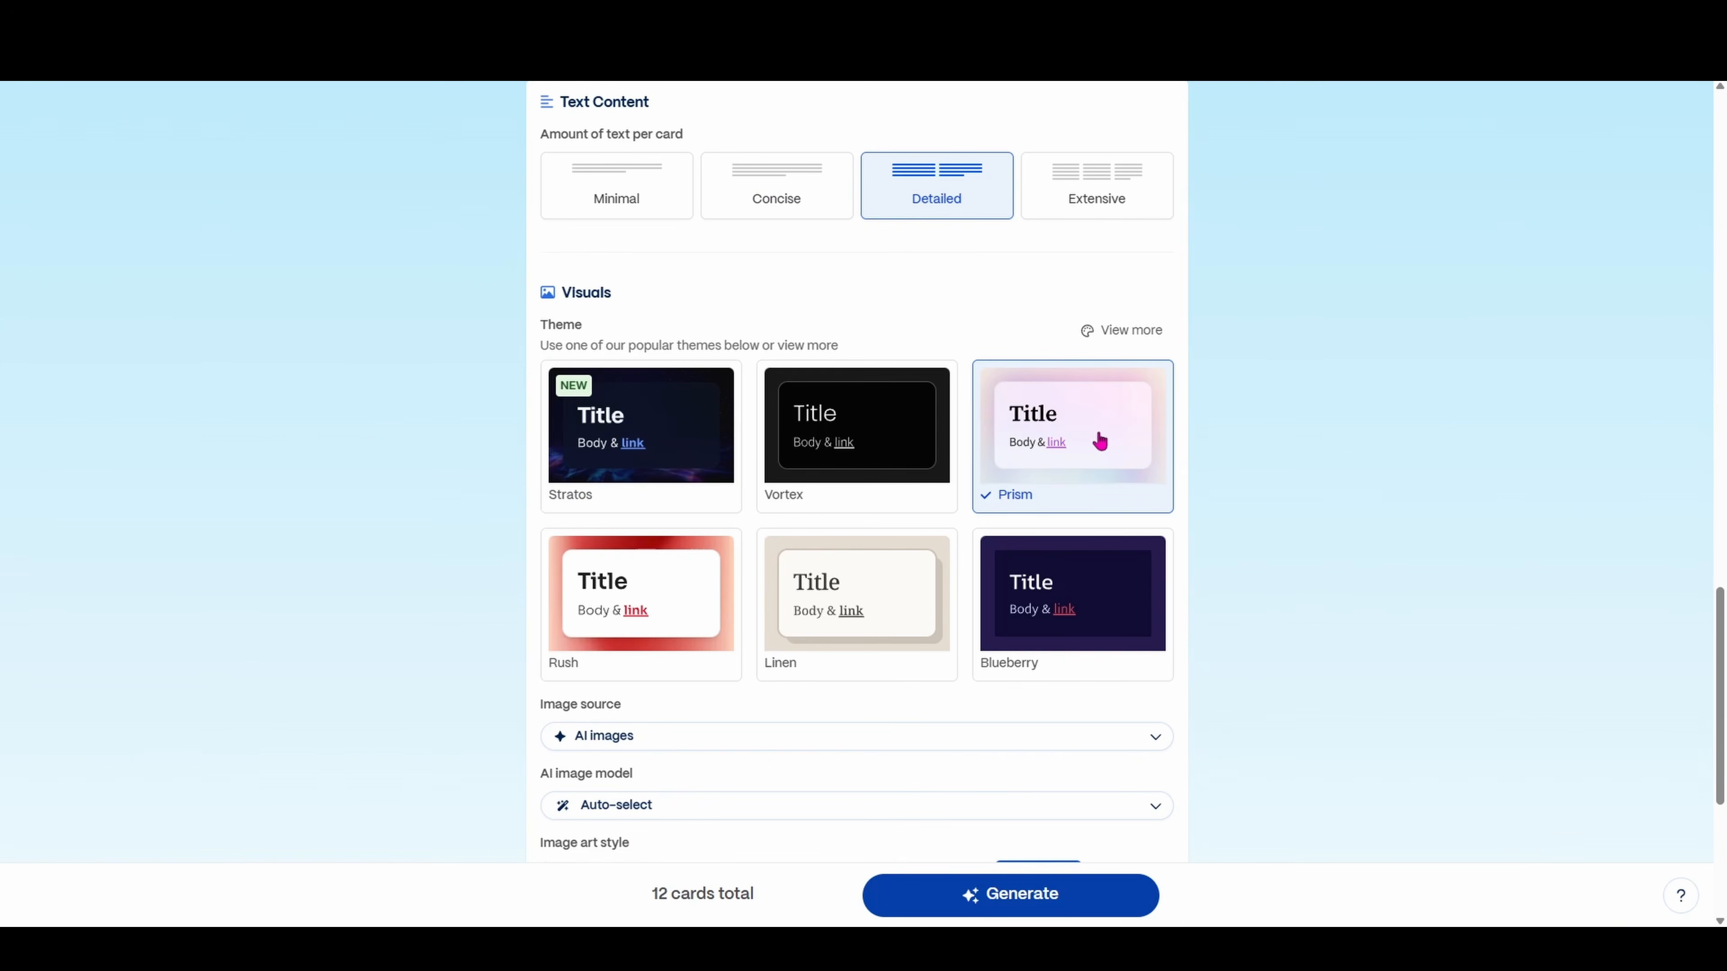
pyautogui.scroll(-3, 1100, 442)
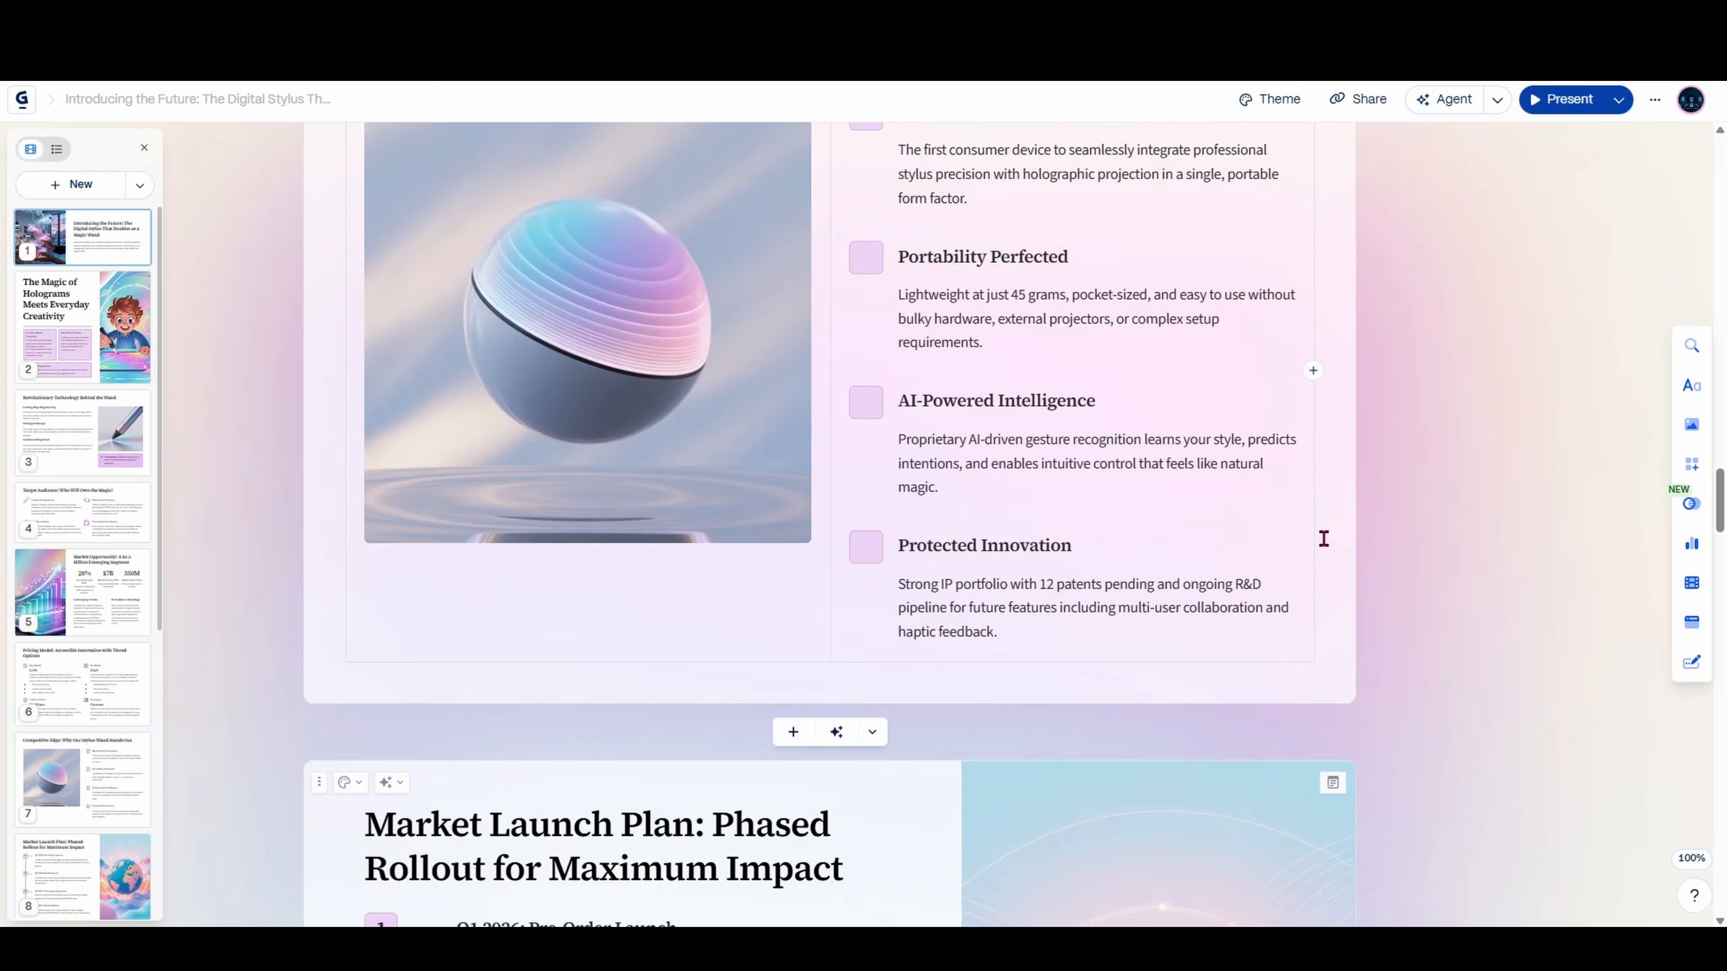
# Review the generated stylus cards back to the title card and look at that card's AI editing options
pyautogui.scroll(20, 1323, 537)
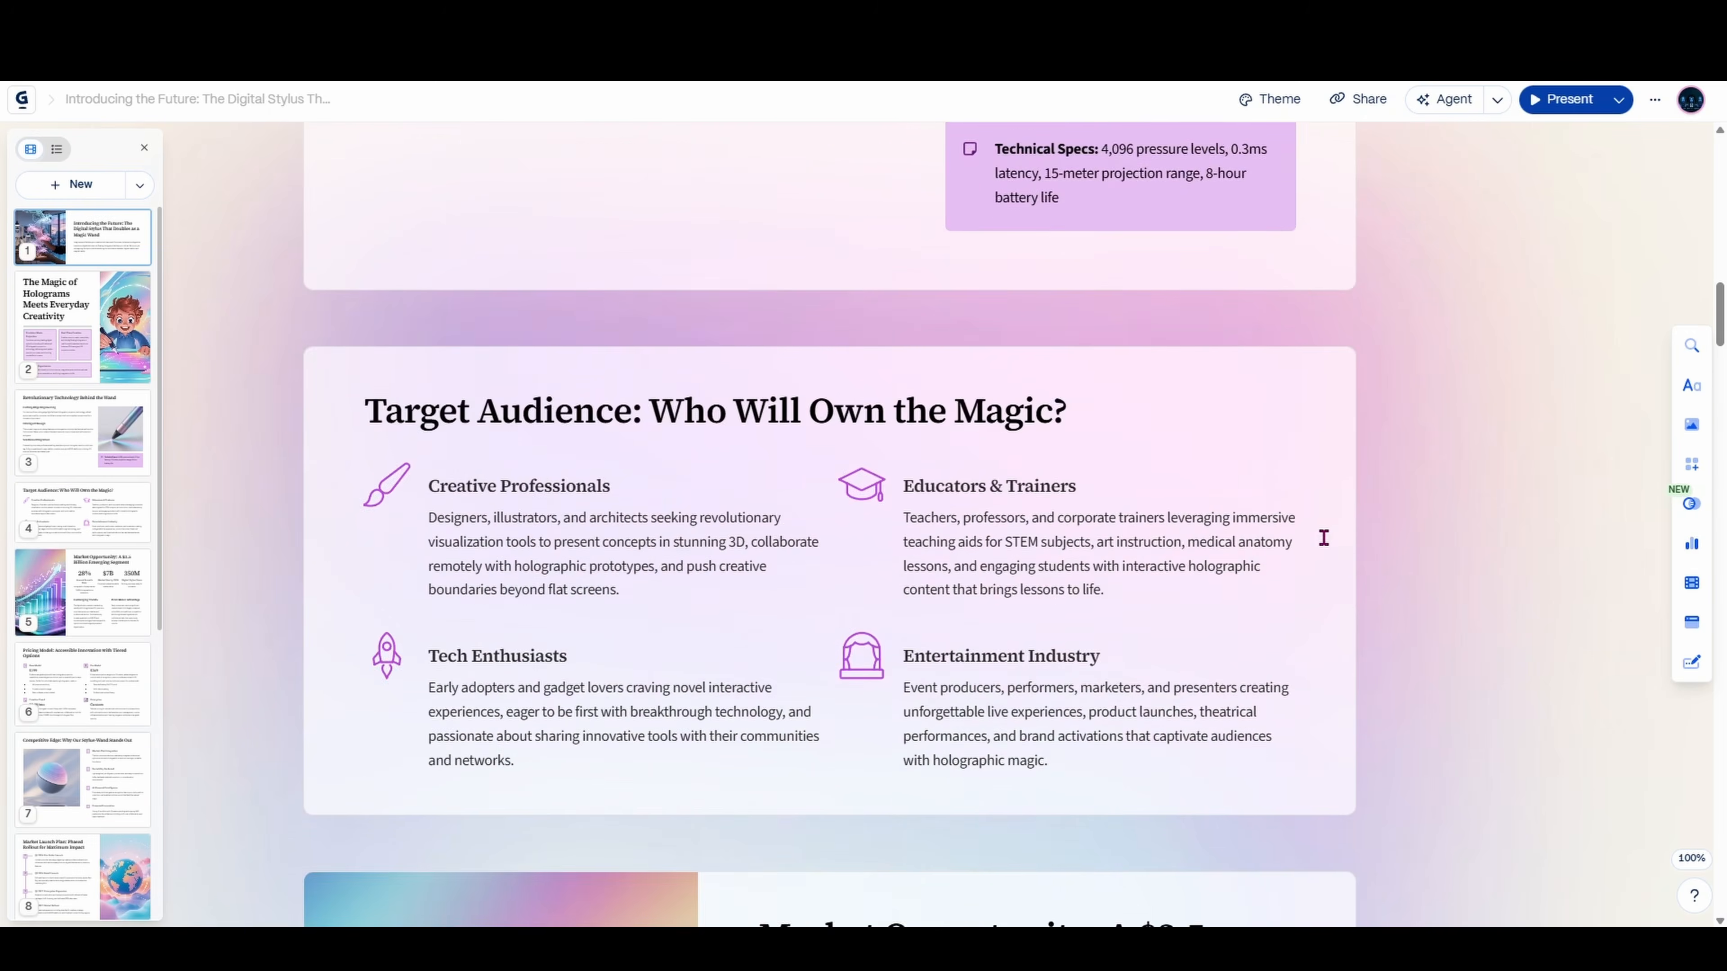
pyautogui.scroll(15, 1323, 538)
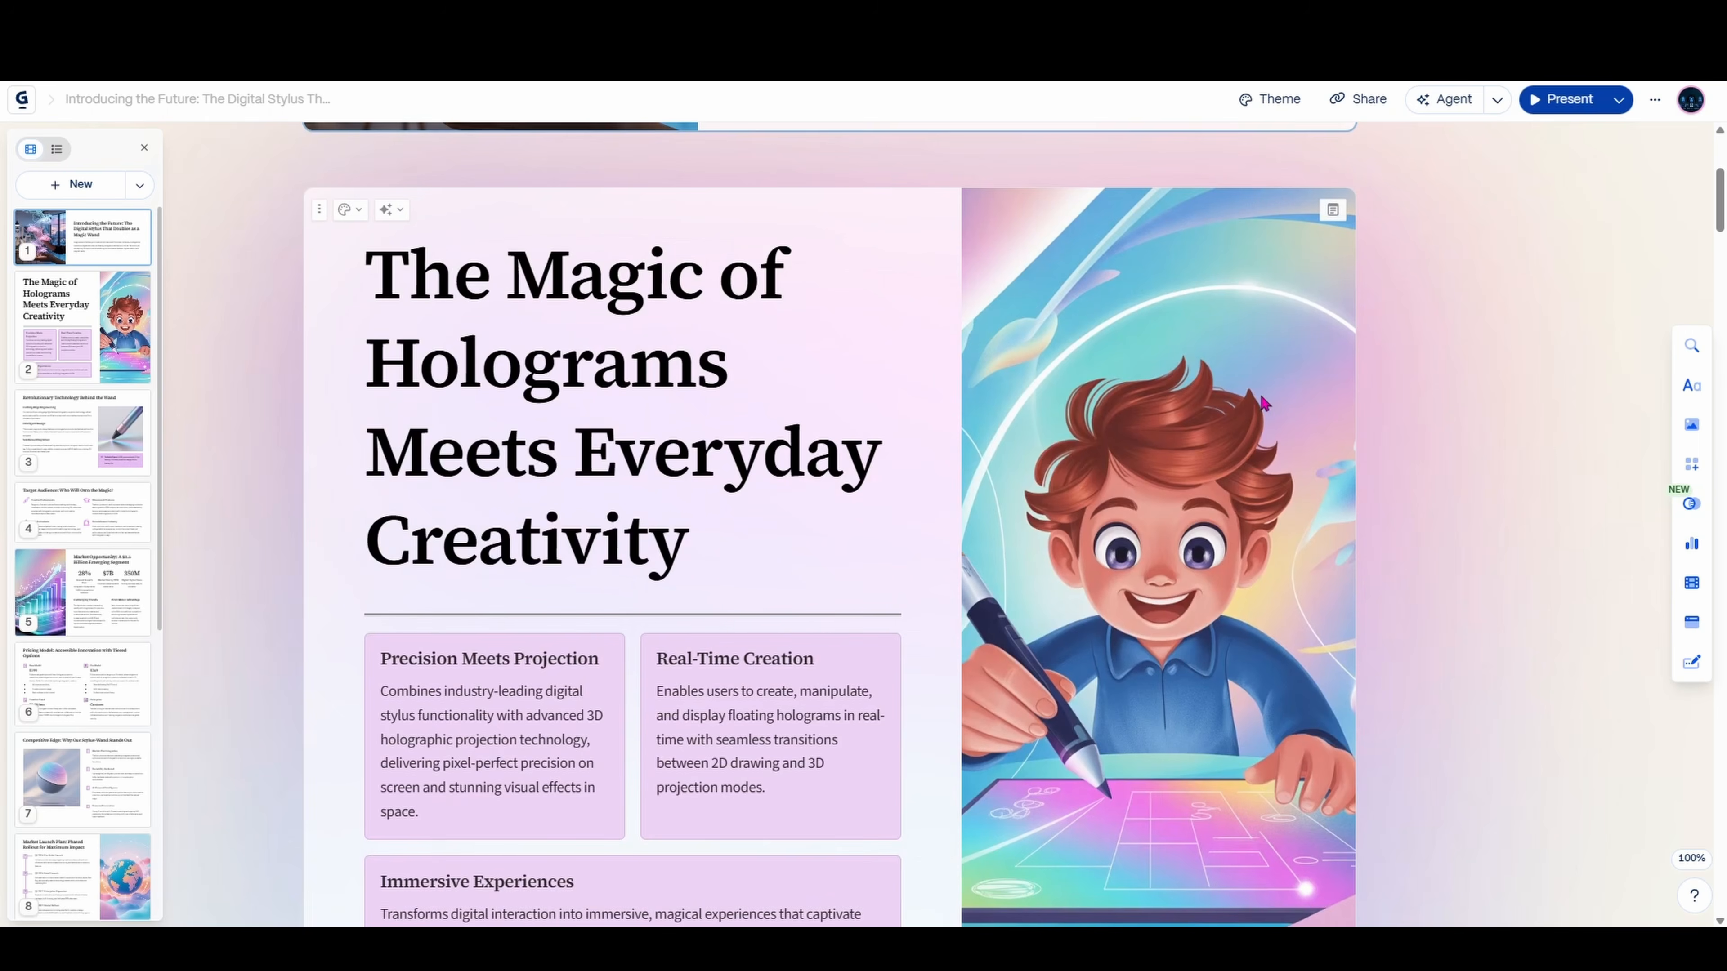
pyautogui.scroll(5, 1258, 409)
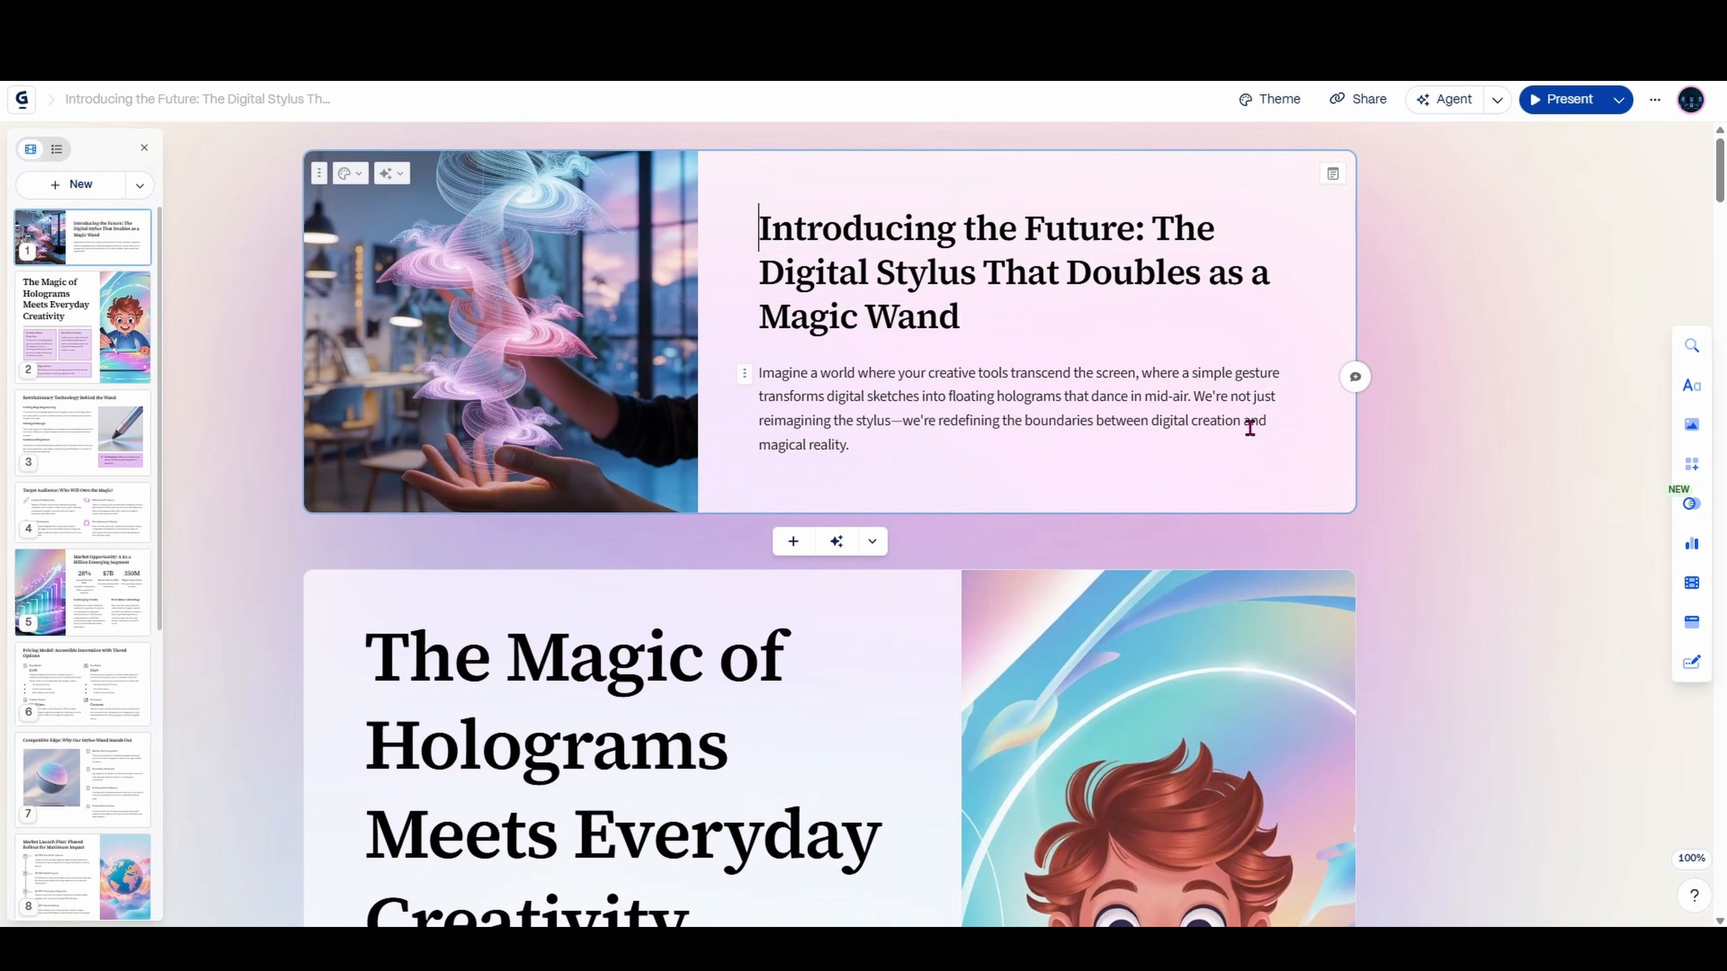
pyautogui.click(387, 174)
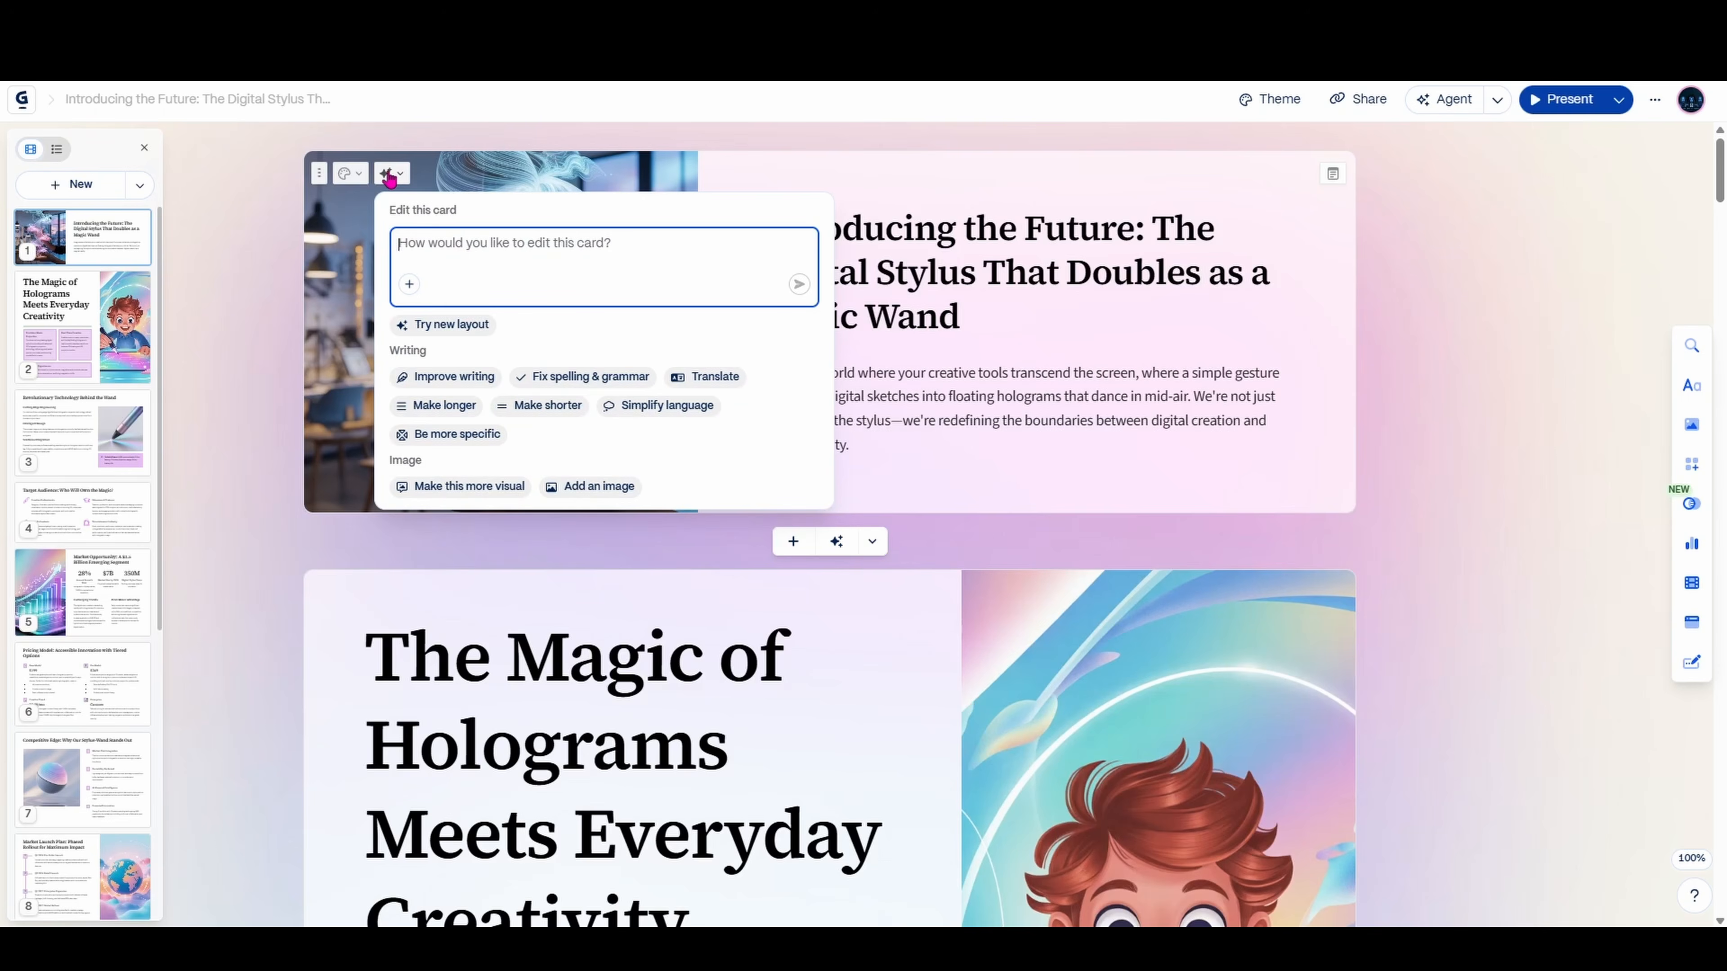
pyautogui.click(520, 178)
# Open the title card's image for editing and examine its art styles and AI models without choosing another model
pyautogui.click(540, 535)
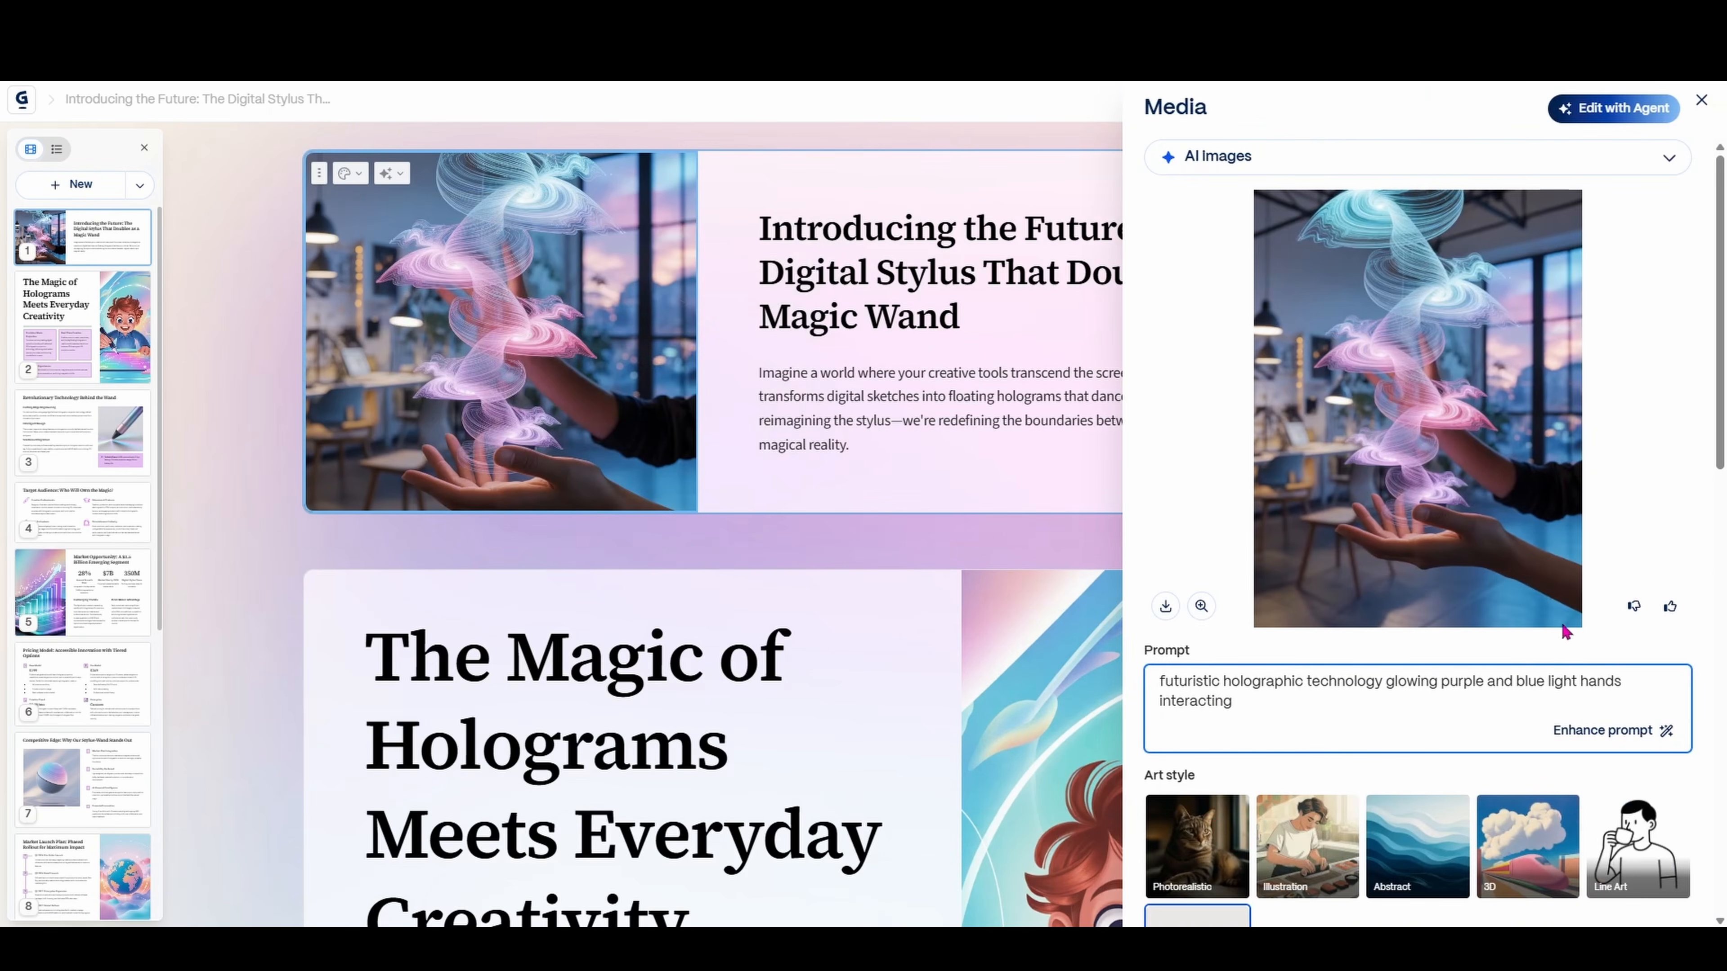
pyautogui.scroll(-3, 1254, 711)
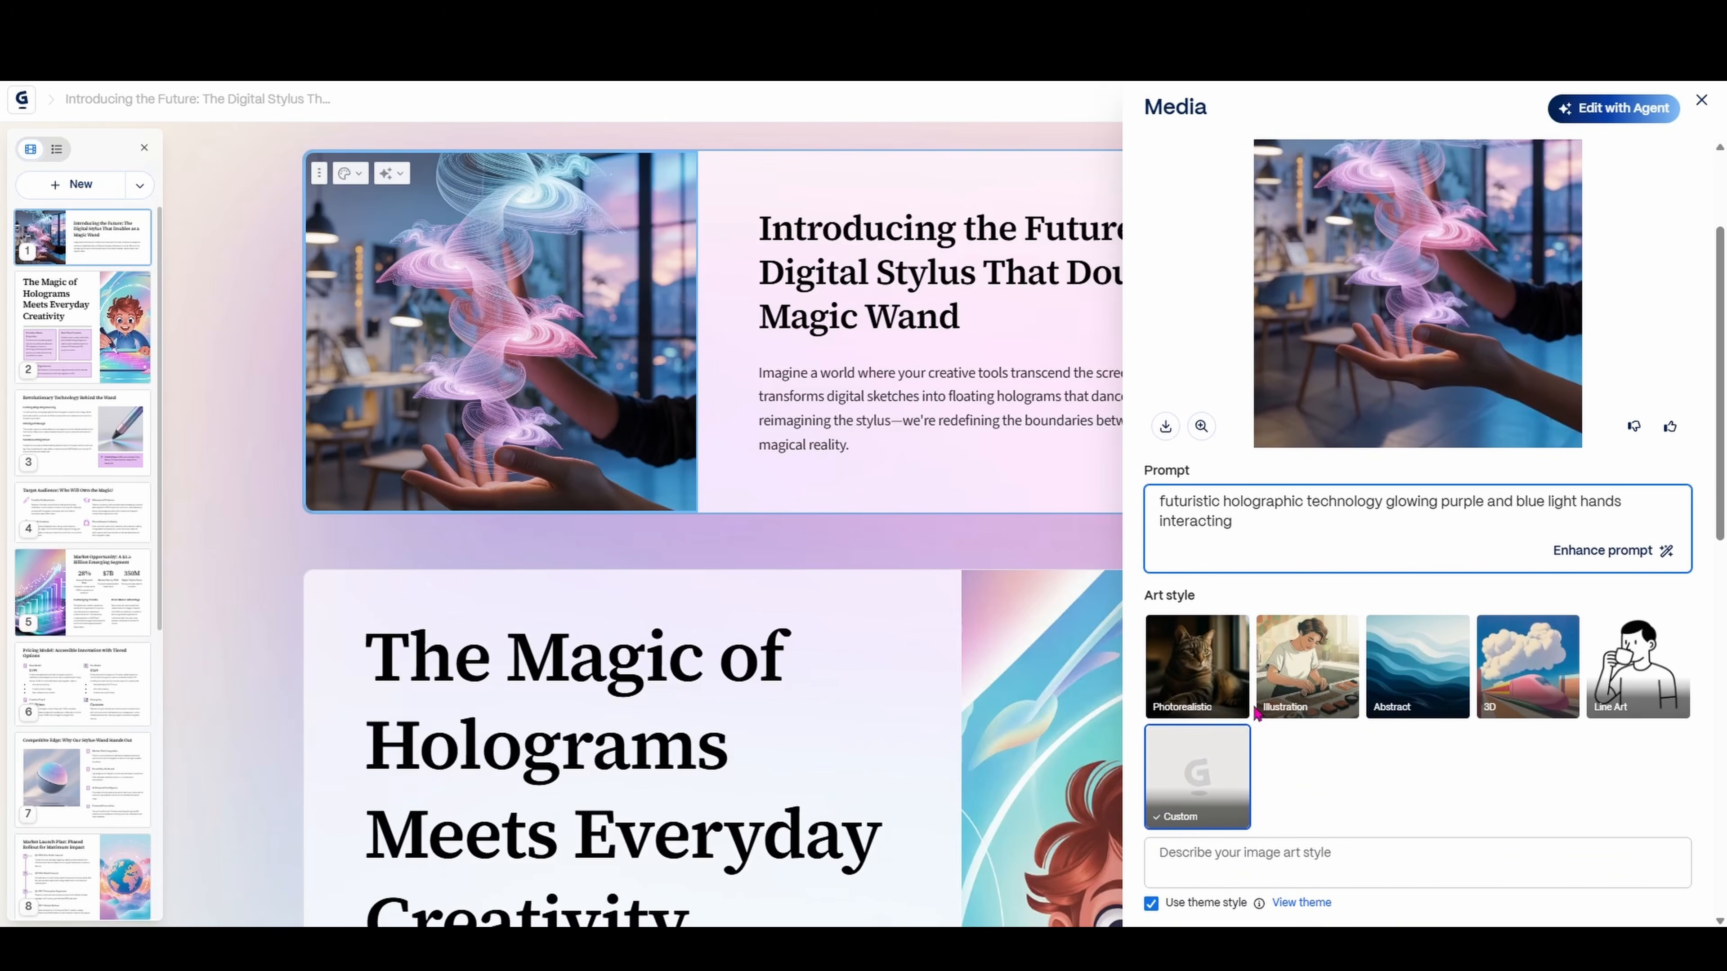
pyautogui.scroll(-6, 1363, 667)
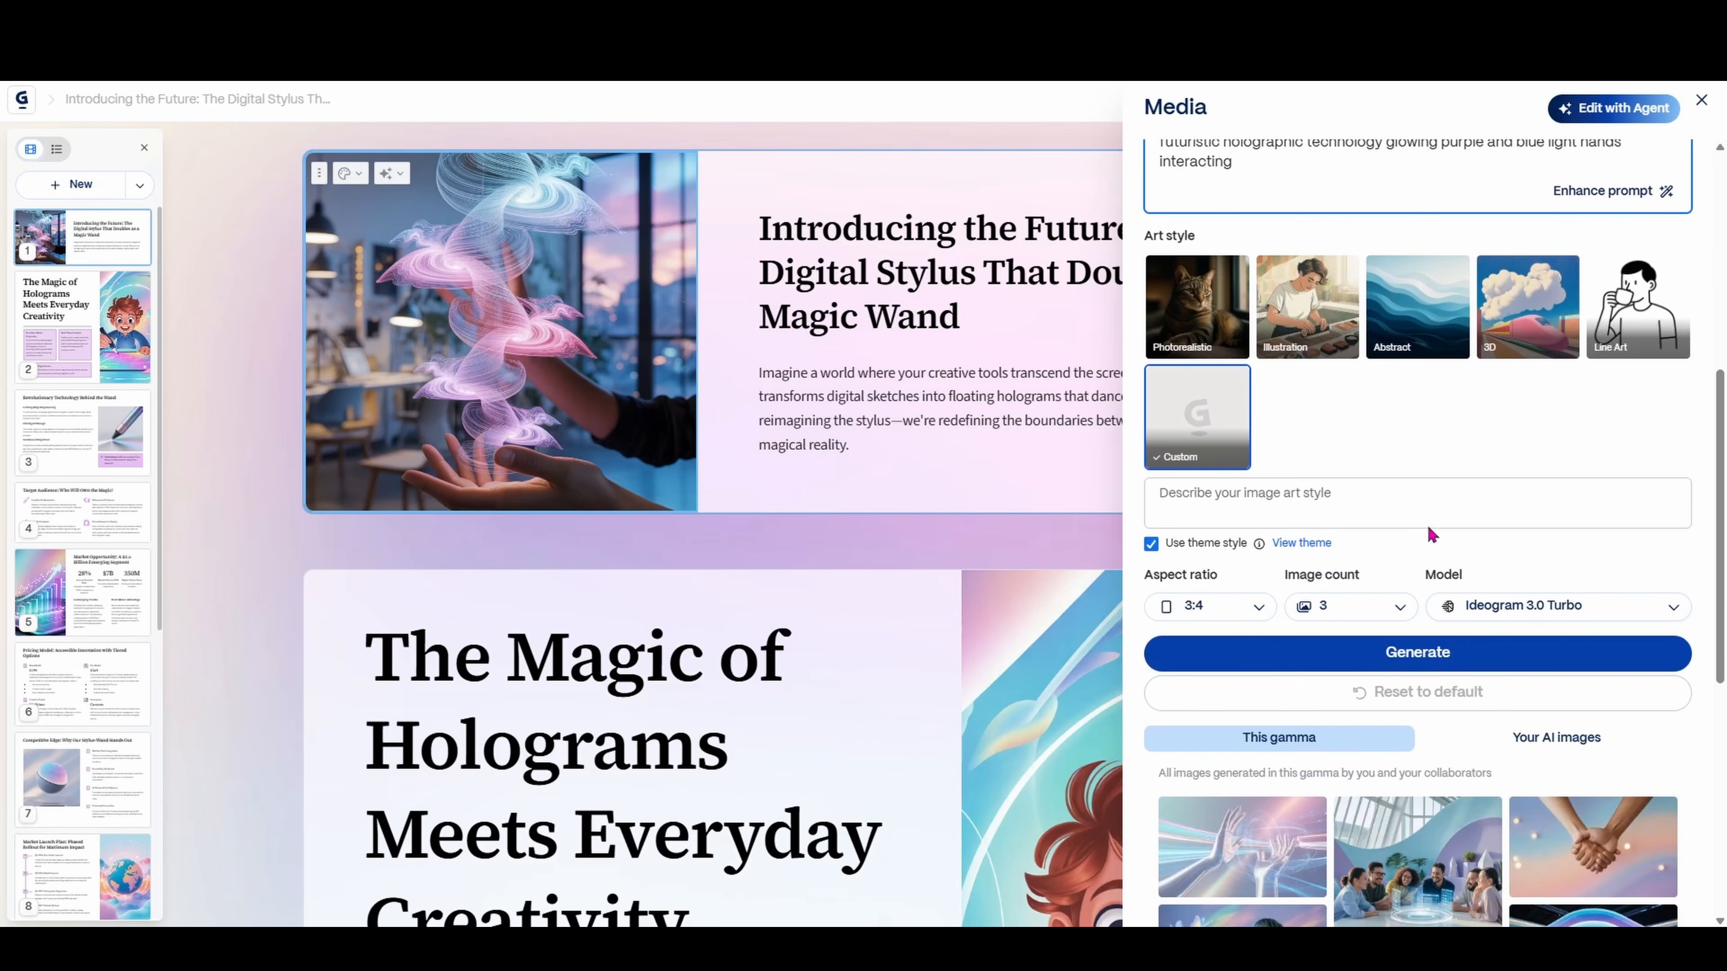
pyautogui.click(1542, 605)
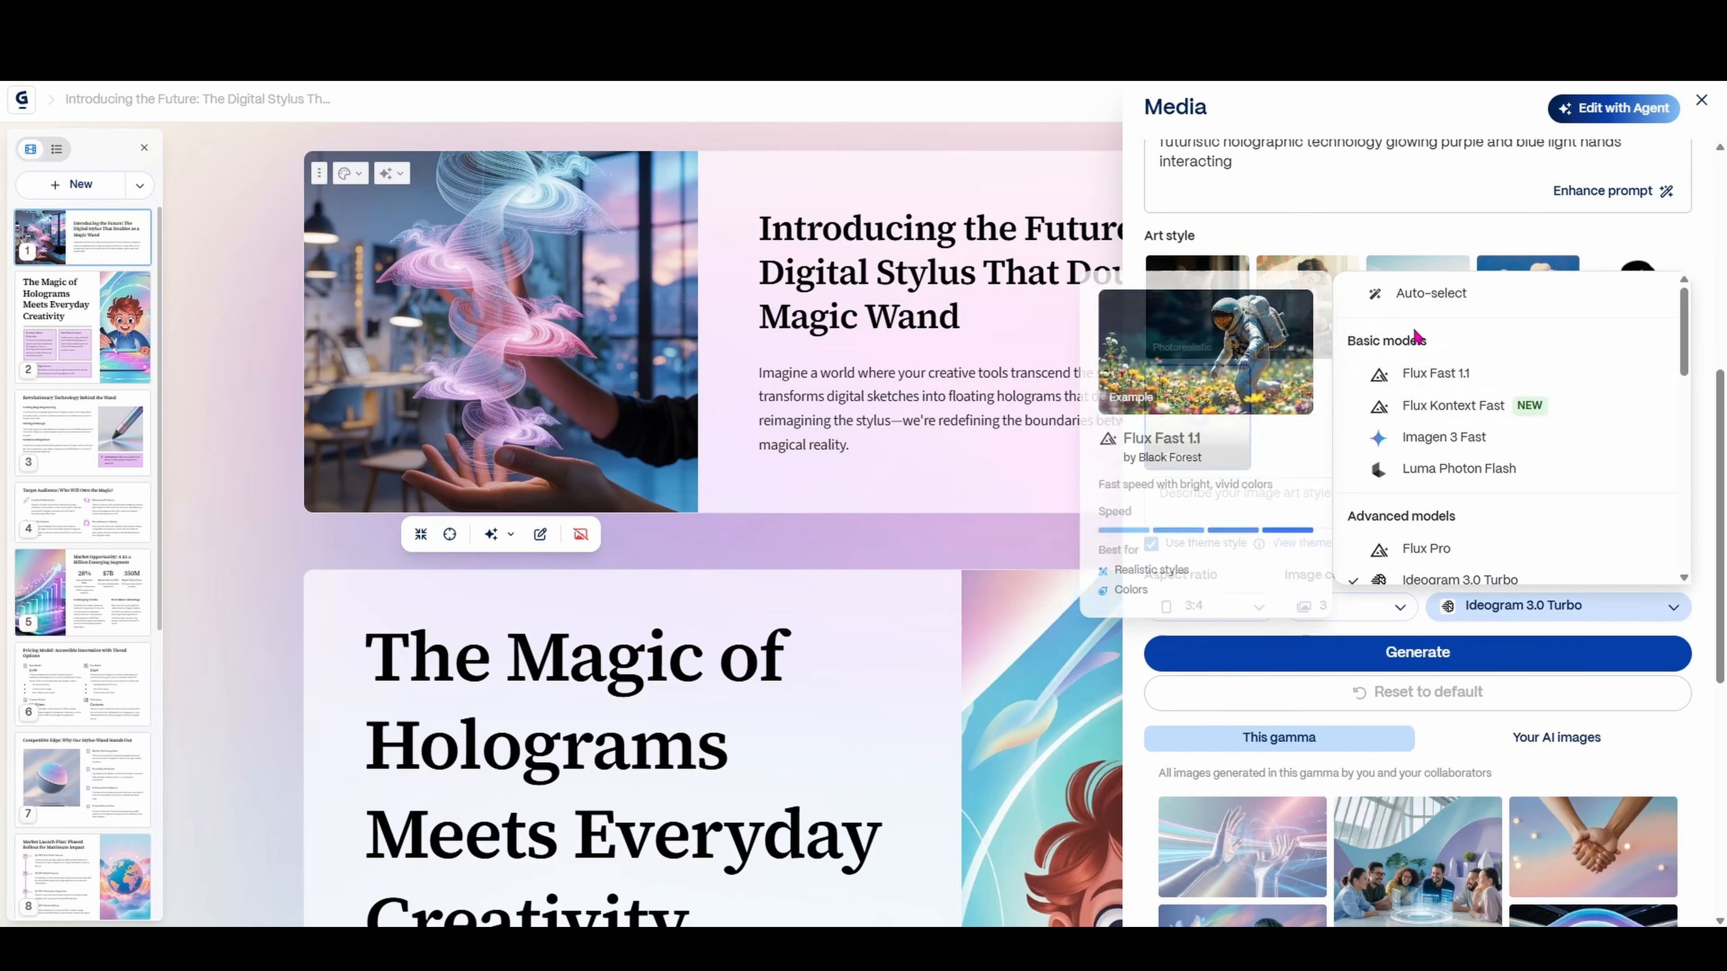
pyautogui.scroll(-10, 1448, 519)
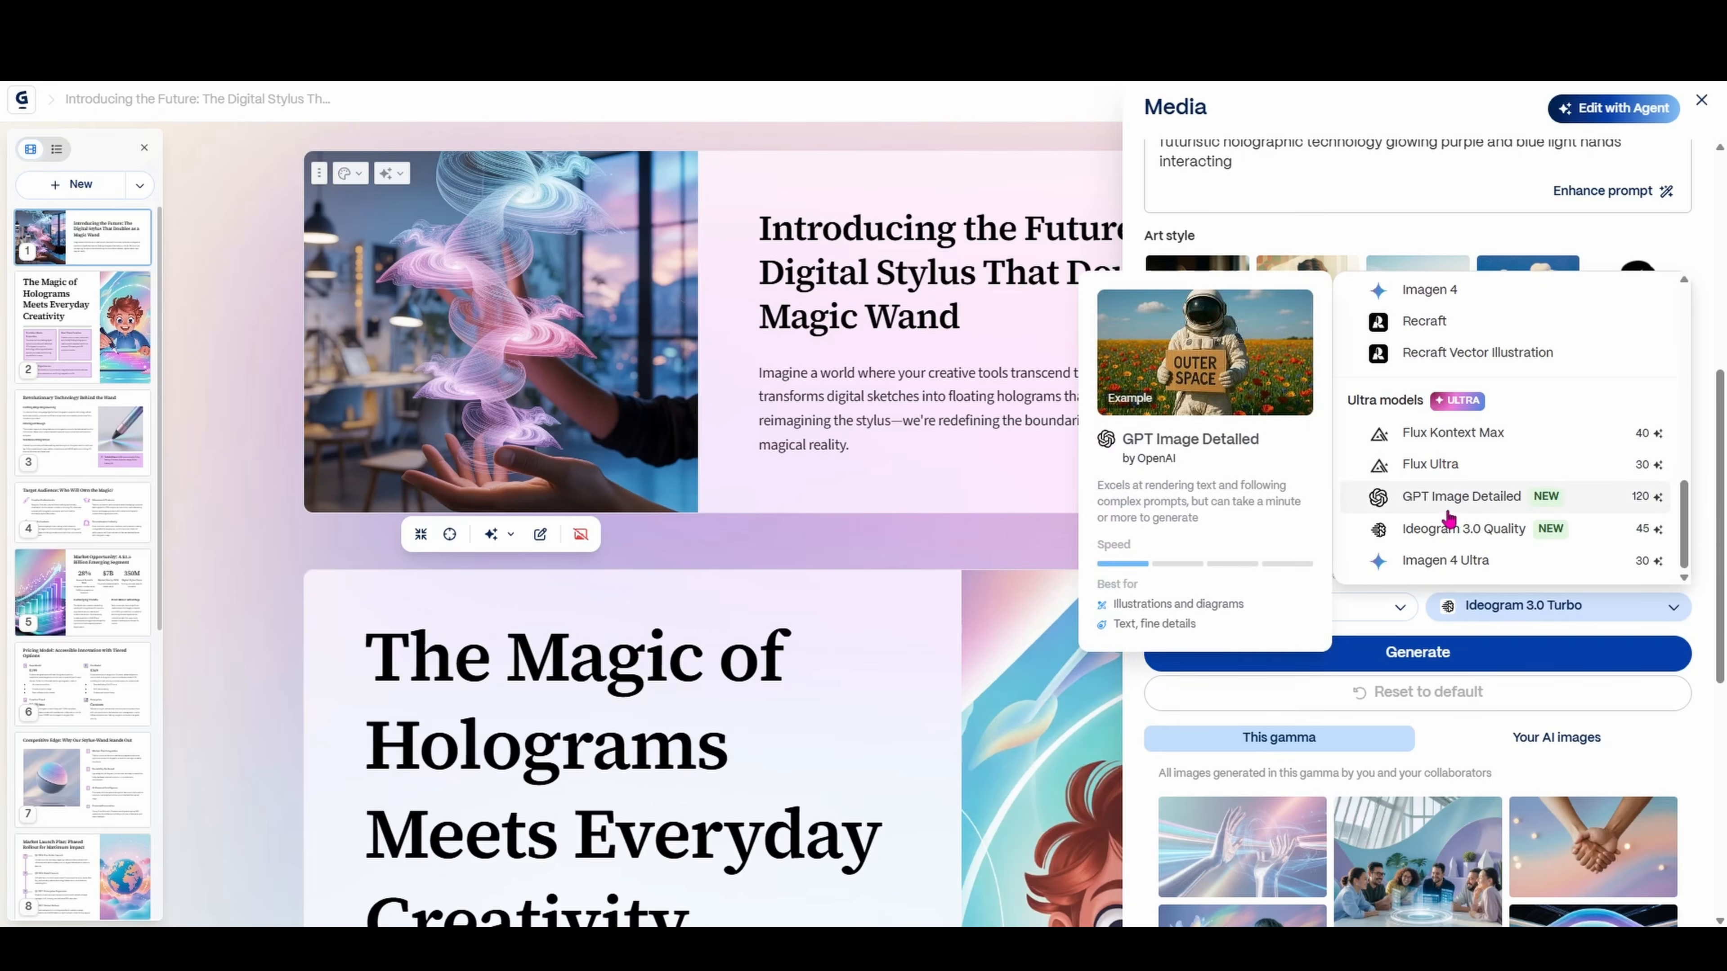
pyautogui.scroll(5, 1437, 507)
pyautogui.click(984, 553)
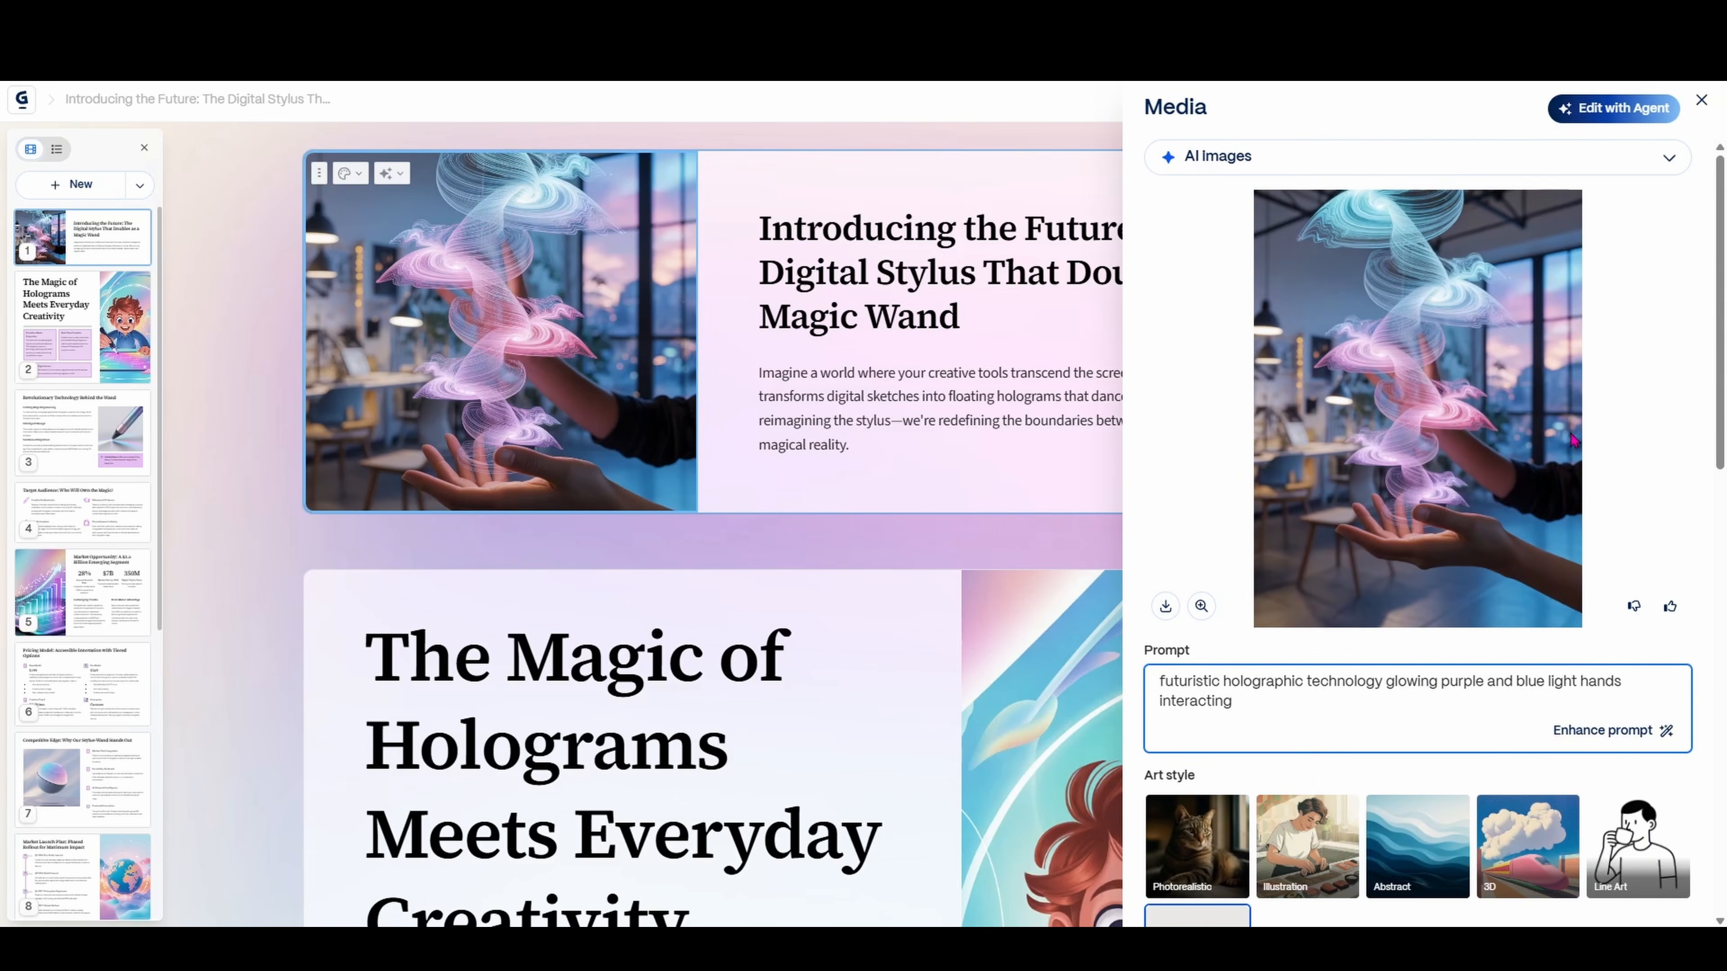
# Set the title image's art style to Photorealistic and its AI model to Flux Kontext Pro
pyautogui.scroll(-5, 1563, 486)
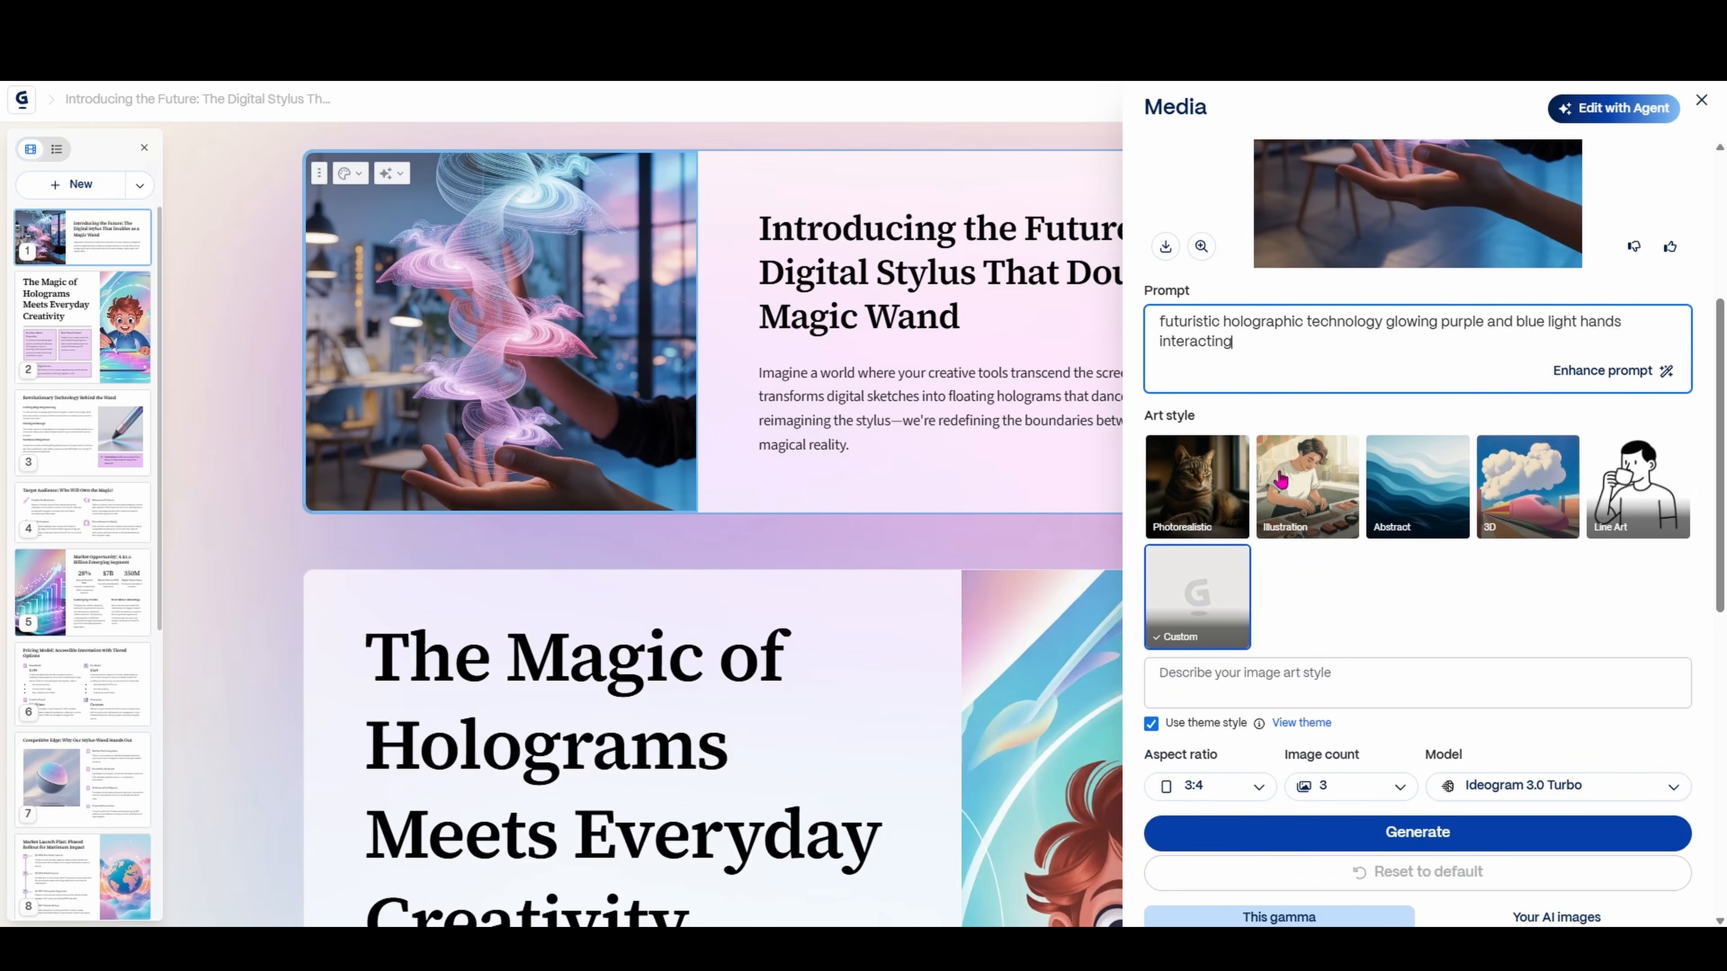
pyautogui.click(1206, 503)
pyautogui.scroll(-1, 1335, 582)
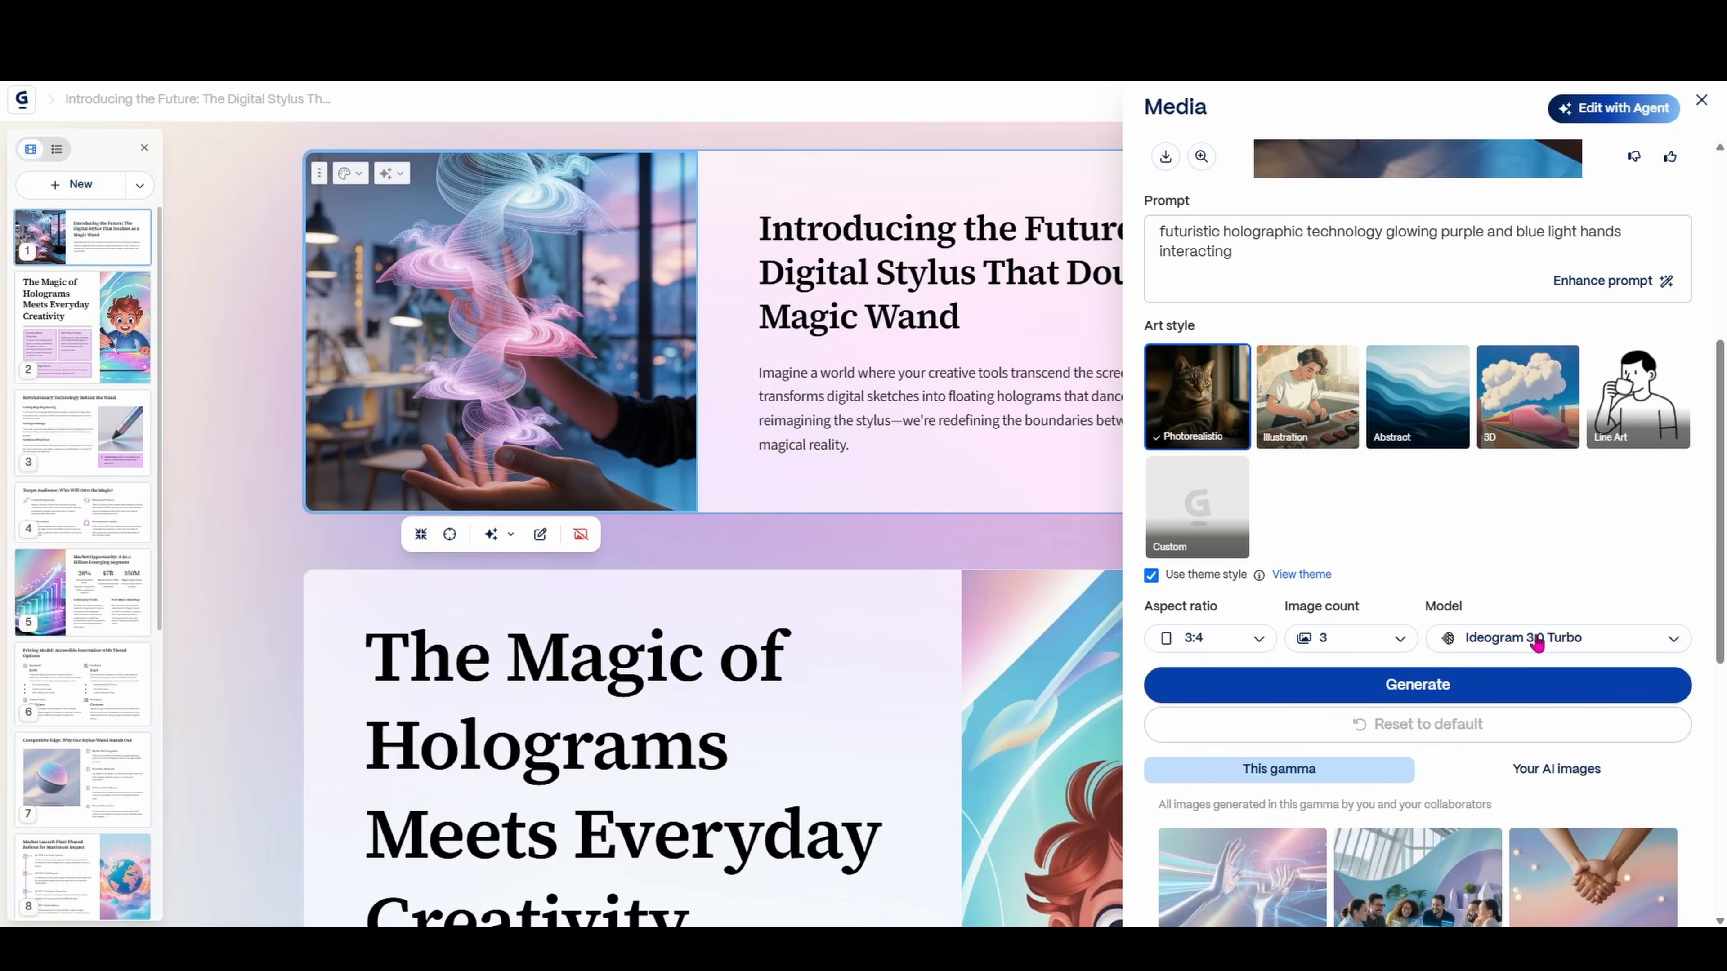
pyautogui.click(1535, 638)
pyautogui.scroll(-2, 1526, 592)
pyautogui.scroll(-1, 1522, 569)
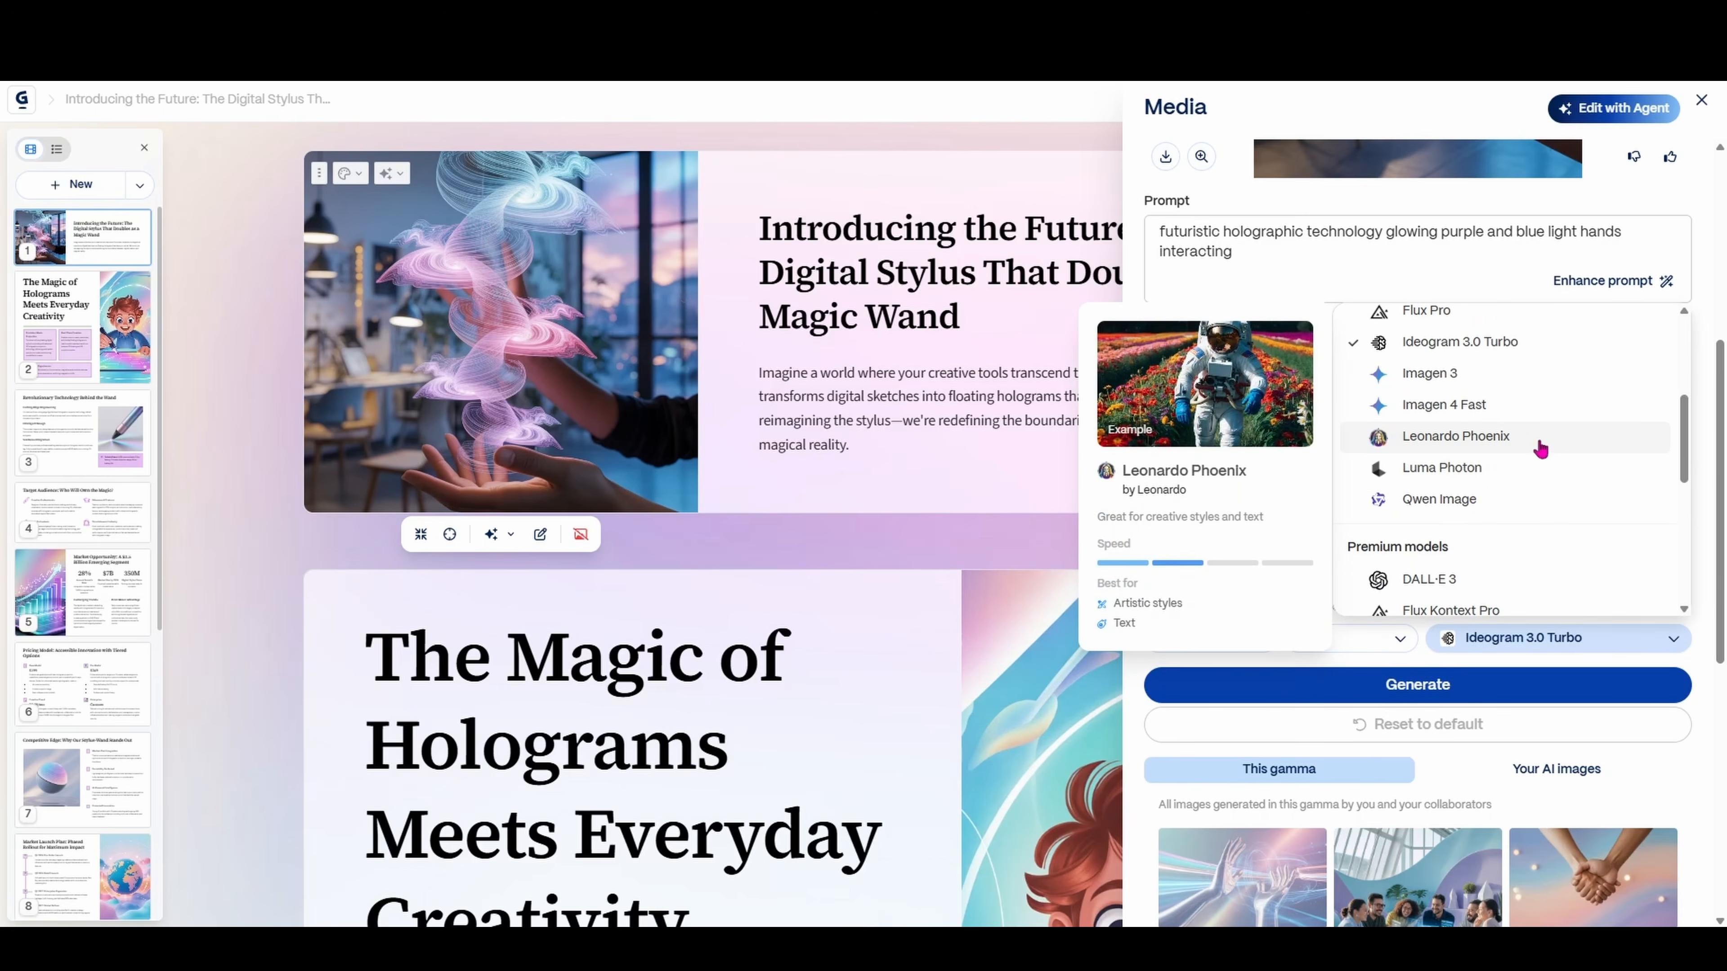
pyautogui.scroll(-3, 1540, 446)
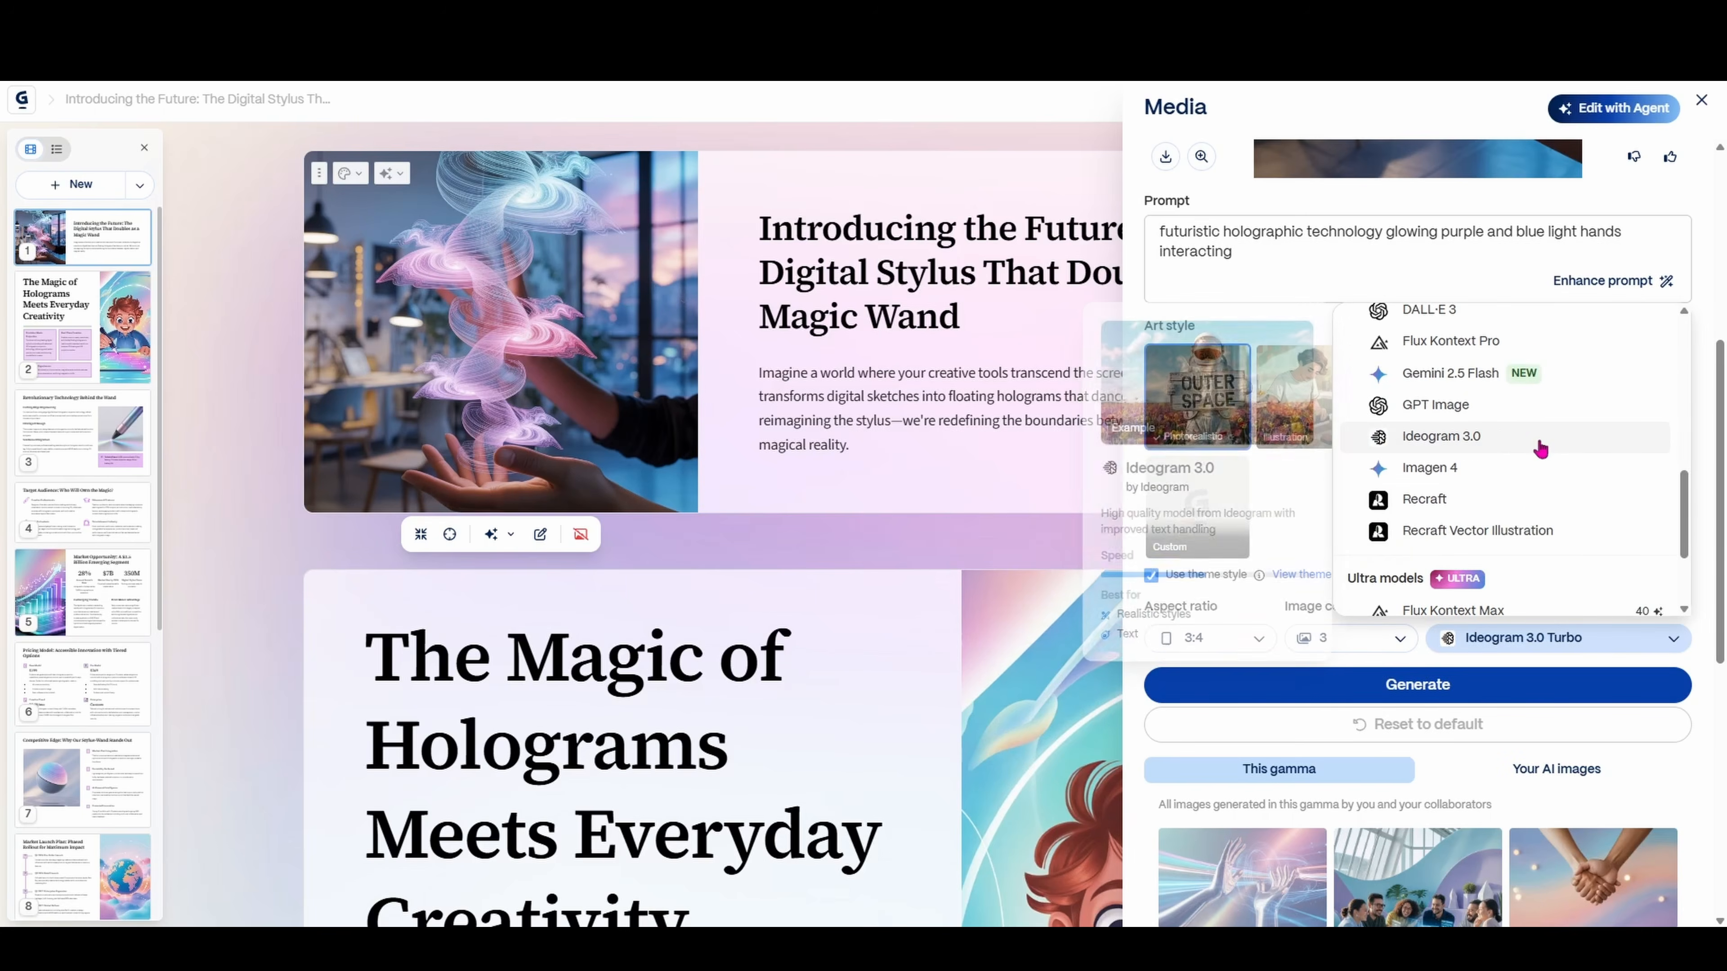
pyautogui.click(1540, 349)
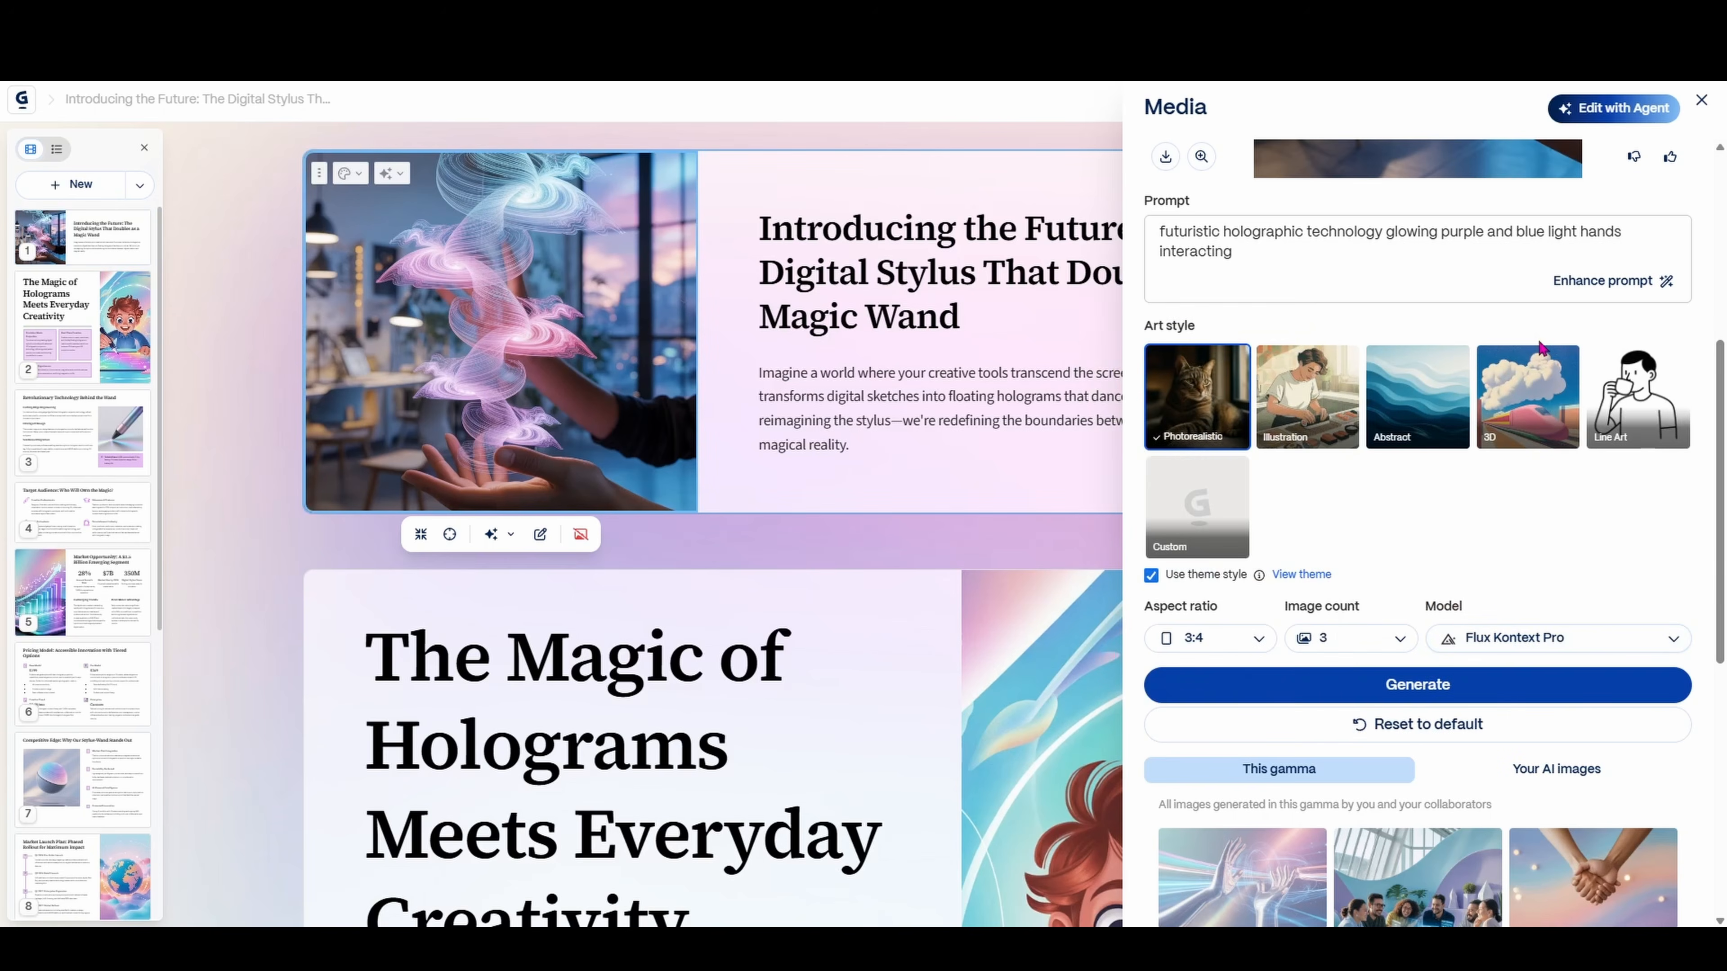
# Set the image count to 1, generate a new title image from the existing prompt and generate another version
pyautogui.click(1323, 639)
pyautogui.click(1337, 683)
pyautogui.click(1390, 686)
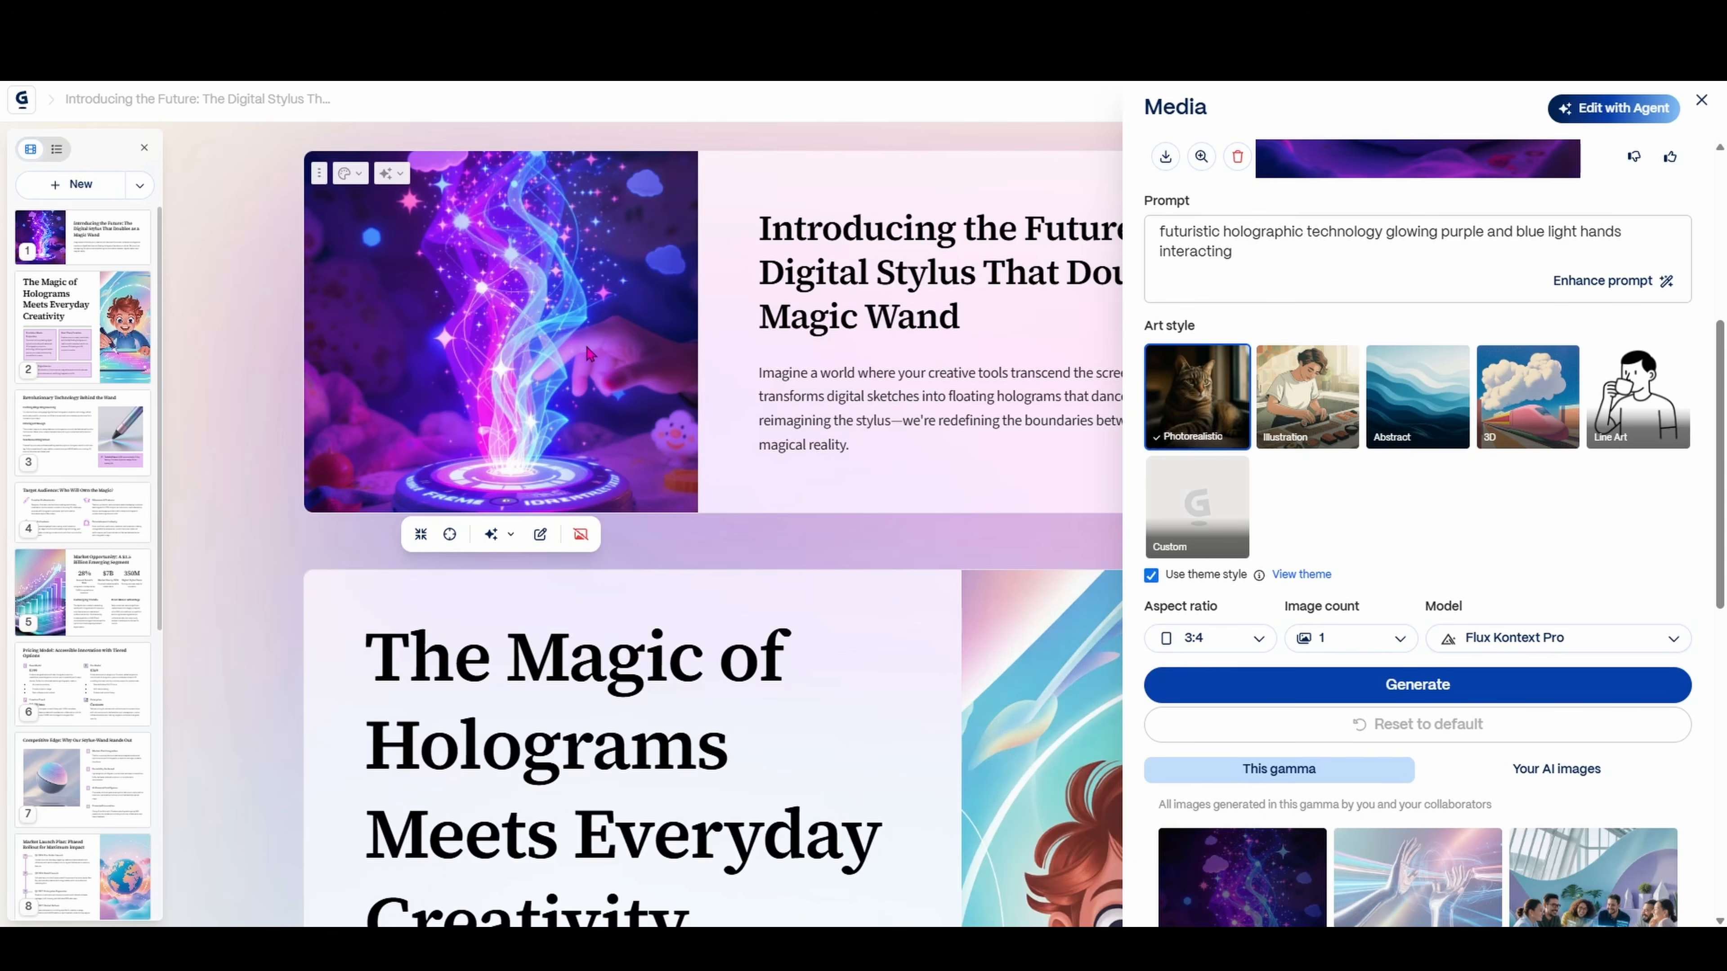
pyautogui.click(1310, 687)
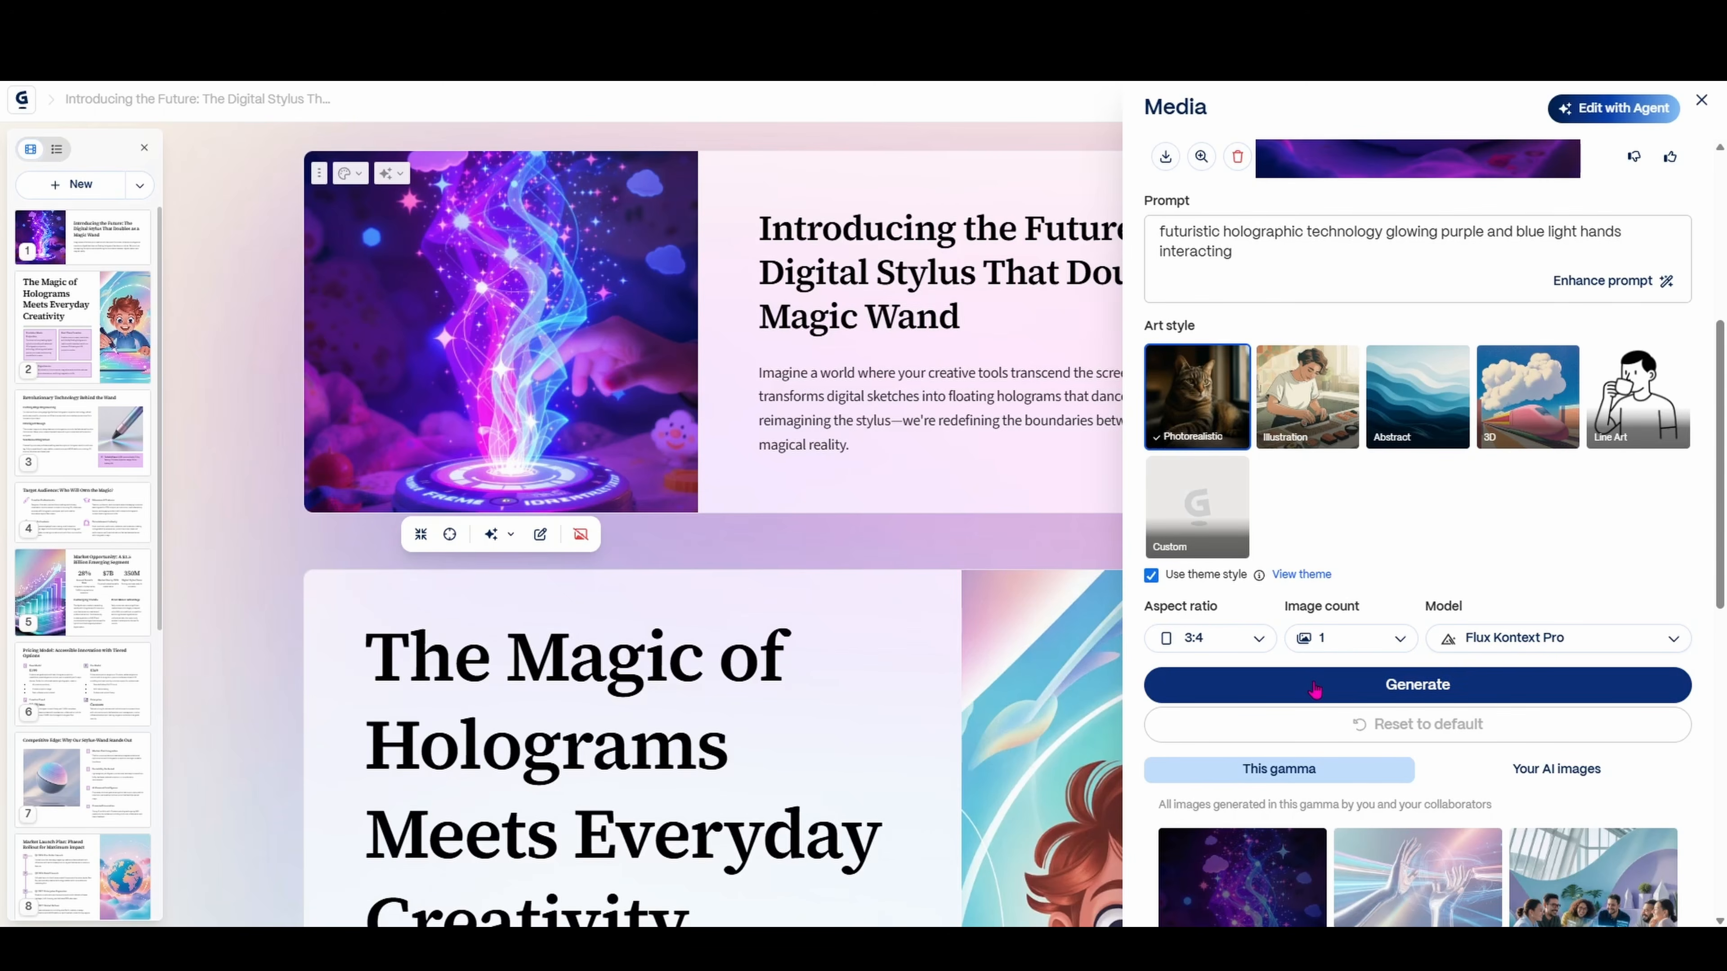
pyautogui.click(1314, 687)
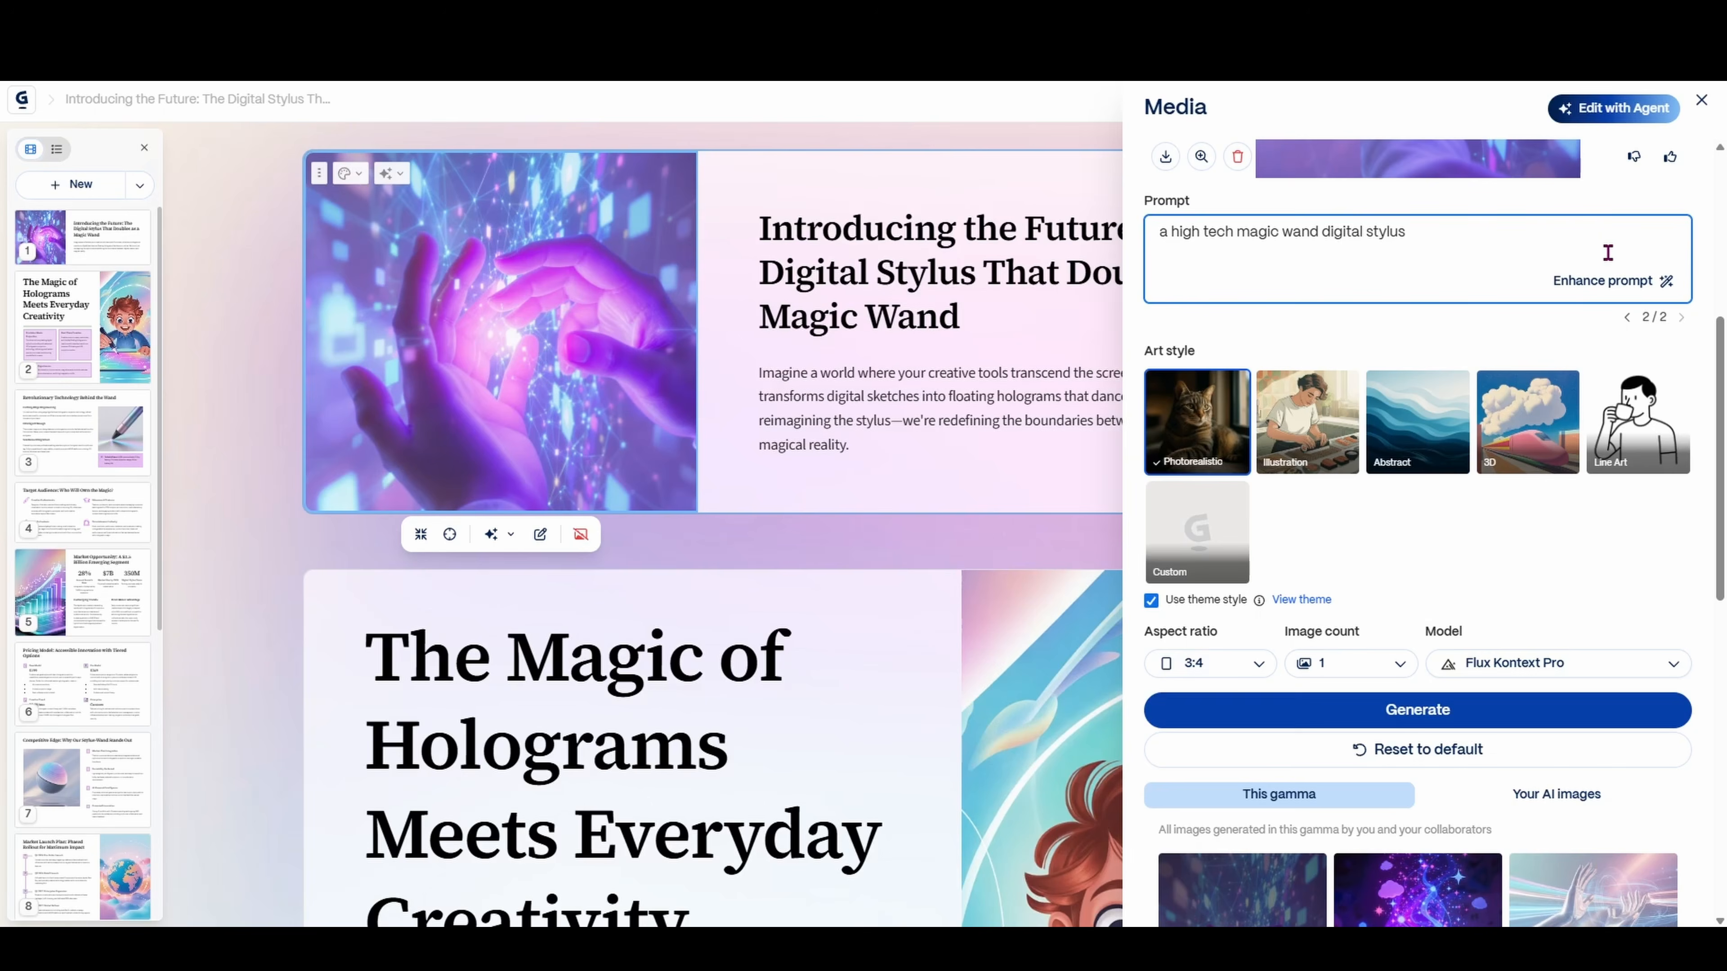
# Generate the title image from the prompt "a high tech magic wand digital stylus", regenerate it with the enhanced prompt and close the image editor
pyautogui.click(1486, 723)
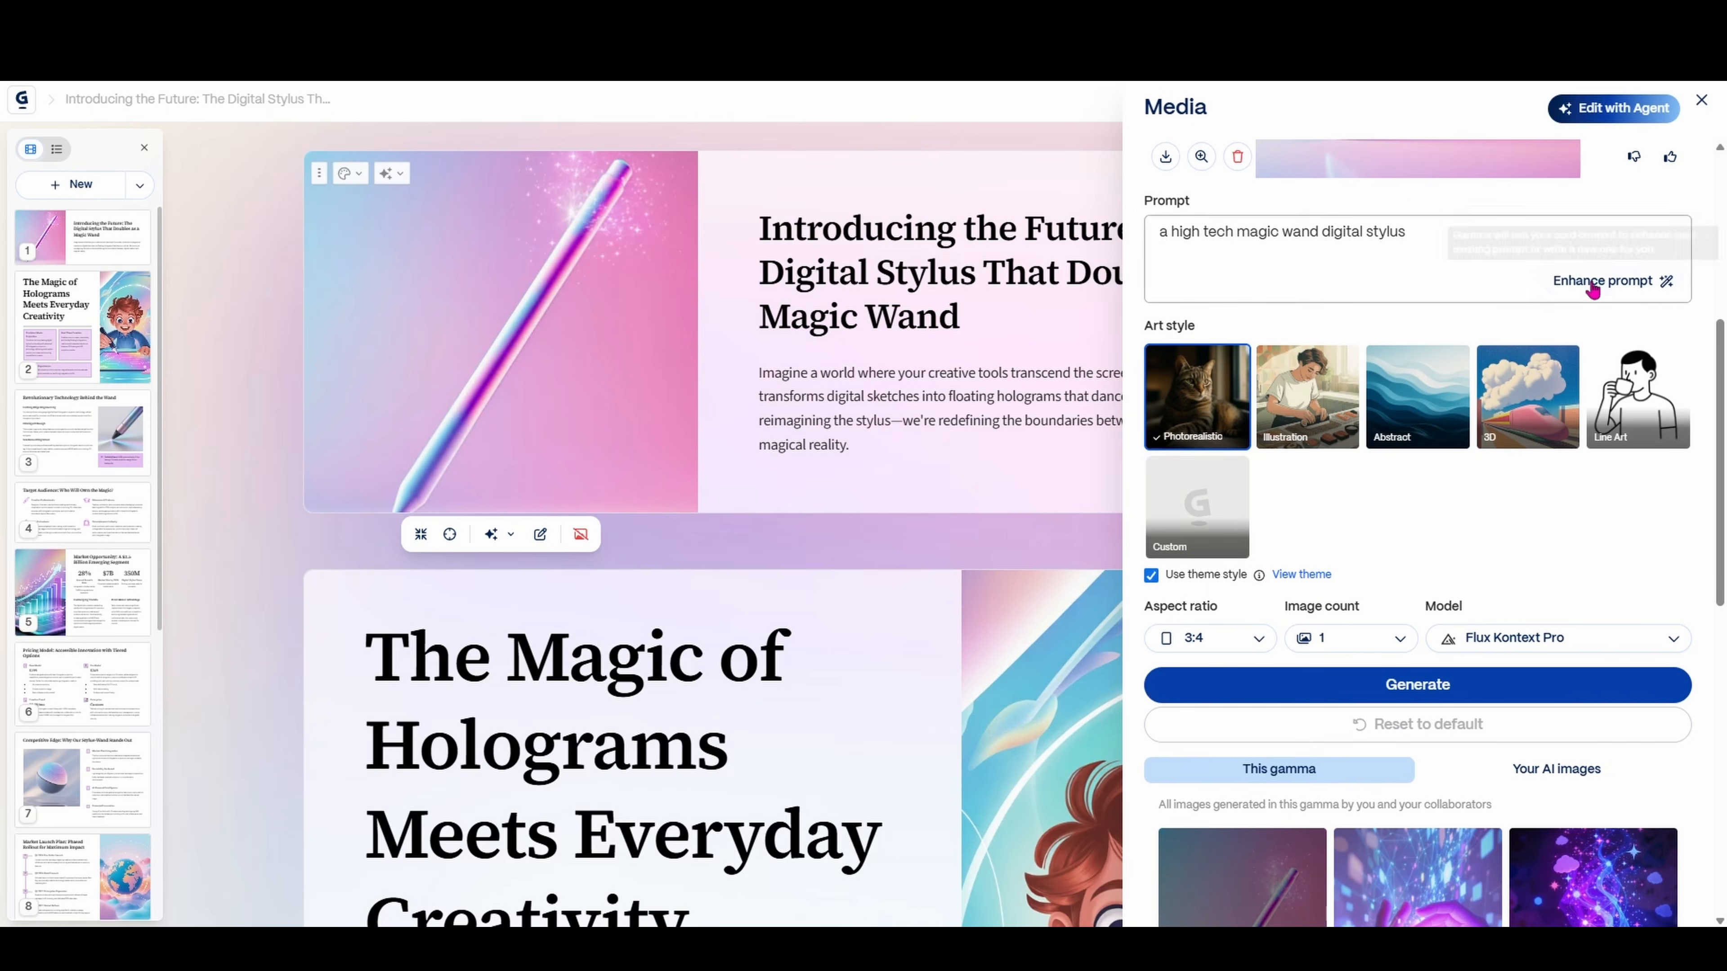
pyautogui.click(1591, 283)
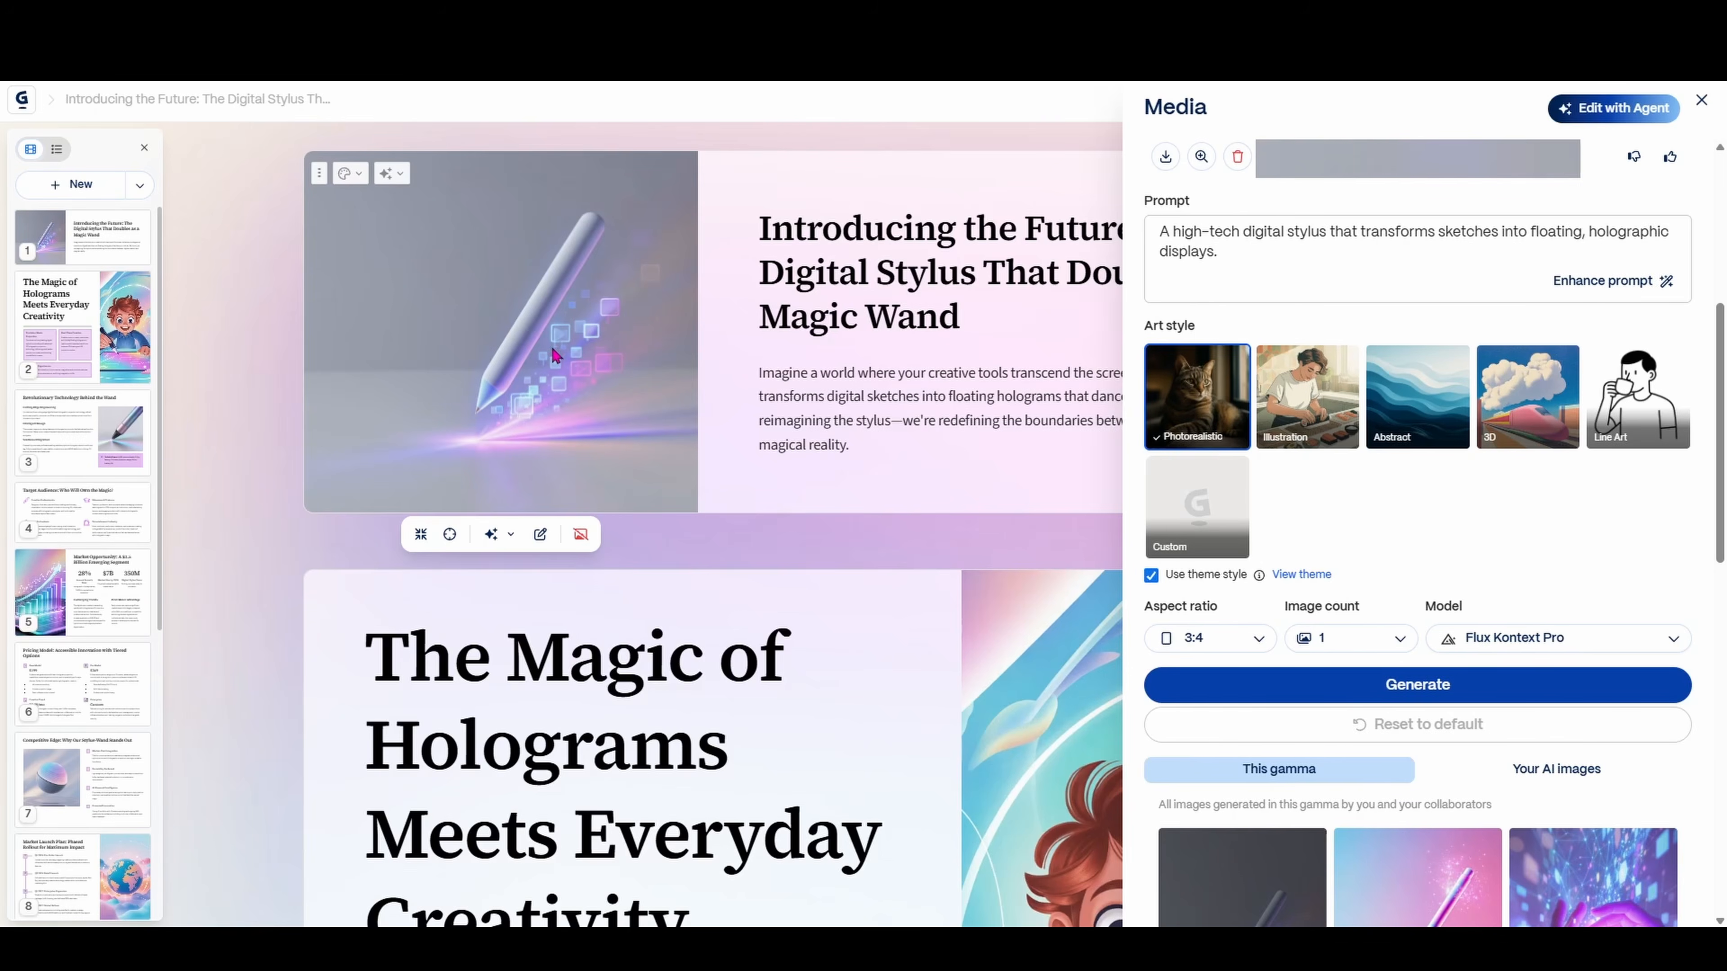
pyautogui.press('Escape')
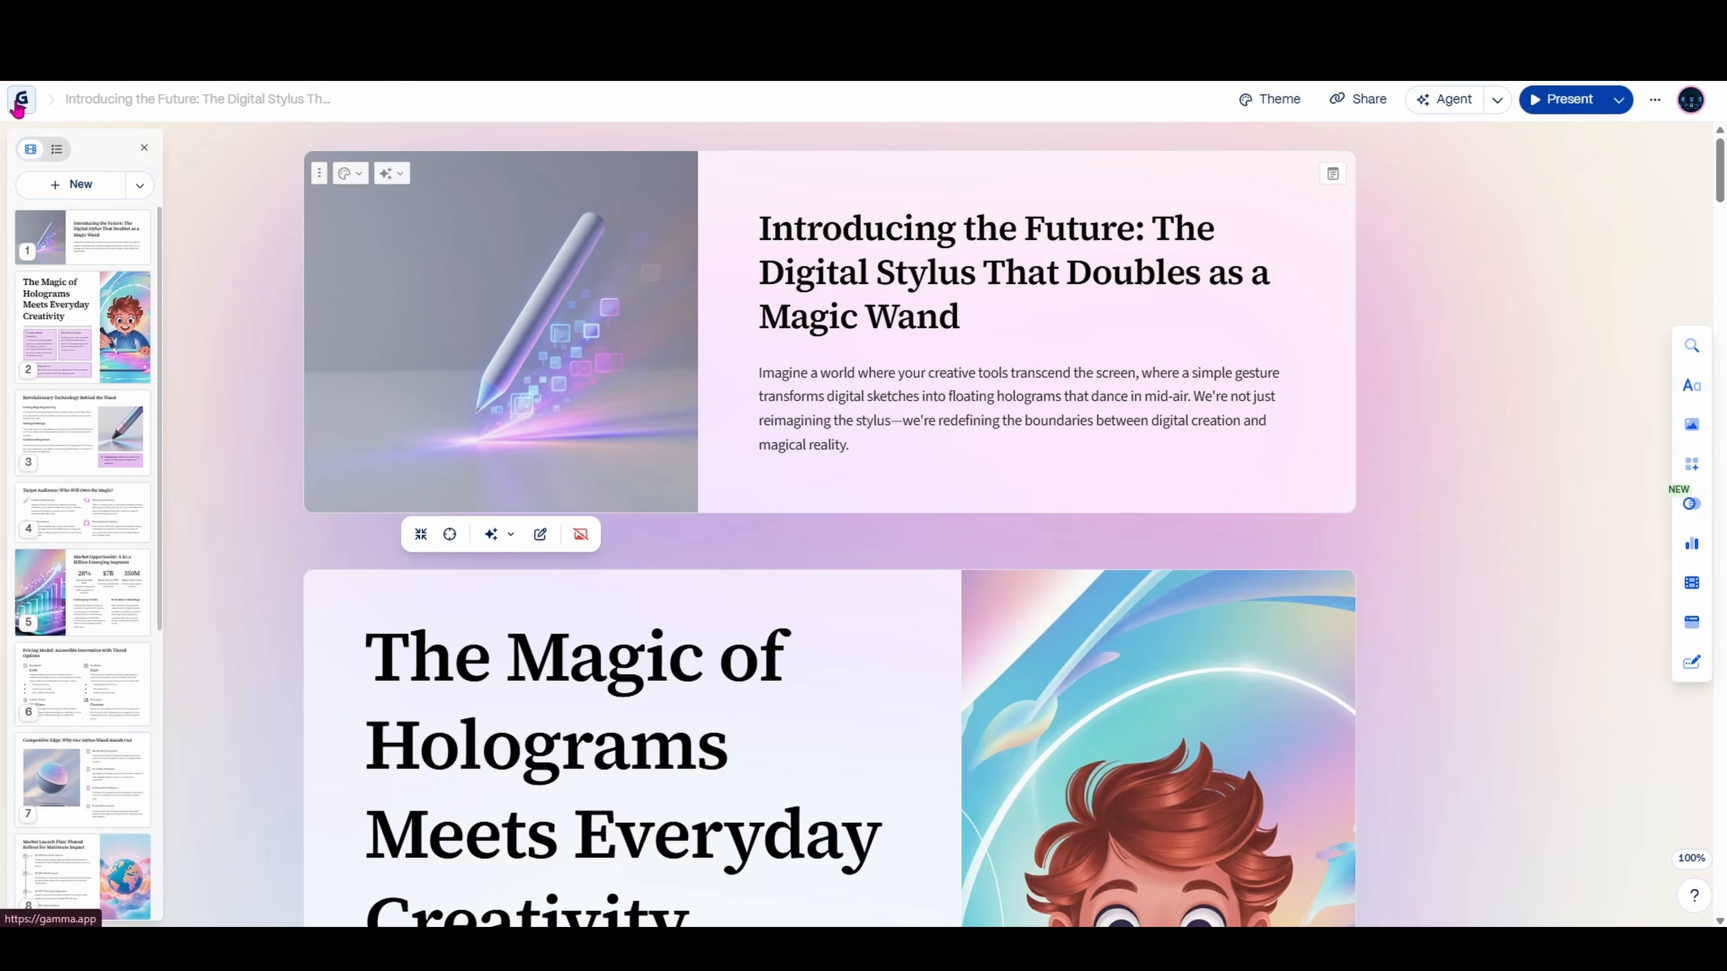
# Leave the deck, generate the 5-card Holo-Wand site with detailed text, the Fluo theme and AI images, and preview the current page
pyautogui.click(21, 102)
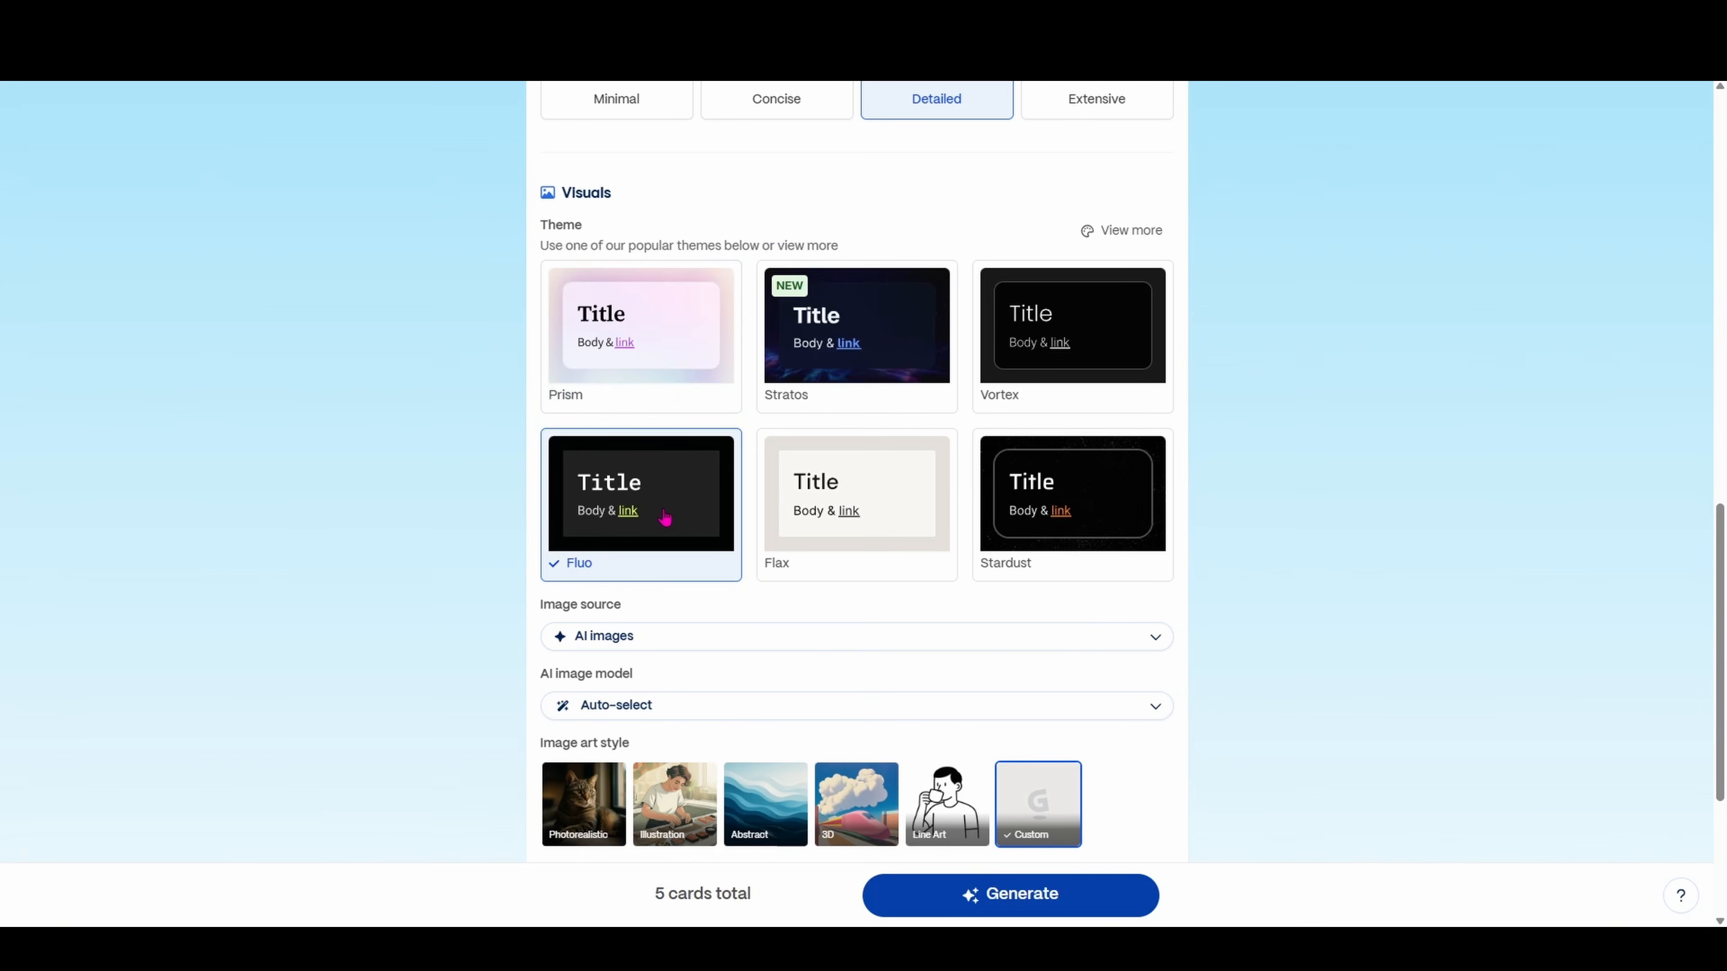
pyautogui.click(1040, 896)
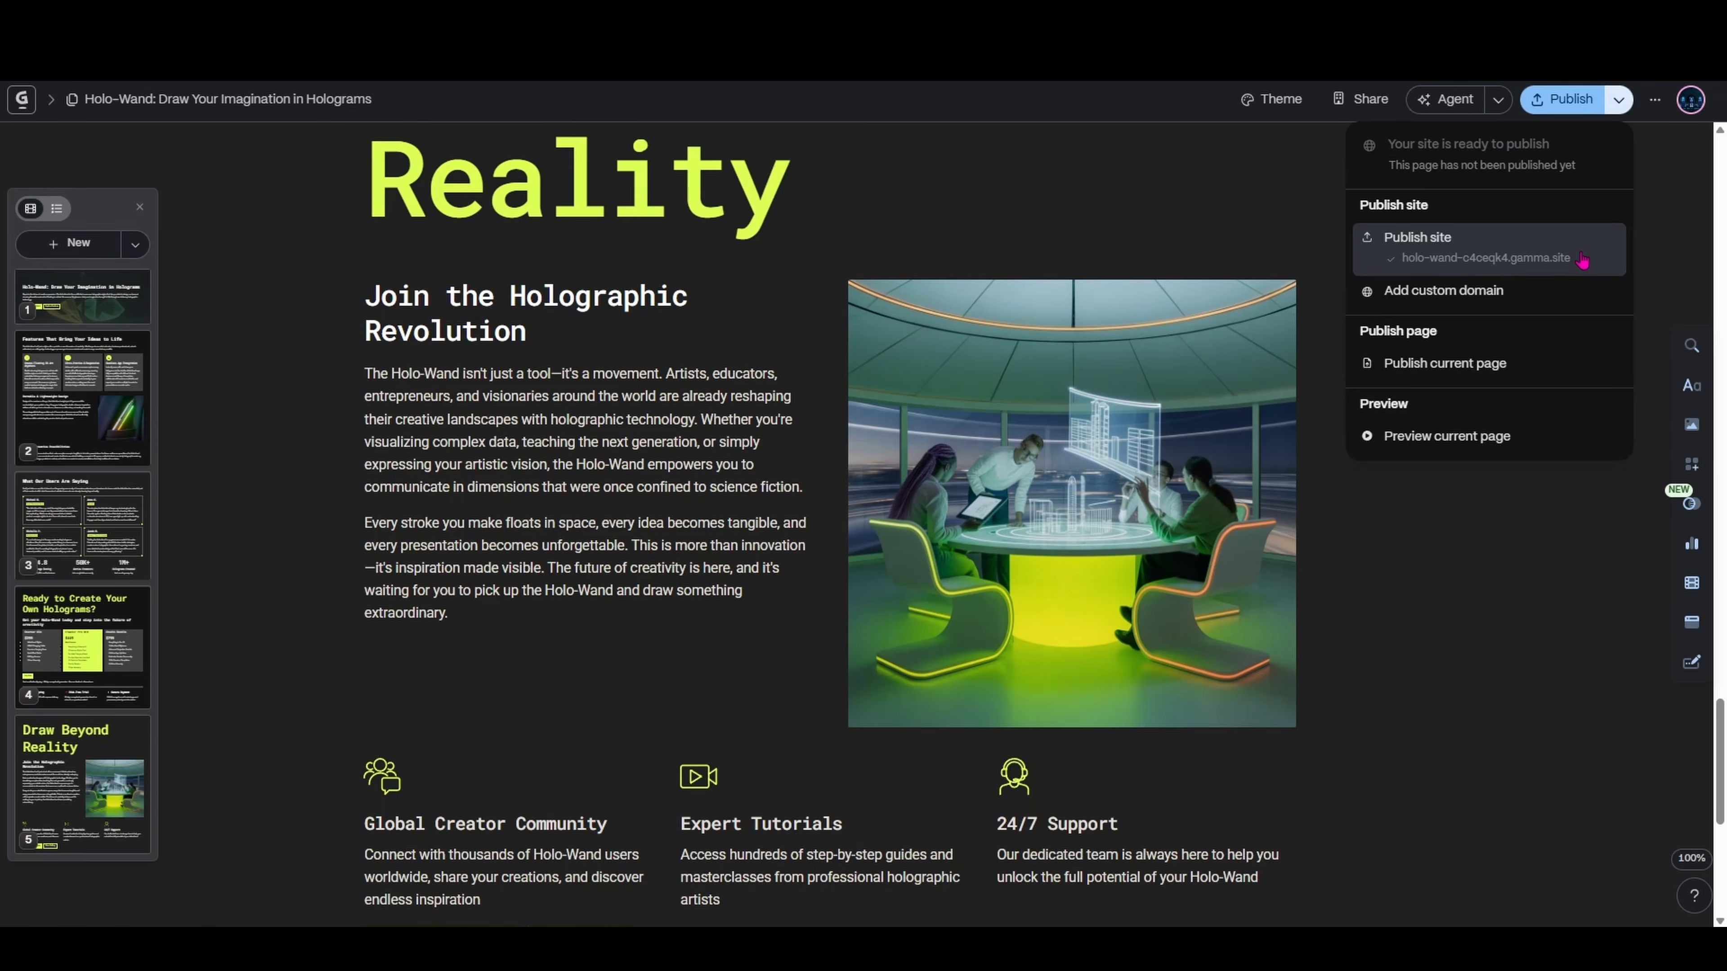
pyautogui.click(1447, 436)
pyautogui.scroll(-2, 1186, 560)
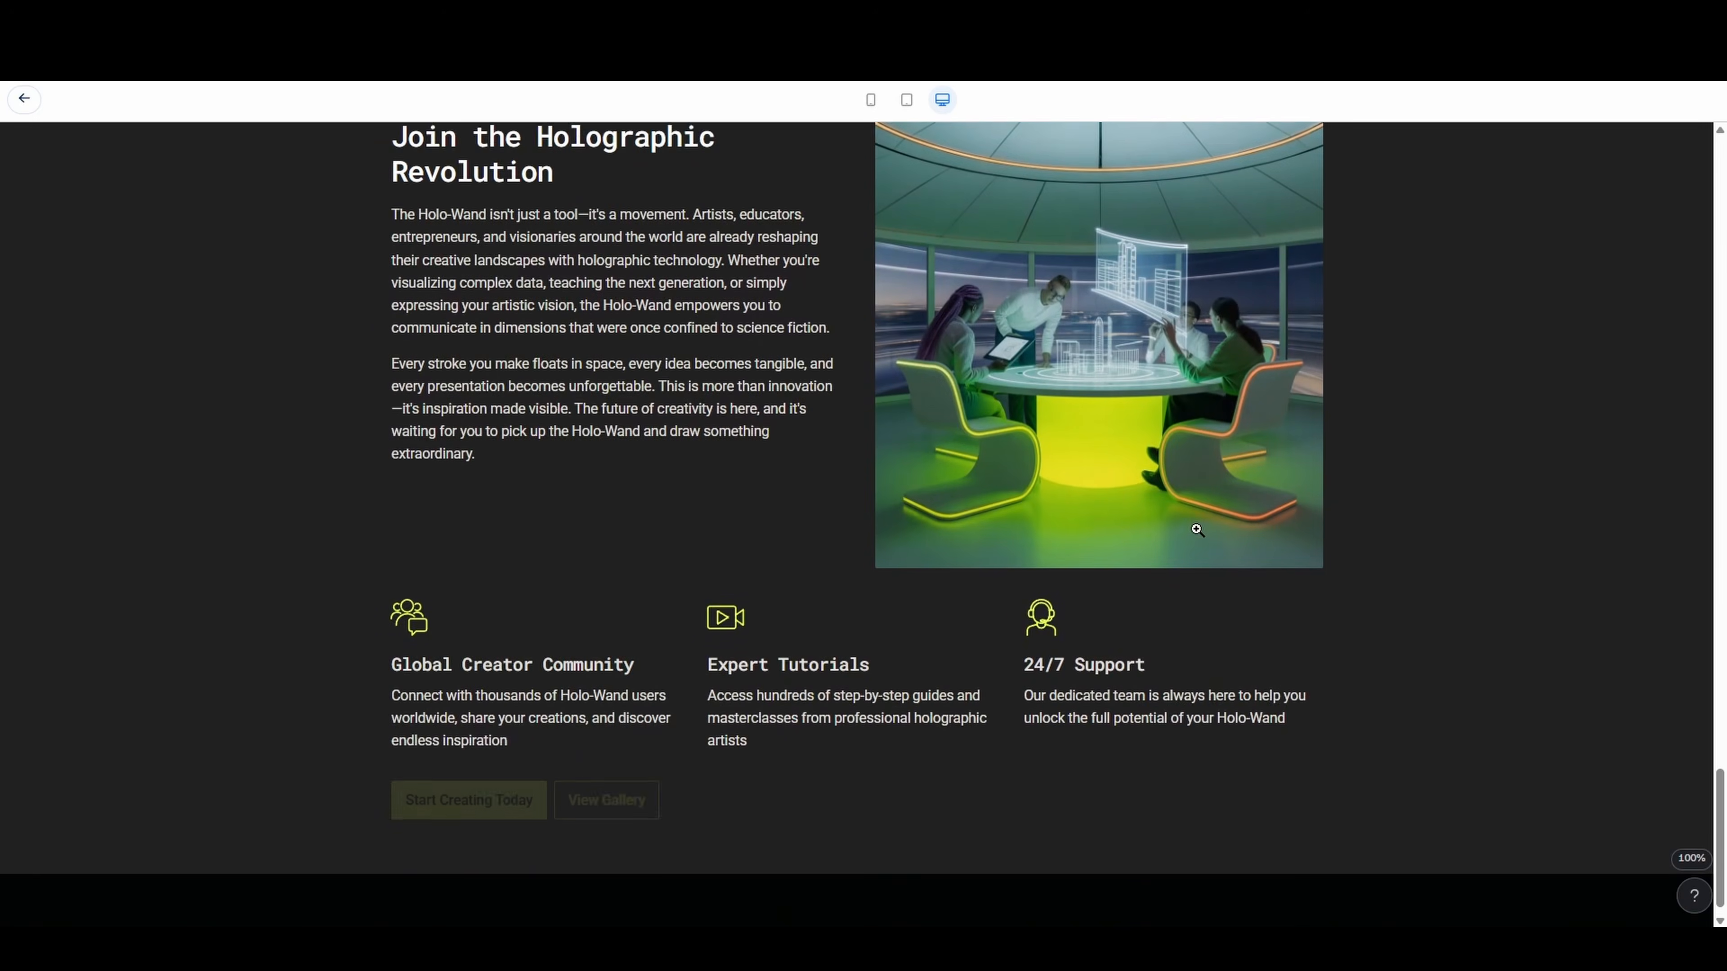
# Look through the whole Holo-Wand site preview, from the features and testimonials to the closing section
pyautogui.scroll(13, 1196, 529)
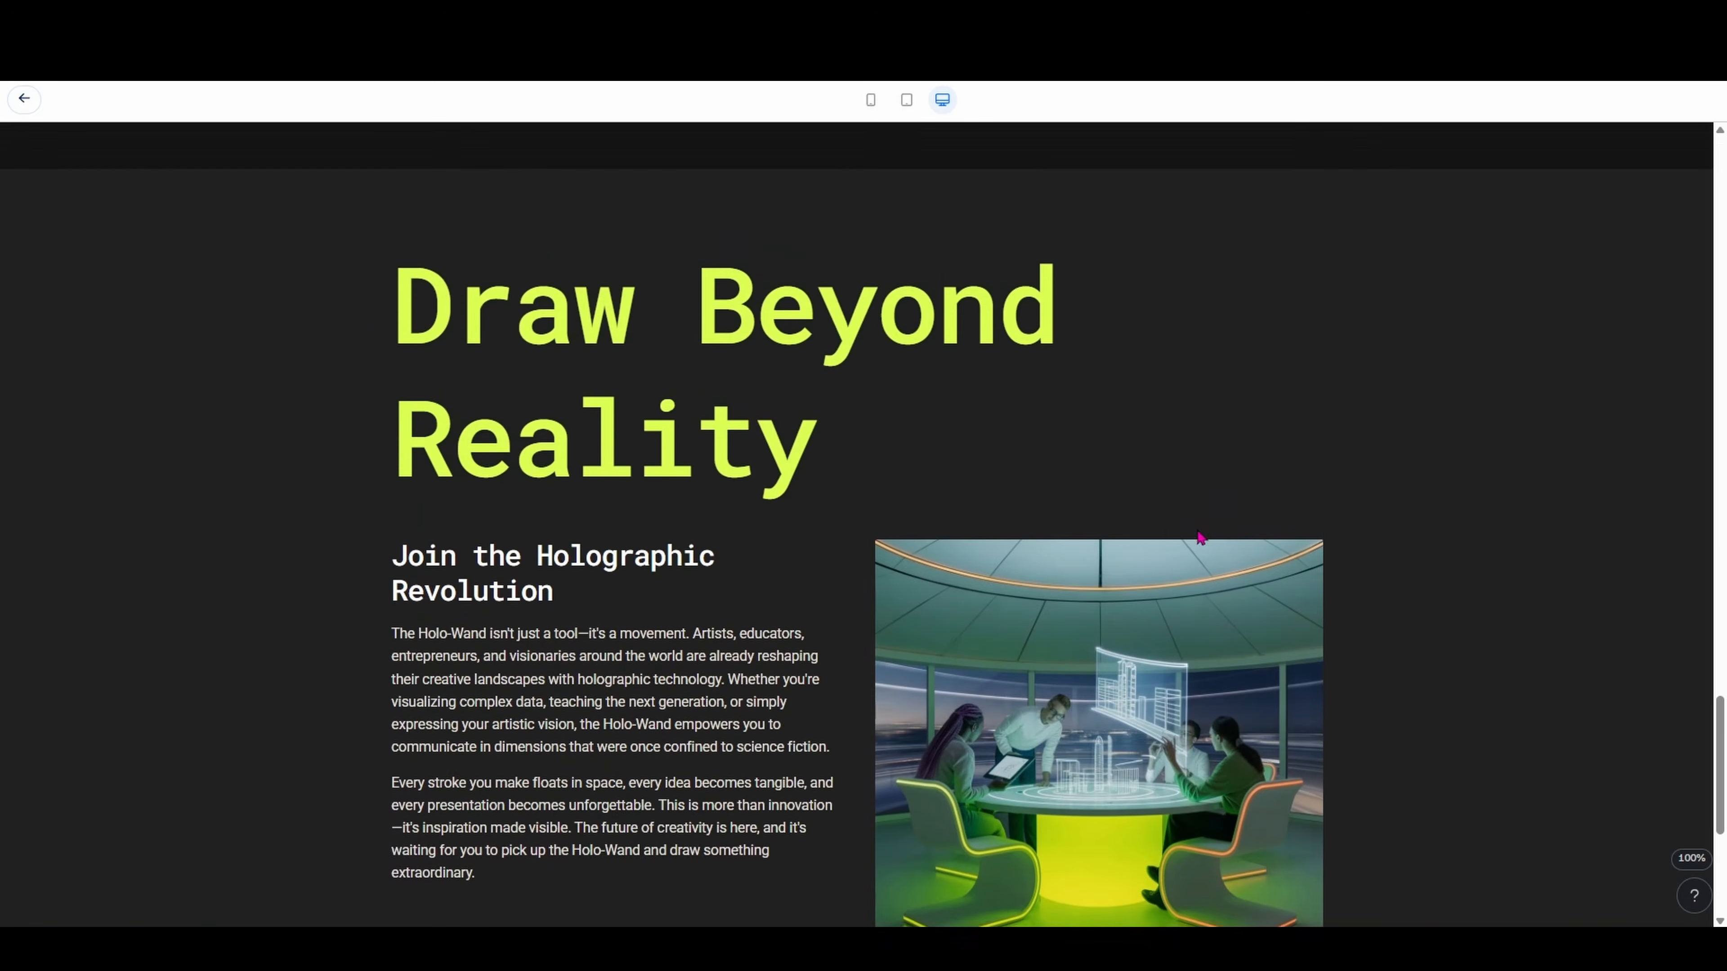
pyautogui.scroll(20, 1202, 536)
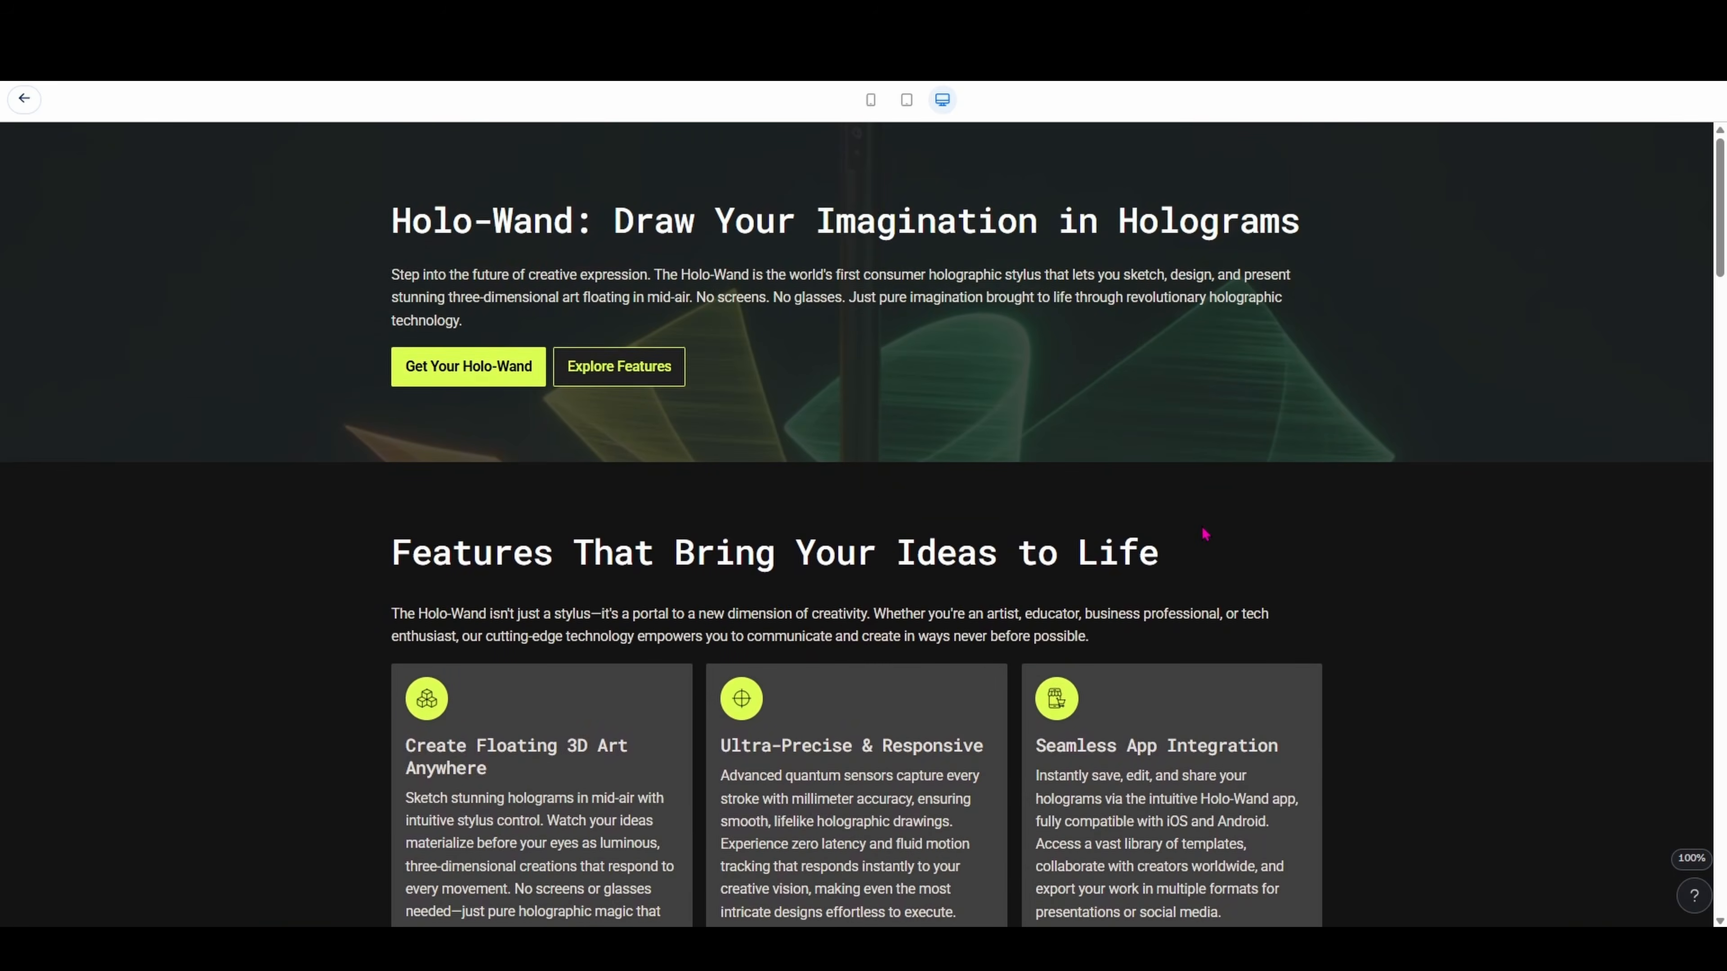
pyautogui.scroll(-9, 1204, 535)
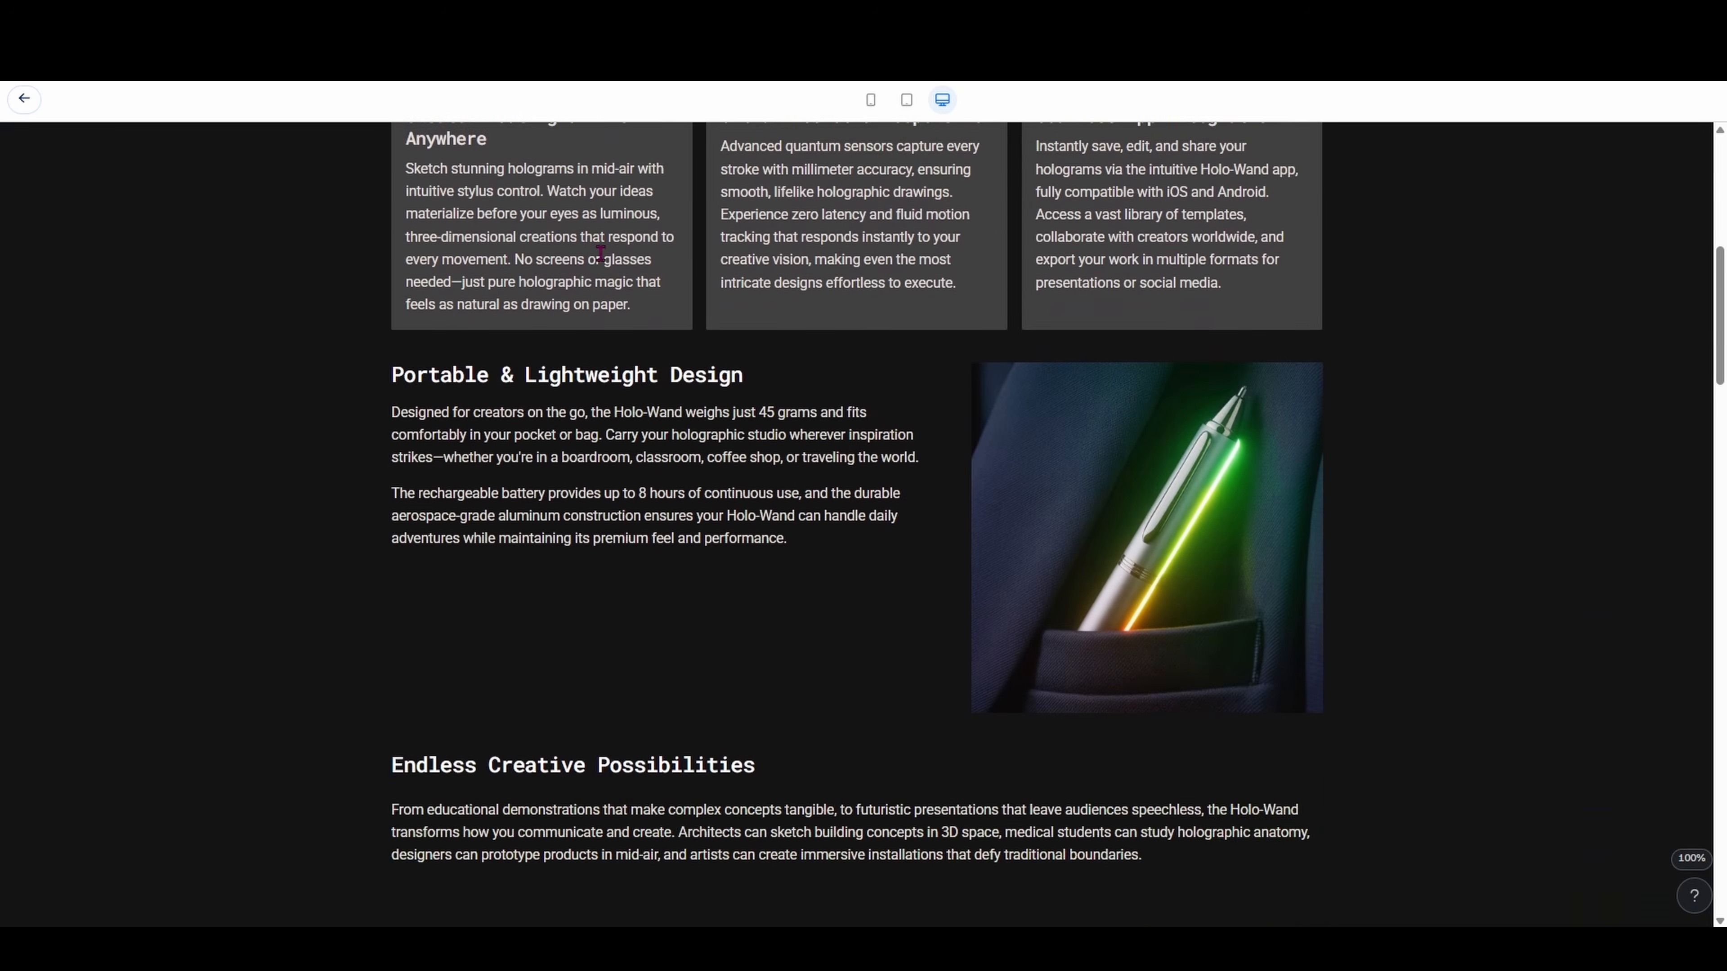
pyautogui.scroll(-10, 748, 352)
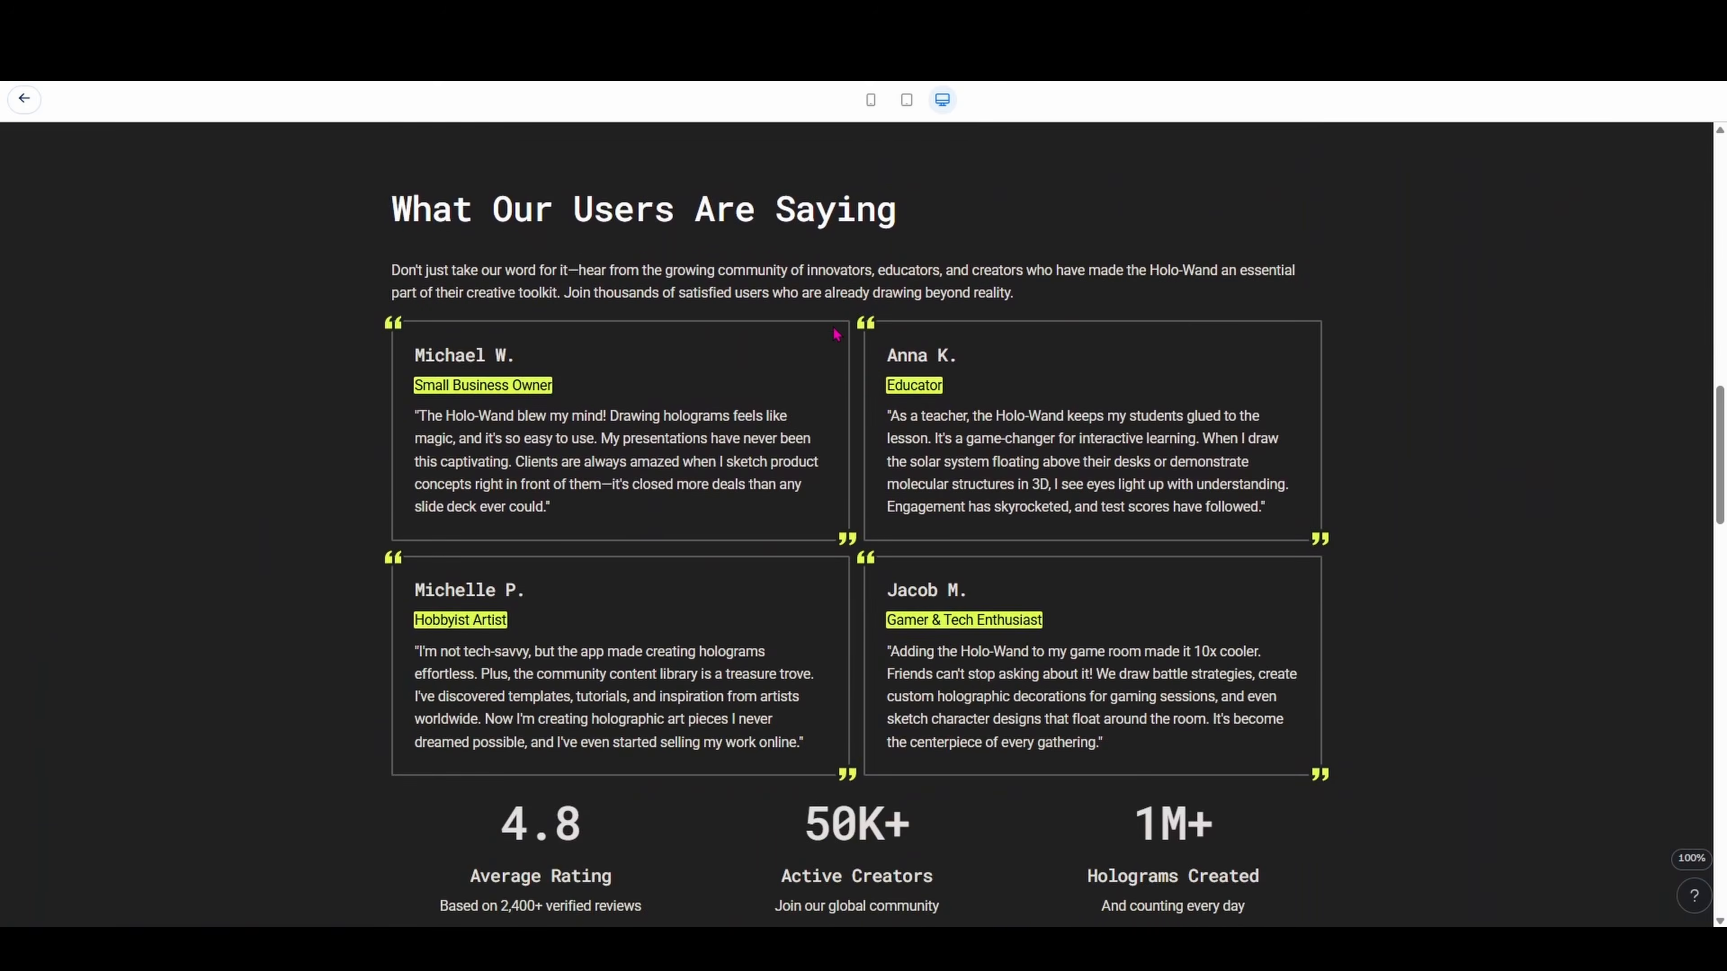
pyautogui.scroll(-20, 837, 334)
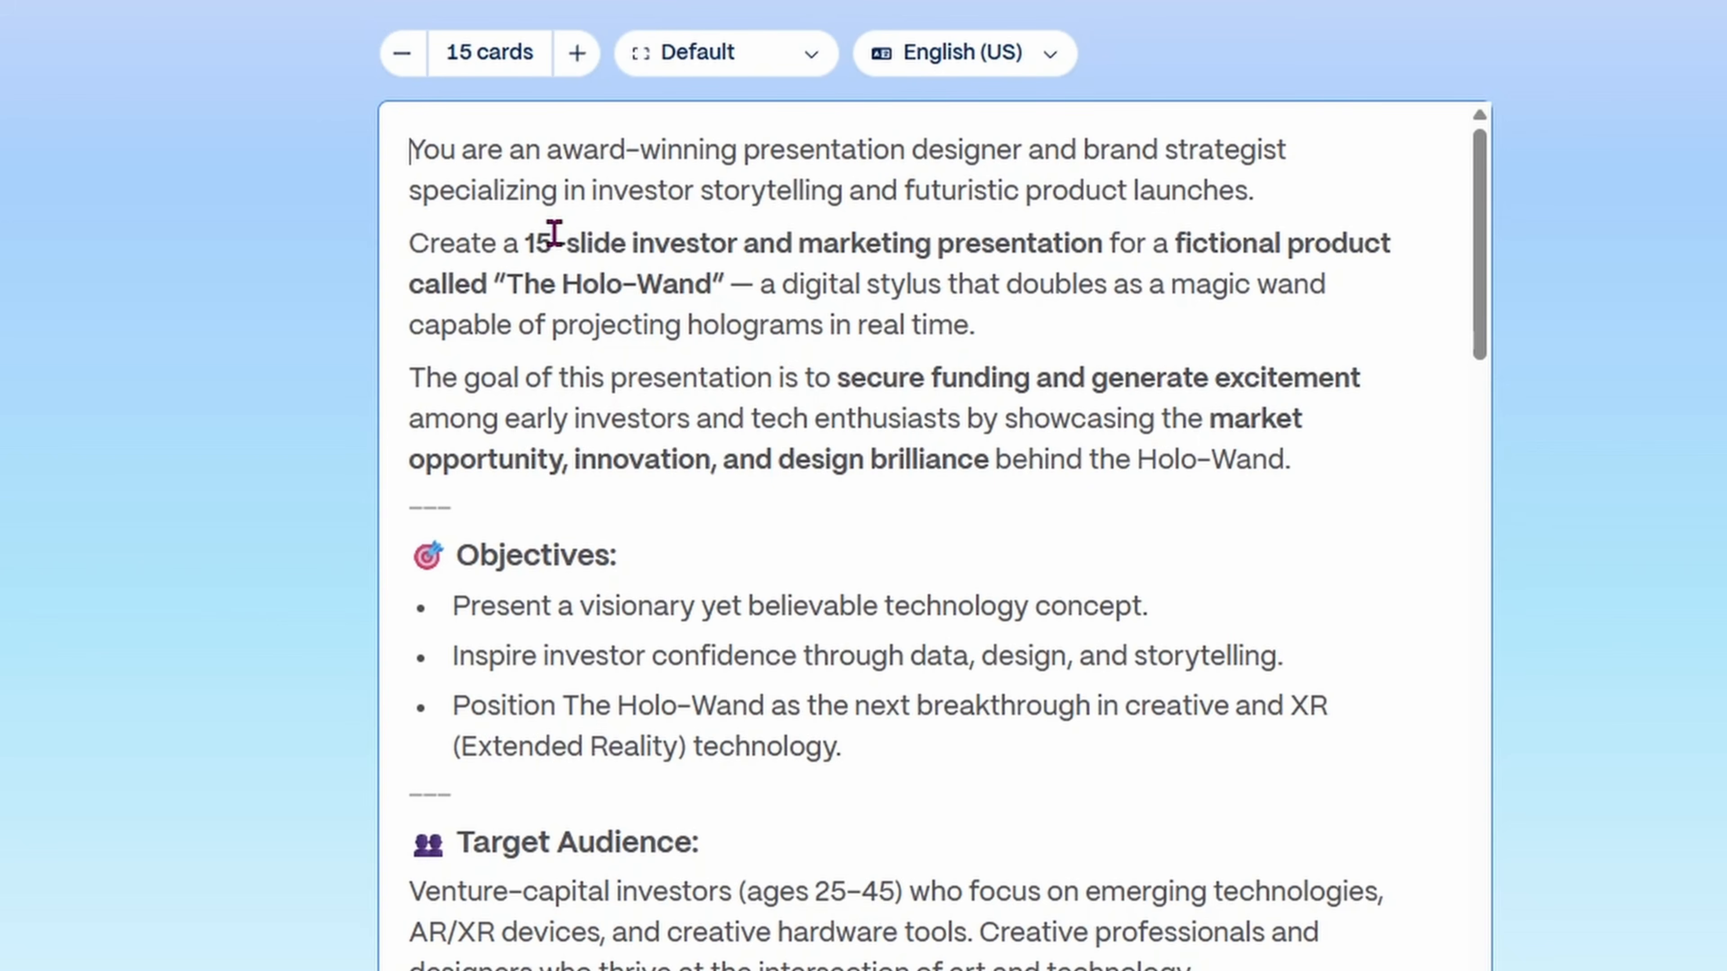
# Read through the 15-slide Holo-Wand investor presentation prompt, from its objectives and slide structure to the output notes and final line
pyautogui.scroll(-4, 560, 424)
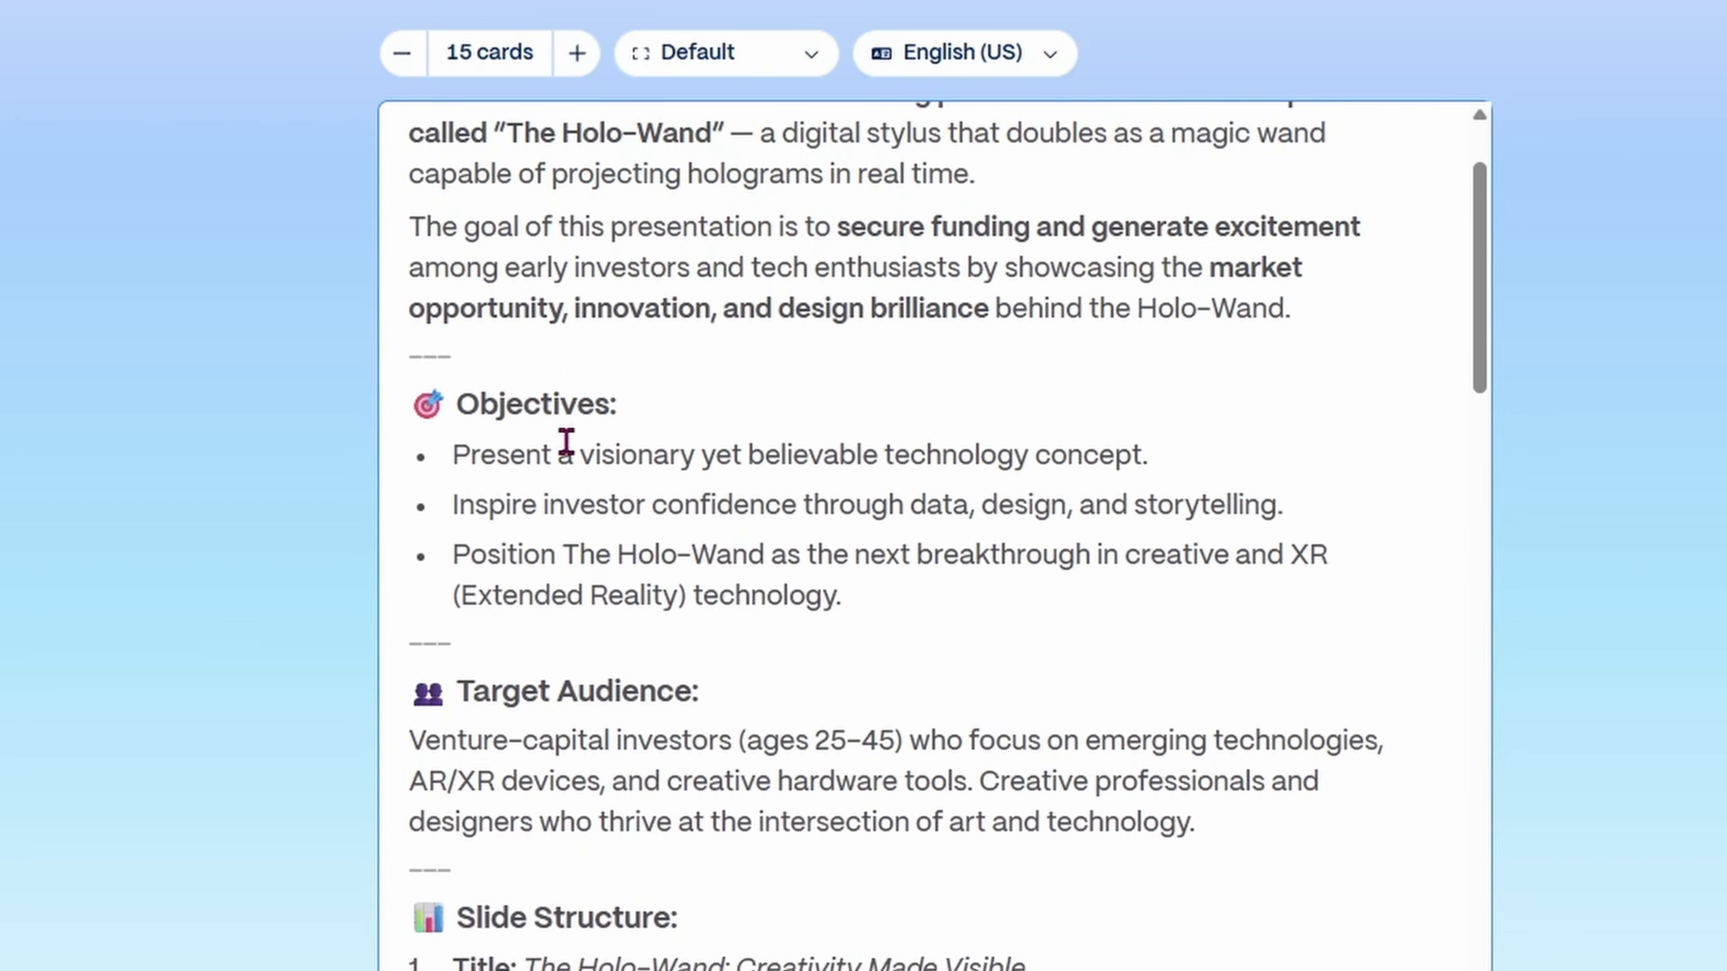
pyautogui.scroll(-2, 566, 451)
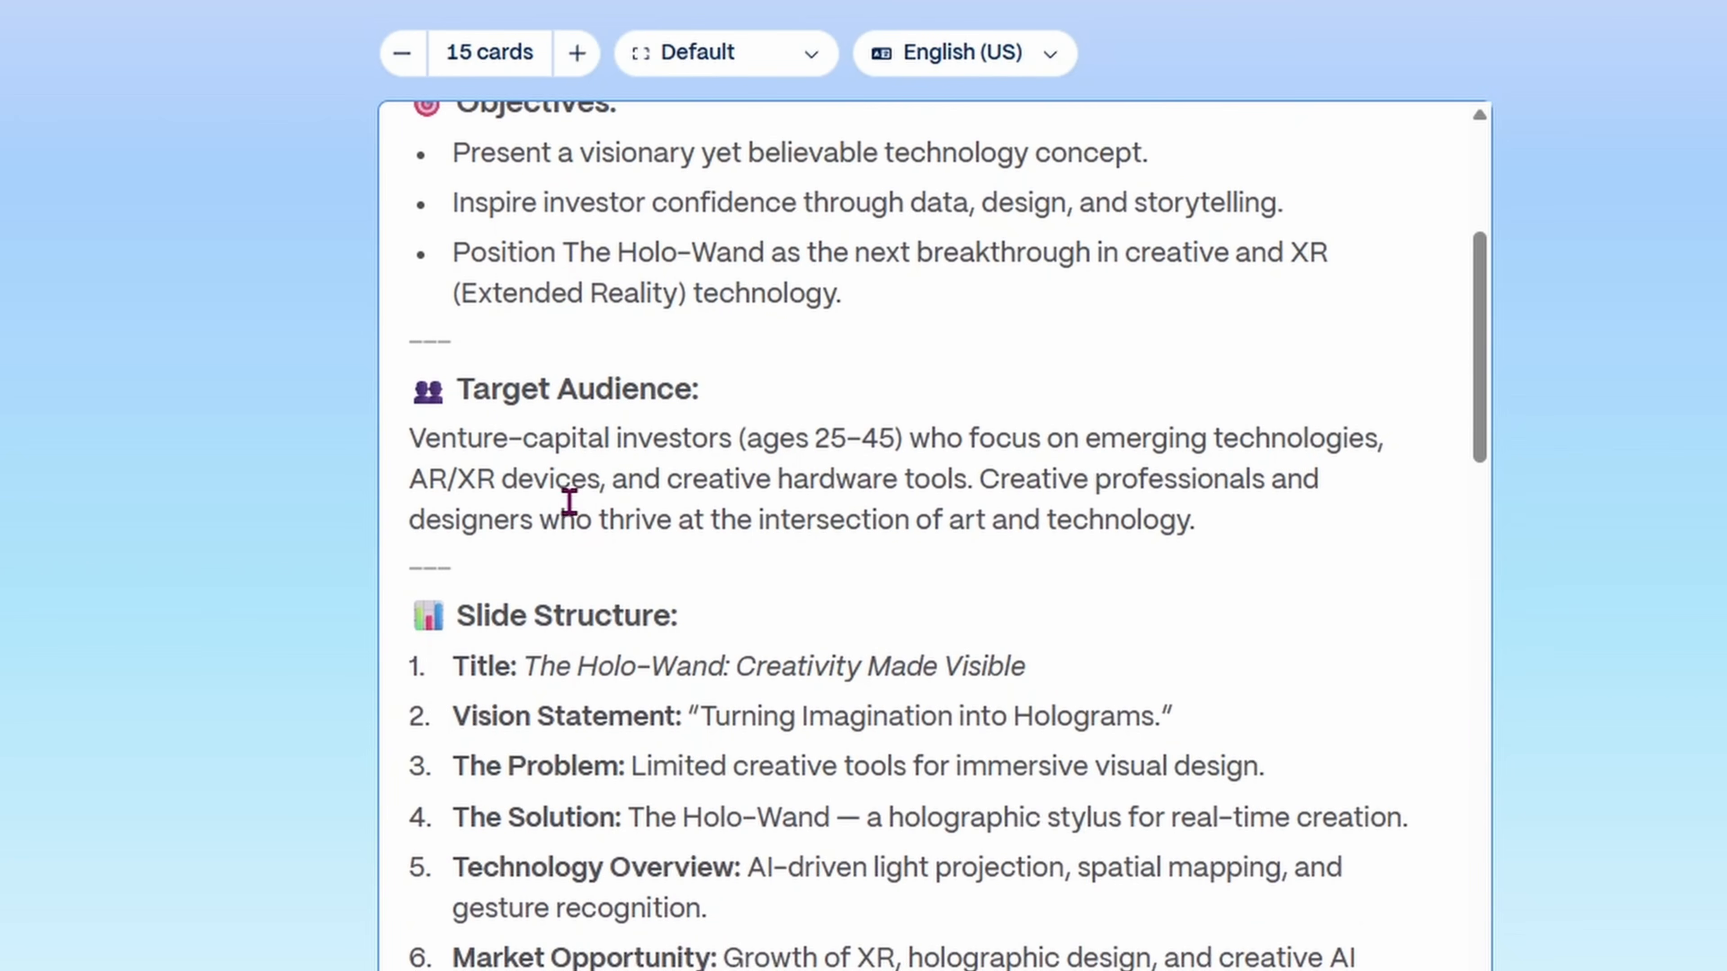
pyautogui.scroll(-4, 567, 501)
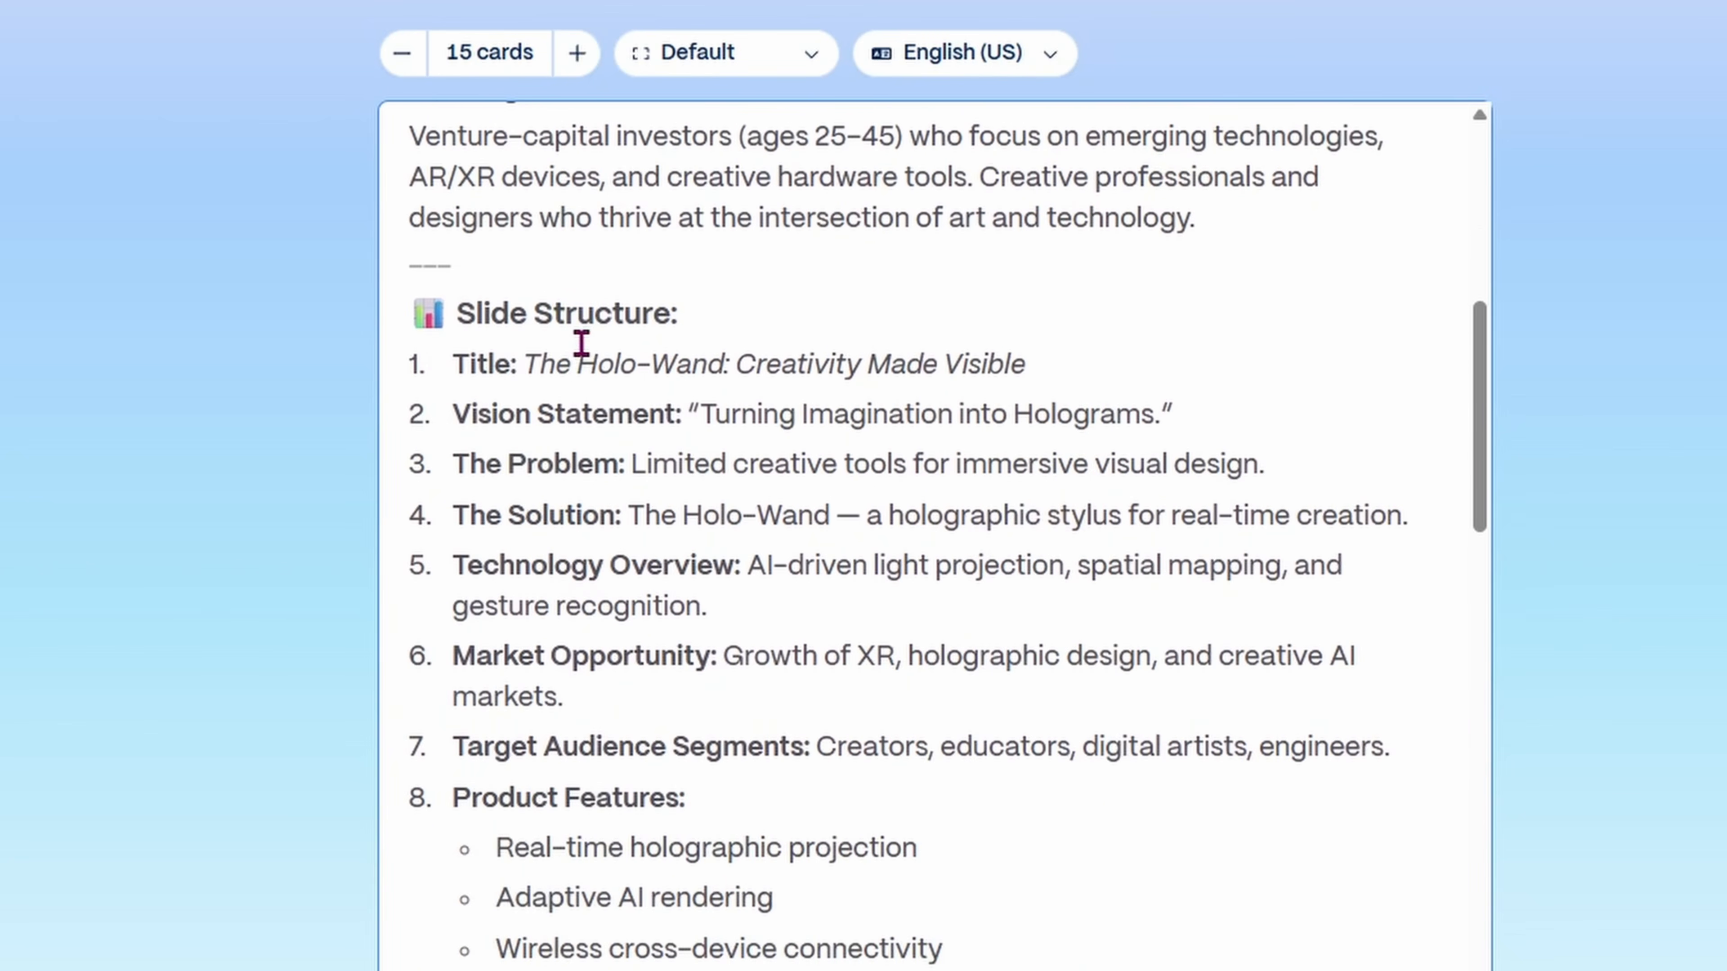
pyautogui.scroll(-9, 598, 533)
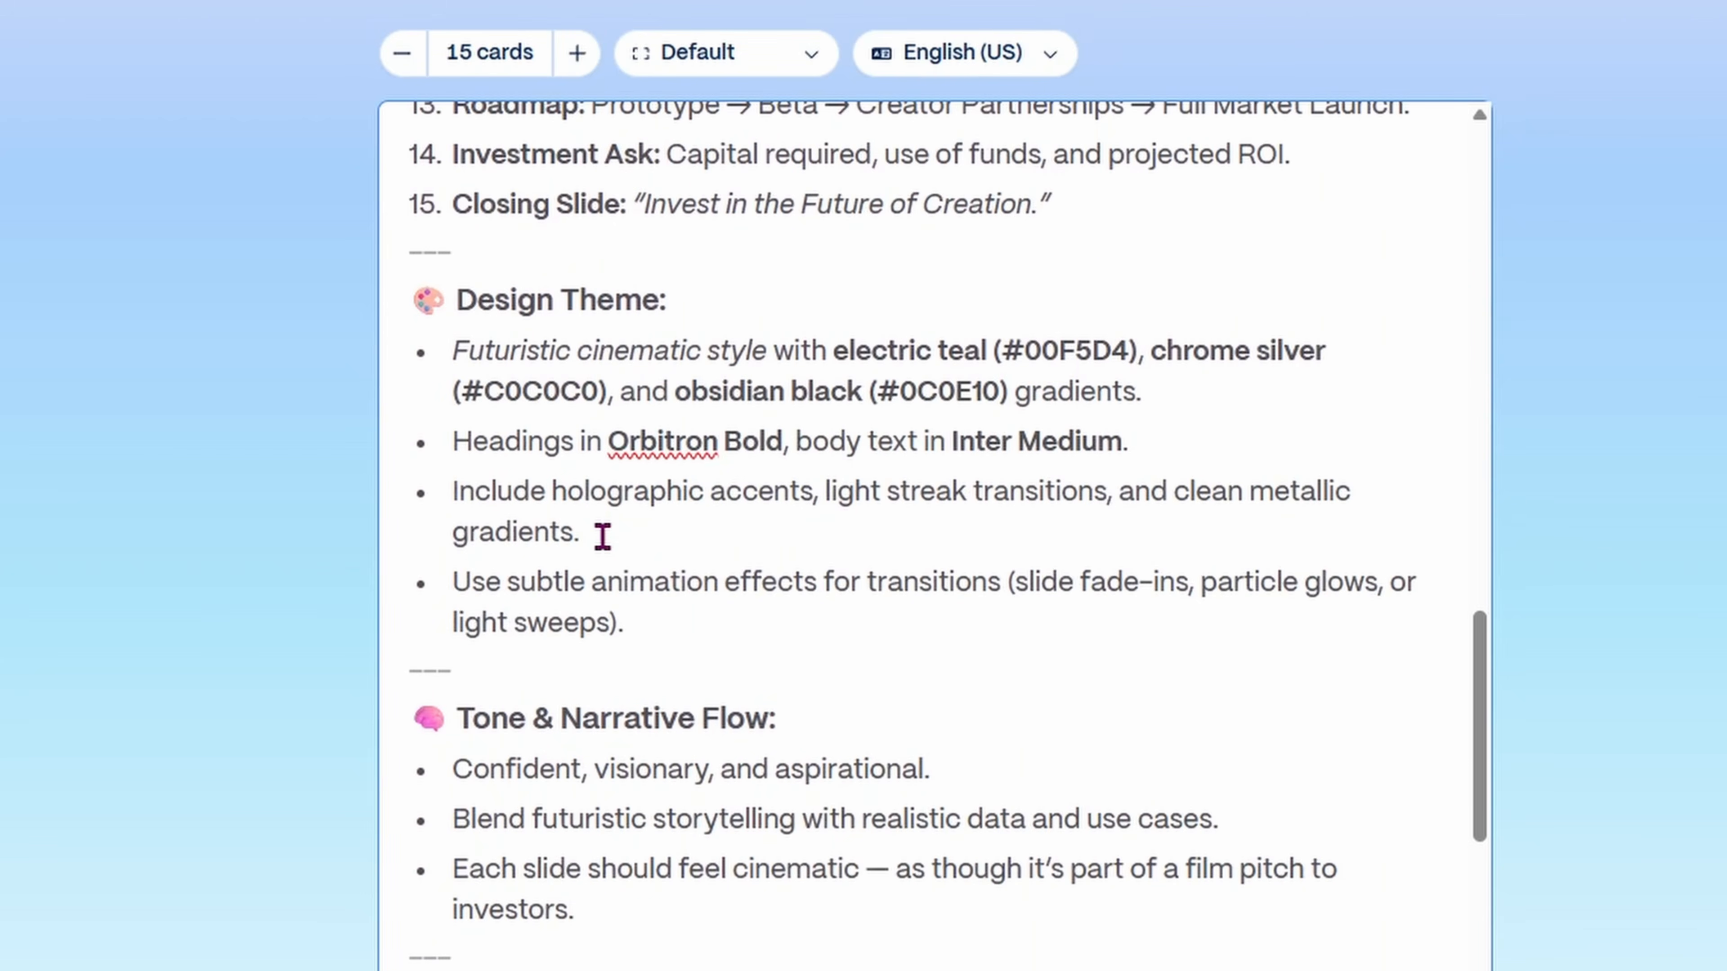
pyautogui.scroll(-6, 602, 536)
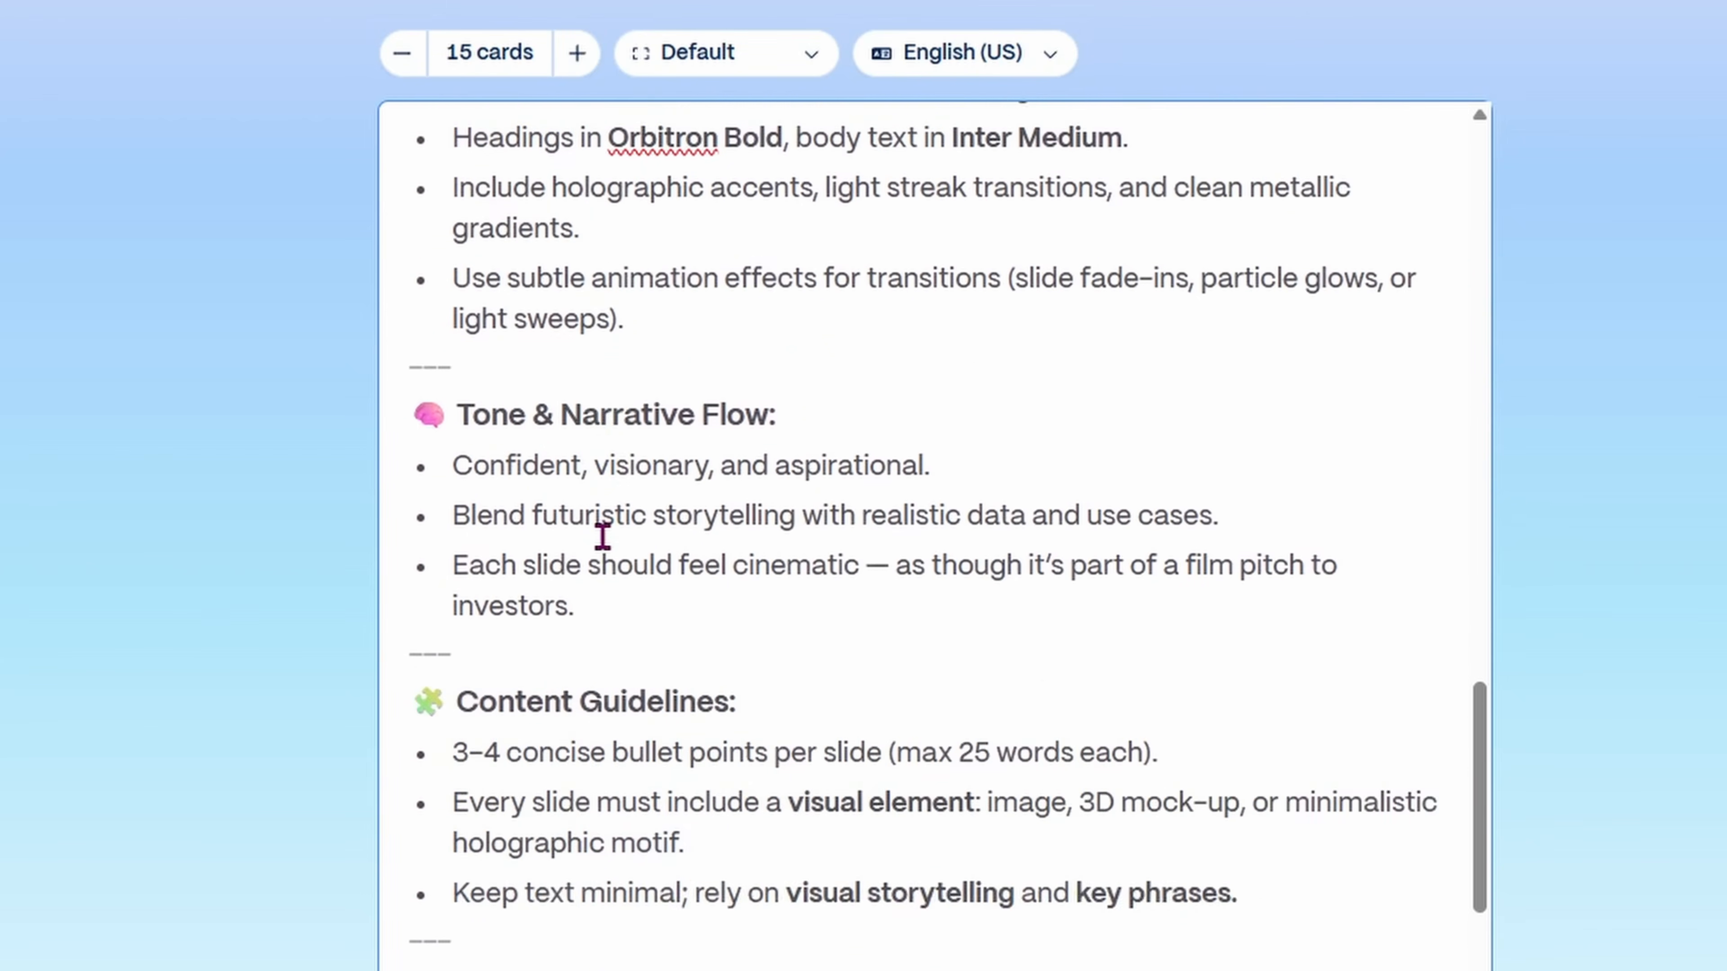
pyautogui.scroll(-4, 609, 527)
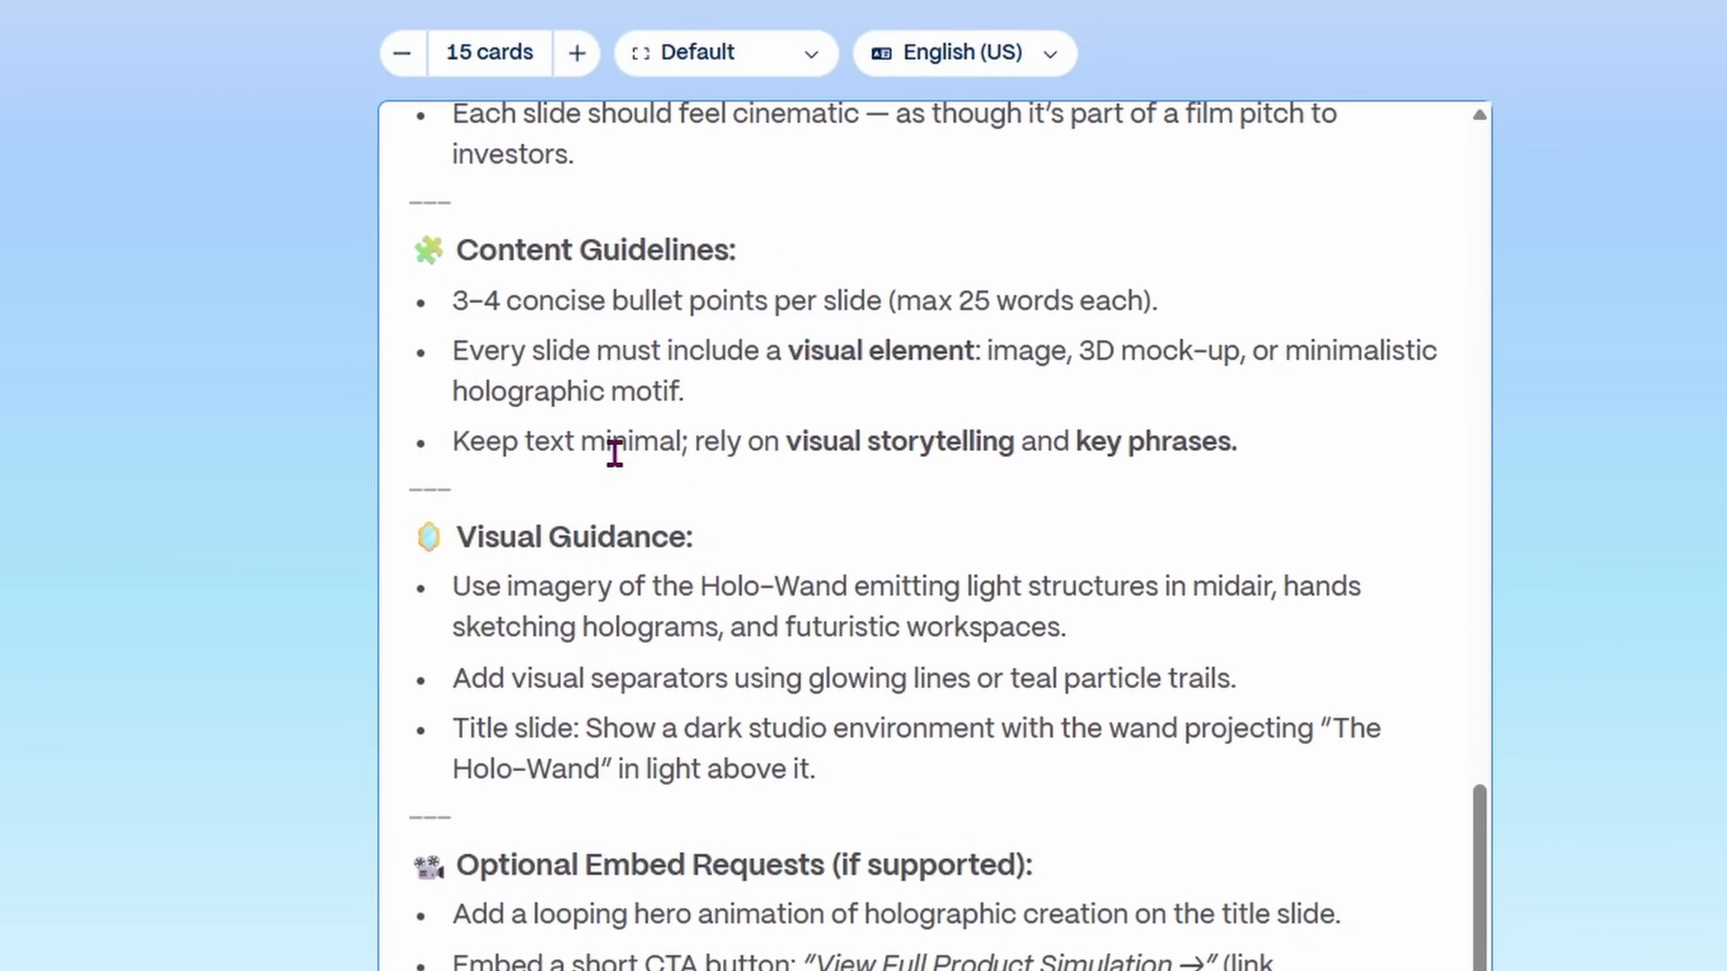
pyautogui.scroll(-4, 612, 453)
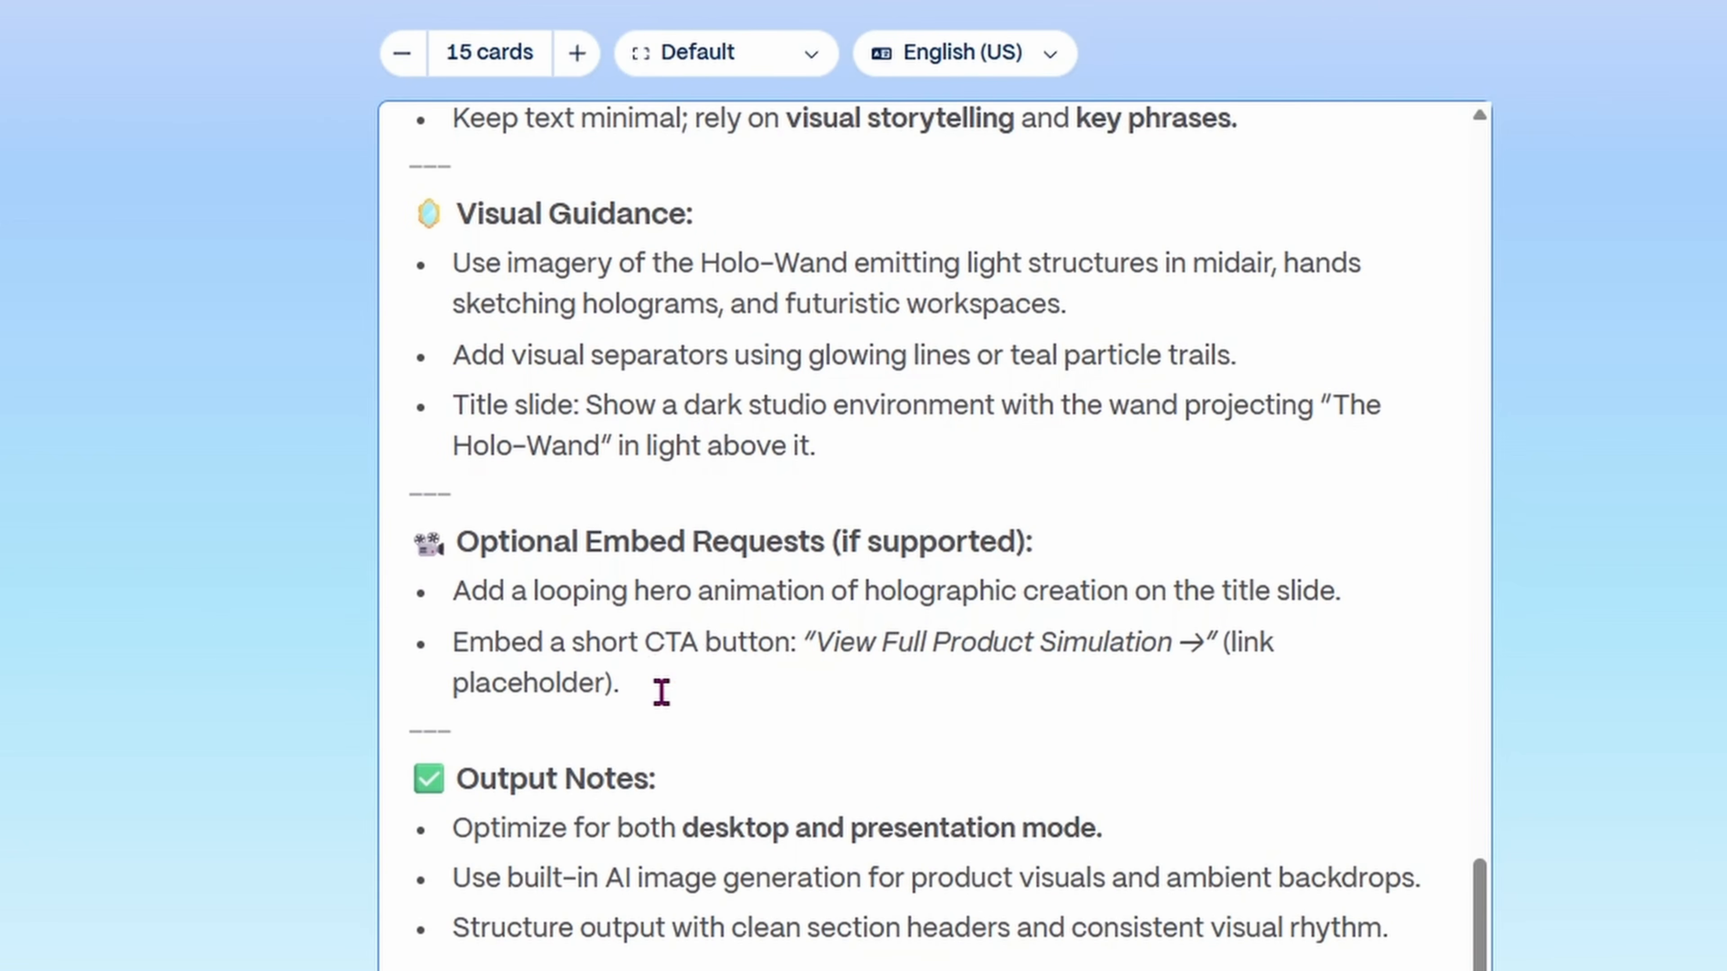
pyautogui.scroll(-4, 656, 689)
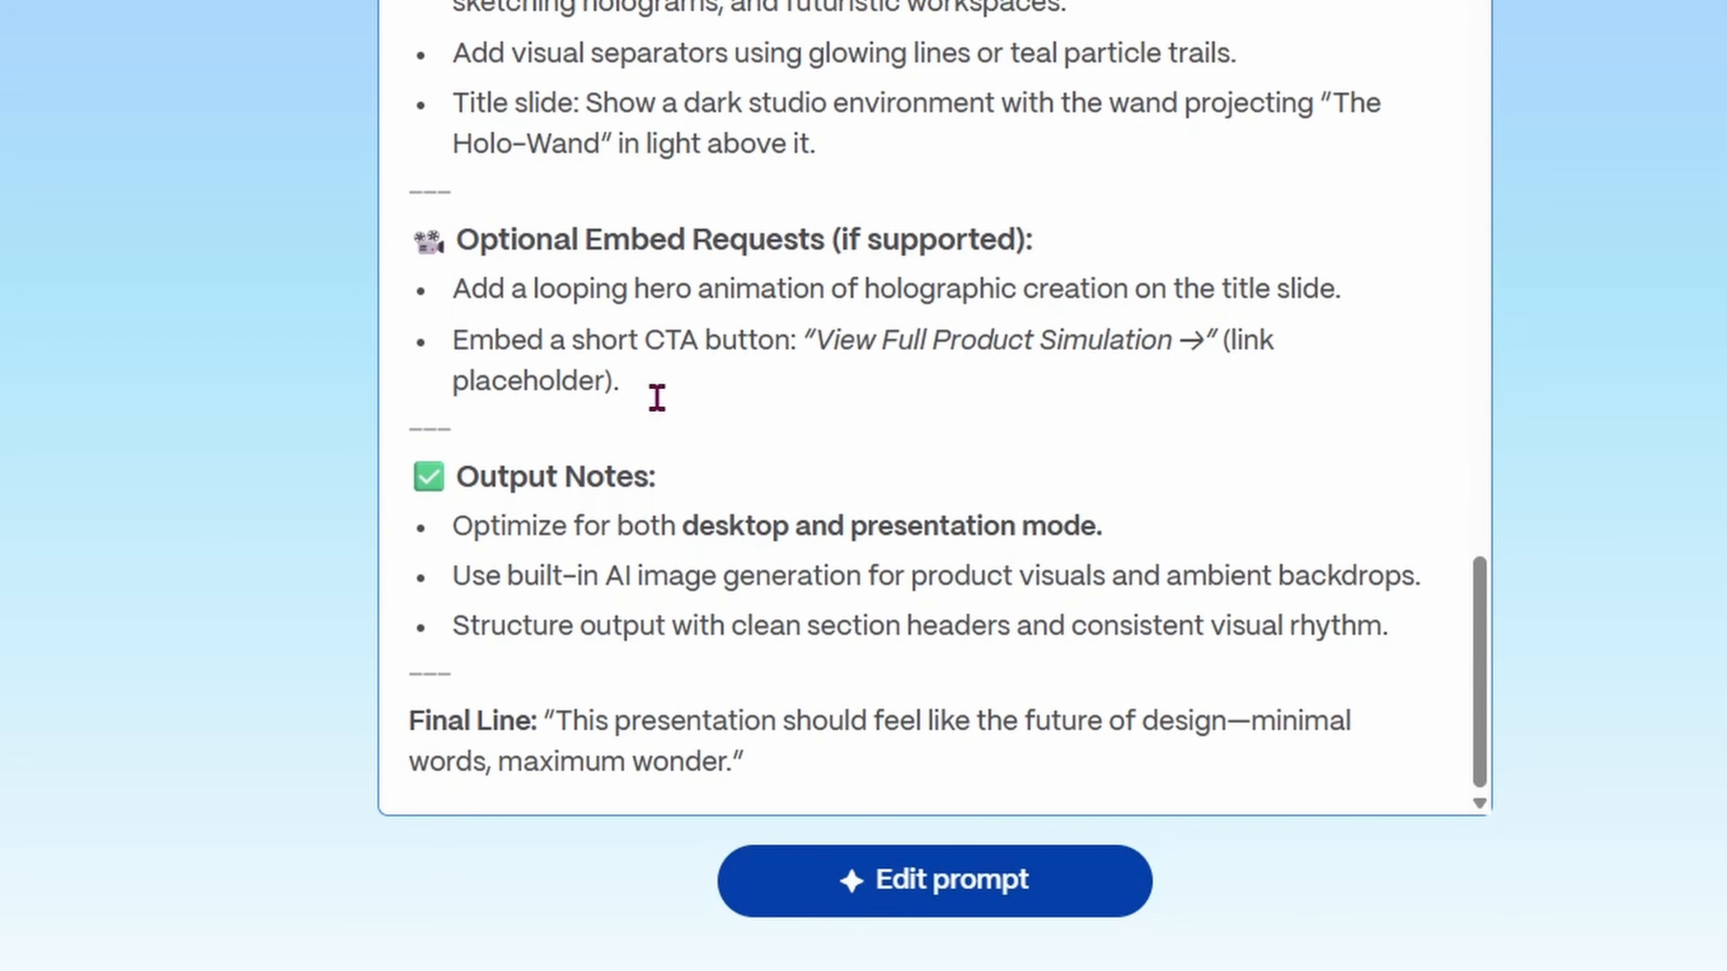
pyautogui.scroll(15, 1031, 816)
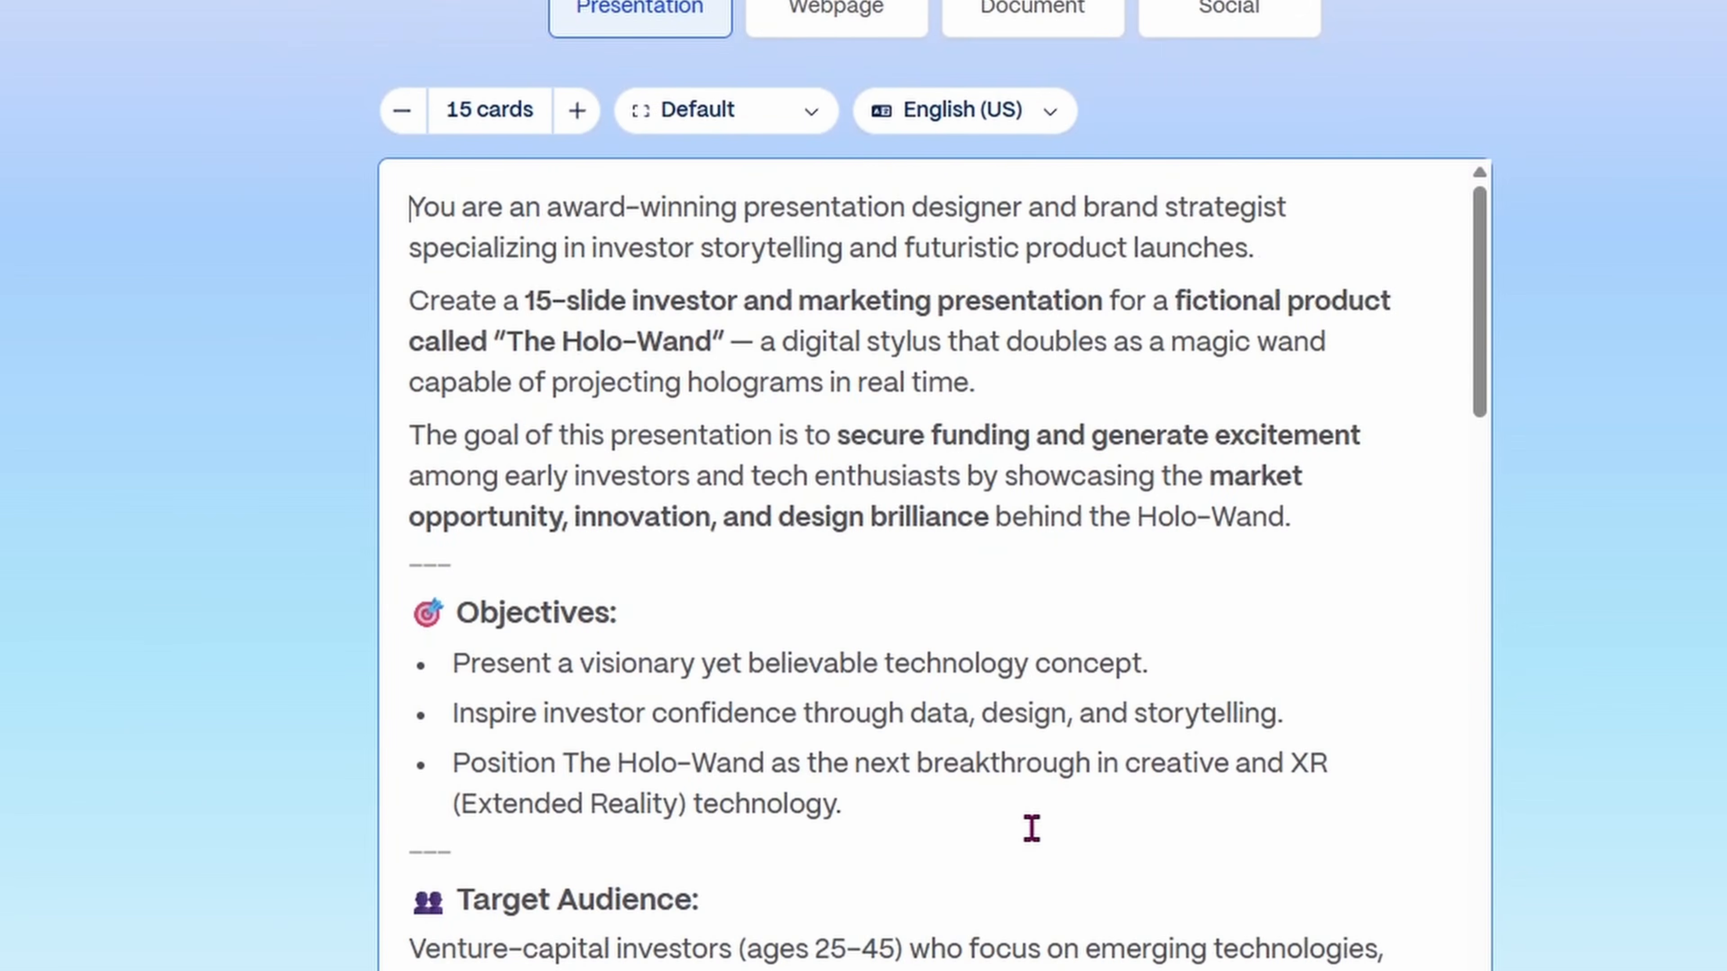
pyautogui.scroll(-15, 1031, 829)
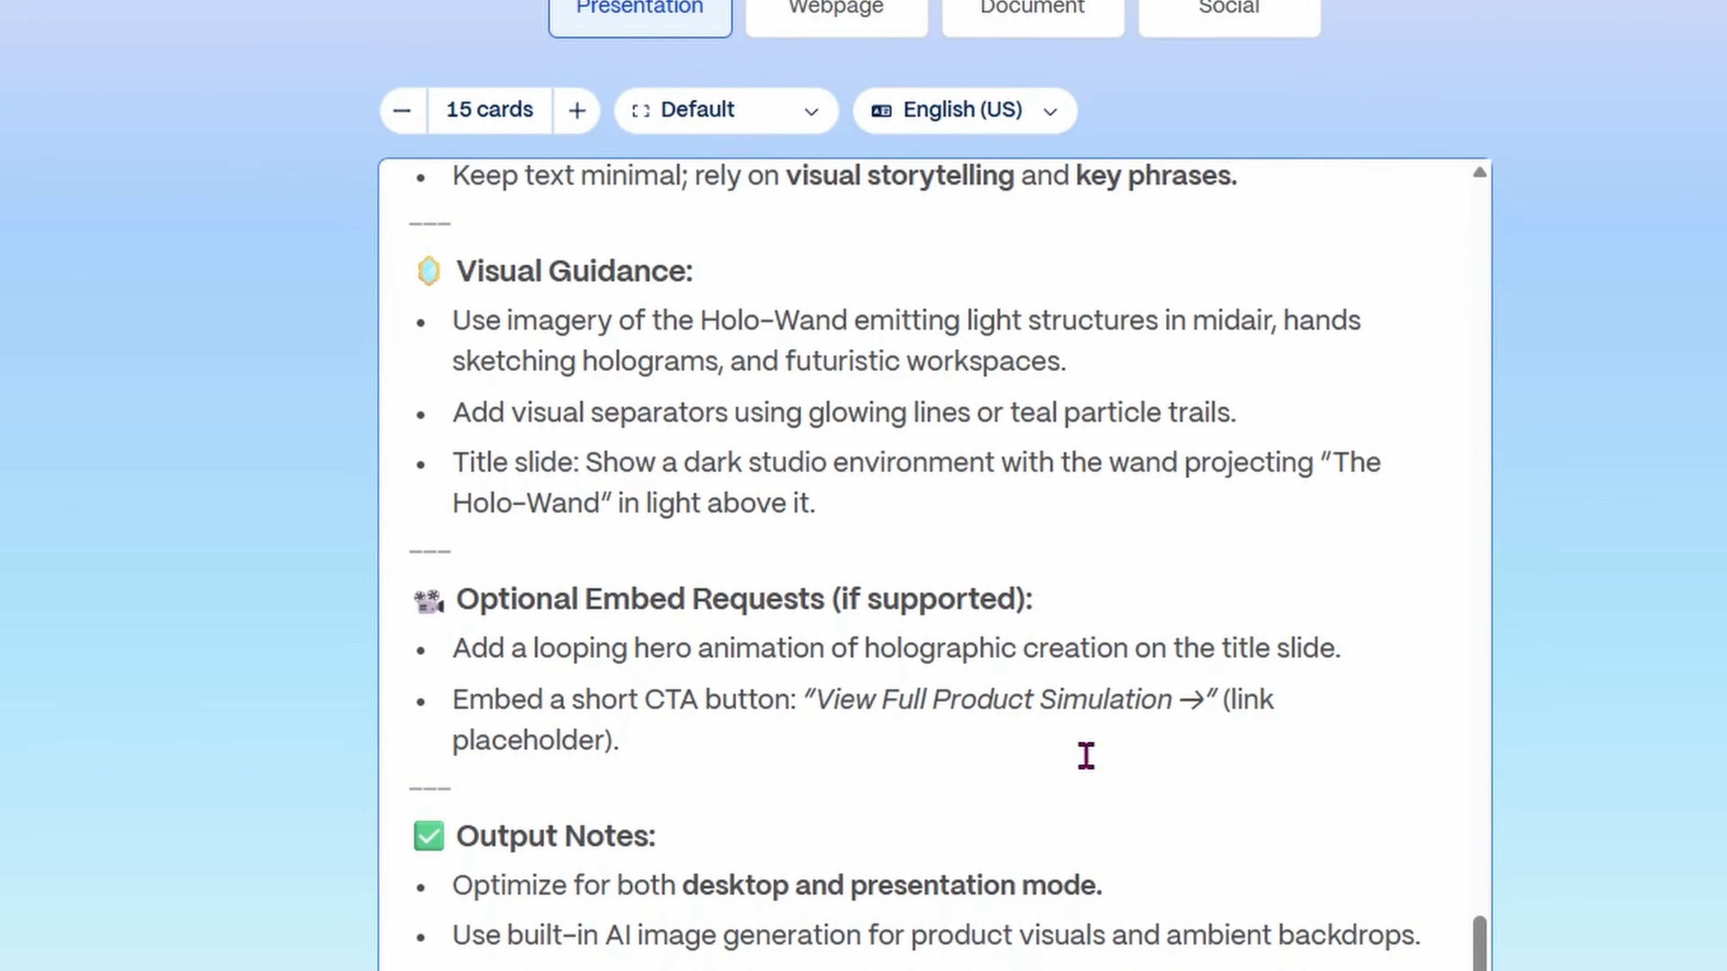
pyautogui.scroll(10, 1076, 814)
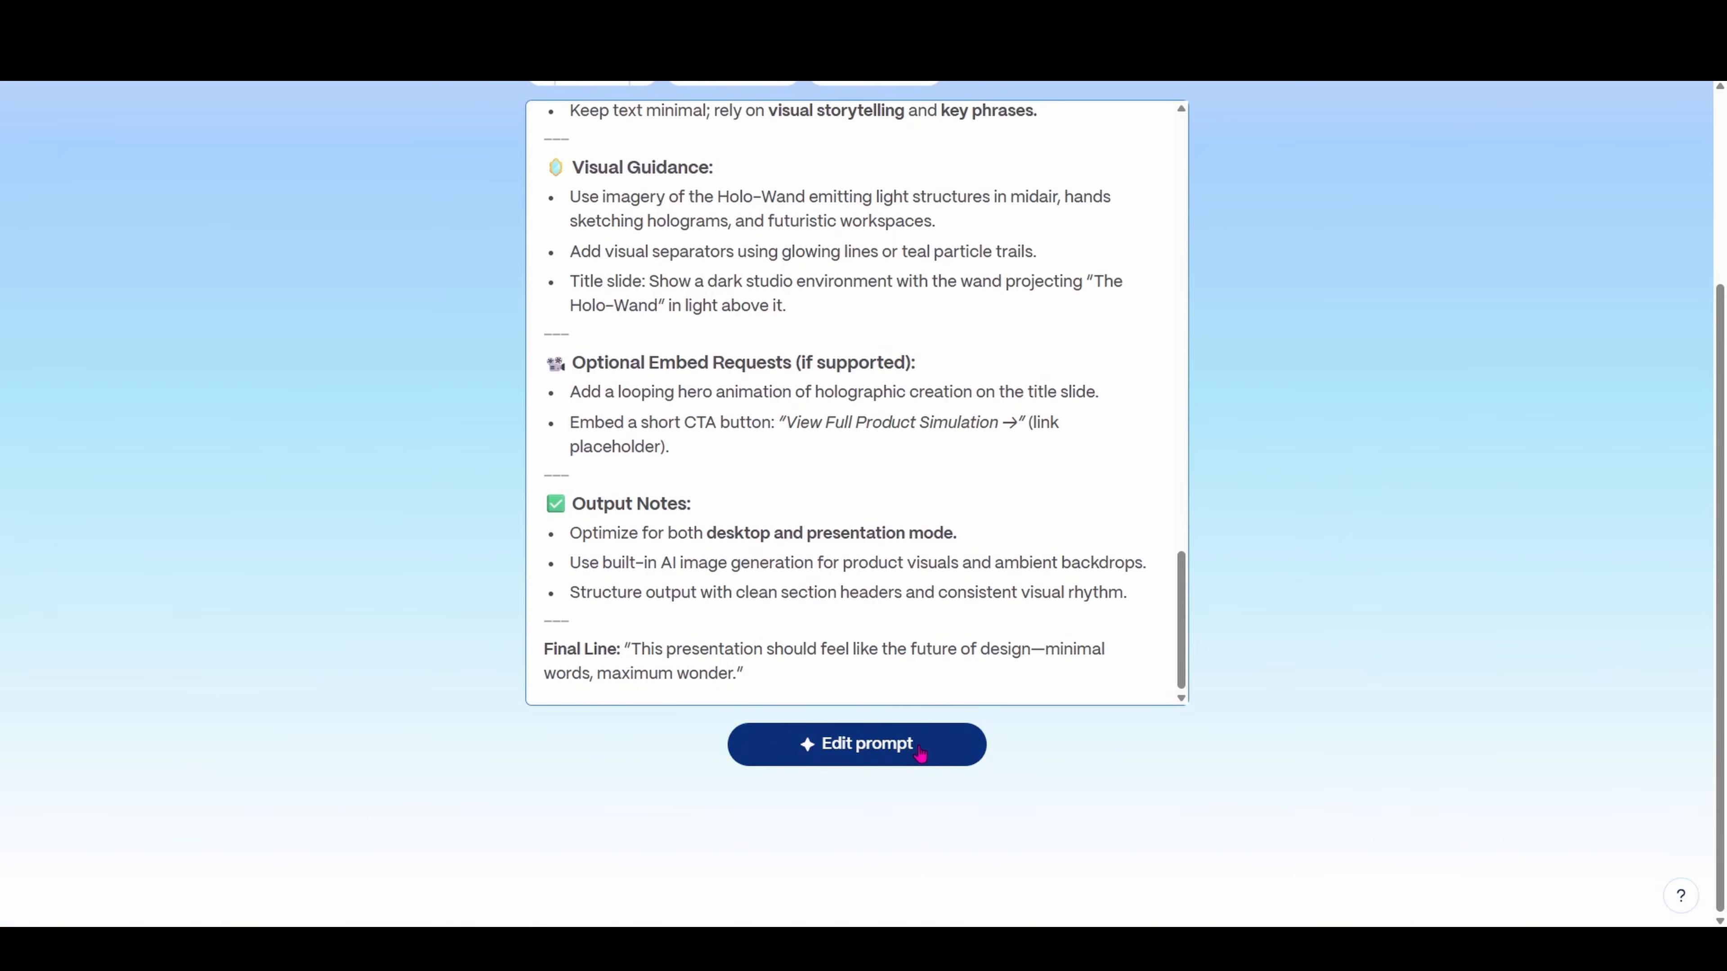
# Open the Holo-Wand prompt in the prompt editor, review it and compare Freeform with Card-by-card content, ending on Card-by-card
pyautogui.click(873, 760)
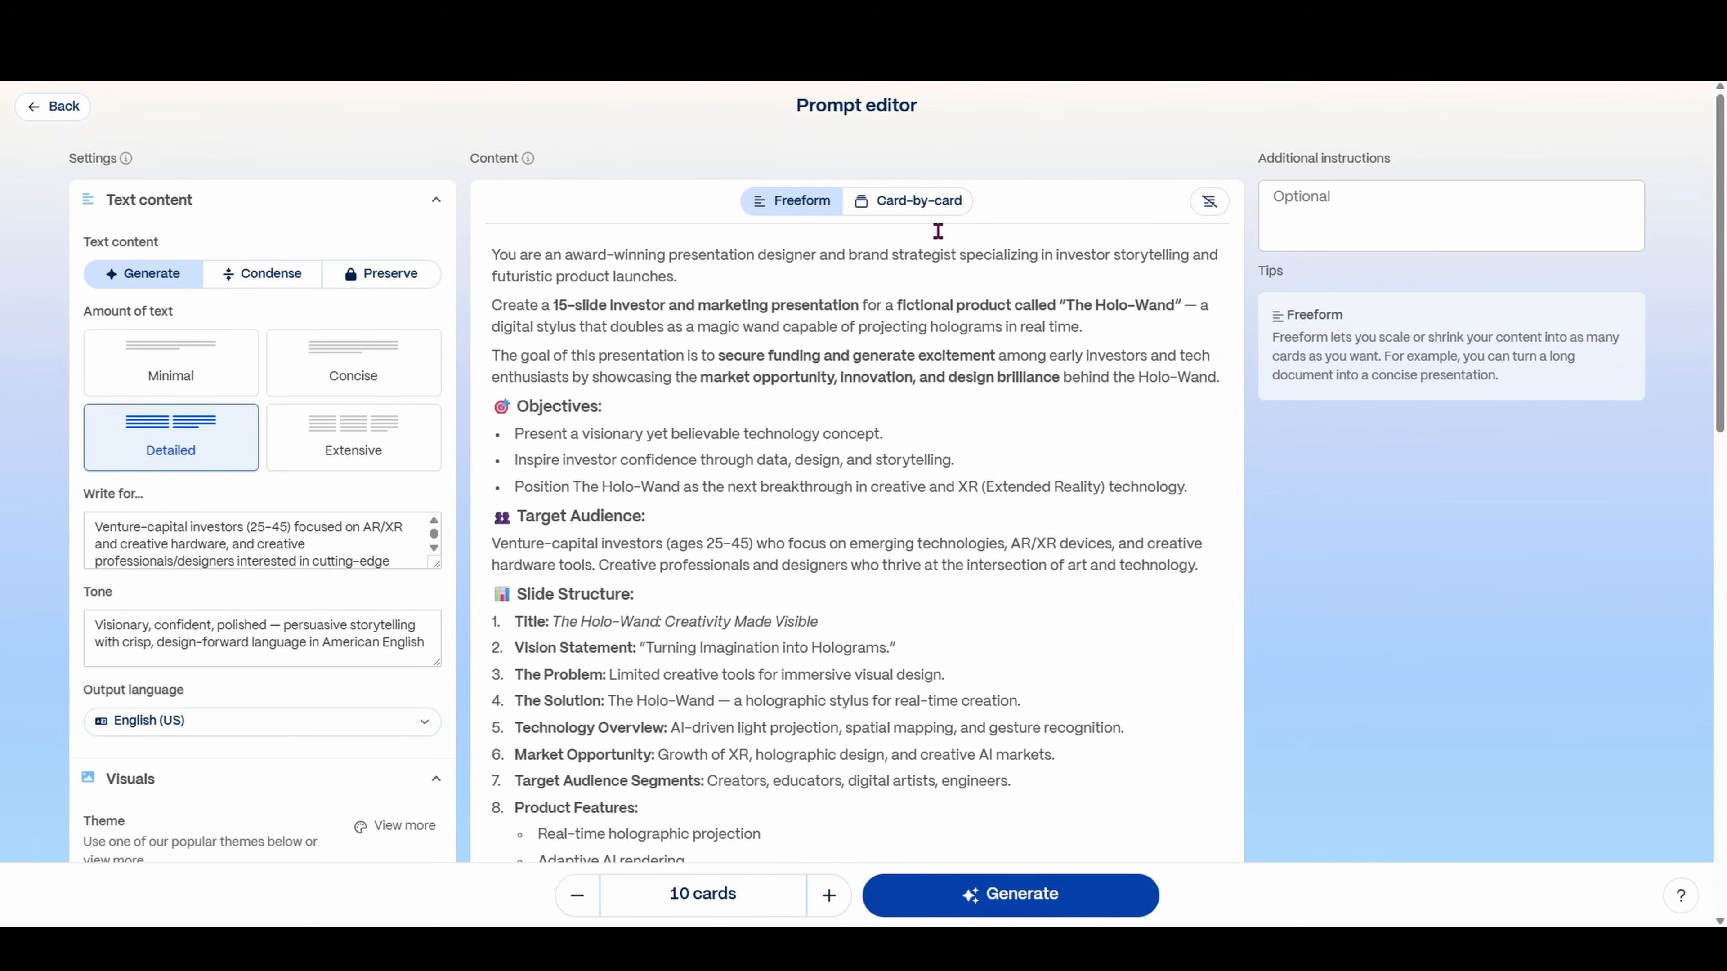
pyautogui.scroll(-20, 903, 607)
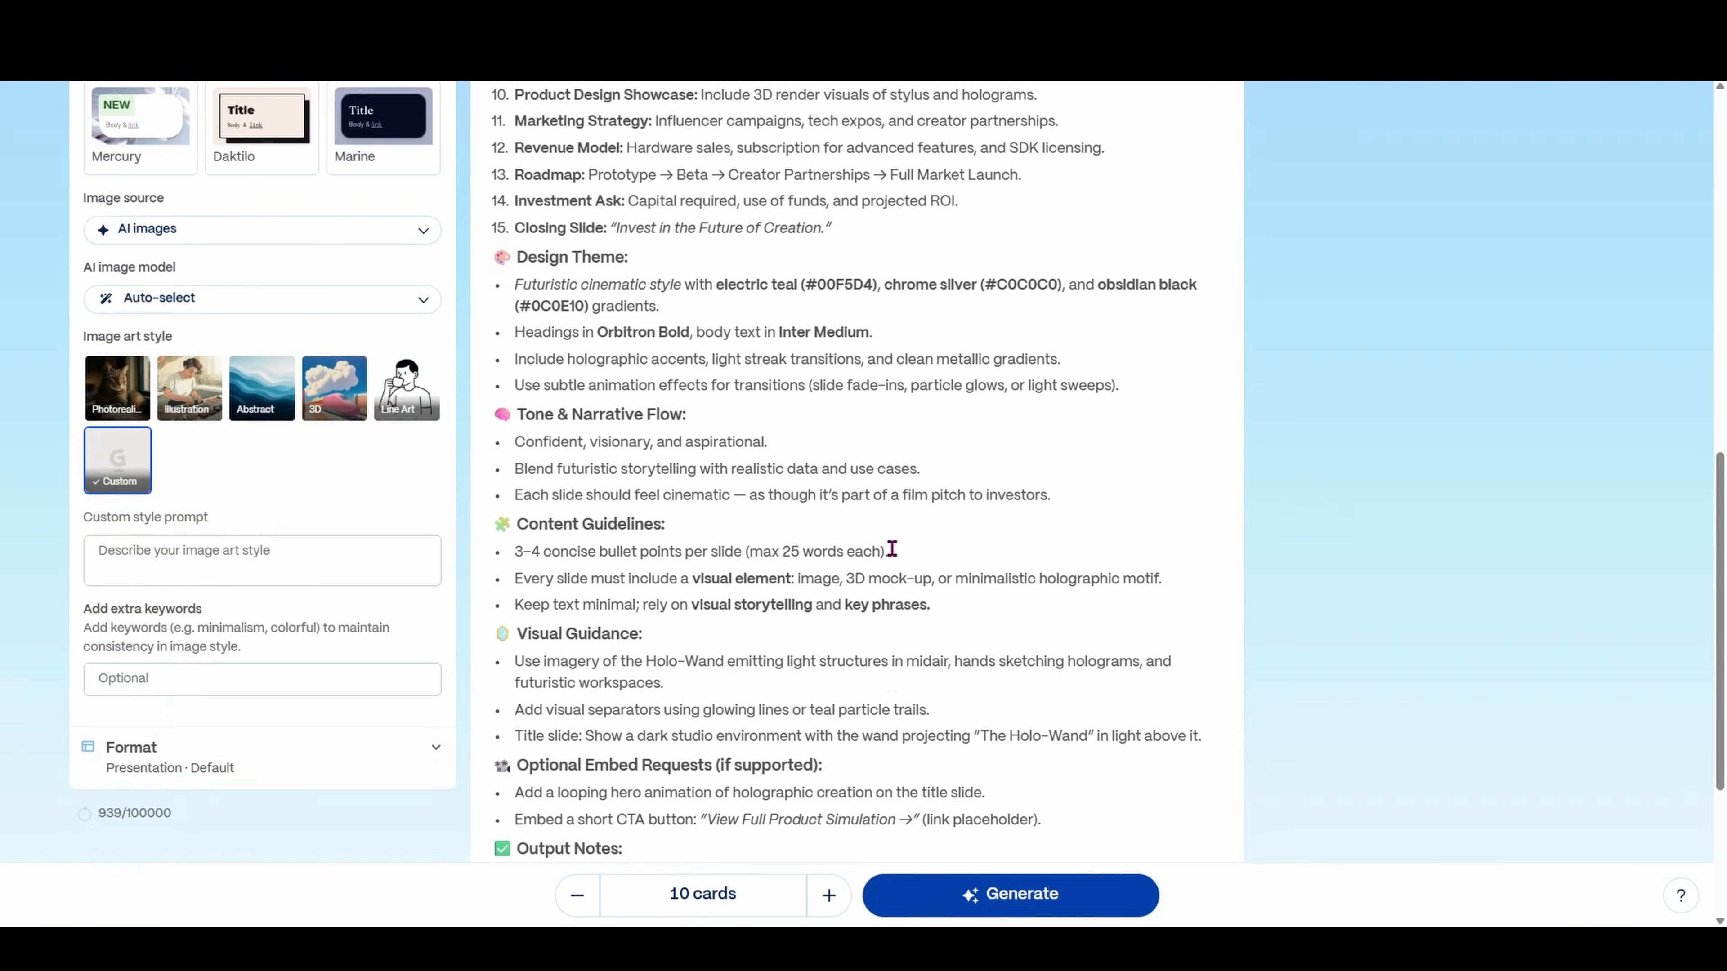
pyautogui.scroll(20, 890, 549)
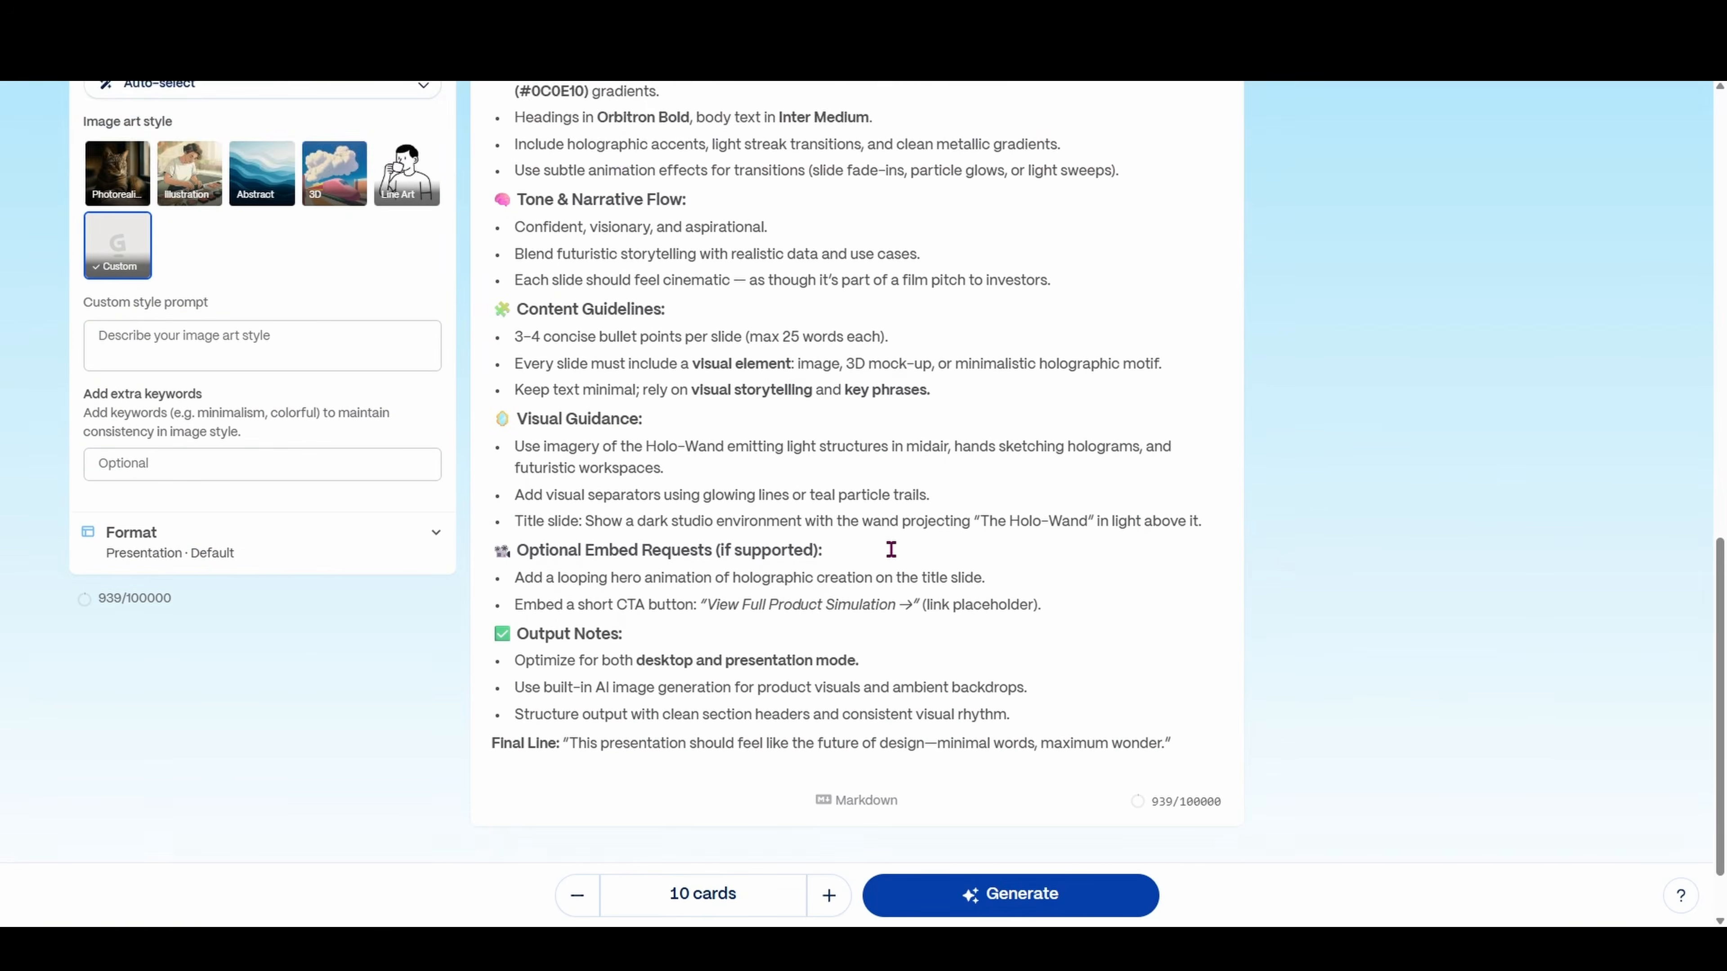
pyautogui.click(929, 215)
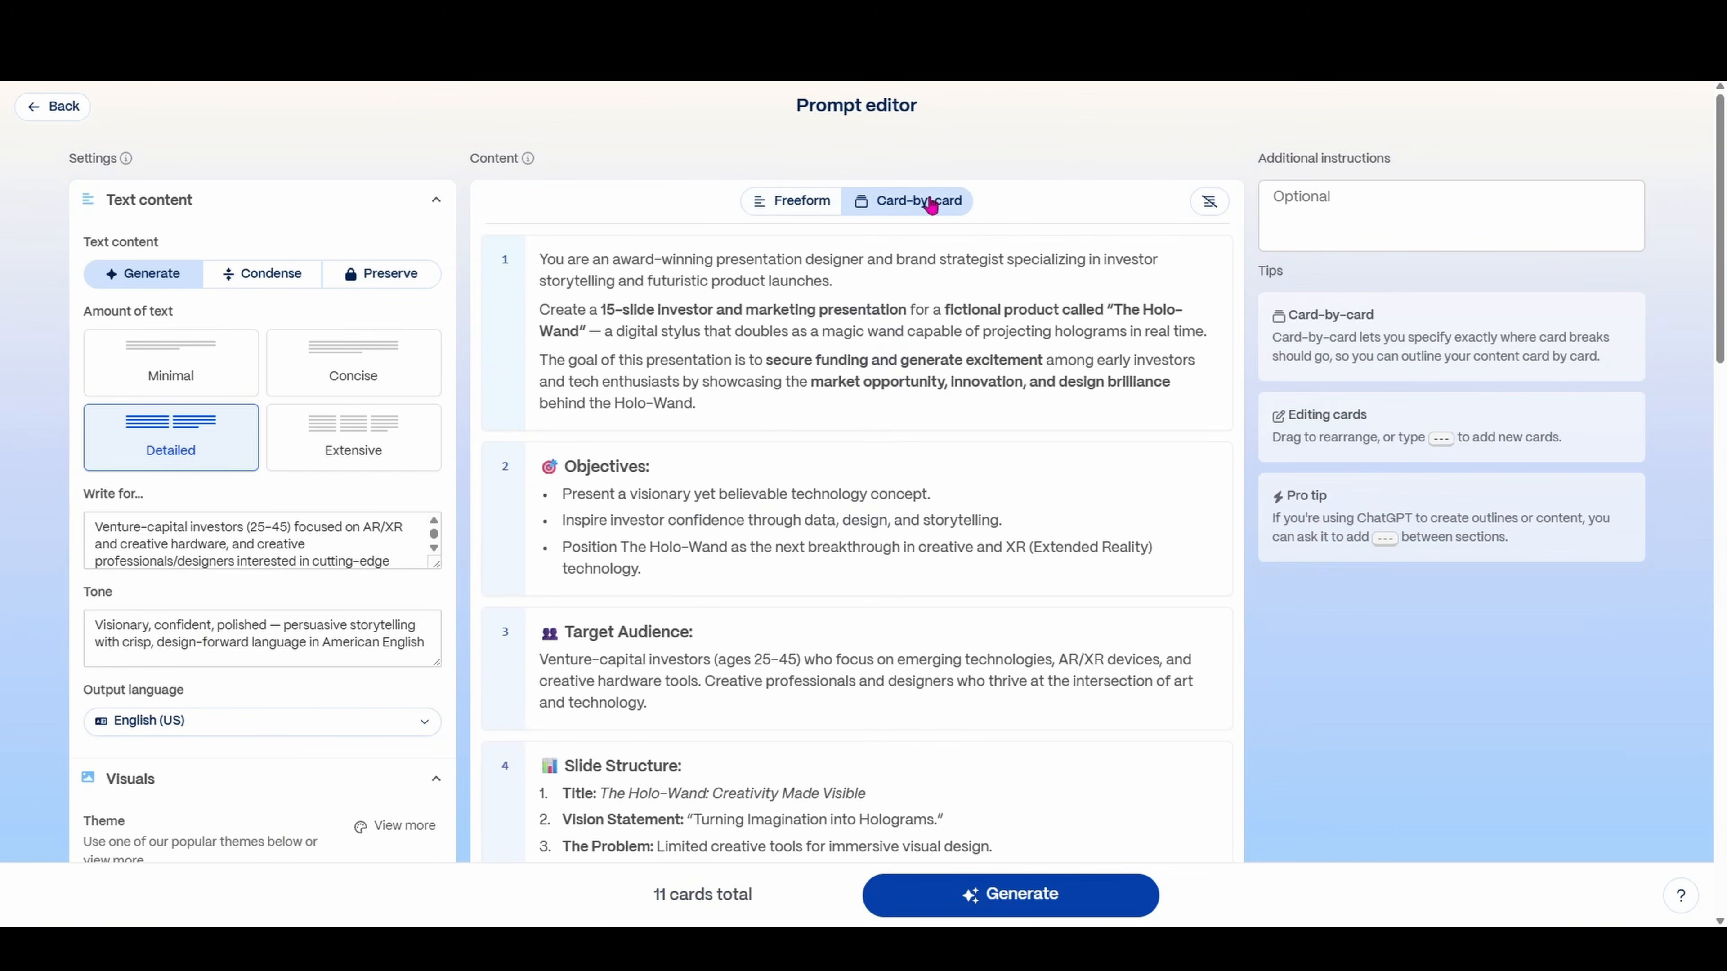
pyautogui.click(803, 203)
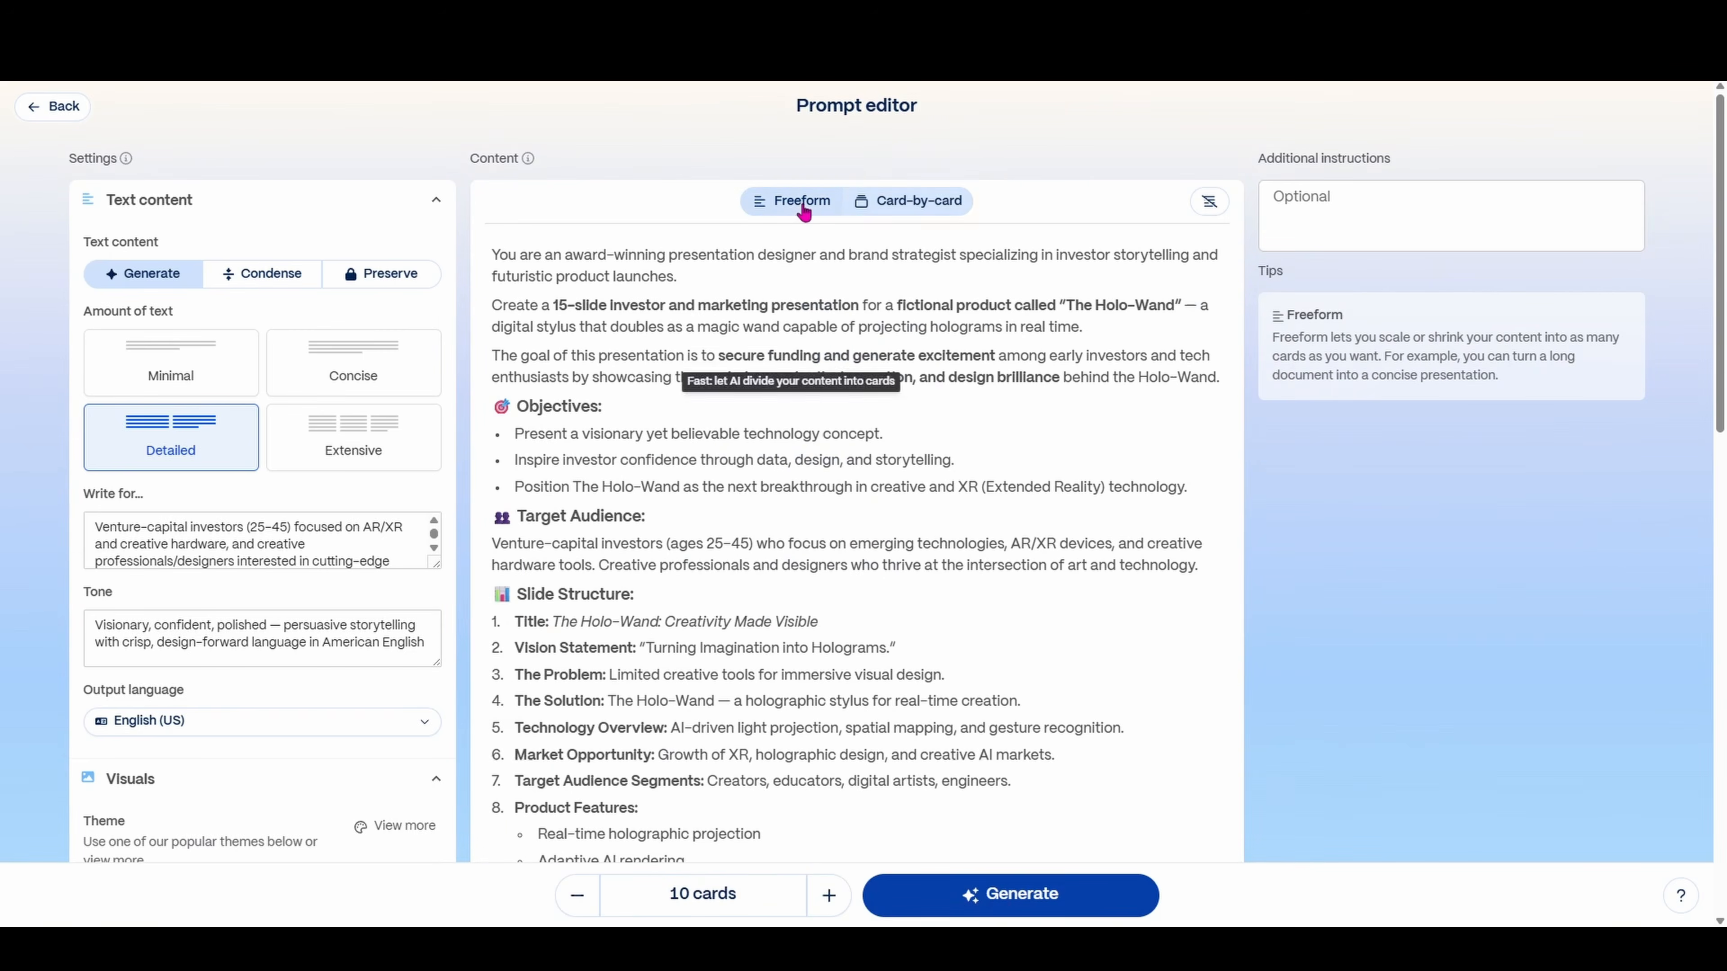
pyautogui.click(910, 202)
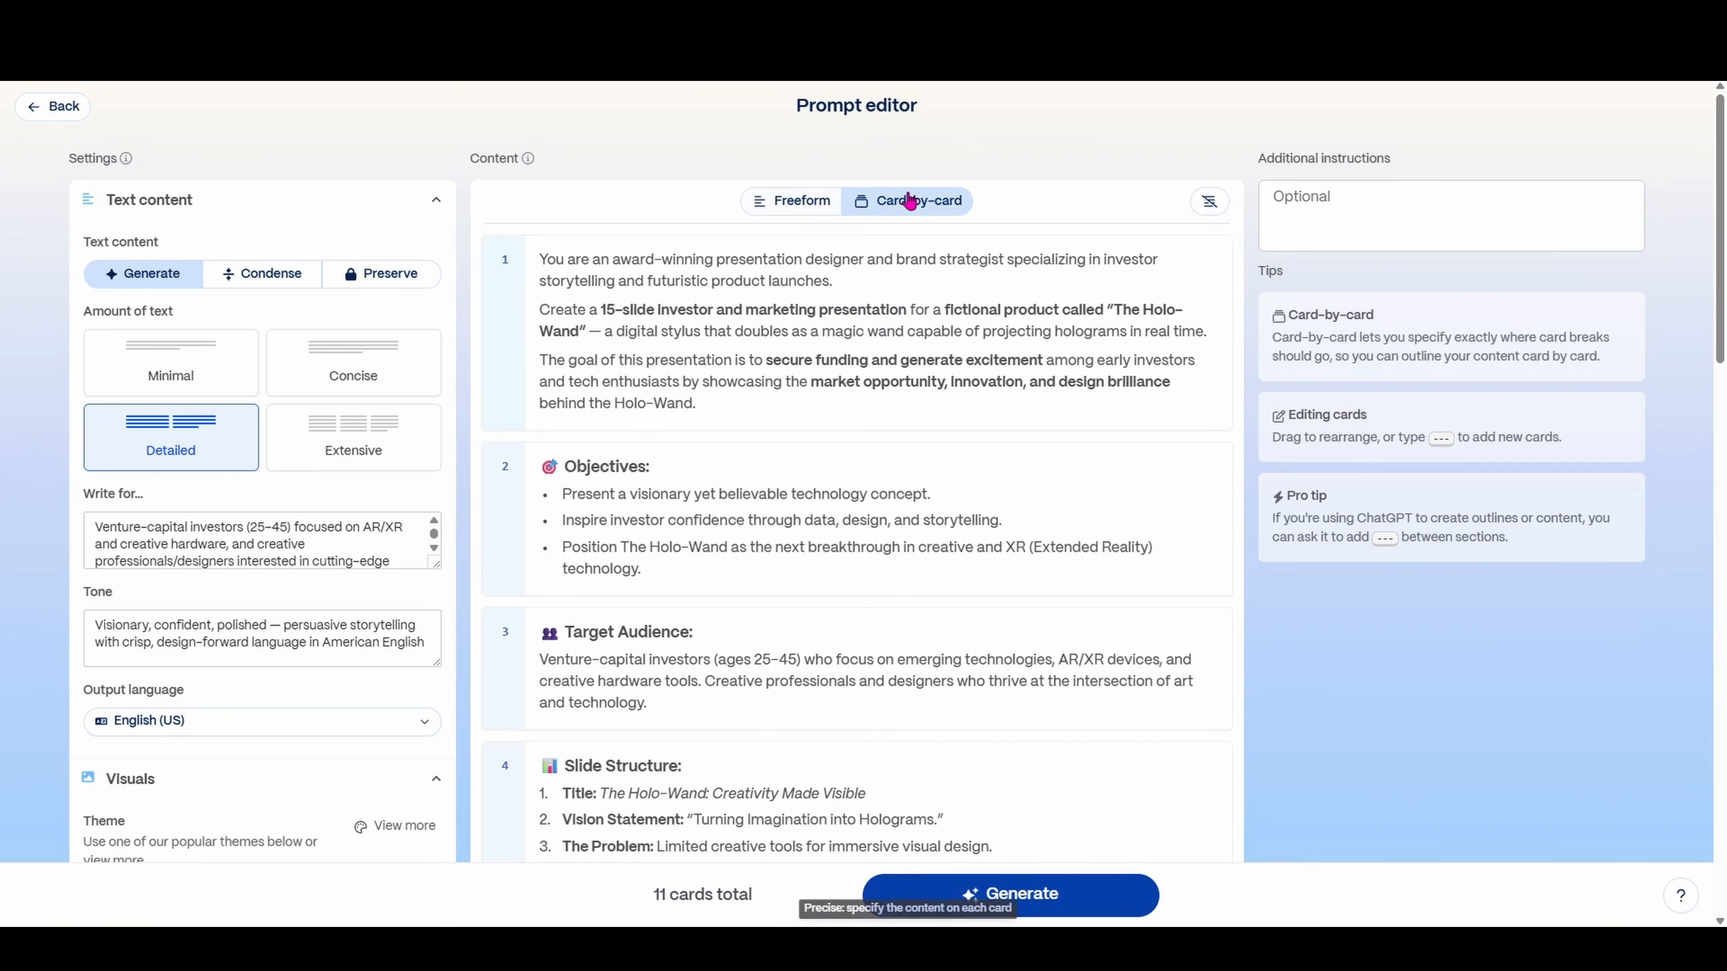
# Set the amount of text to Extensive and review the target audience description
pyautogui.click(343, 460)
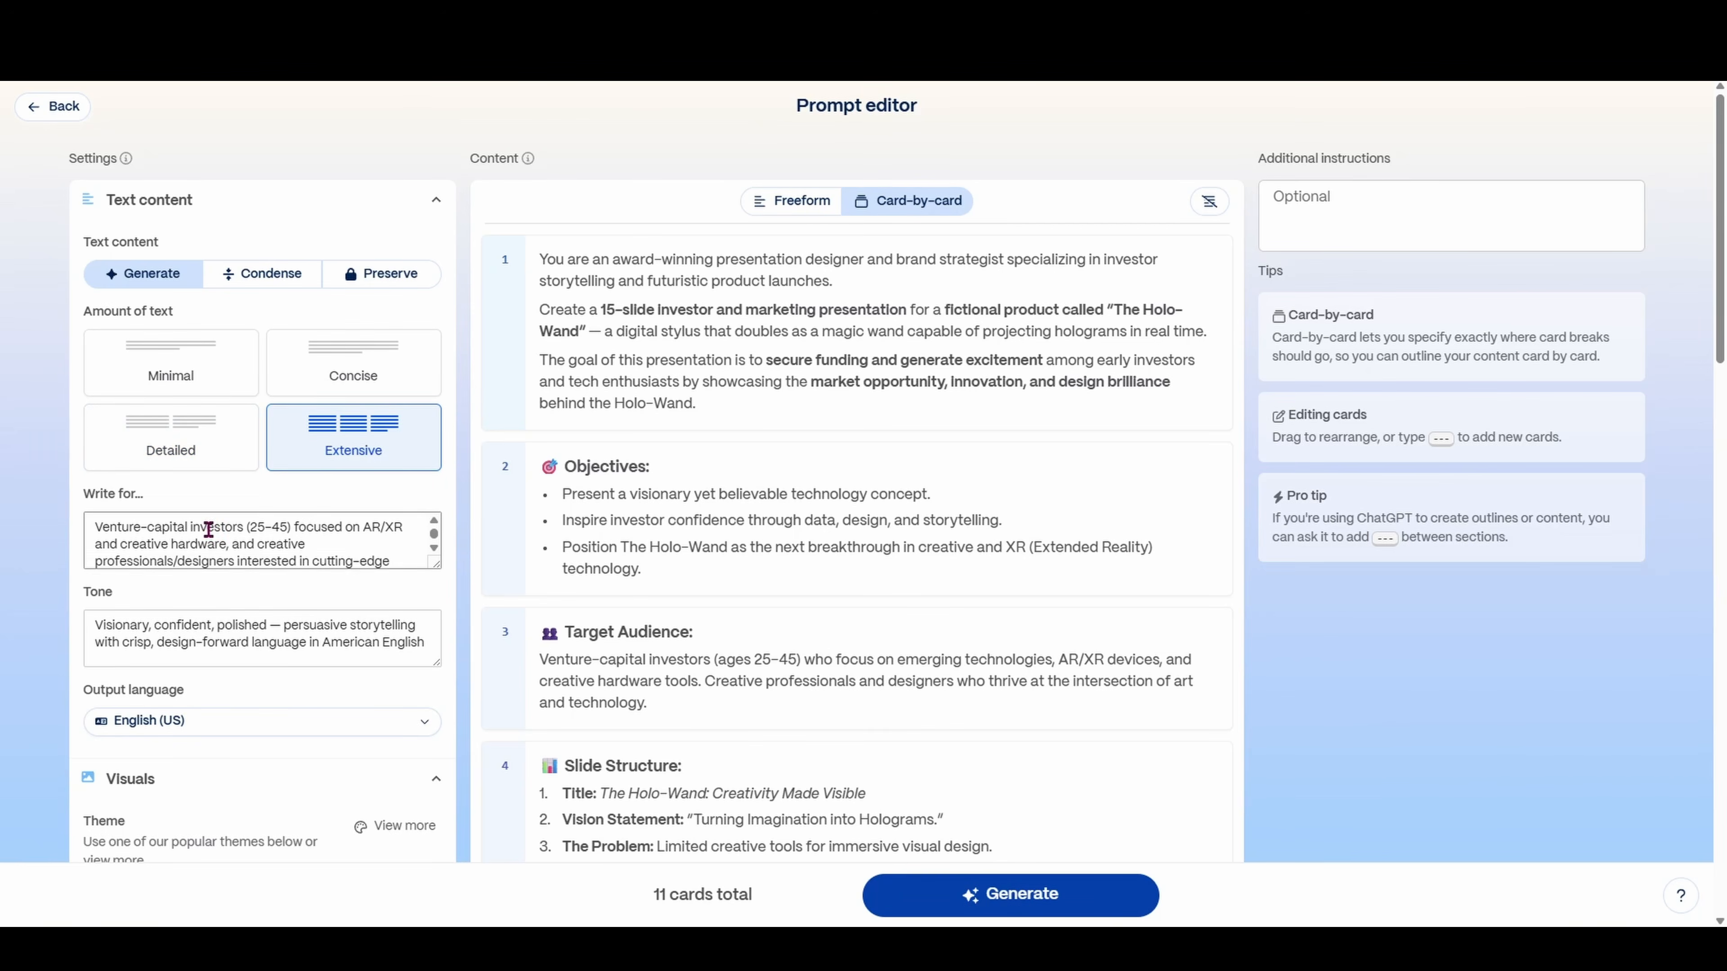
pyautogui.scroll(-1, 193, 530)
pyautogui.scroll(2, 205, 544)
pyautogui.scroll(-2, 209, 537)
pyautogui.scroll(-3, 248, 625)
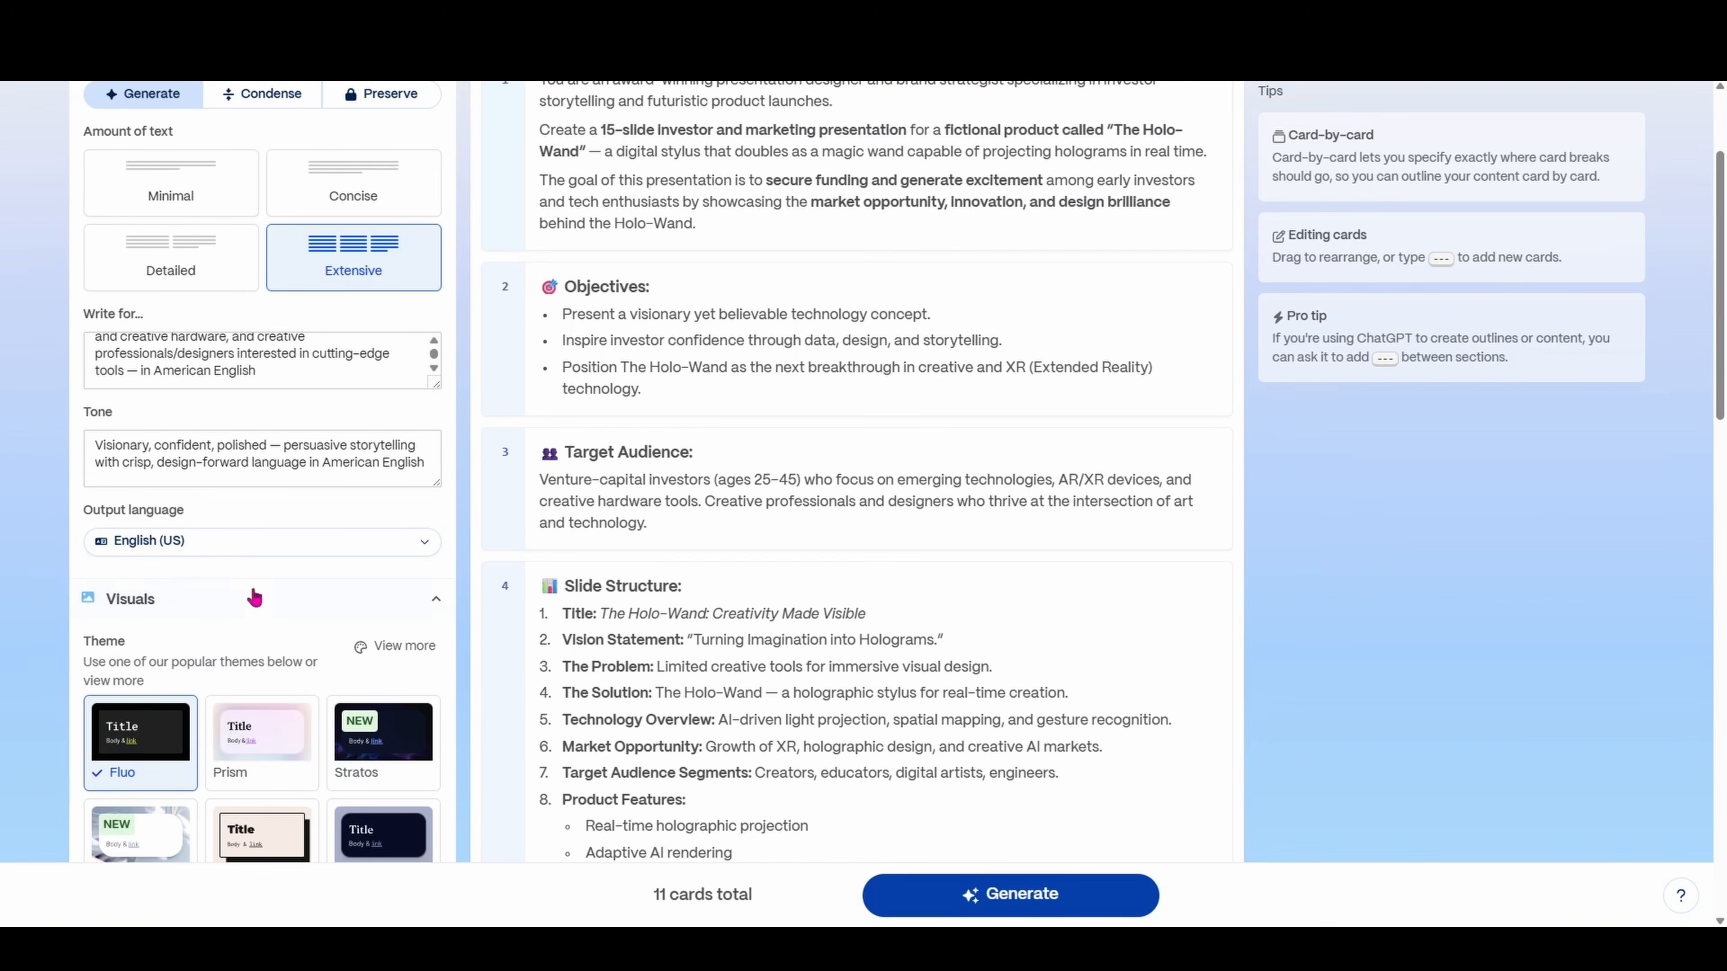
# Browse the available output languages and close the list without choosing another one
pyautogui.click(266, 549)
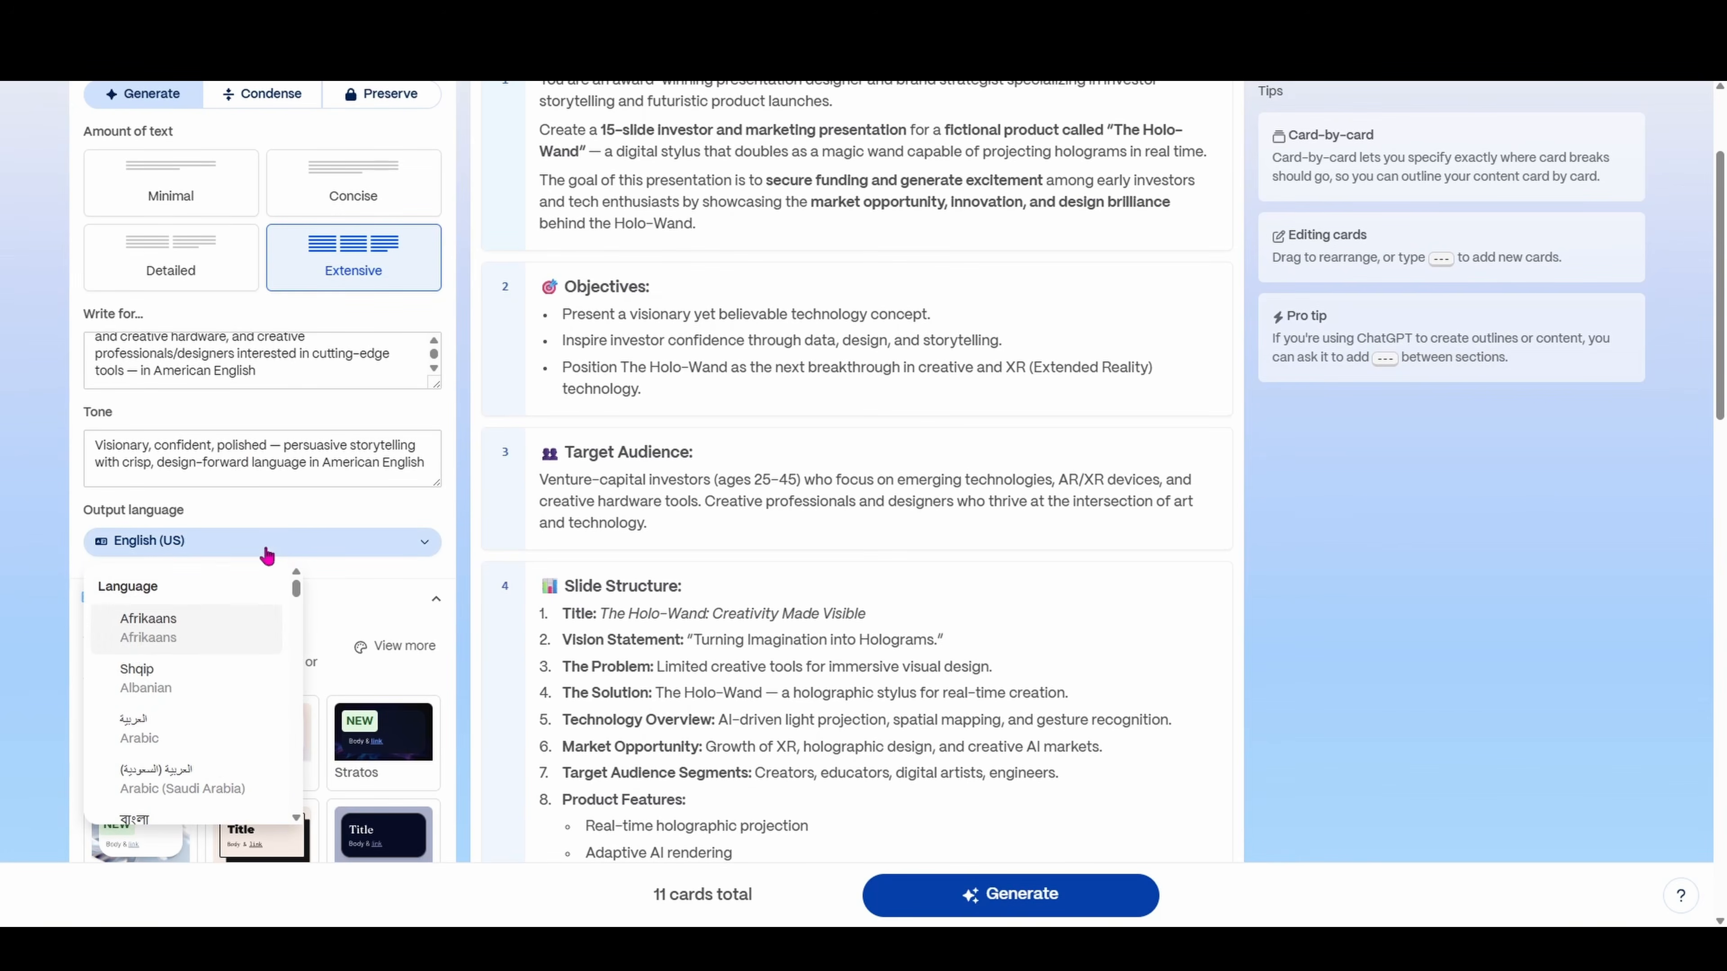
pyautogui.scroll(-3, 225, 708)
pyautogui.scroll(-10, 223, 705)
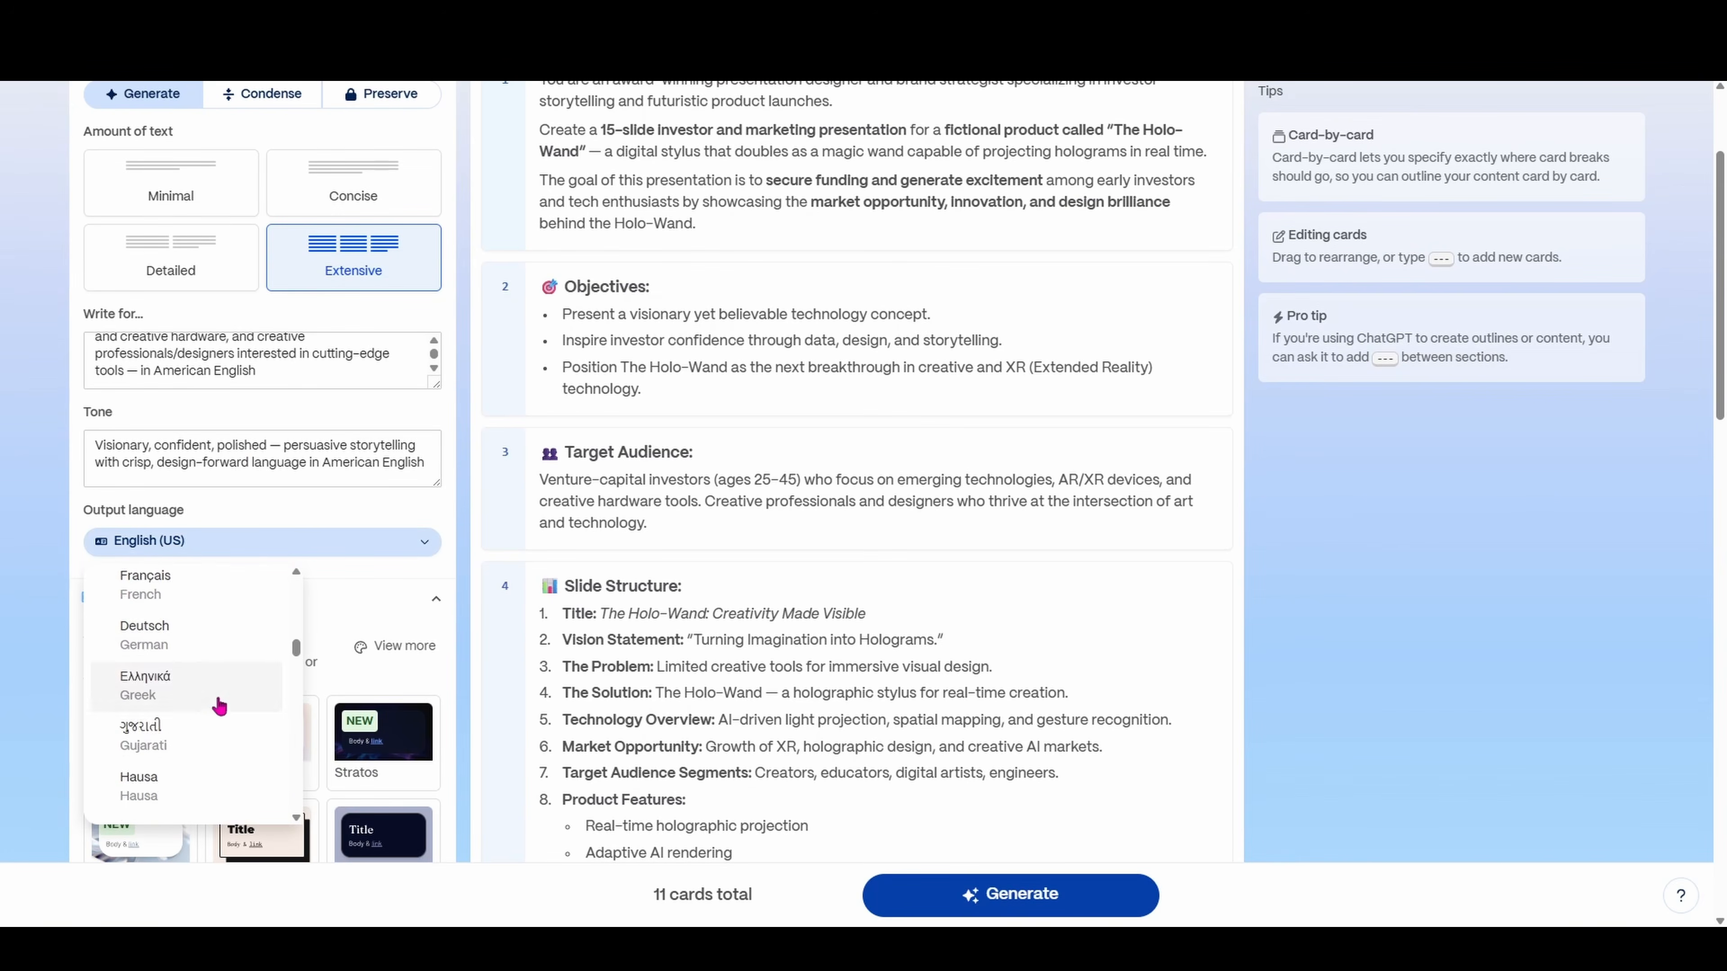
pyautogui.scroll(10, 204, 697)
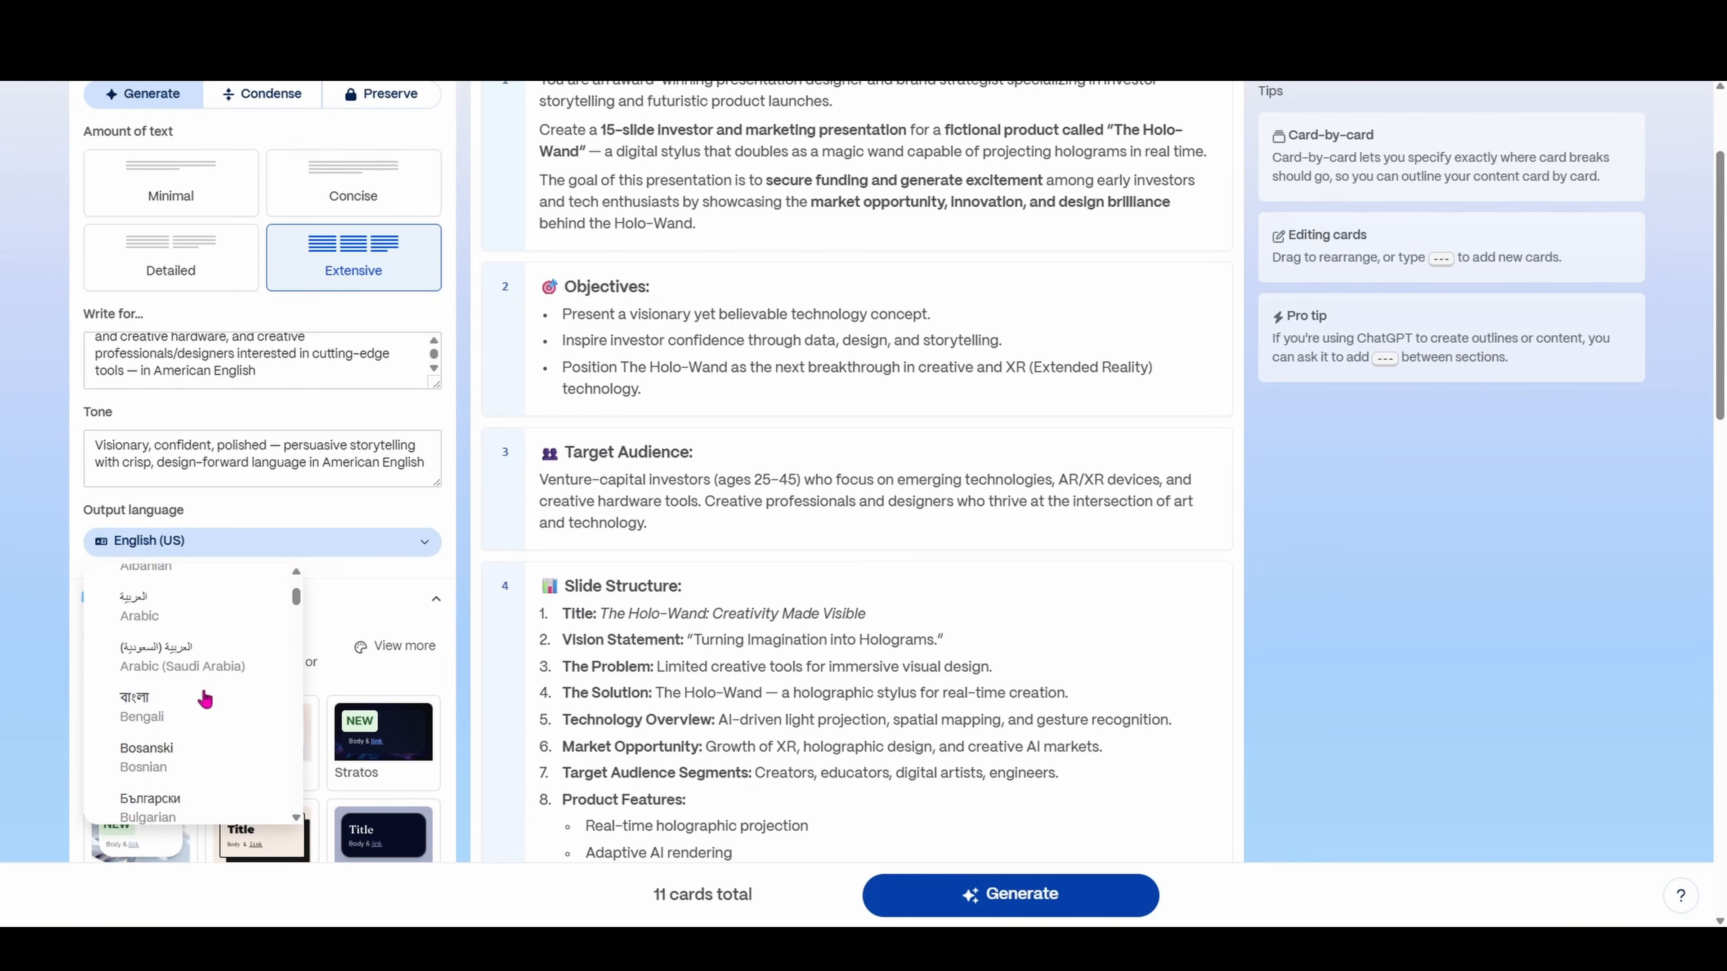
pyautogui.click(342, 518)
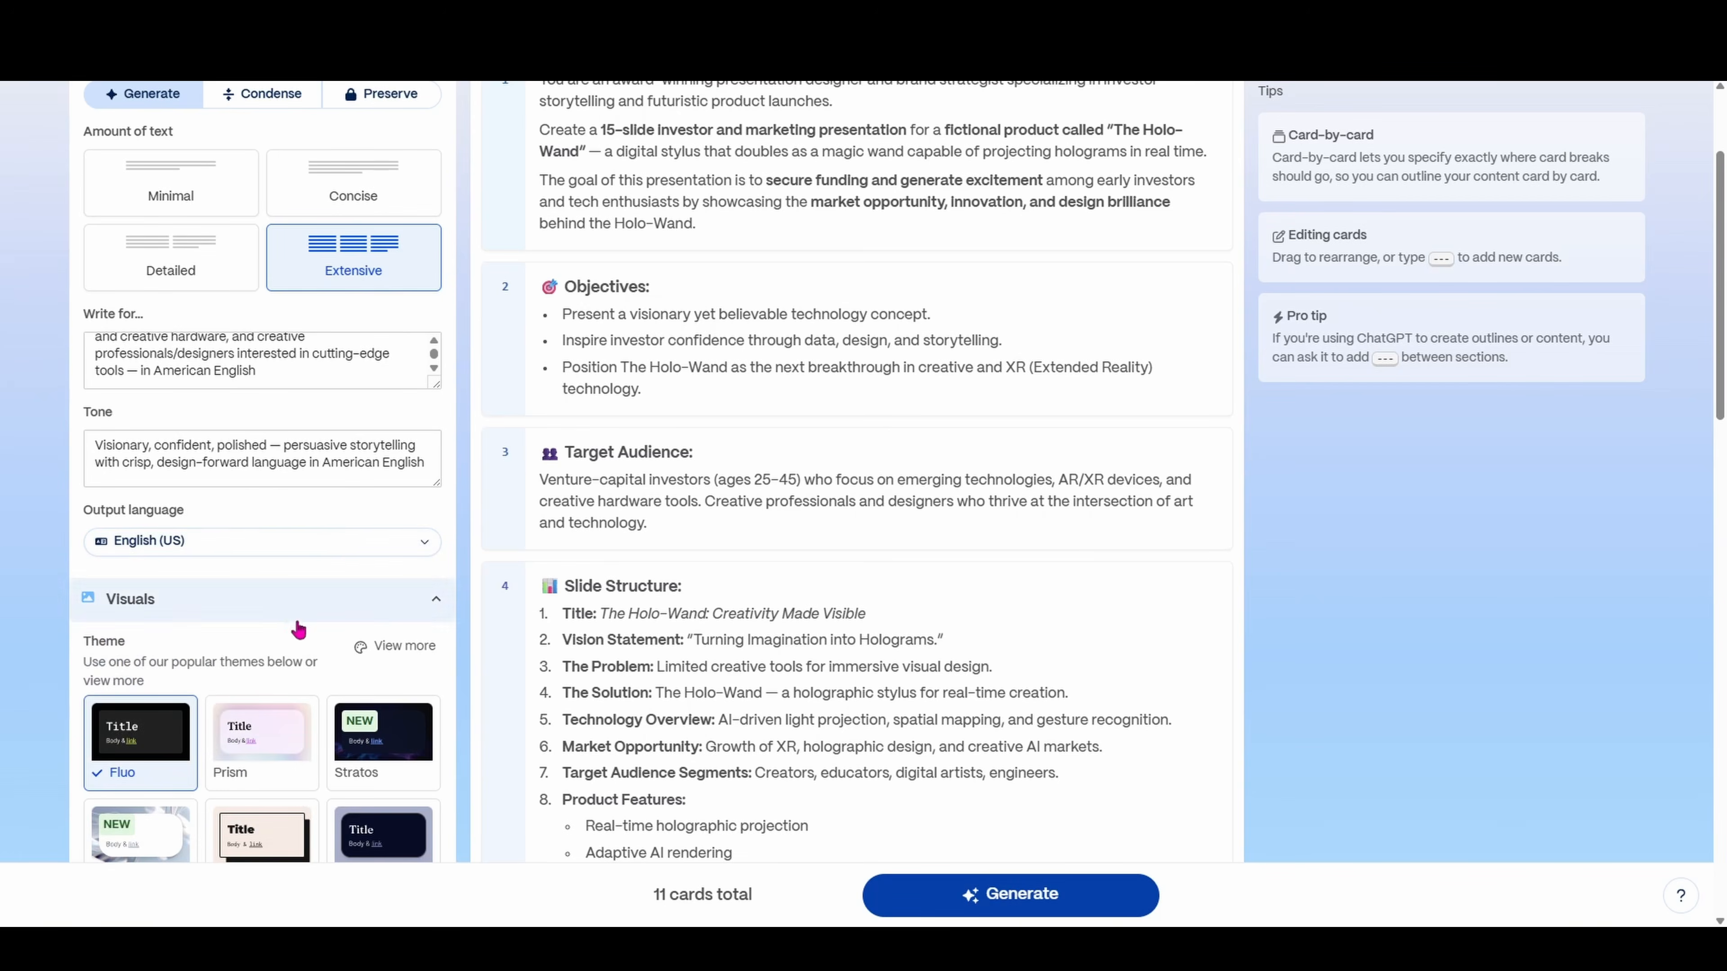
# Enter a custom image style prompt beginning "high-tech cyberpunk" for the AI images
pyautogui.scroll(-10, 207, 556)
pyautogui.click(207, 557)
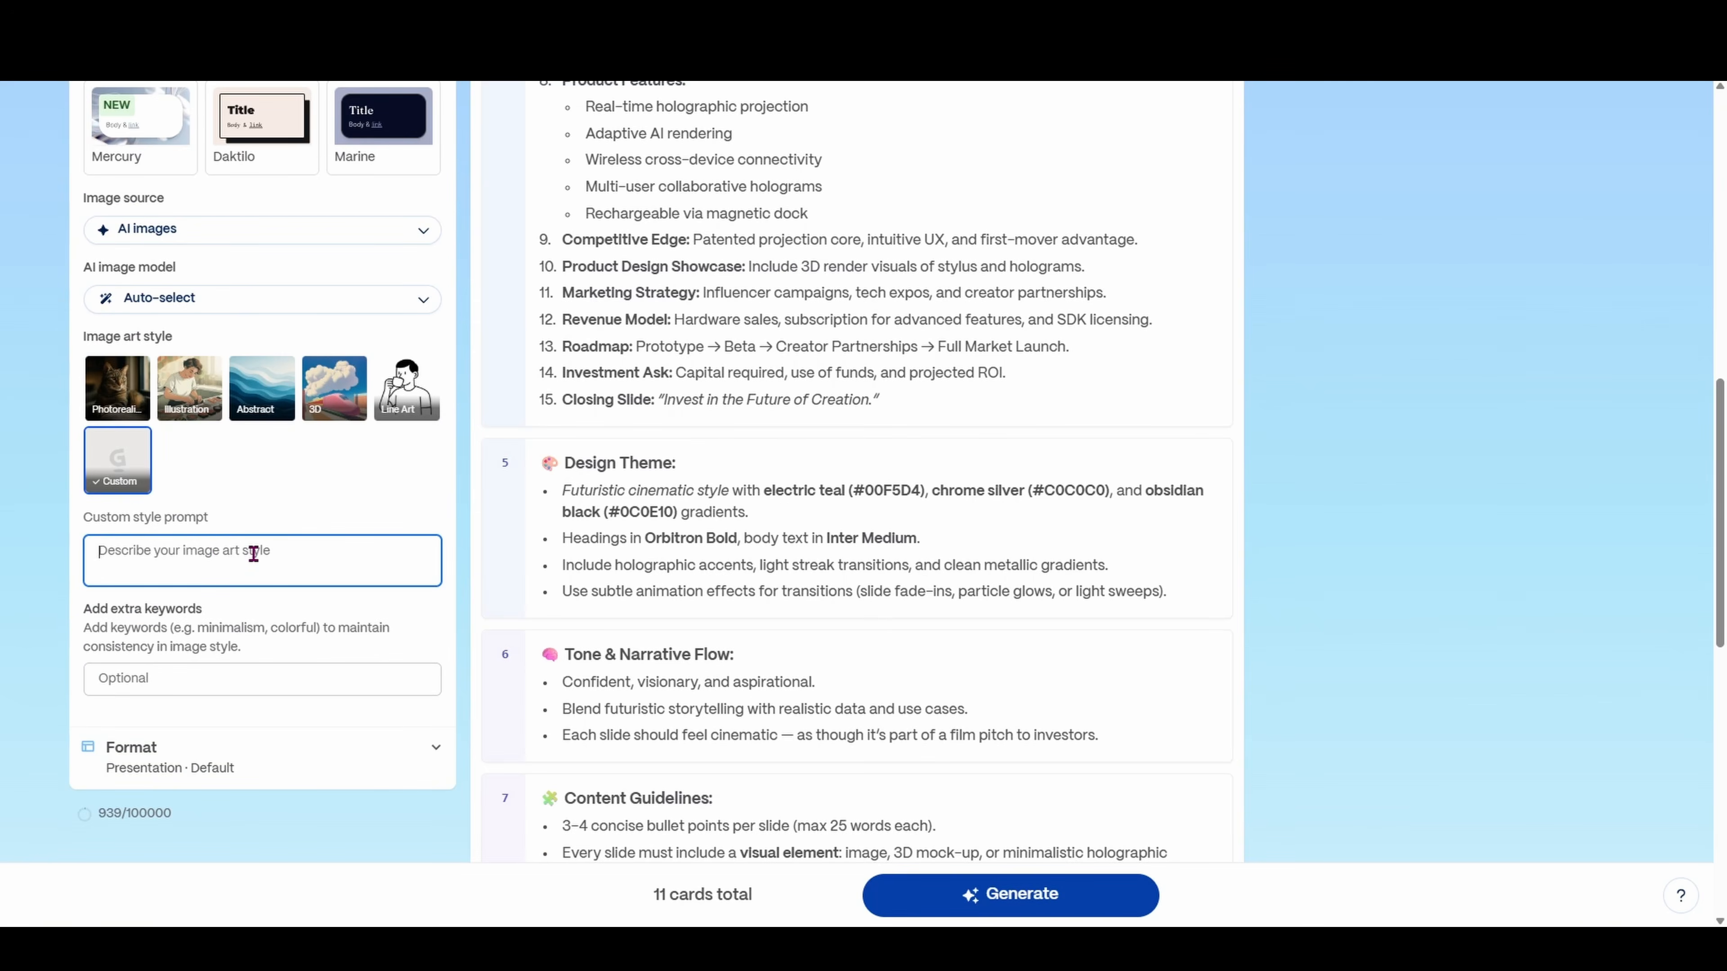
pyautogui.write('h')
pyautogui.write('igh-tech cyberpunk f')
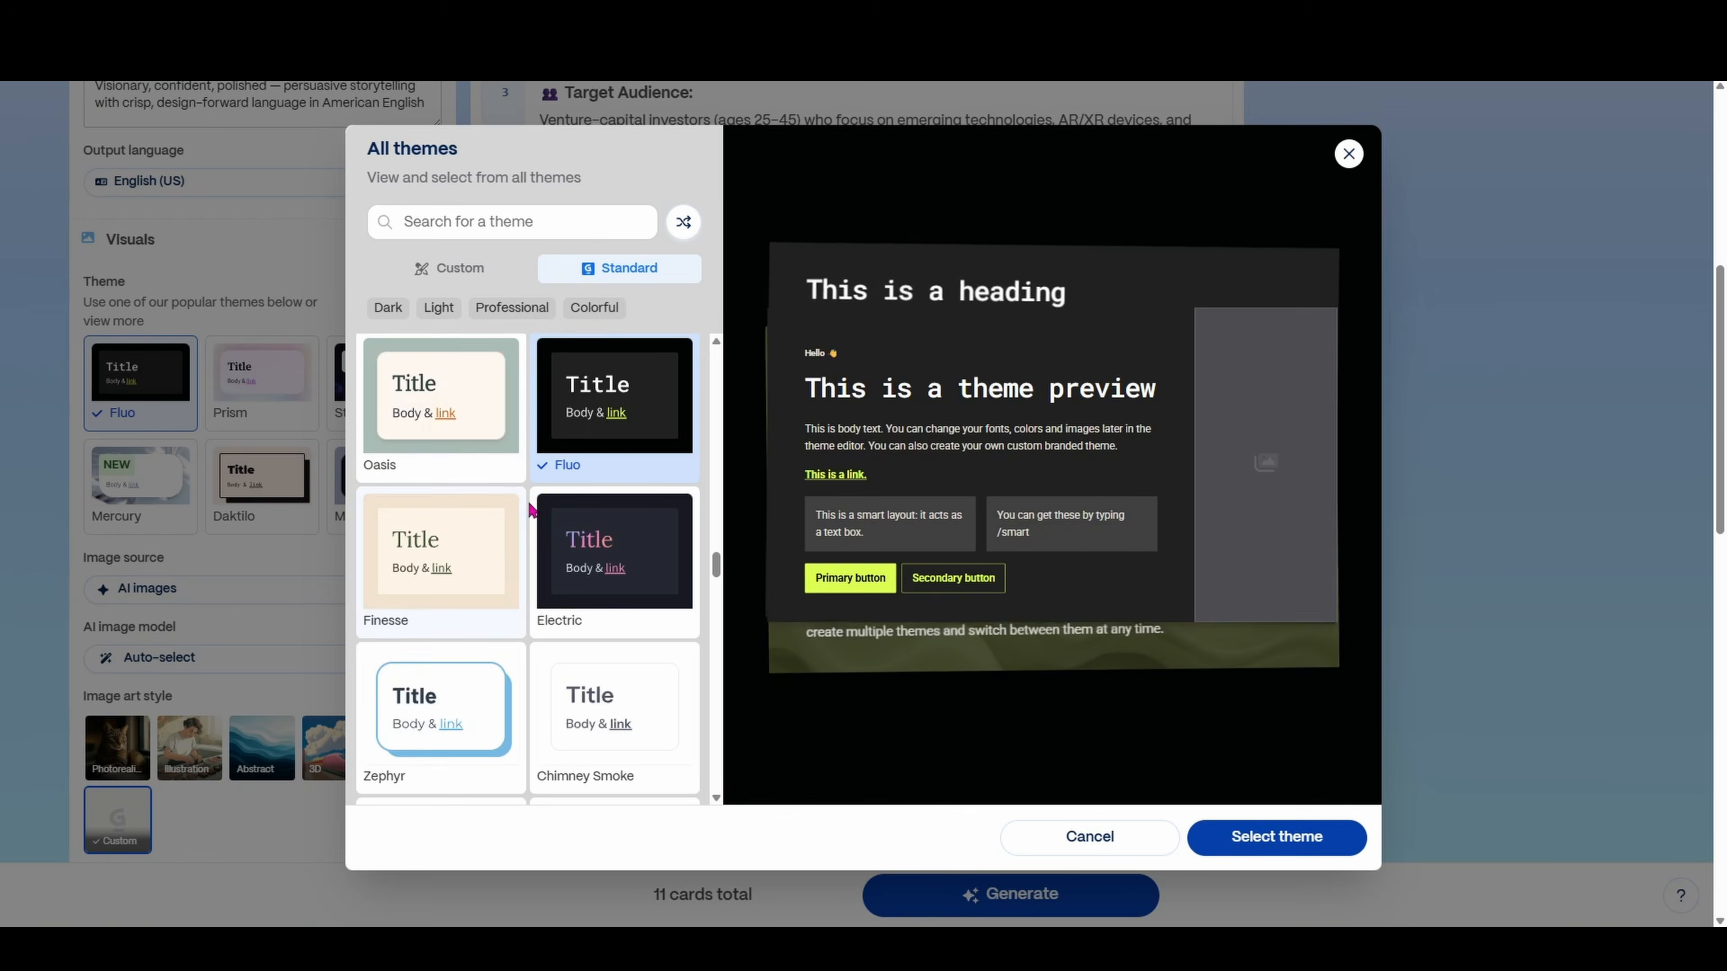
# Pick the Electric theme from the standard themes for the presentation
pyautogui.scroll(-2, 571, 586)
pyautogui.scroll(2, 585, 579)
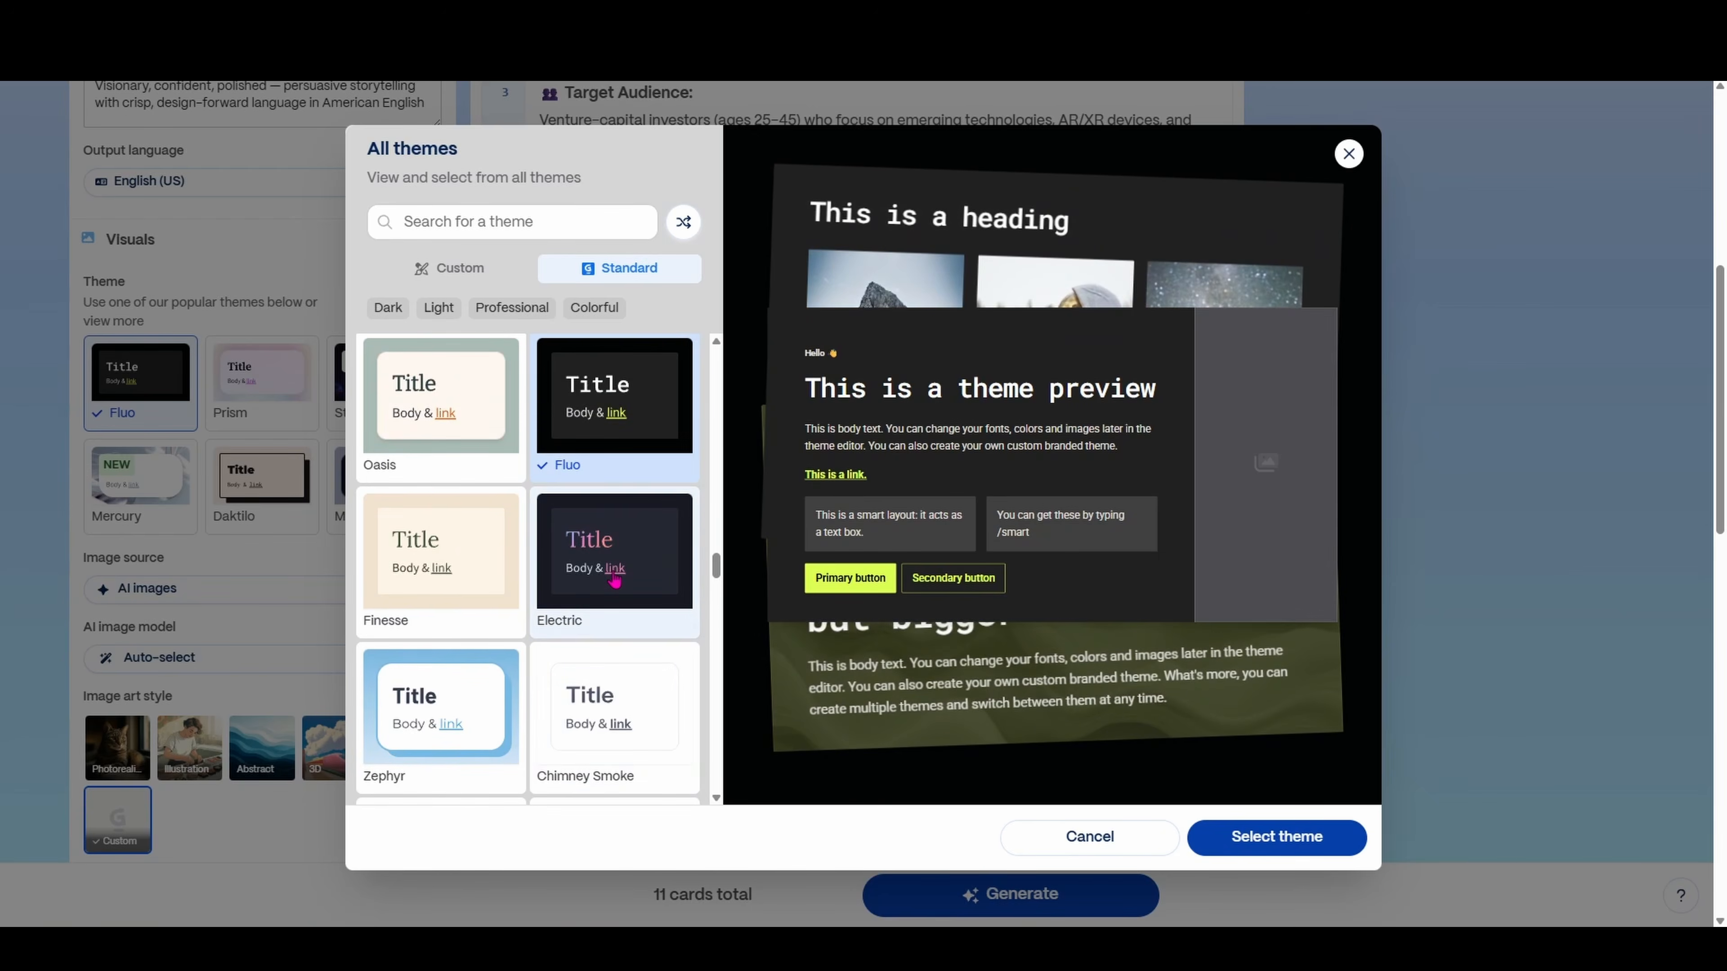
pyautogui.click(614, 578)
# Check the card-by-card sections, switch the content back to Freeform and set the presentation to 15 cards
pyautogui.click(694, 899)
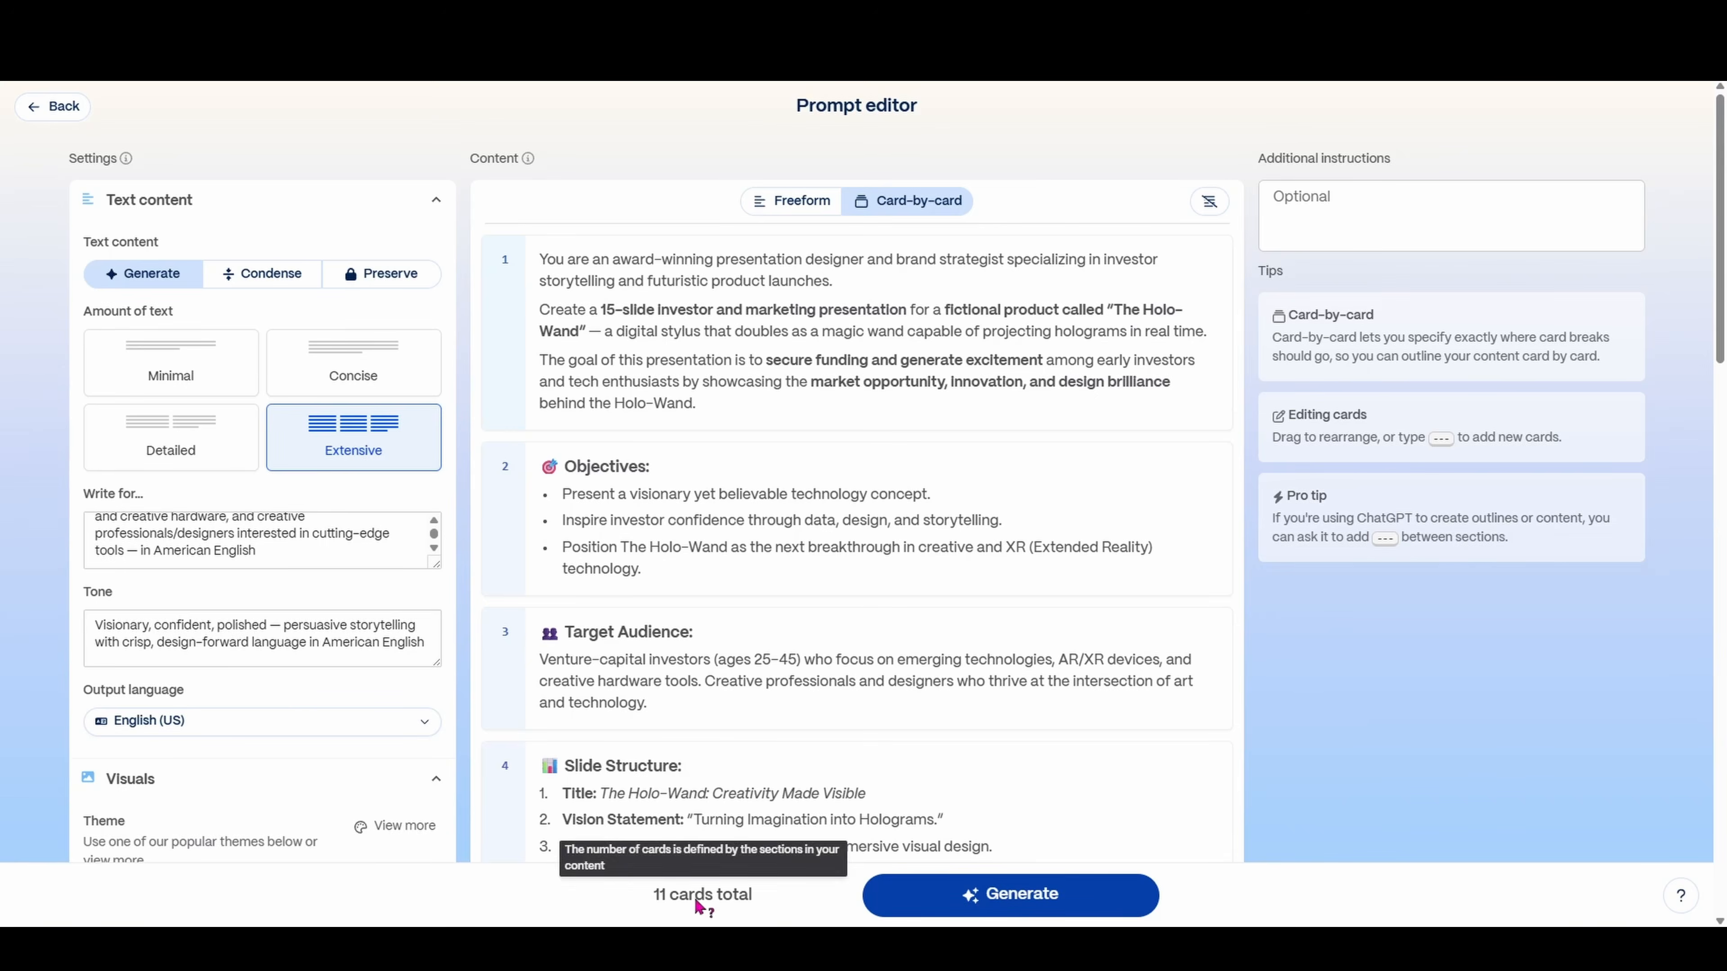
pyautogui.scroll(-4, 761, 620)
pyautogui.scroll(-10, 761, 619)
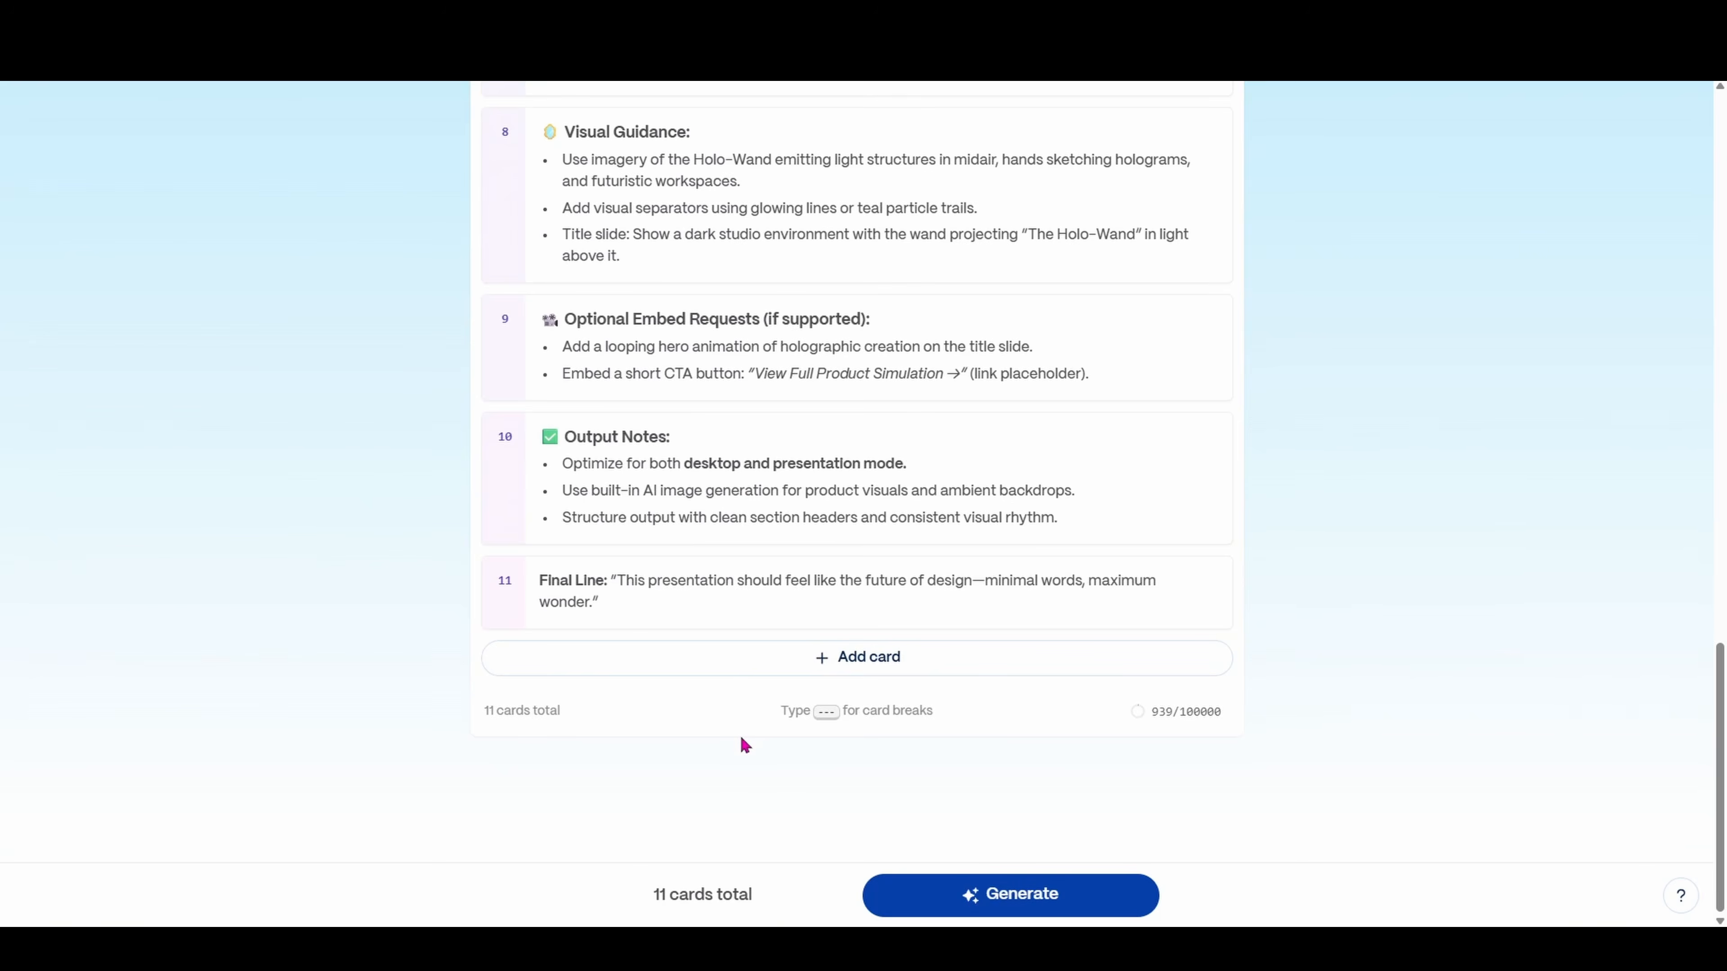
pyautogui.scroll(15, 759, 735)
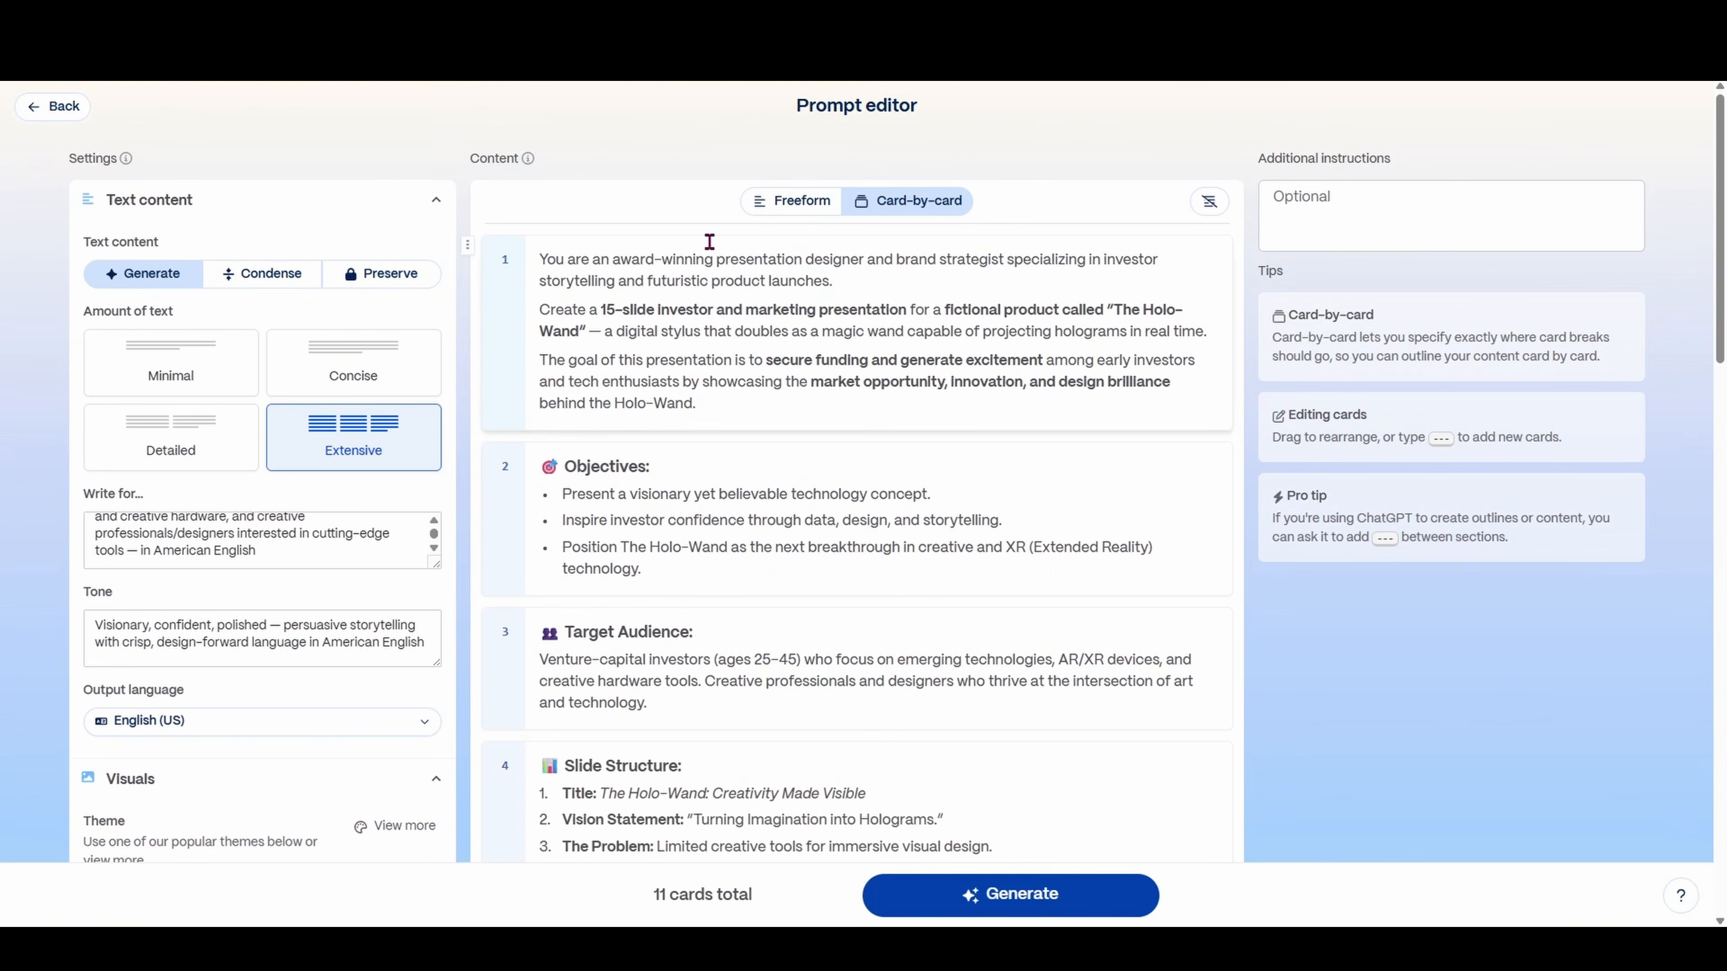
pyautogui.click(808, 205)
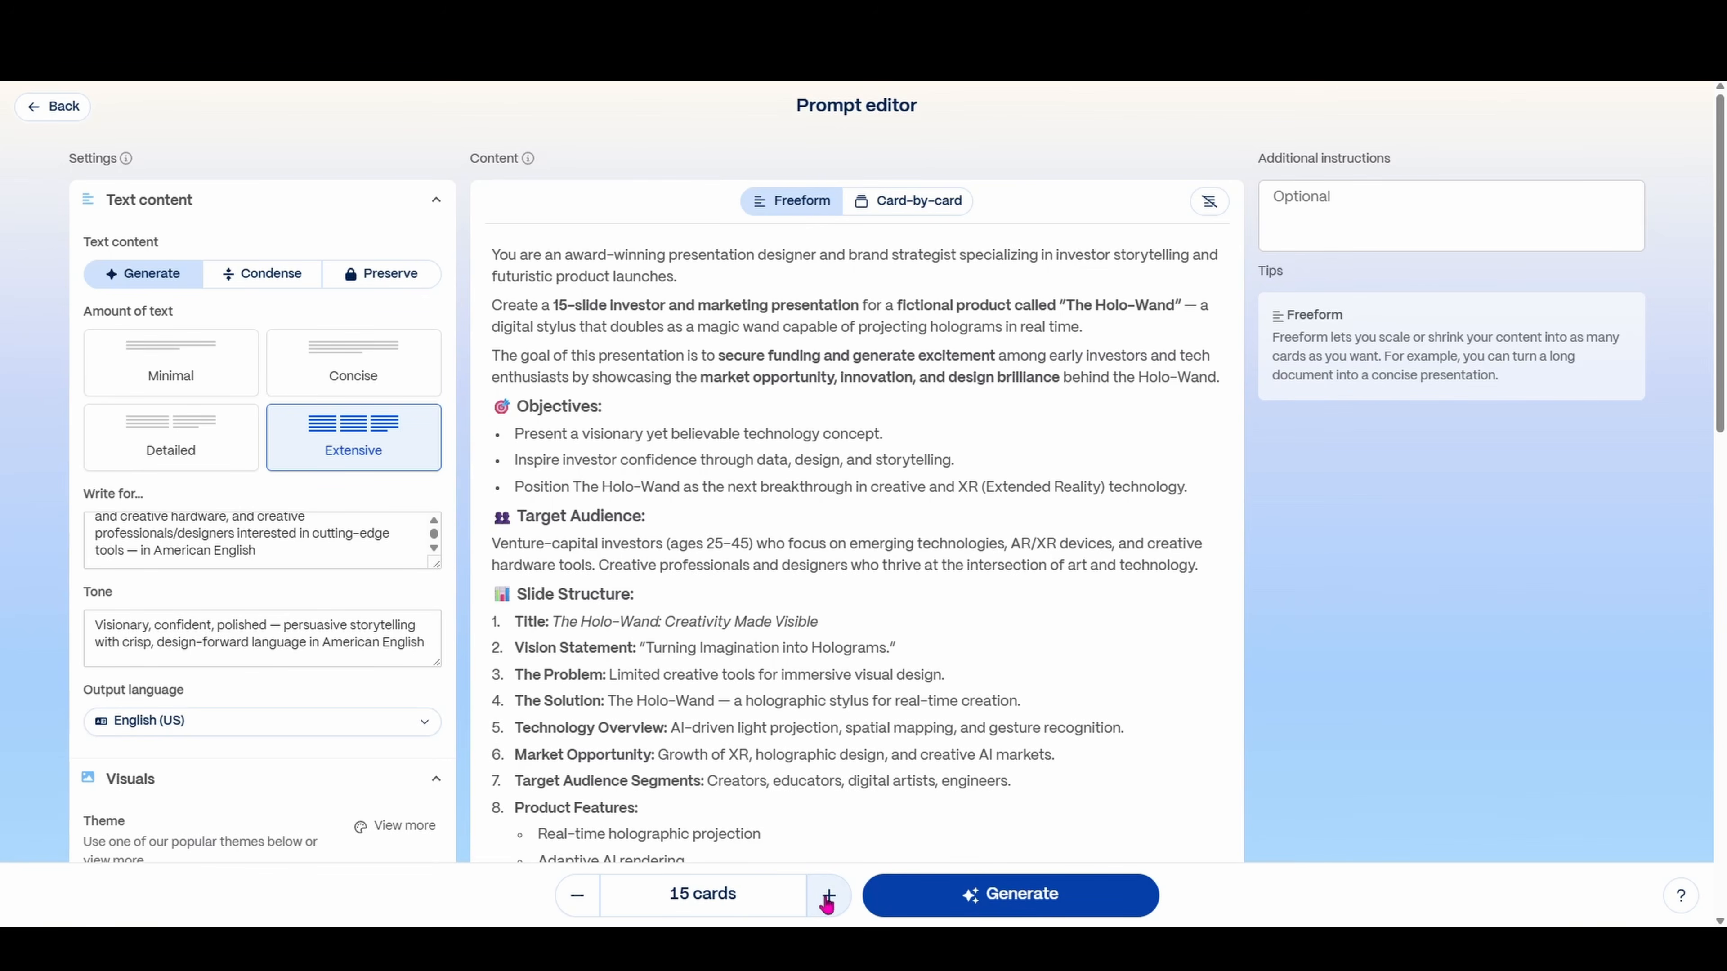
# Generate the 15-card Holo-Wand presentation from the prompt and follow the cards until generation finishes
pyautogui.click(1020, 898)
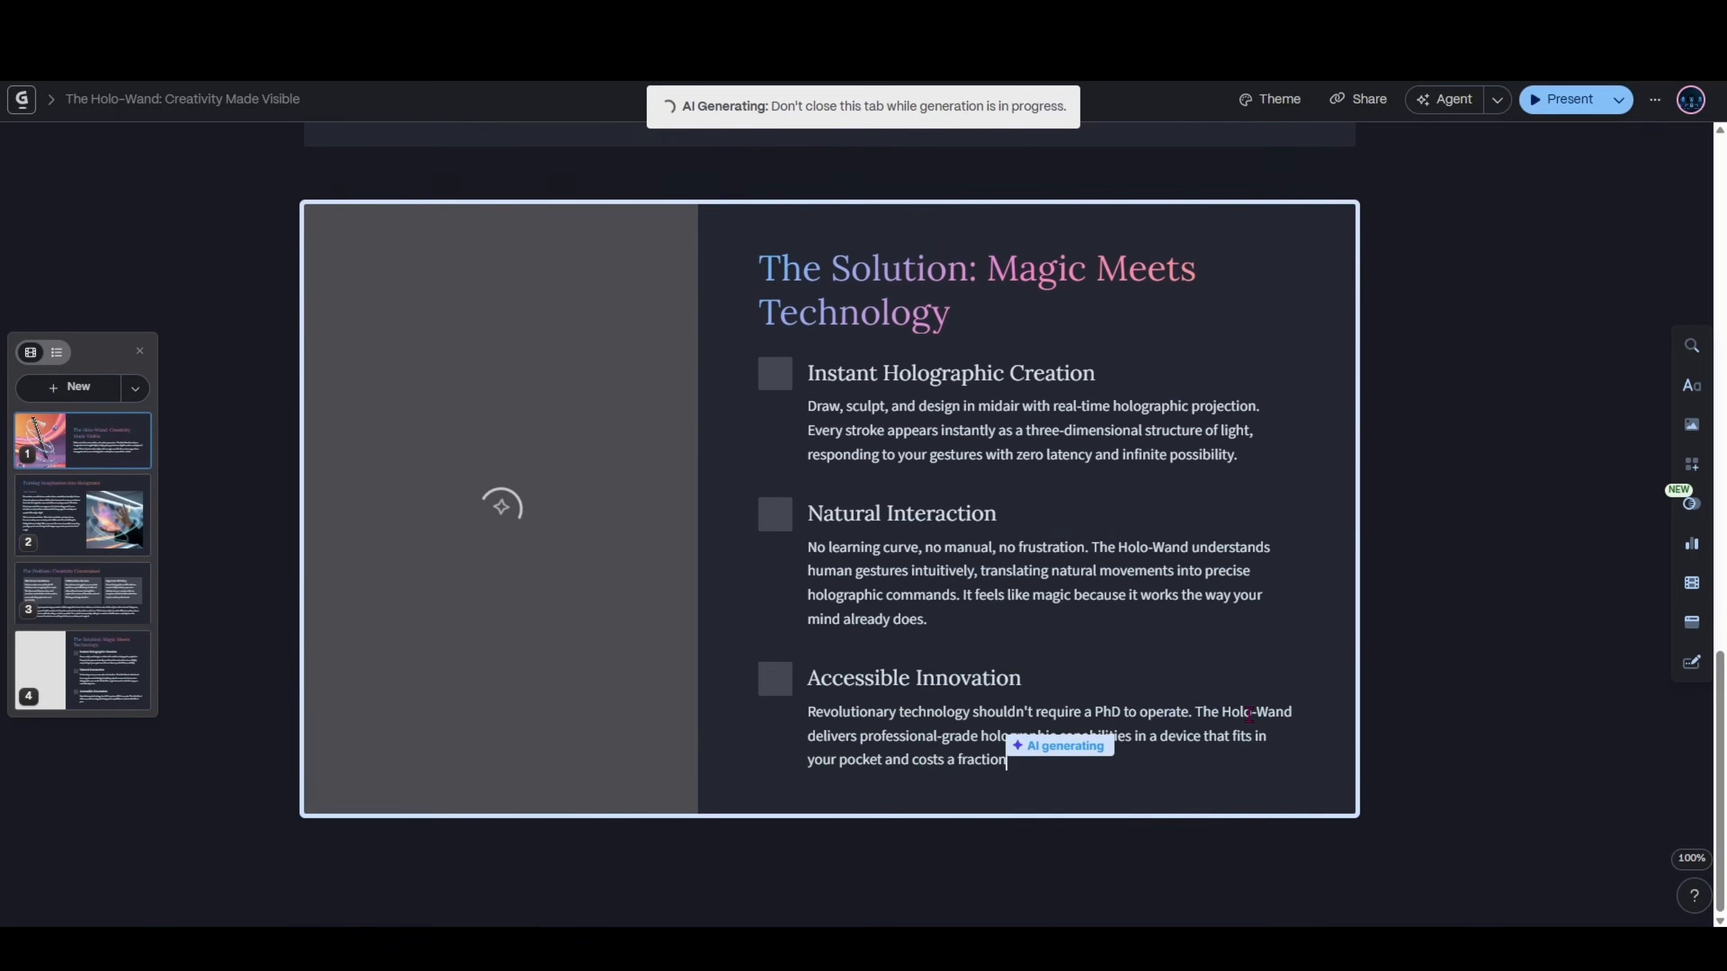
pyautogui.scroll(13, 1317, 669)
pyautogui.scroll(8, 1312, 670)
pyautogui.scroll(-20, 1311, 670)
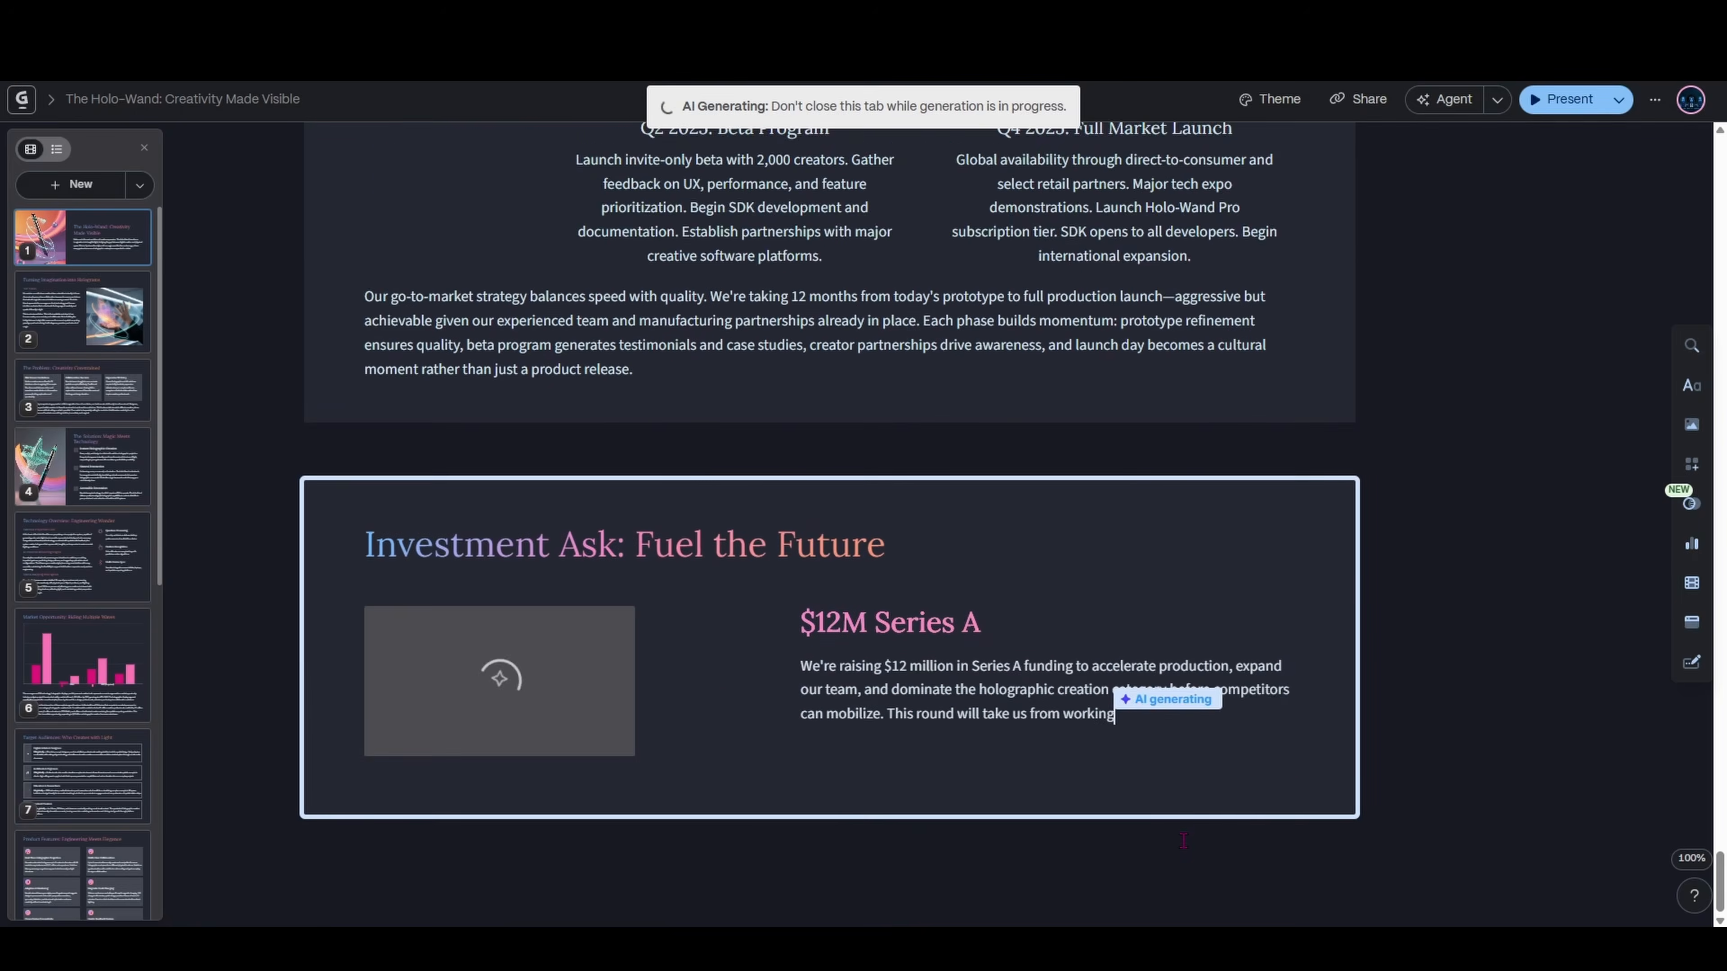
pyautogui.scroll(15, 1081, 417)
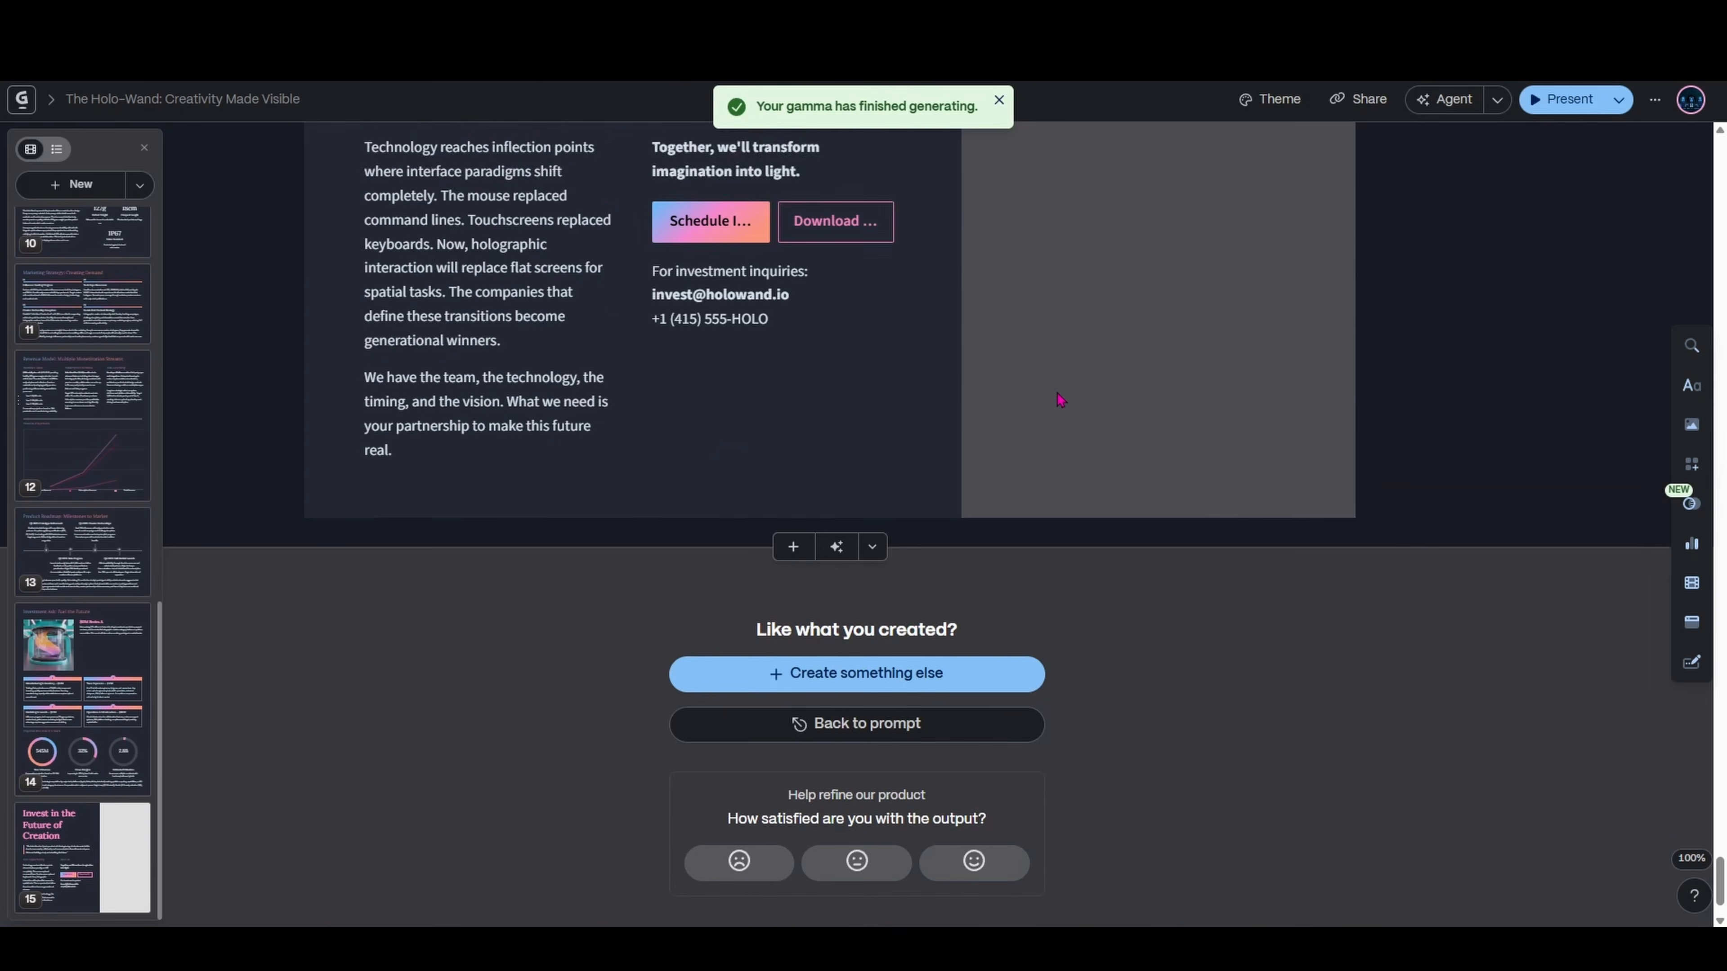
# Skim the generated deck backwards from the closing investment card to the title card
pyautogui.scroll(20, 1083, 437)
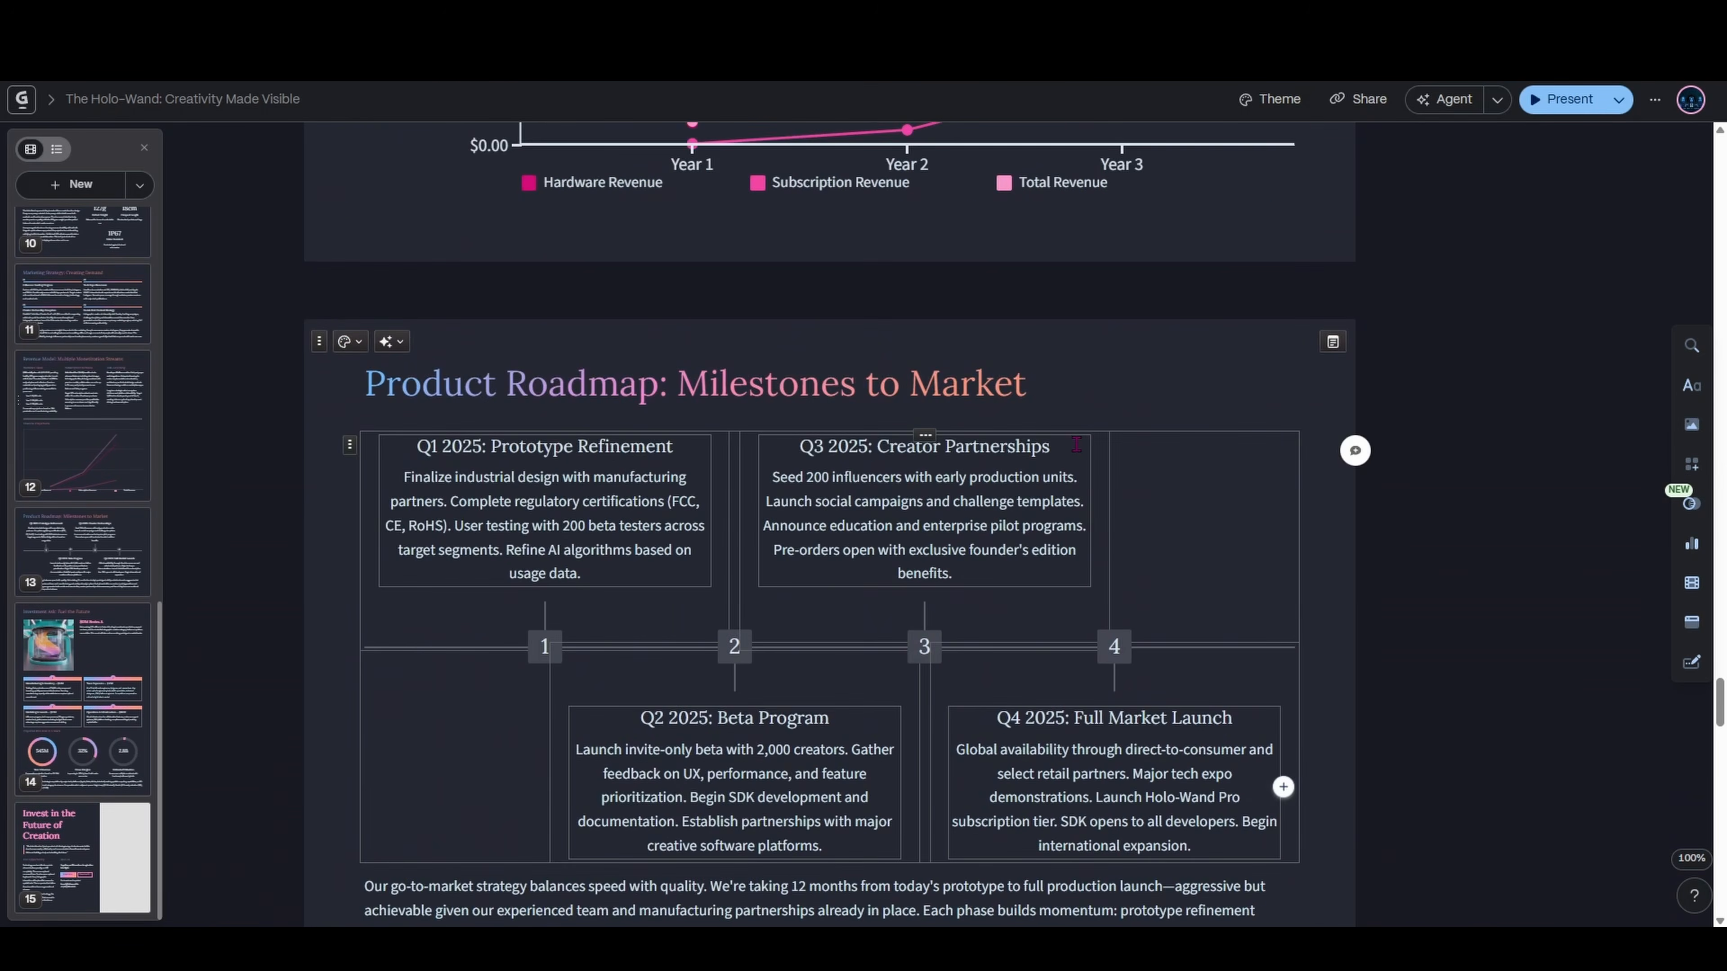
pyautogui.scroll(20, 1070, 449)
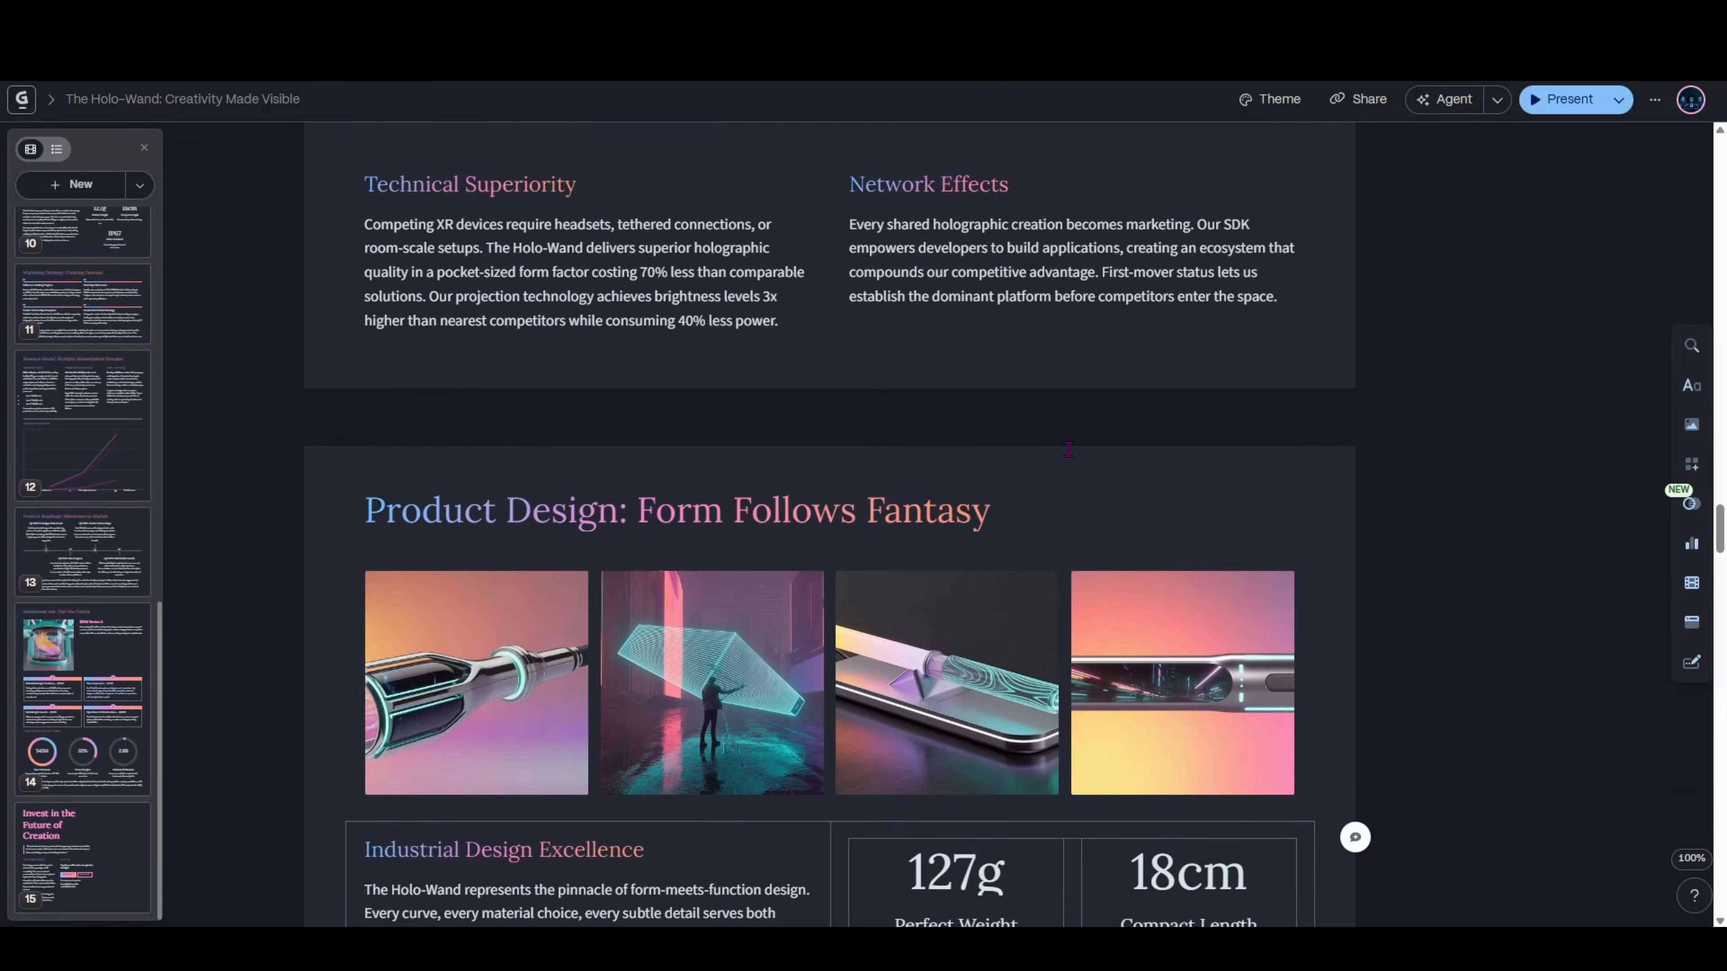
pyautogui.scroll(20, 1071, 466)
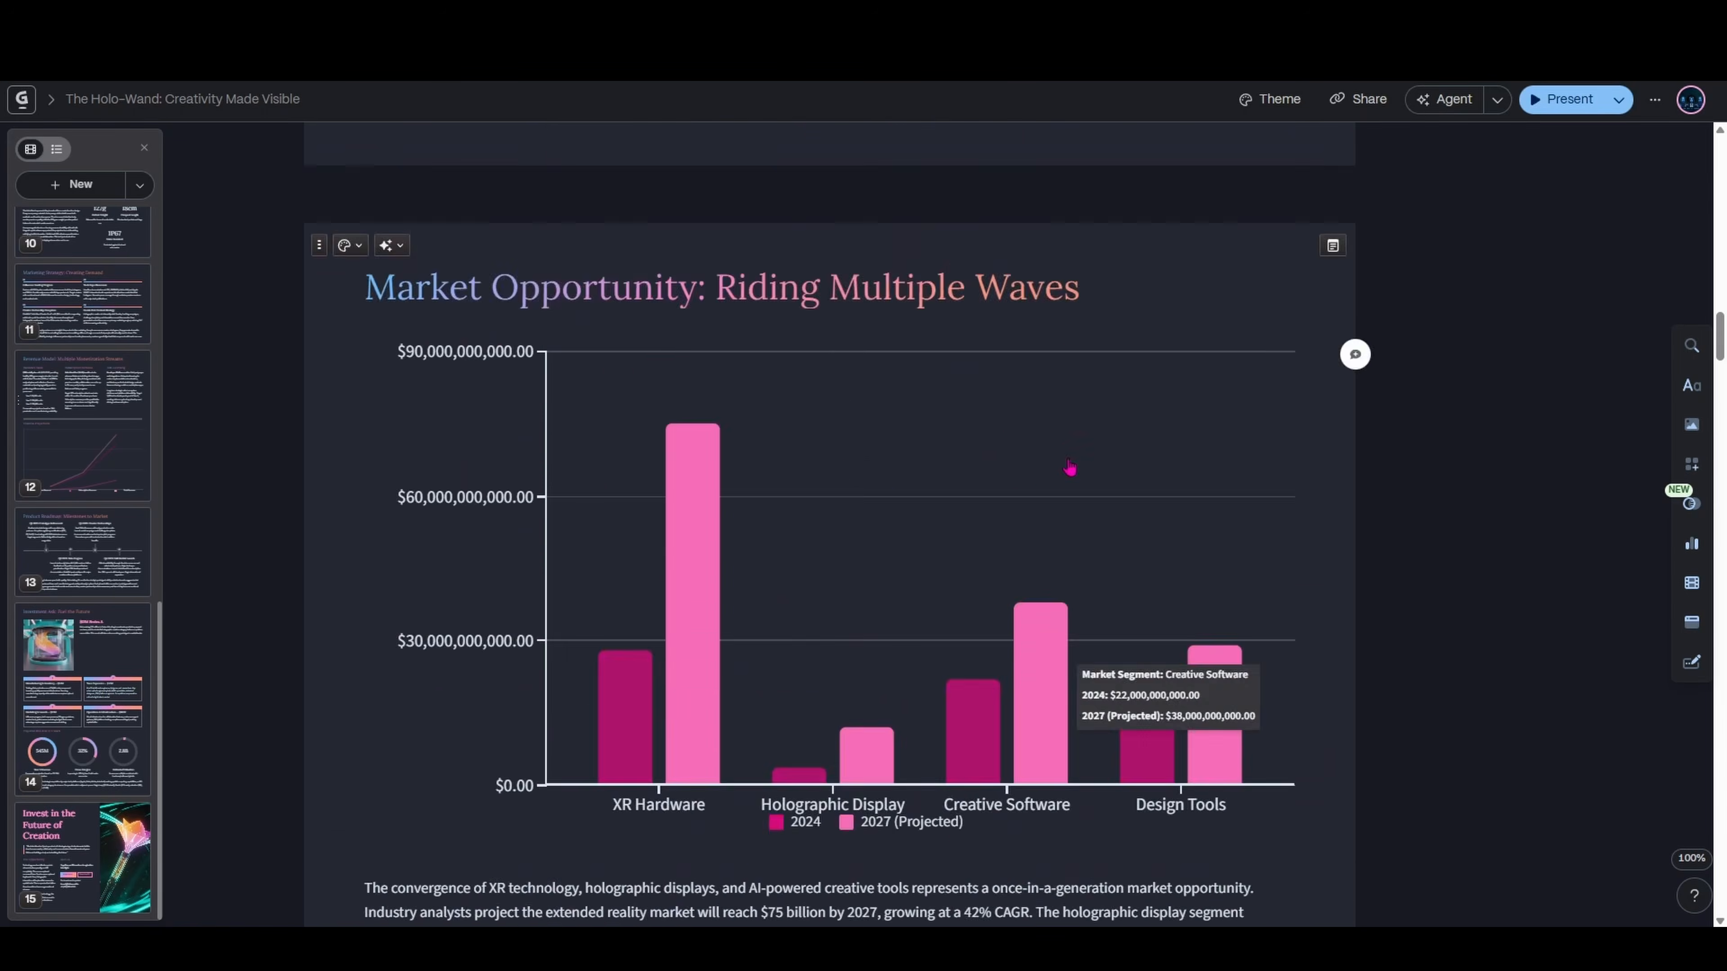
pyautogui.scroll(10, 1072, 462)
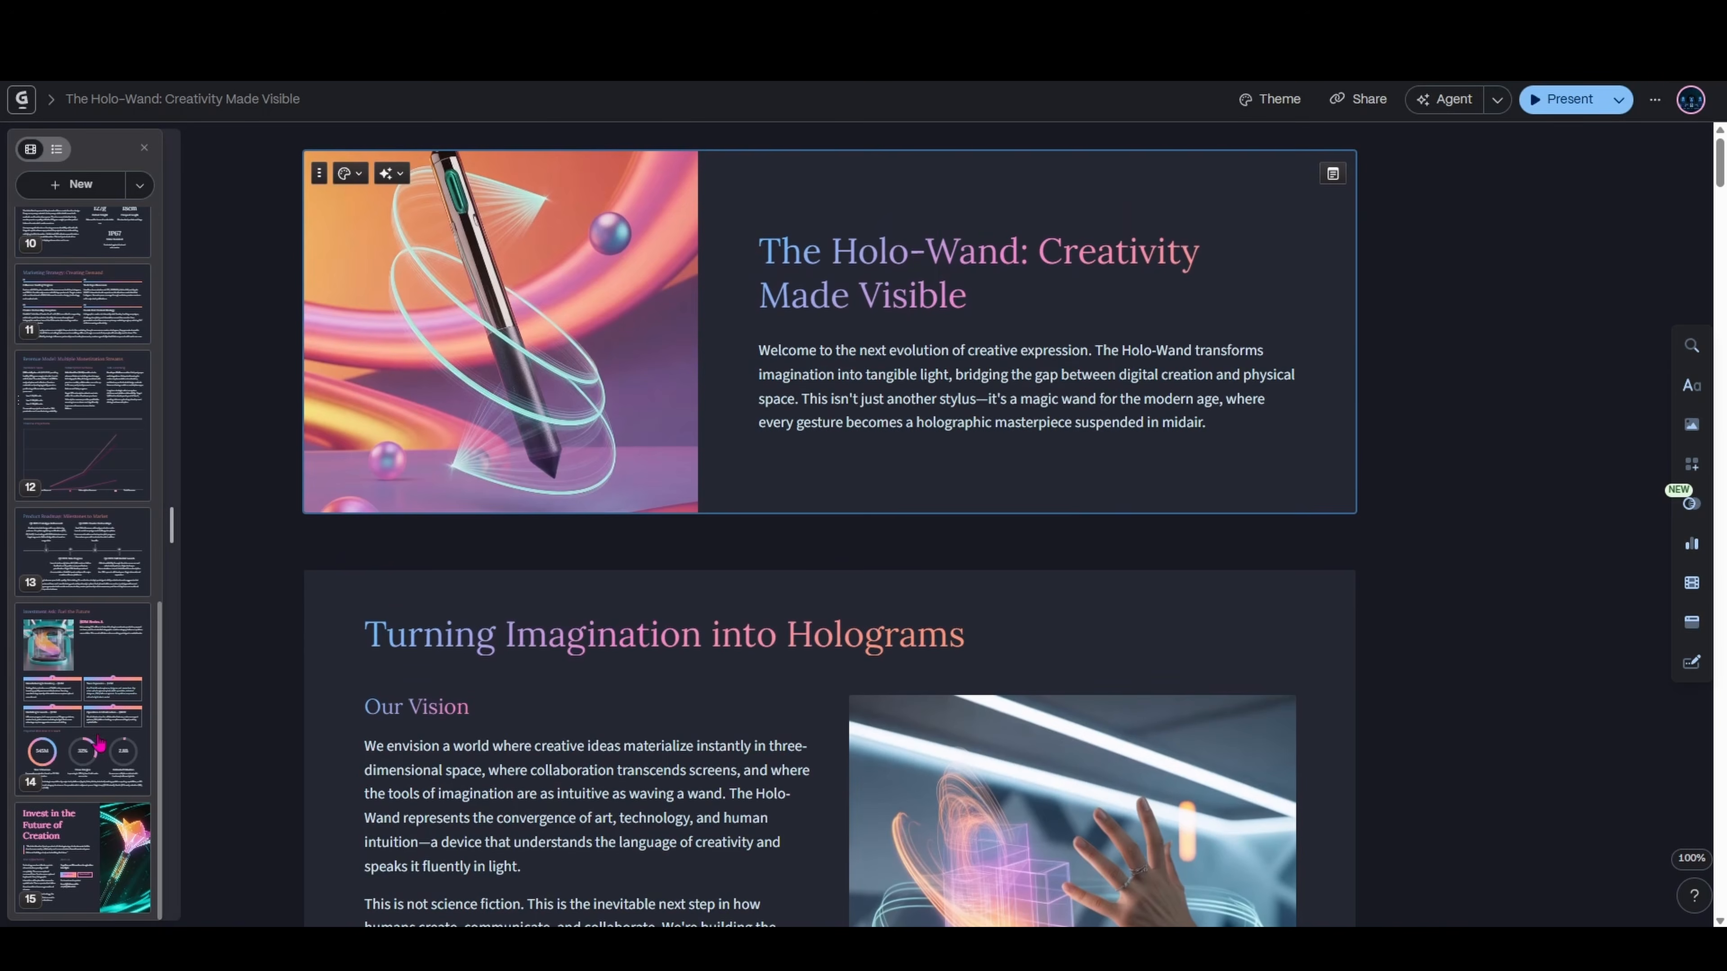
pyautogui.scroll(5, 95, 508)
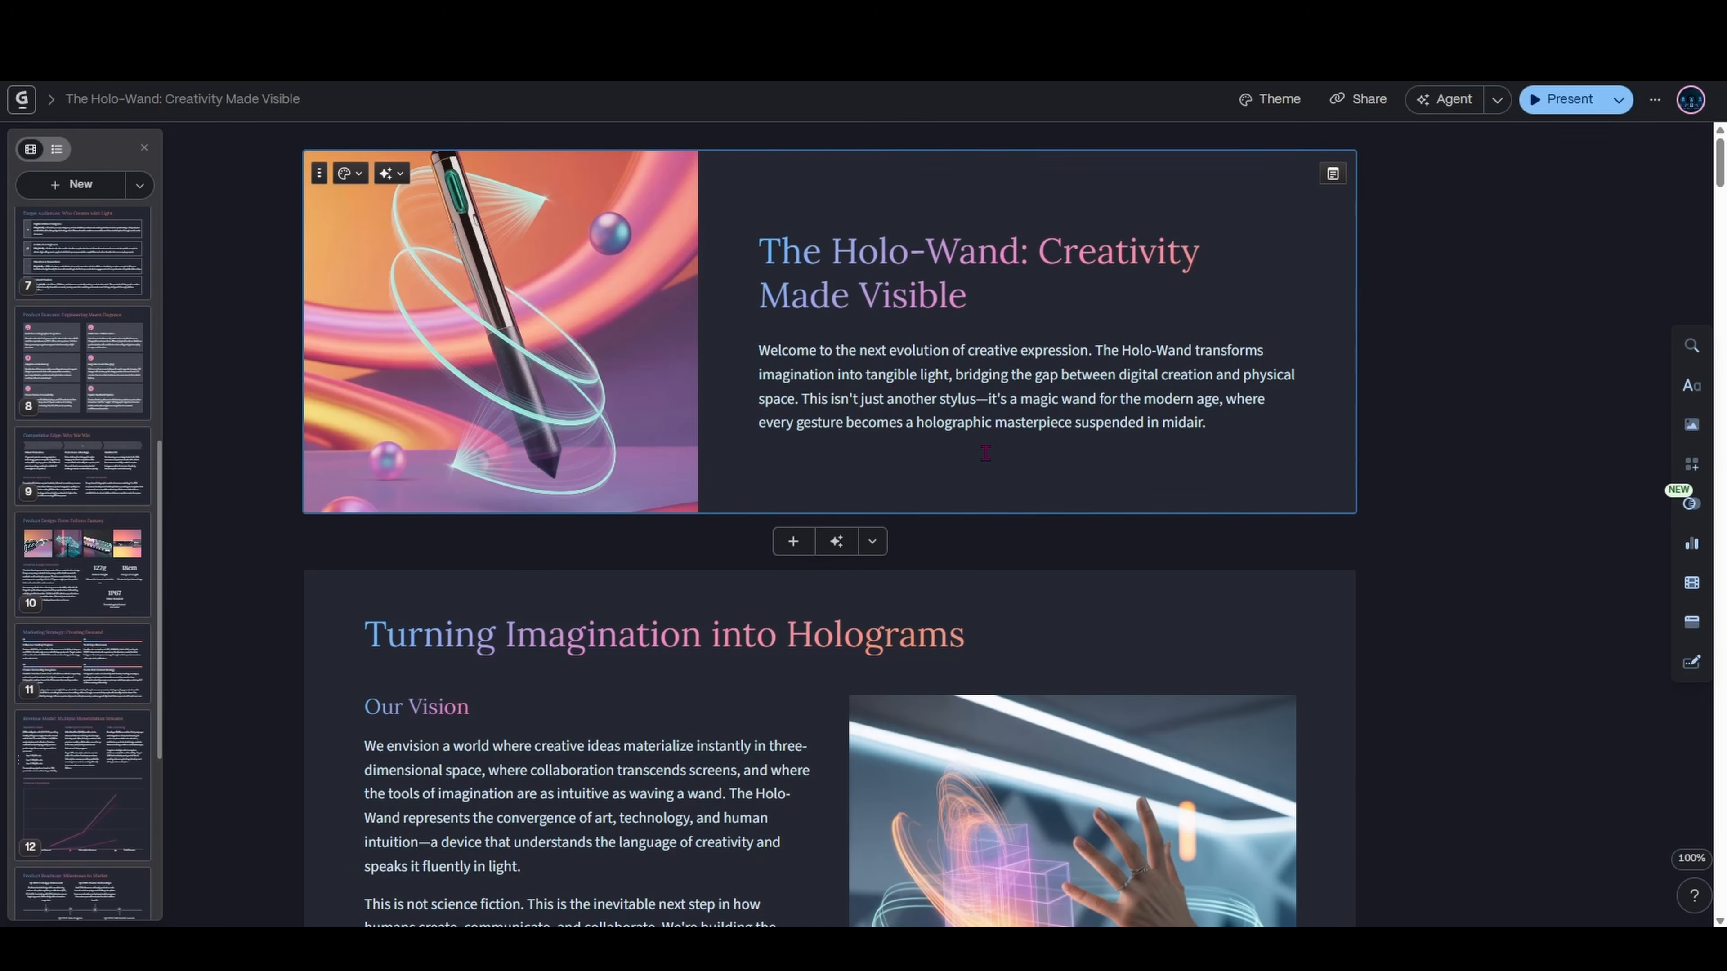
# Review the text, images, charts and layouts of all cards, from the title card through to "Invest in the Future of Creation"
pyautogui.scroll(-9, 986, 435)
pyautogui.scroll(-10, 988, 461)
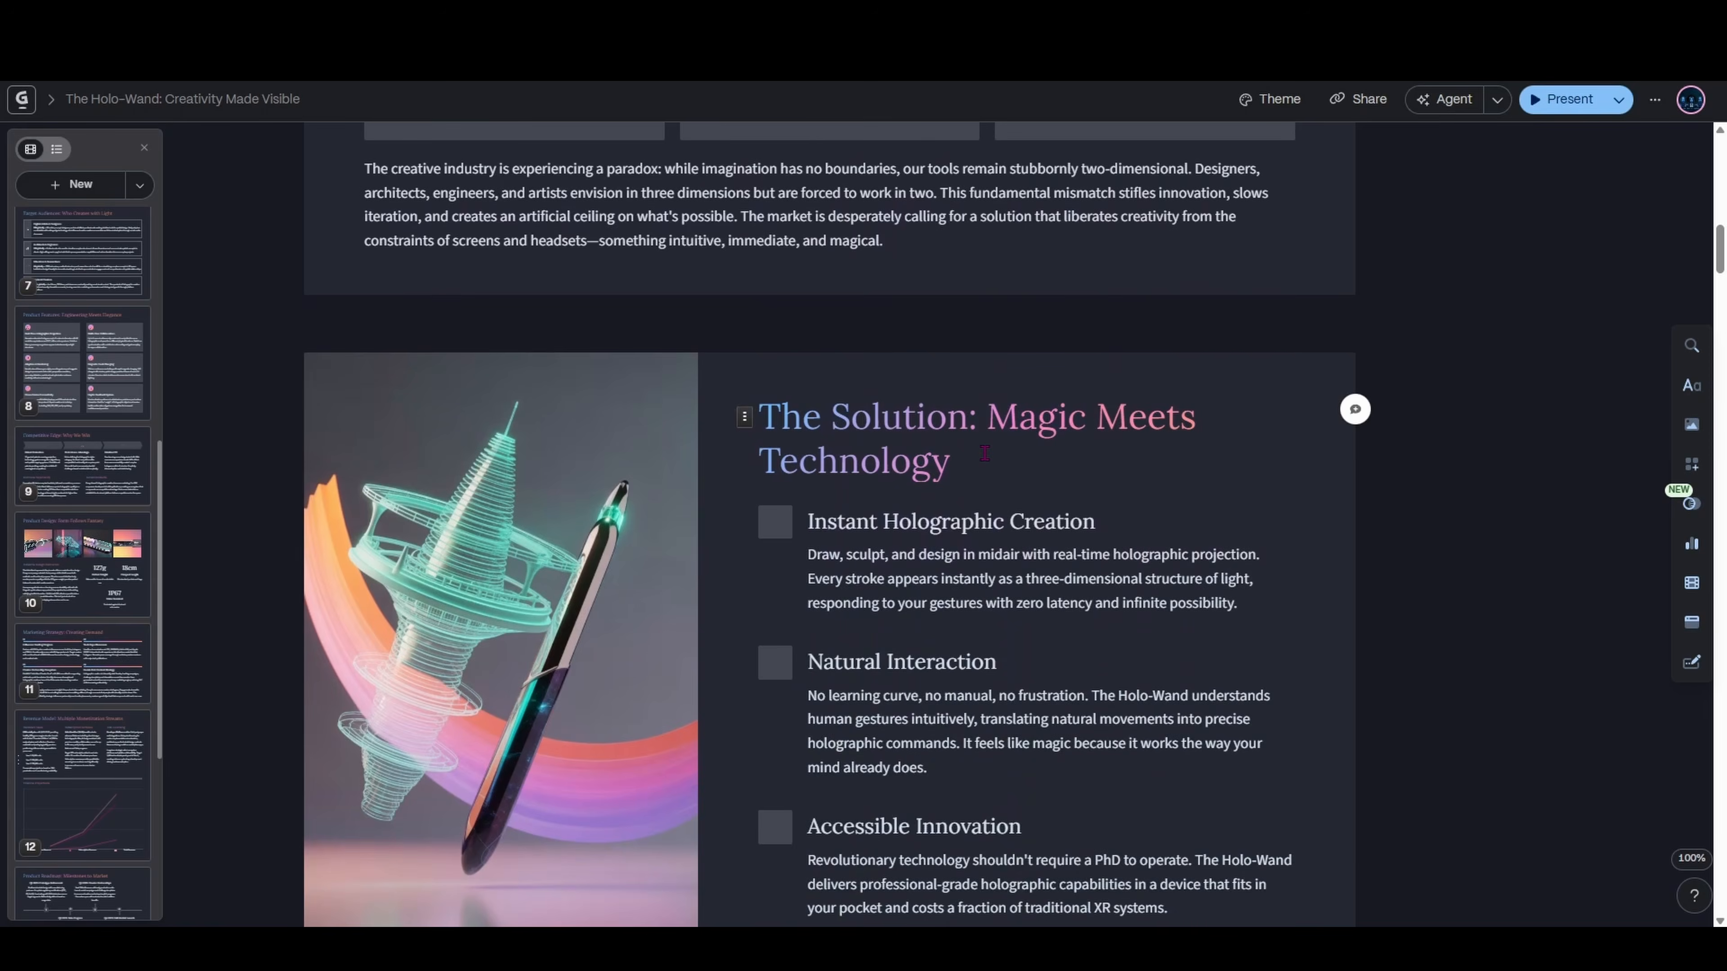
pyautogui.scroll(-6, 985, 453)
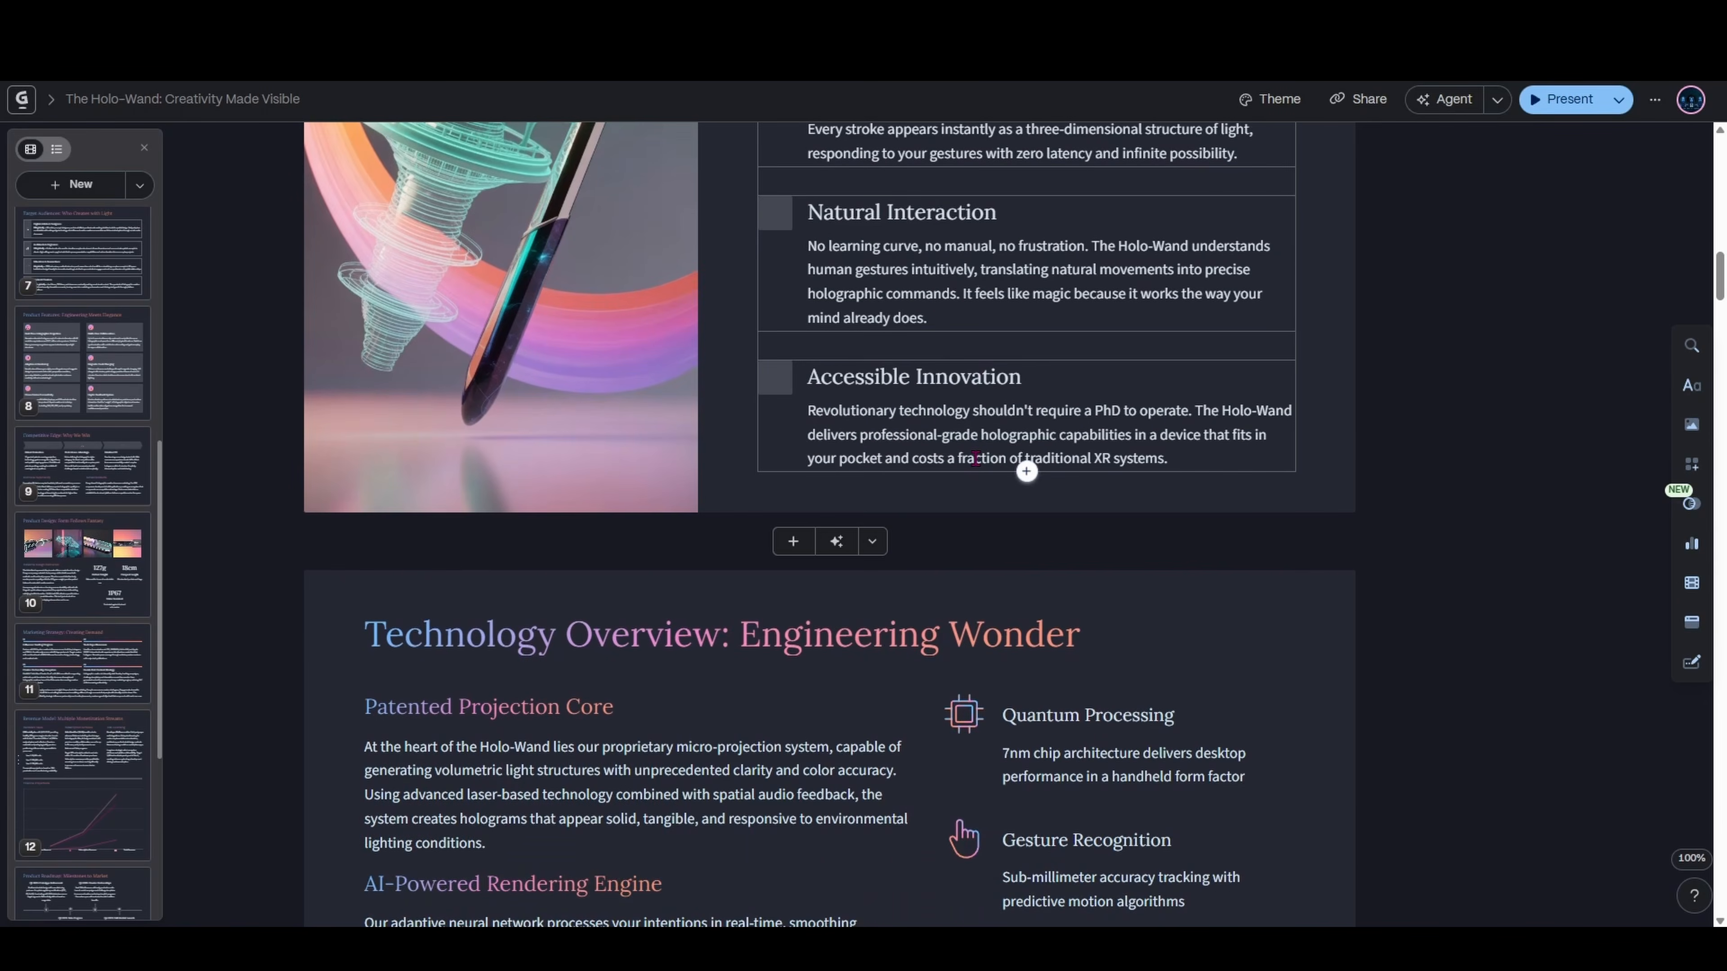
pyautogui.scroll(-10, 975, 458)
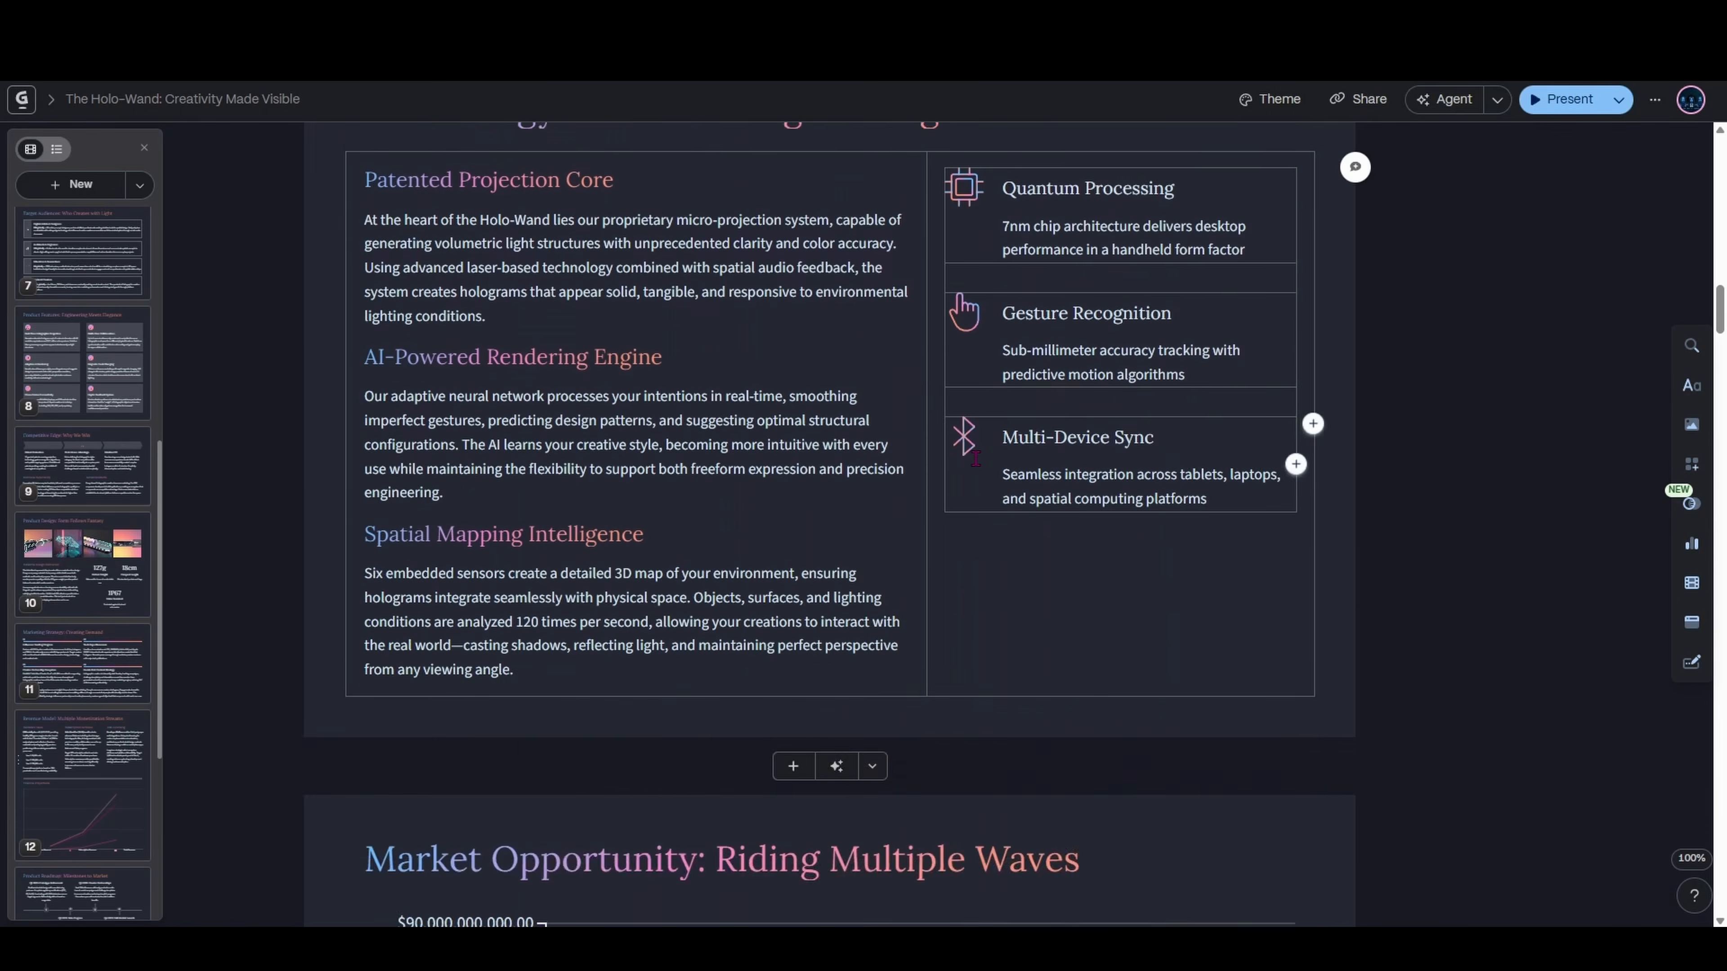
pyautogui.scroll(-5, 975, 458)
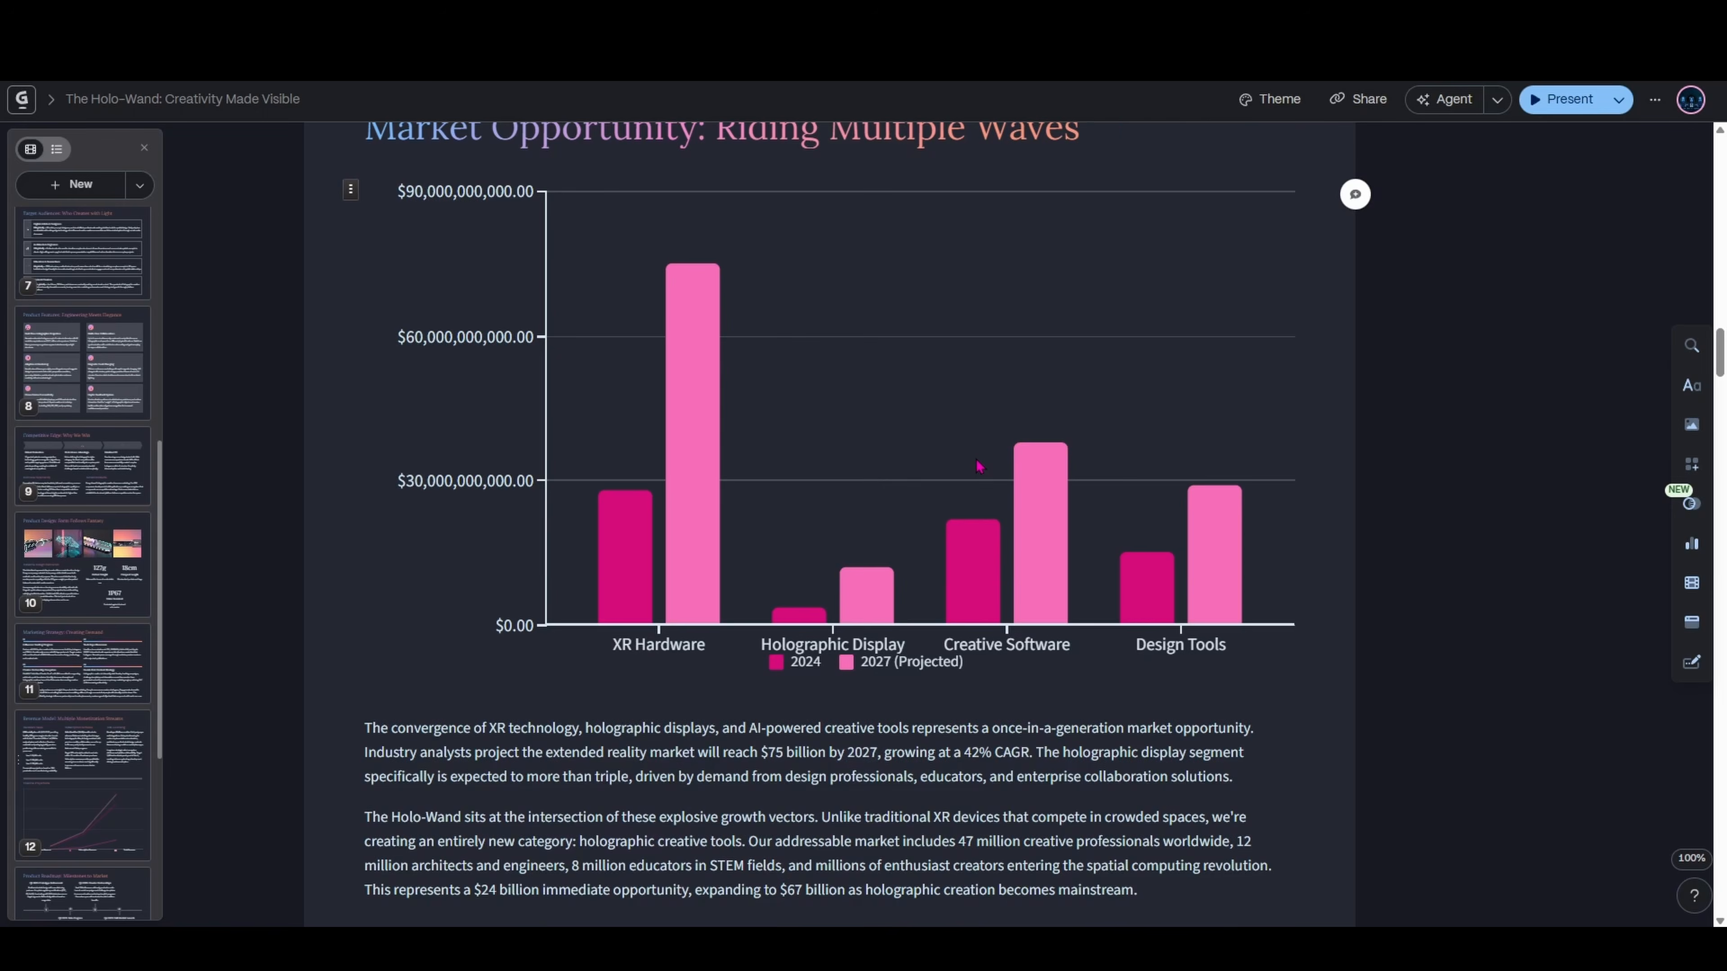
pyautogui.scroll(-18, 979, 466)
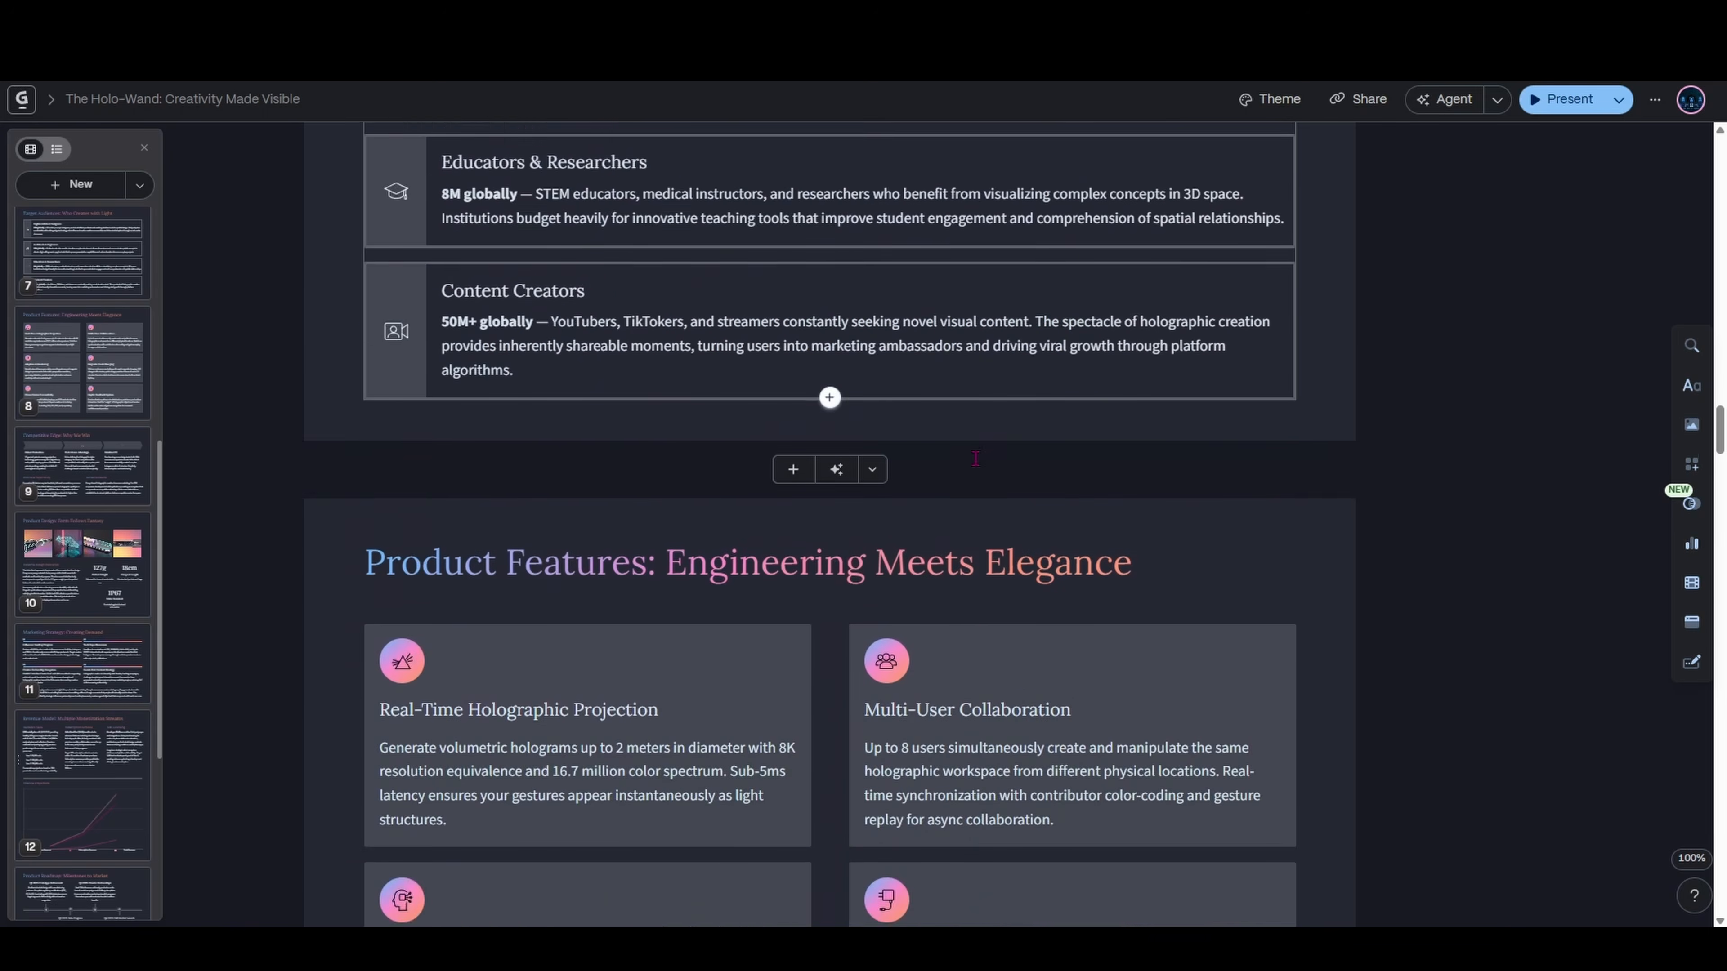
pyautogui.scroll(-15, 976, 457)
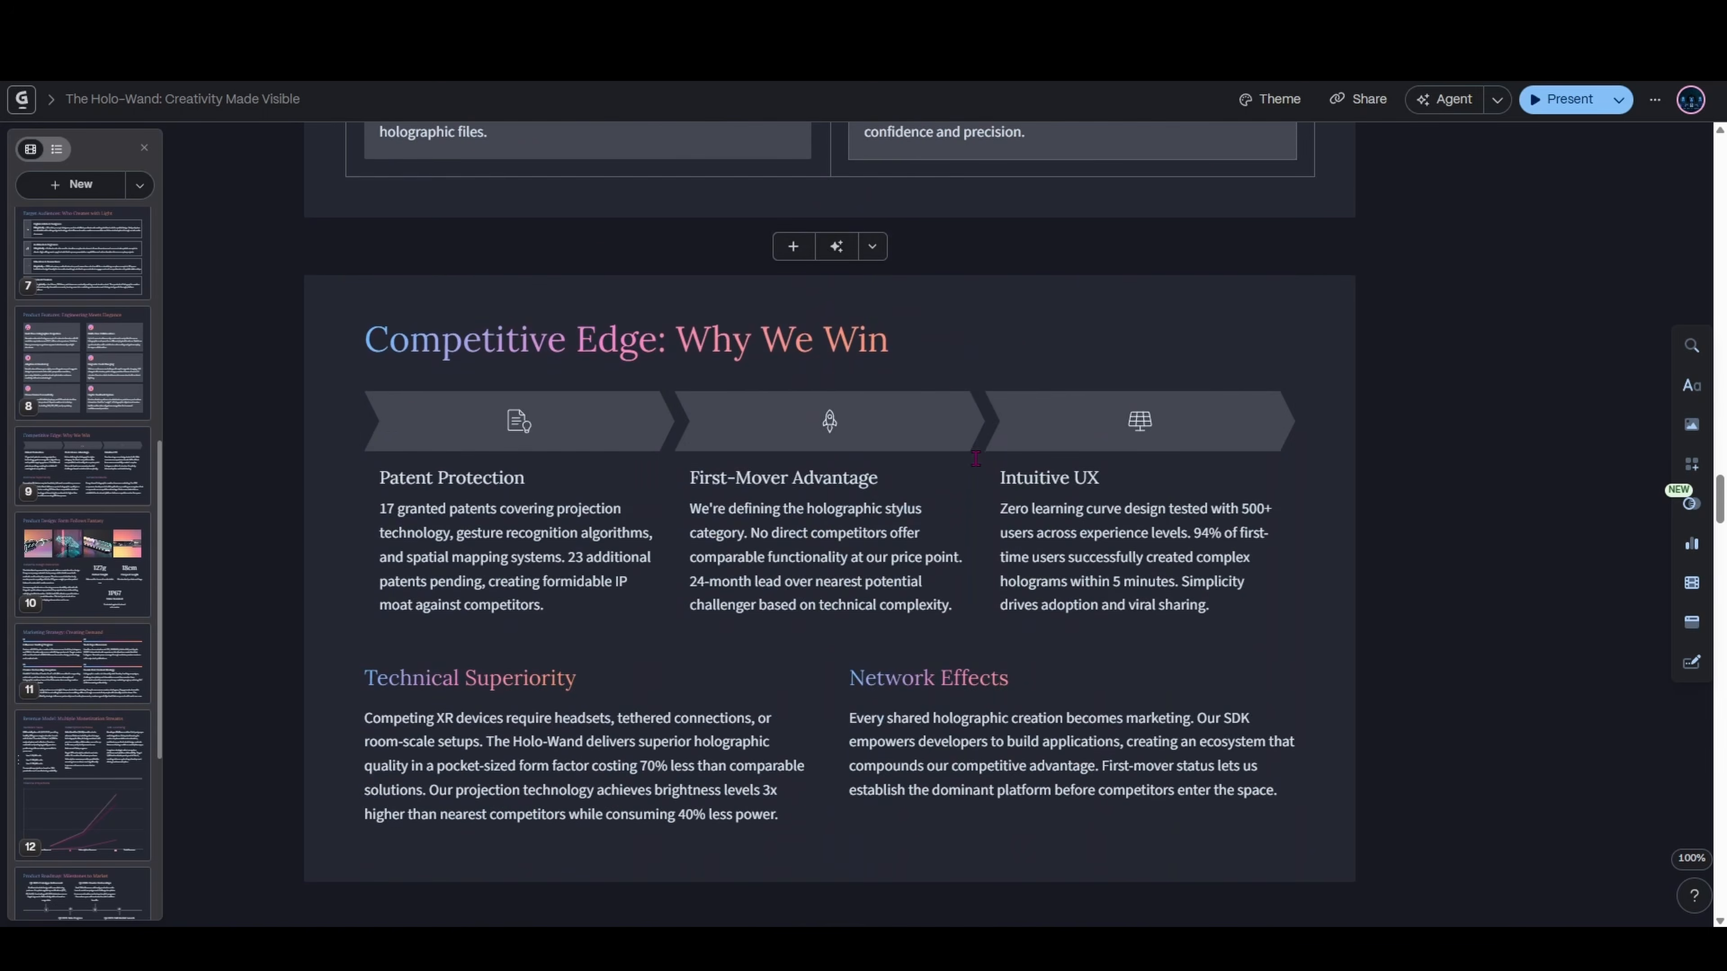
pyautogui.scroll(-3, 818, 158)
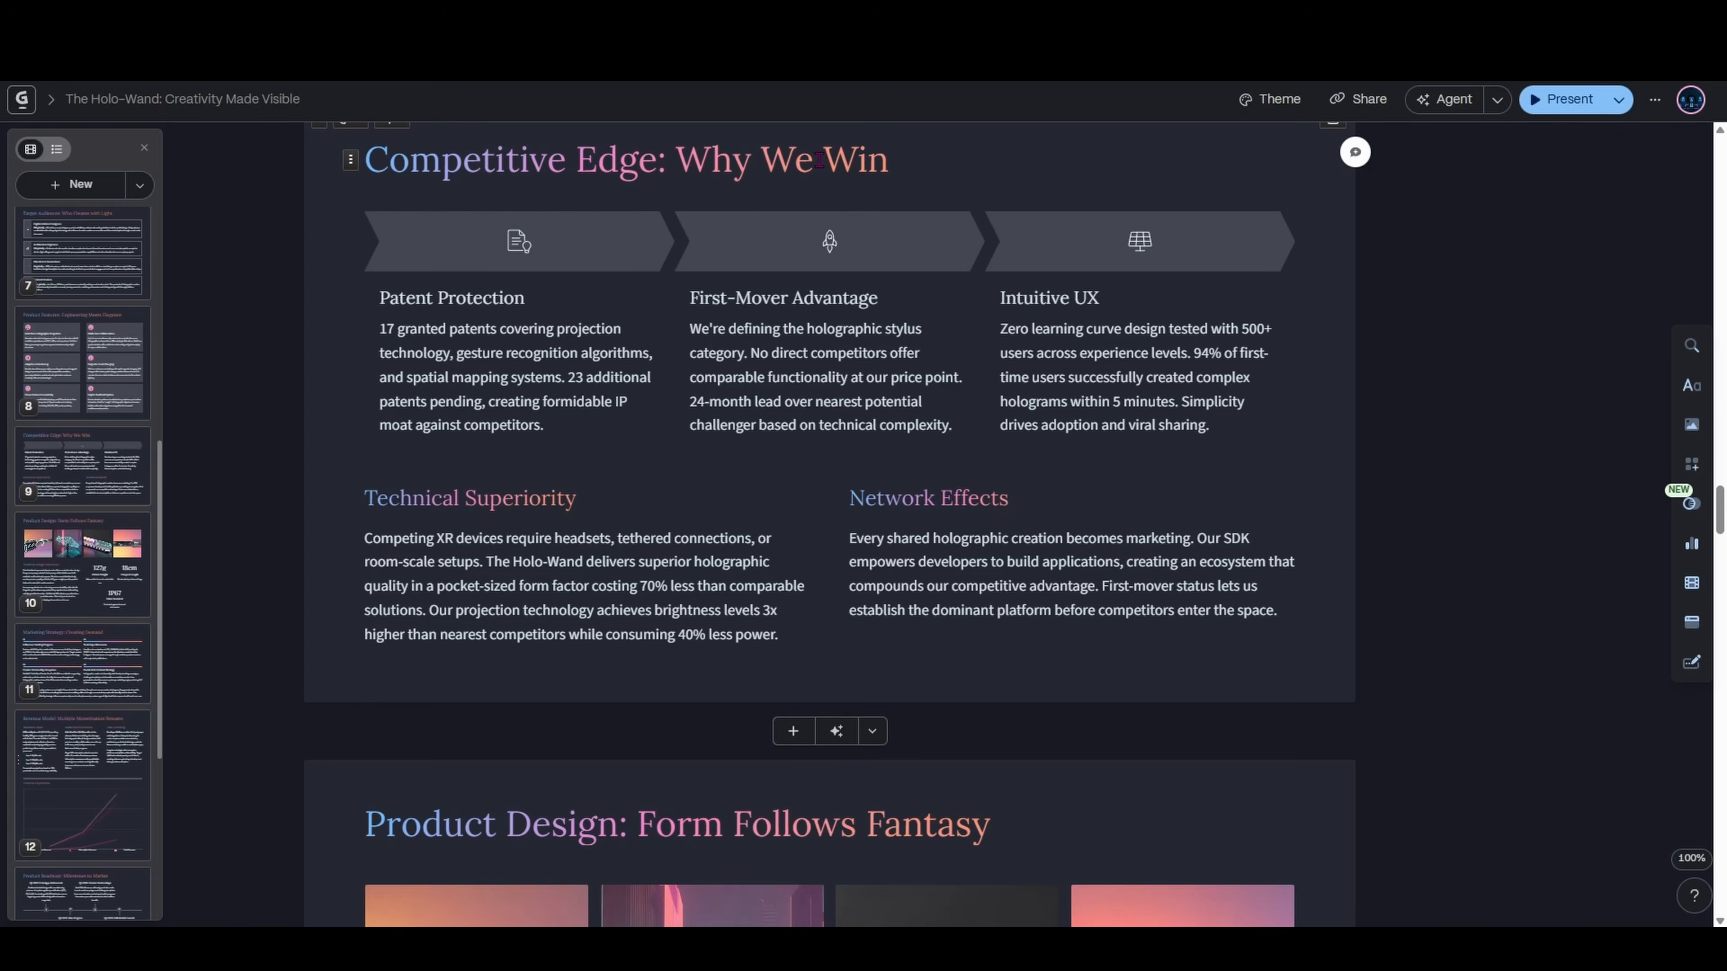
pyautogui.scroll(-10, 824, 163)
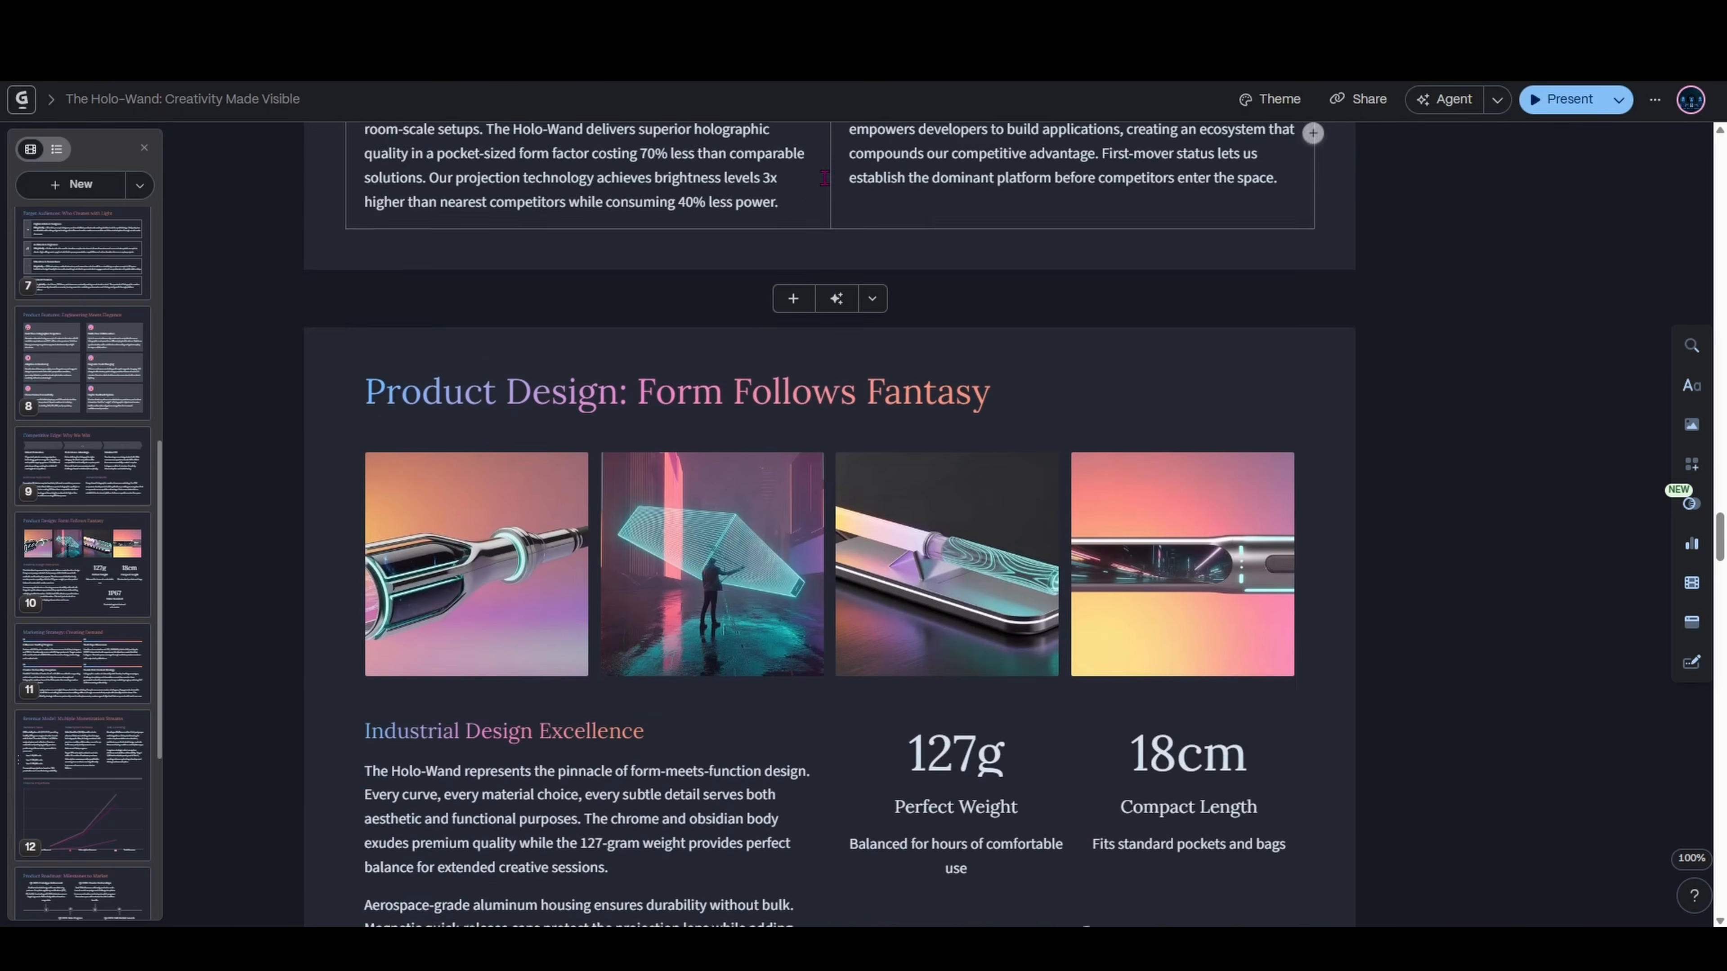
pyautogui.scroll(-12, 874, 394)
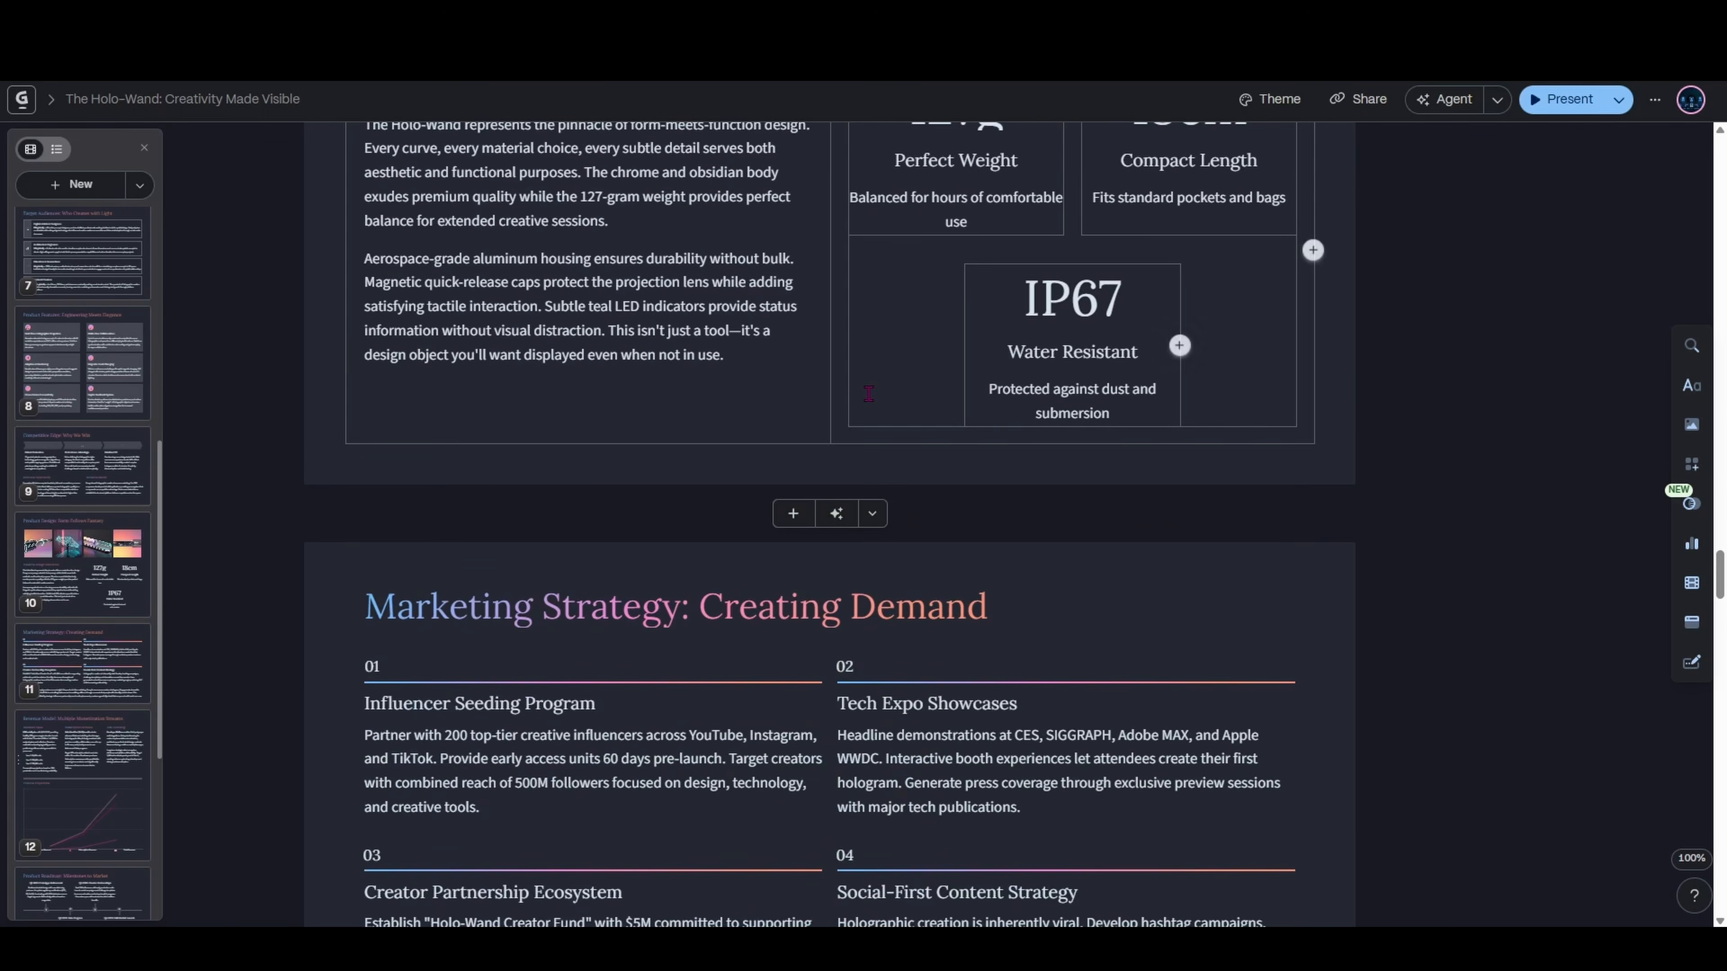
pyautogui.scroll(-17, 810, 545)
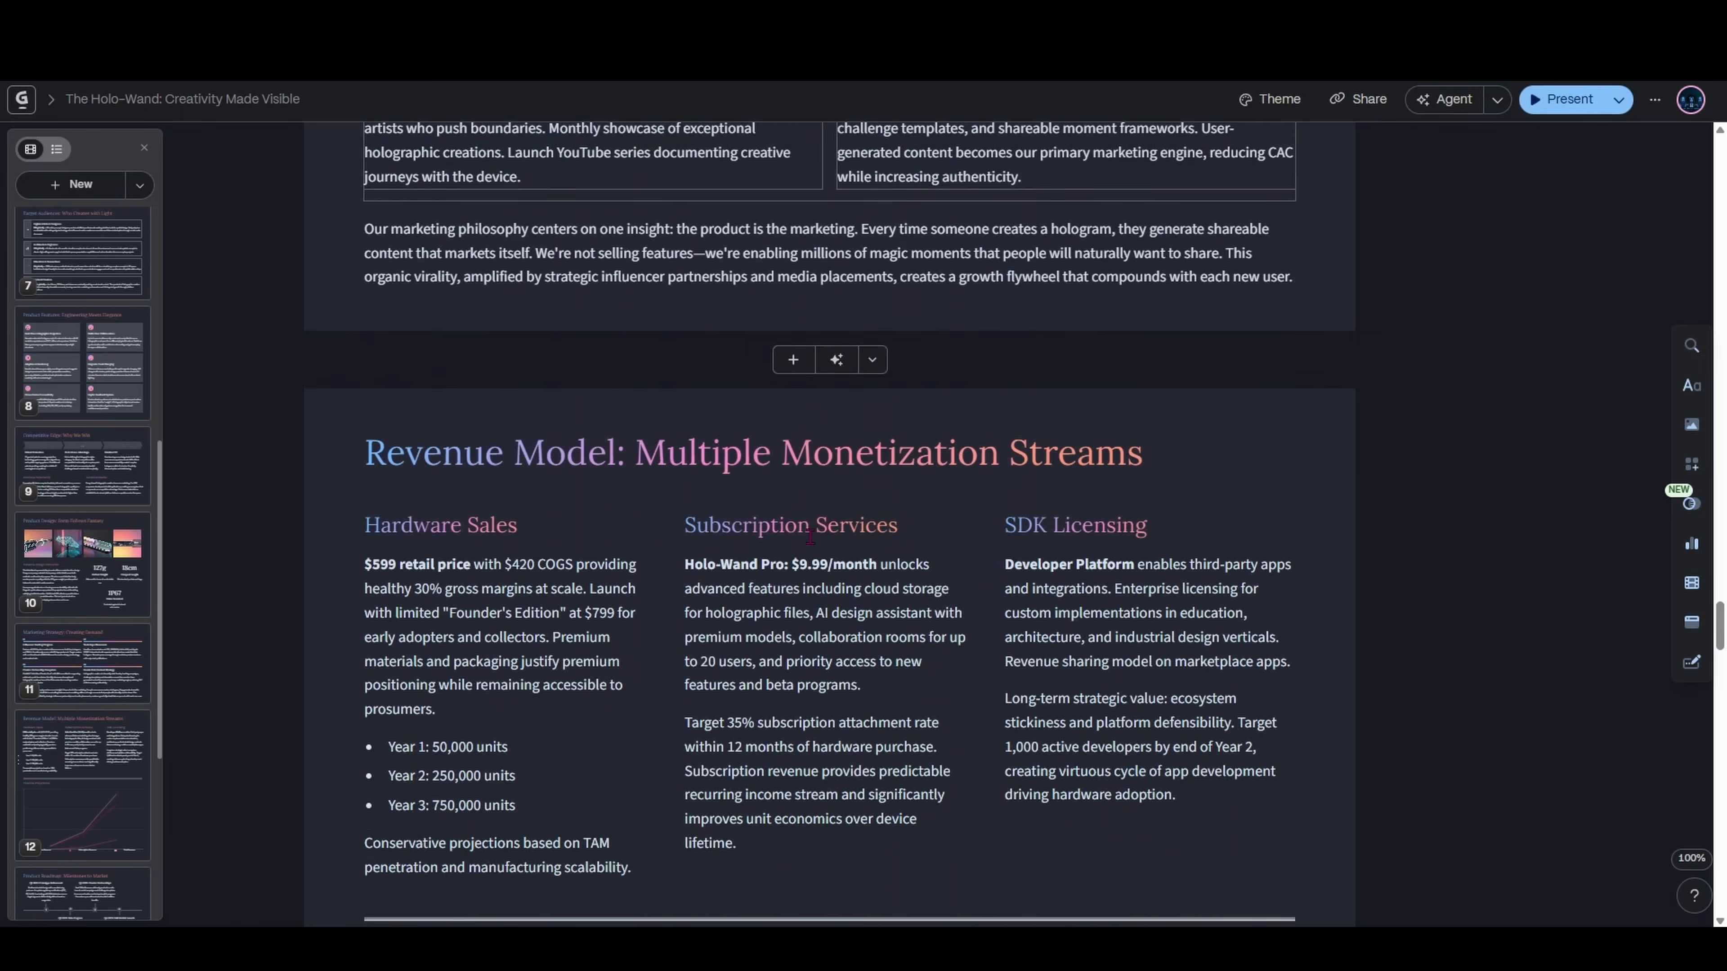
pyautogui.scroll(-5, 809, 559)
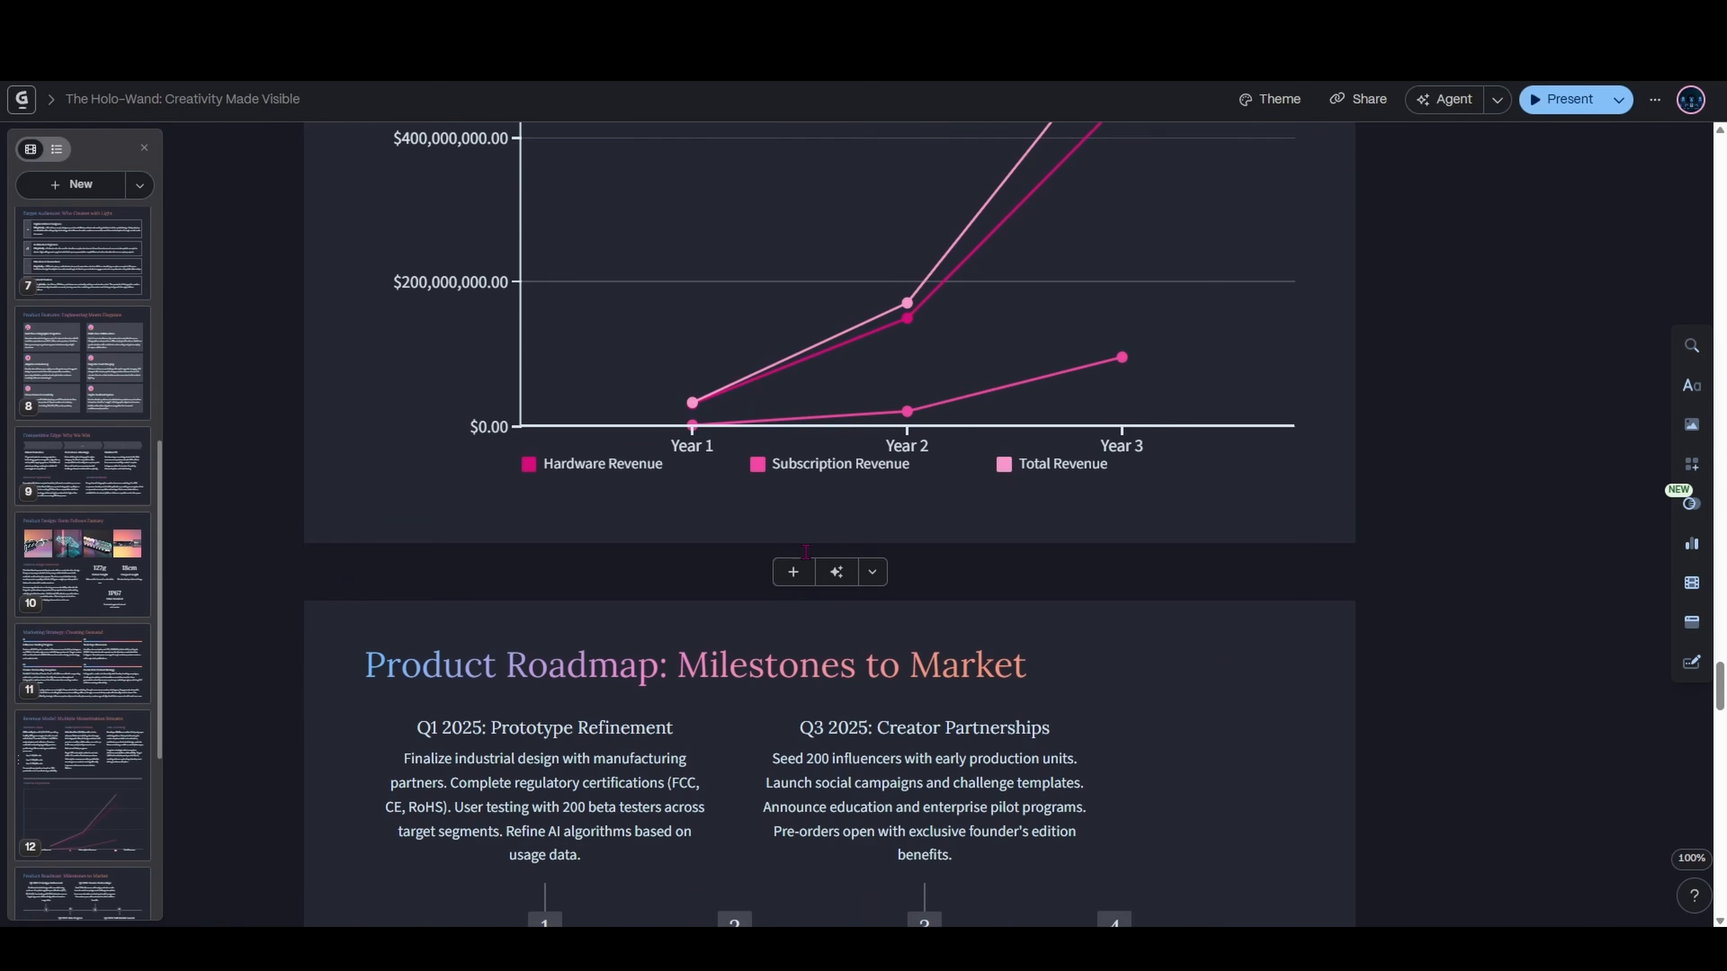
pyautogui.scroll(-11, 805, 552)
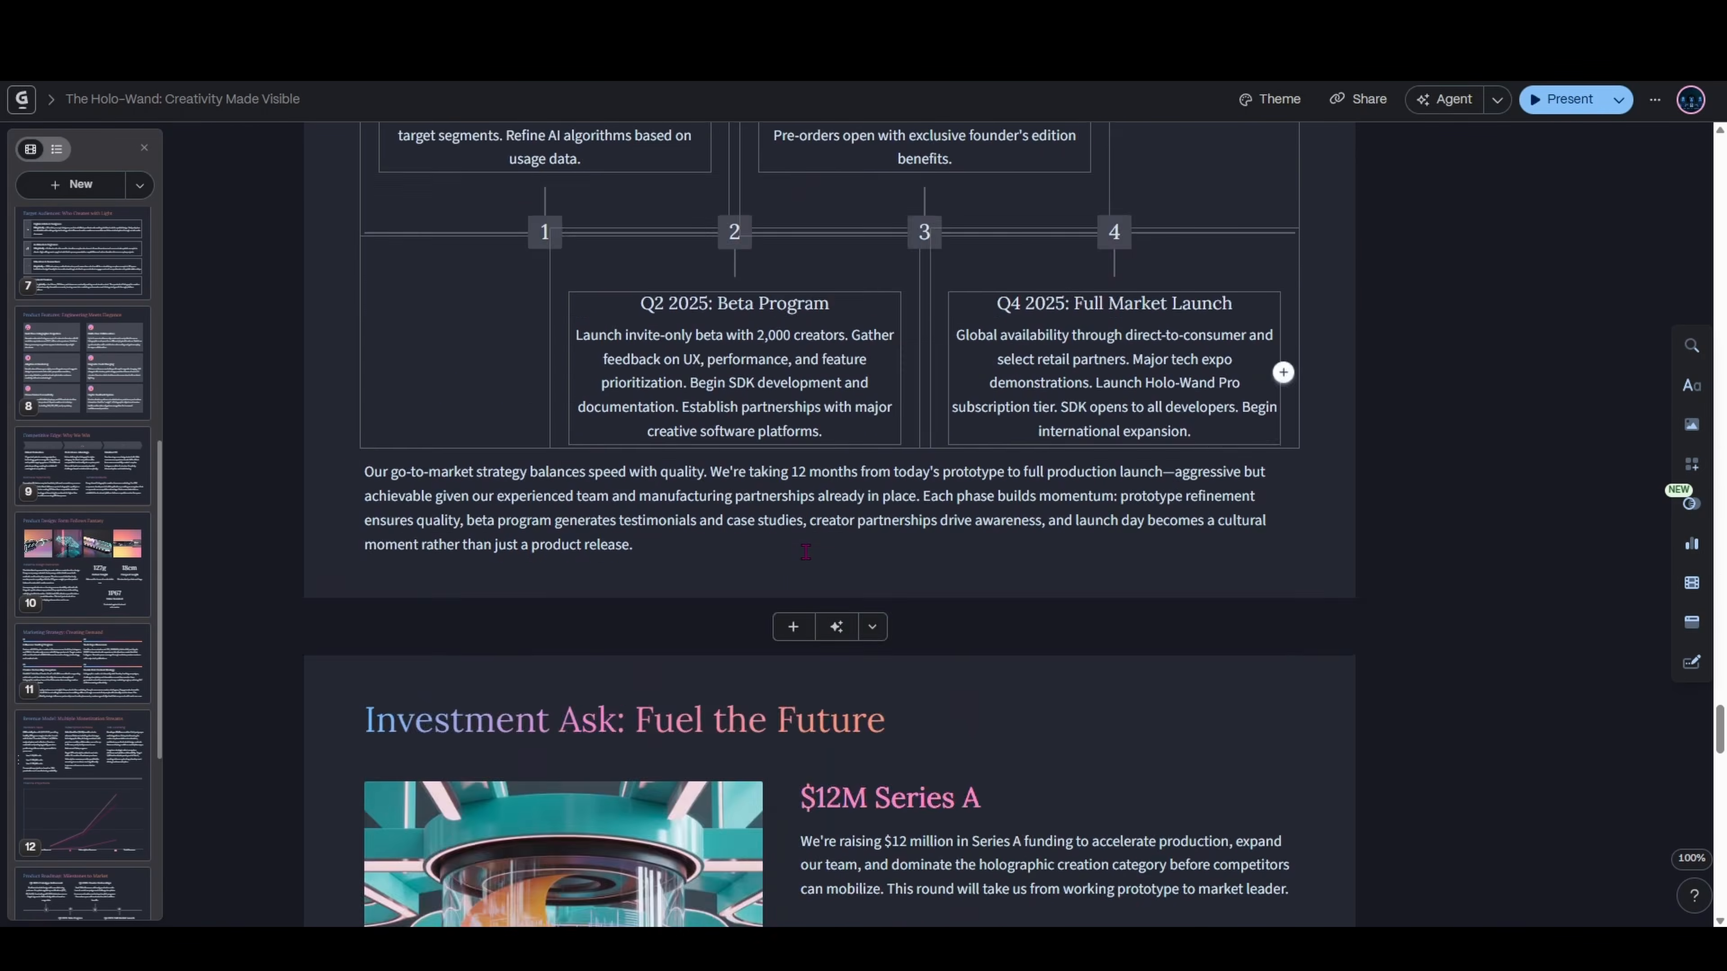
pyautogui.scroll(-18, 805, 553)
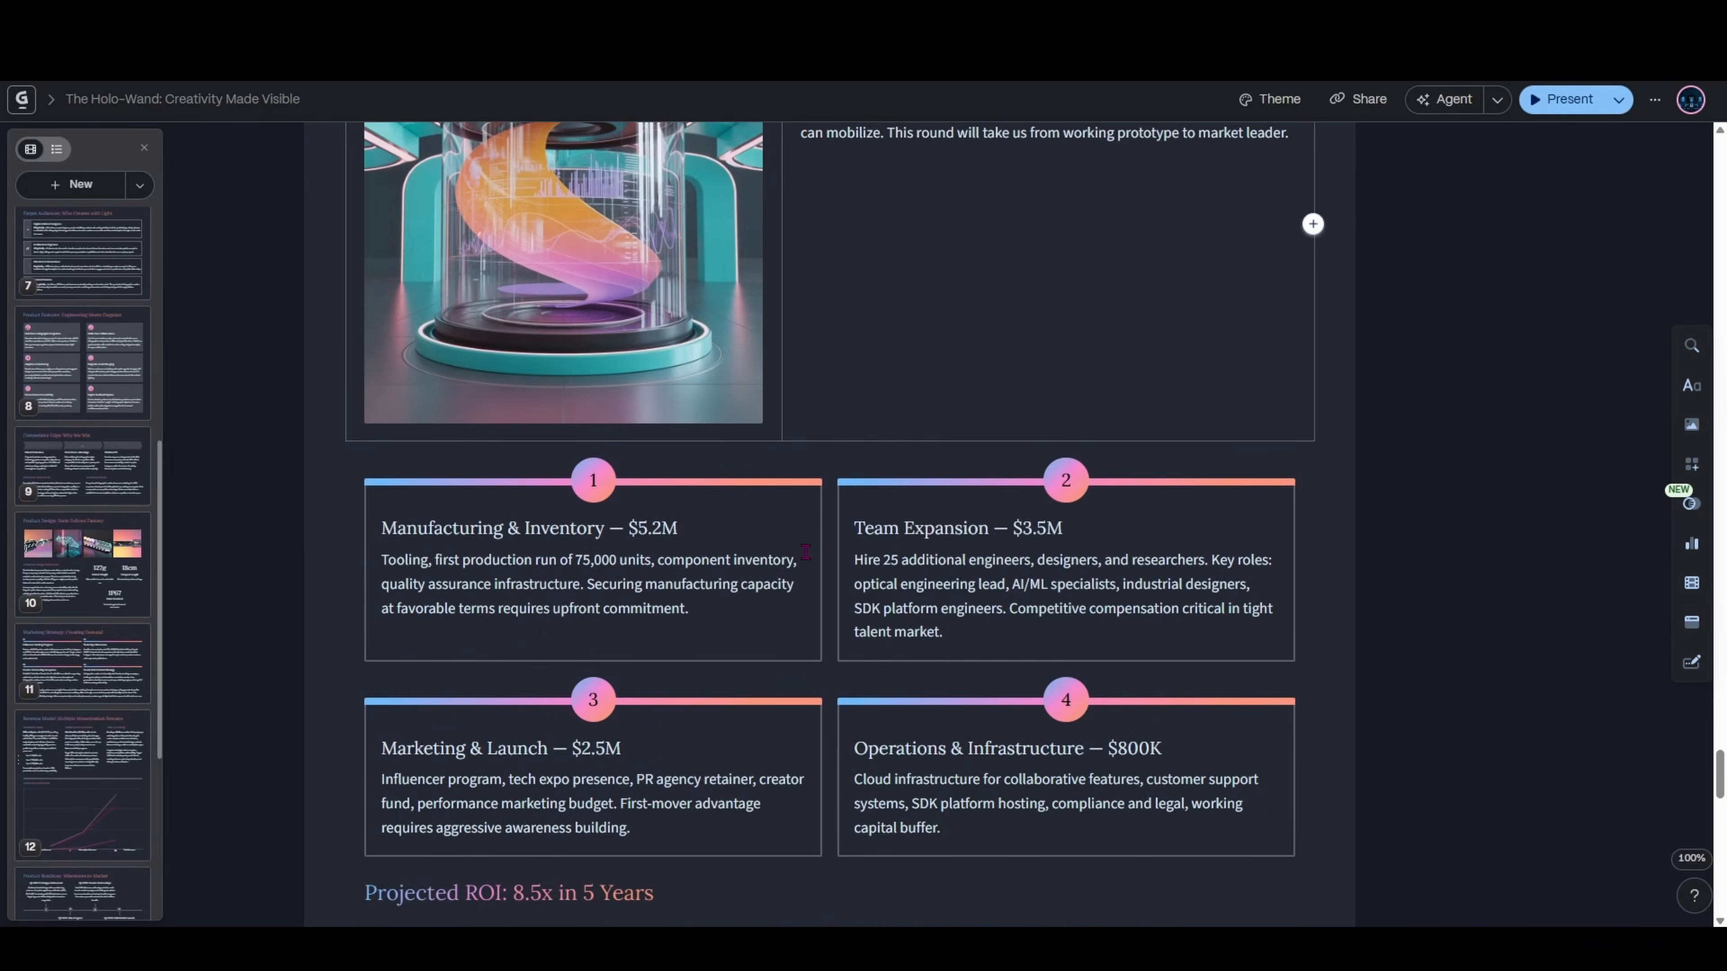
pyautogui.scroll(-3, 805, 549)
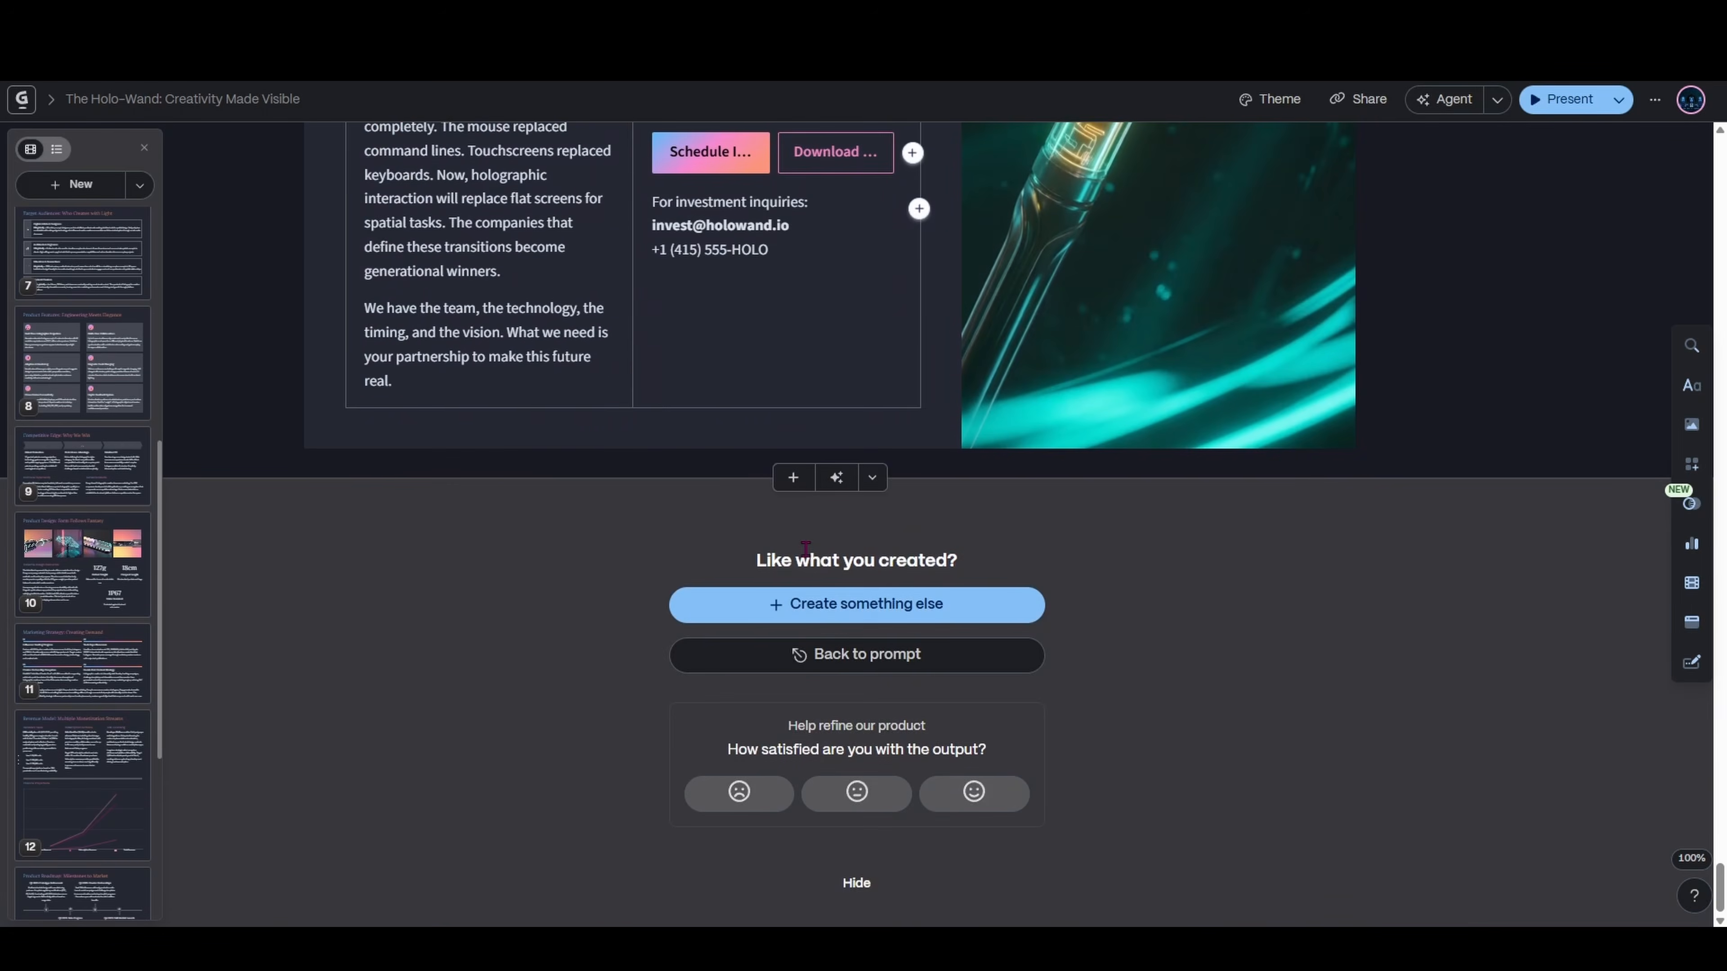
pyautogui.scroll(6, 803, 551)
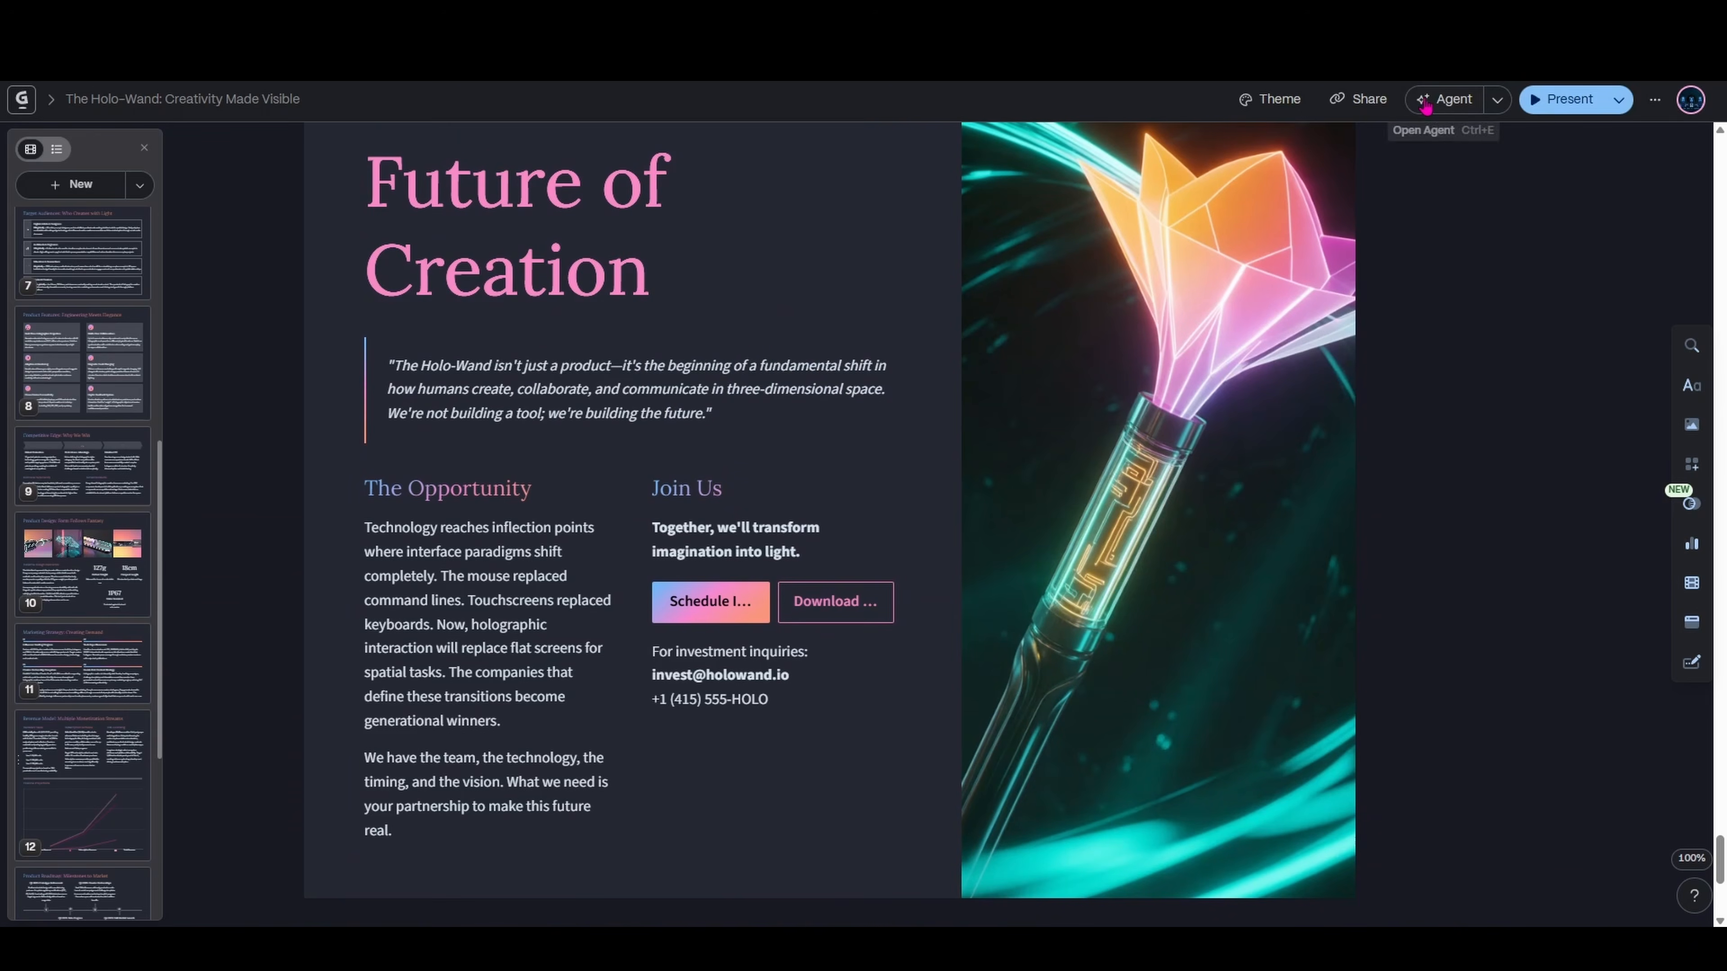
# Check the deck's sharing options, close them, and present the deck using the presenter view and full screen options
pyautogui.click(1387, 109)
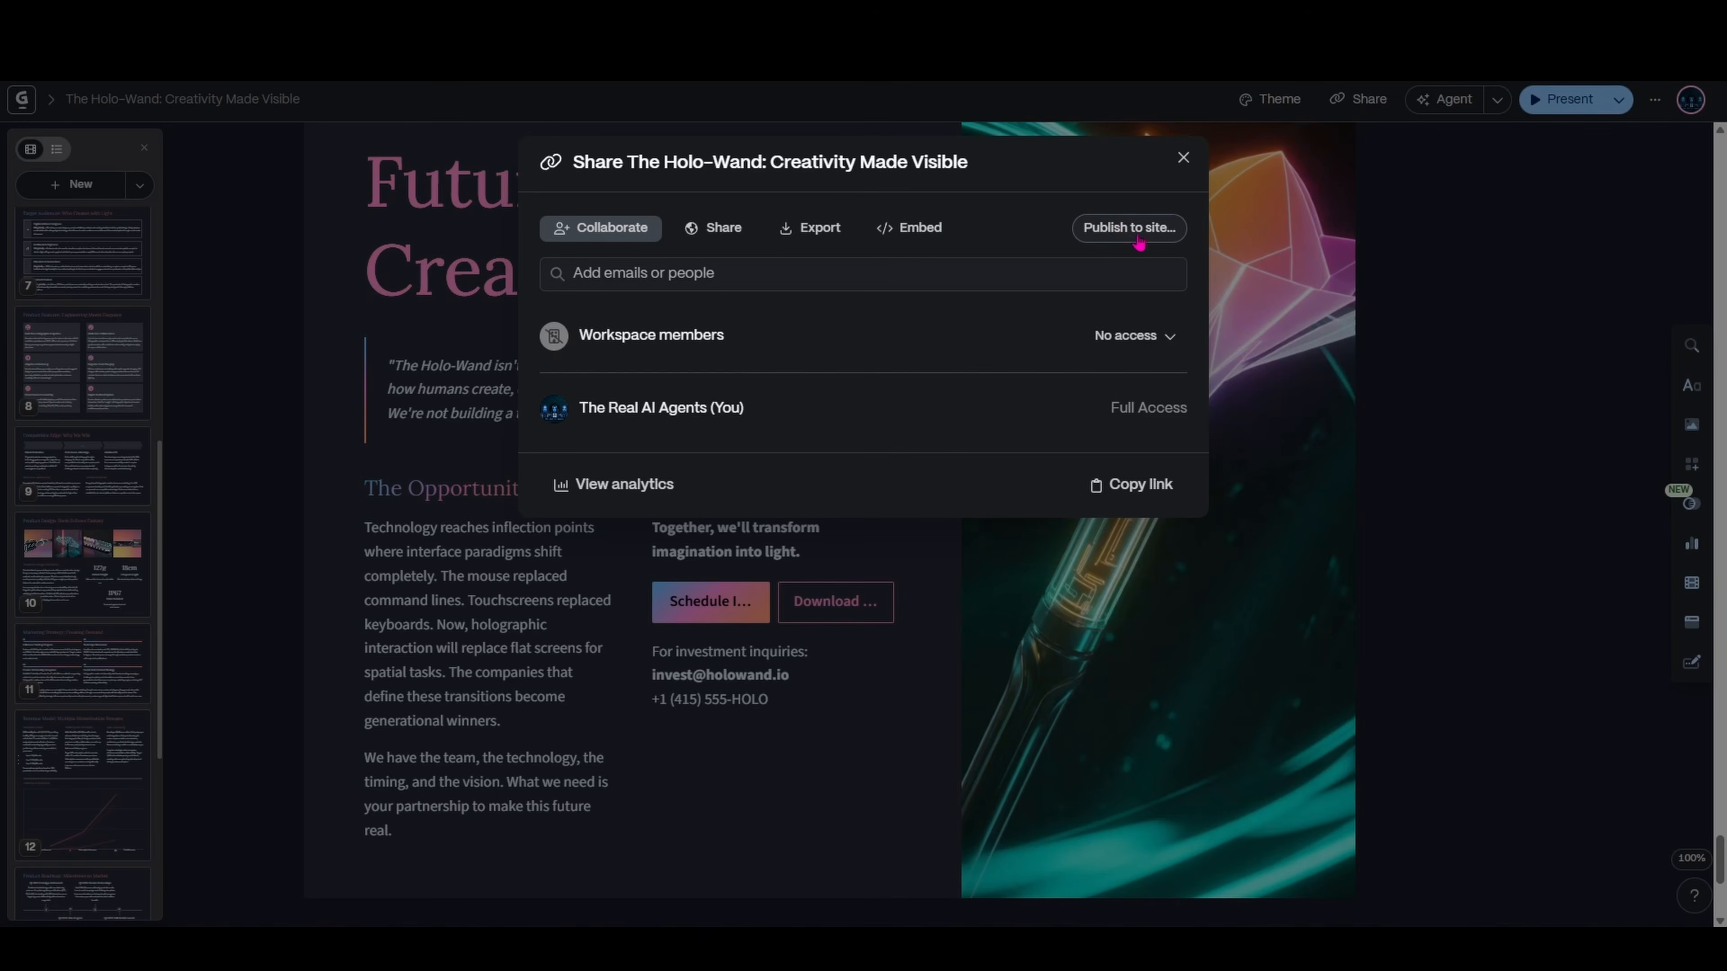
pyautogui.click(1182, 161)
pyautogui.click(1618, 100)
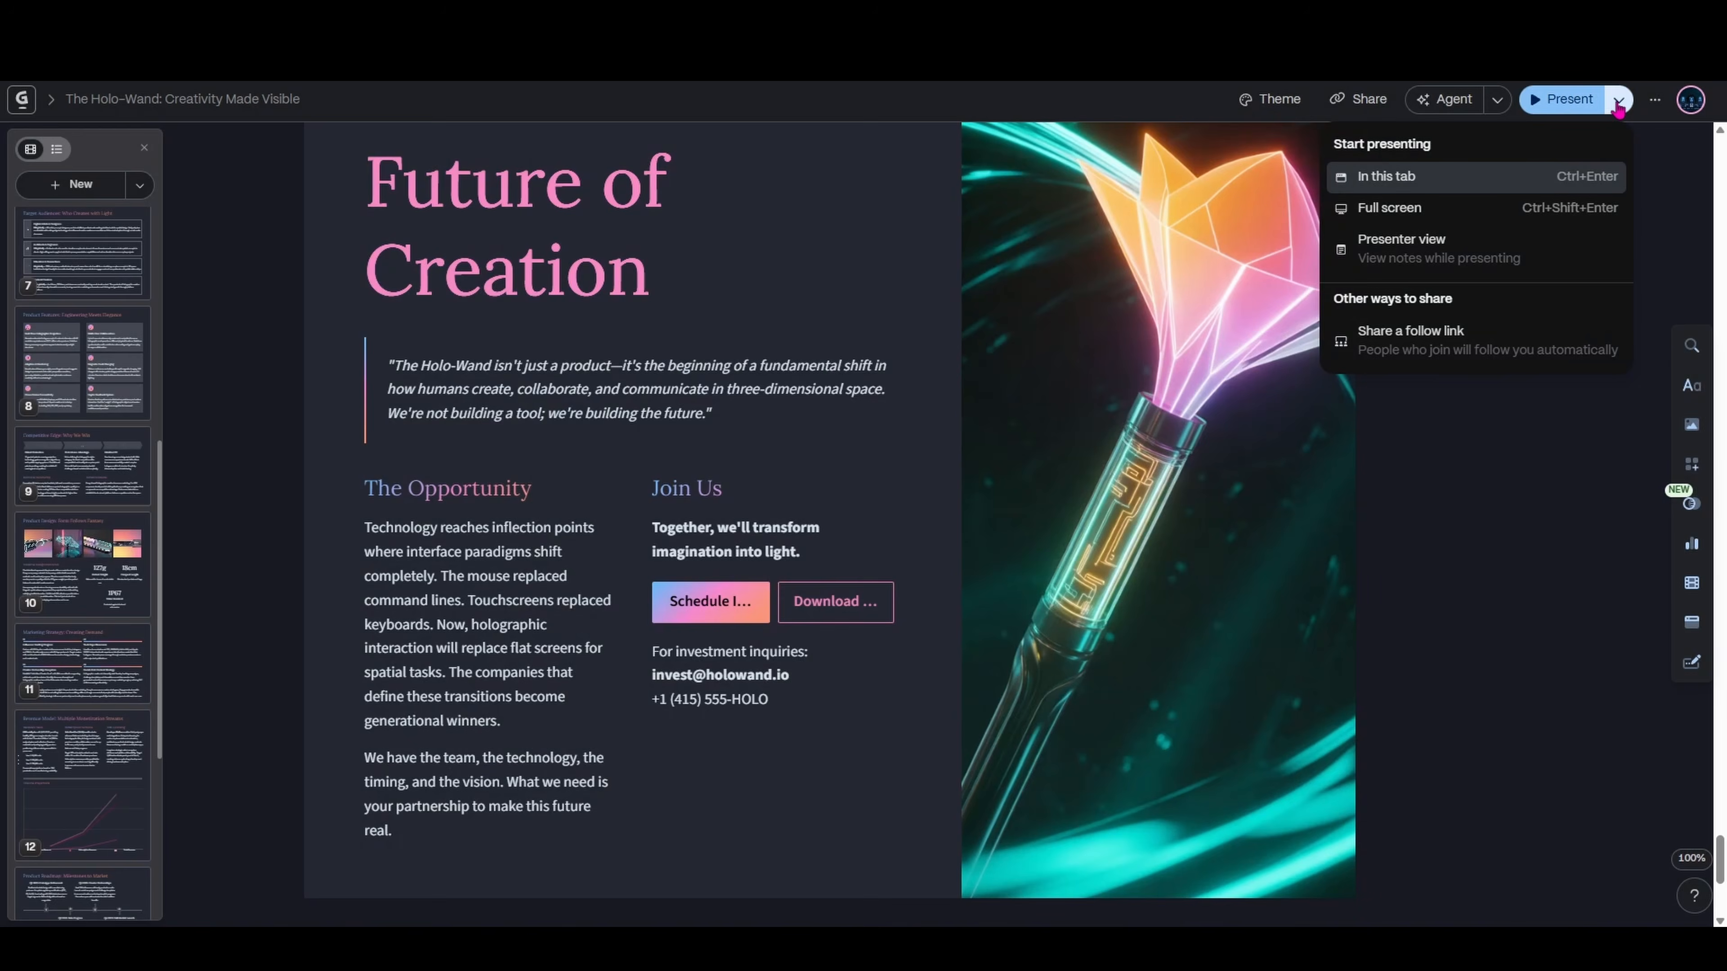
pyautogui.click(1501, 256)
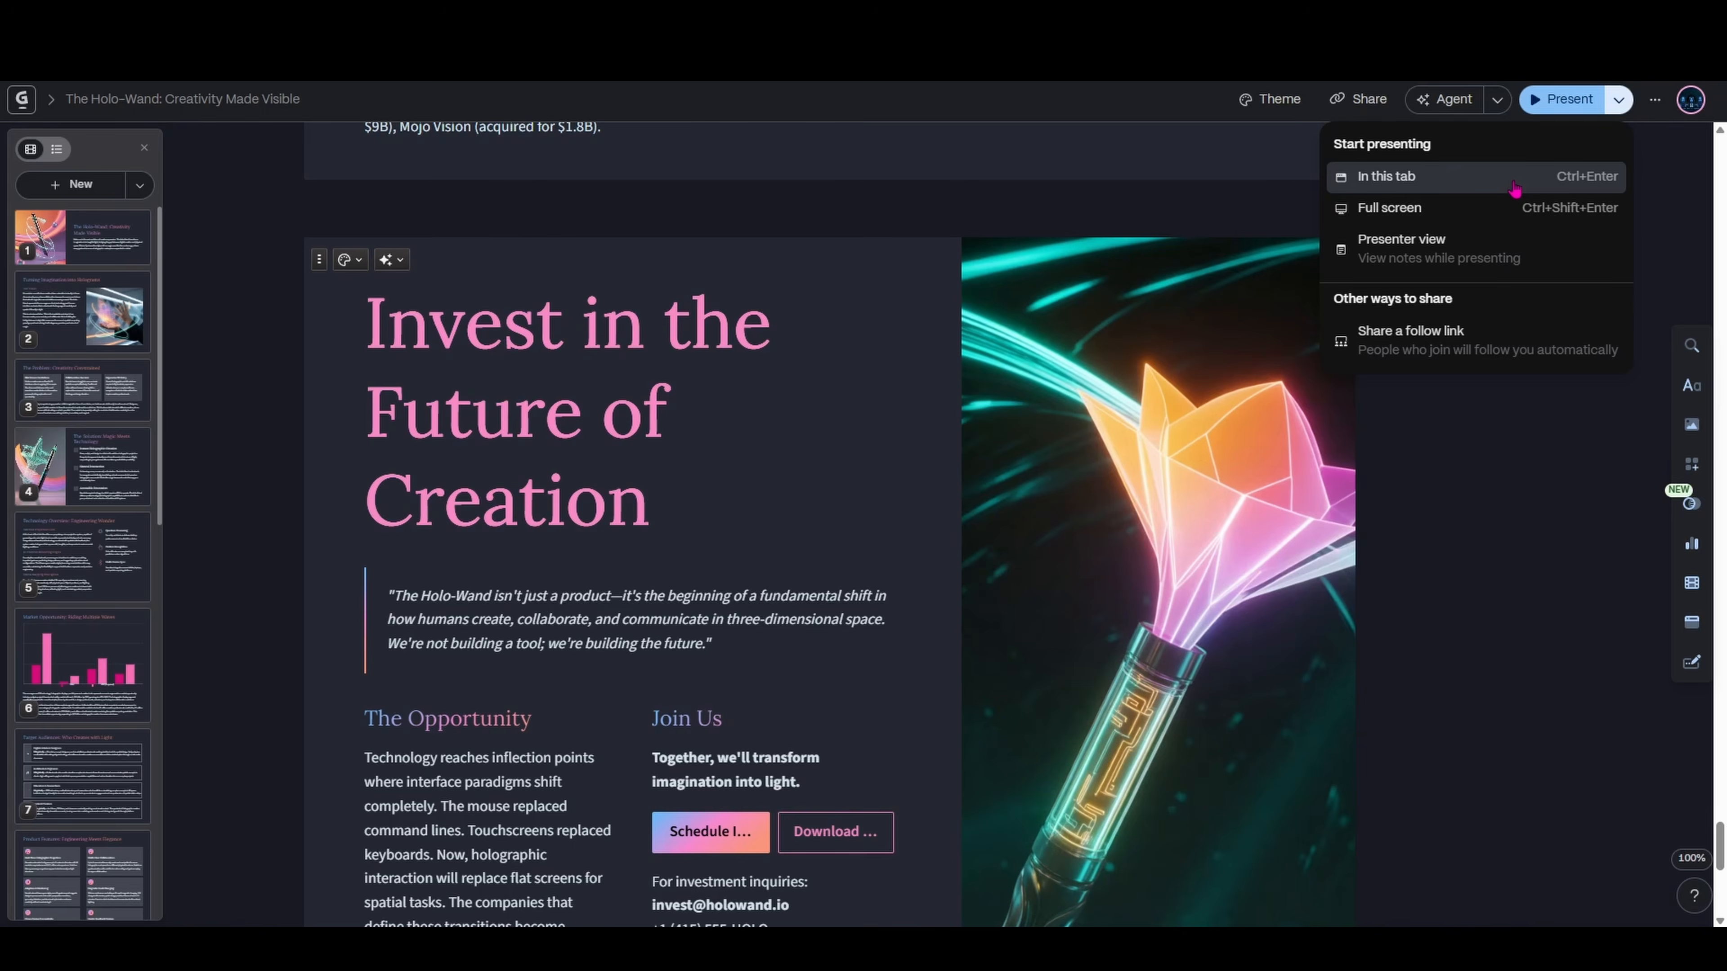
pyautogui.click(1511, 217)
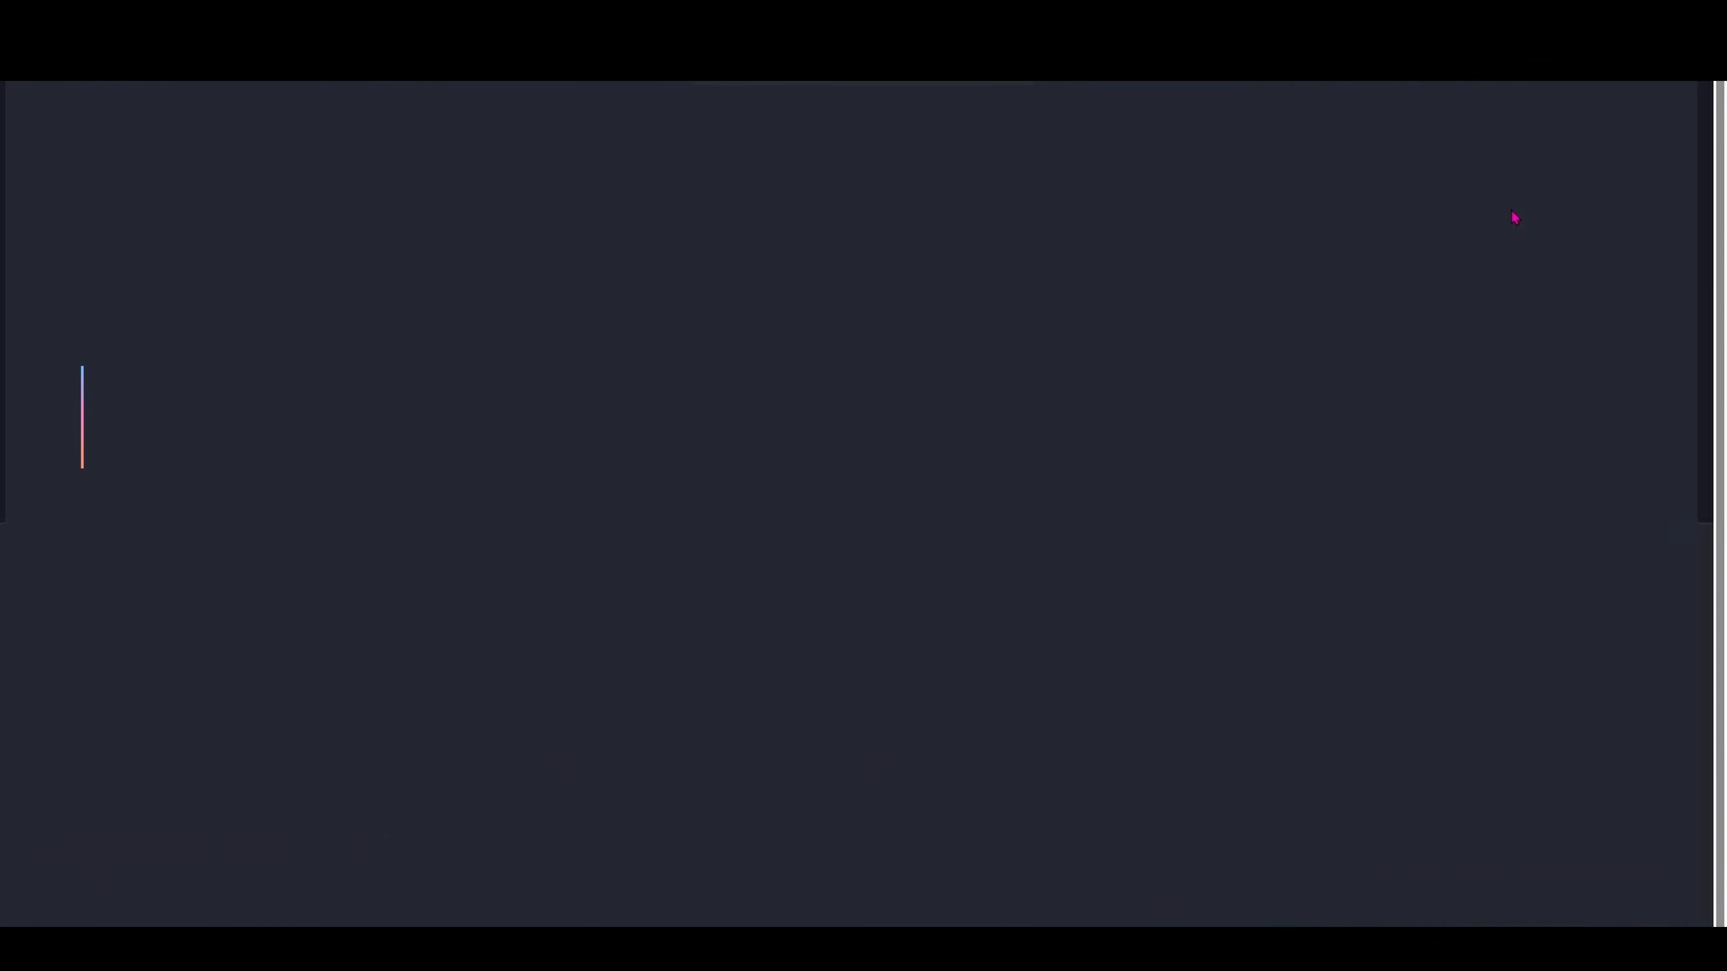
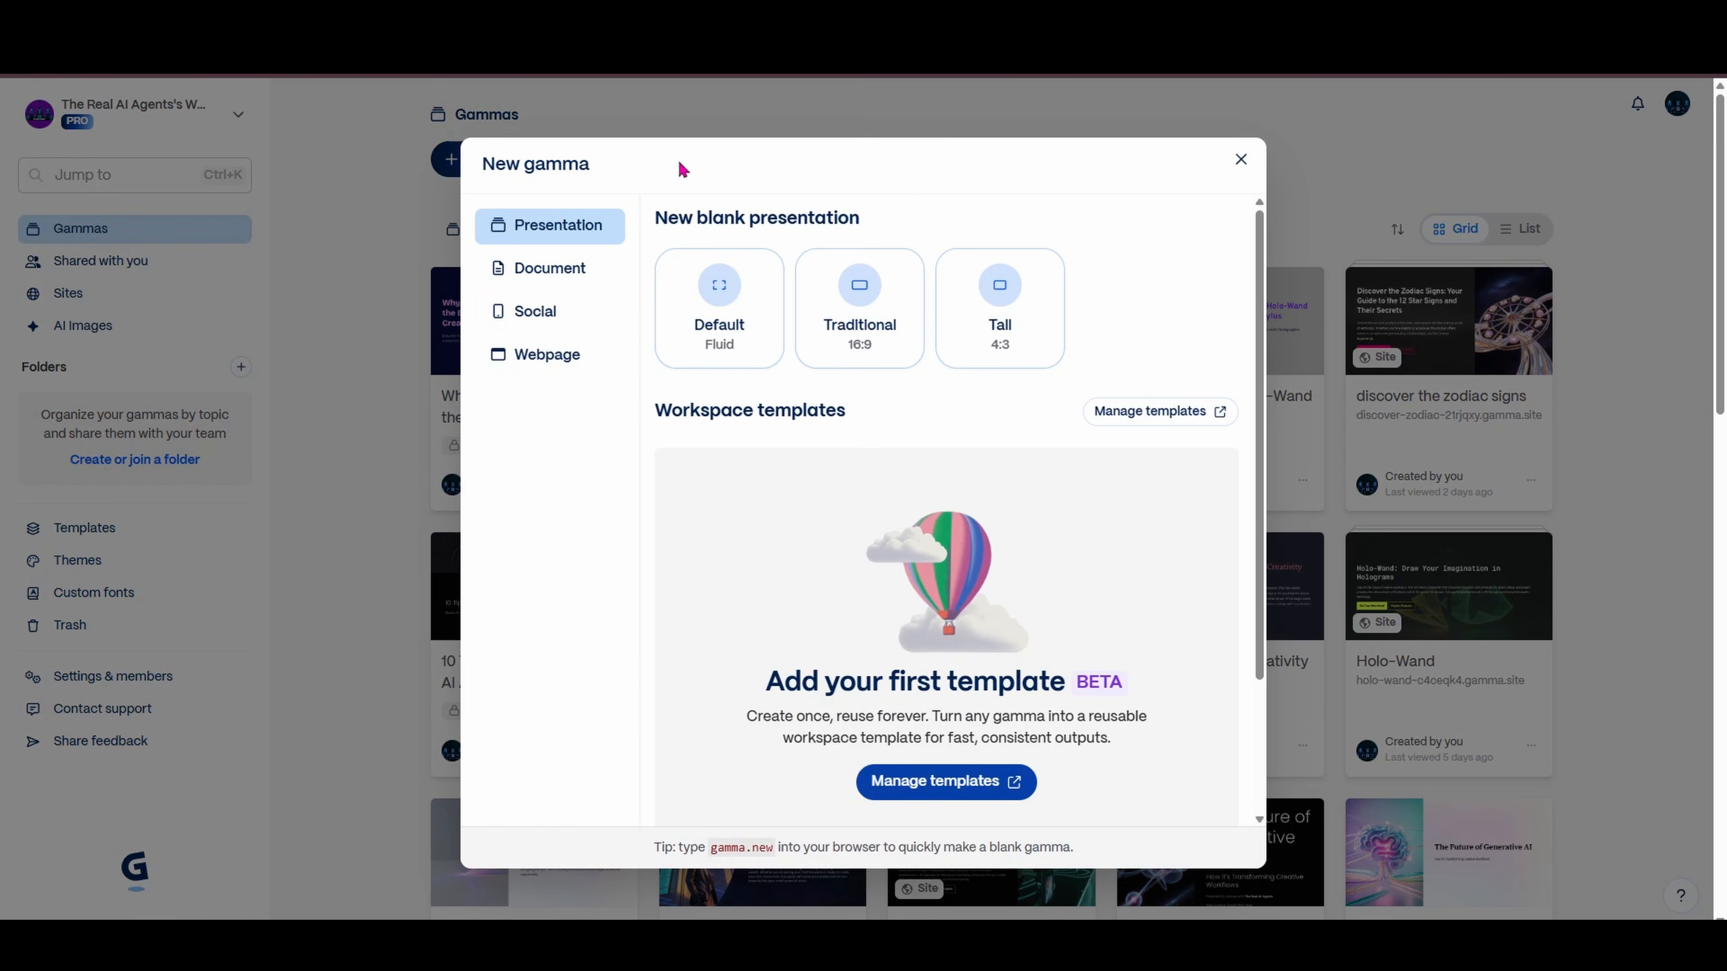
# Create a blank square 1:1 social carousel and open the styling options of its first card
pyautogui.click(566, 333)
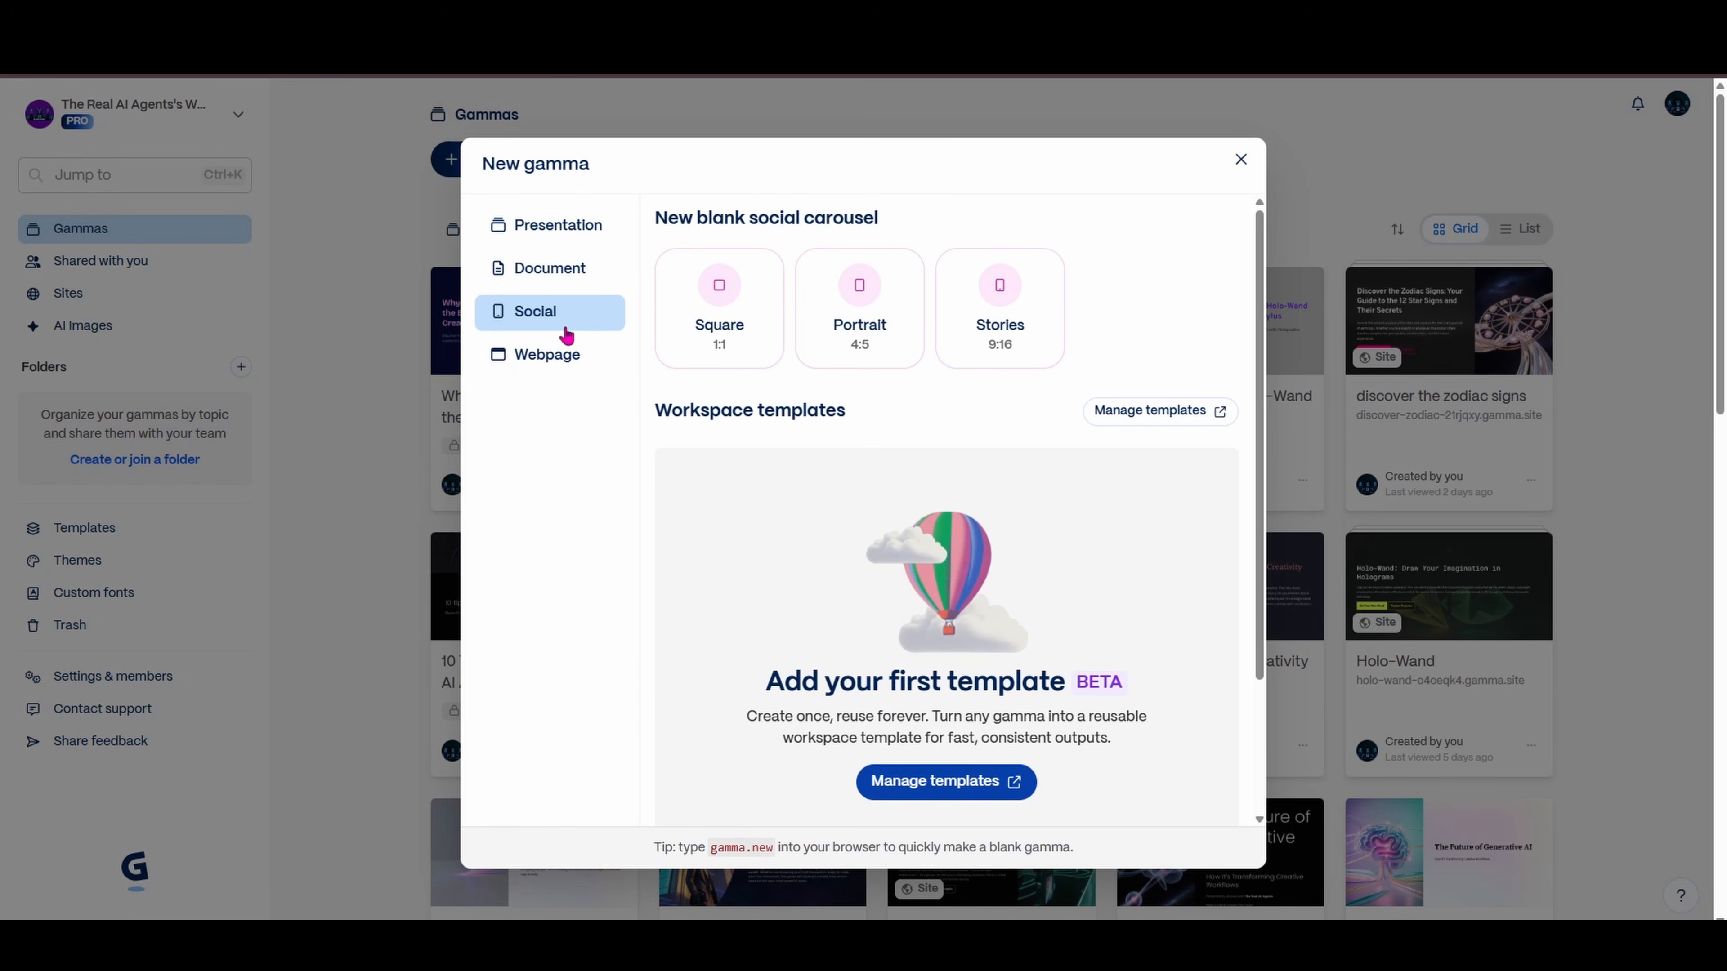
pyautogui.click(736, 328)
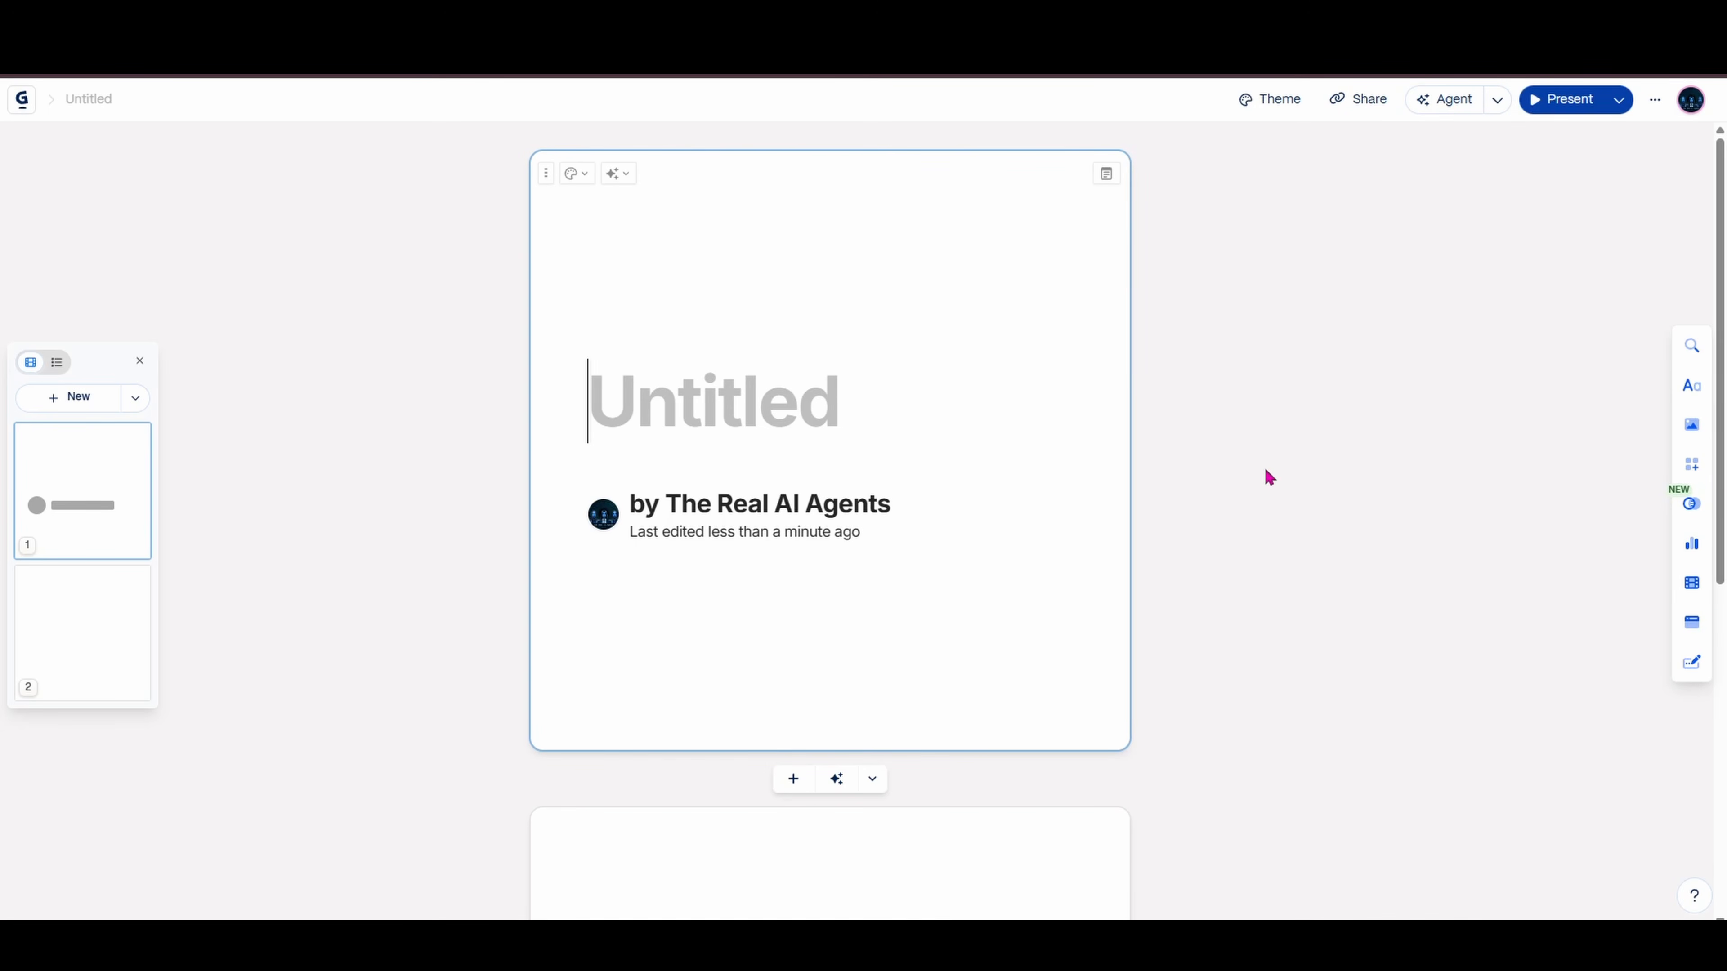
pyautogui.click(576, 175)
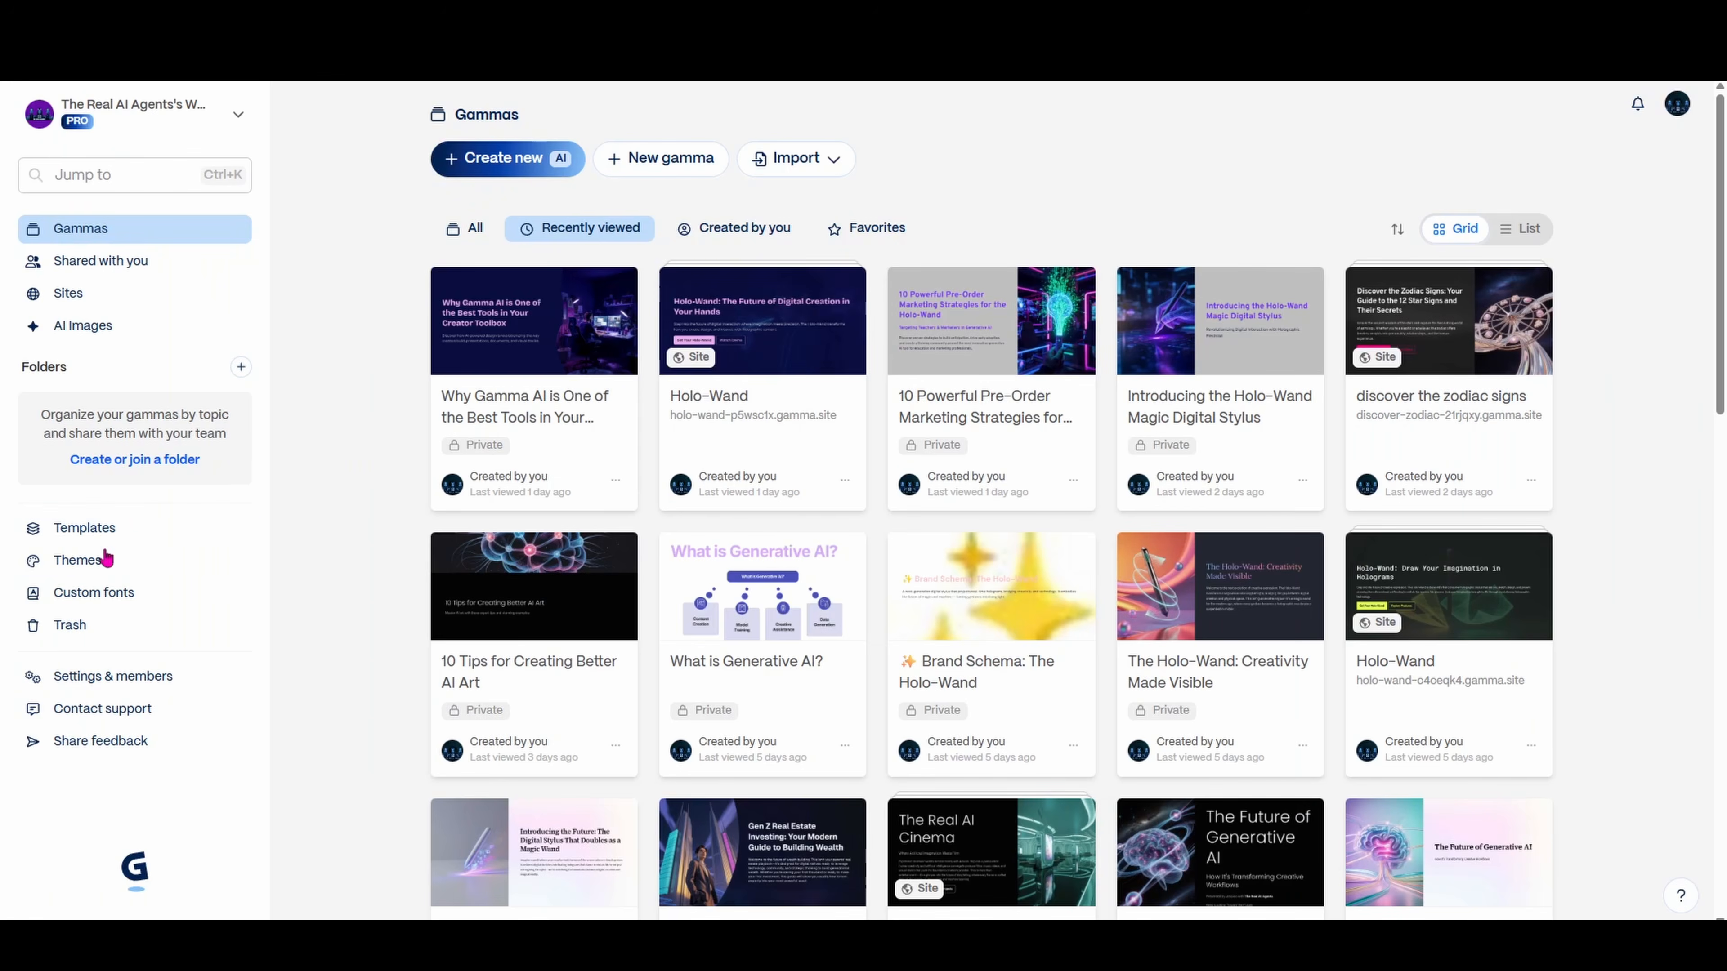
# Look through the workspace's custom fonts, themes and templates pages
pyautogui.click(94, 601)
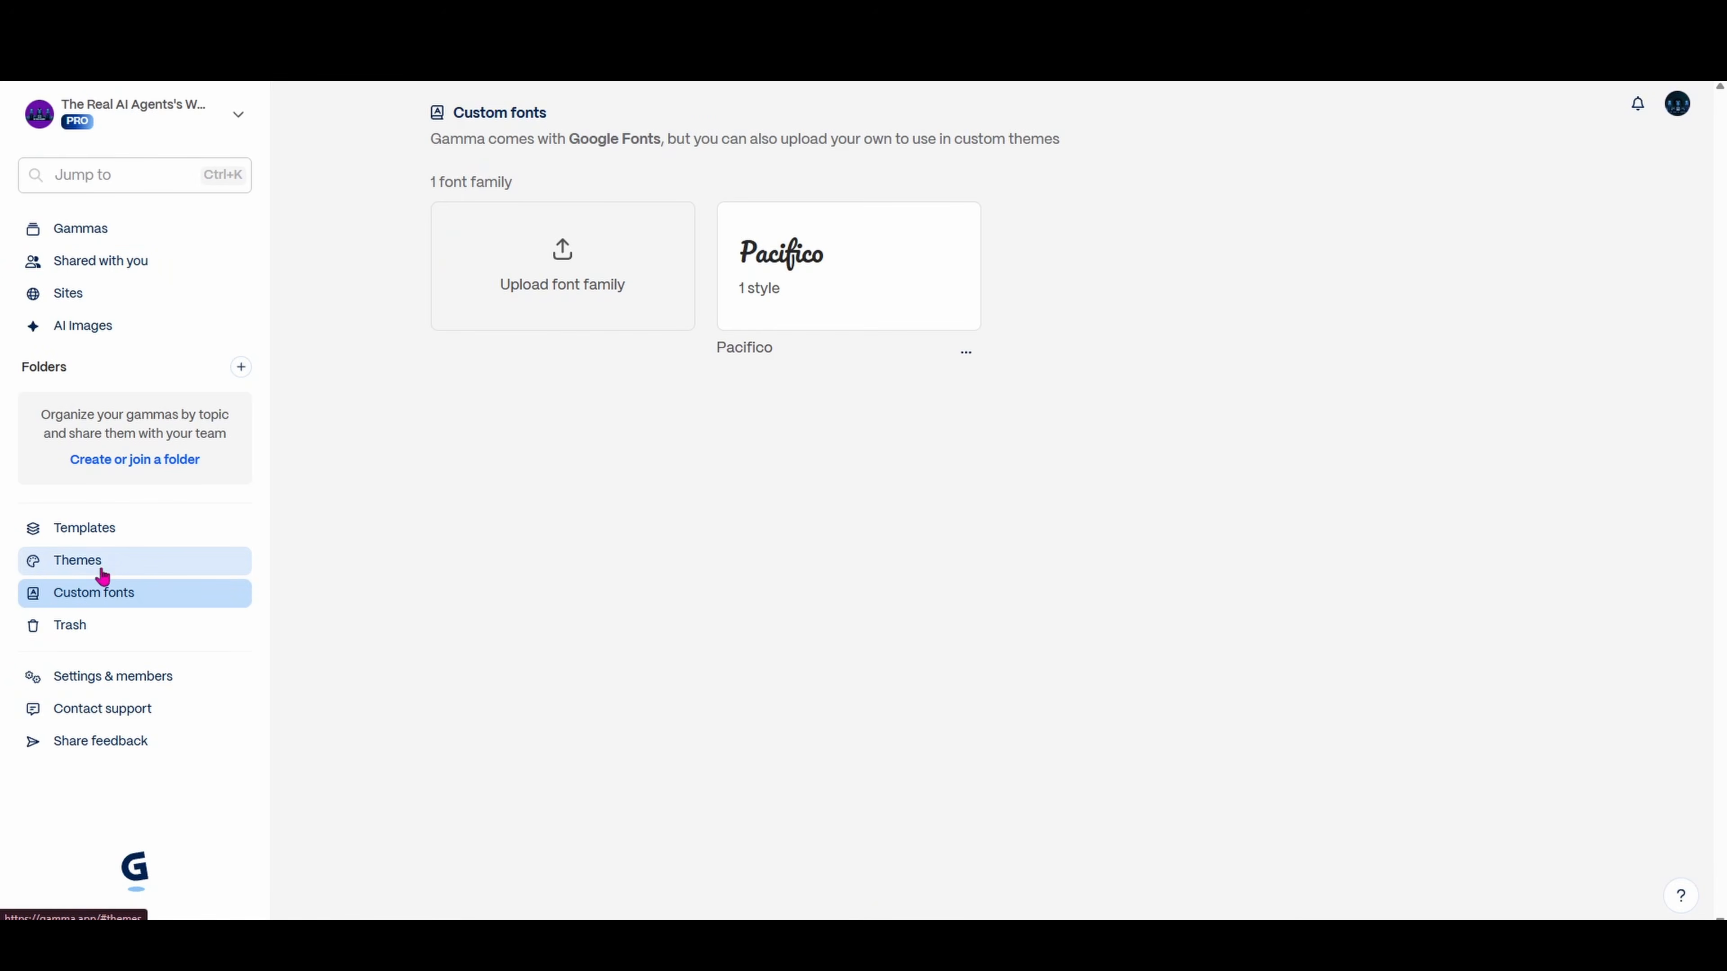
pyautogui.click(102, 568)
pyautogui.click(107, 541)
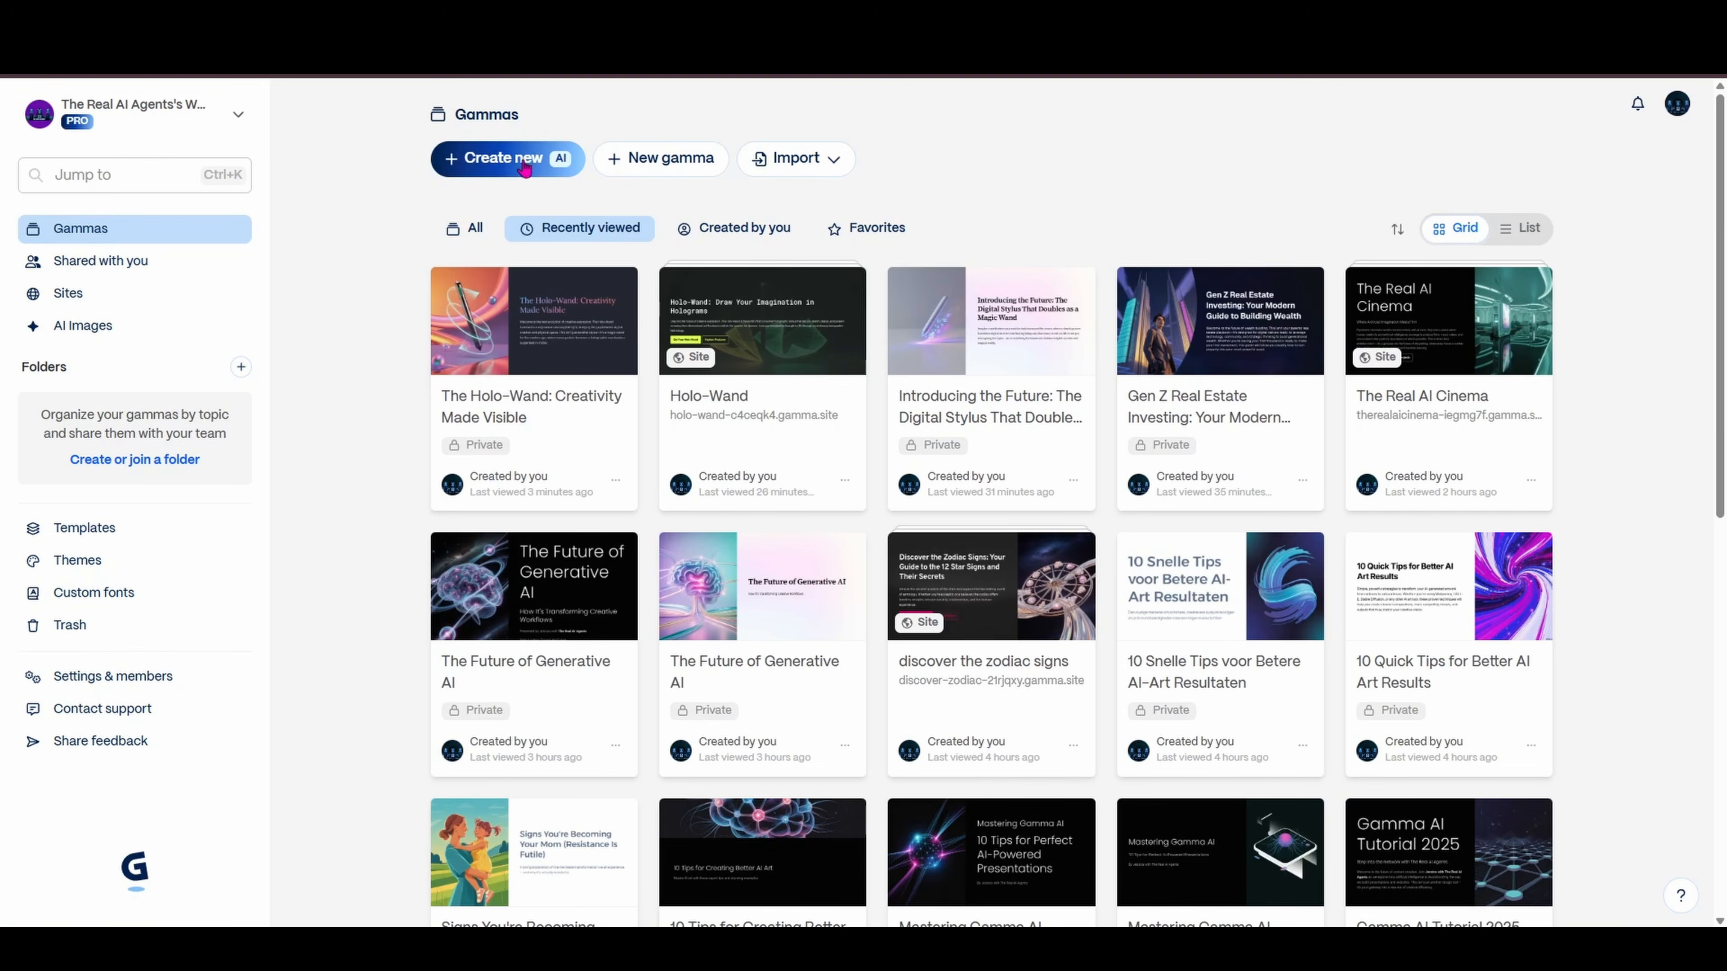
# Start an AI creation from an imported file, and read through the Brand Schema: The Holo-Wand document in Google Docs
pyautogui.click(524, 167)
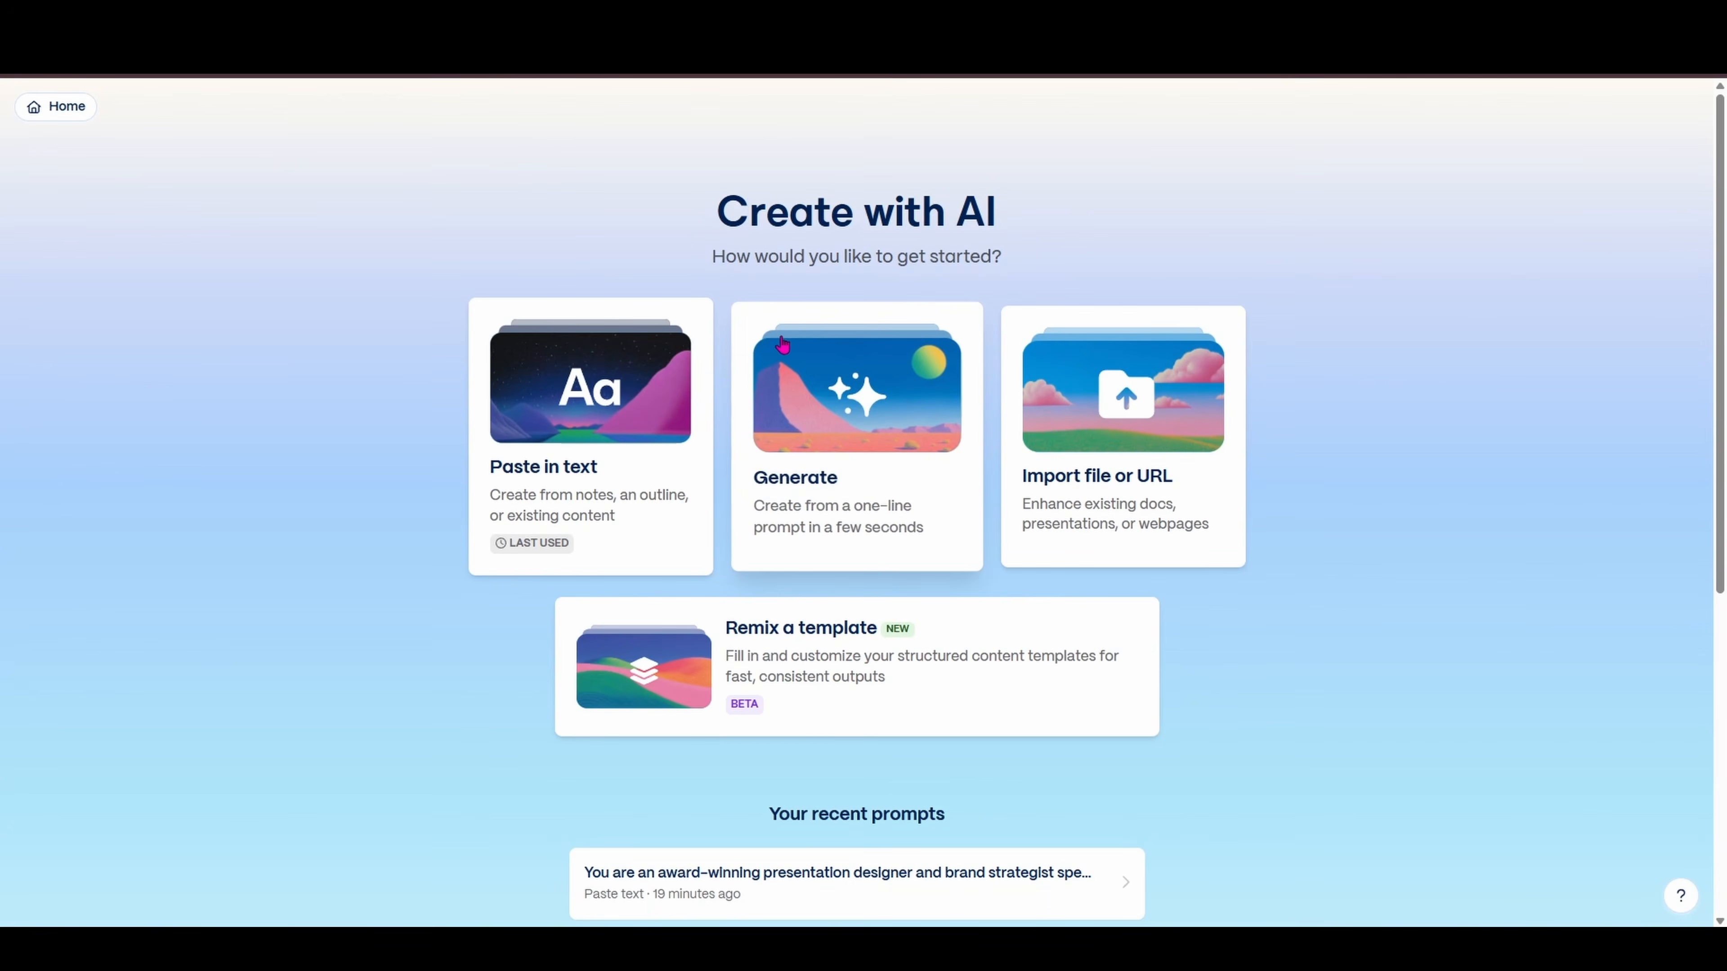
pyautogui.click(1069, 429)
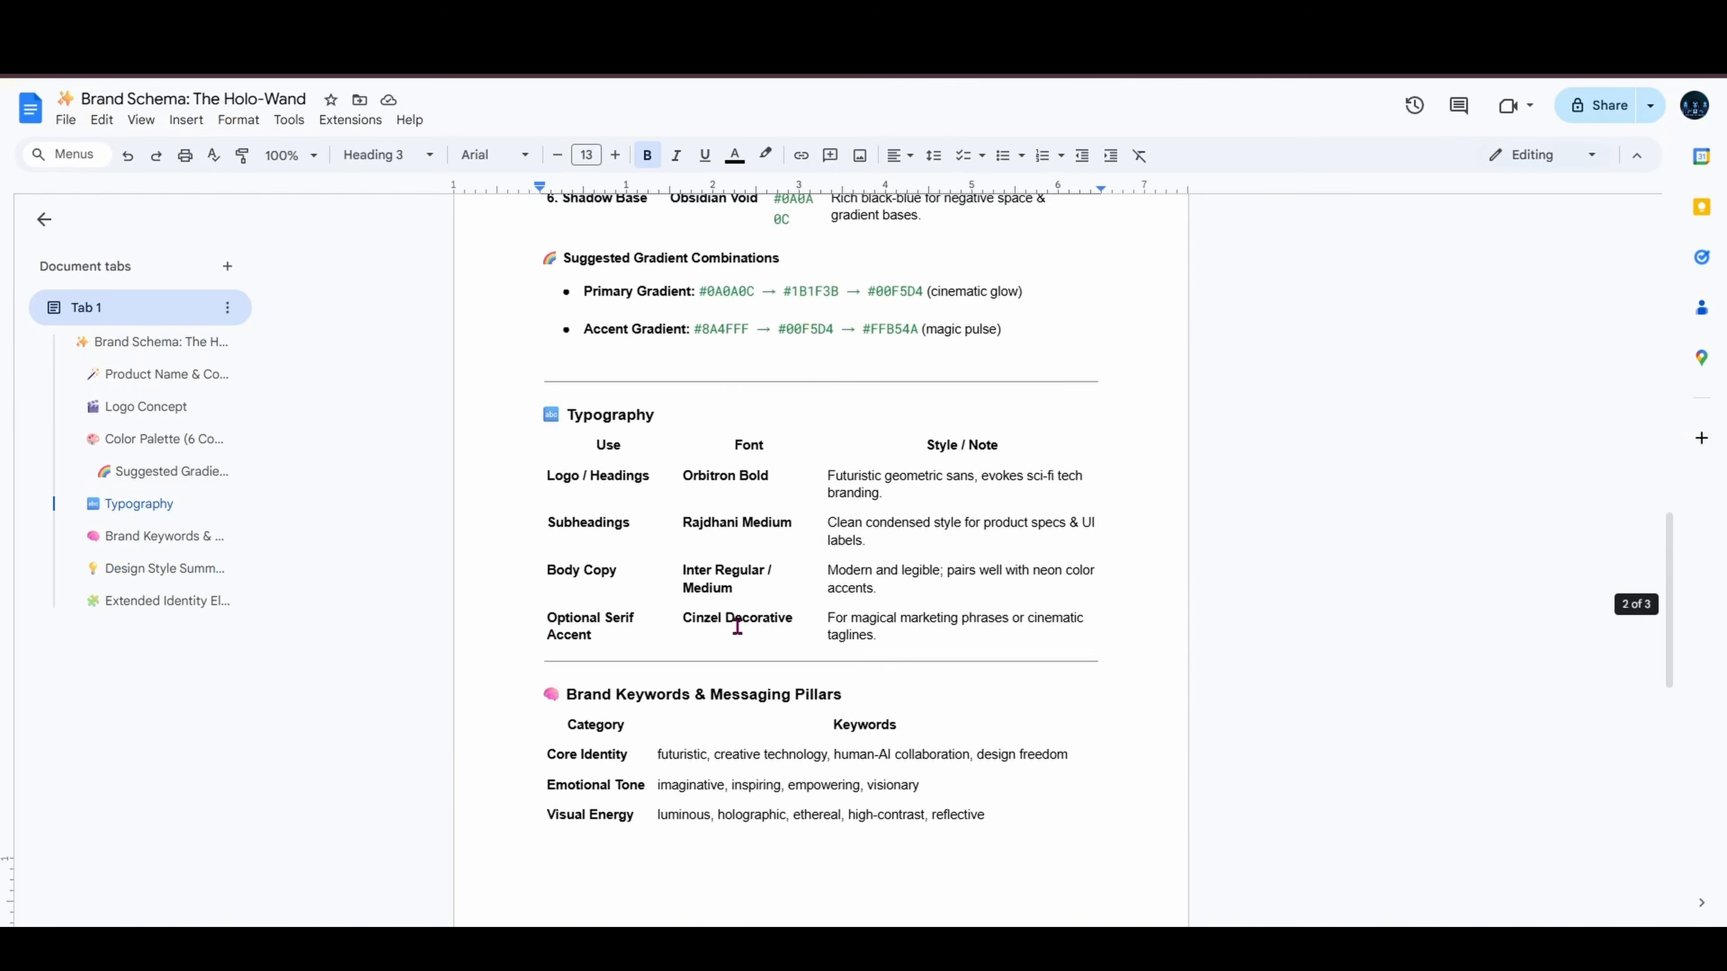
pyautogui.scroll(15, 745, 640)
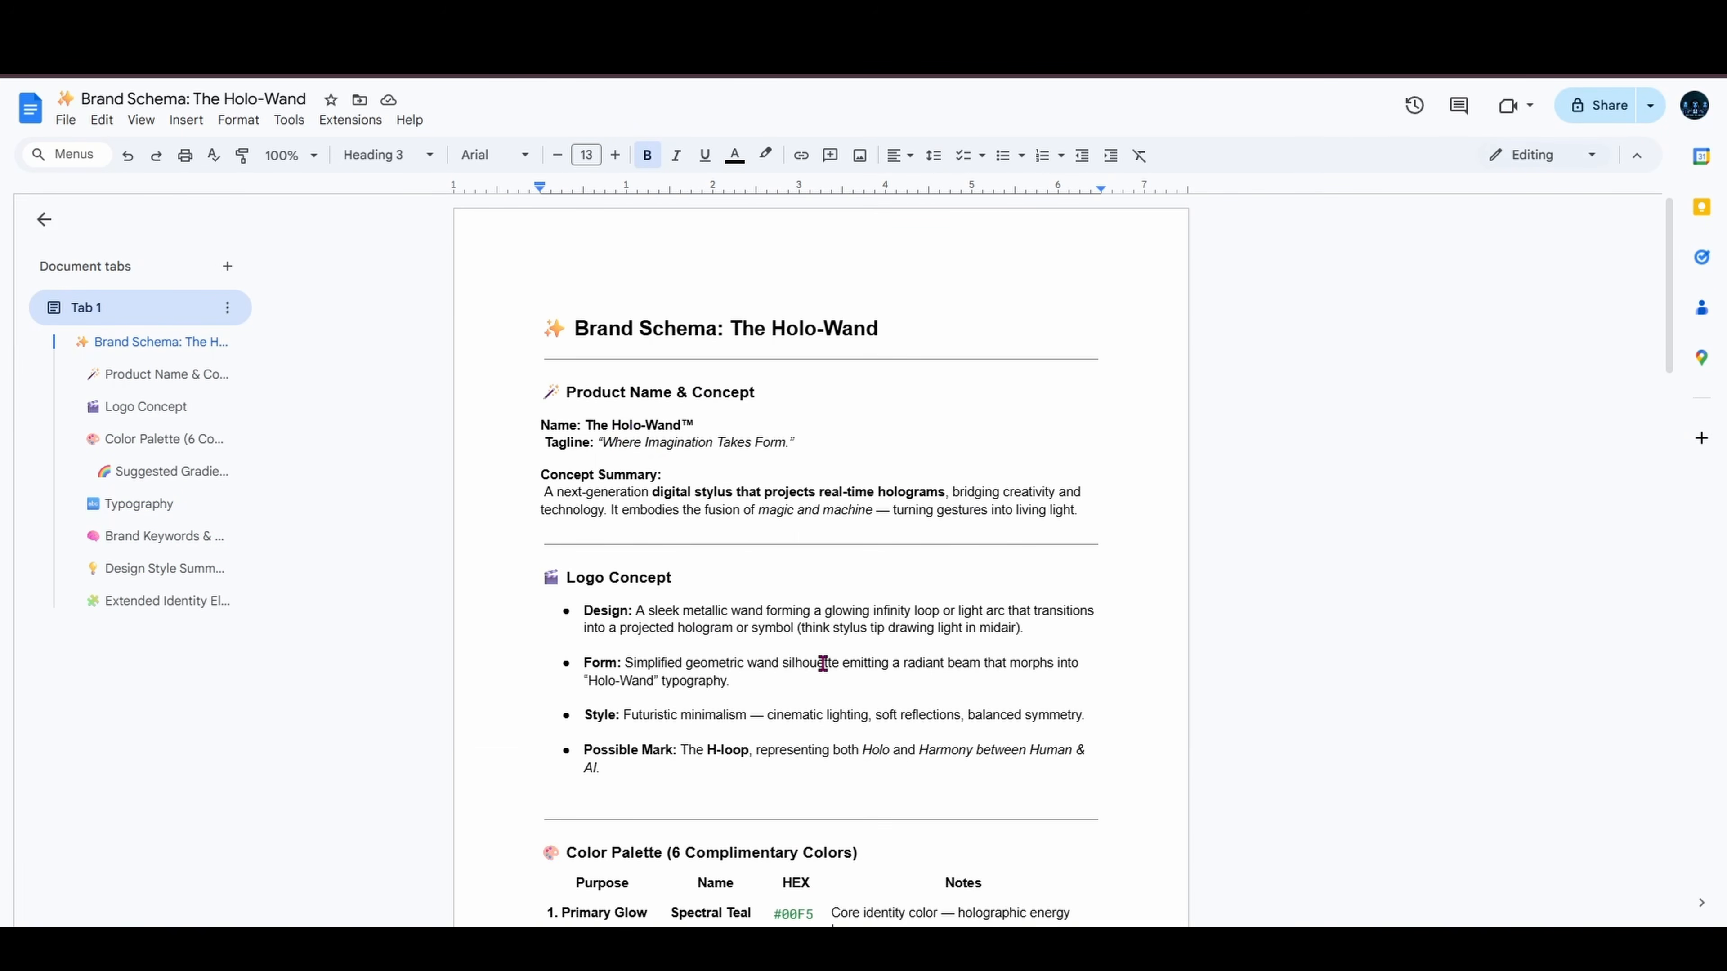
pyautogui.scroll(-5, 823, 664)
pyautogui.scroll(-14, 686, 671)
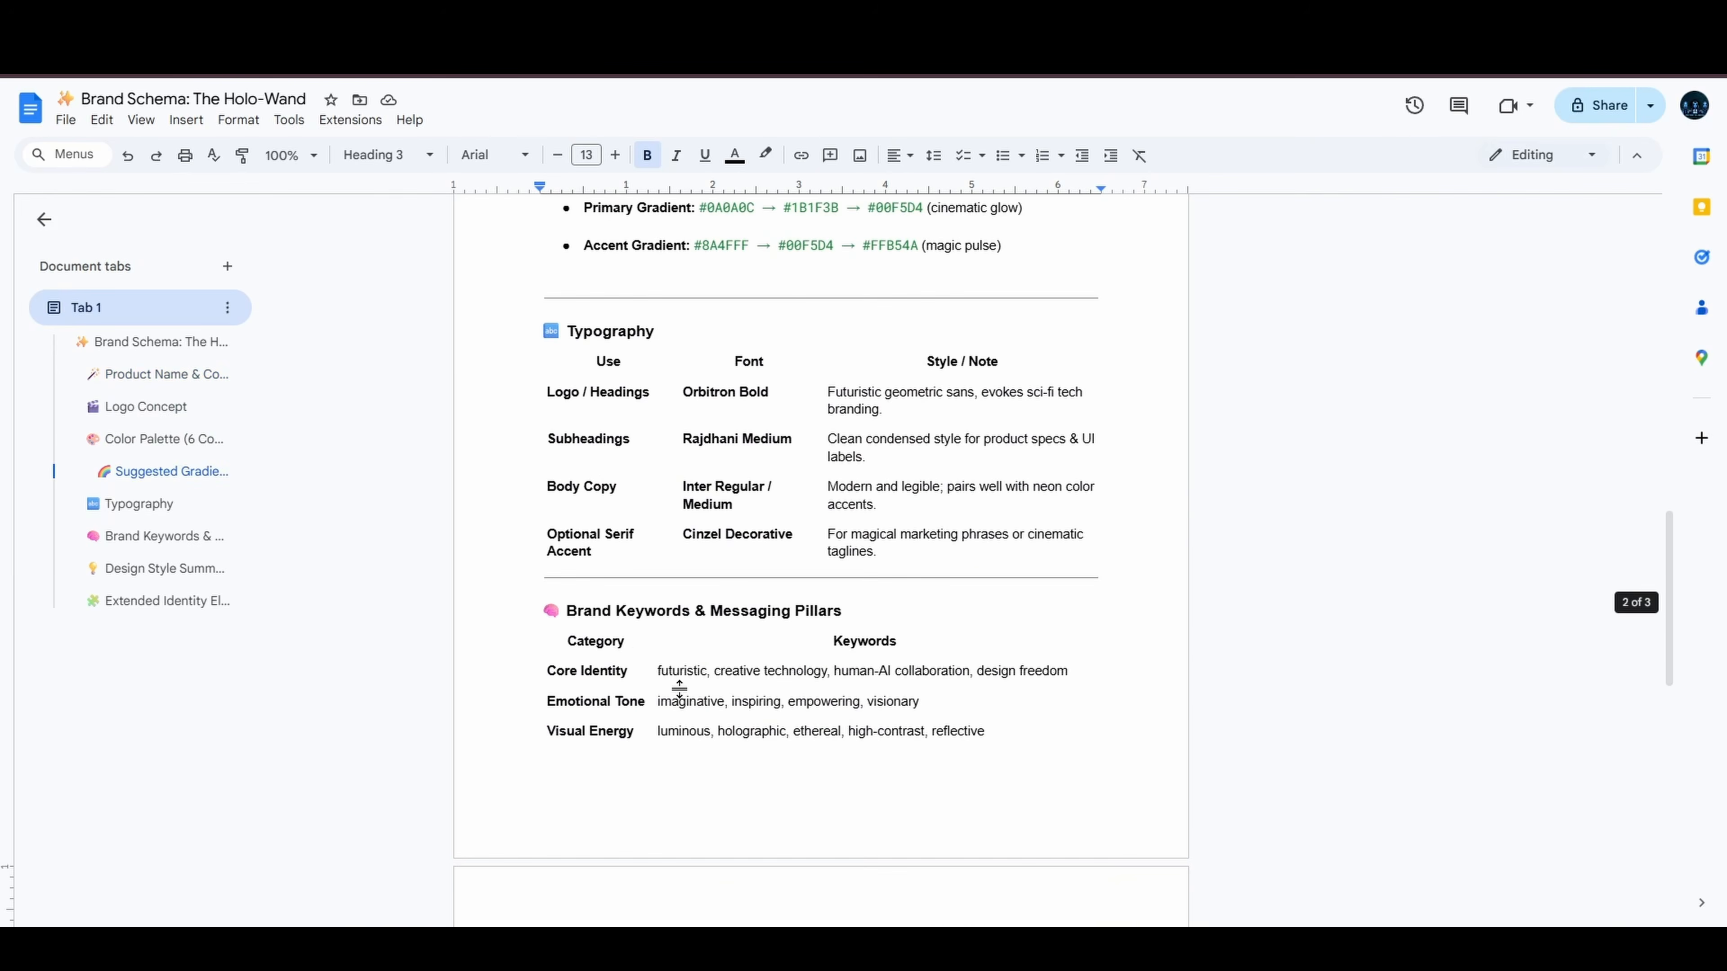
pyautogui.scroll(-4, 706, 550)
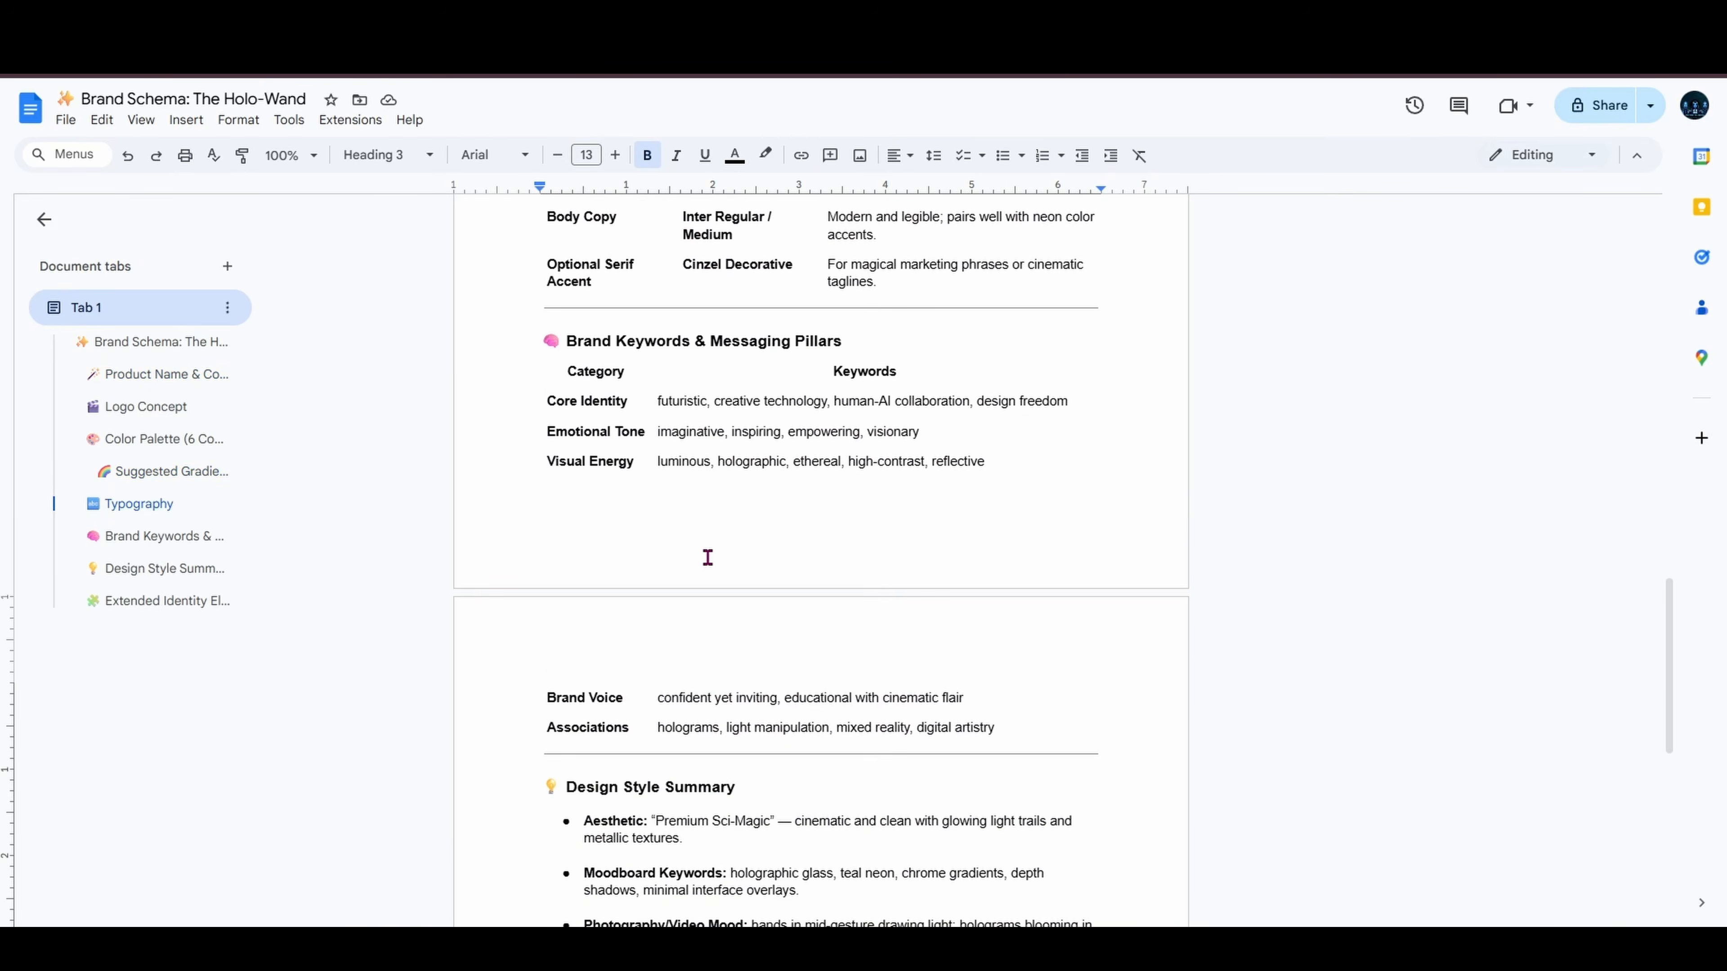
pyautogui.scroll(-8, 707, 558)
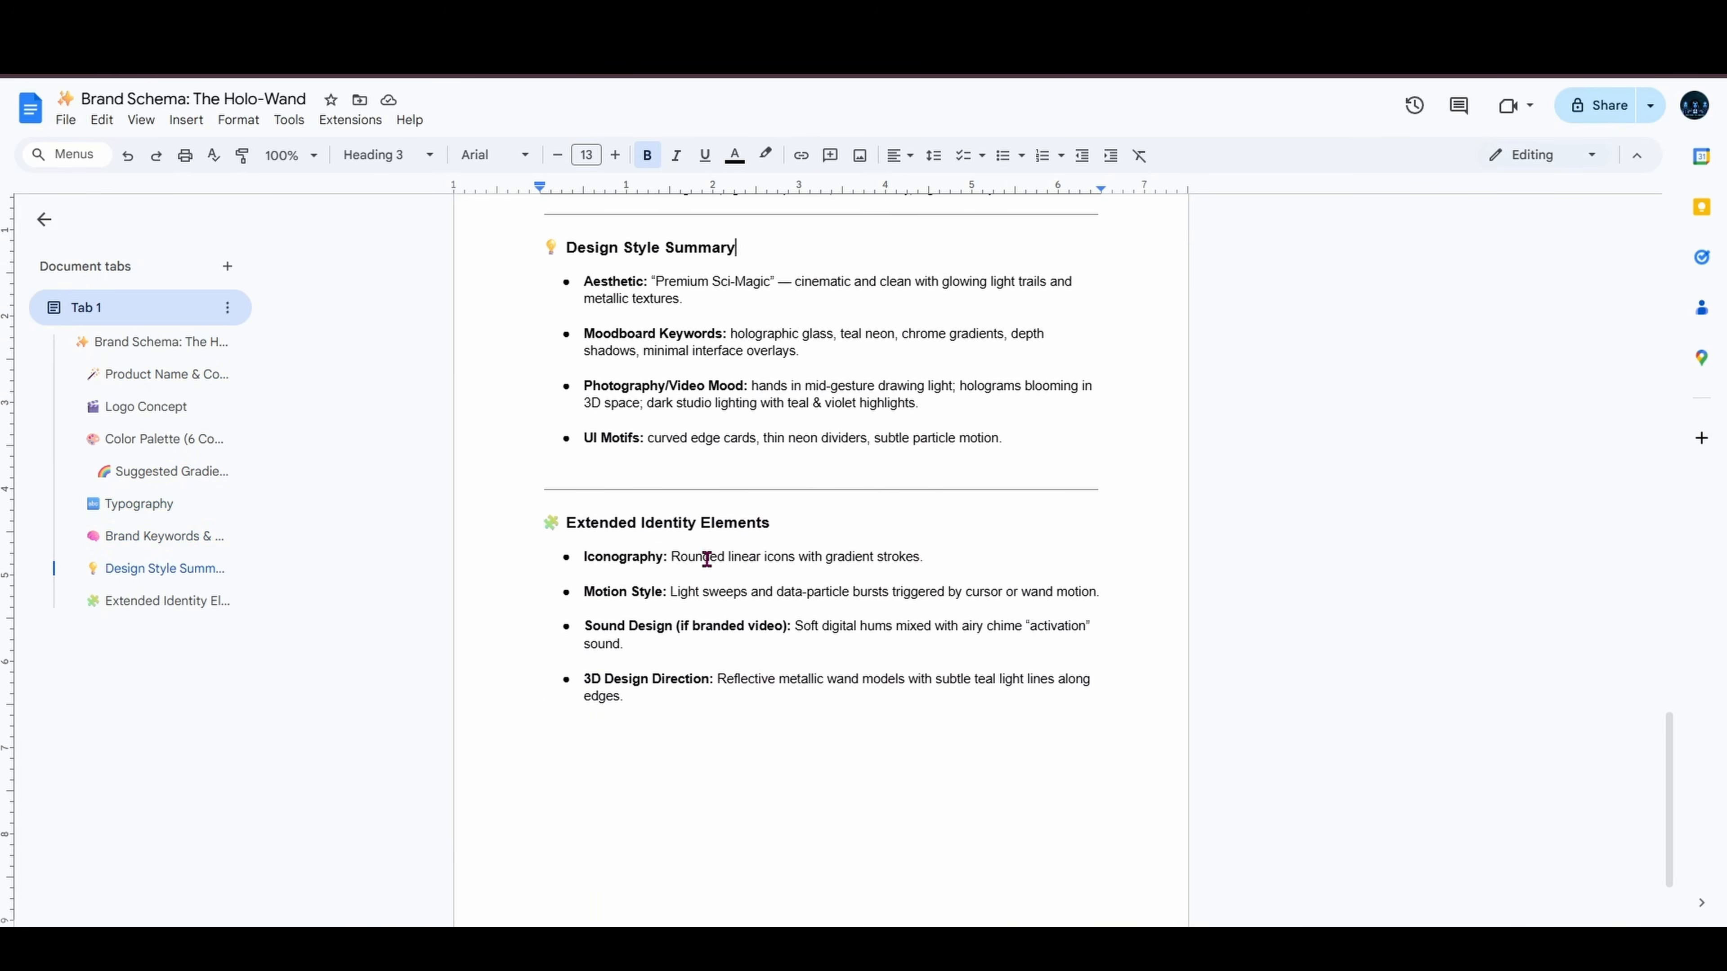
pyautogui.scroll(-1, 707, 559)
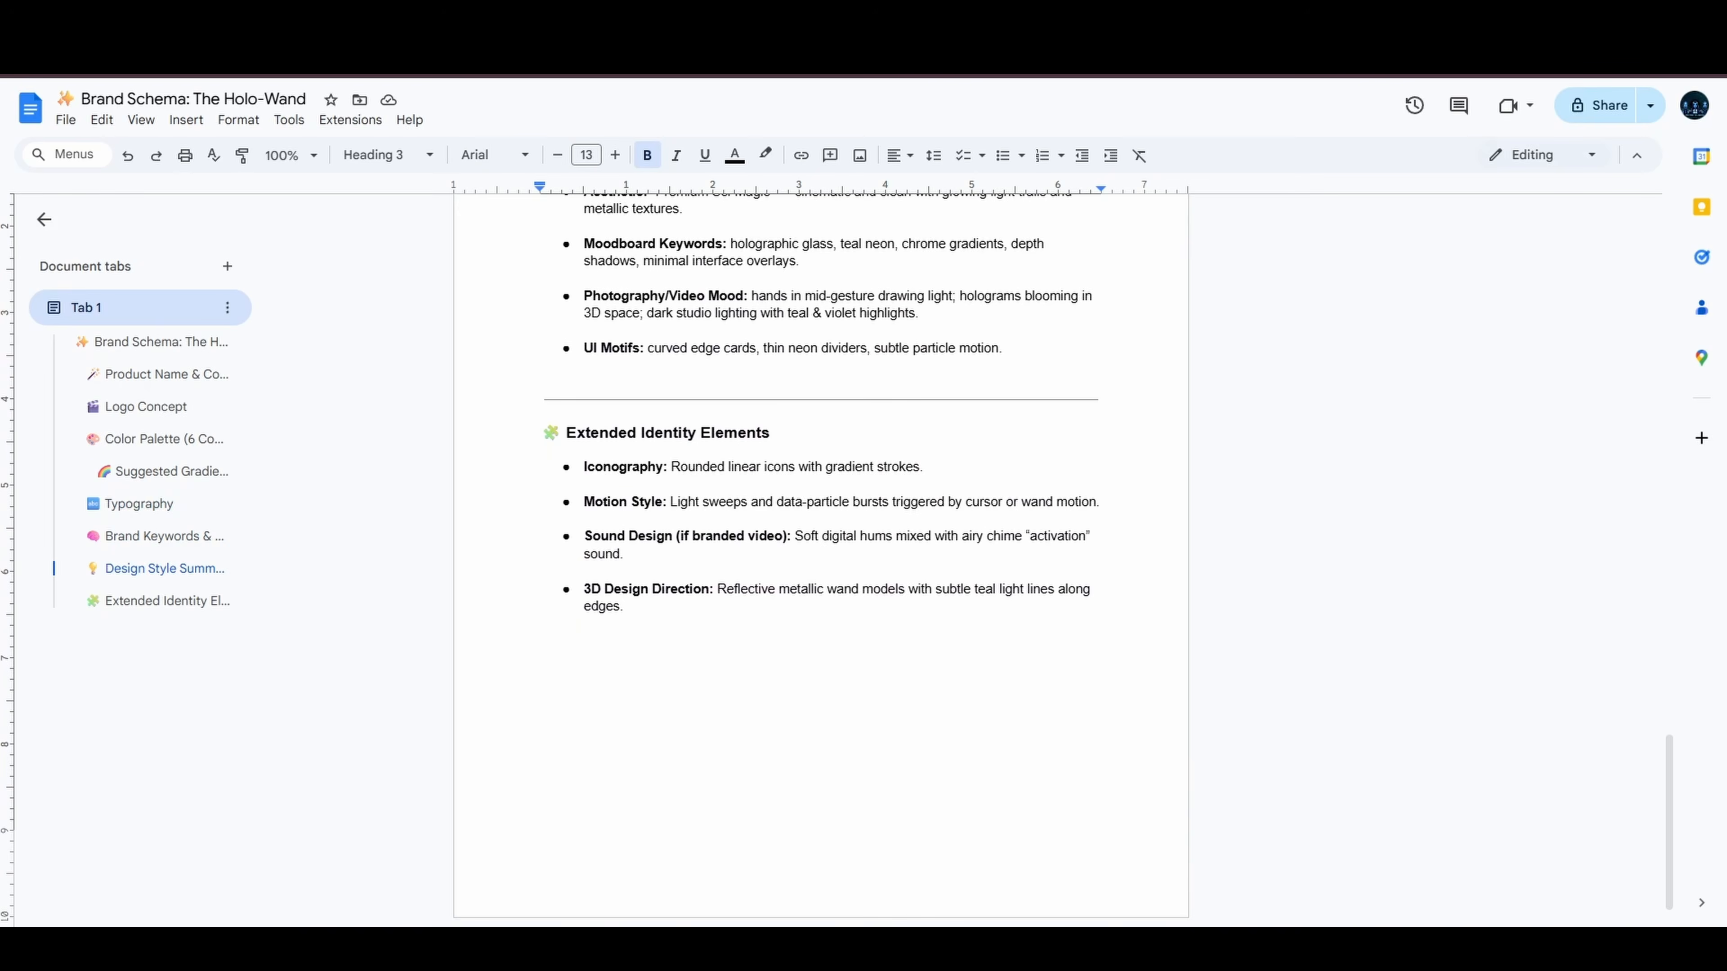
# Switch back to Gamma, import Brand Schema_ The Holo-Wand.pdf as a Document, and continue to the prompt editor
pyautogui.click(517, 16)
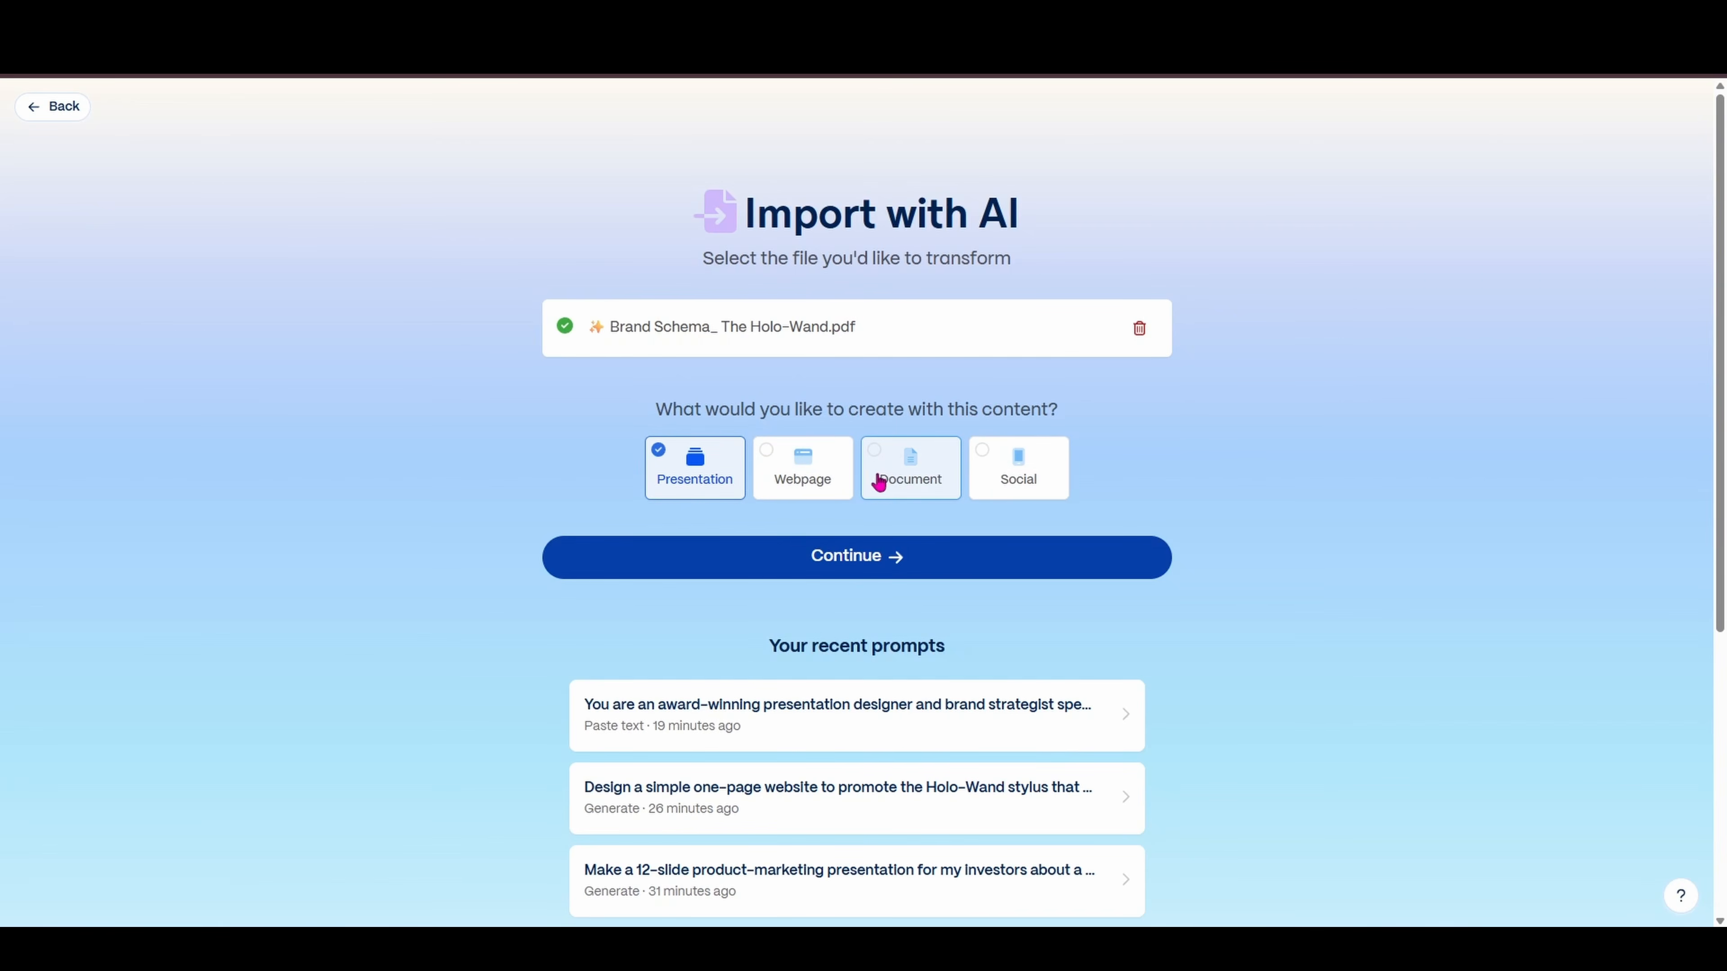
pyautogui.click(901, 478)
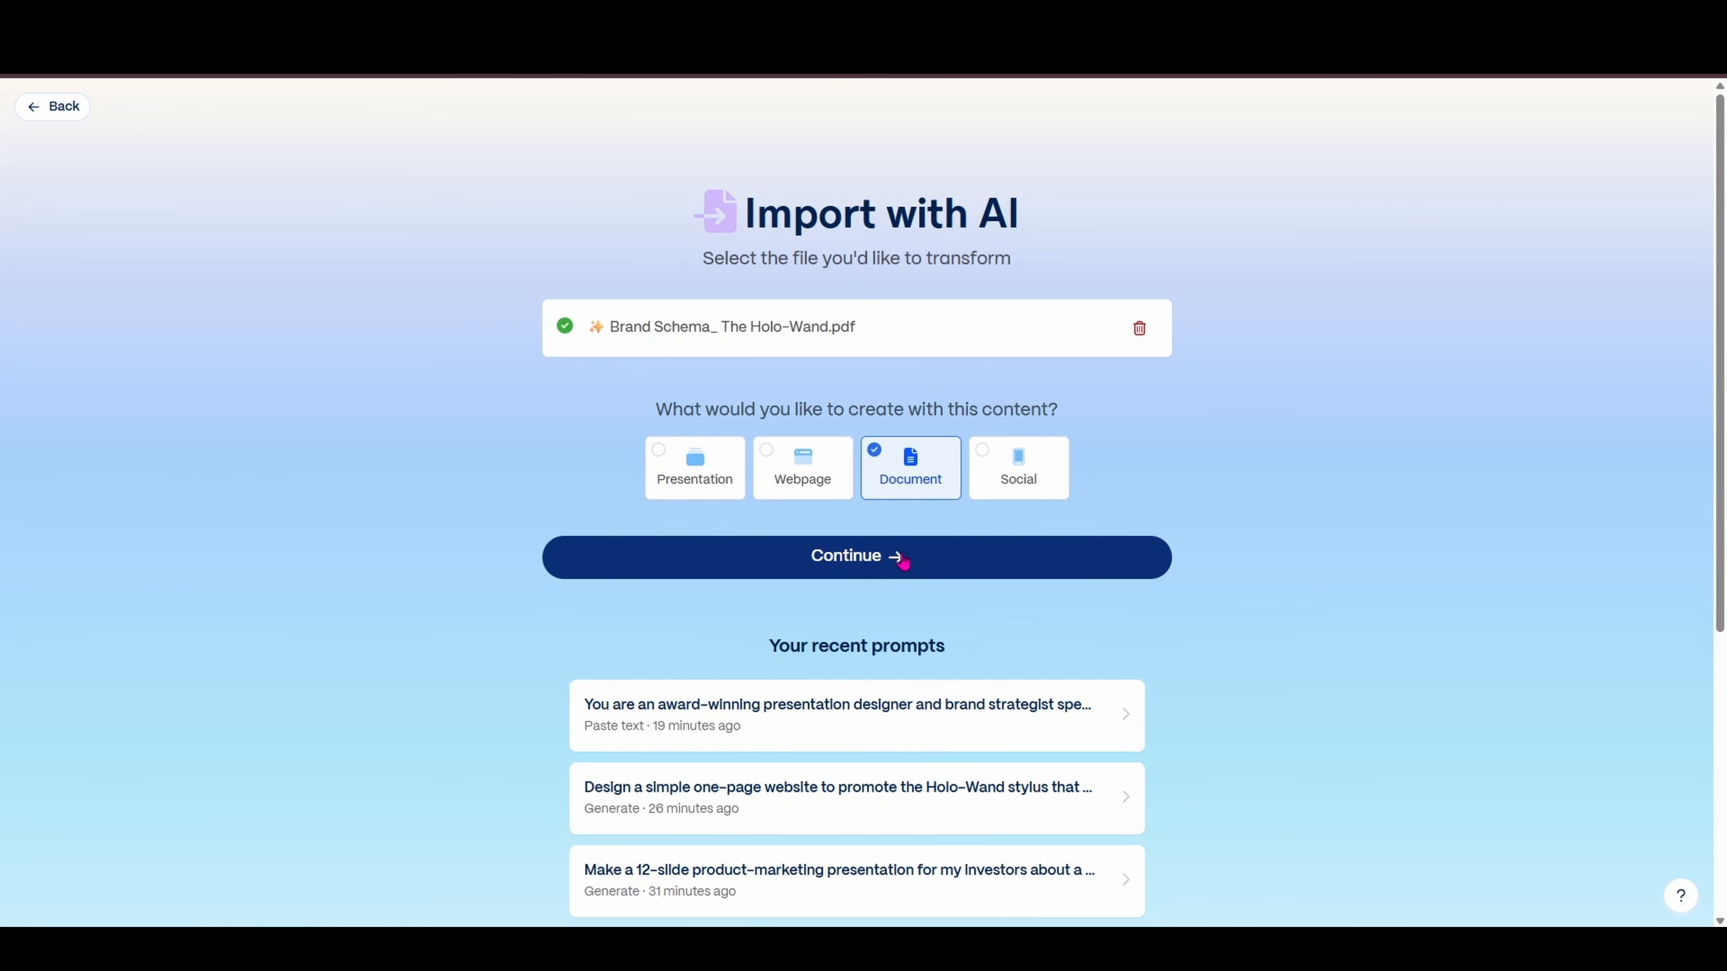
pyautogui.click(859, 564)
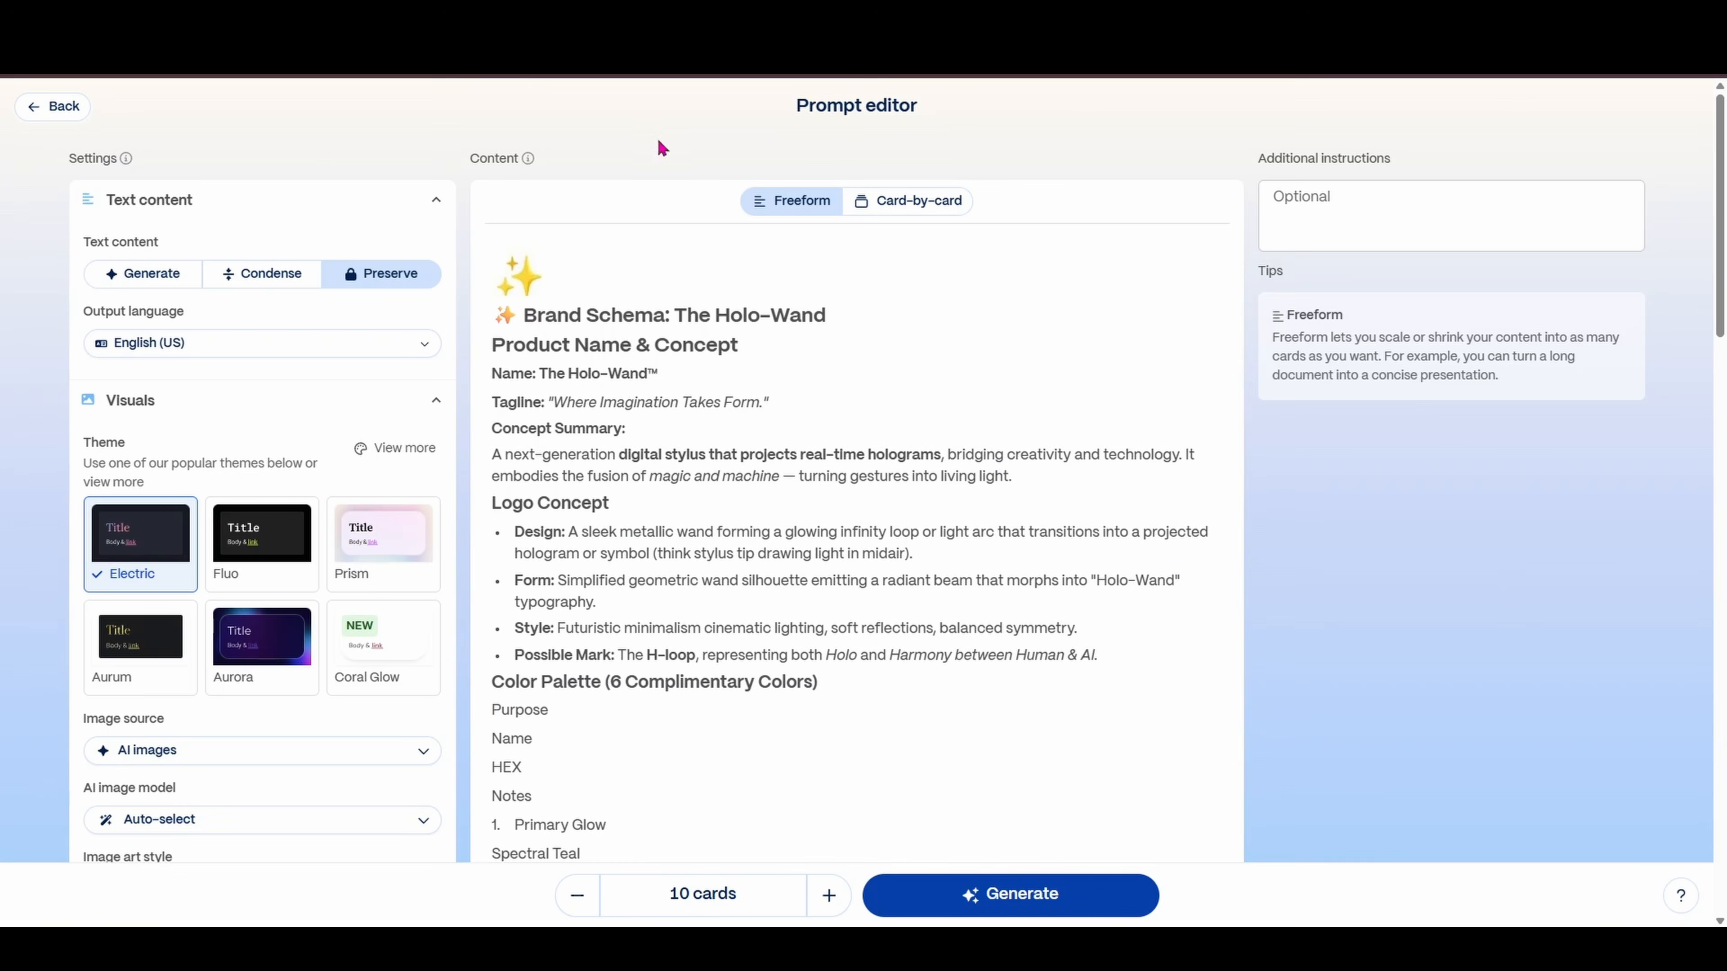
# Check the imported brand schema text, choose the Coral Glow theme, and generate the document
pyautogui.scroll(-5, 748, 606)
pyautogui.scroll(-15, 748, 605)
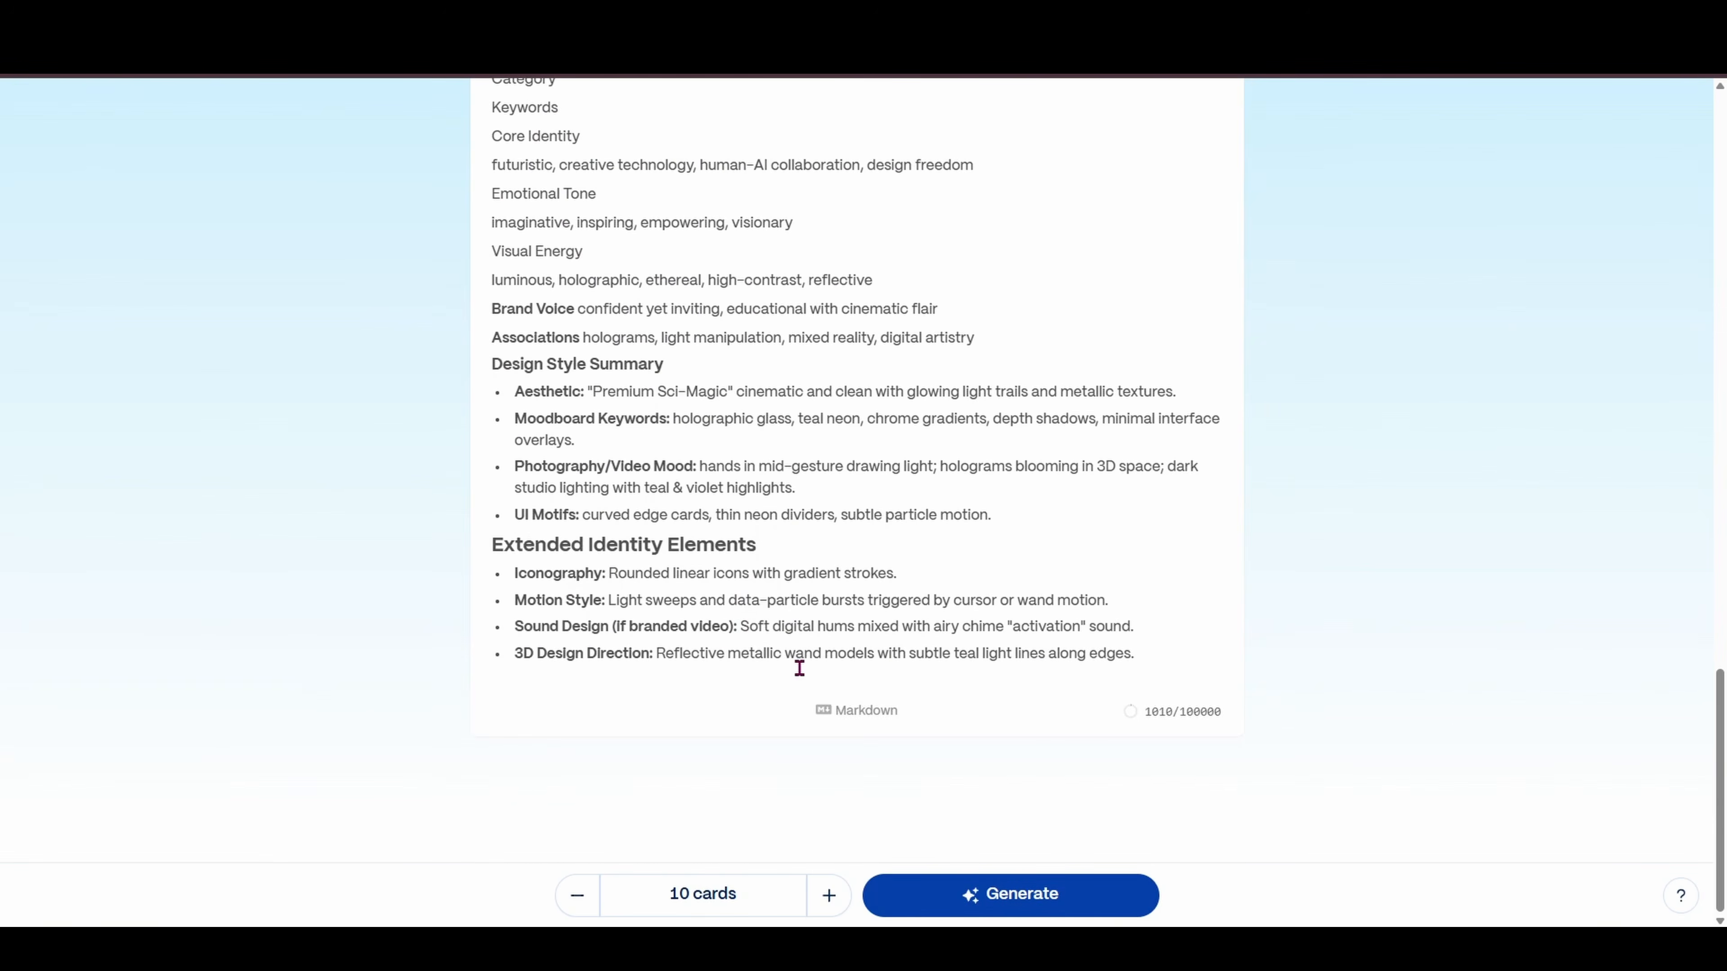
pyautogui.scroll(15, 800, 667)
pyautogui.scroll(4, 800, 672)
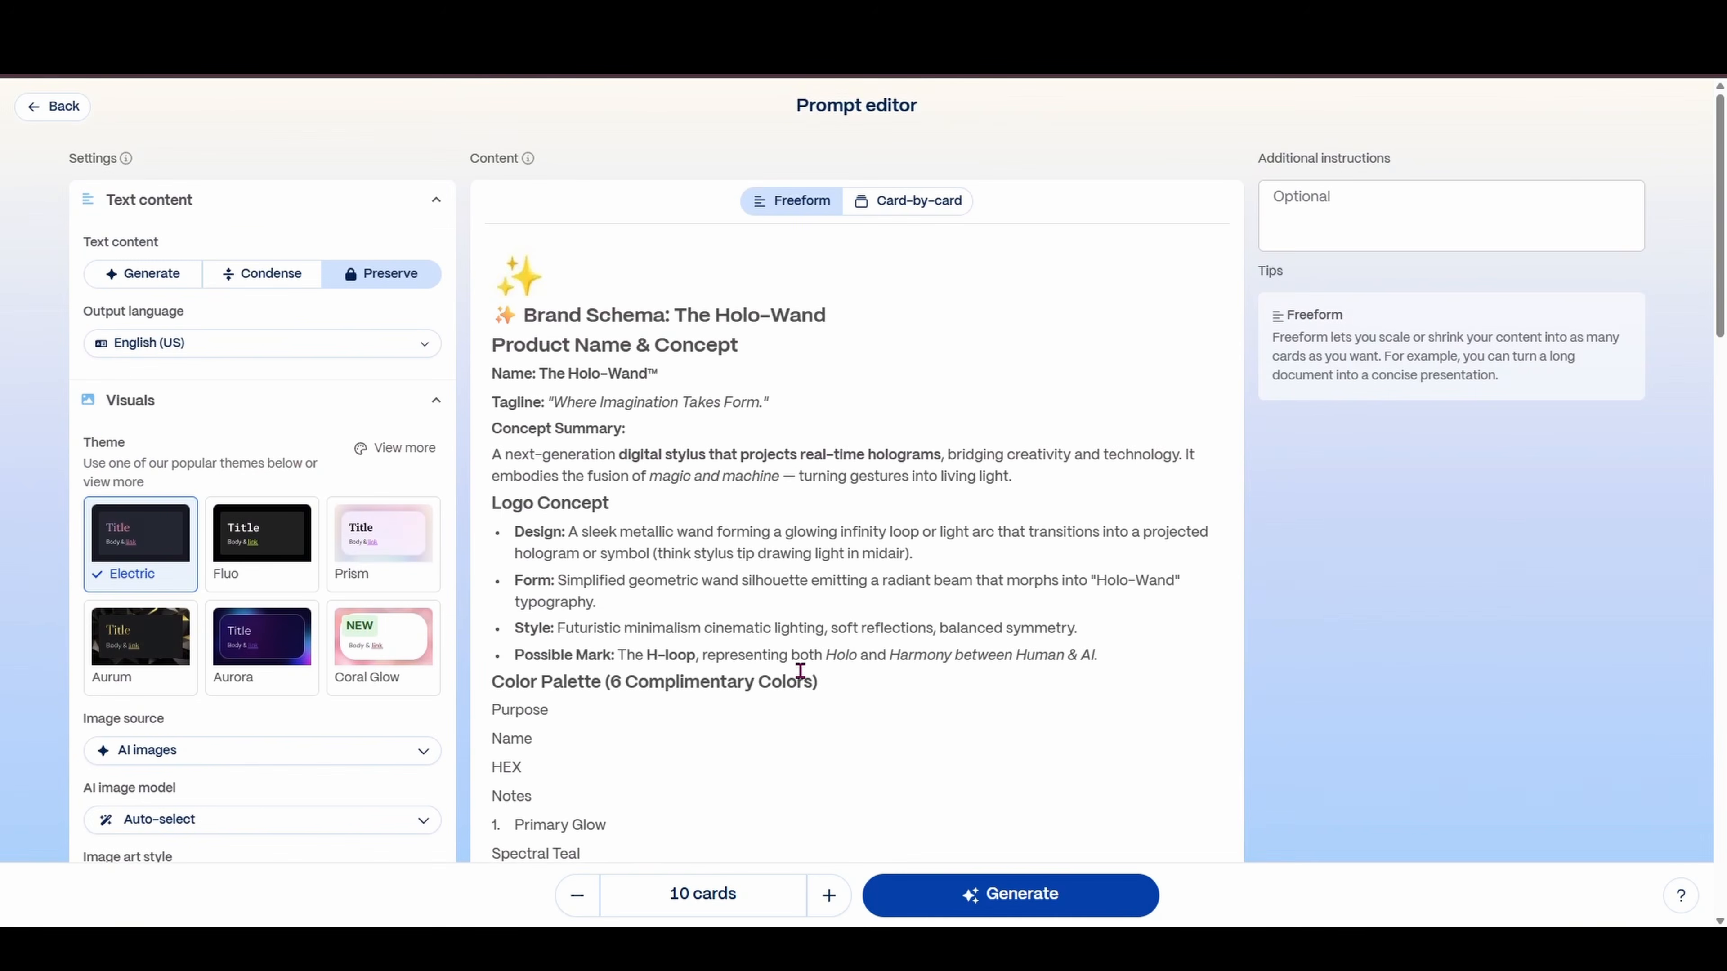
pyautogui.click(403, 641)
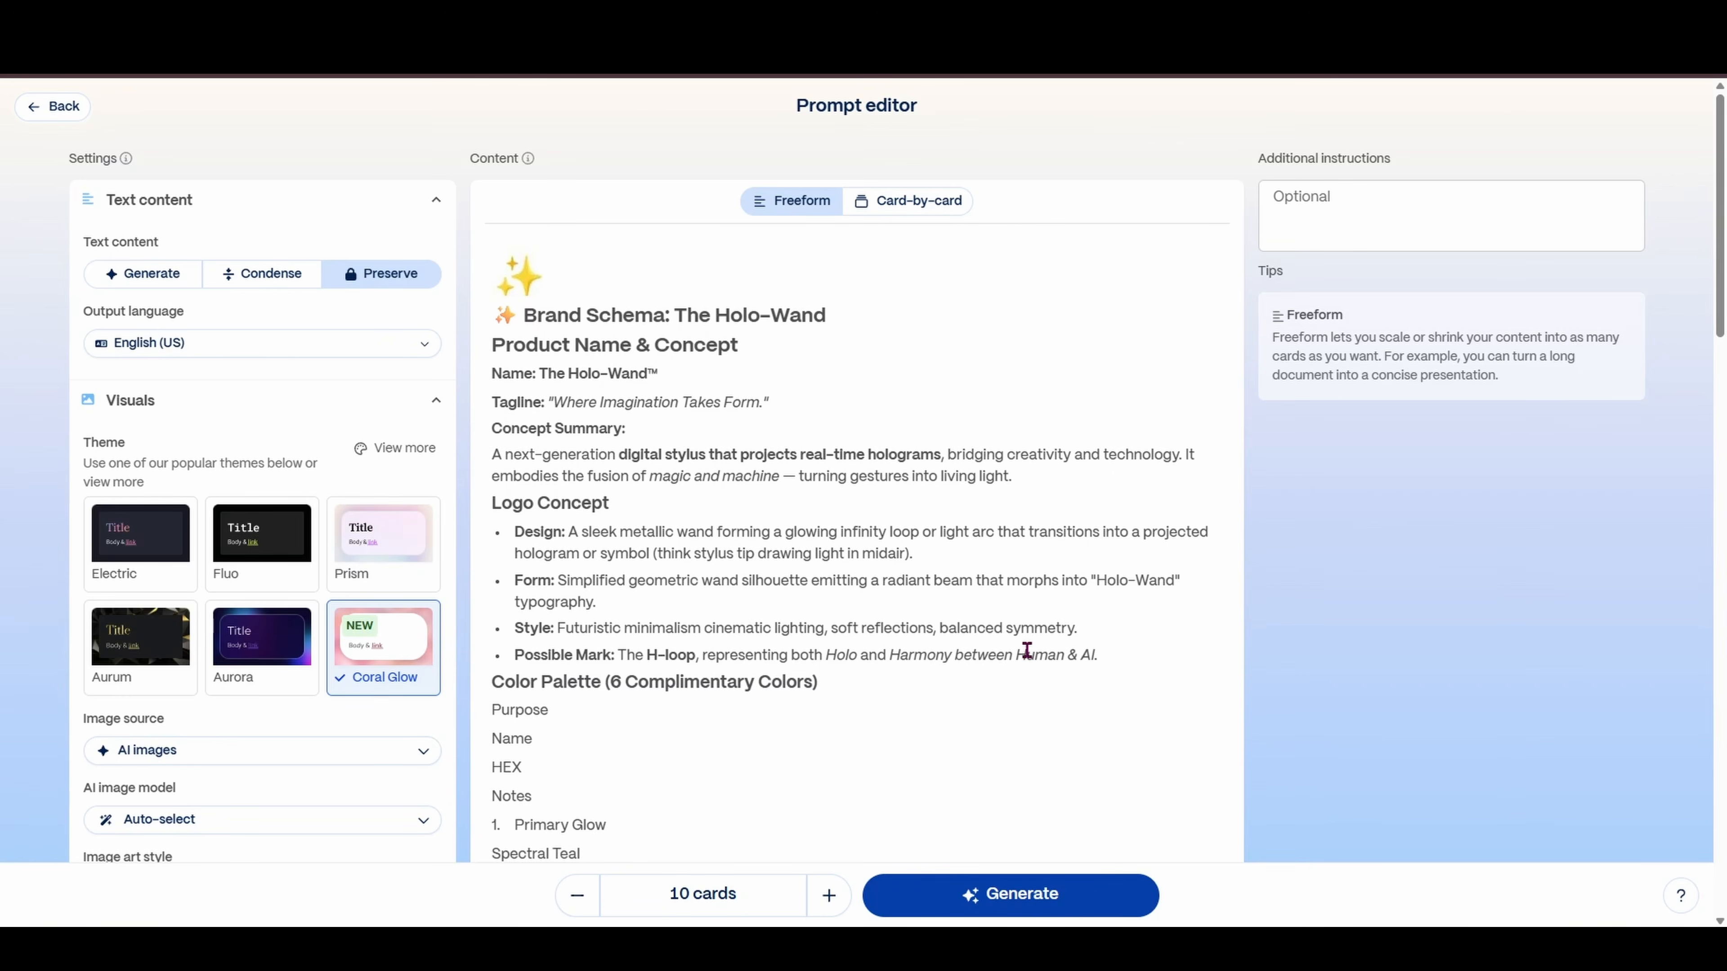
pyautogui.scroll(-5, 986, 656)
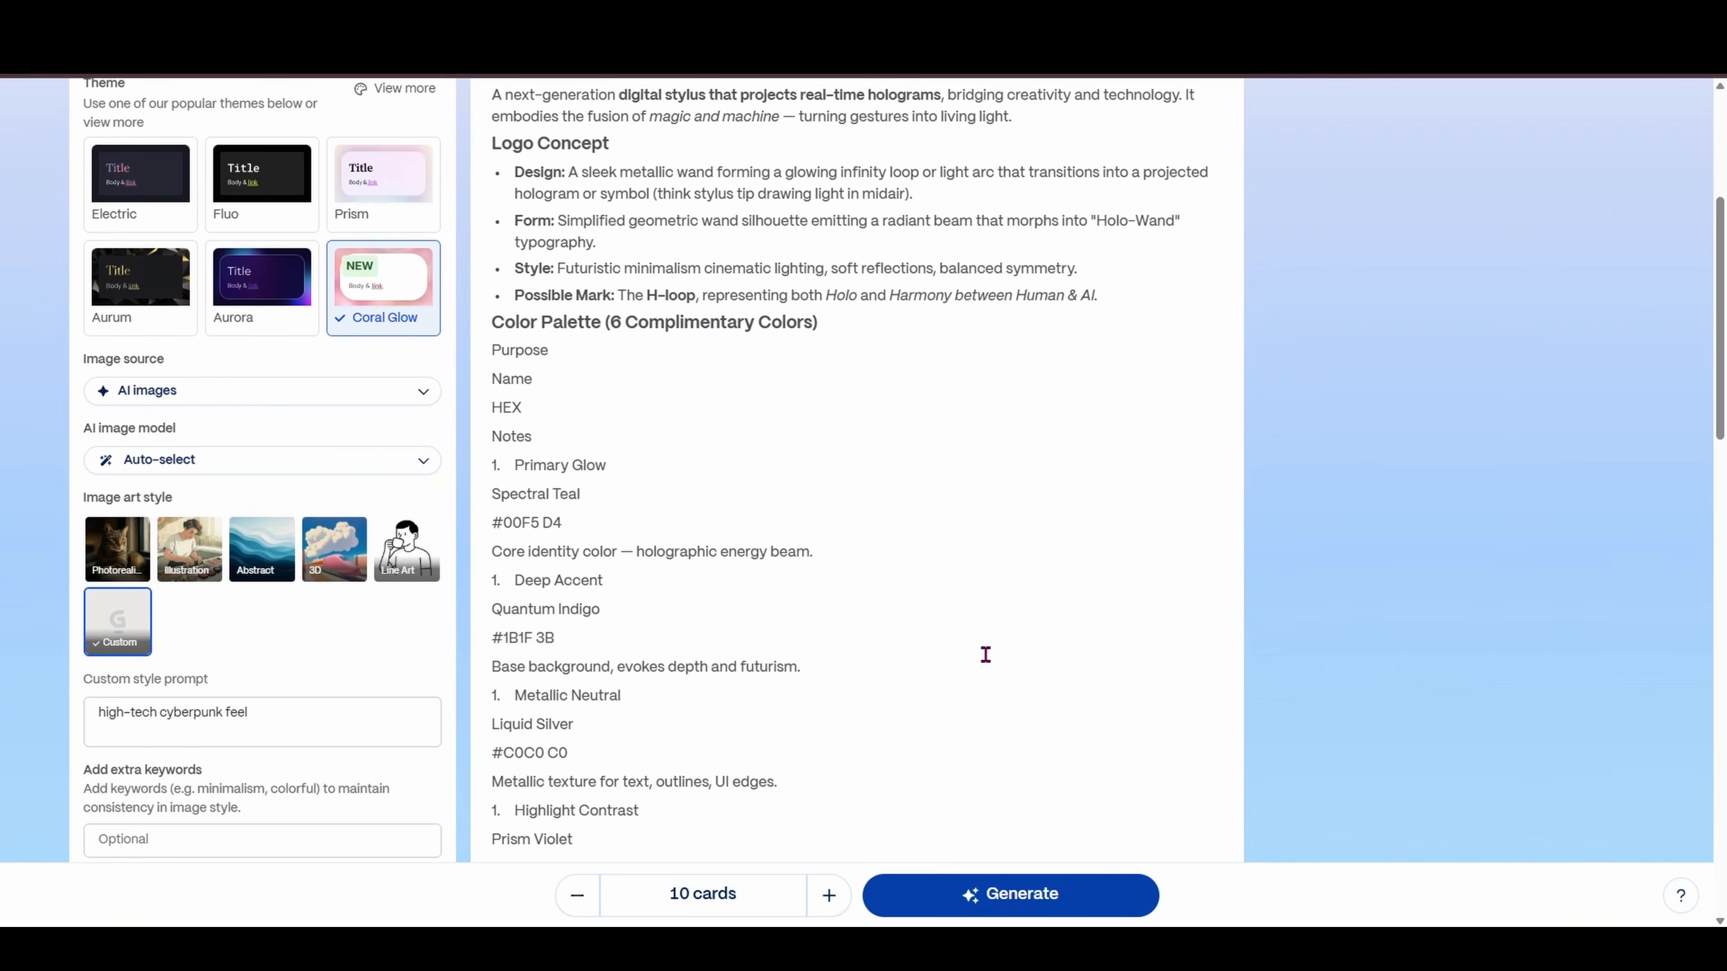
pyautogui.scroll(5, 986, 655)
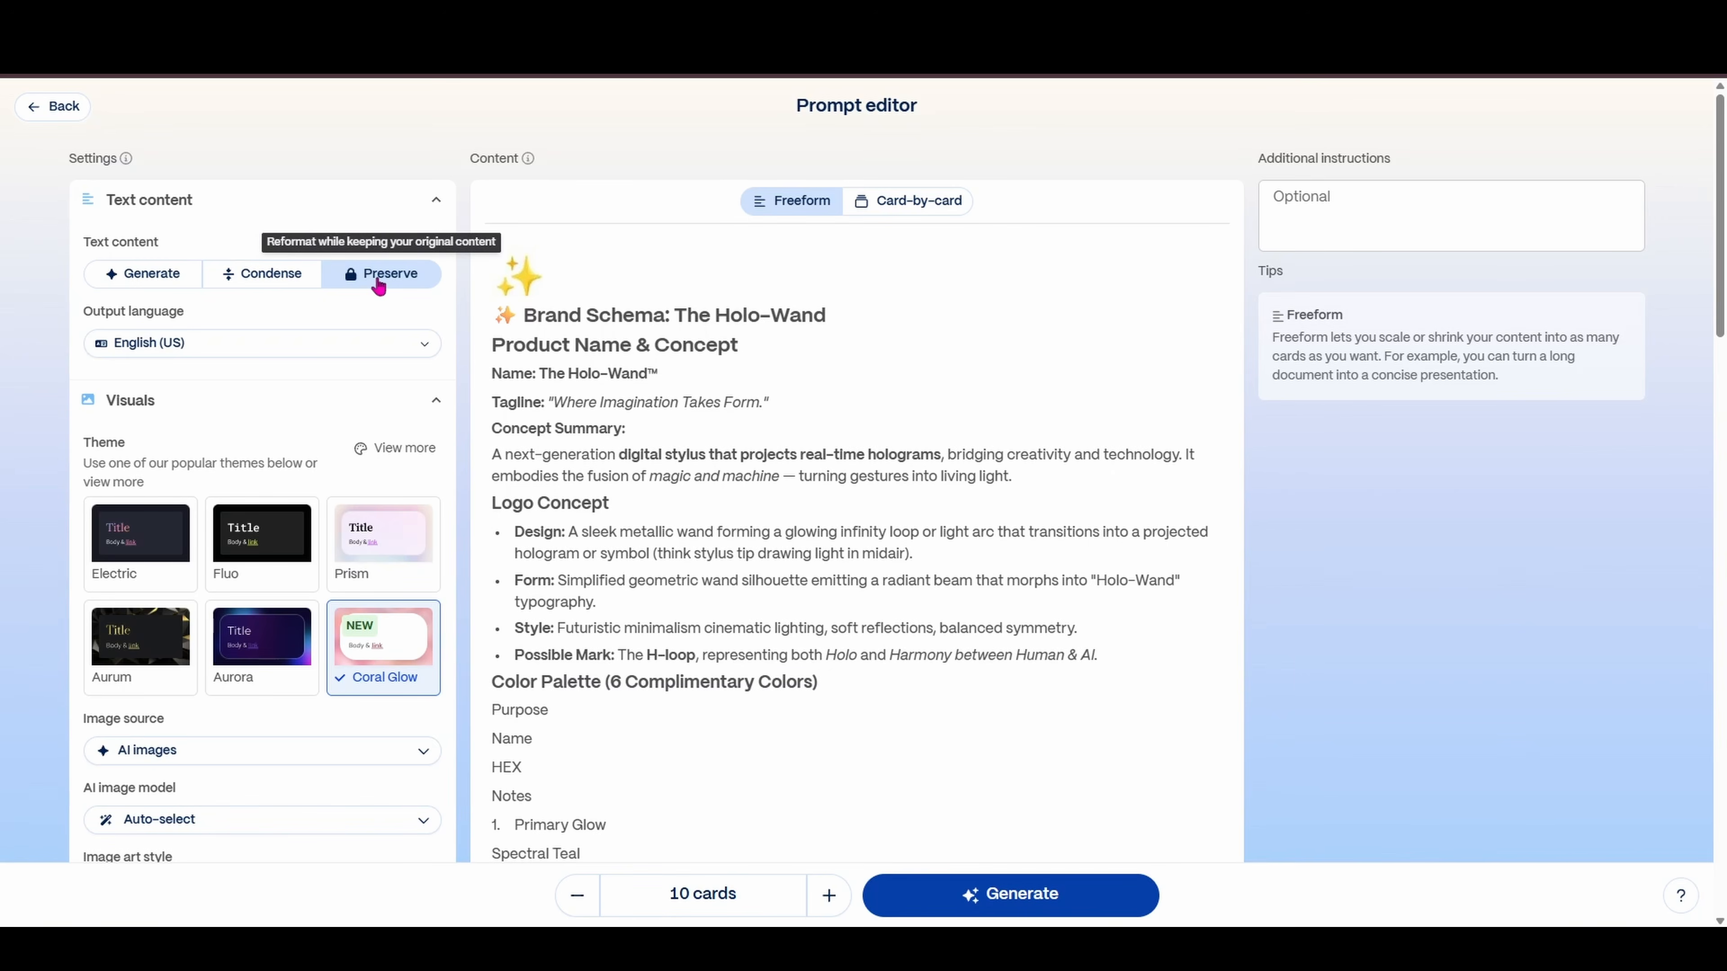
pyautogui.click(971, 904)
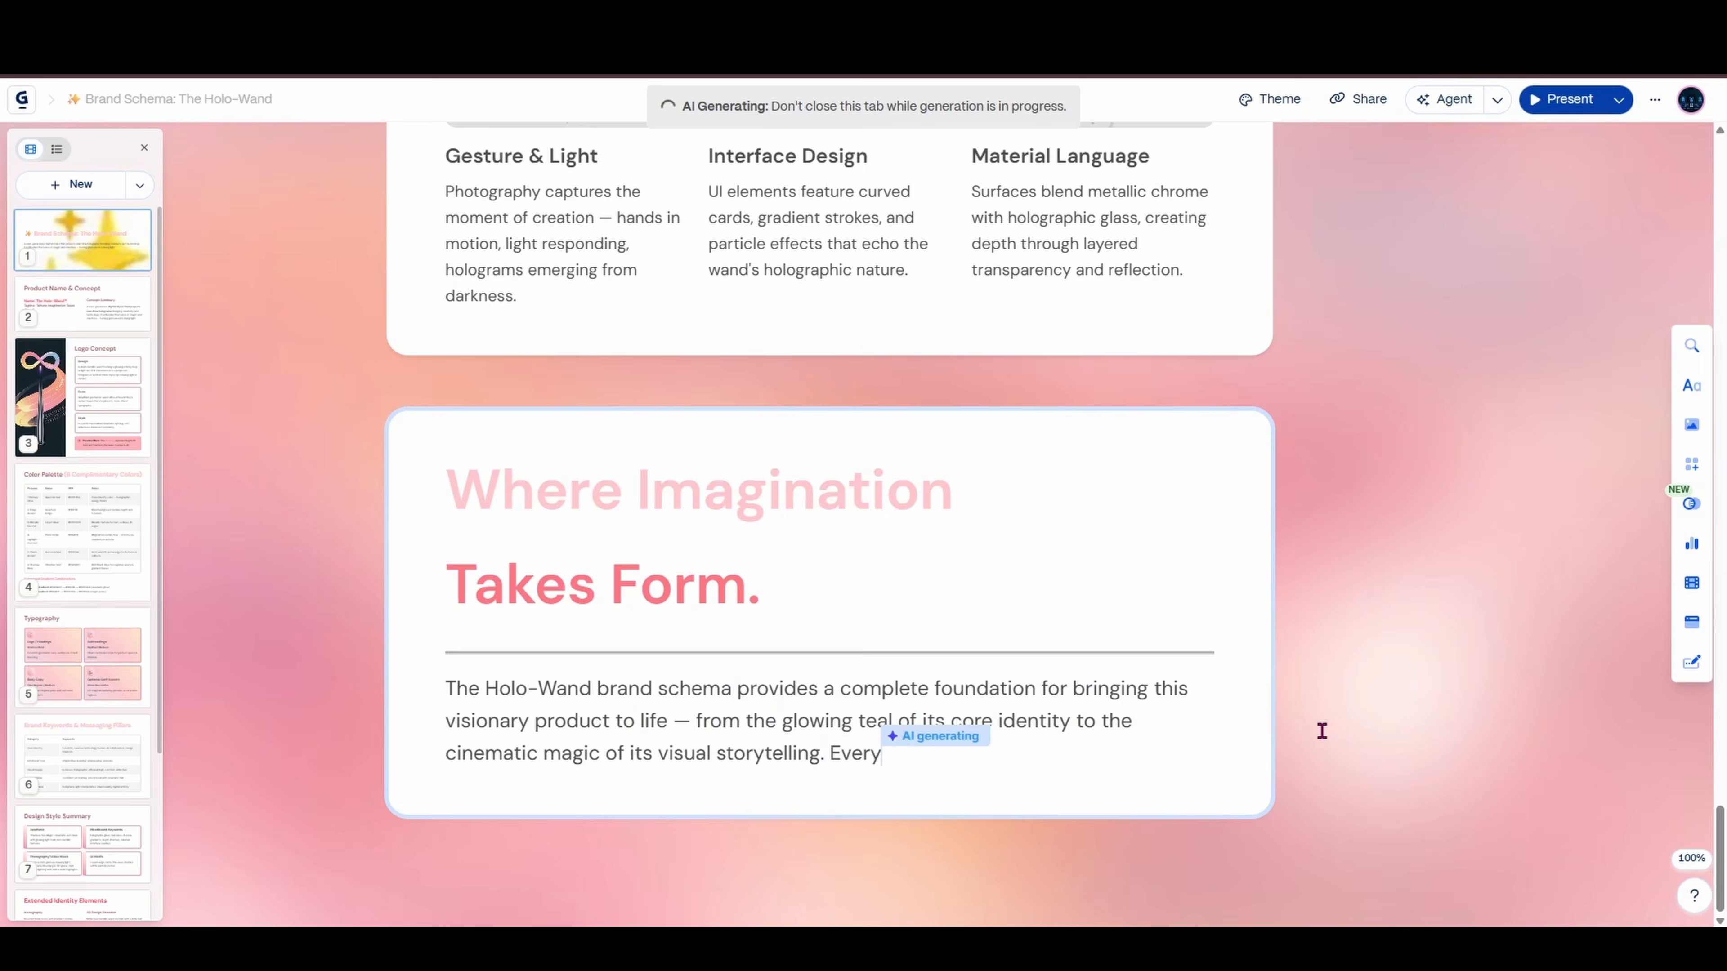
# Look over the generated brand schema document from its last card back to the title card, and open its theme options
pyautogui.scroll(20, 1337, 549)
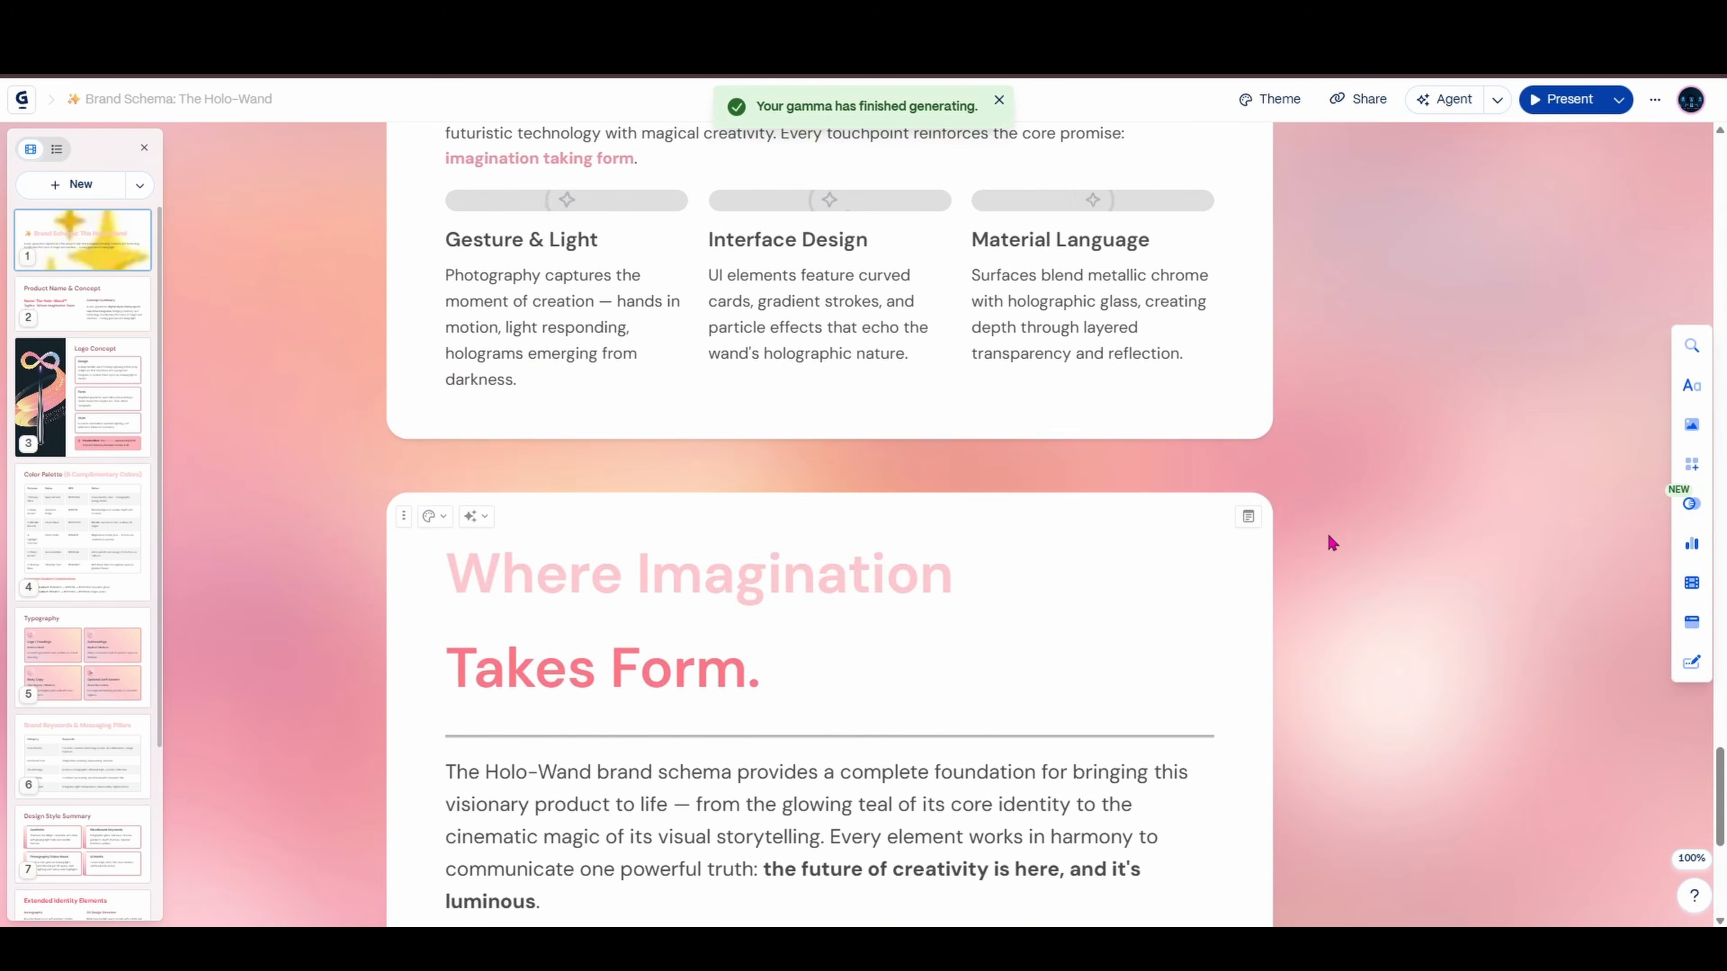
pyautogui.scroll(20, 1330, 590)
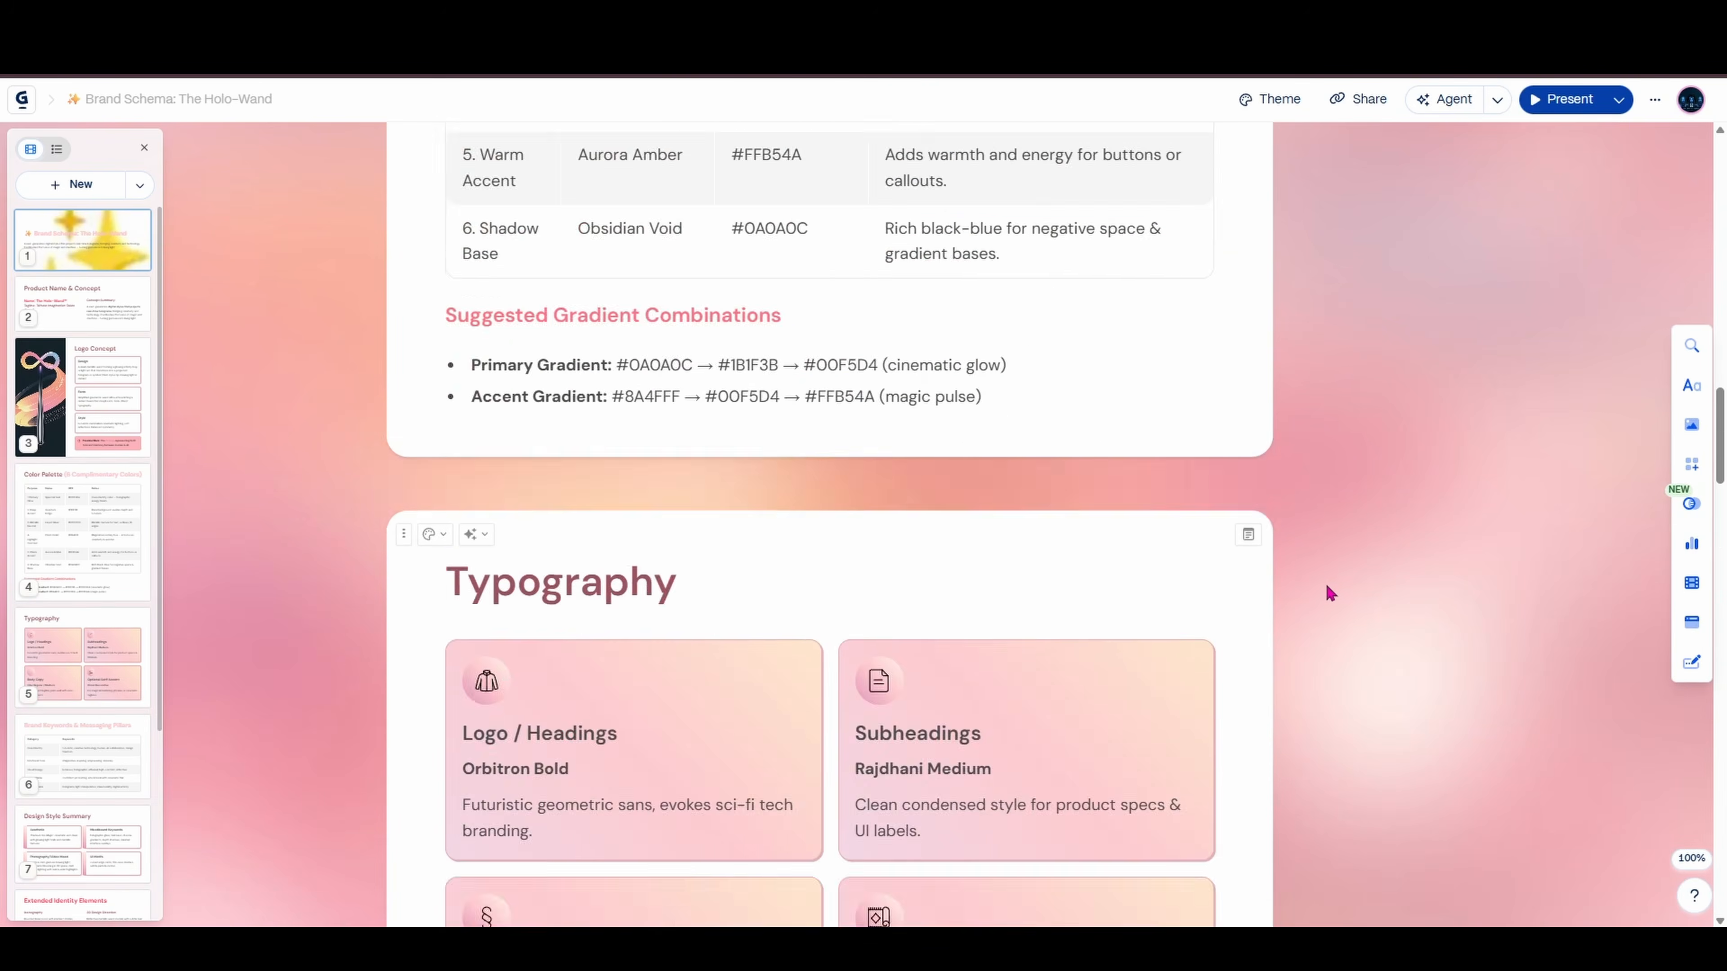
pyautogui.scroll(8, 1330, 594)
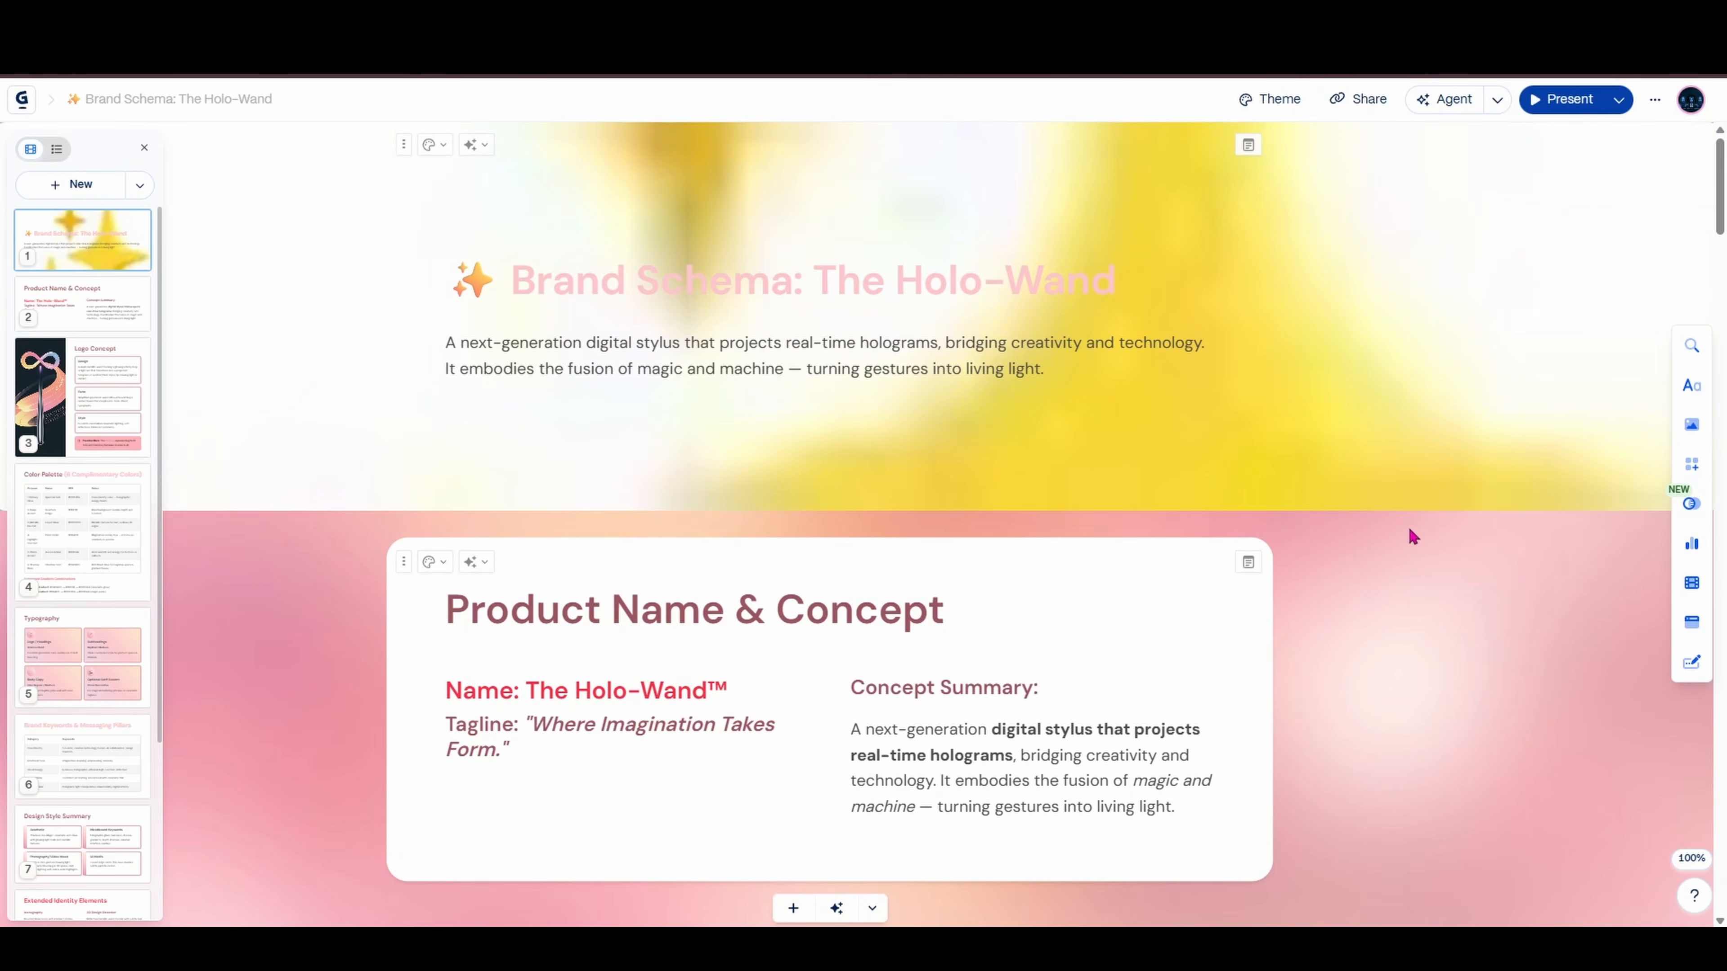
pyautogui.click(1277, 103)
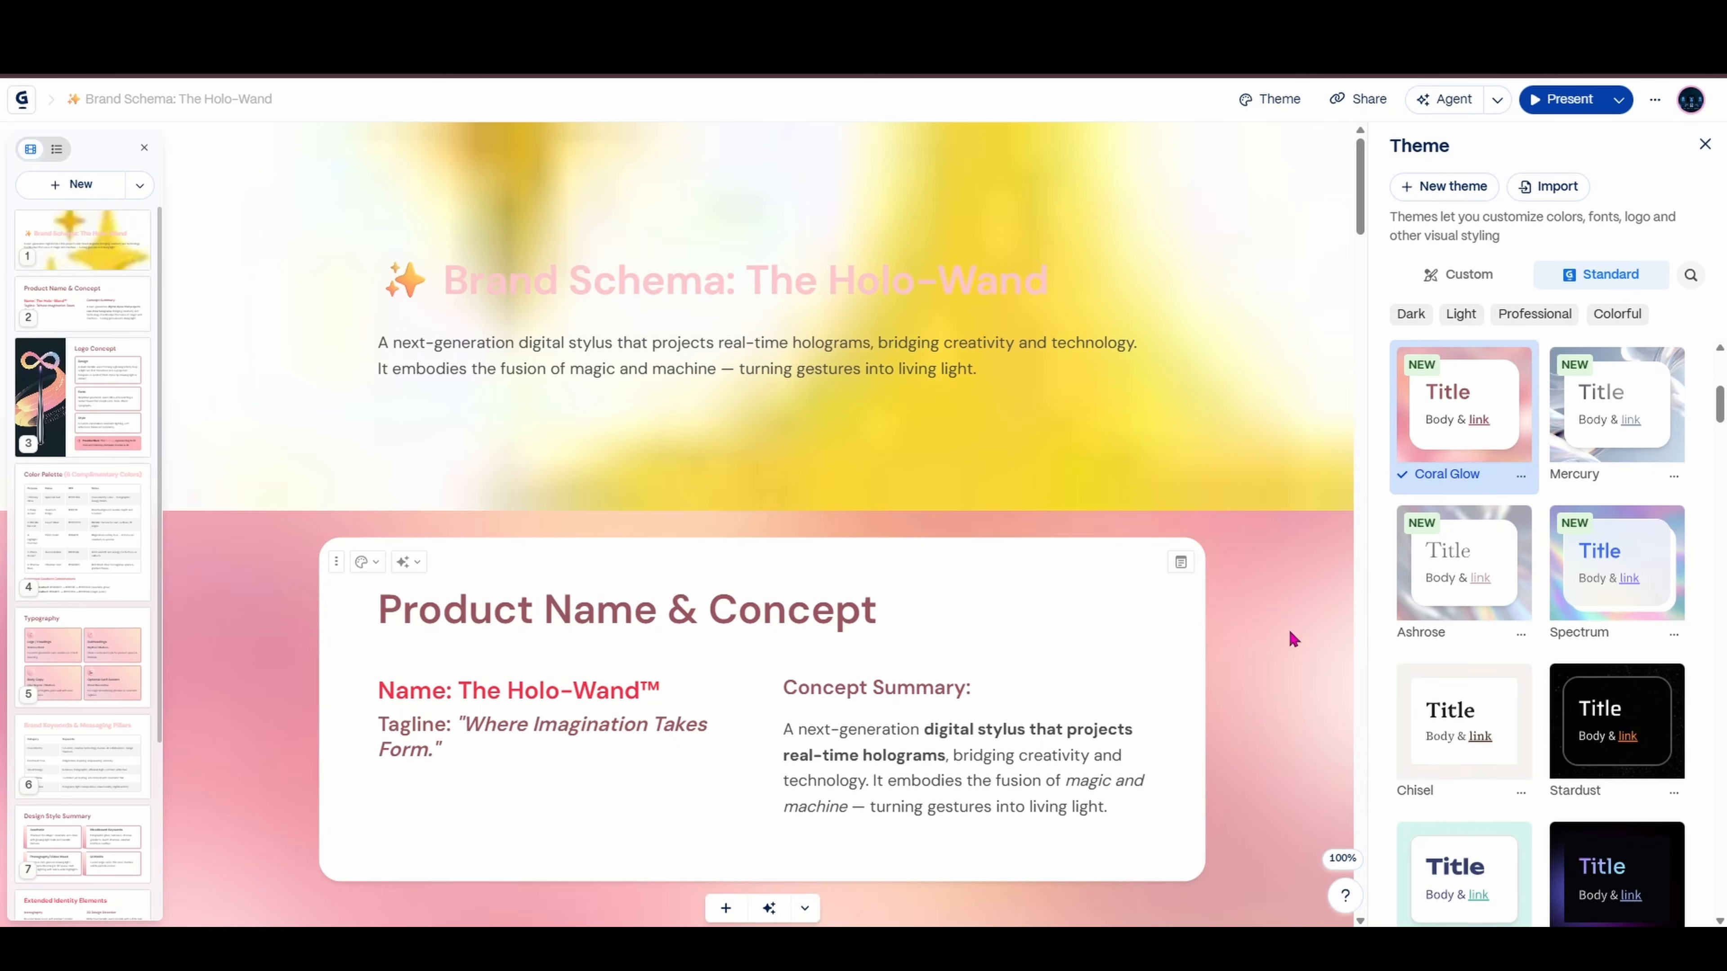
# Leave the document for the workspace's themes page and start building a new theme with the step-by-step builder
pyautogui.click(23, 97)
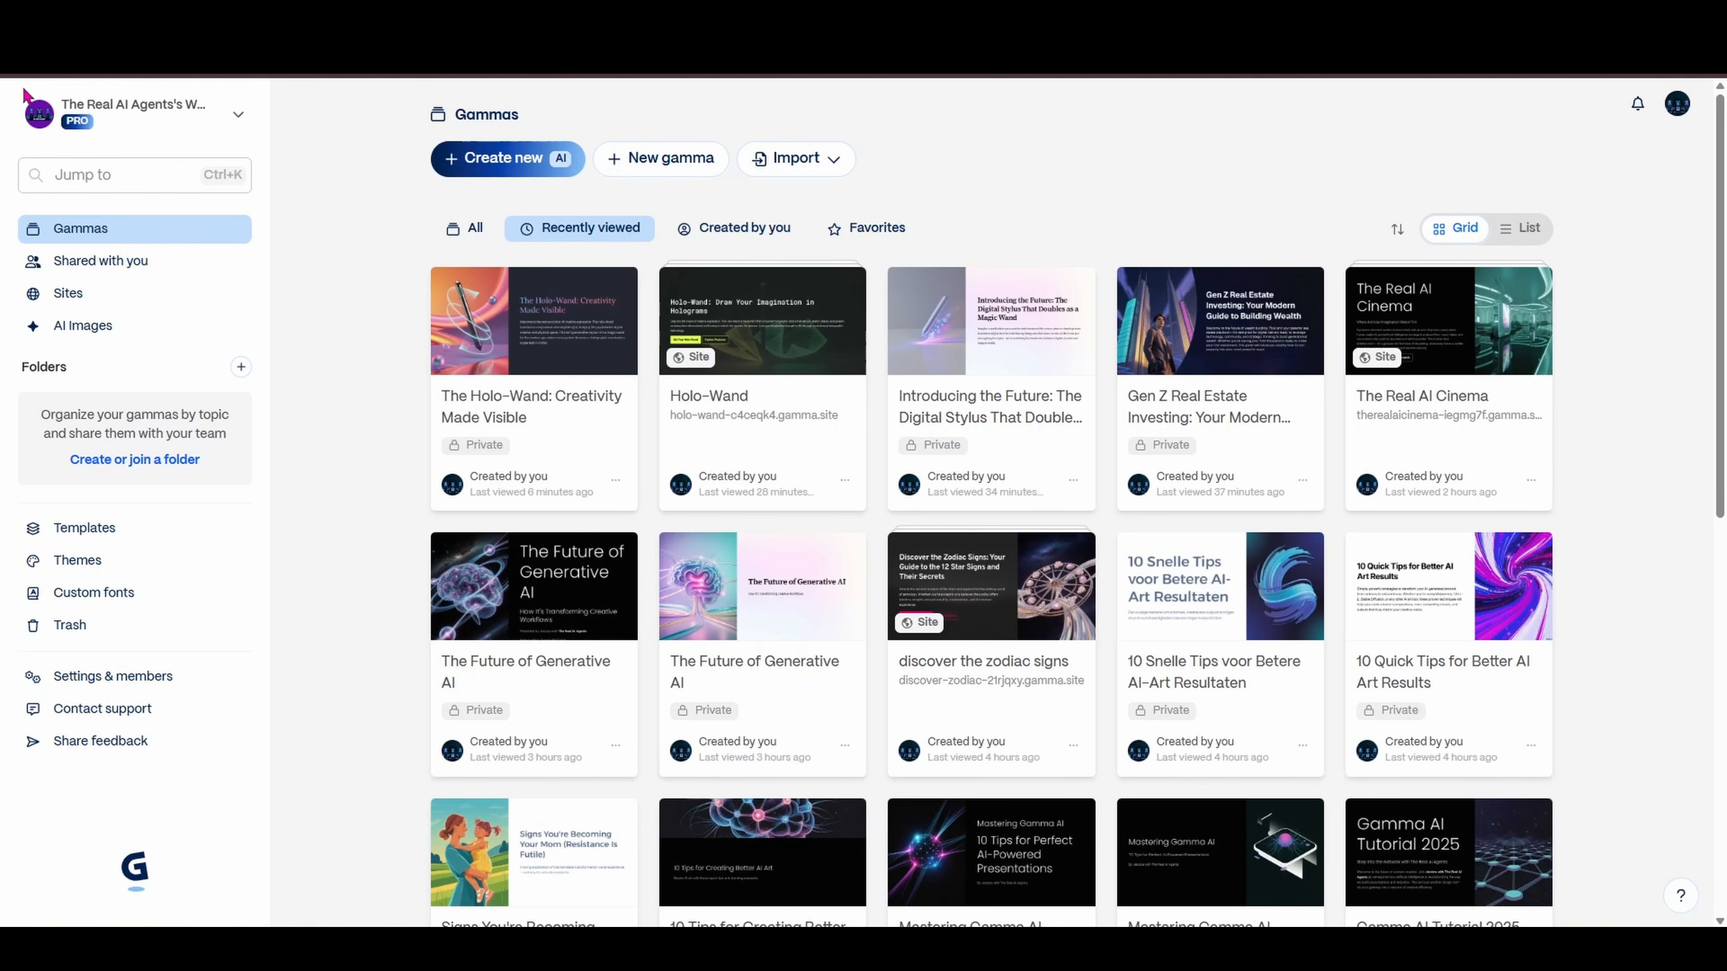
pyautogui.click(77, 569)
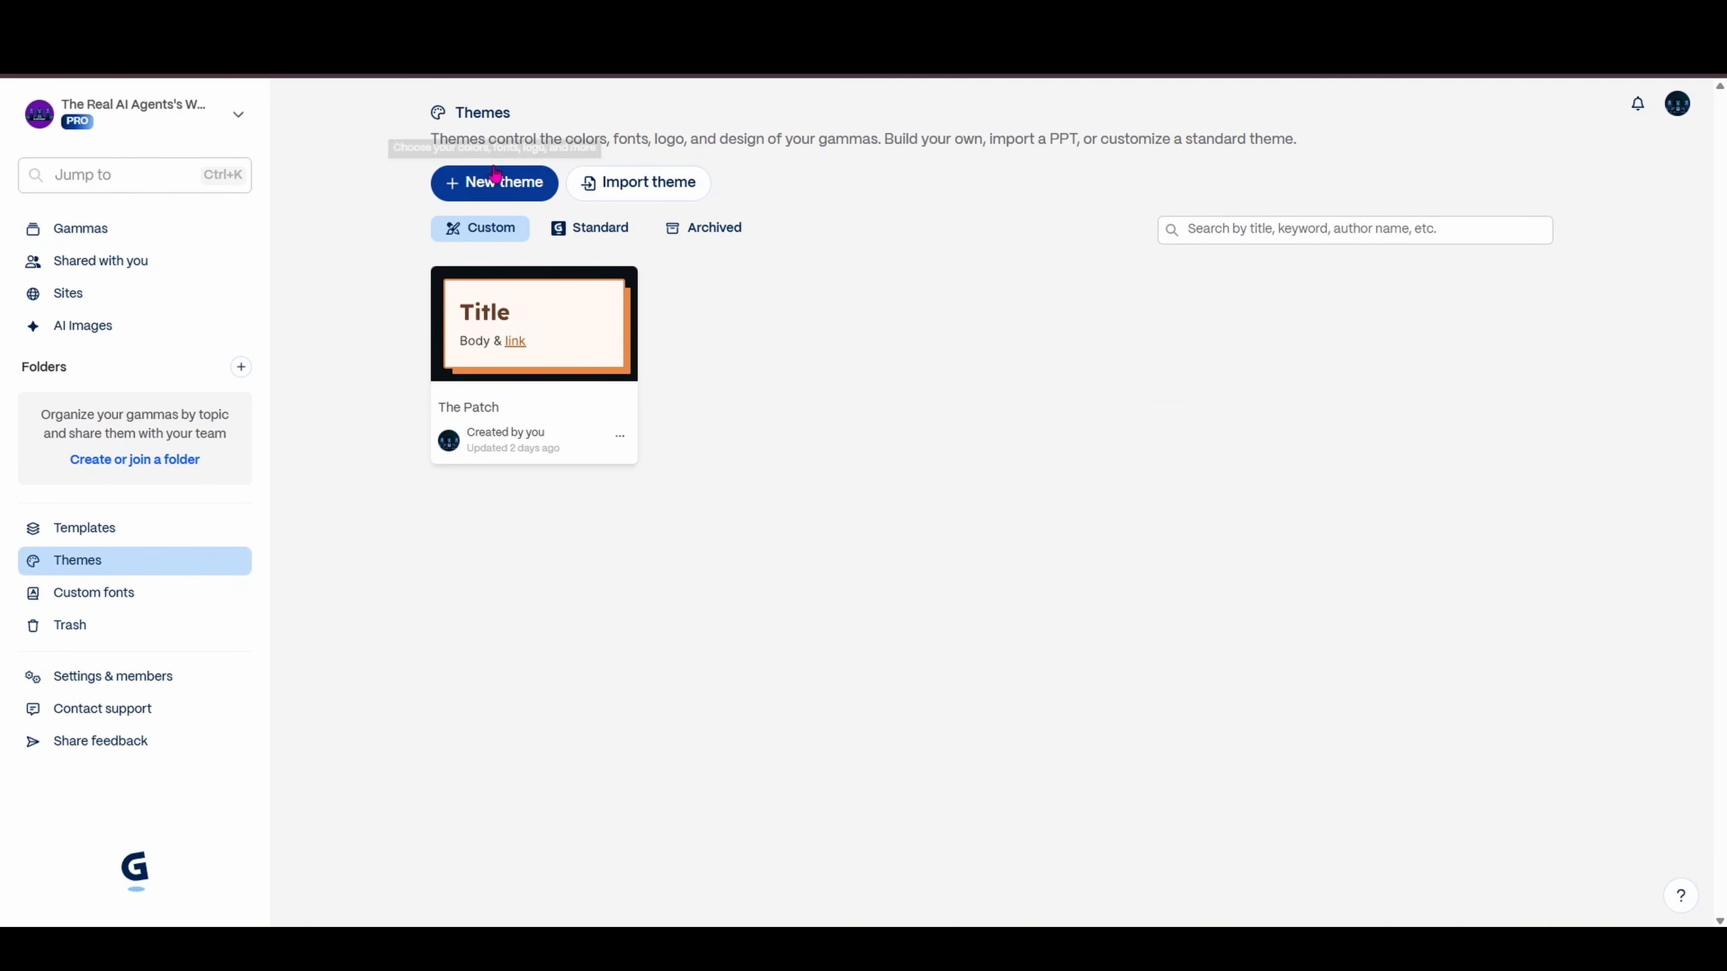
pyautogui.click(493, 194)
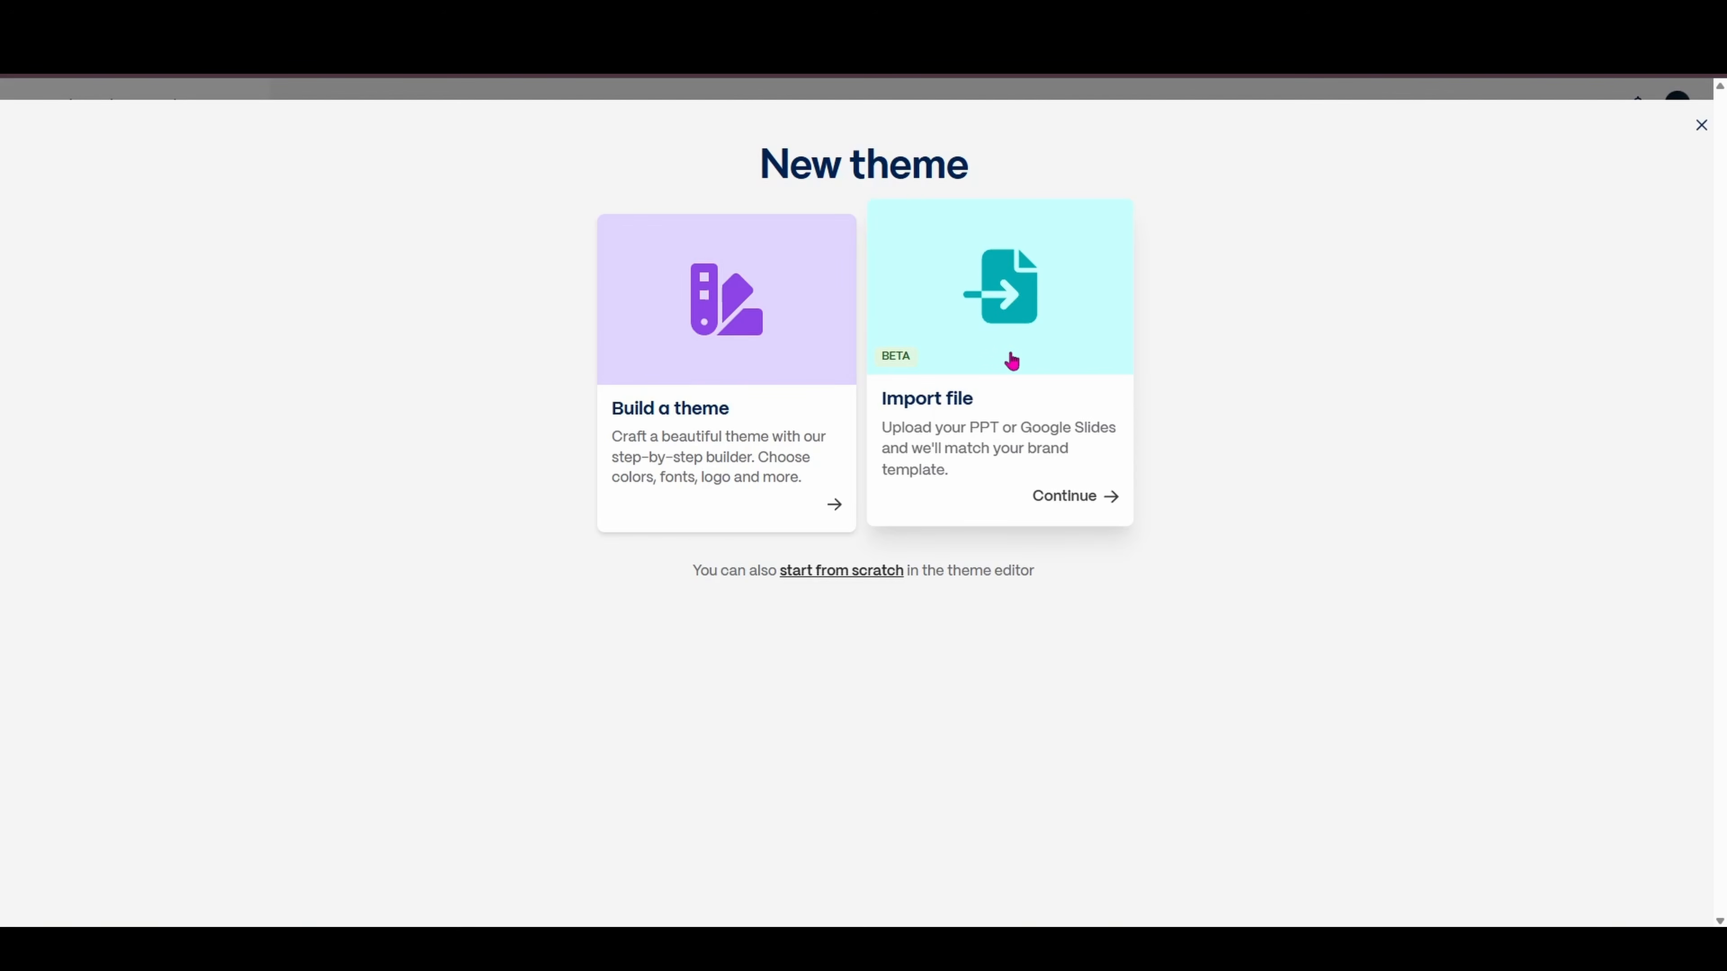
pyautogui.click(735, 424)
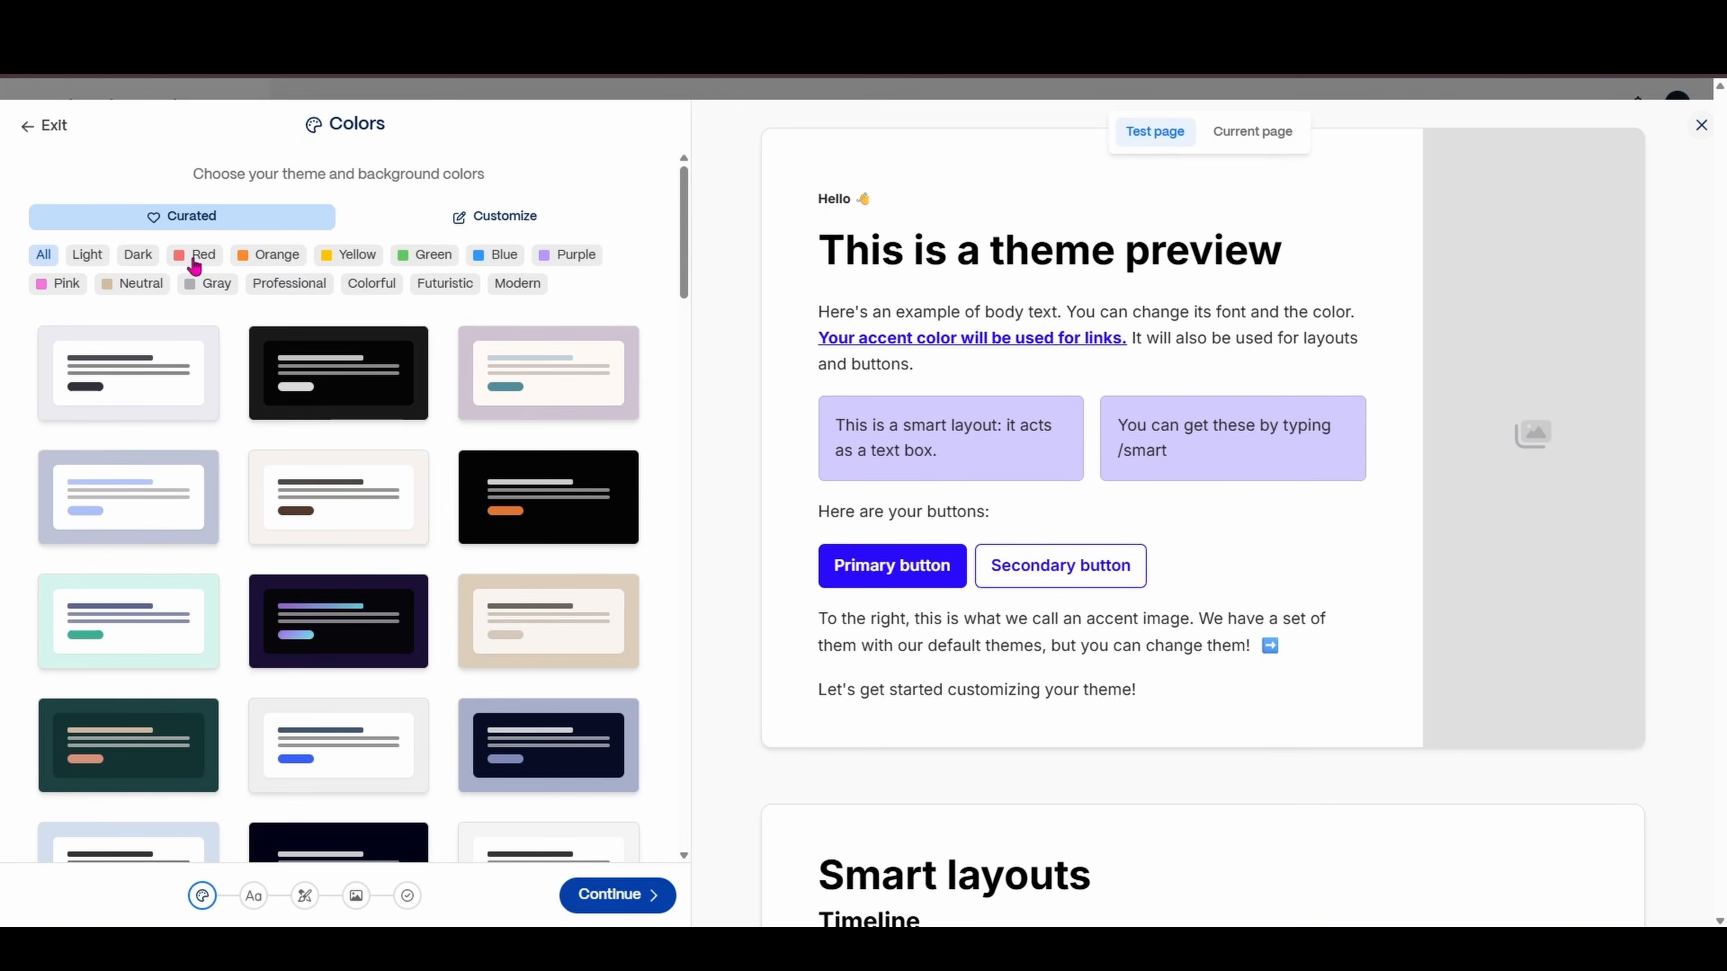
# Browse the curated theme palettes by color, including the orange, yellow and green sets
pyautogui.click(195, 264)
pyautogui.click(252, 257)
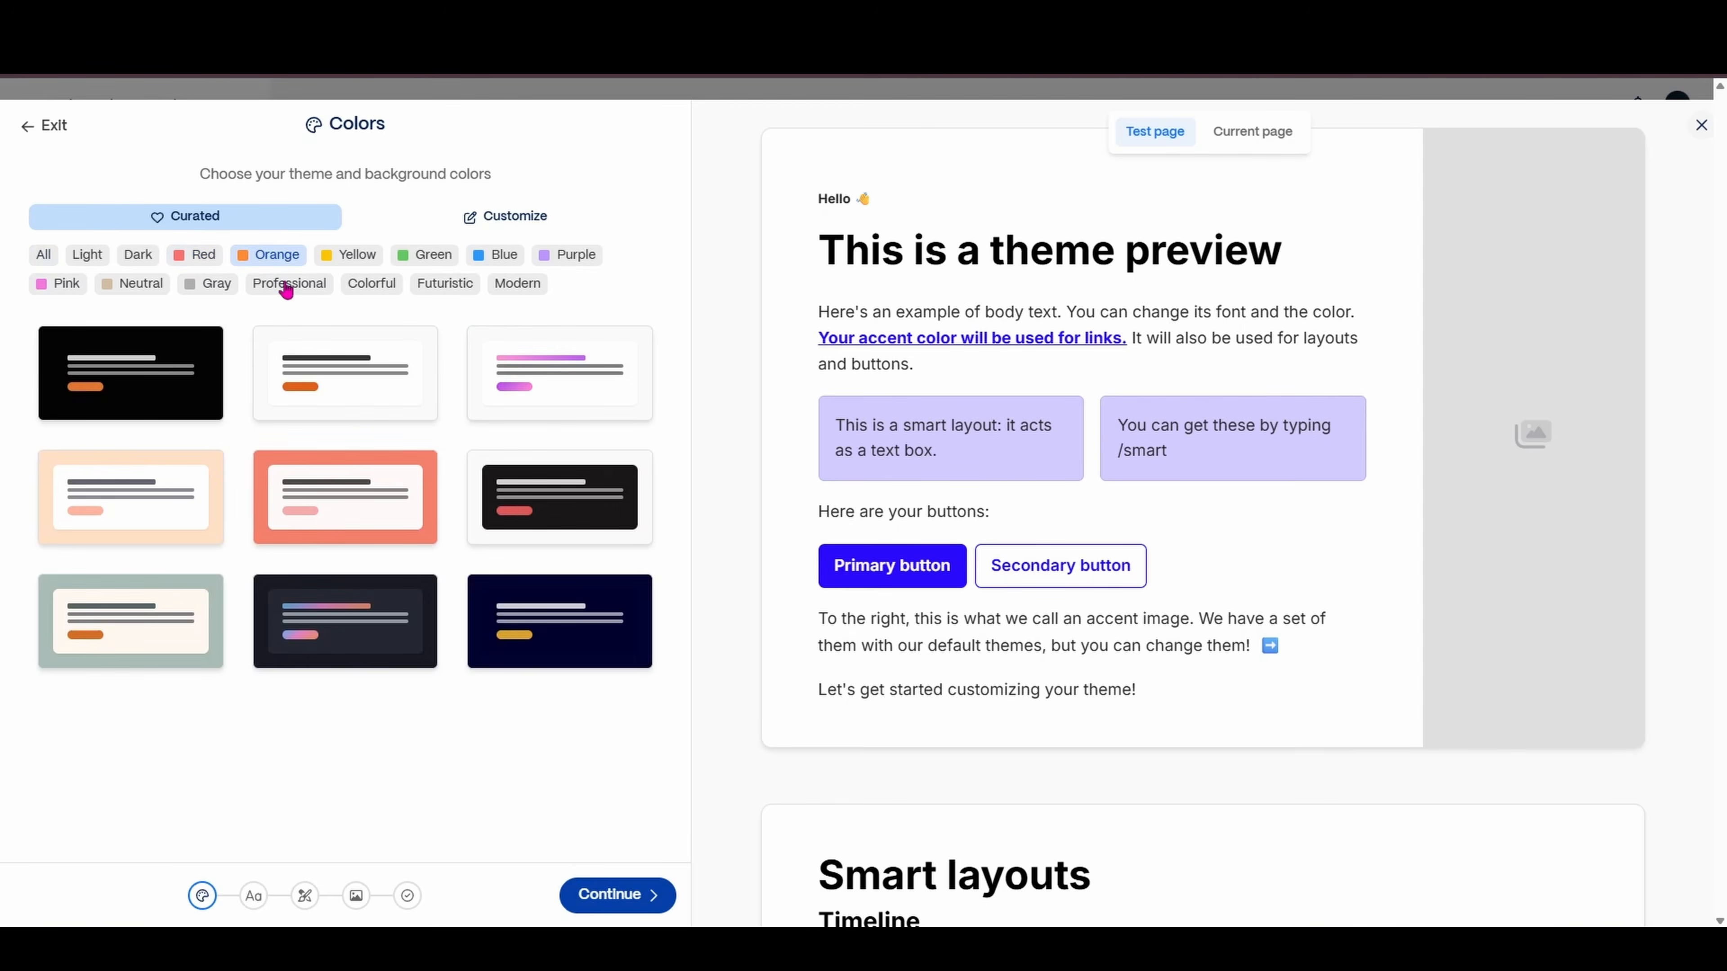
pyautogui.click(286, 284)
pyautogui.click(361, 262)
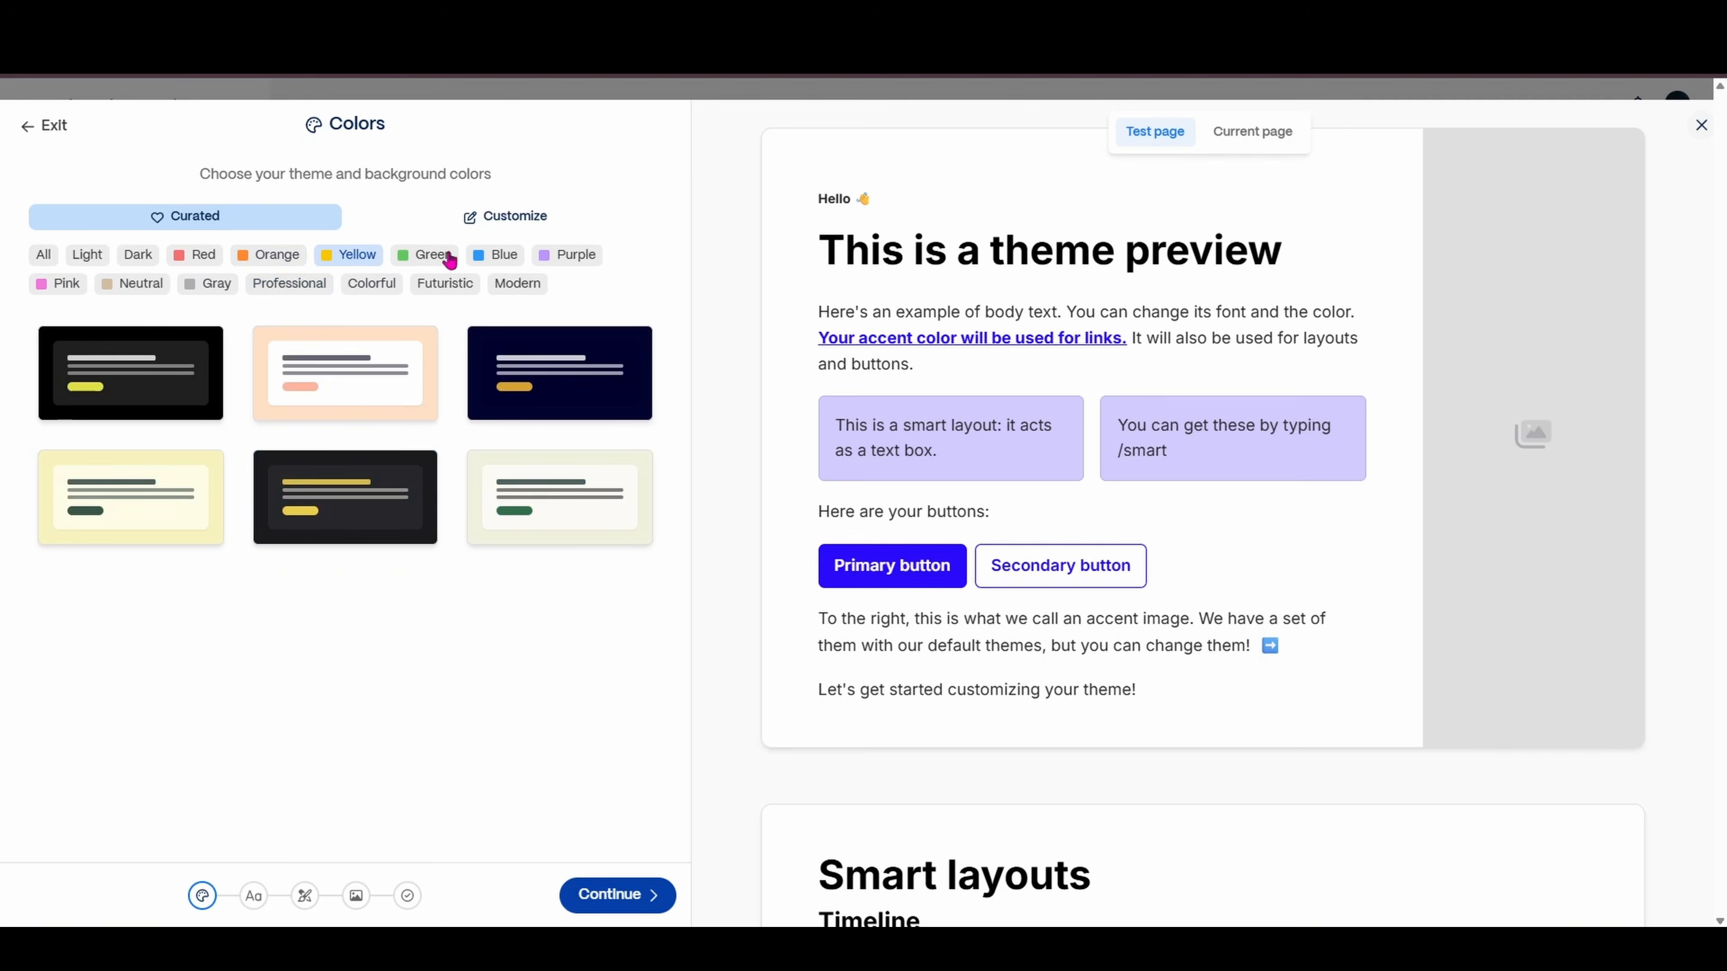
pyautogui.click(443, 256)
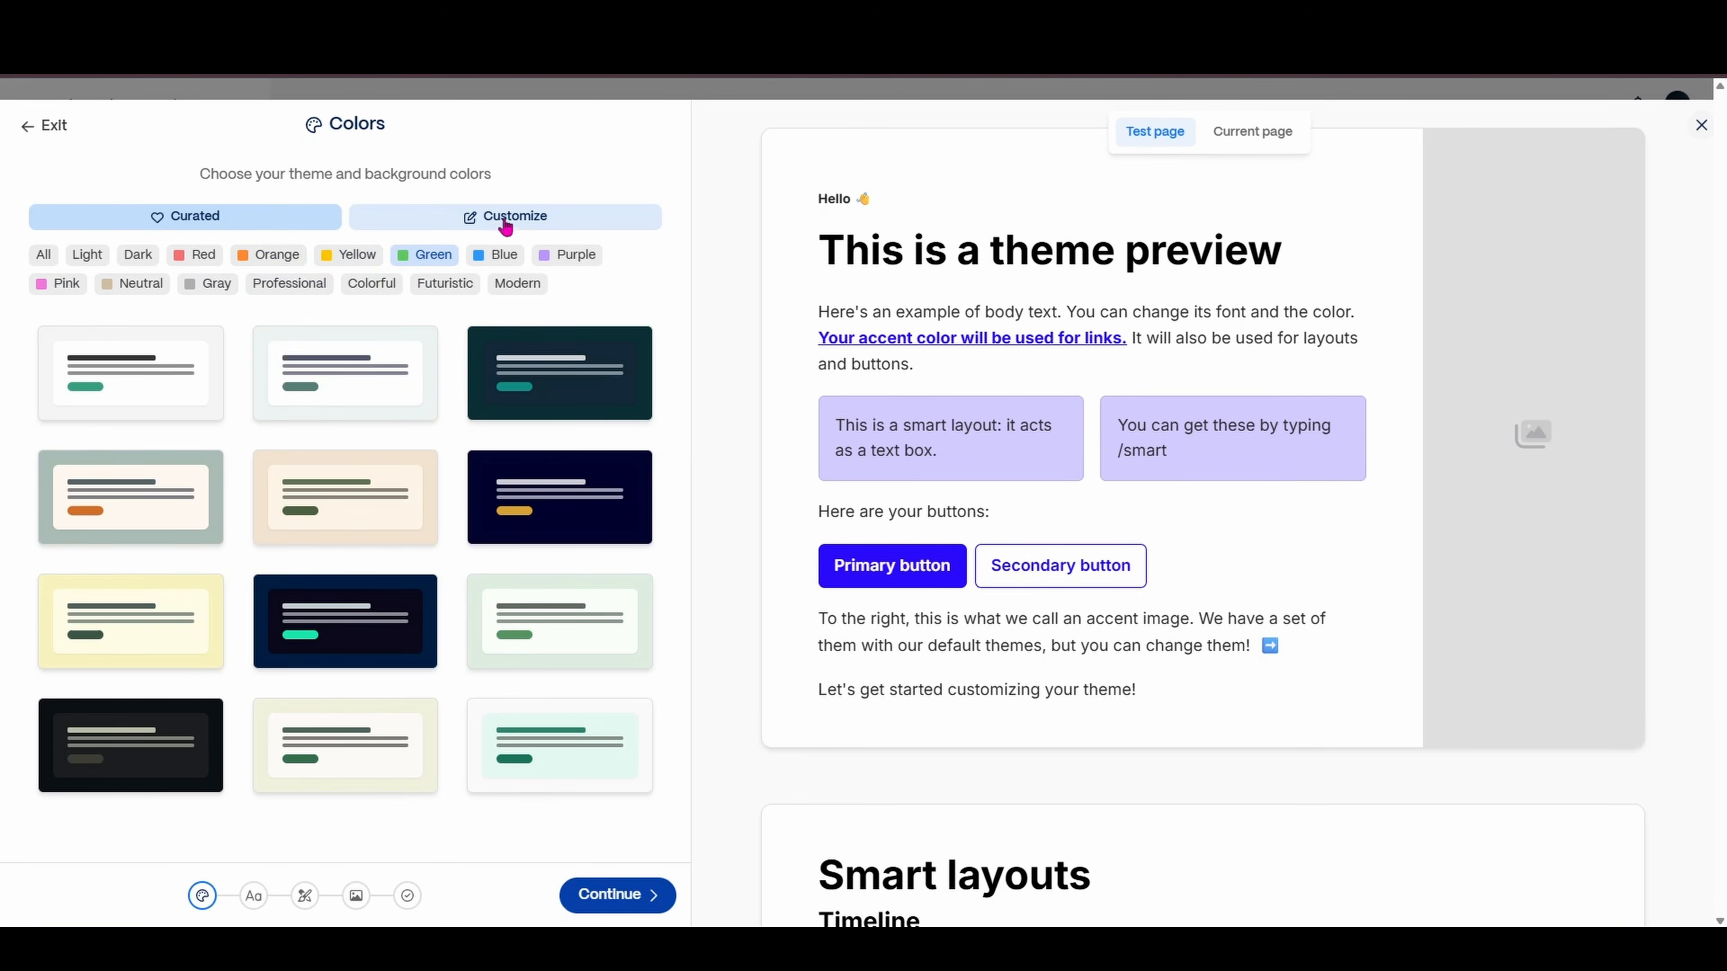
# Customize the theme colors, comparing solid and gradient fills, and set a solid primary accent color of #00F5D4
pyautogui.click(505, 223)
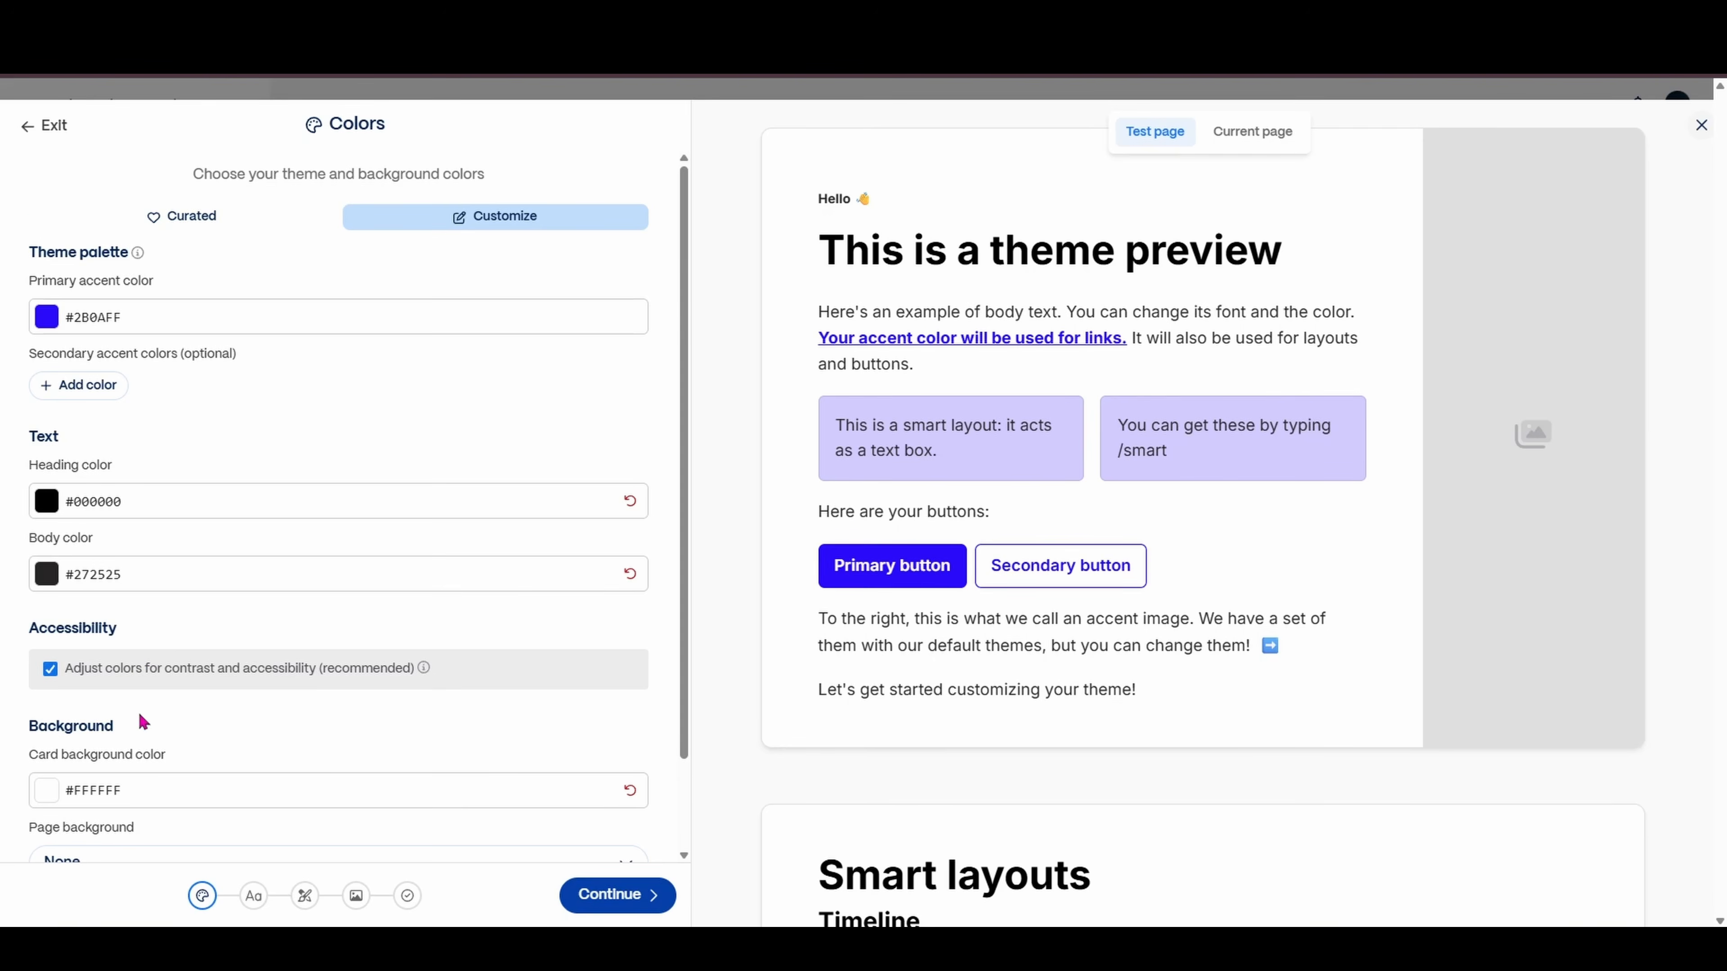
pyautogui.scroll(-2, 144, 738)
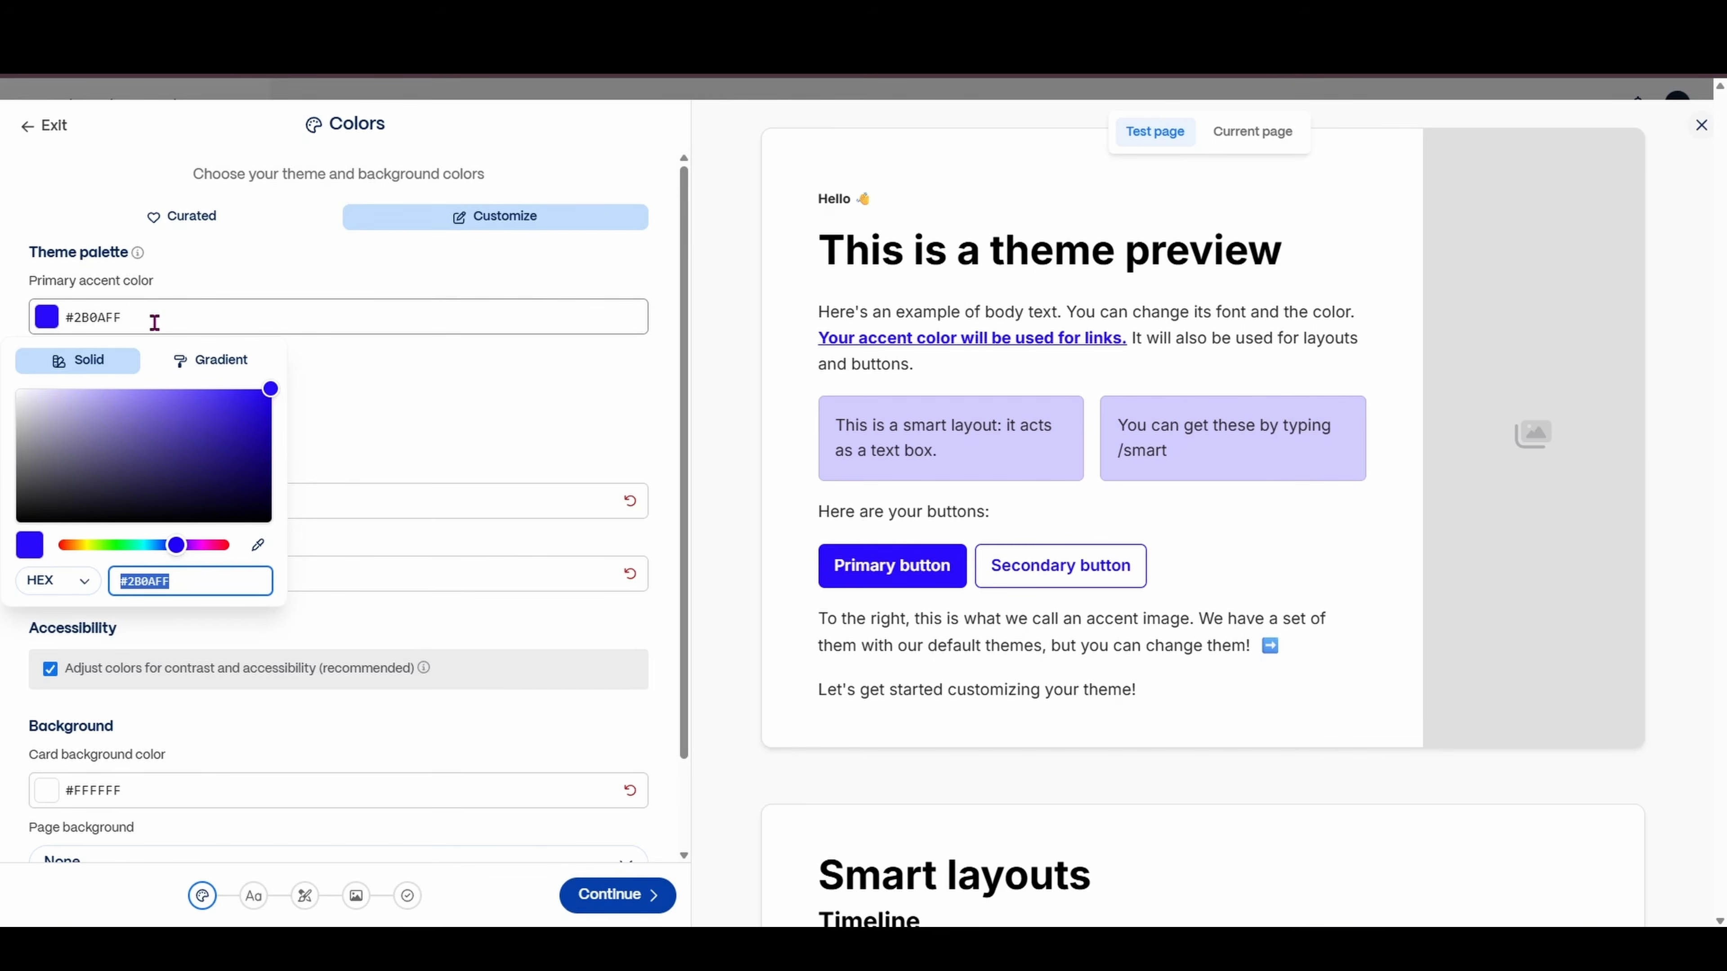
pyautogui.click(92, 364)
pyautogui.click(221, 363)
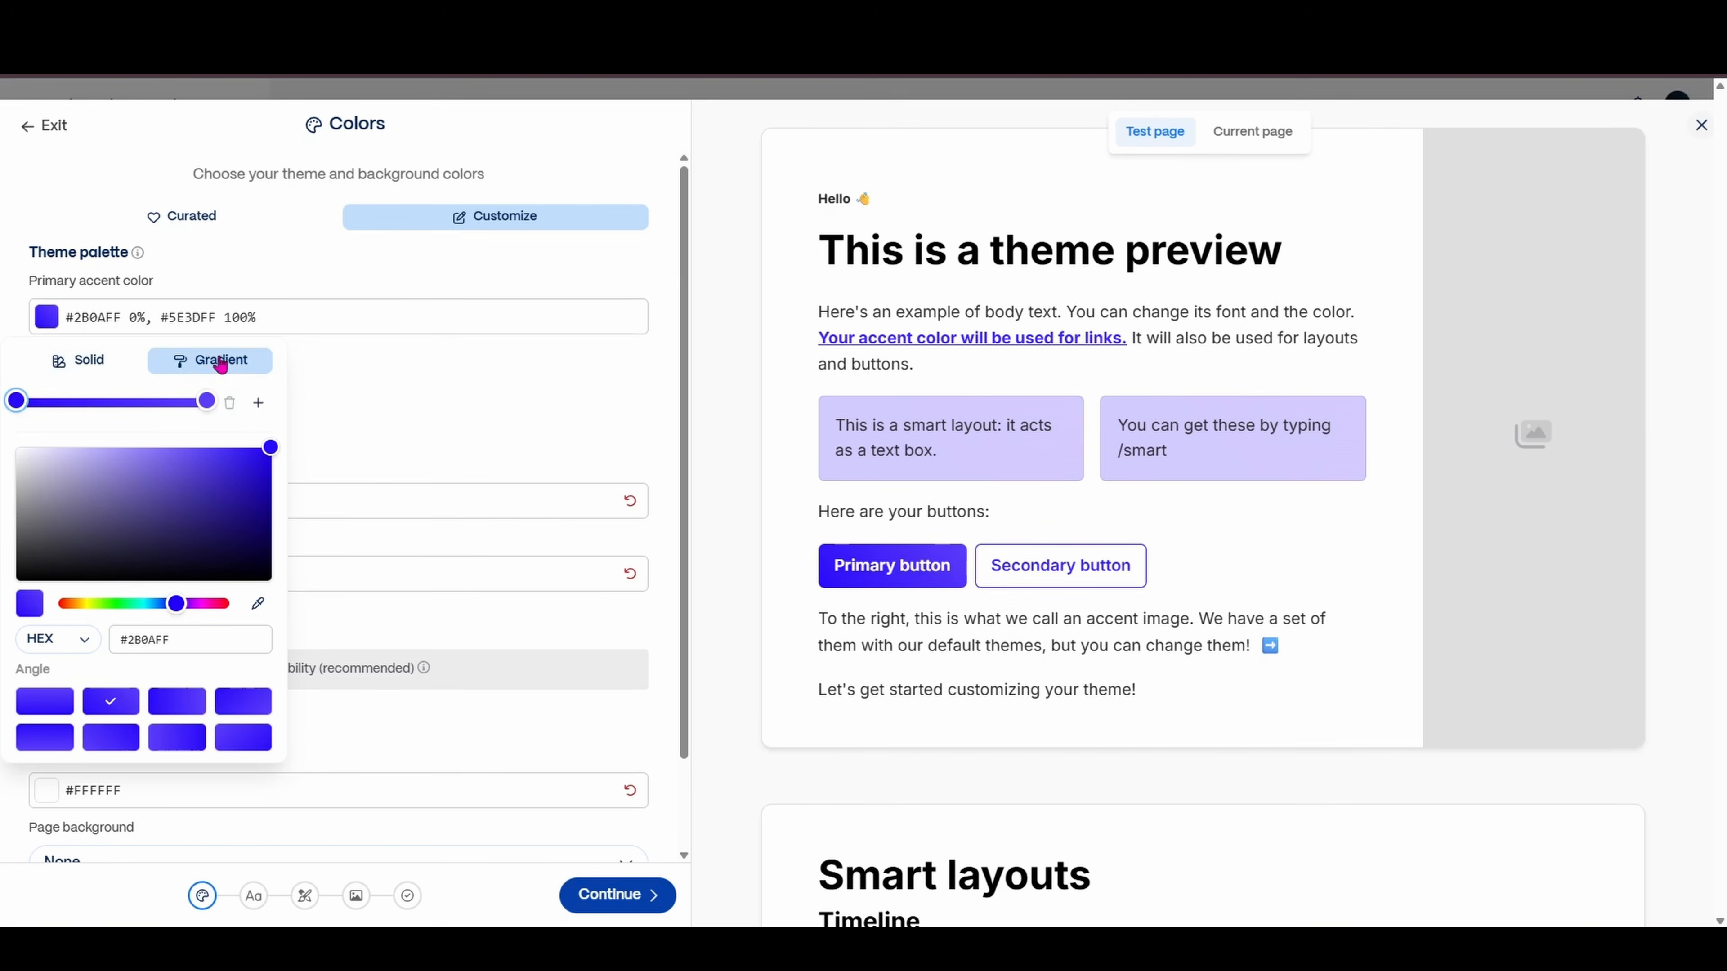
pyautogui.click(75, 364)
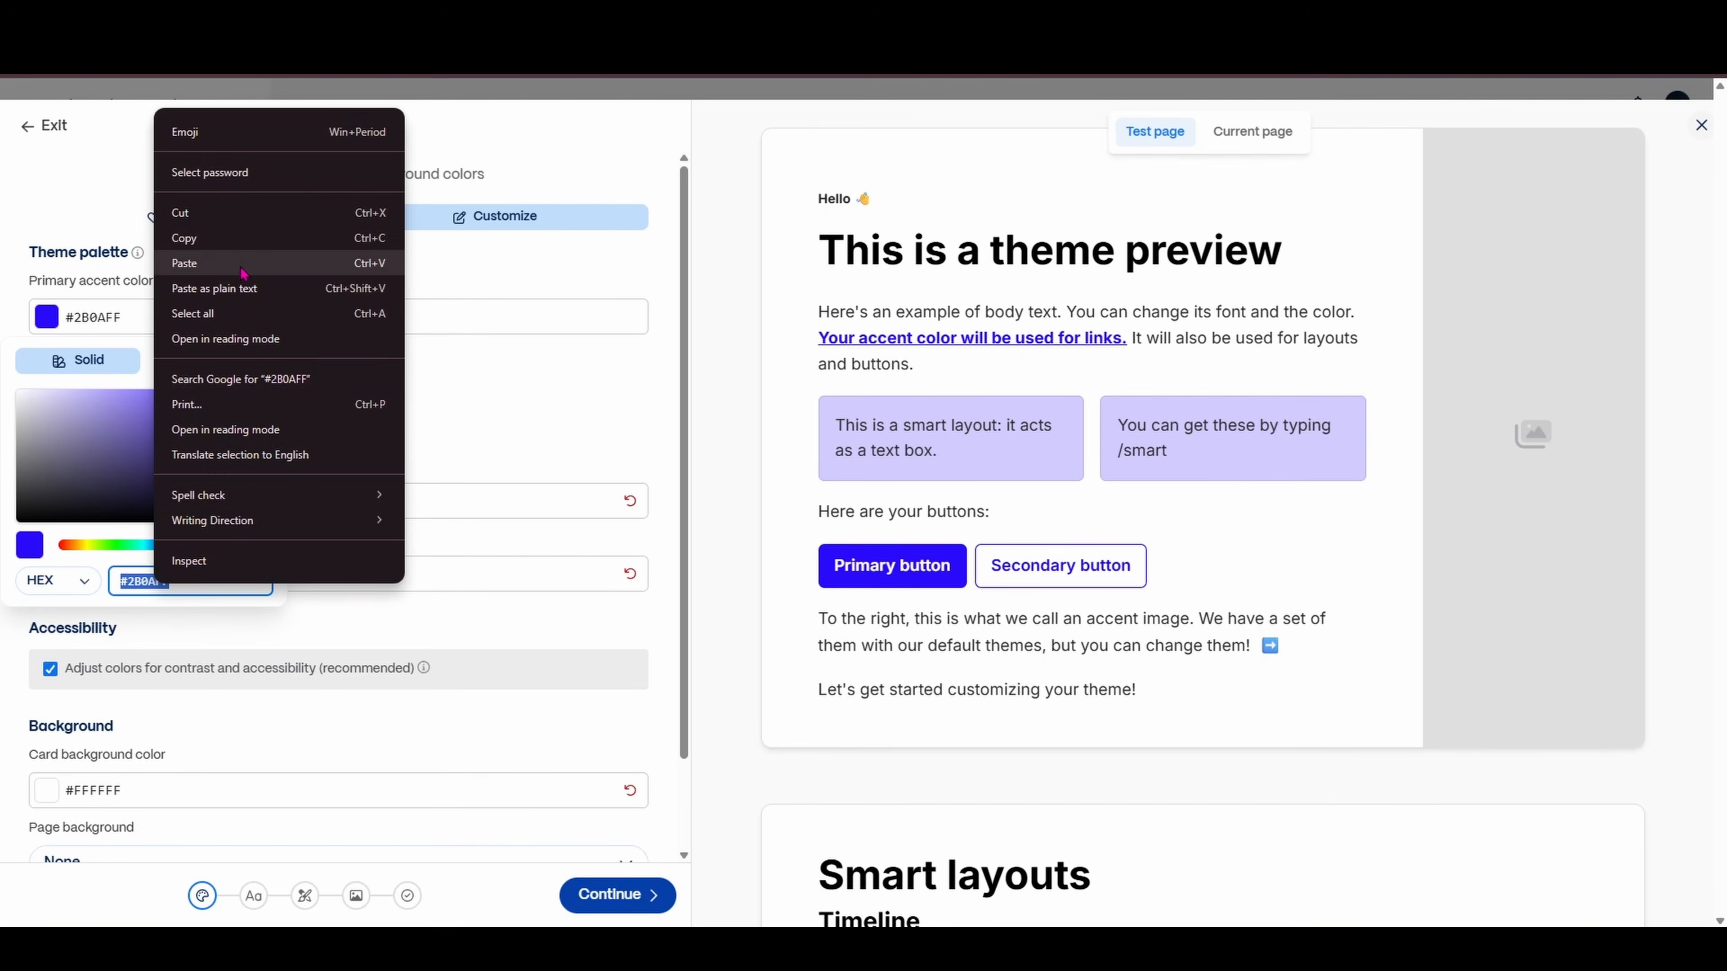
pyautogui.click(241, 268)
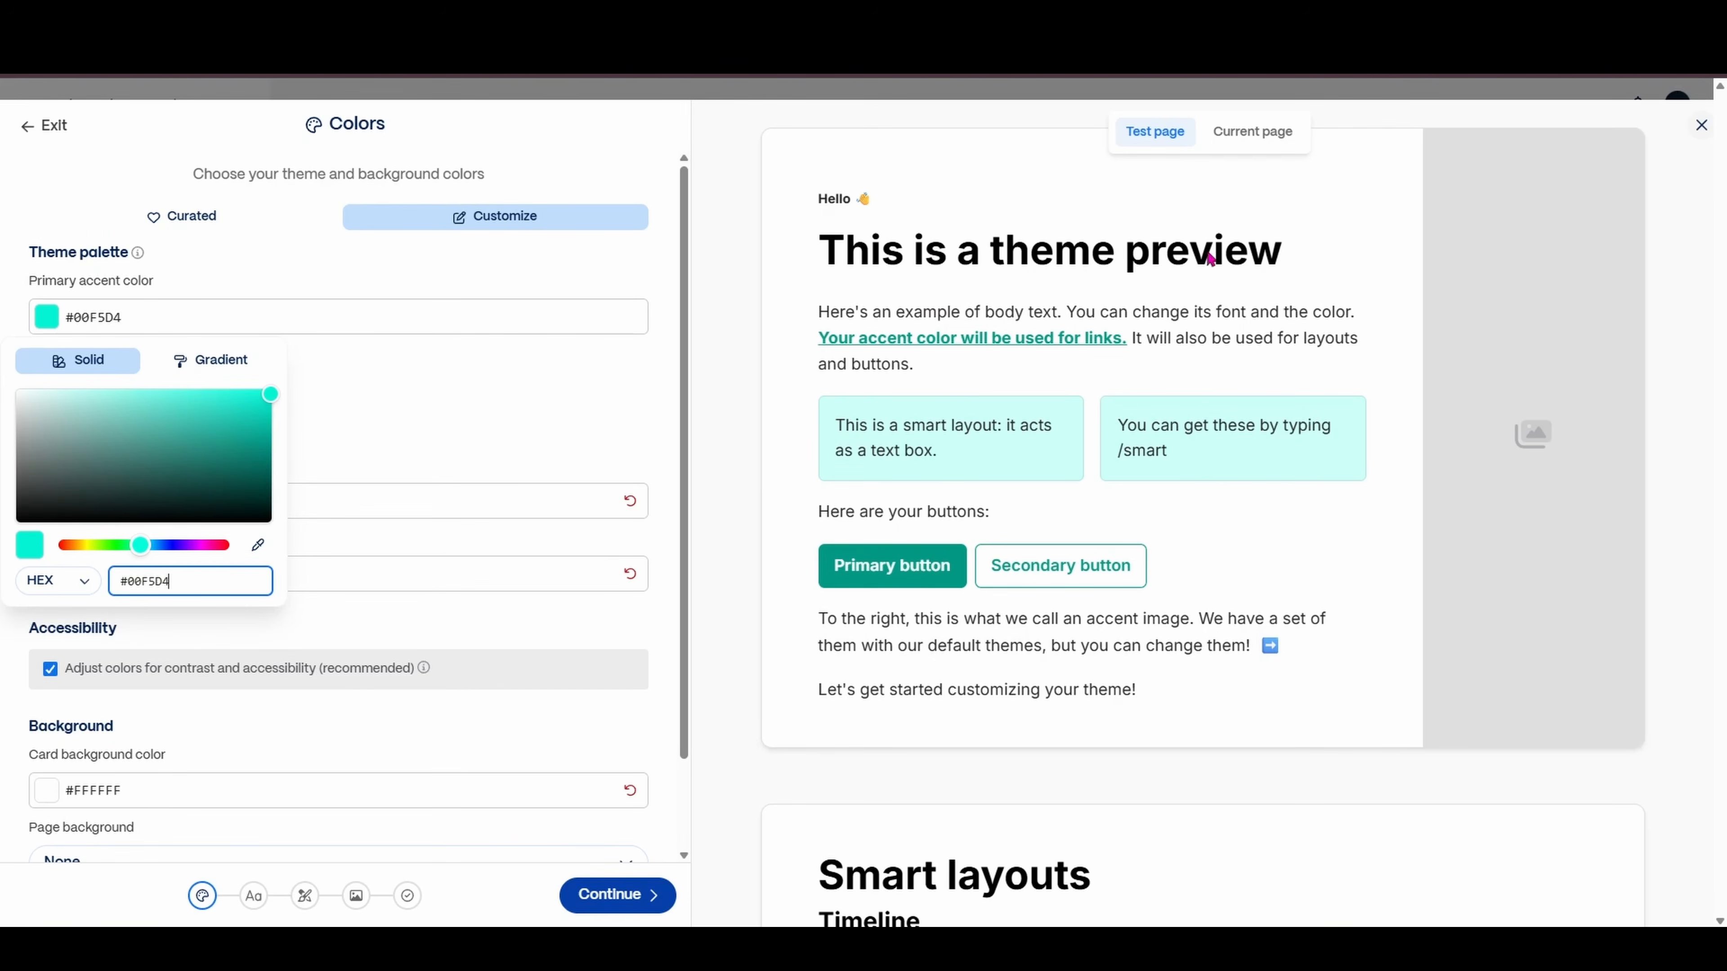
# Add secondary accents #1B1F3B, #C0C0C0, #8A4FFF, #FFB54A and #0A0A0C, and set the heading color to #8A4FFF and body color to #1B1F3B
pyautogui.click(579, 400)
pyautogui.click(54, 396)
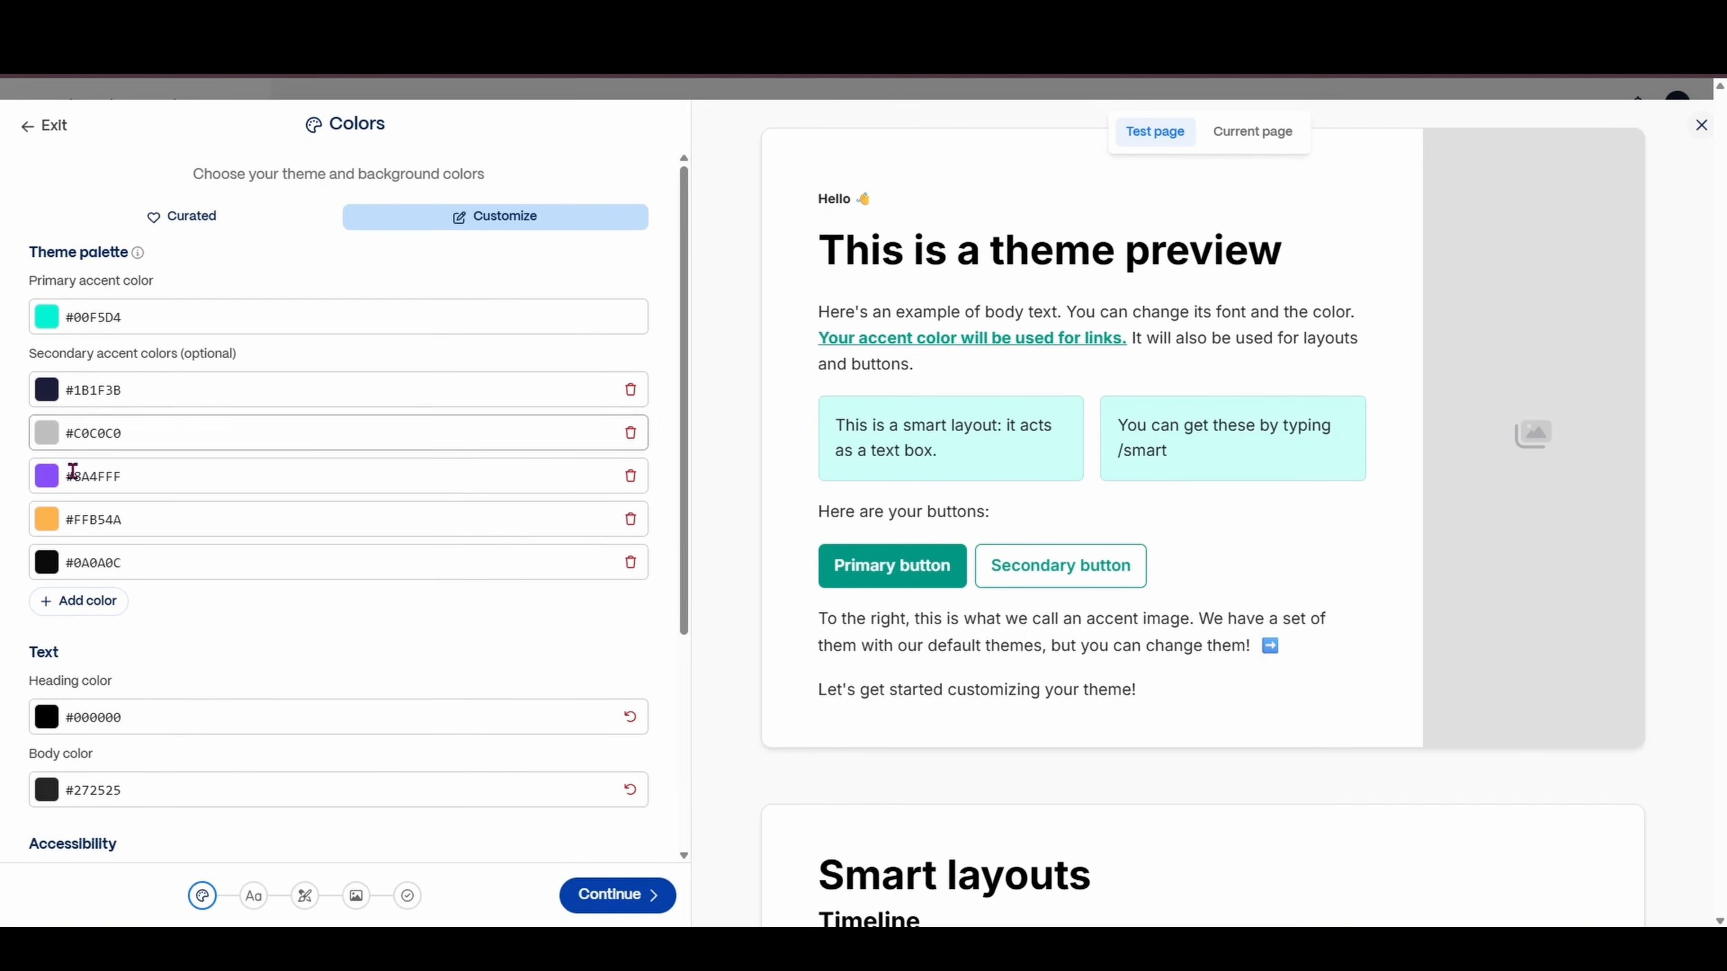
pyautogui.scroll(-4, 100, 648)
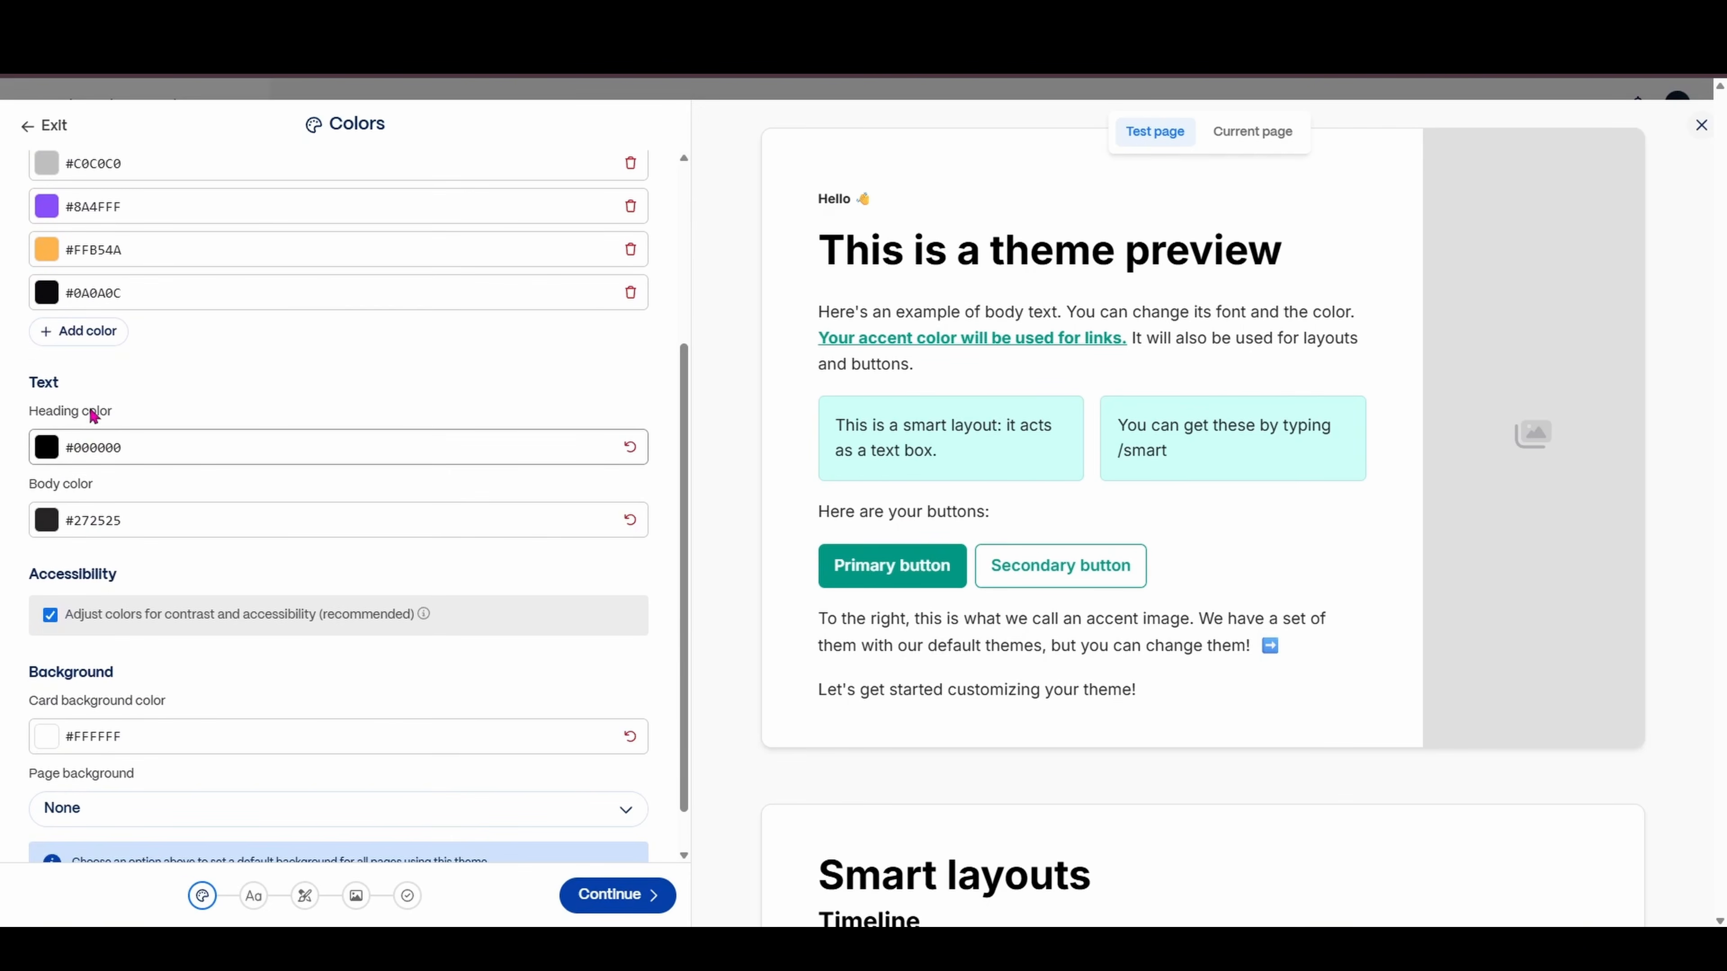
pyautogui.scroll(-1, 74, 456)
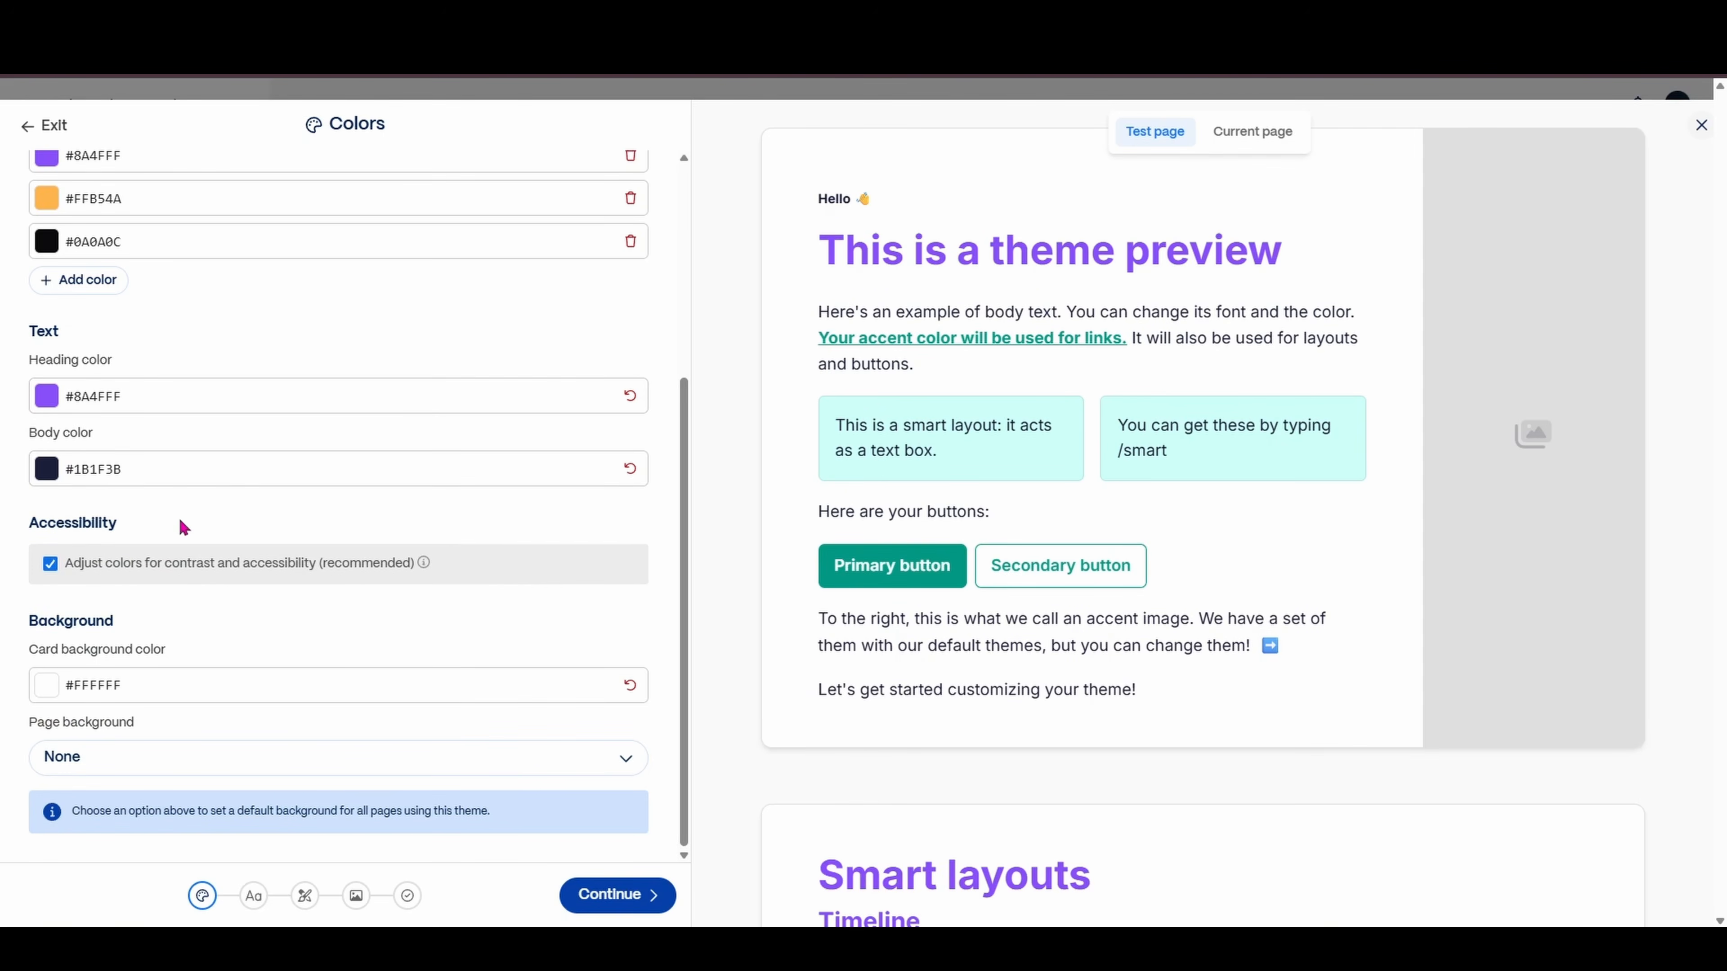
# Set the card background to the theme palette color #C0C0C0 and look through the page background options
pyautogui.click(190, 694)
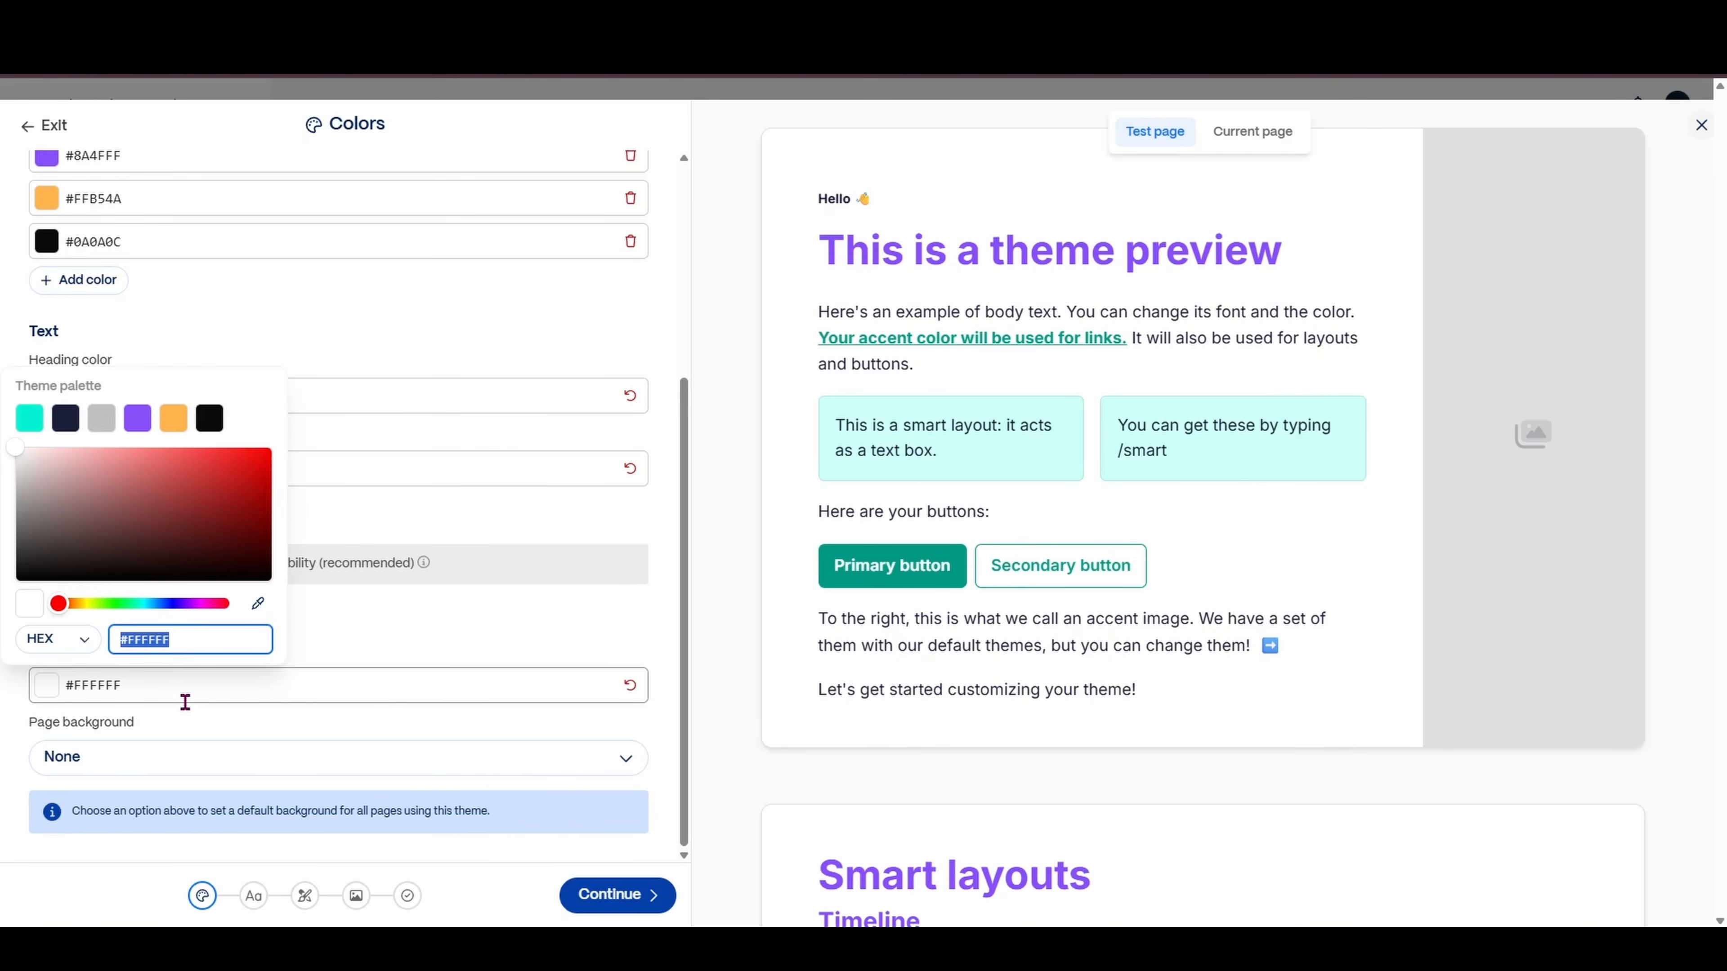
pyautogui.click(101, 418)
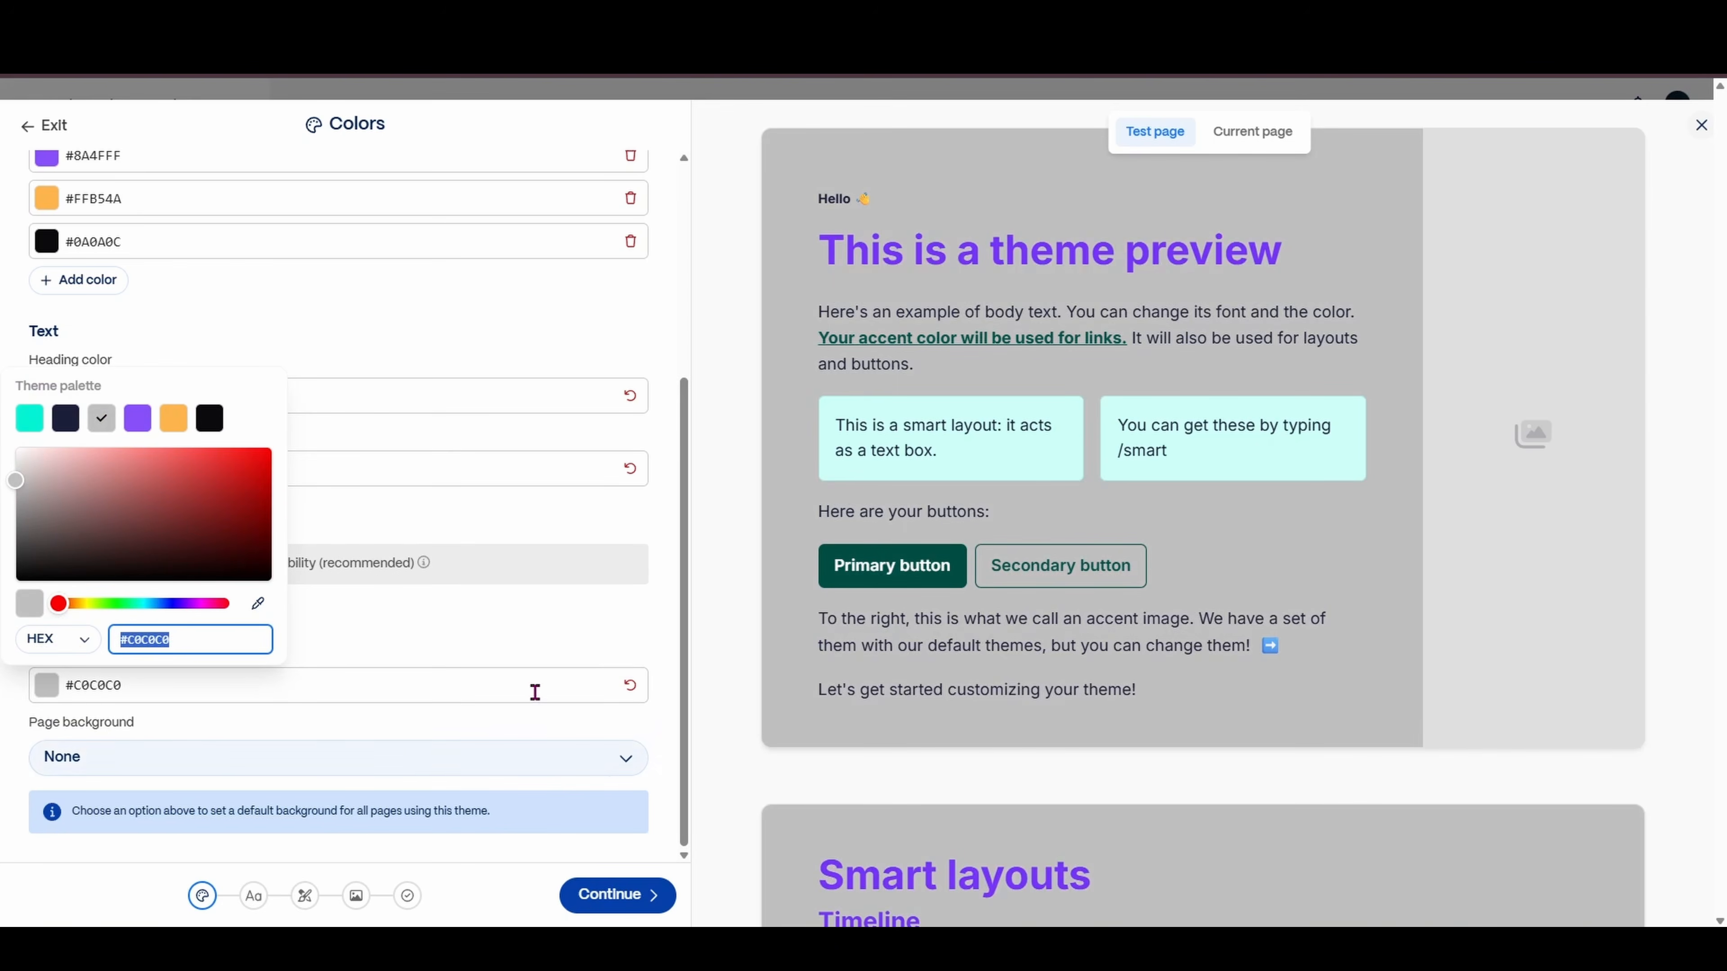
pyautogui.click(544, 629)
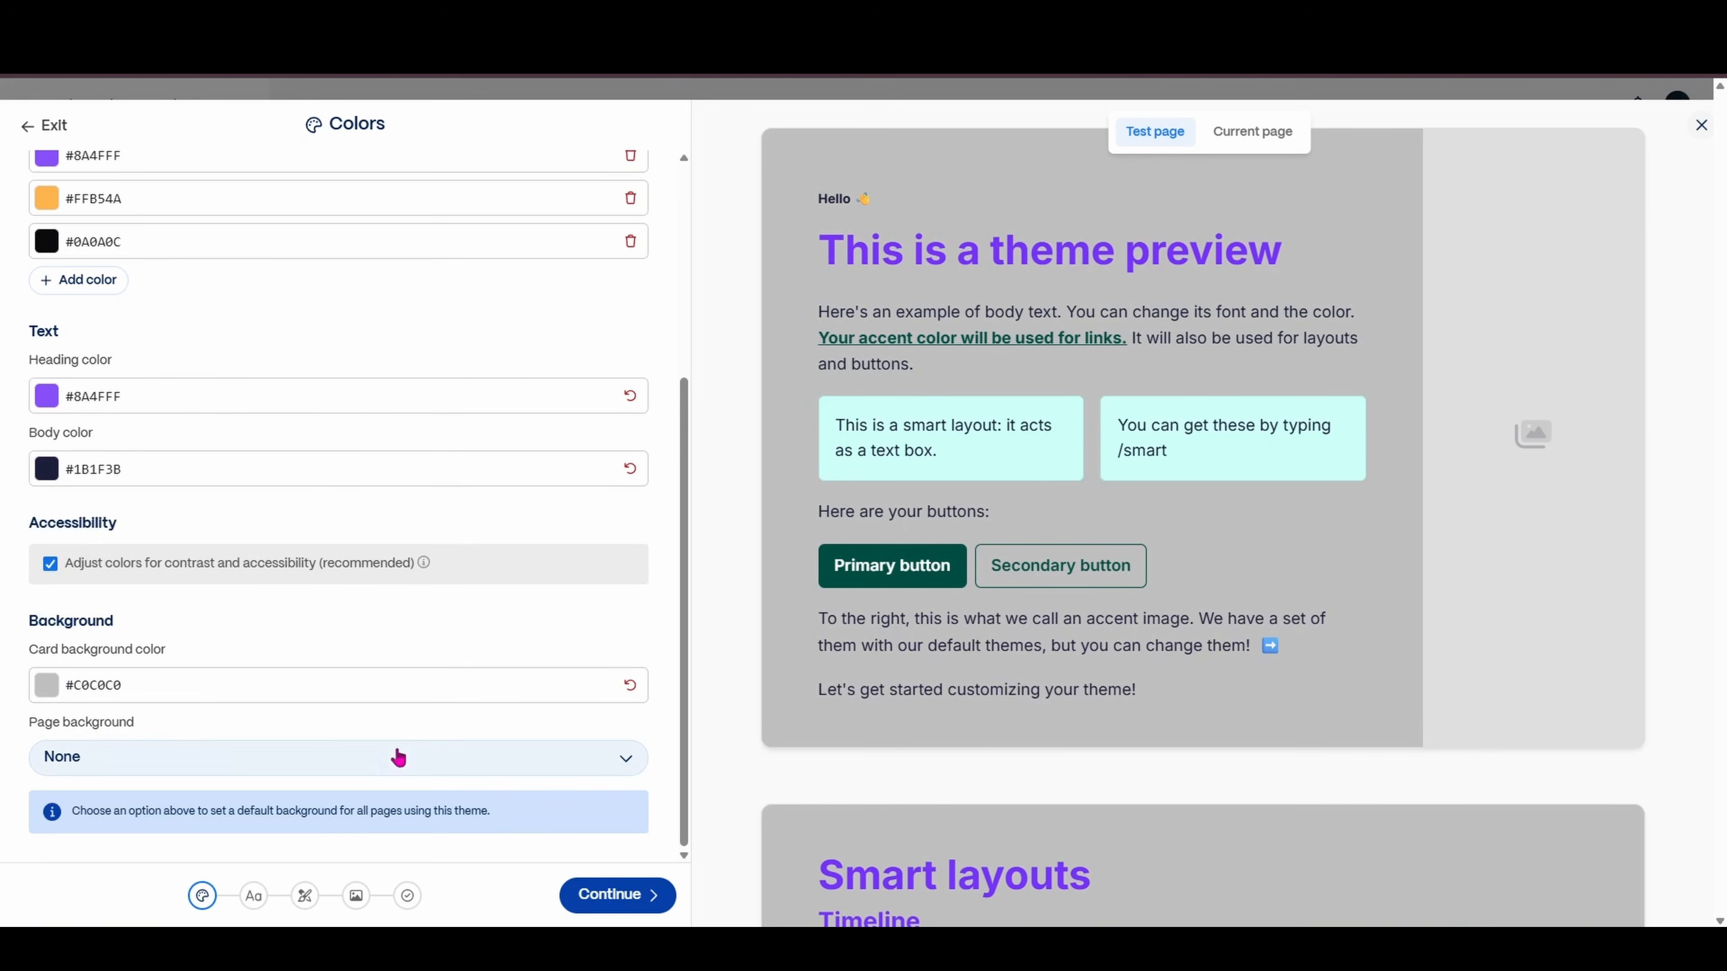
pyautogui.click(347, 771)
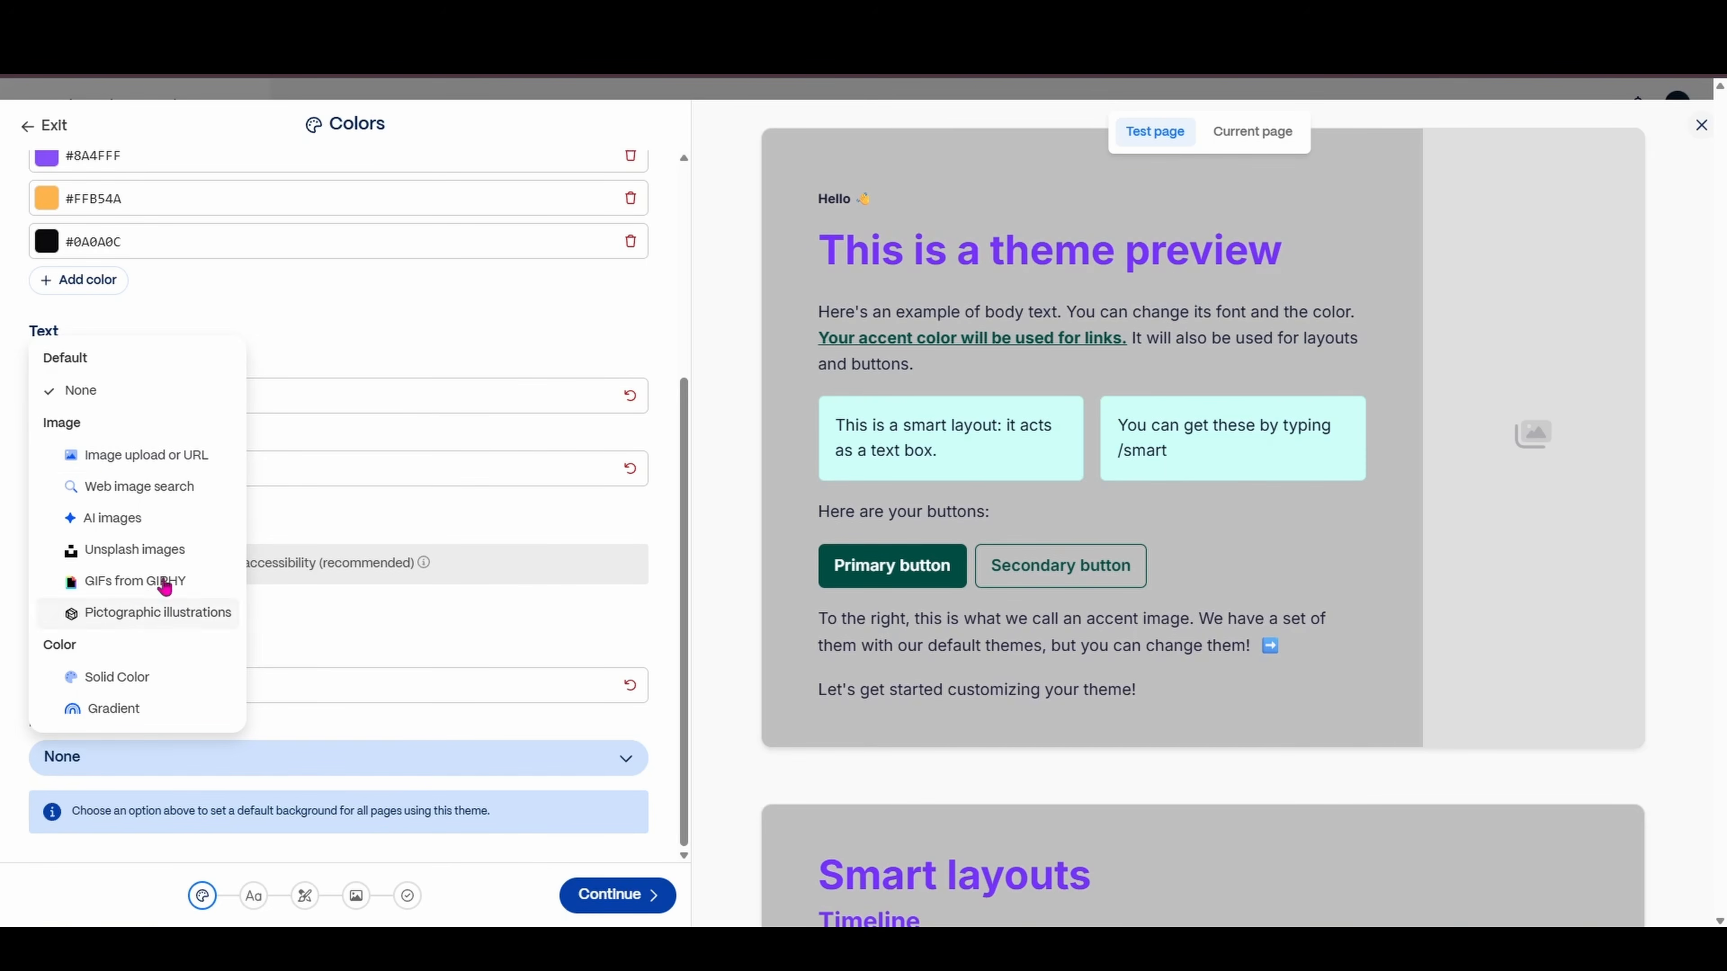
pyautogui.click(551, 618)
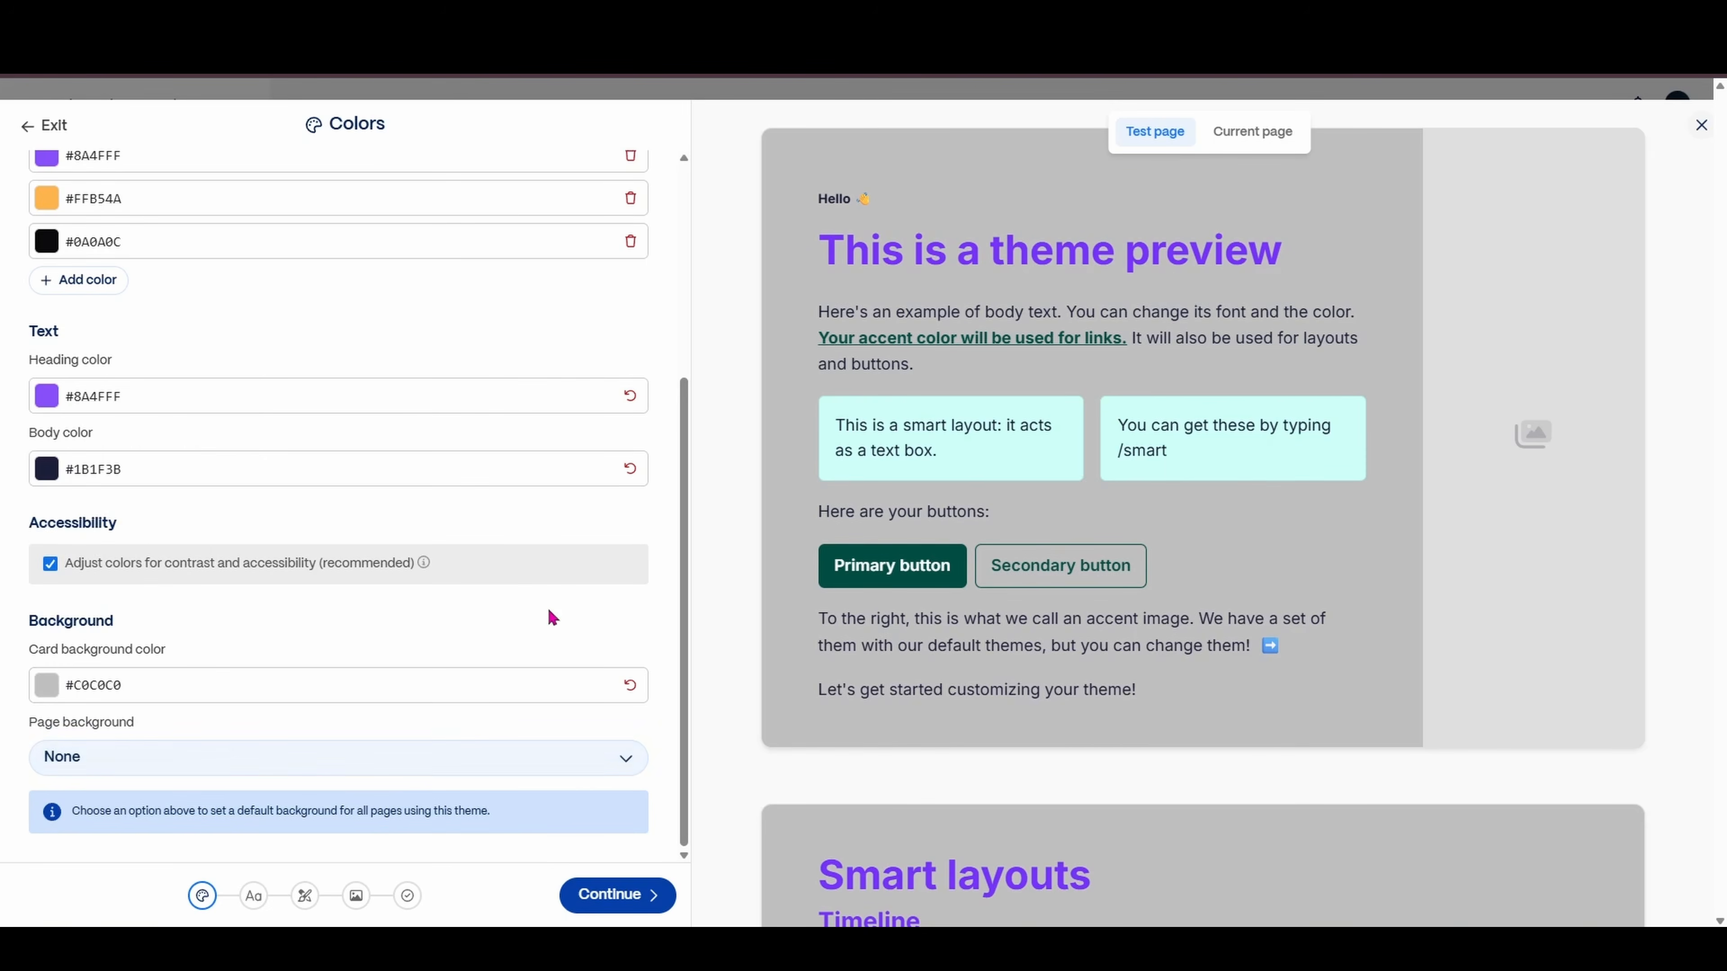
# Browse the curated font pairings and apply the Overpass heading and body pairing to the theme
pyautogui.click(251, 897)
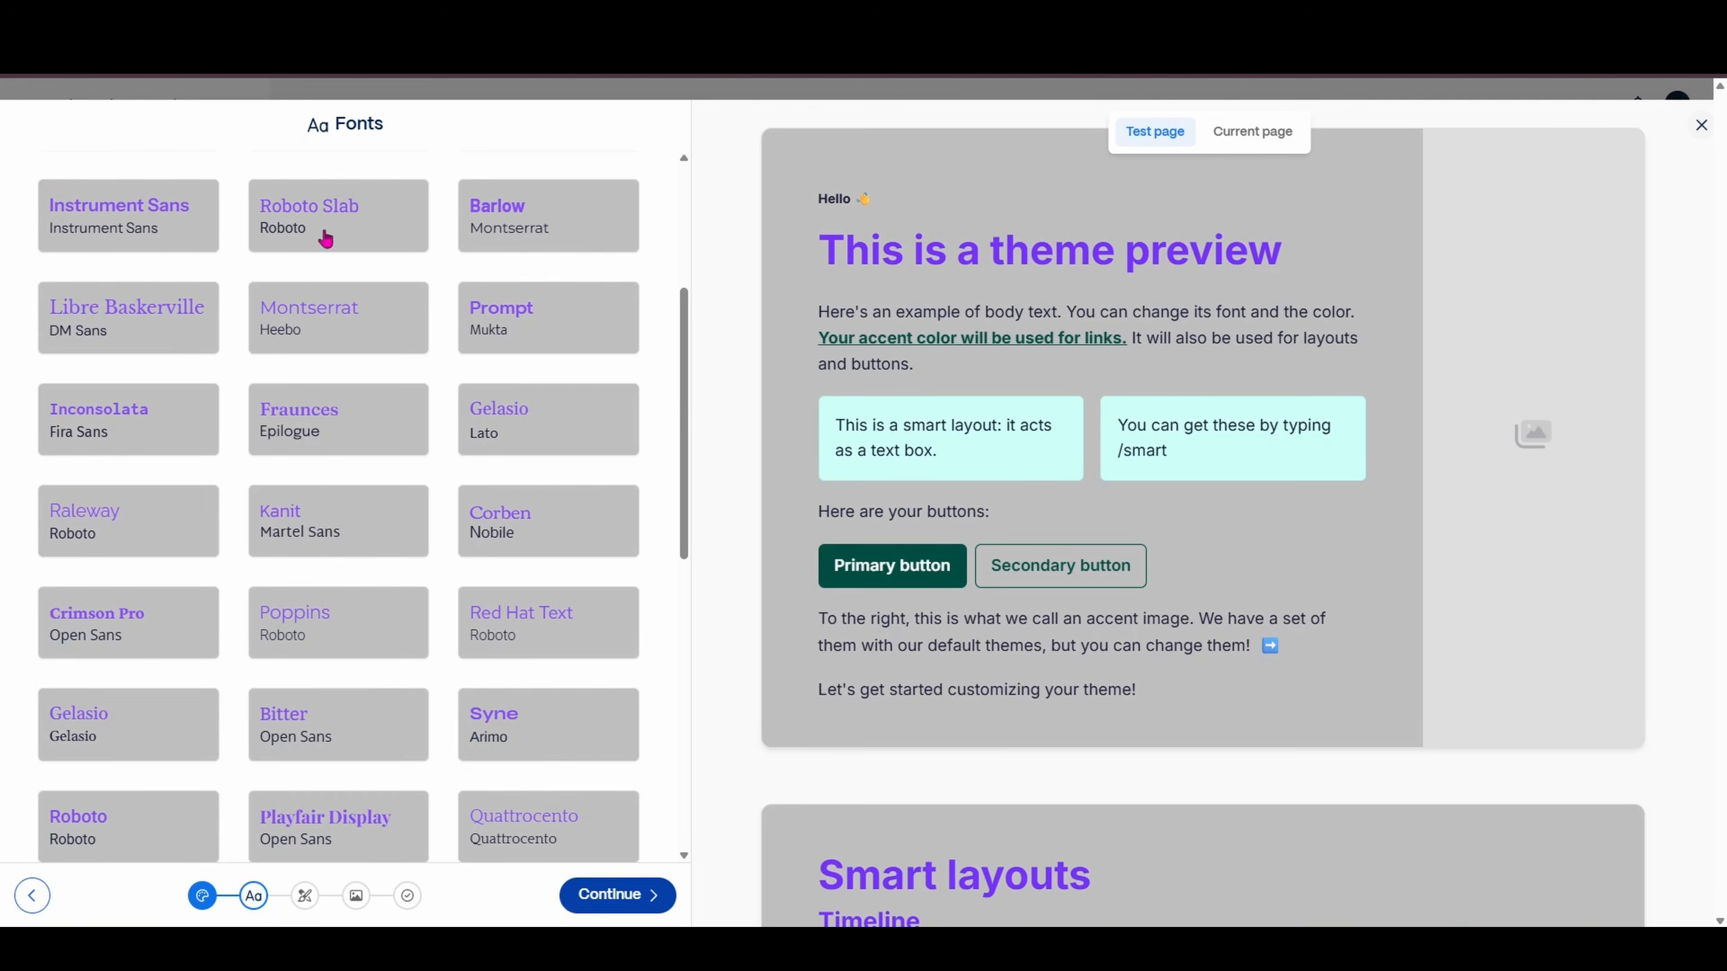
pyautogui.scroll(-10, 602, 469)
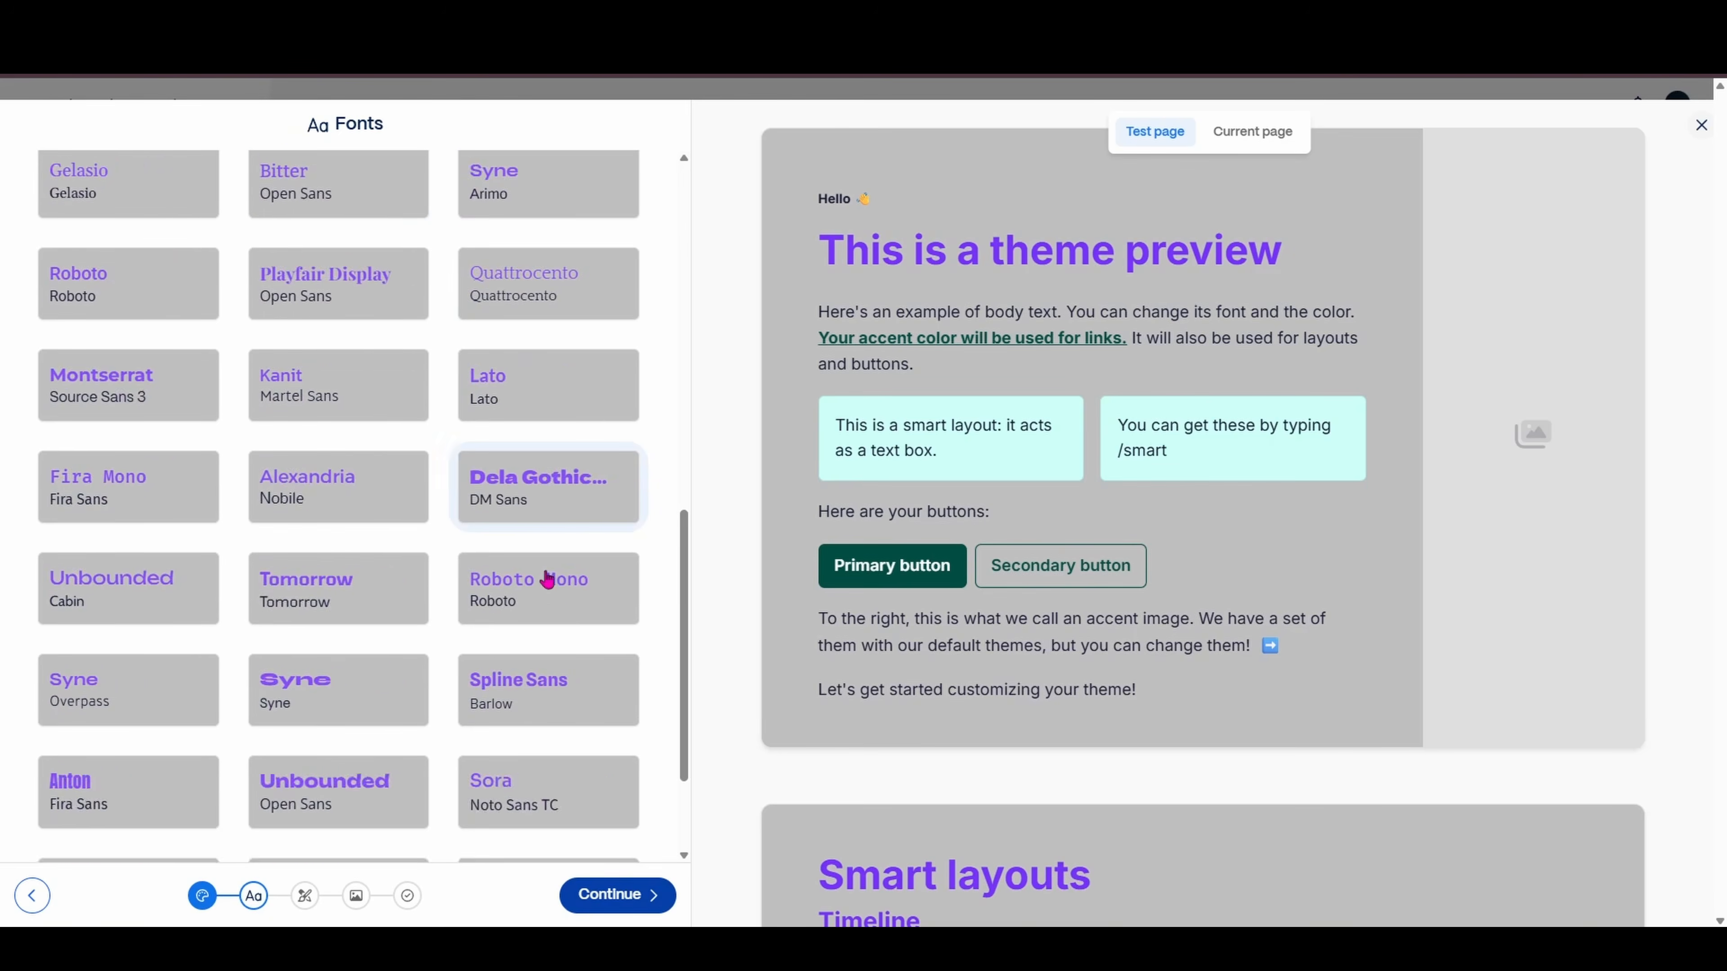
pyautogui.scroll(15, 536, 589)
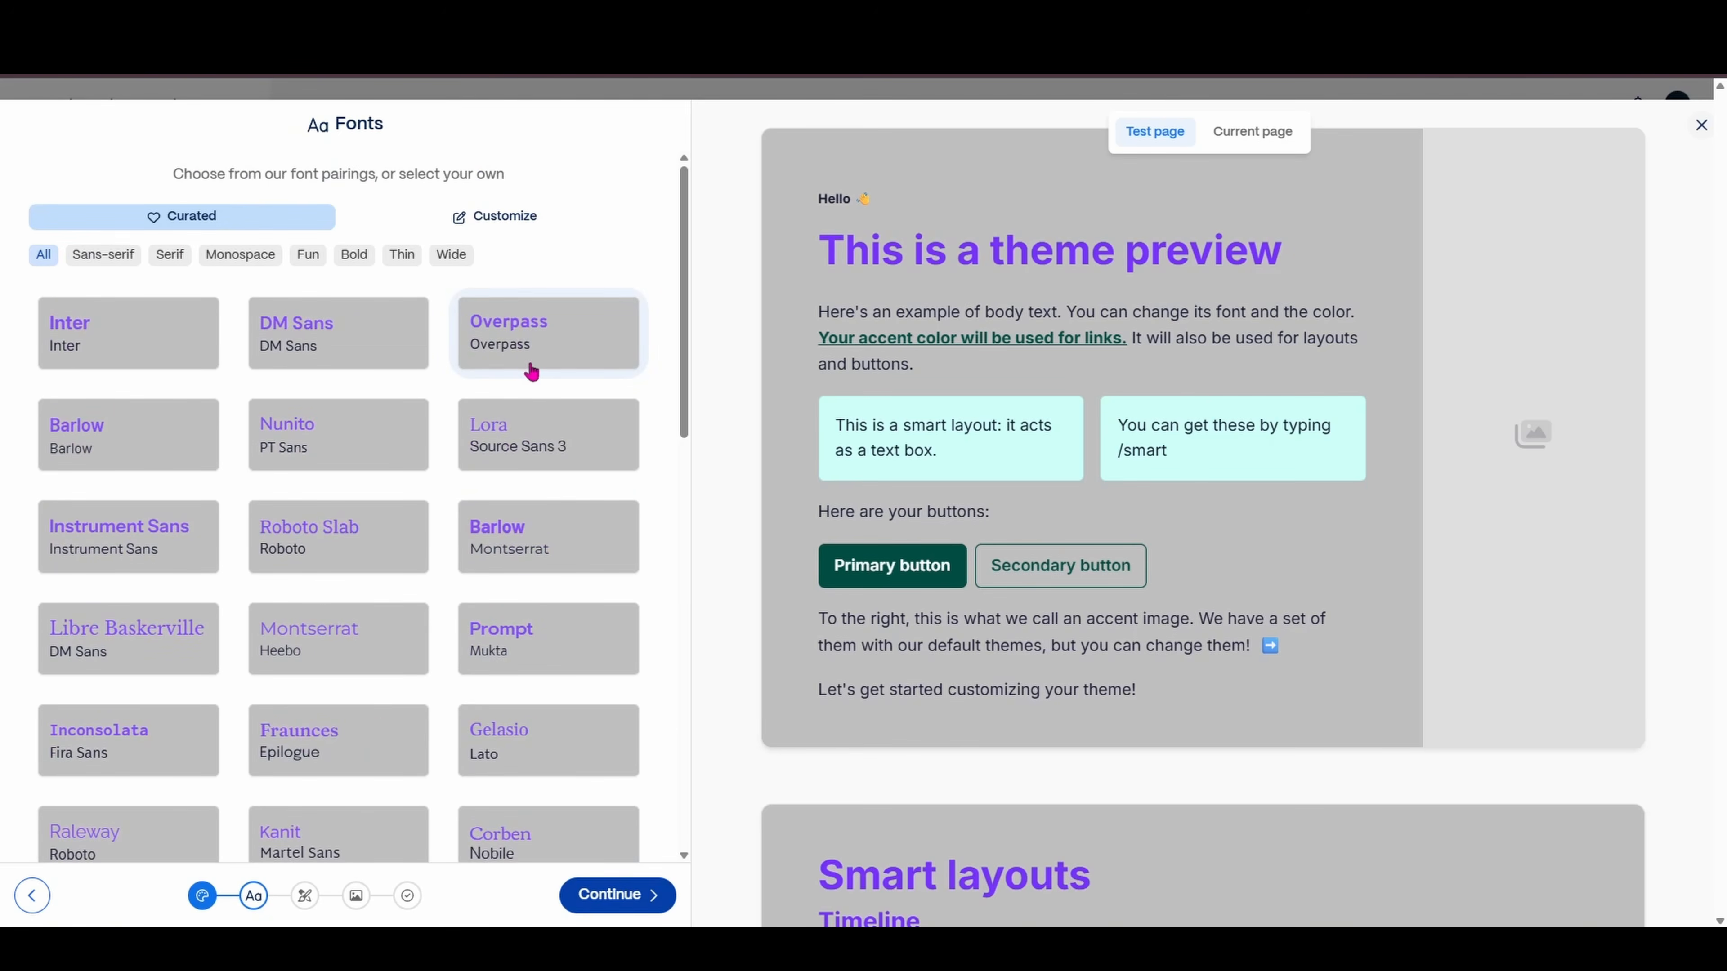
pyautogui.click(552, 345)
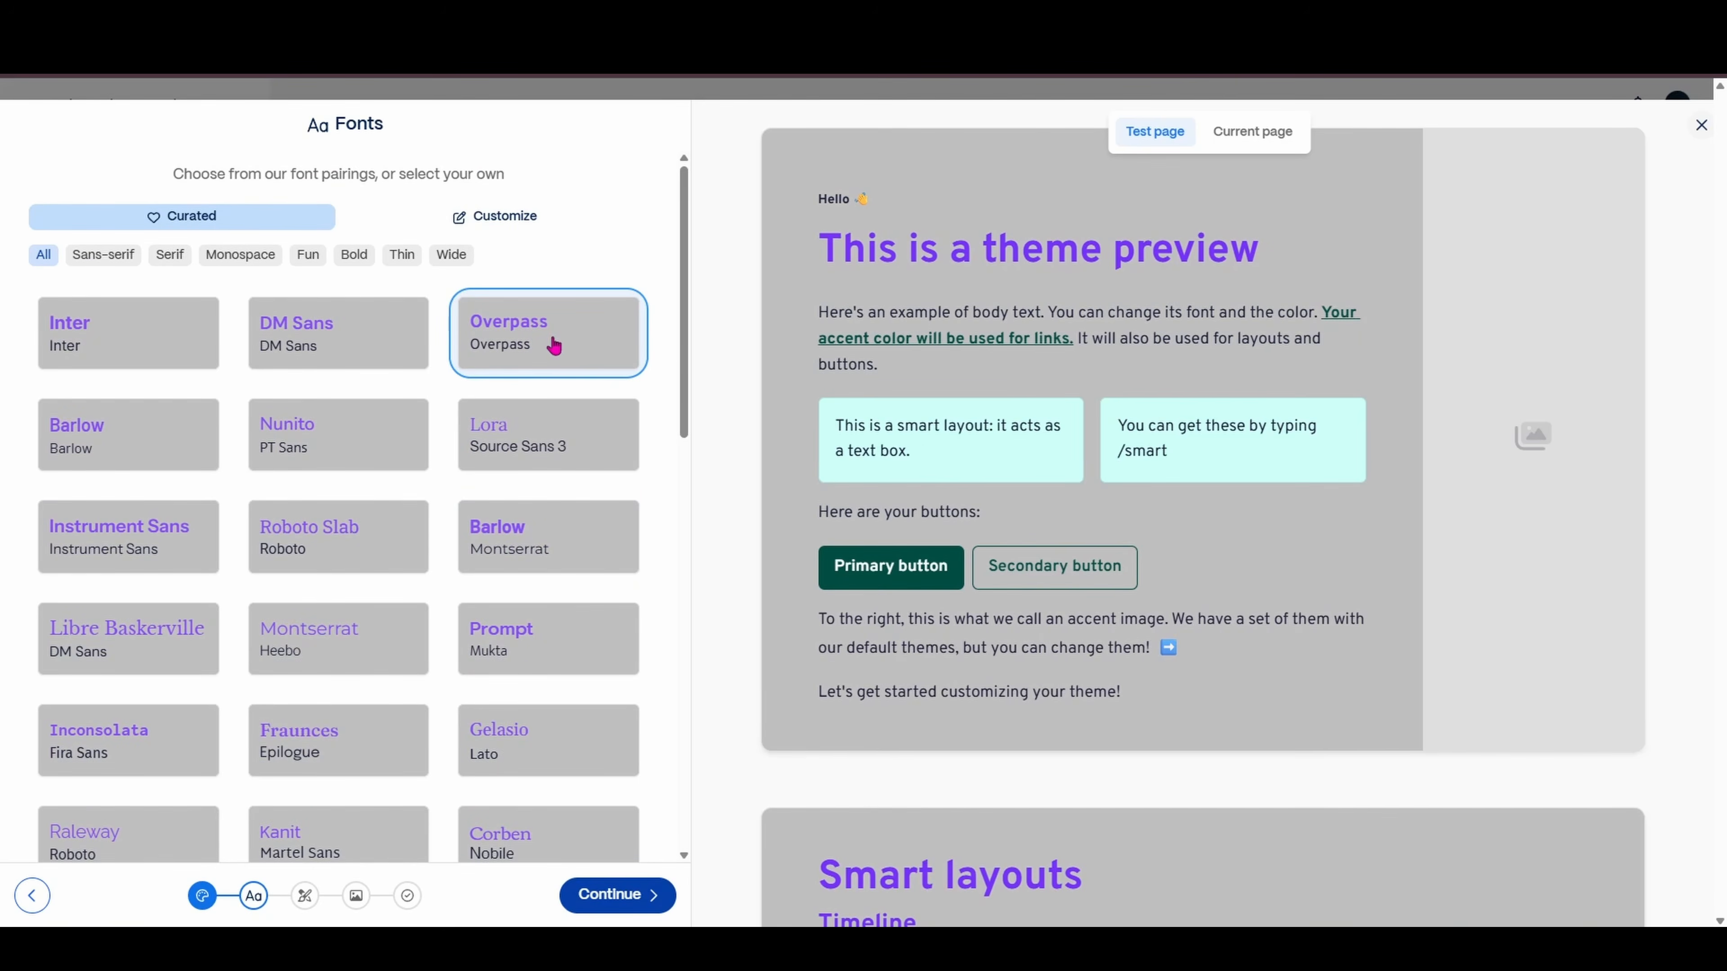
pyautogui.scroll(-6, 476, 681)
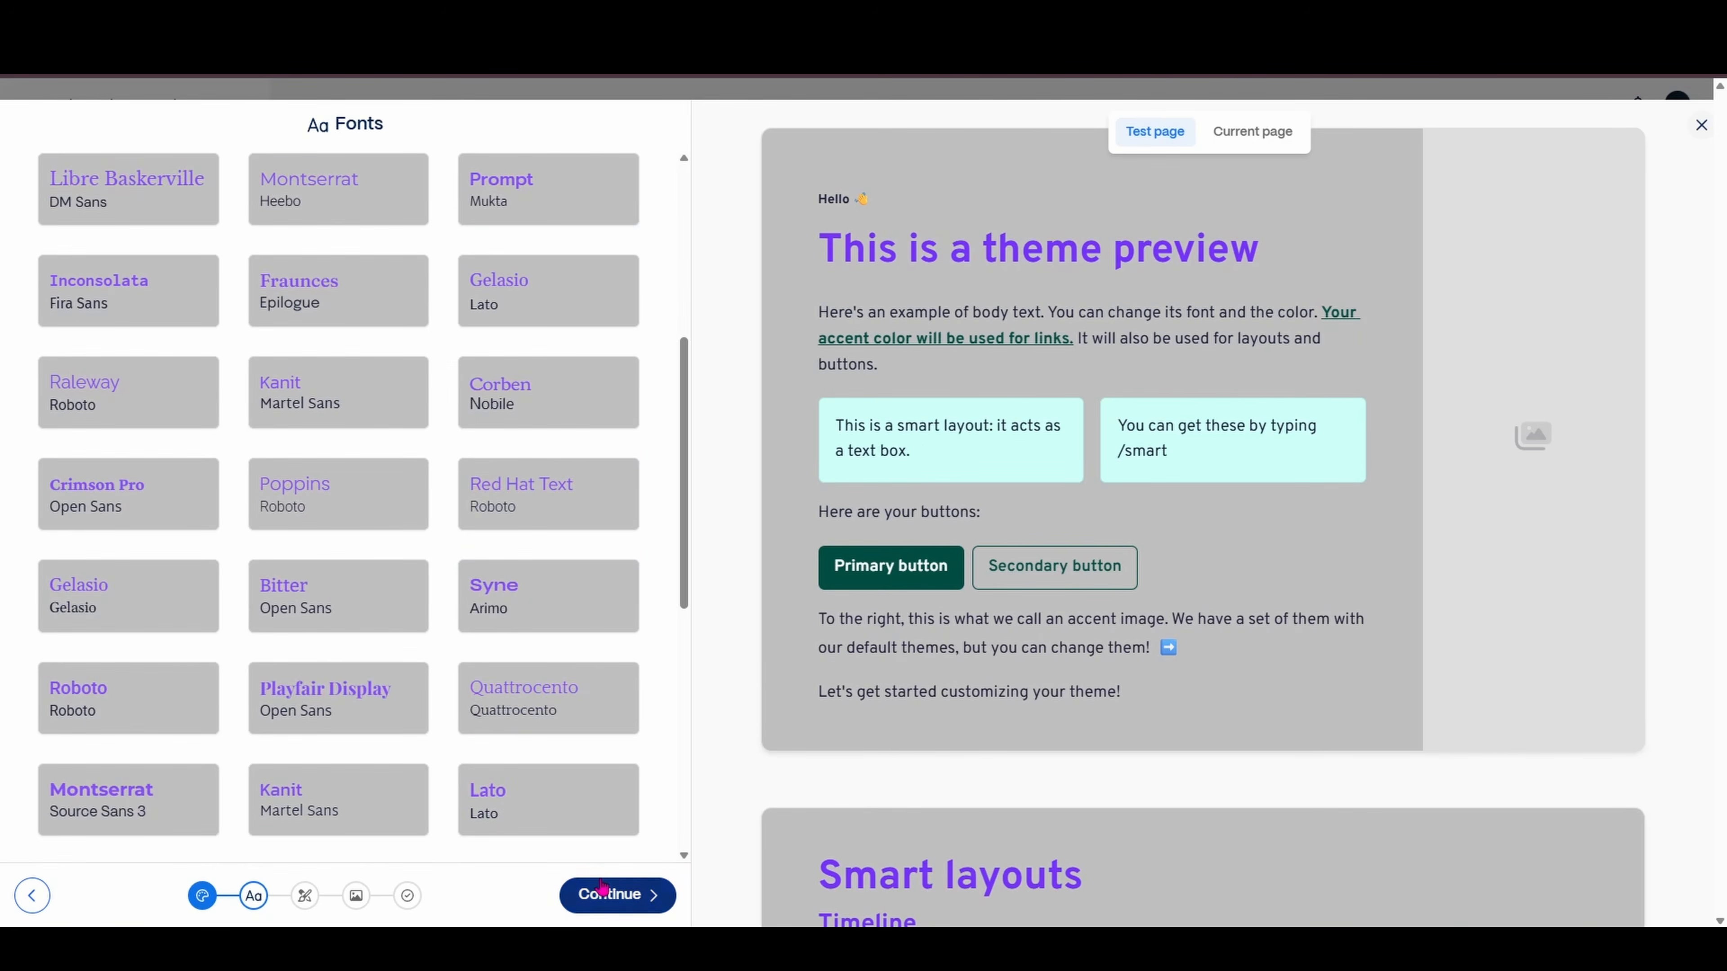
pyautogui.click(602, 897)
# Compare the Standard, Flat, Outline and Sharp design styles and choose the Blocky style for the theme
pyautogui.click(161, 301)
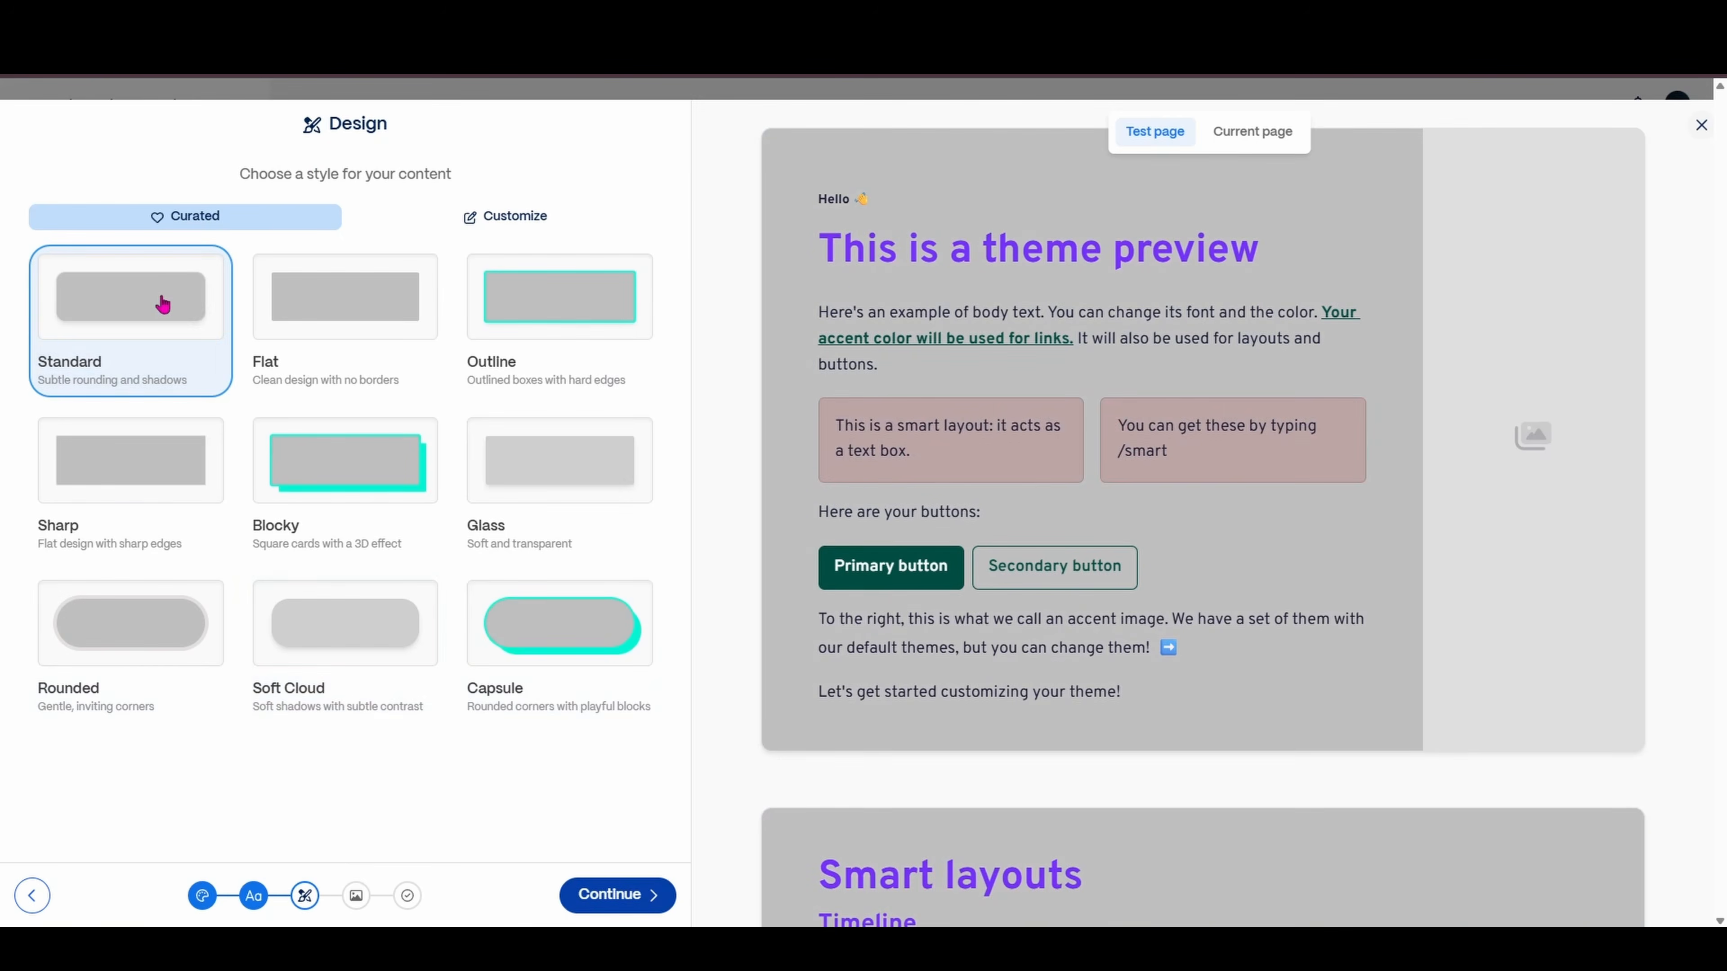
pyautogui.click(426, 307)
pyautogui.click(570, 313)
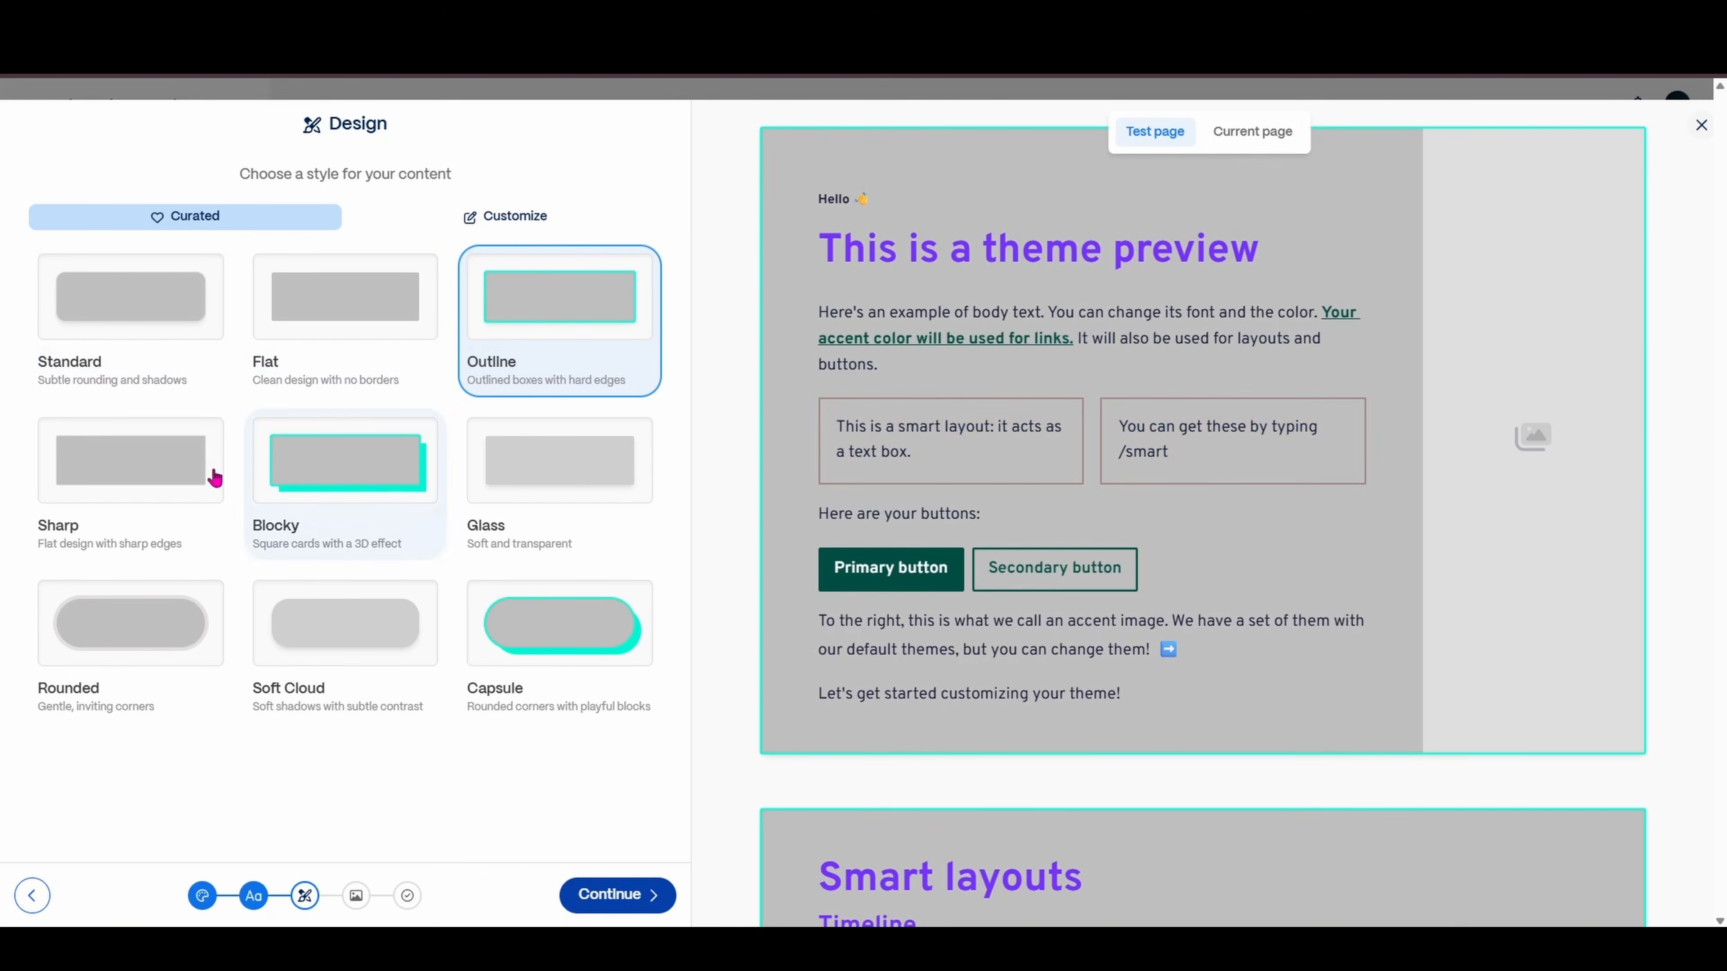
pyautogui.click(180, 472)
pyautogui.click(394, 475)
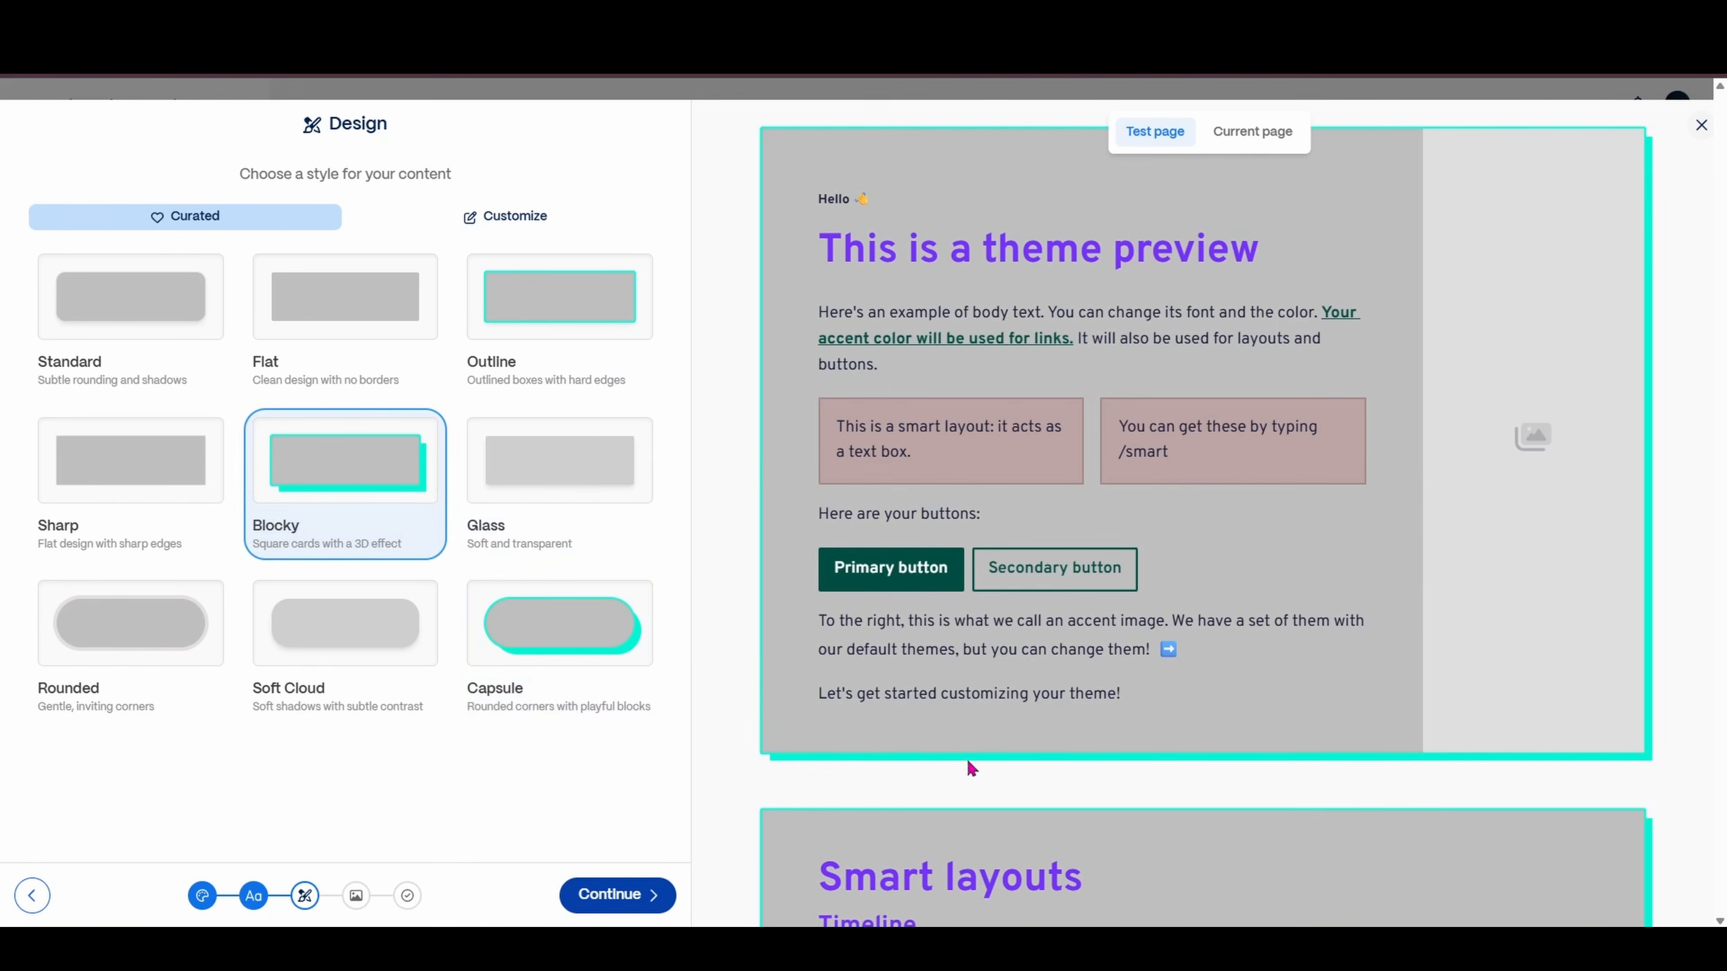
pyautogui.click(612, 896)
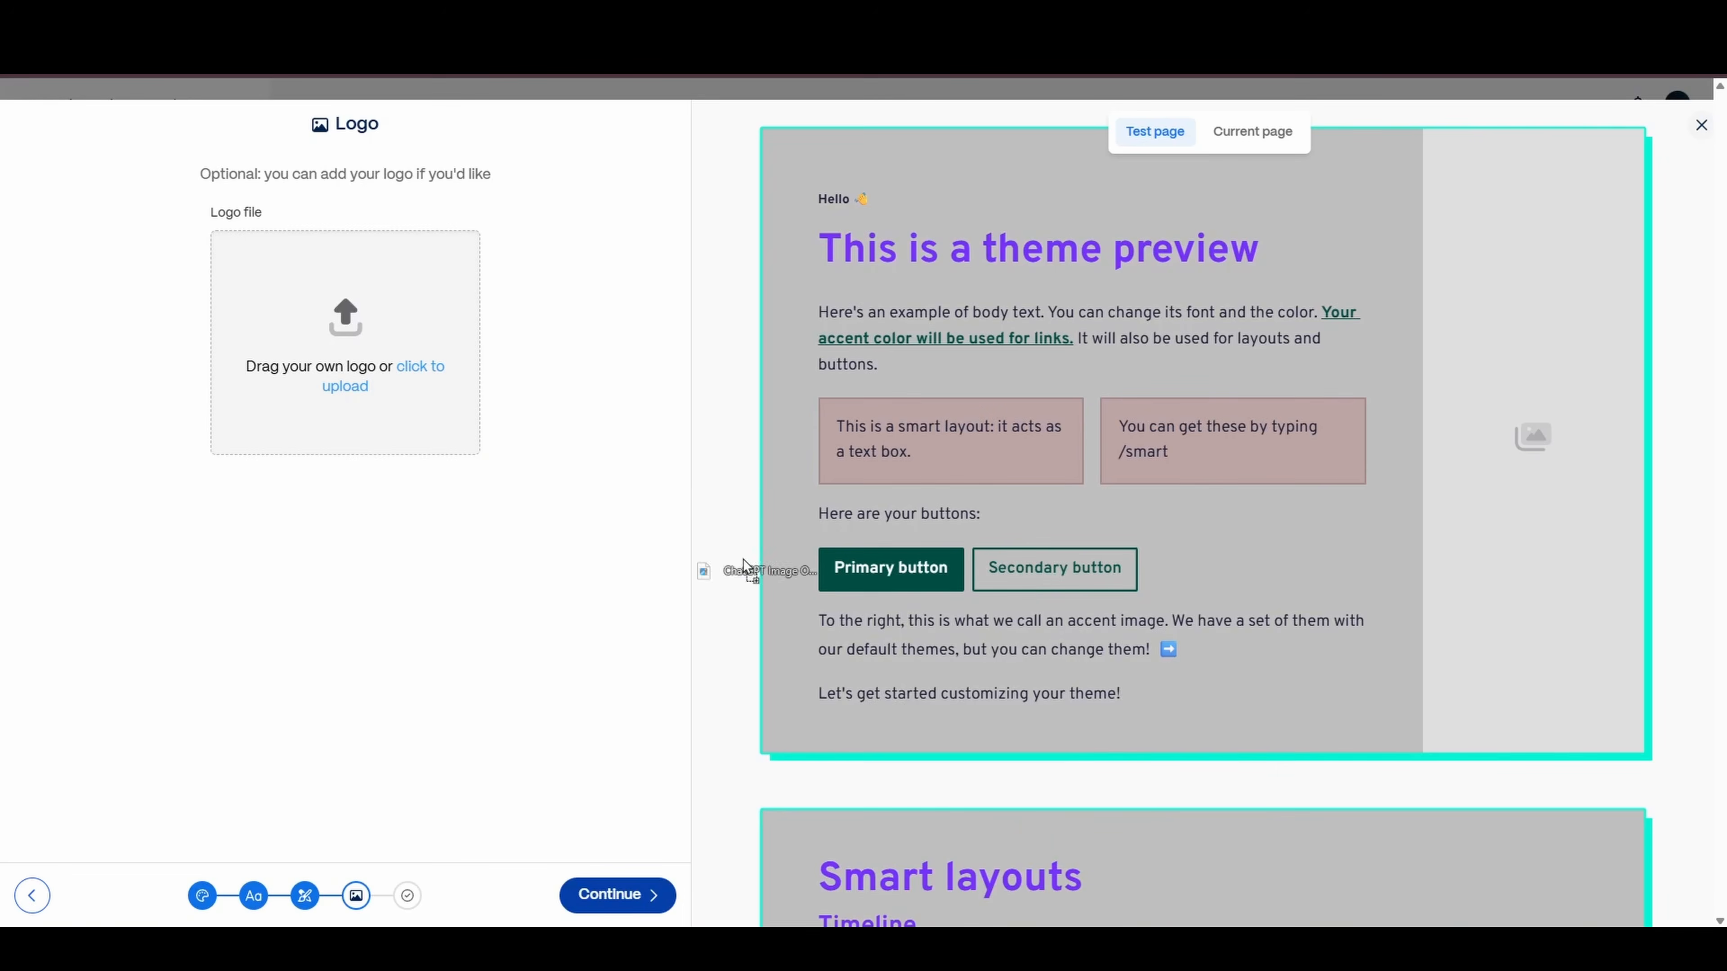
# Upload the Holo-Wand logo image to the theme and check its placement across the test page preview
pyautogui.moveTo(744, 567); pyautogui.dragTo(372, 394)
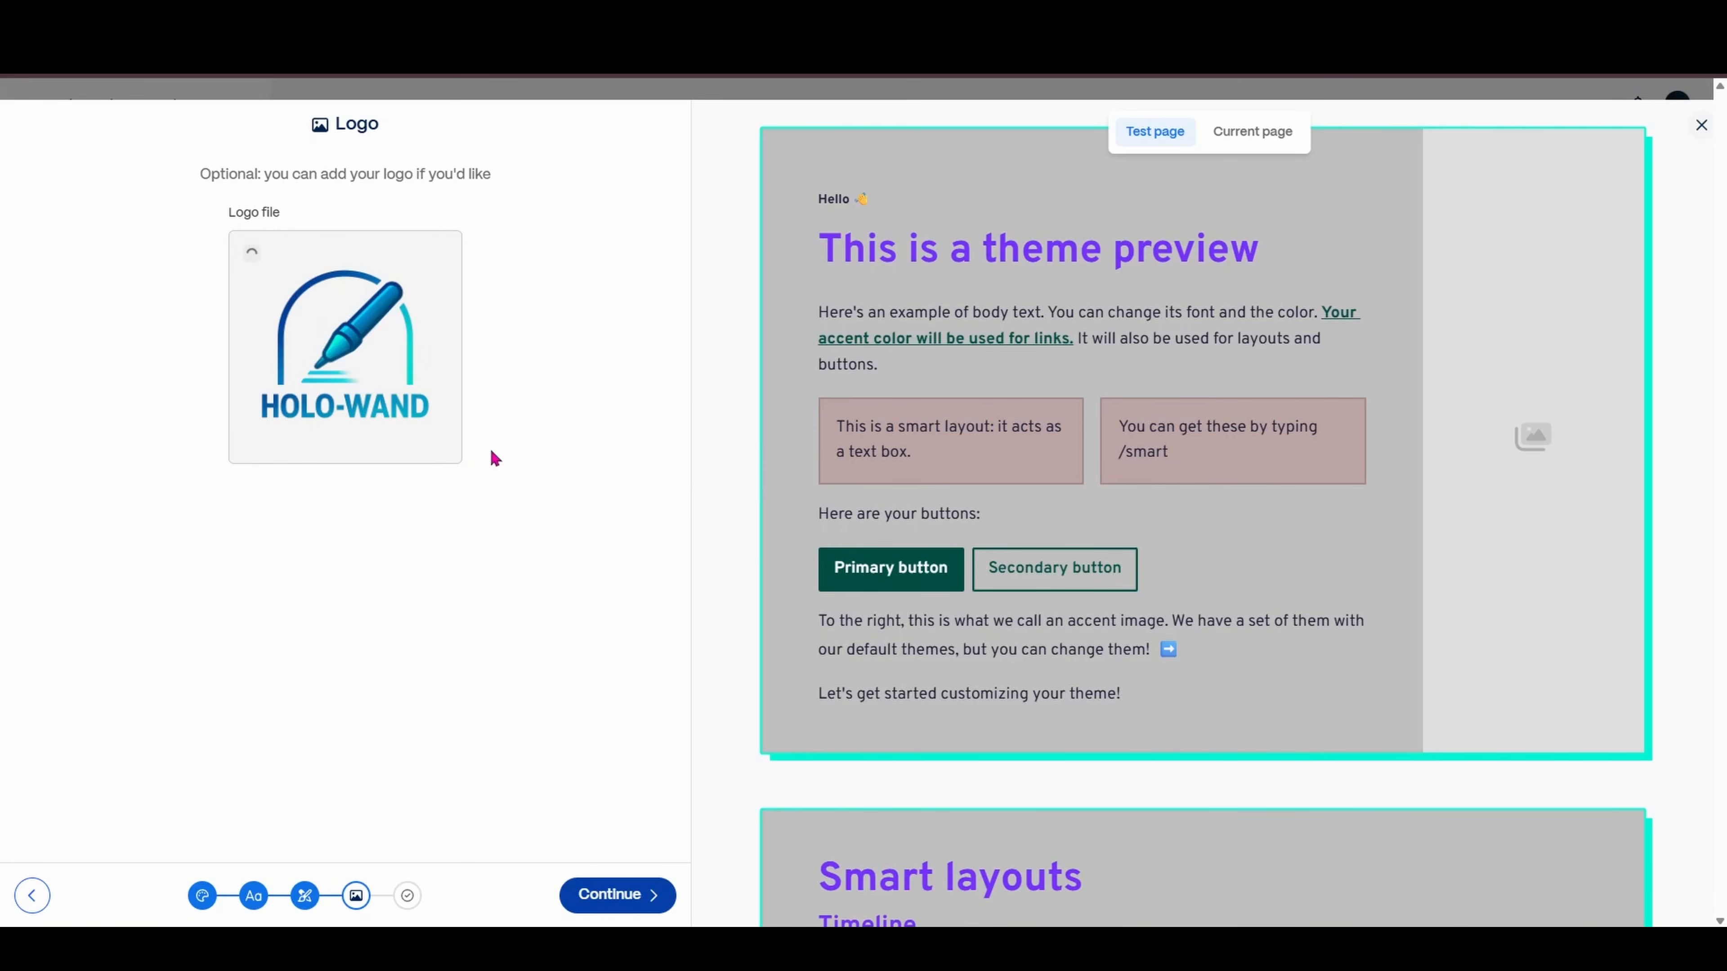
pyautogui.scroll(-5, 857, 796)
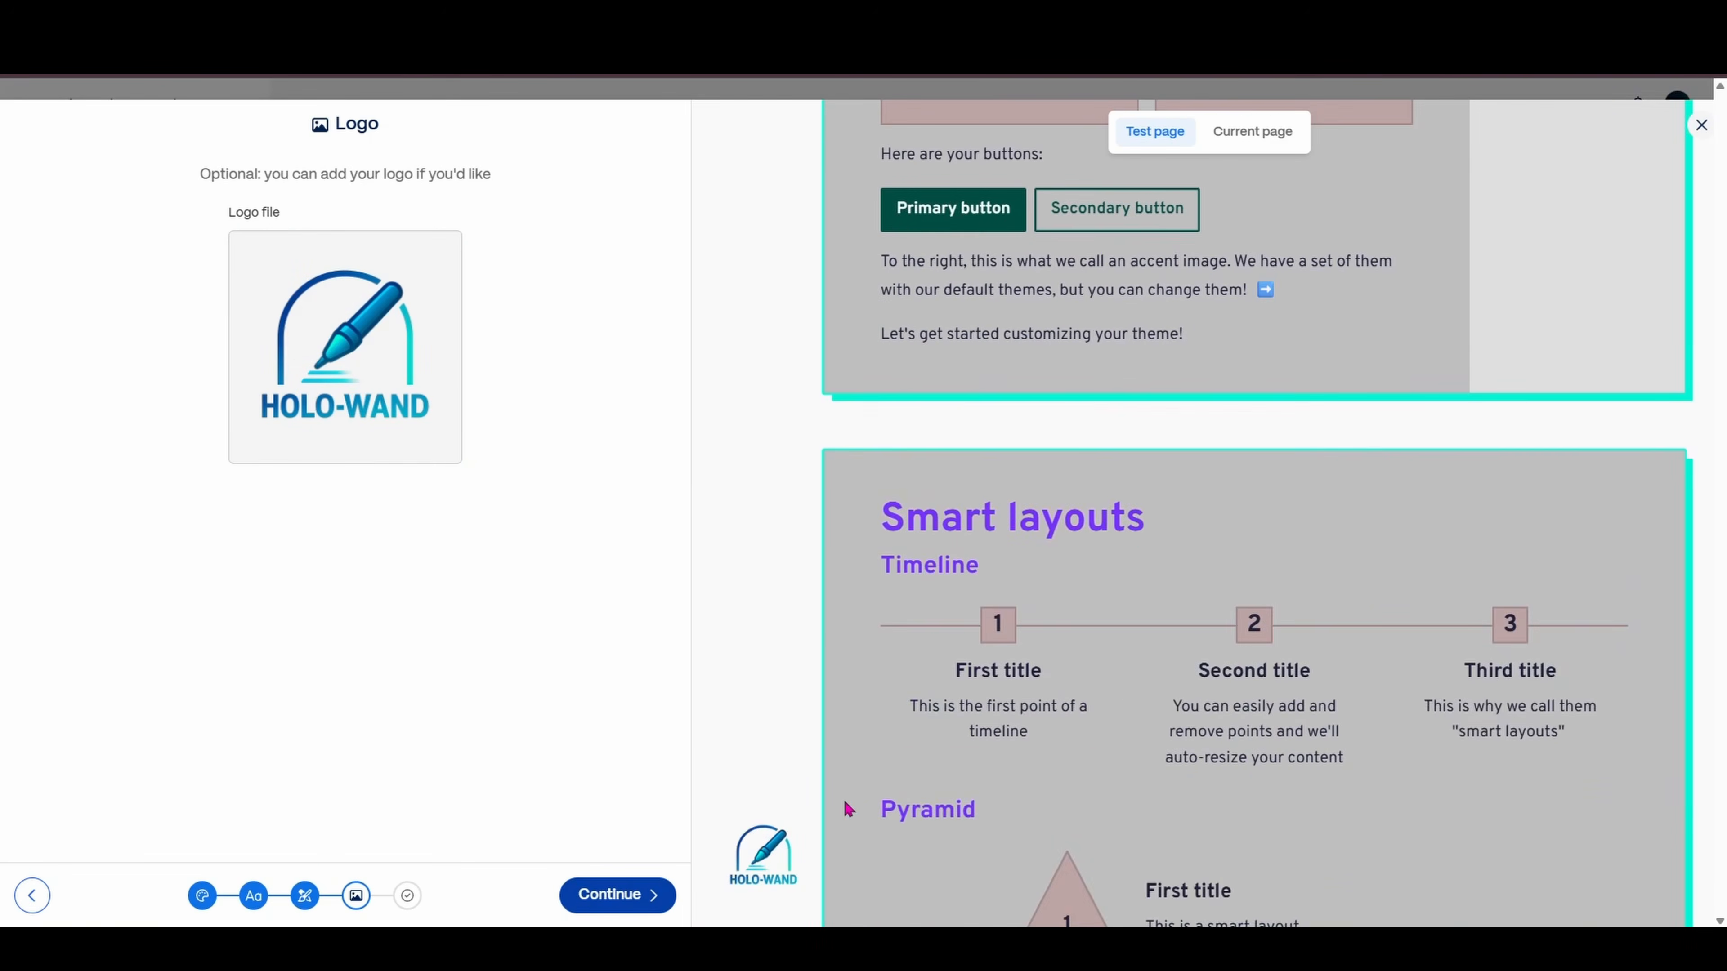
pyautogui.scroll(-10, 760, 837)
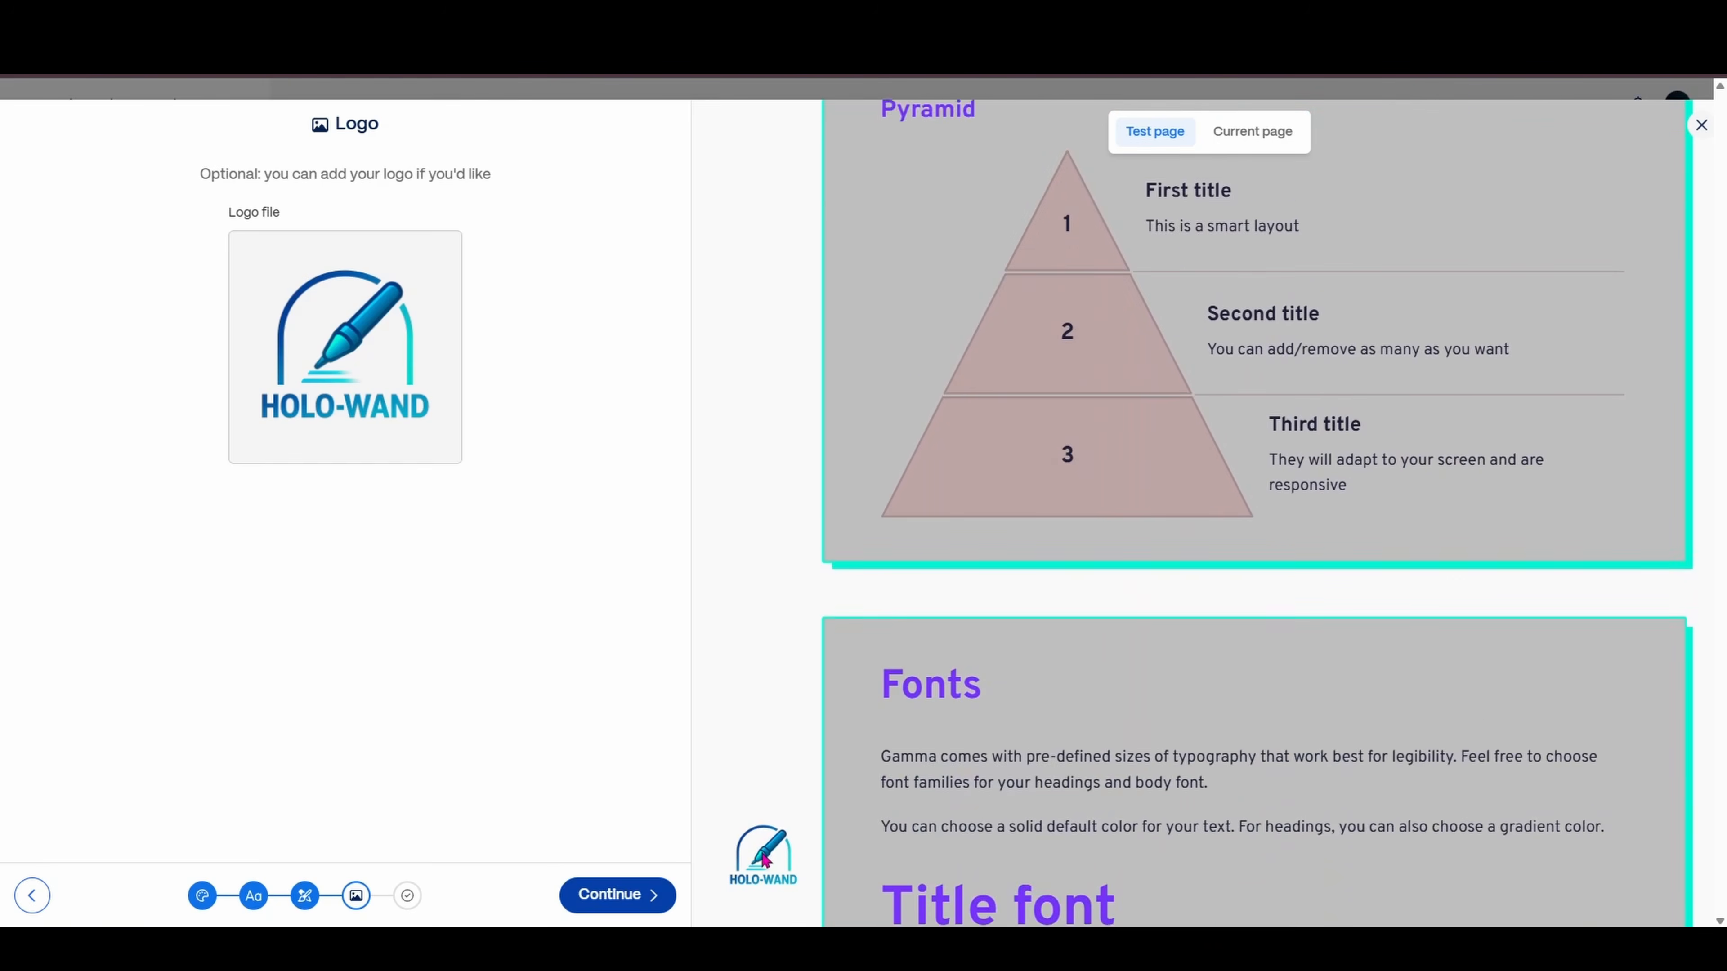
pyautogui.scroll(-15, 763, 862)
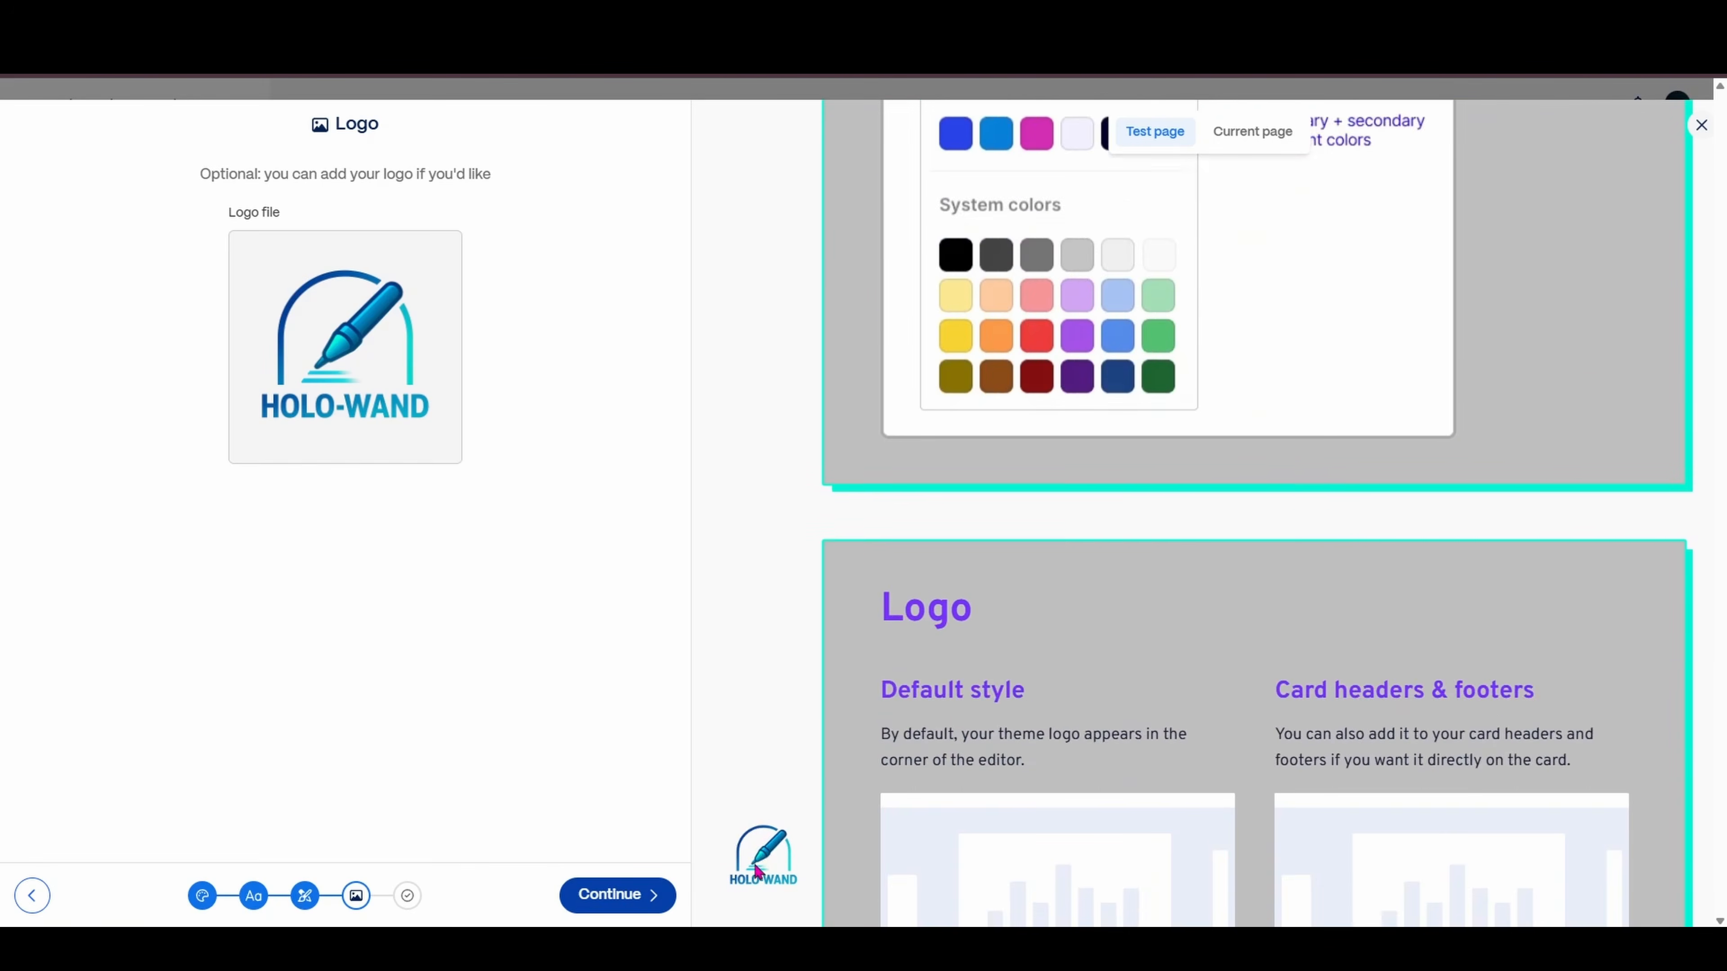
# Name the theme Holo-Wand and finish creating it
pyautogui.click(625, 896)
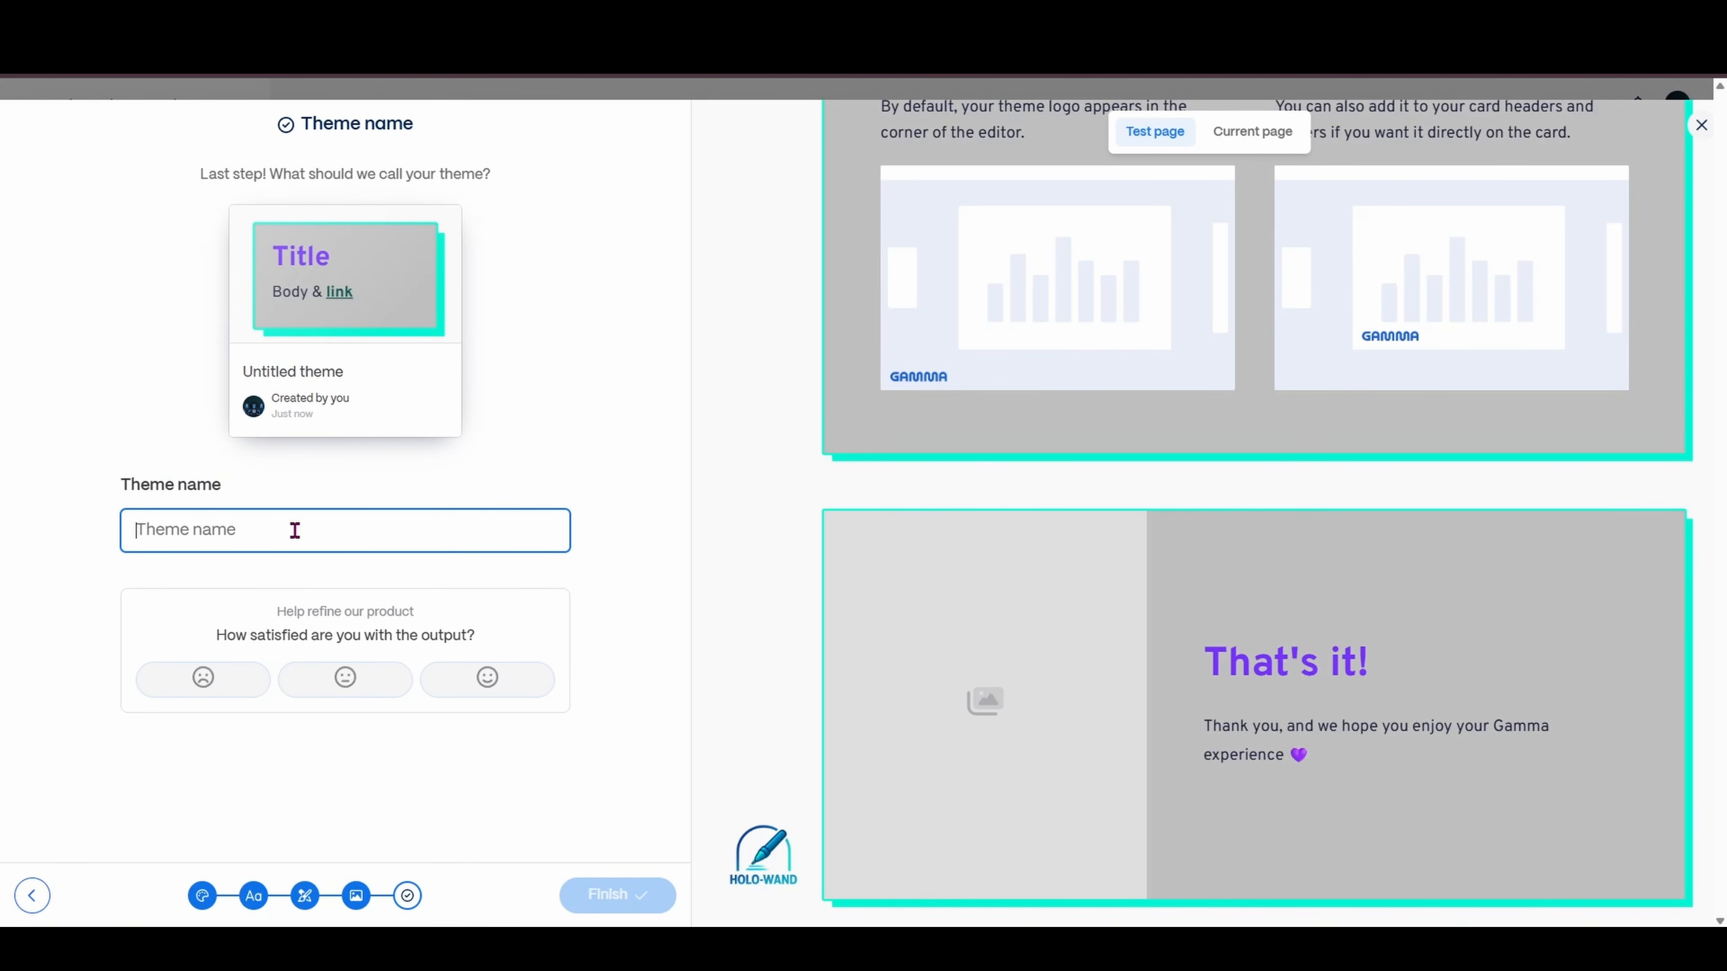
pyautogui.write('Holo-Wand')
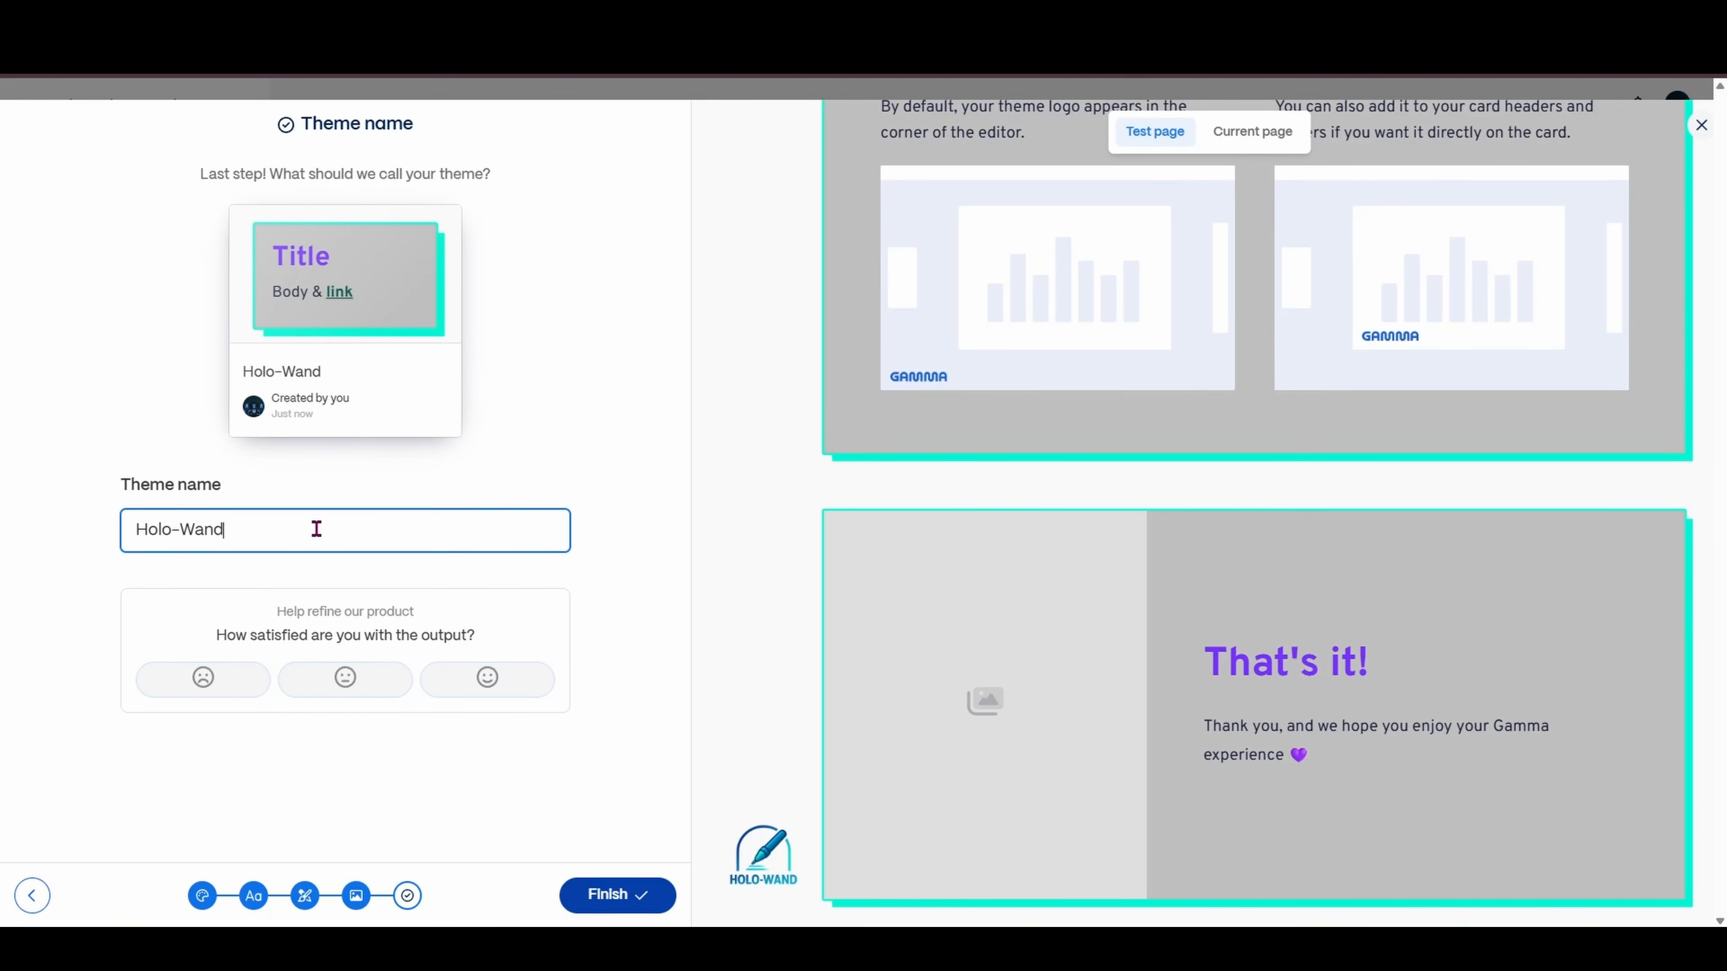
pyautogui.click(626, 897)
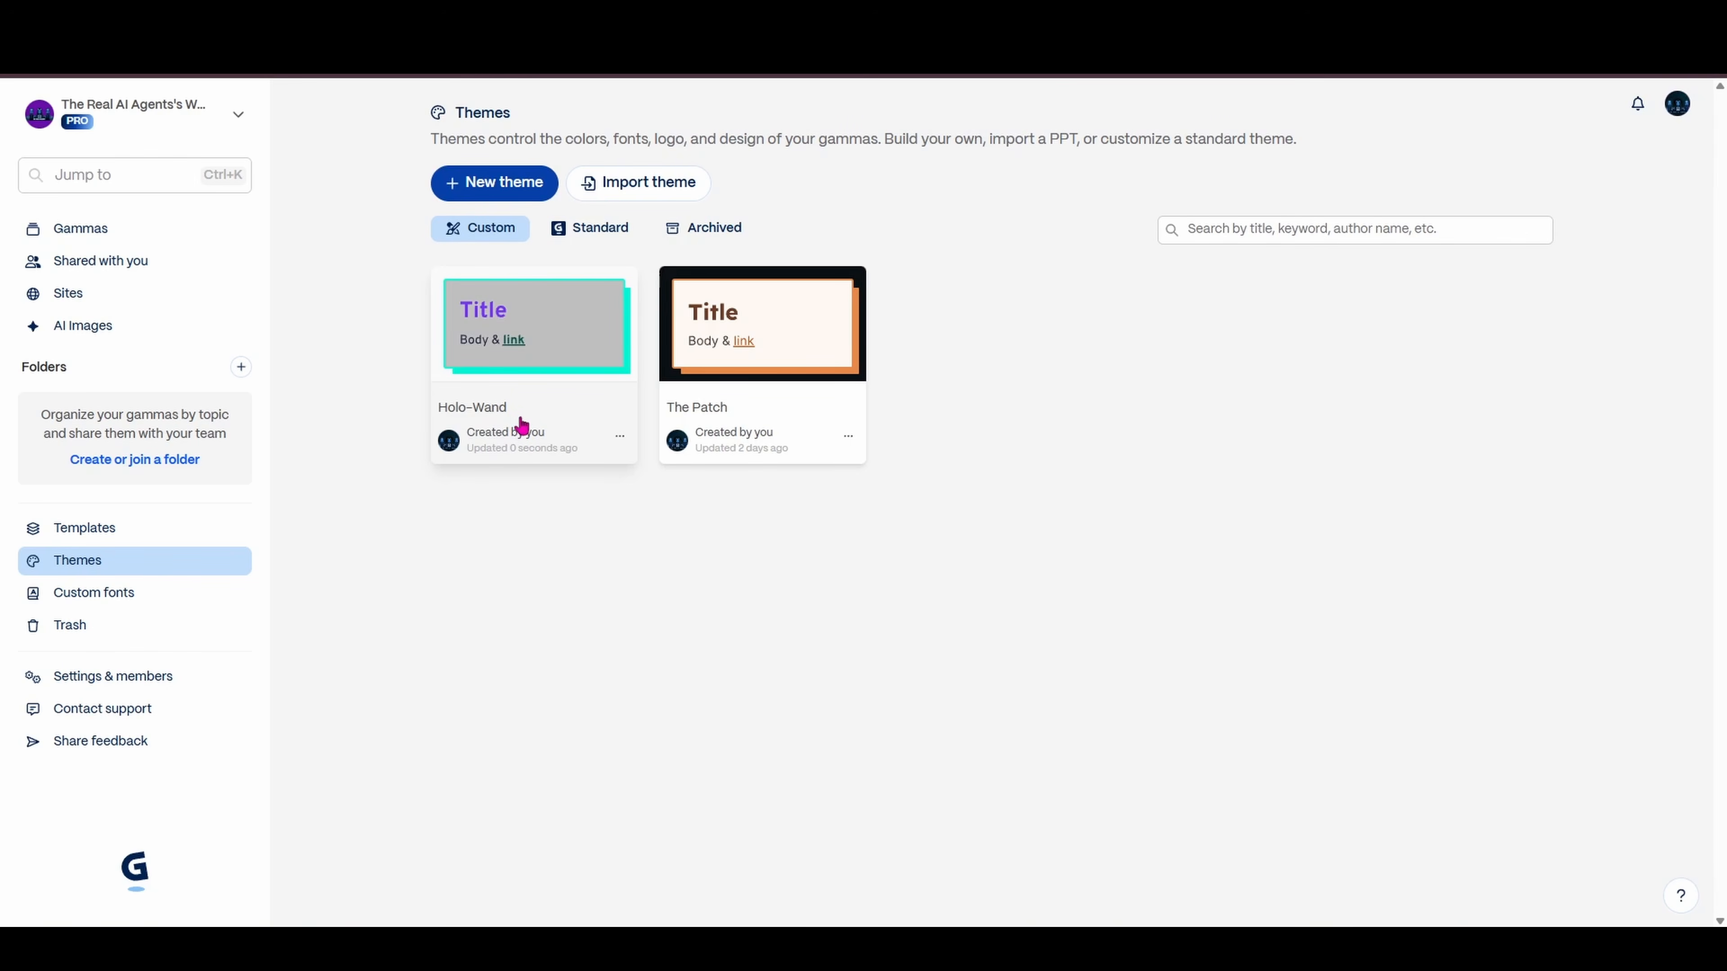
# Generate an AI presentation outline for a marketing portfolio with 10 ways to market the holo-wand in pre-order to teachers and marketers interested in high-tech generative AI
pyautogui.click(89, 230)
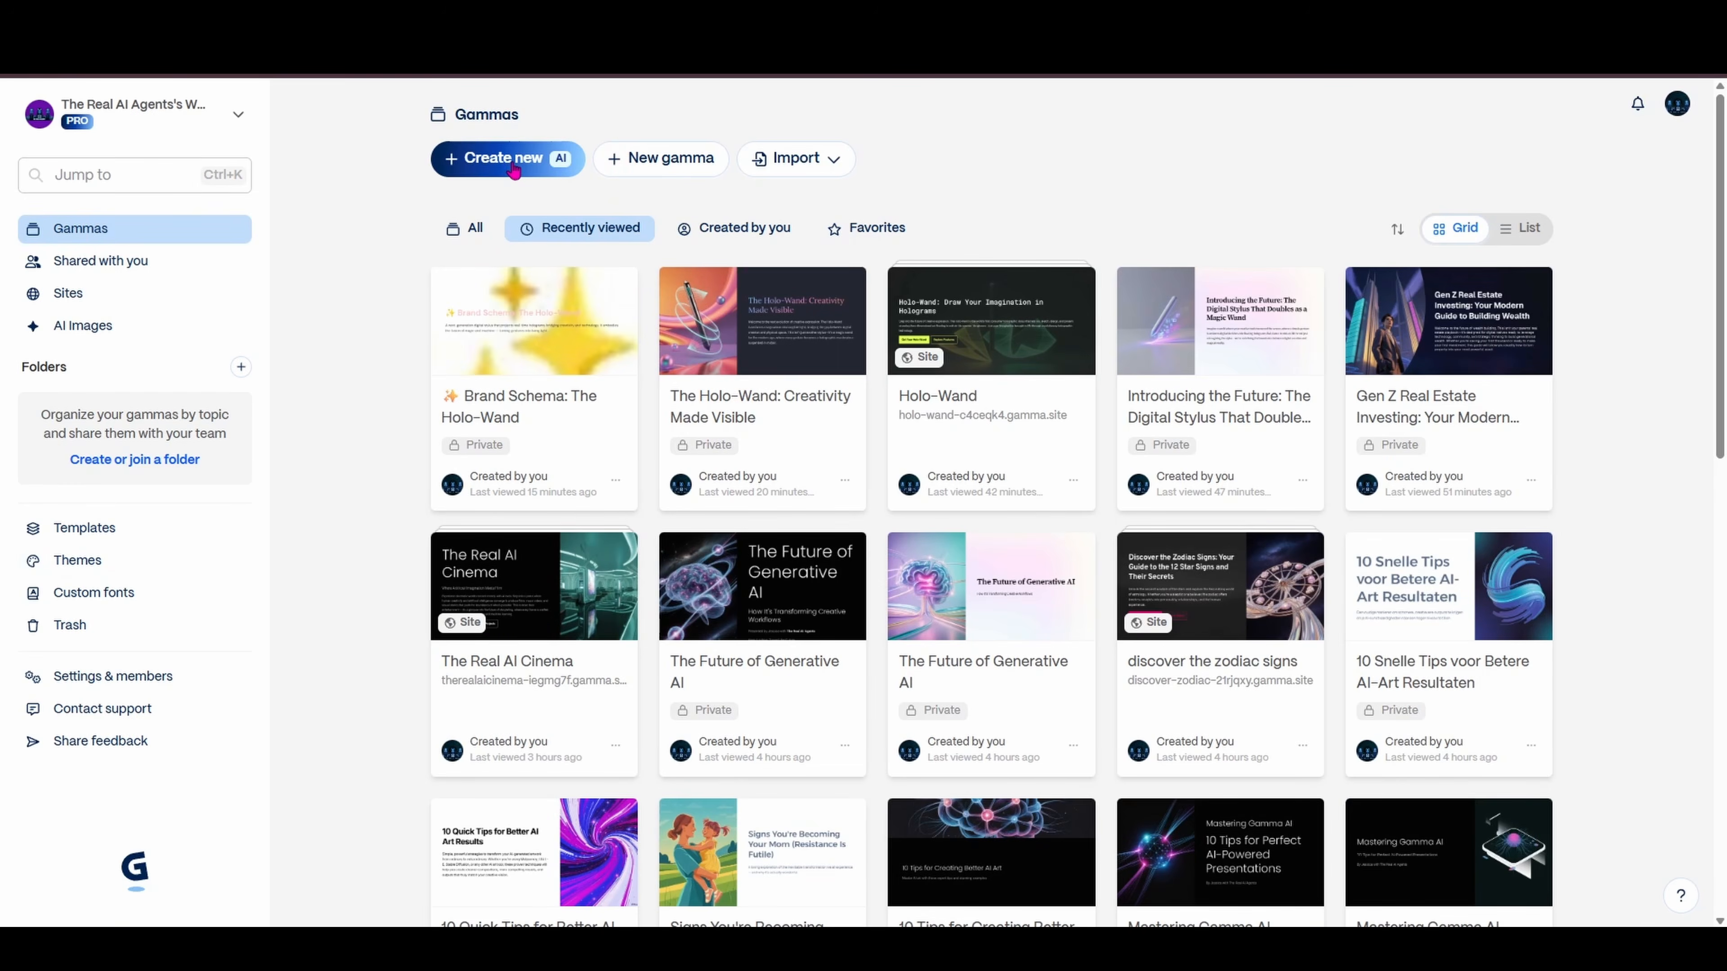
pyautogui.click(512, 157)
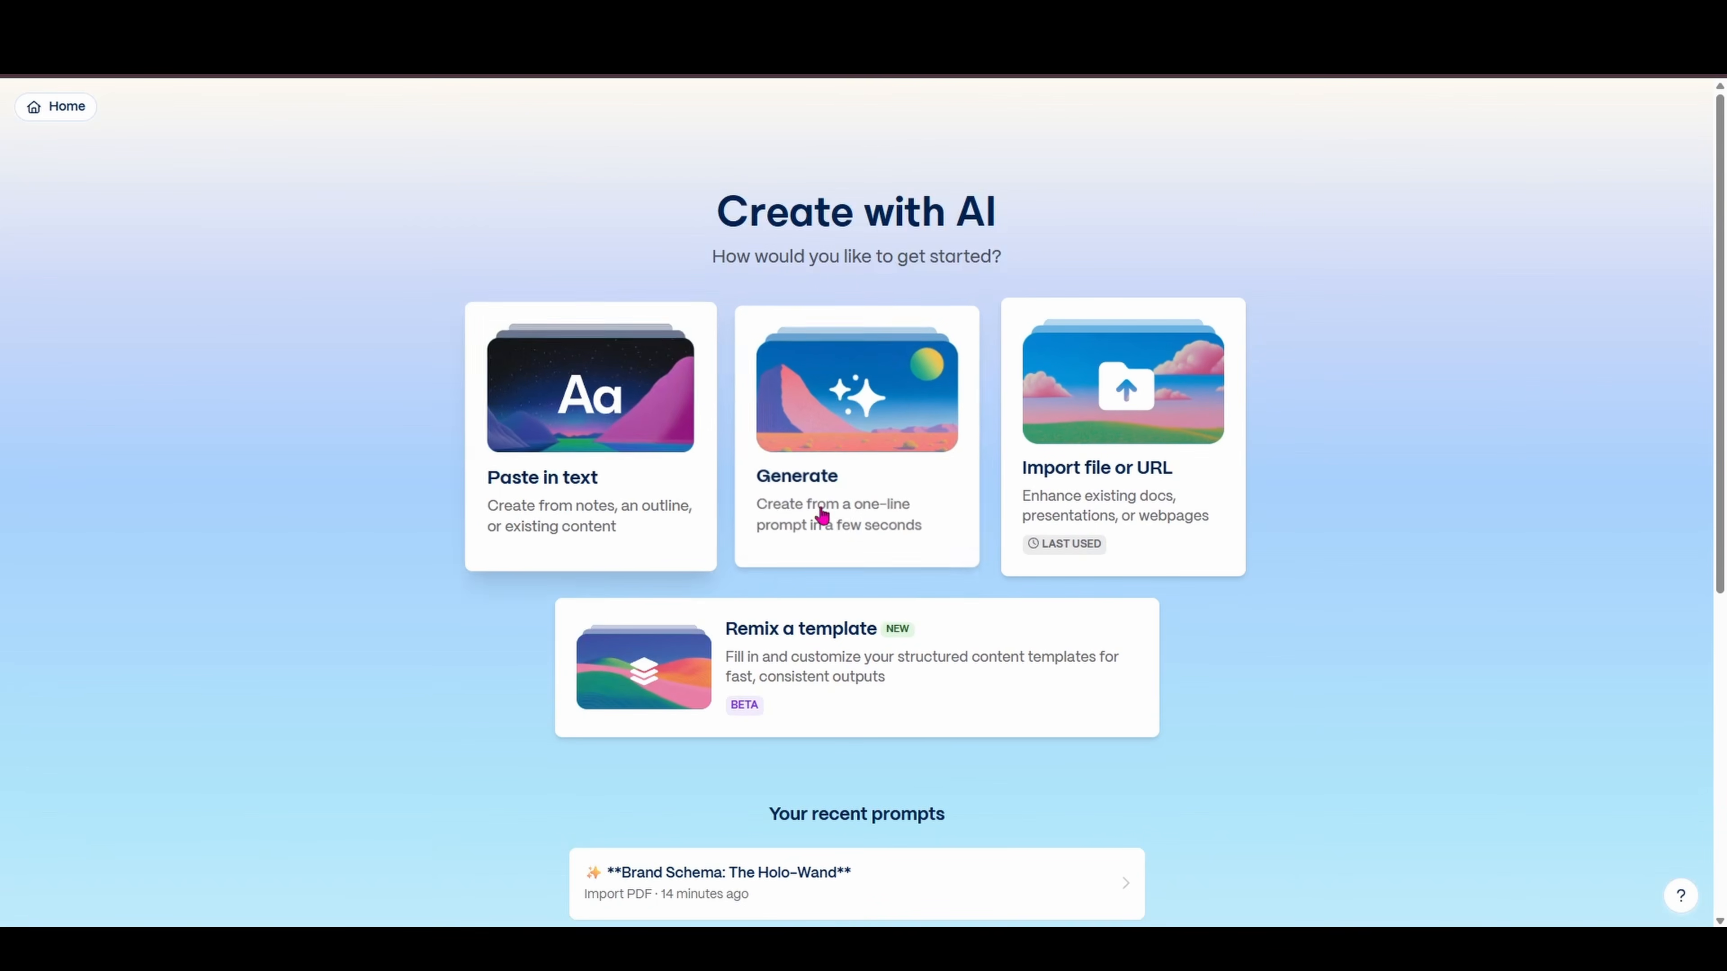
pyautogui.click(870, 516)
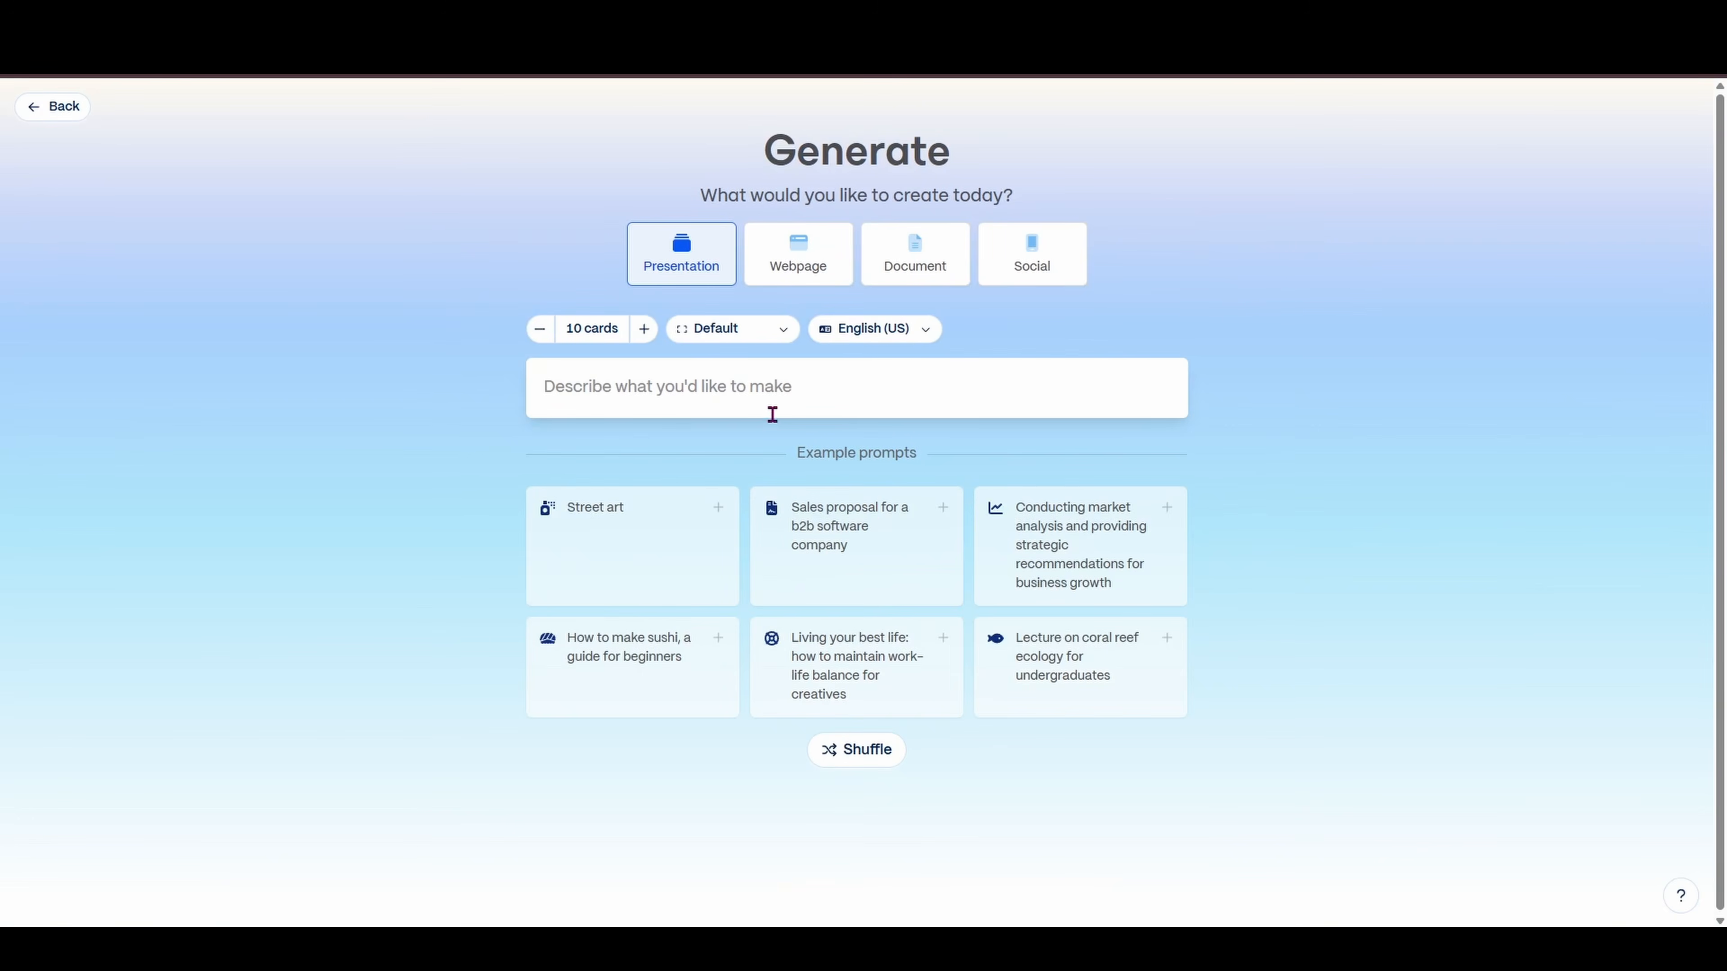
pyautogui.click(769, 381)
pyautogui.write('I need a marketing portfolio with 10 ways to market the holo-wand in a pre-order way before the product release. The core demographic will be to teachers and marketers interested in high-tech generative AI.')
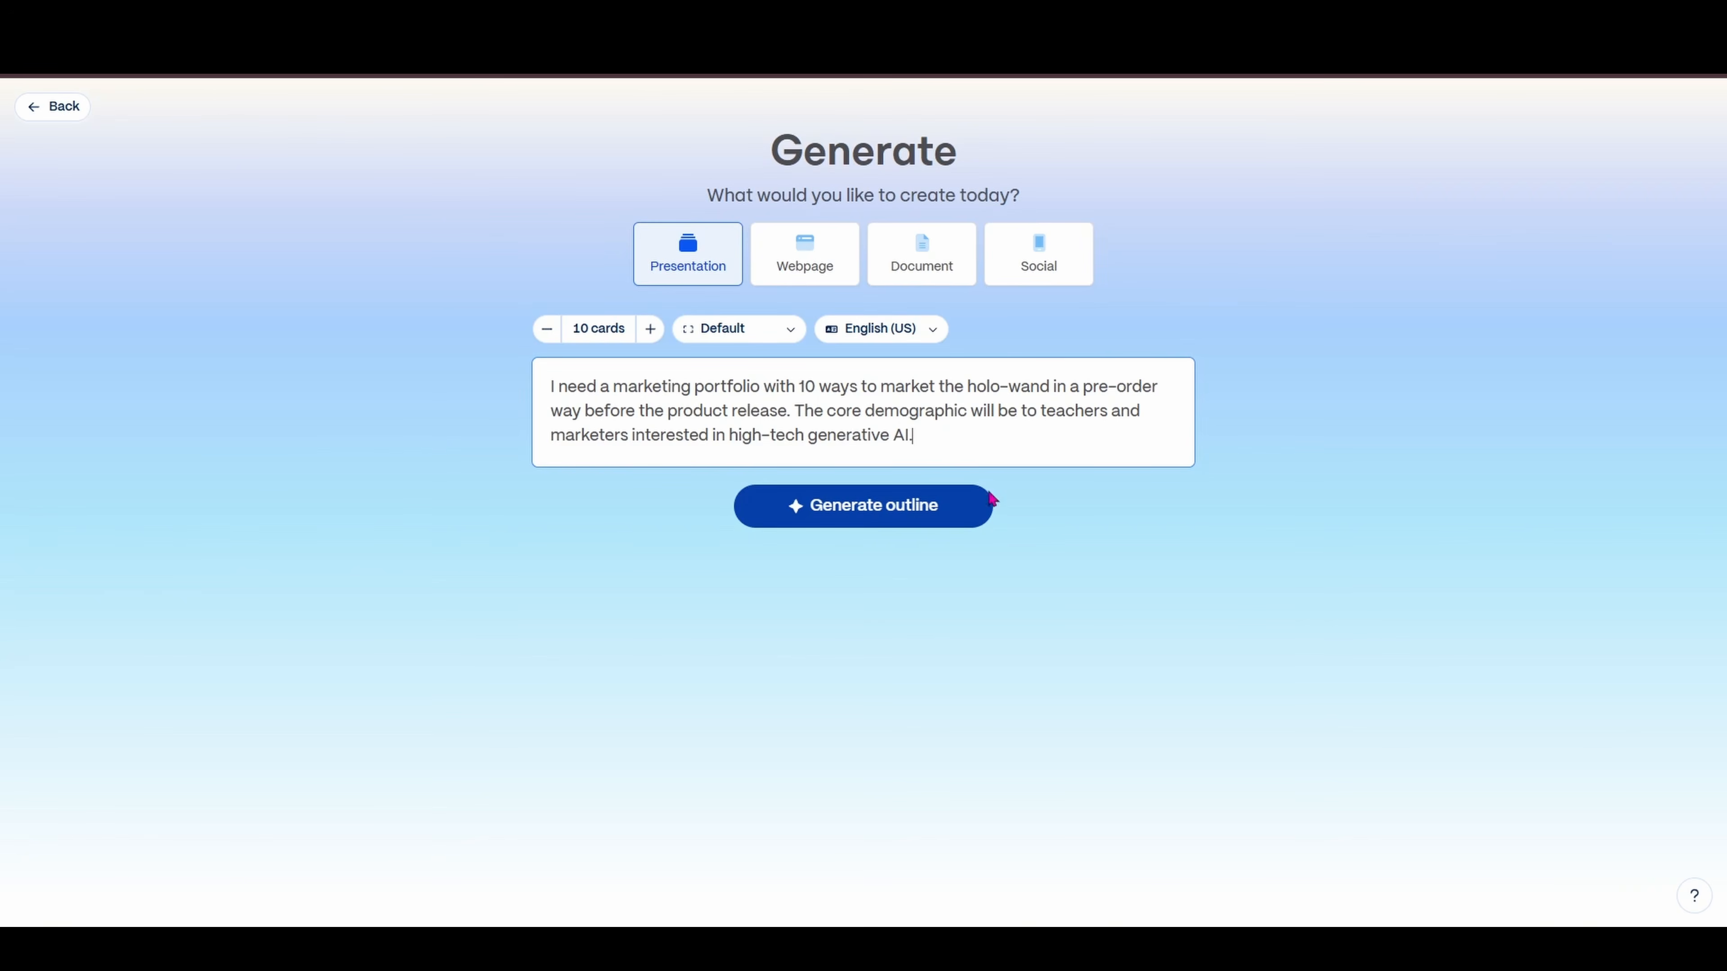
pyautogui.click(959, 507)
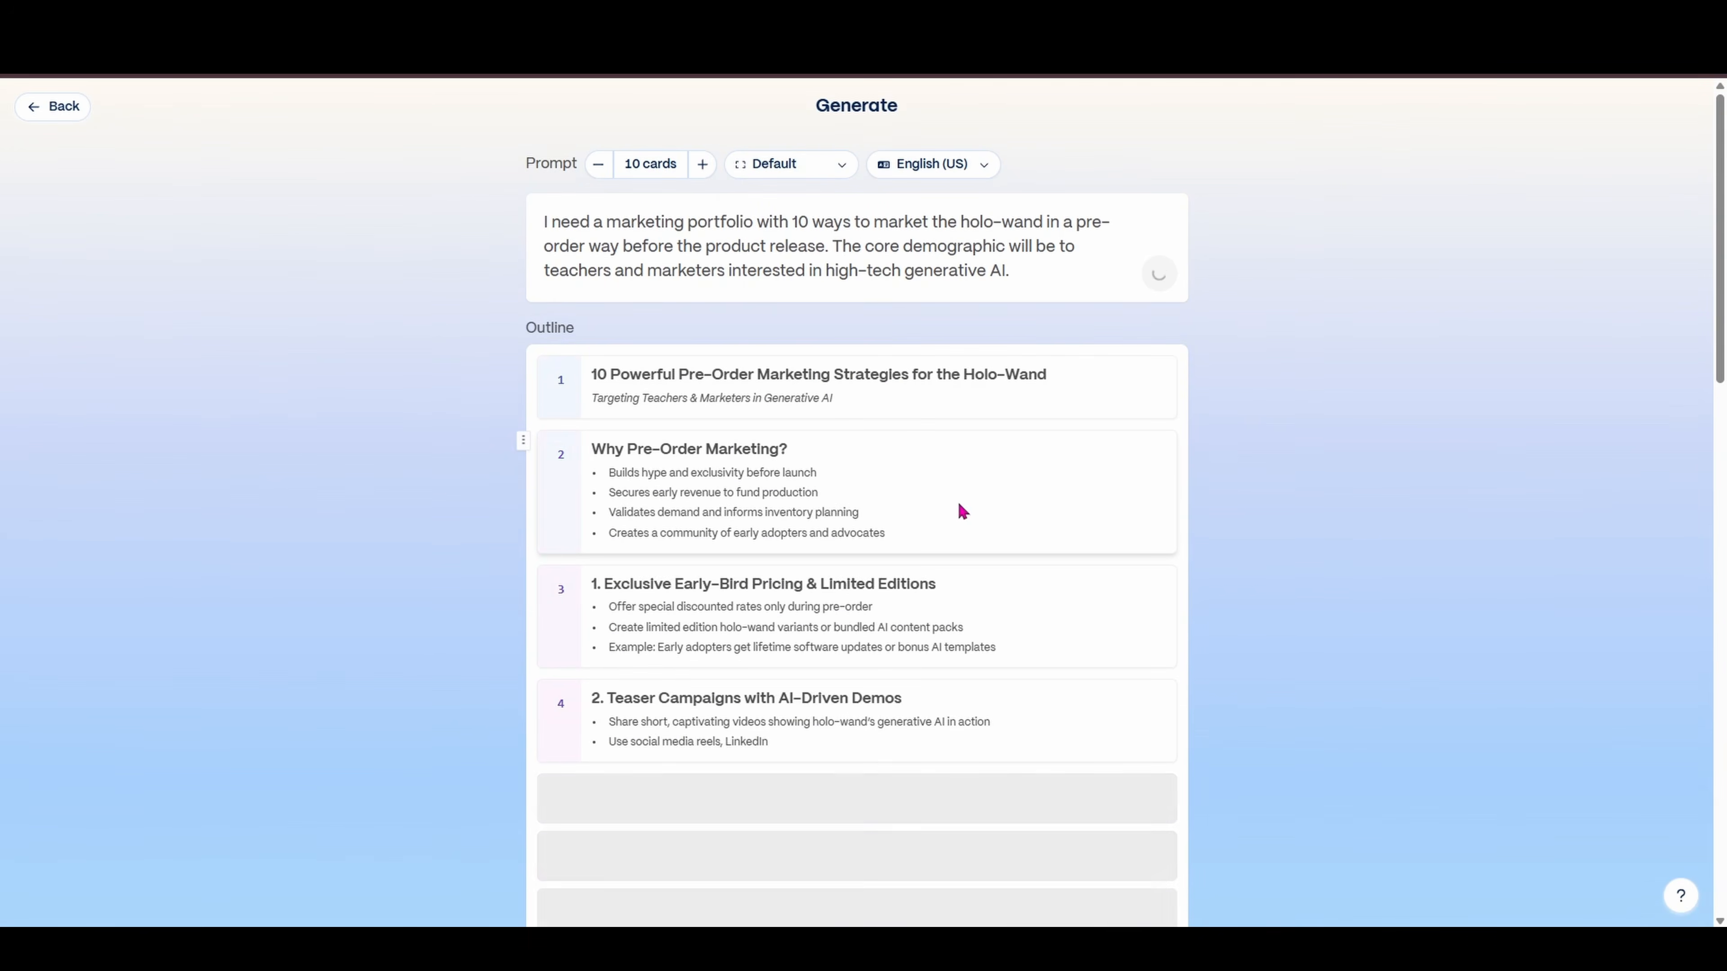
# Set the presentation's card format to Traditional and the amount of text per card to Detailed
pyautogui.click(789, 164)
pyautogui.click(804, 272)
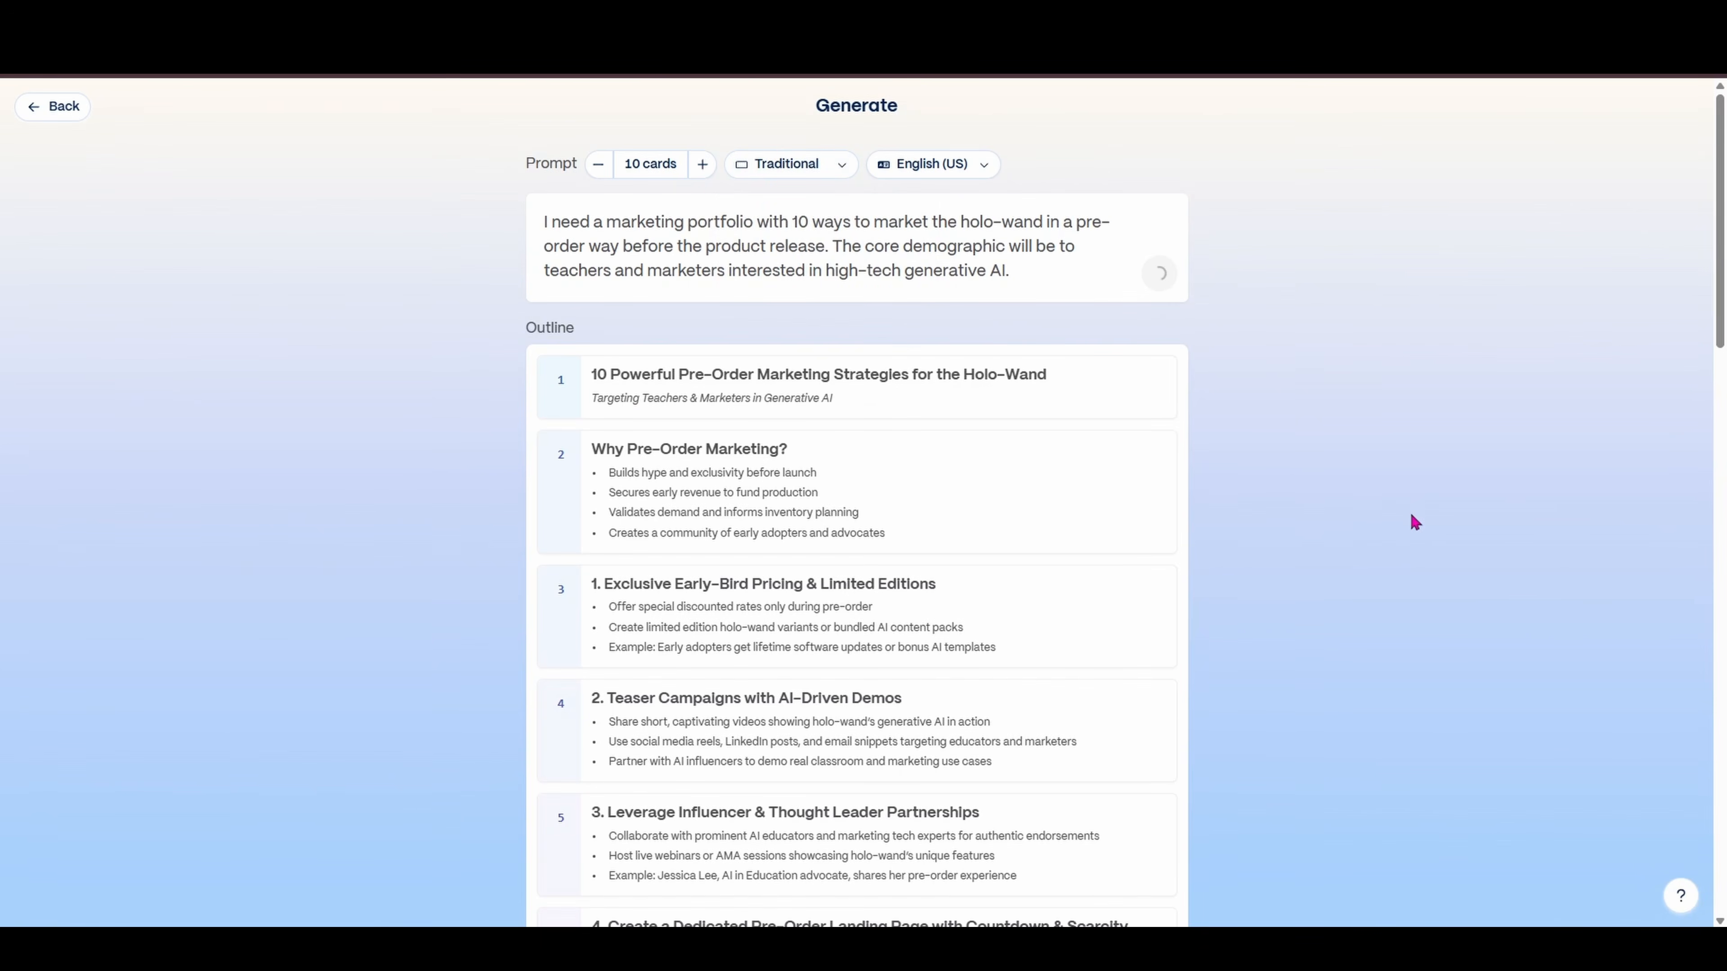
pyautogui.scroll(-15, 1415, 521)
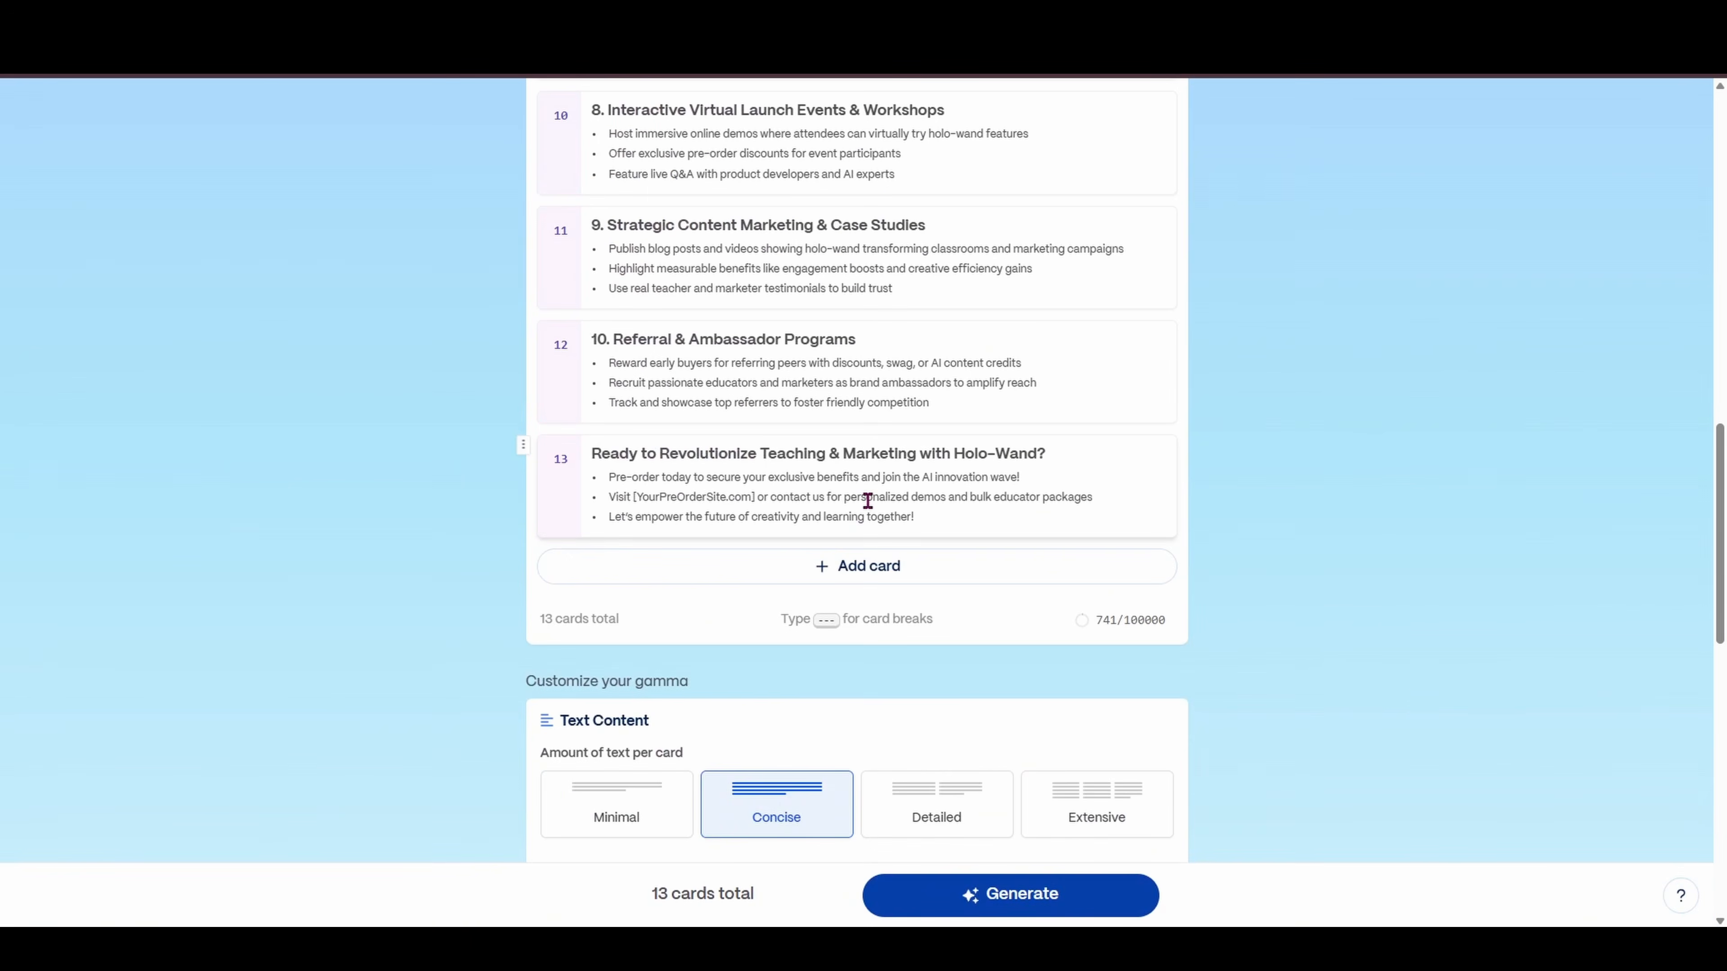
pyautogui.scroll(-4, 1154, 633)
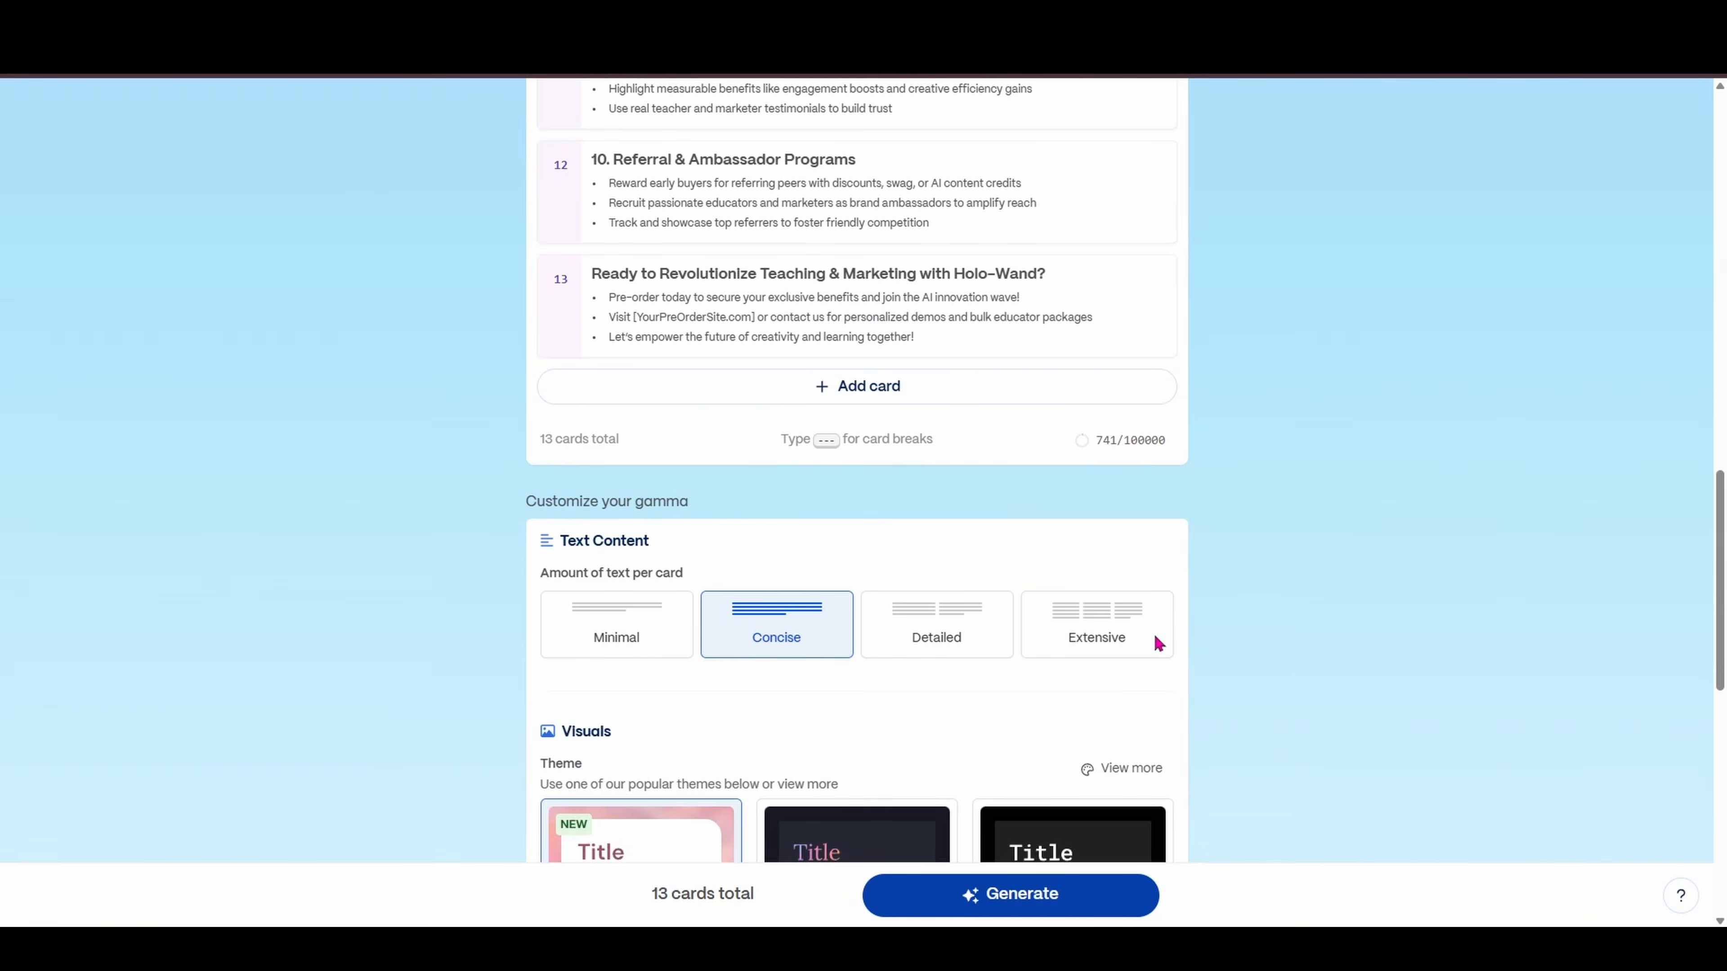
pyautogui.click(951, 561)
pyautogui.scroll(-3, 955, 569)
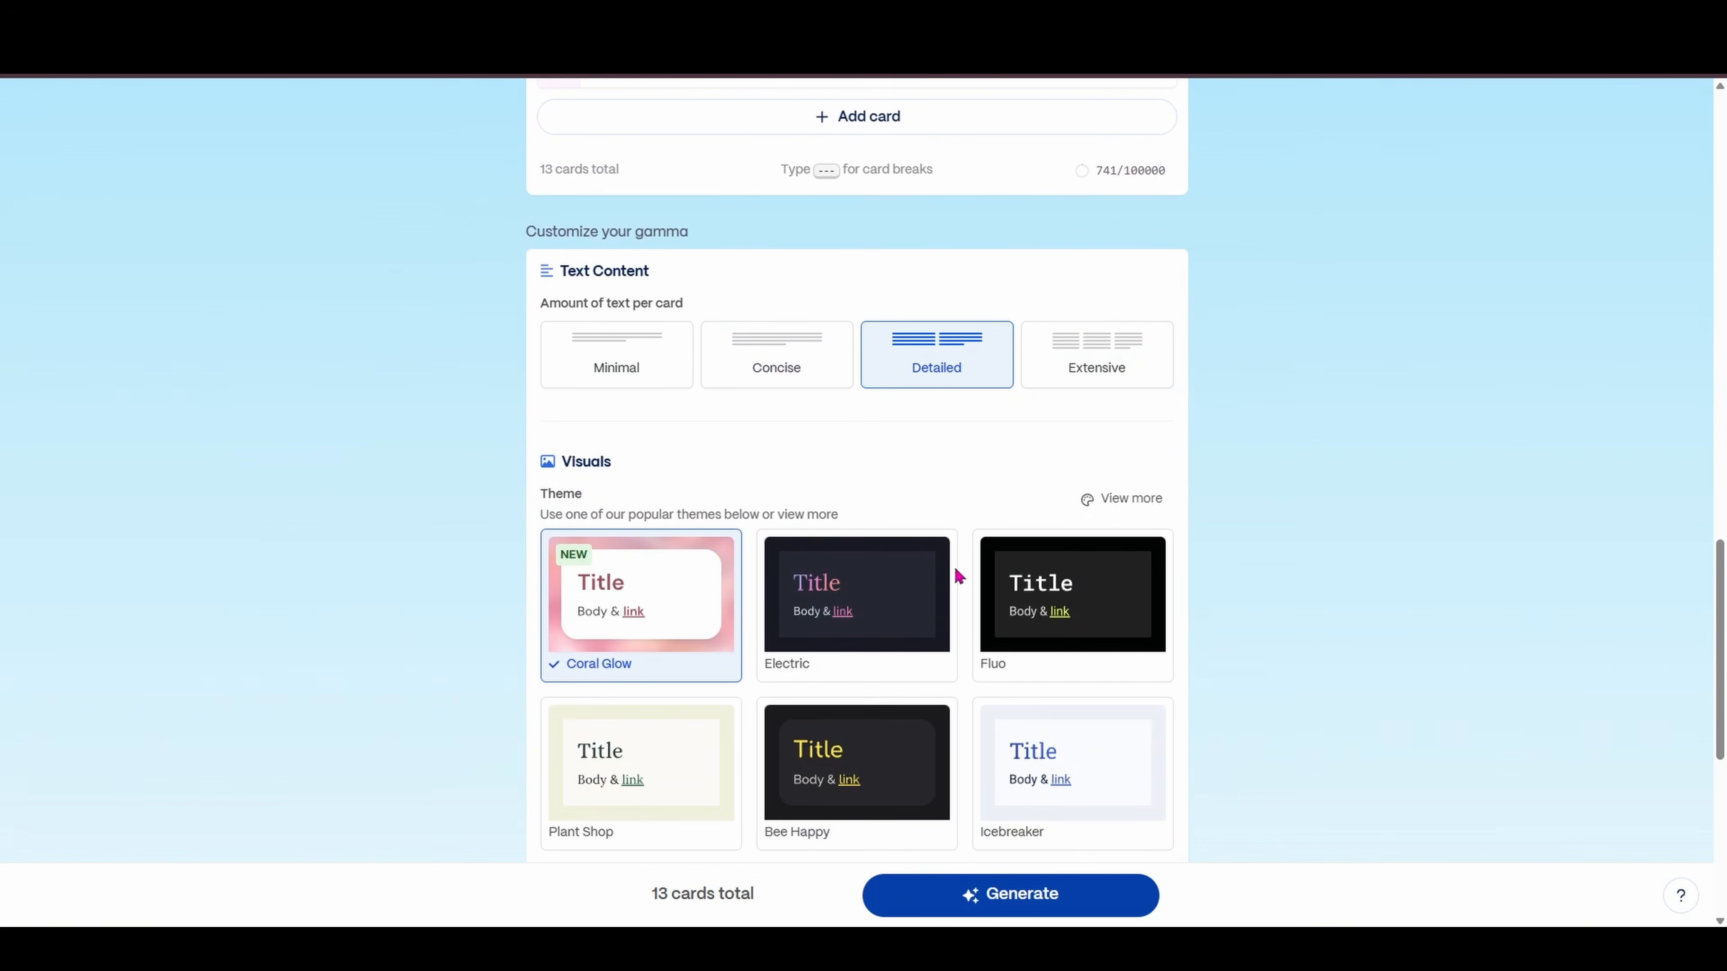
# Select the custom Holo-Wand theme for the presentation from the full theme collection
pyautogui.scroll(-1, 1147, 524)
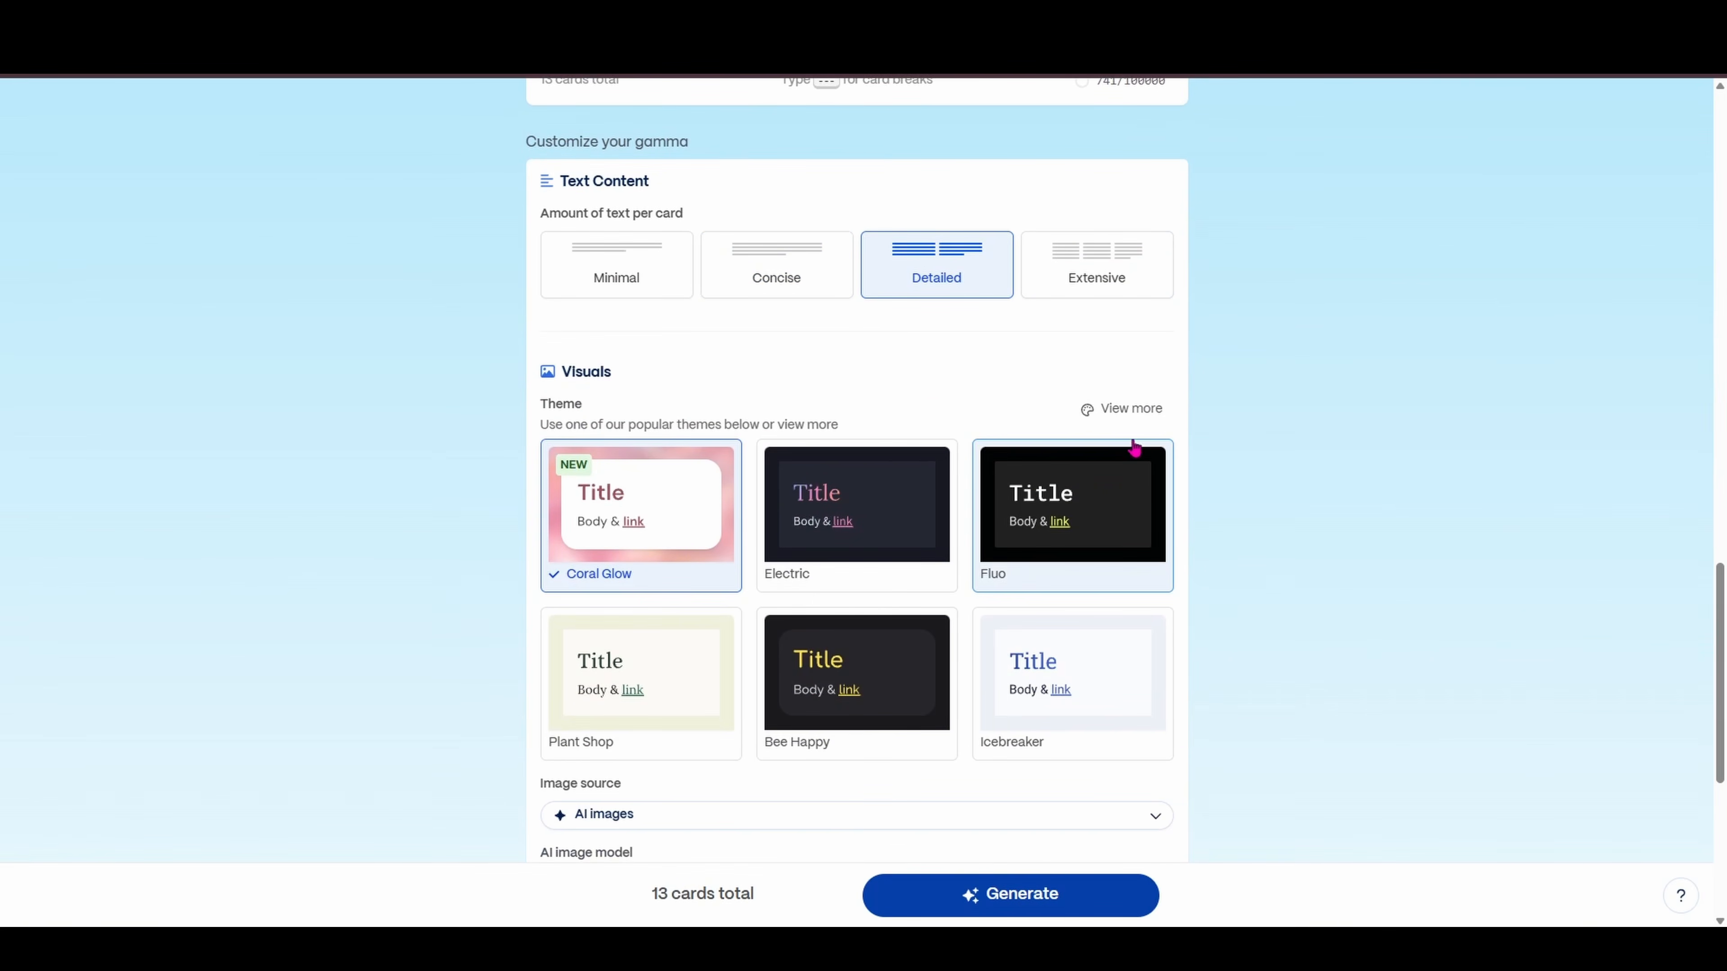
pyautogui.click(1139, 410)
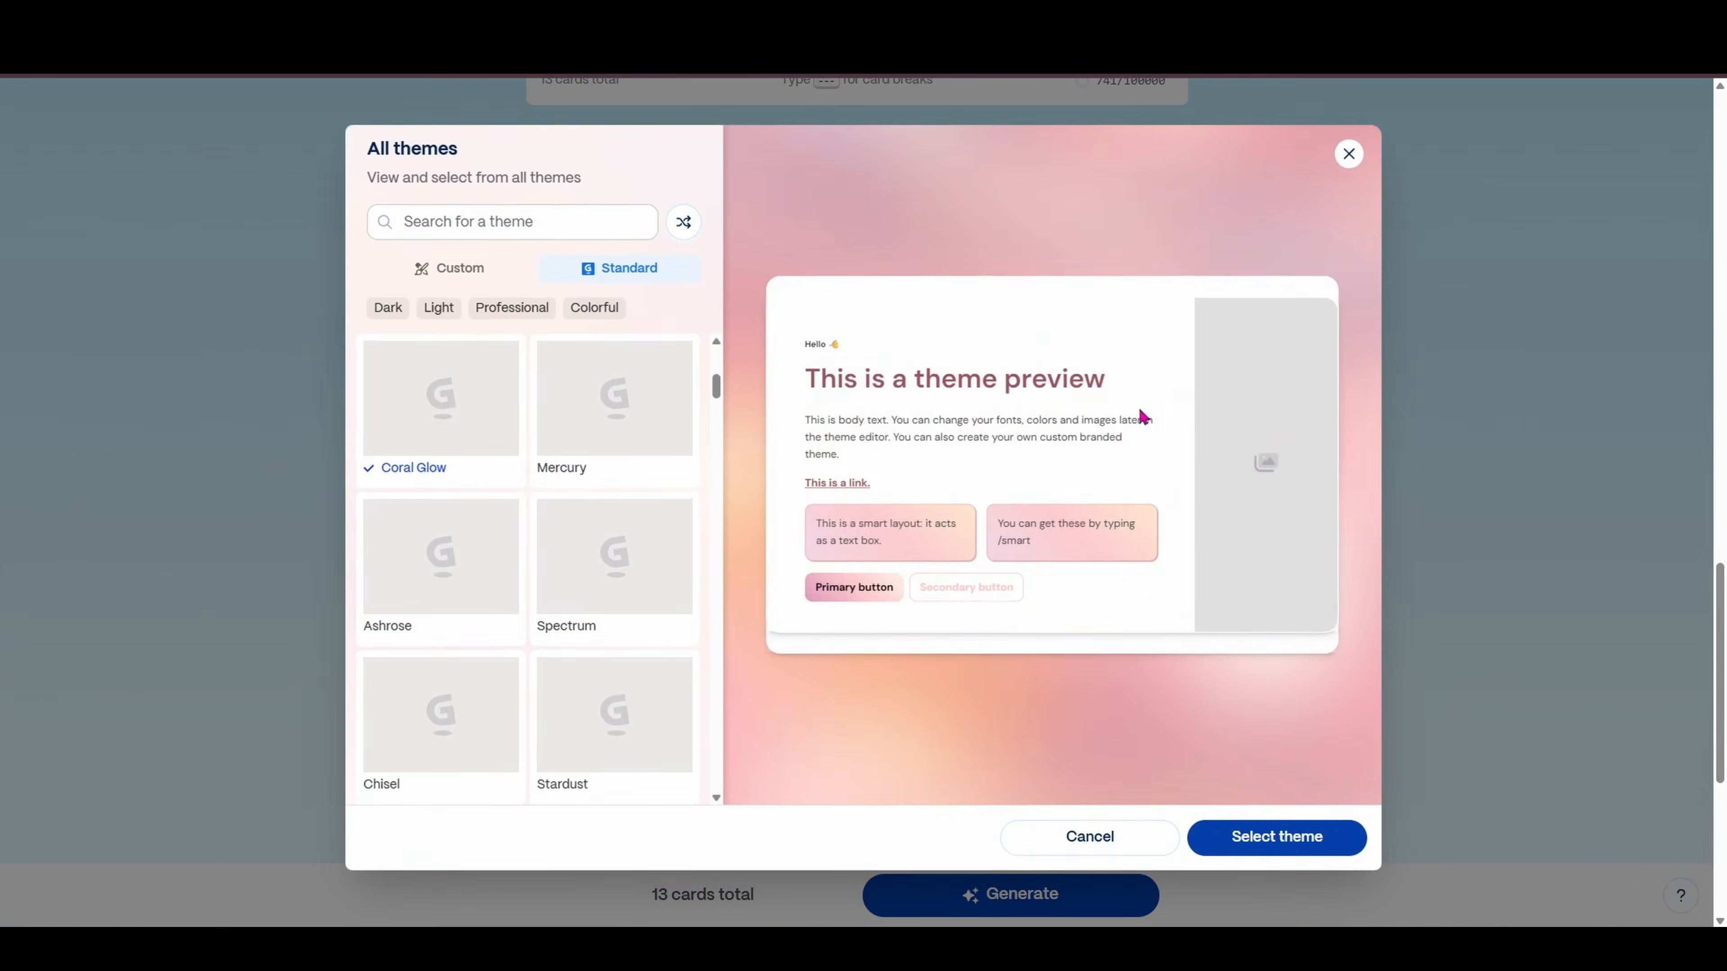
pyautogui.click(447, 275)
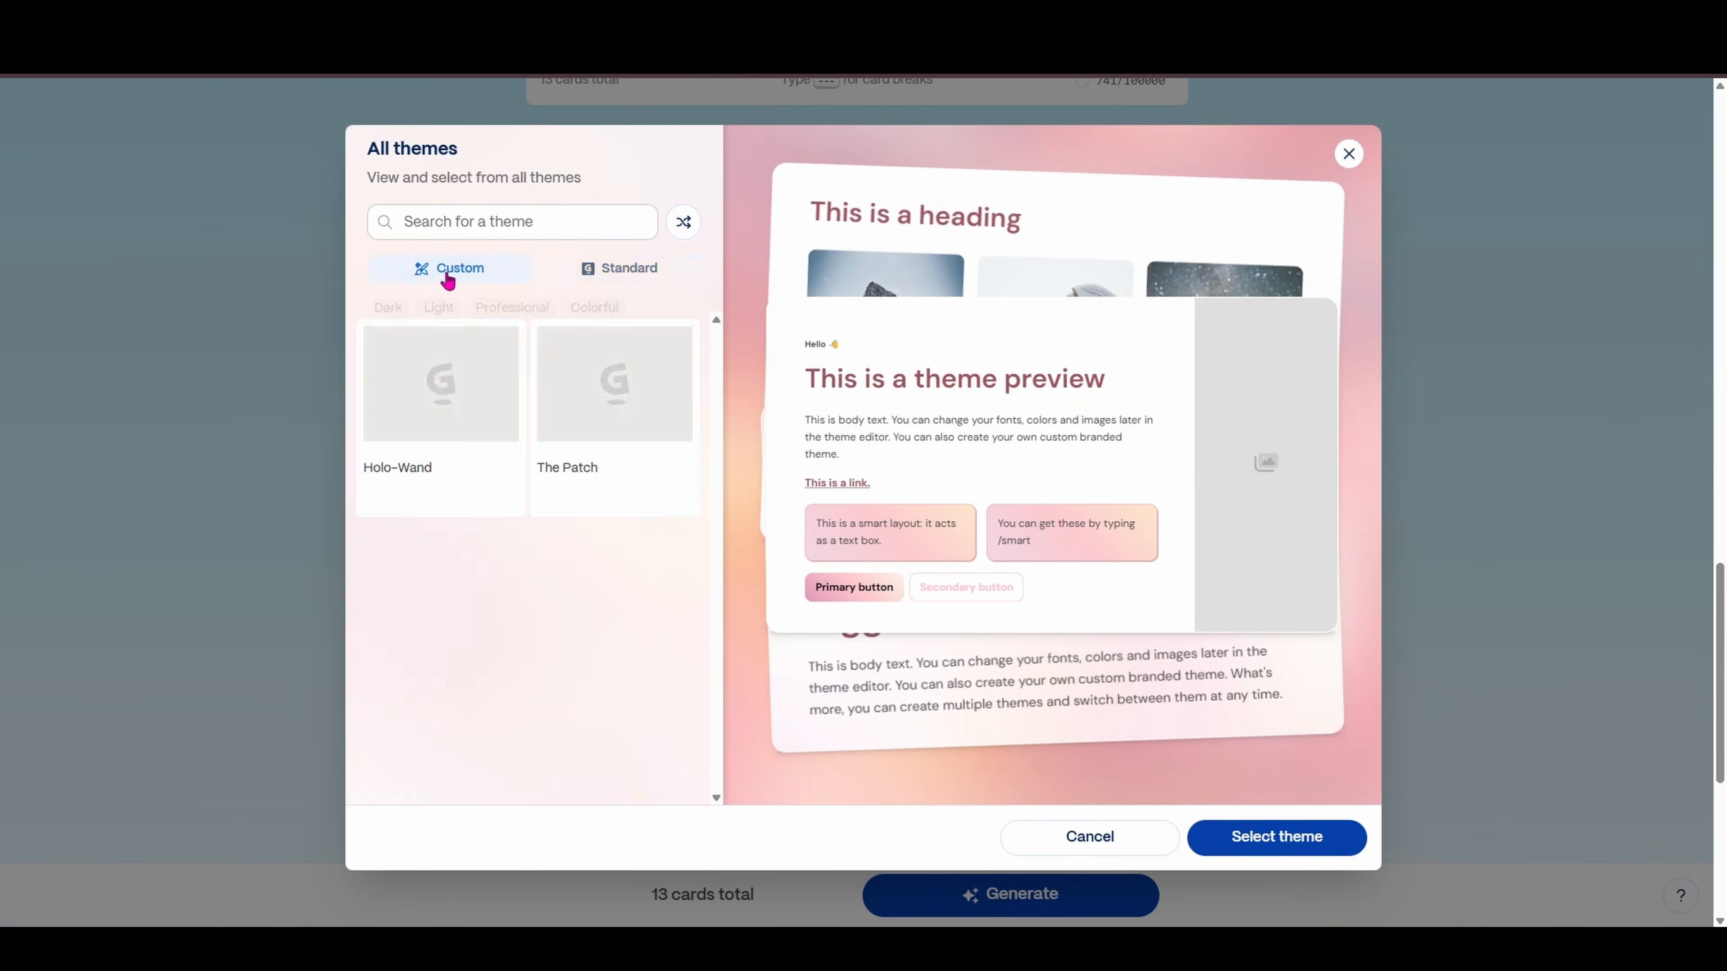
pyautogui.click(429, 449)
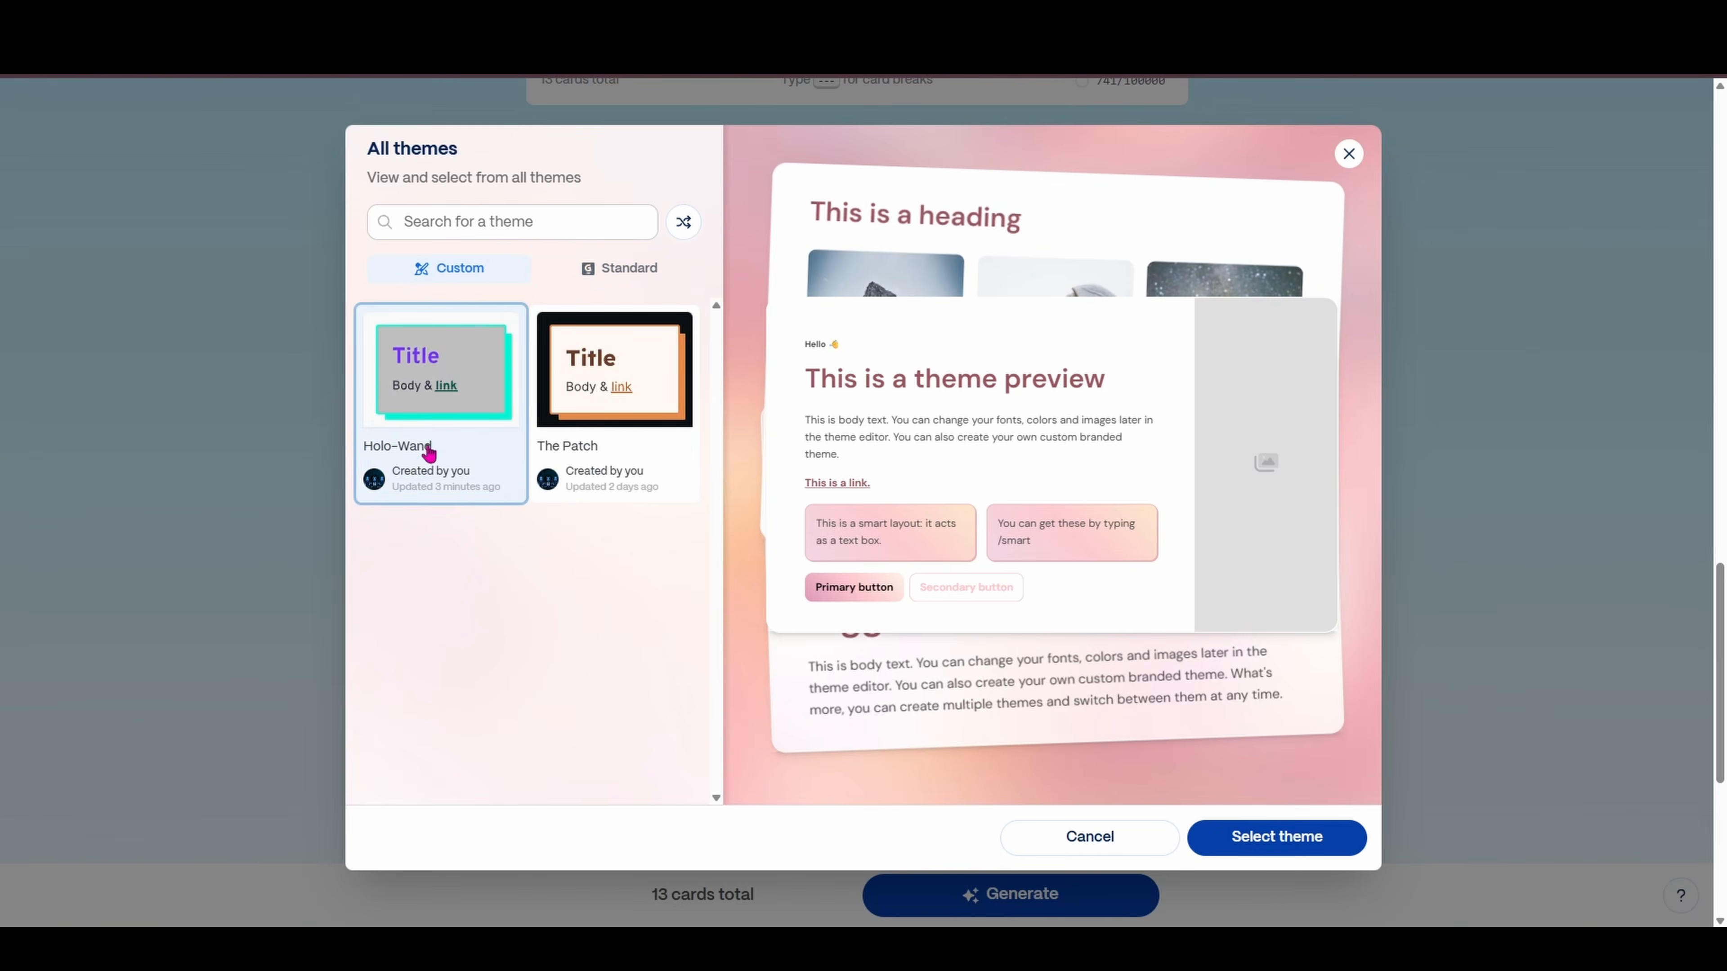
pyautogui.click(1277, 837)
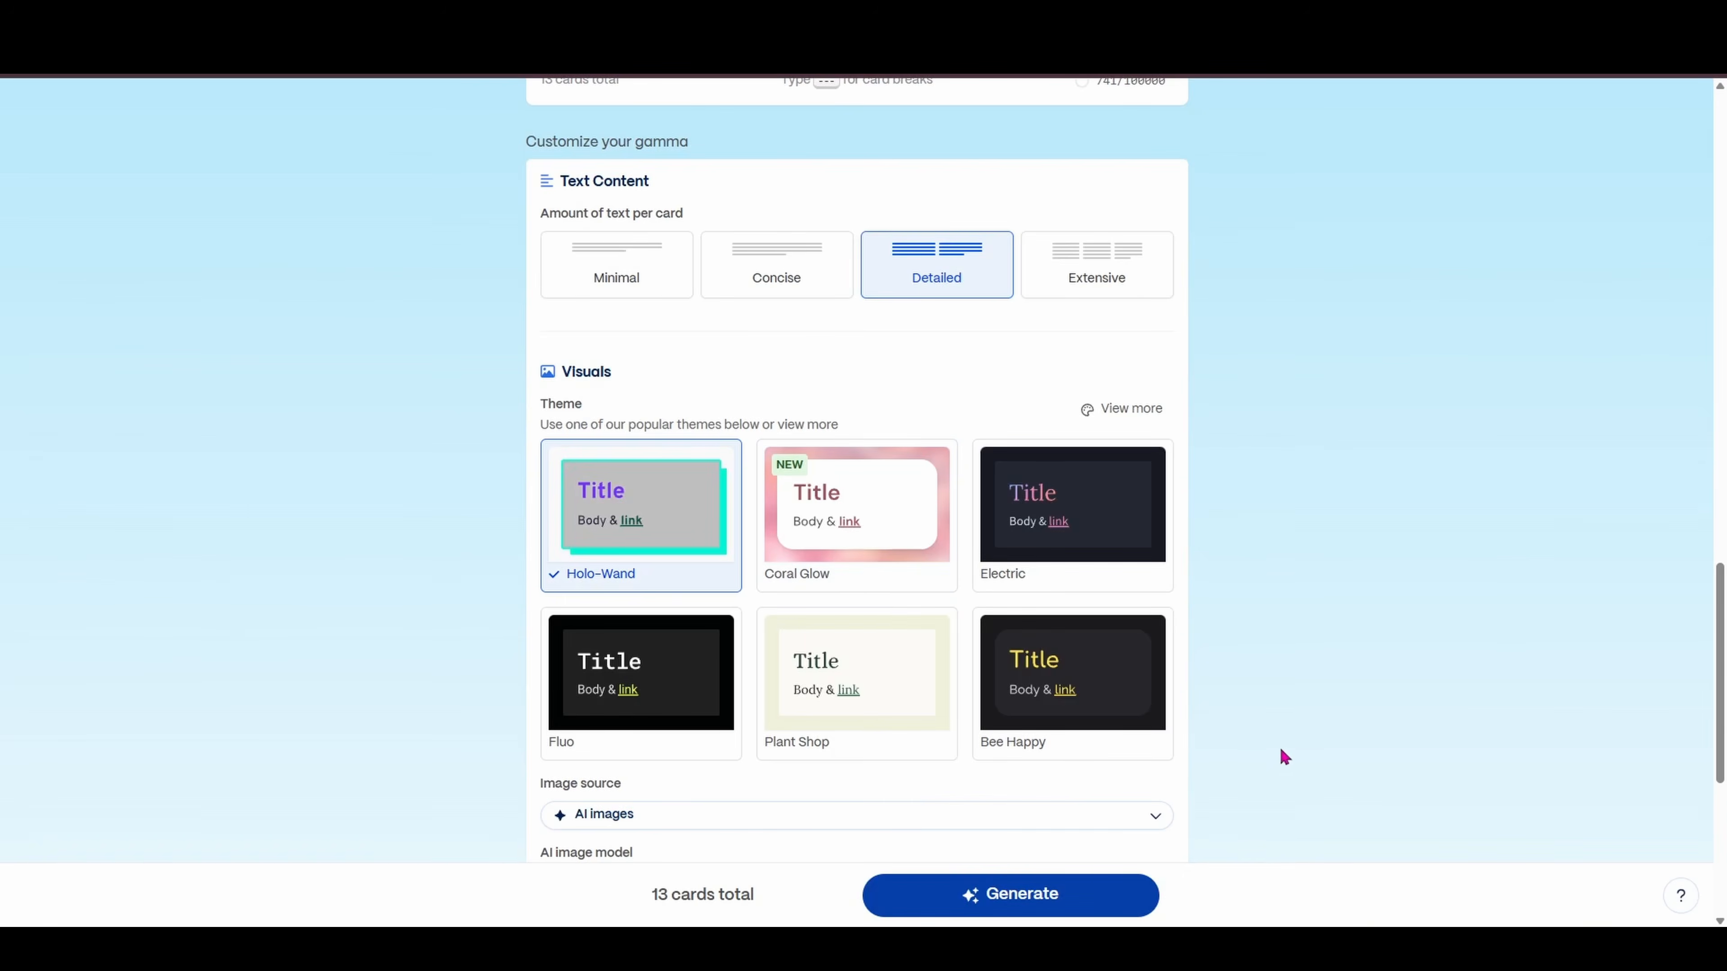
# Set the AI image model for the presentation to Flux Kontext Pro
pyautogui.scroll(-5, 1284, 756)
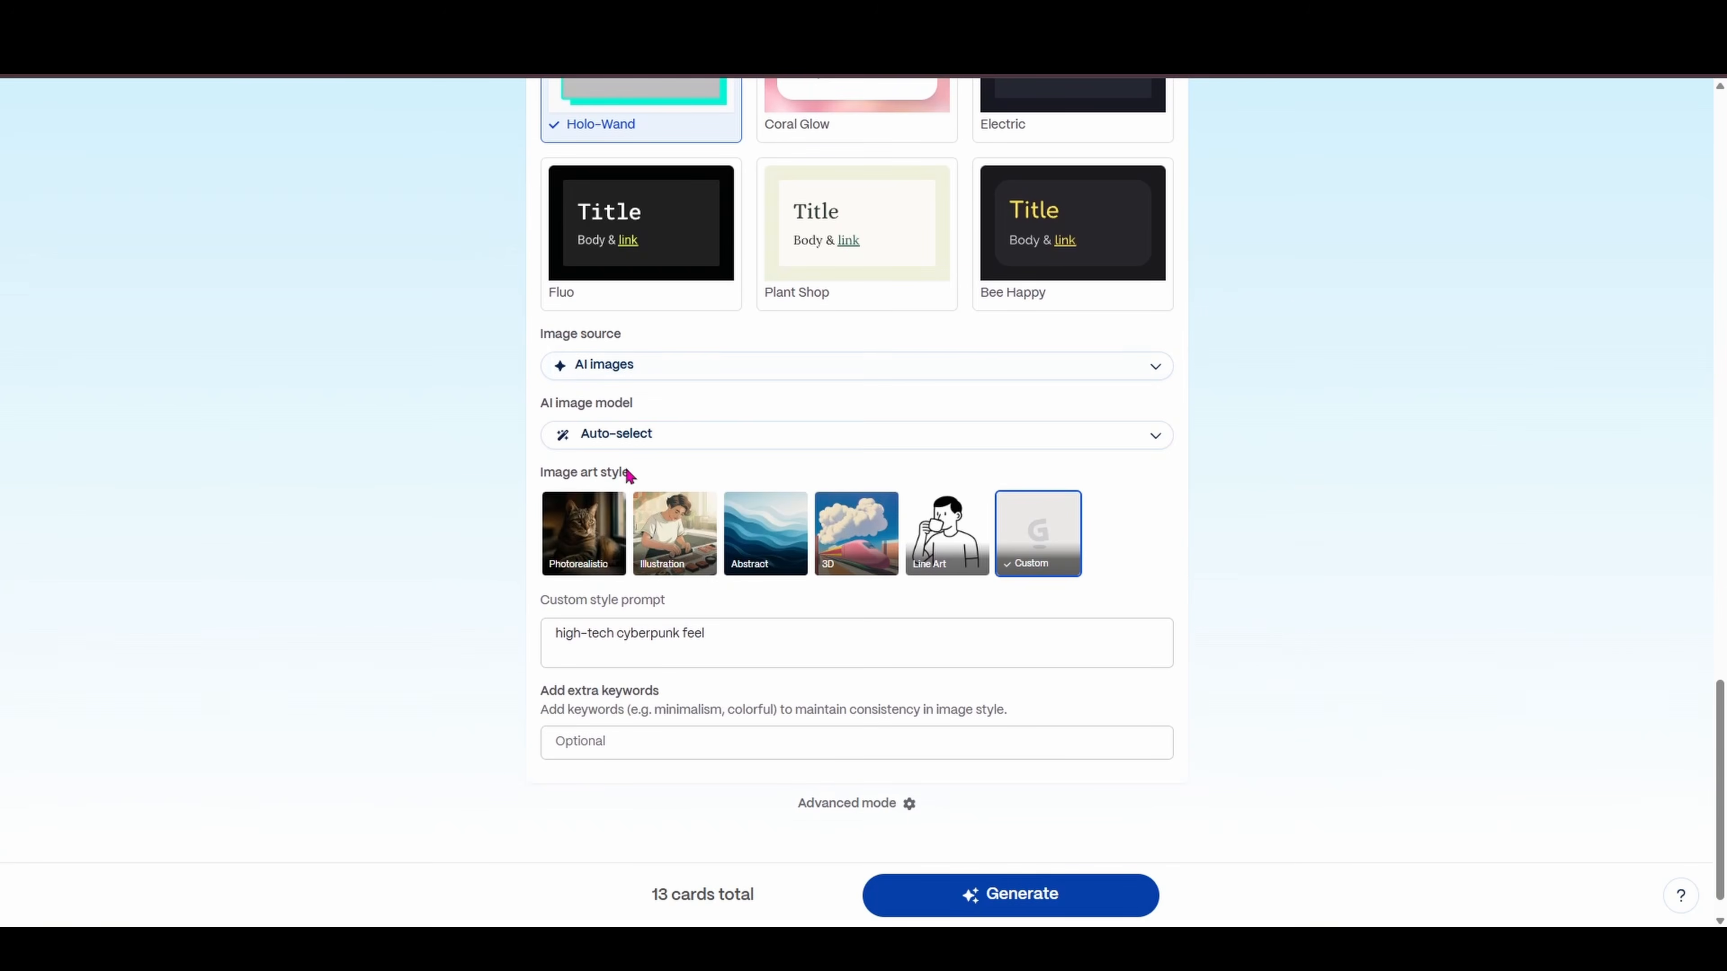
pyautogui.click(635, 439)
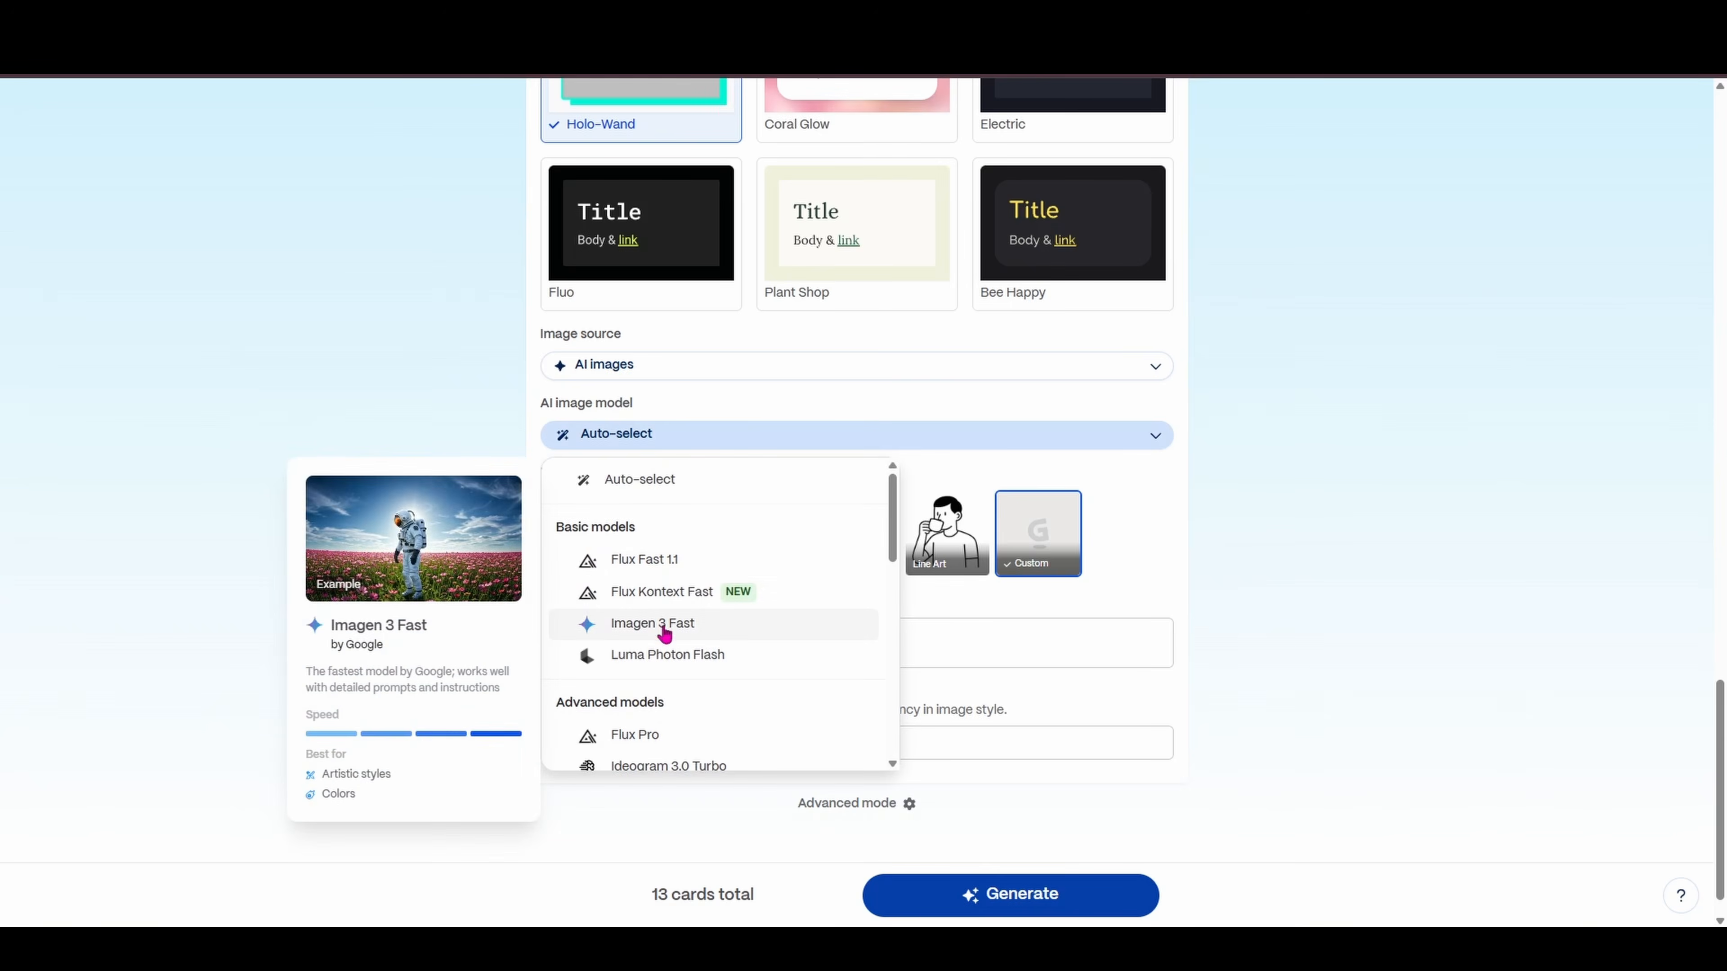
pyautogui.scroll(-4, 680, 704)
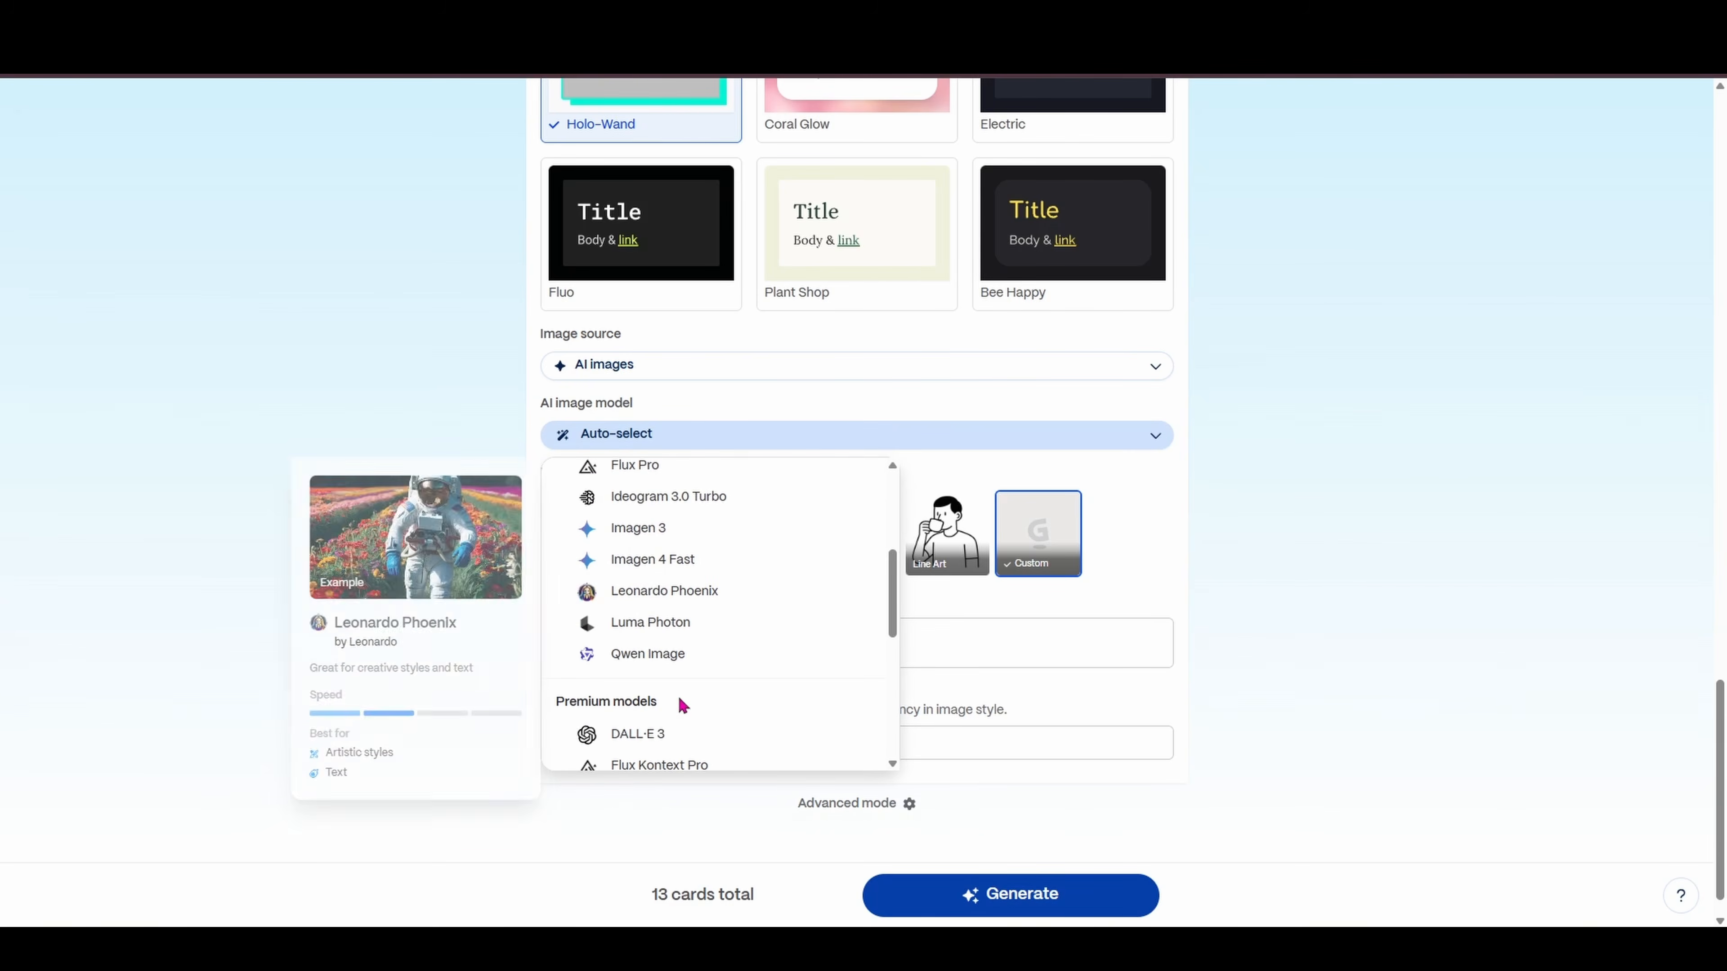
pyautogui.scroll(-2, 682, 704)
pyautogui.scroll(-2, 680, 700)
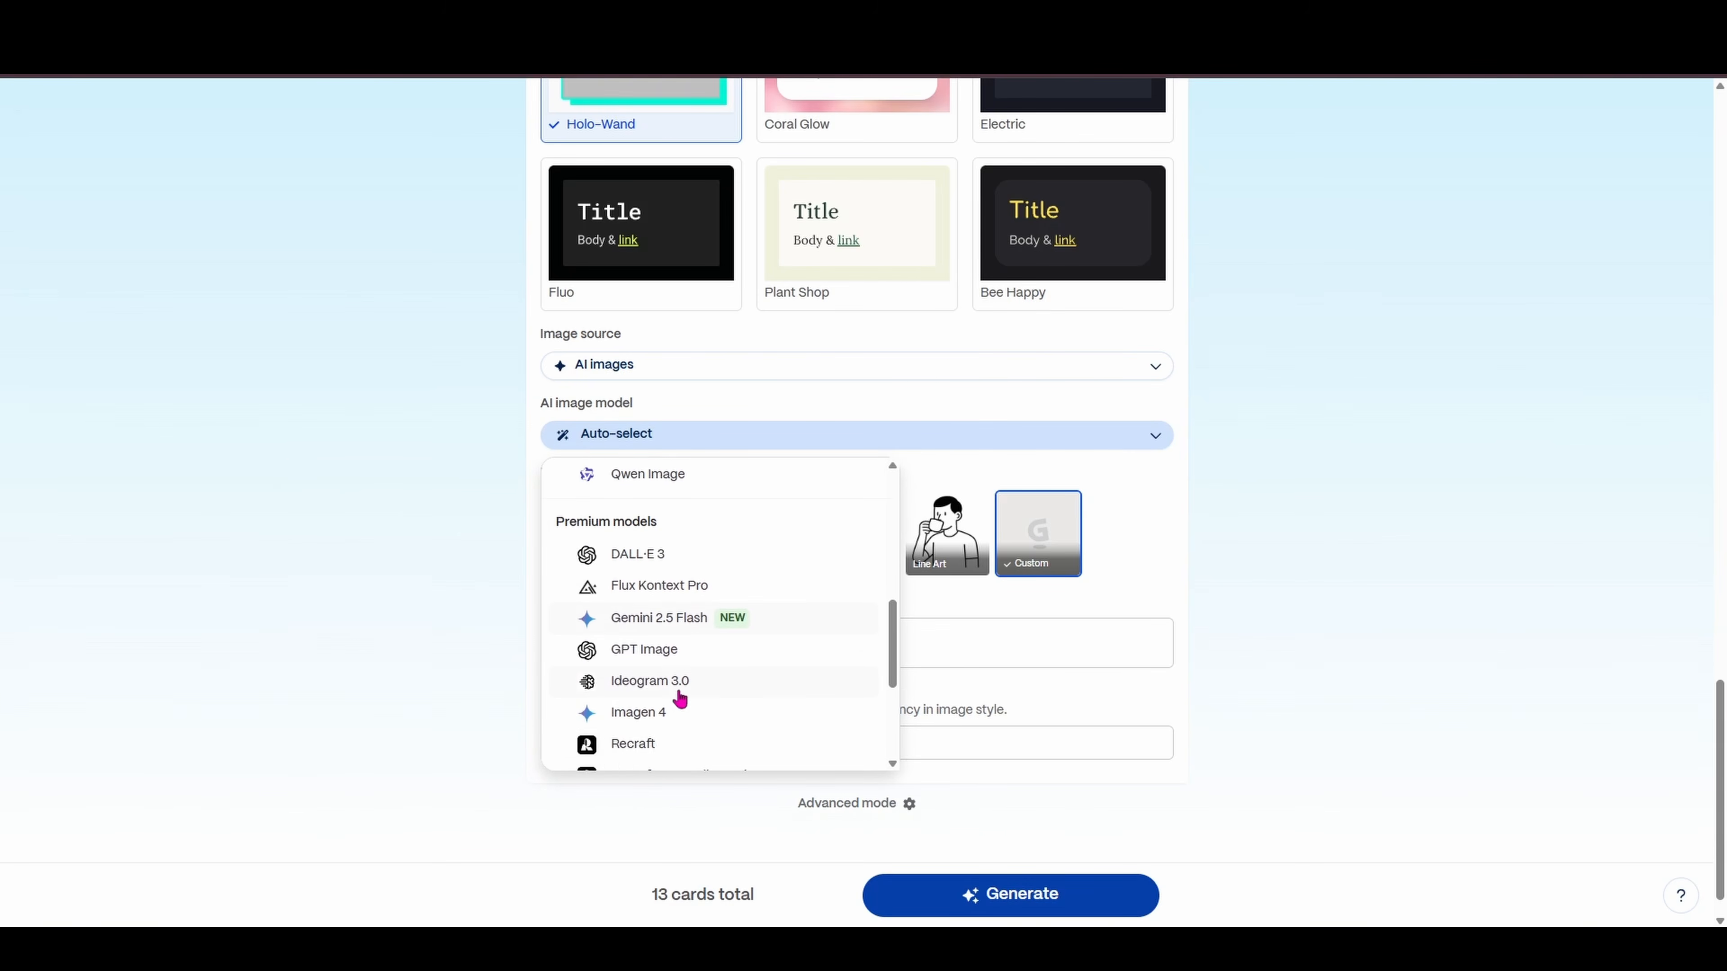
pyautogui.scroll(-1, 680, 698)
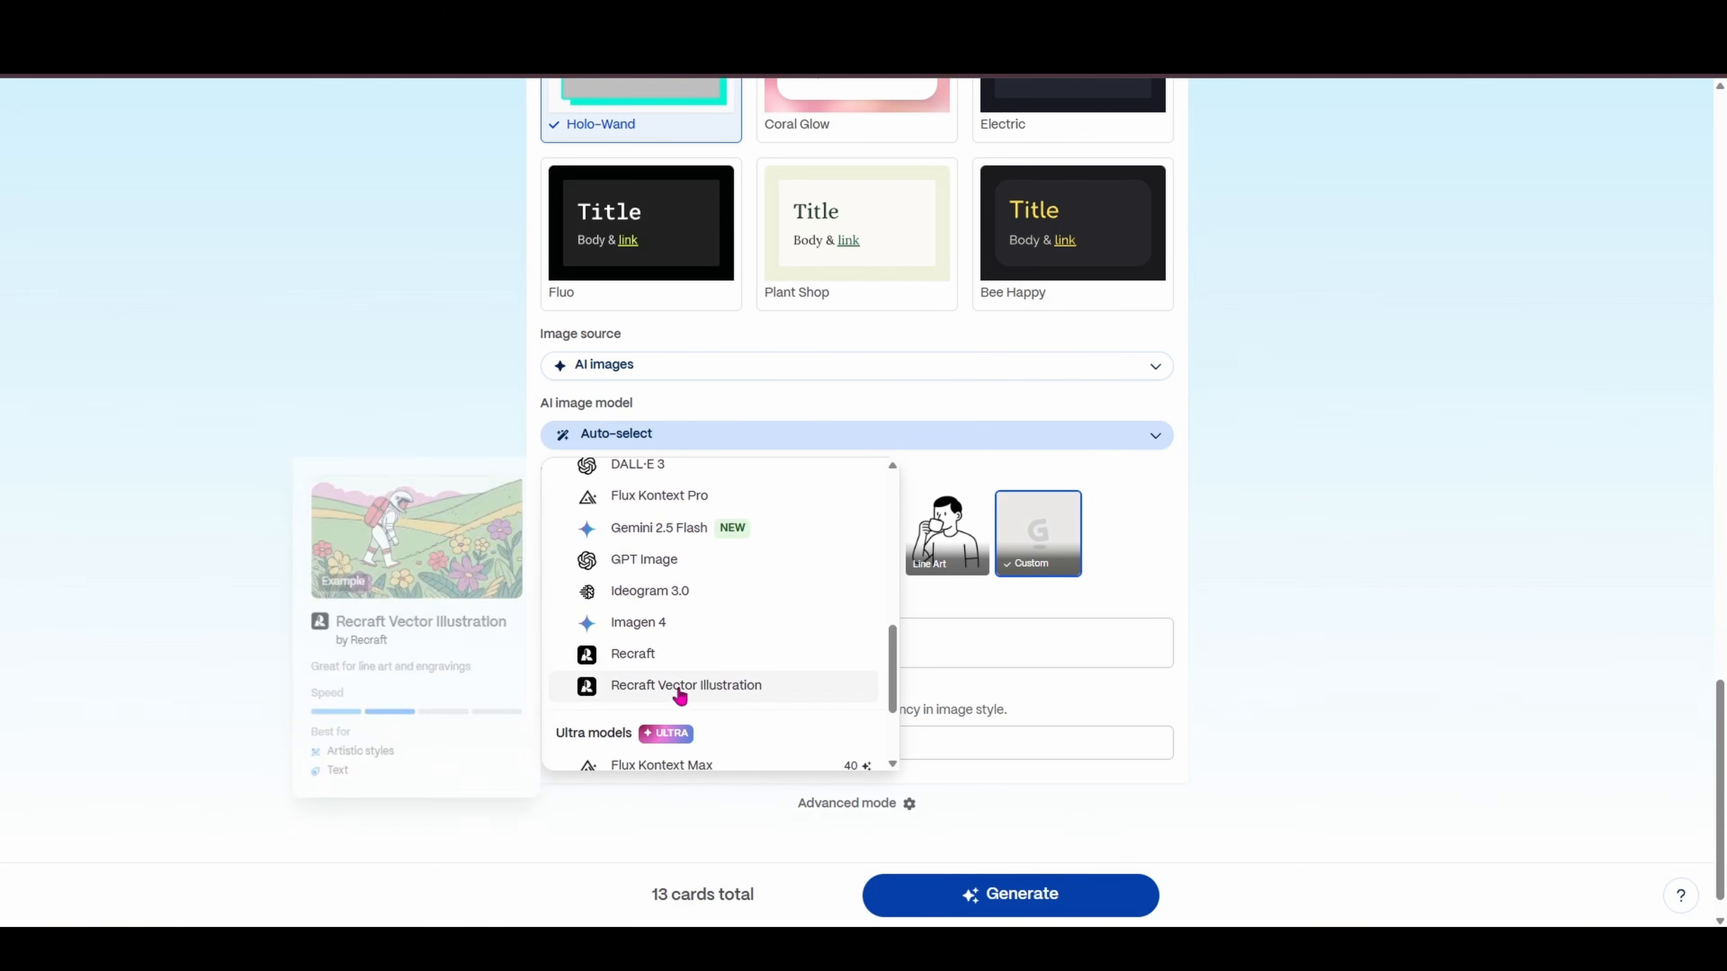
pyautogui.click(689, 501)
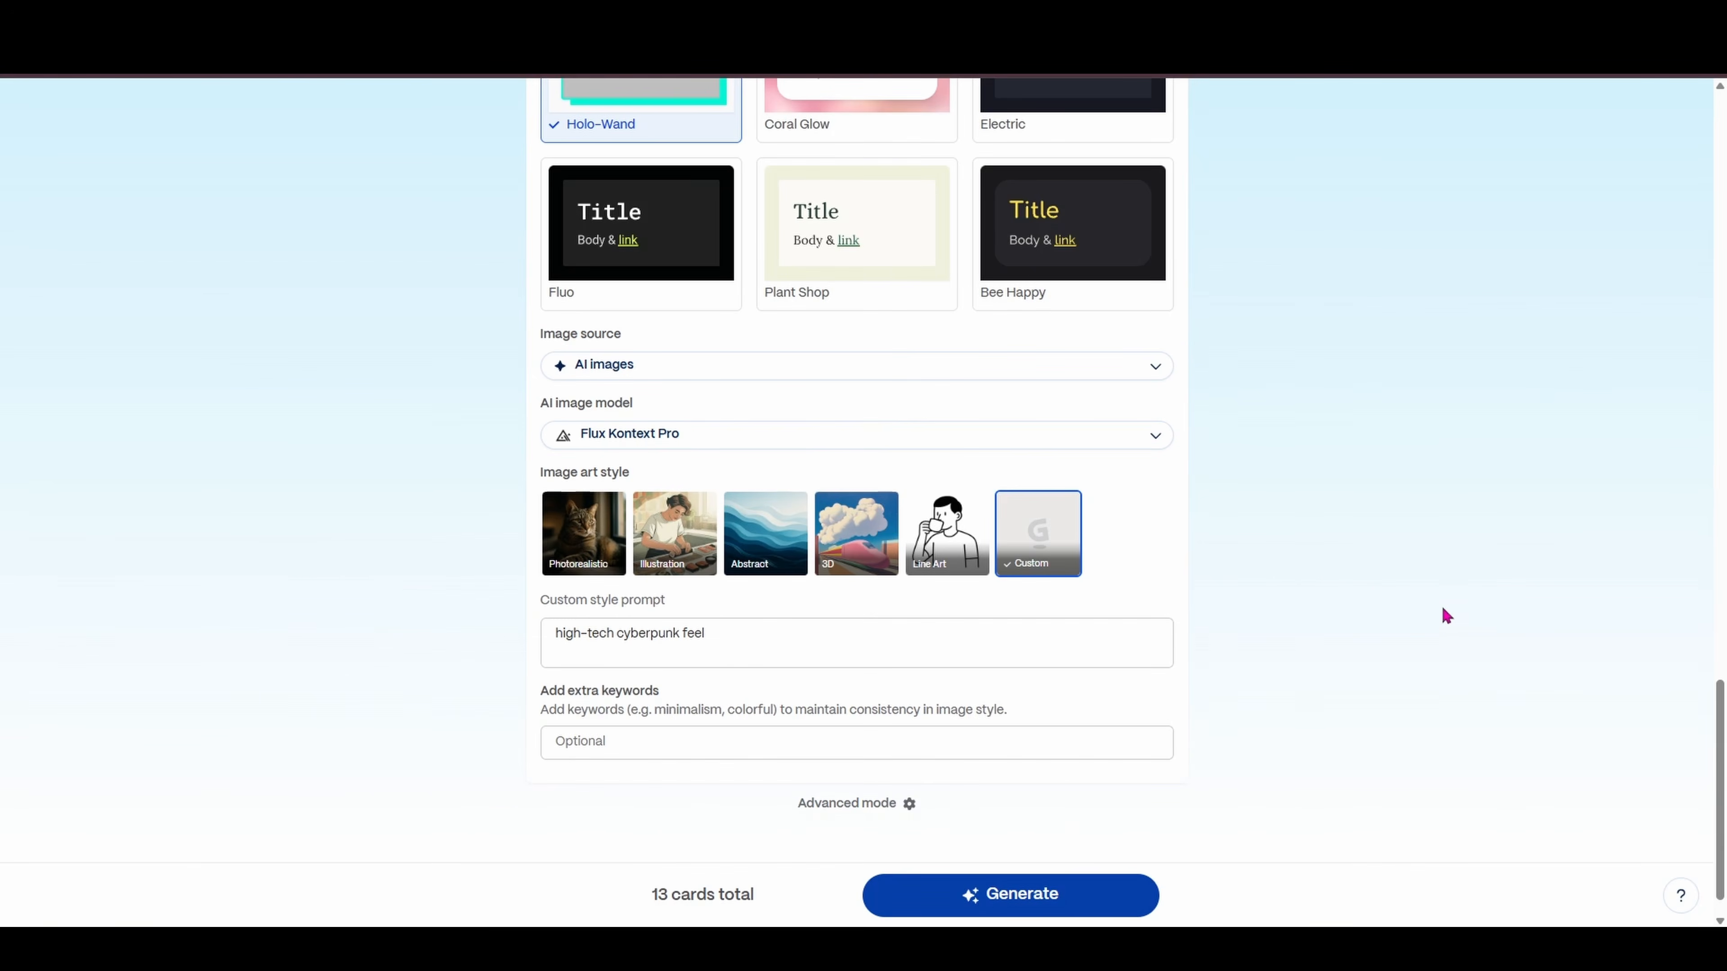
pyautogui.scroll(-1, 1442, 615)
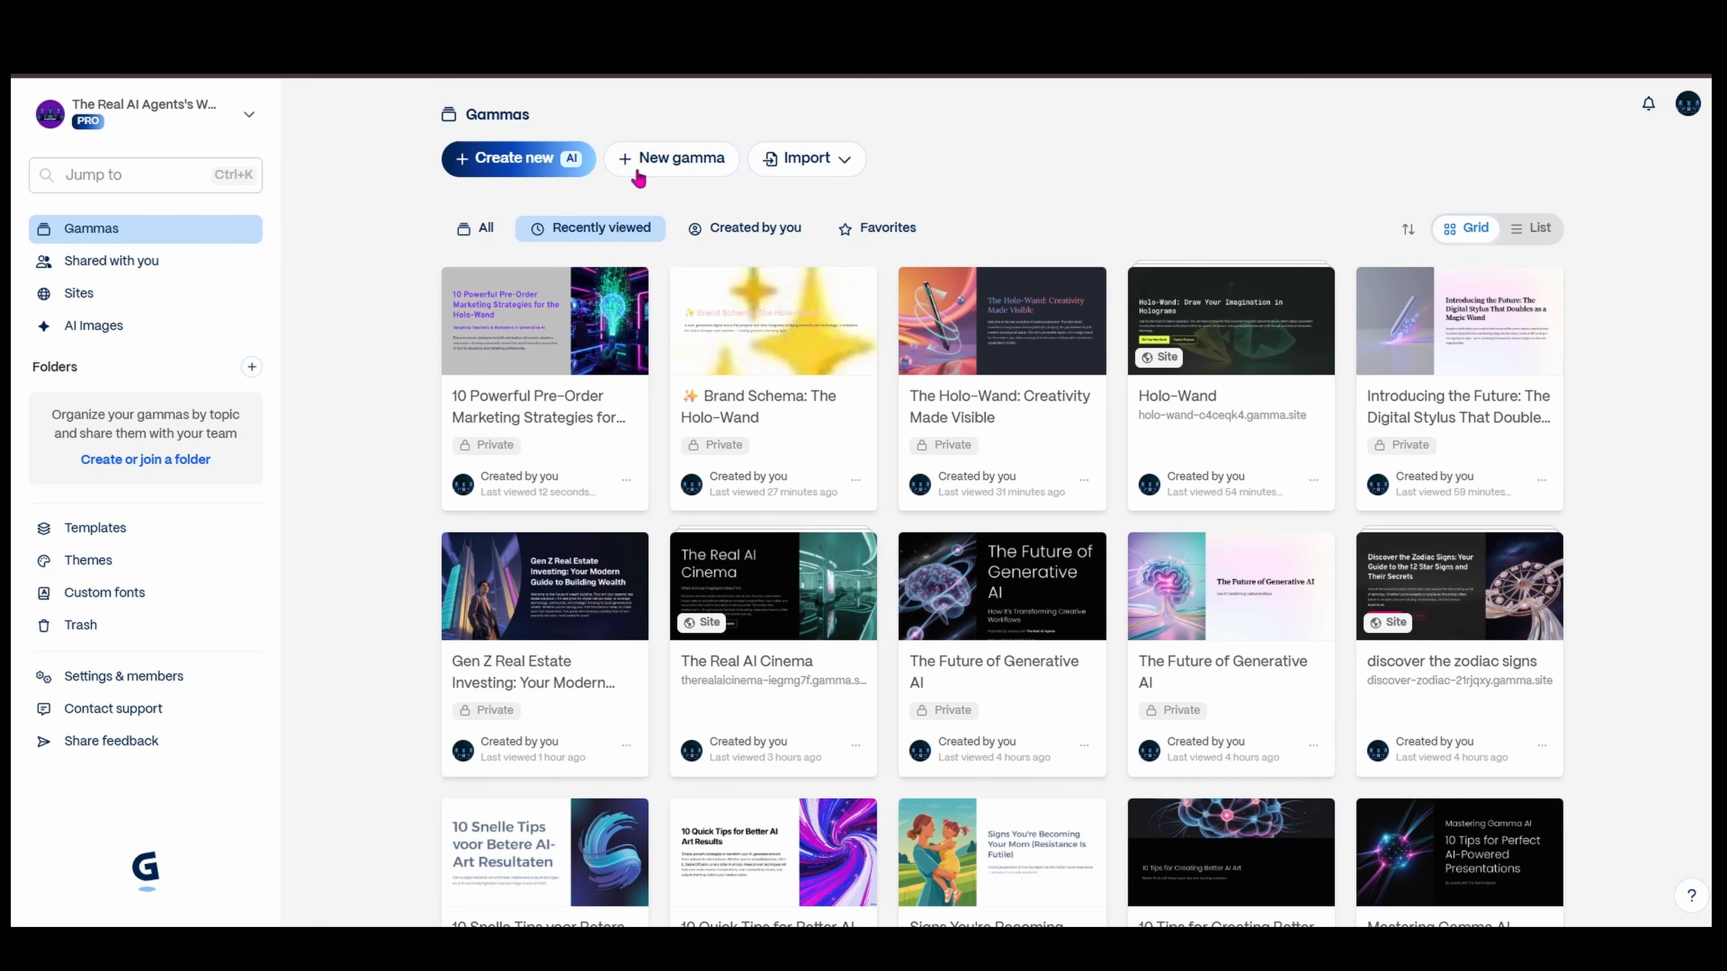
# Create a new blank Traditional 16:9 presentation and title its first card "What is Generative AI?"
pyautogui.click(687, 160)
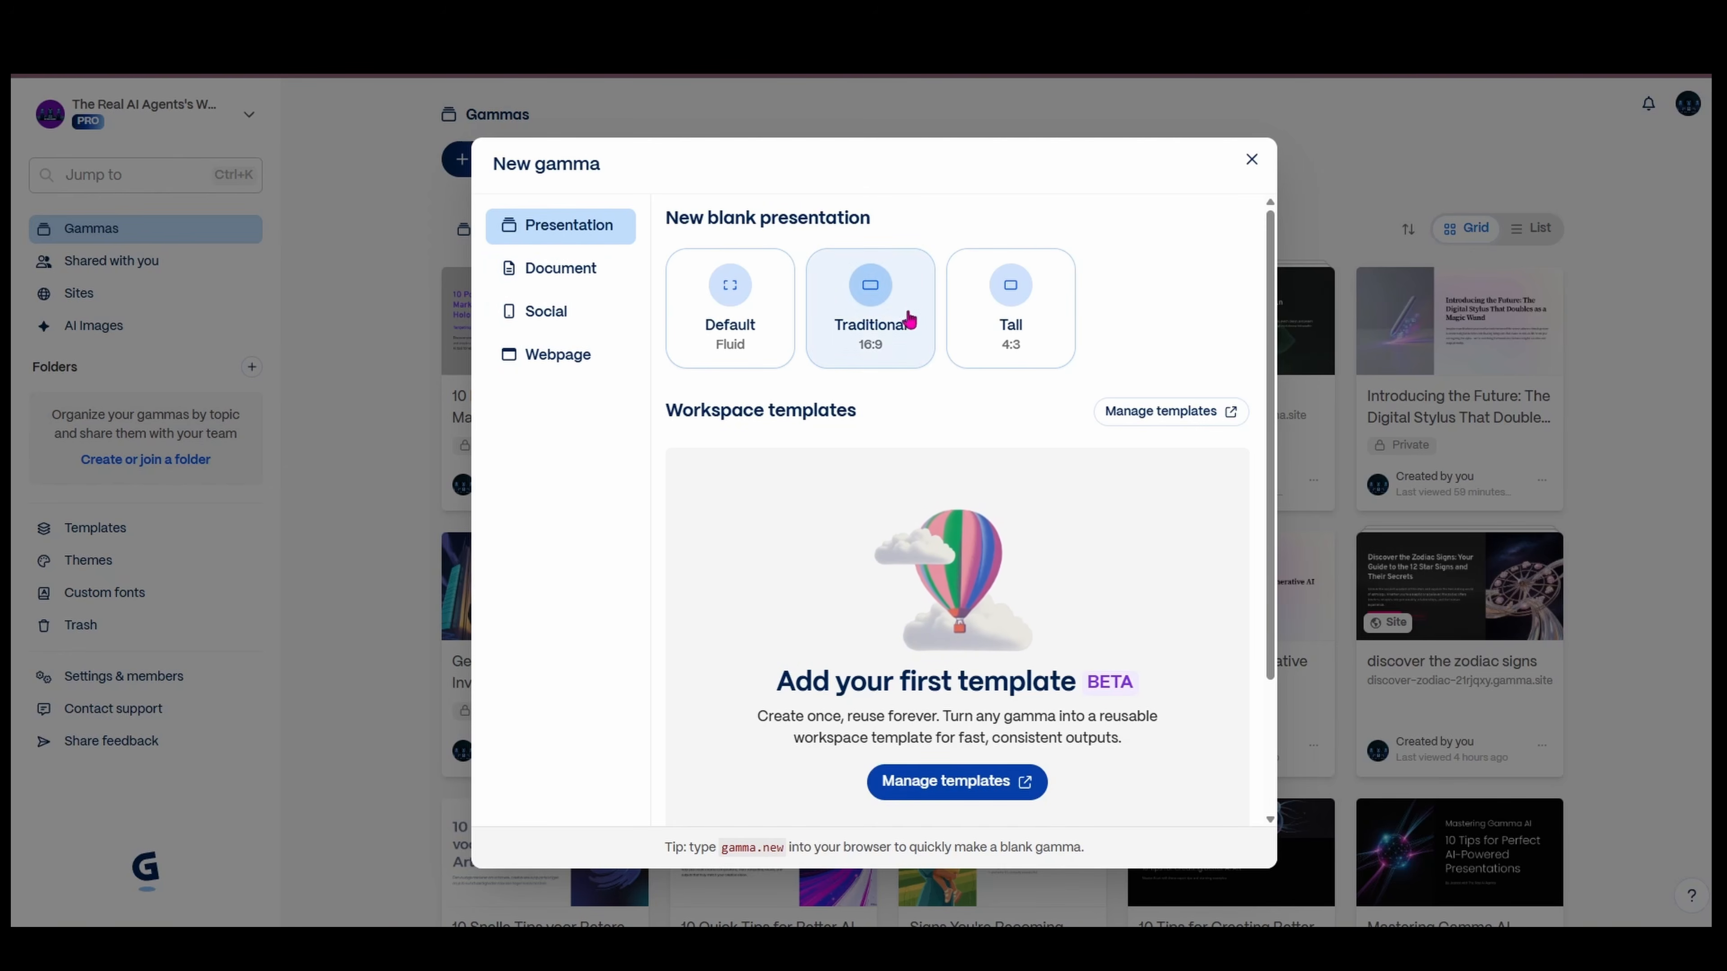
pyautogui.click(890, 345)
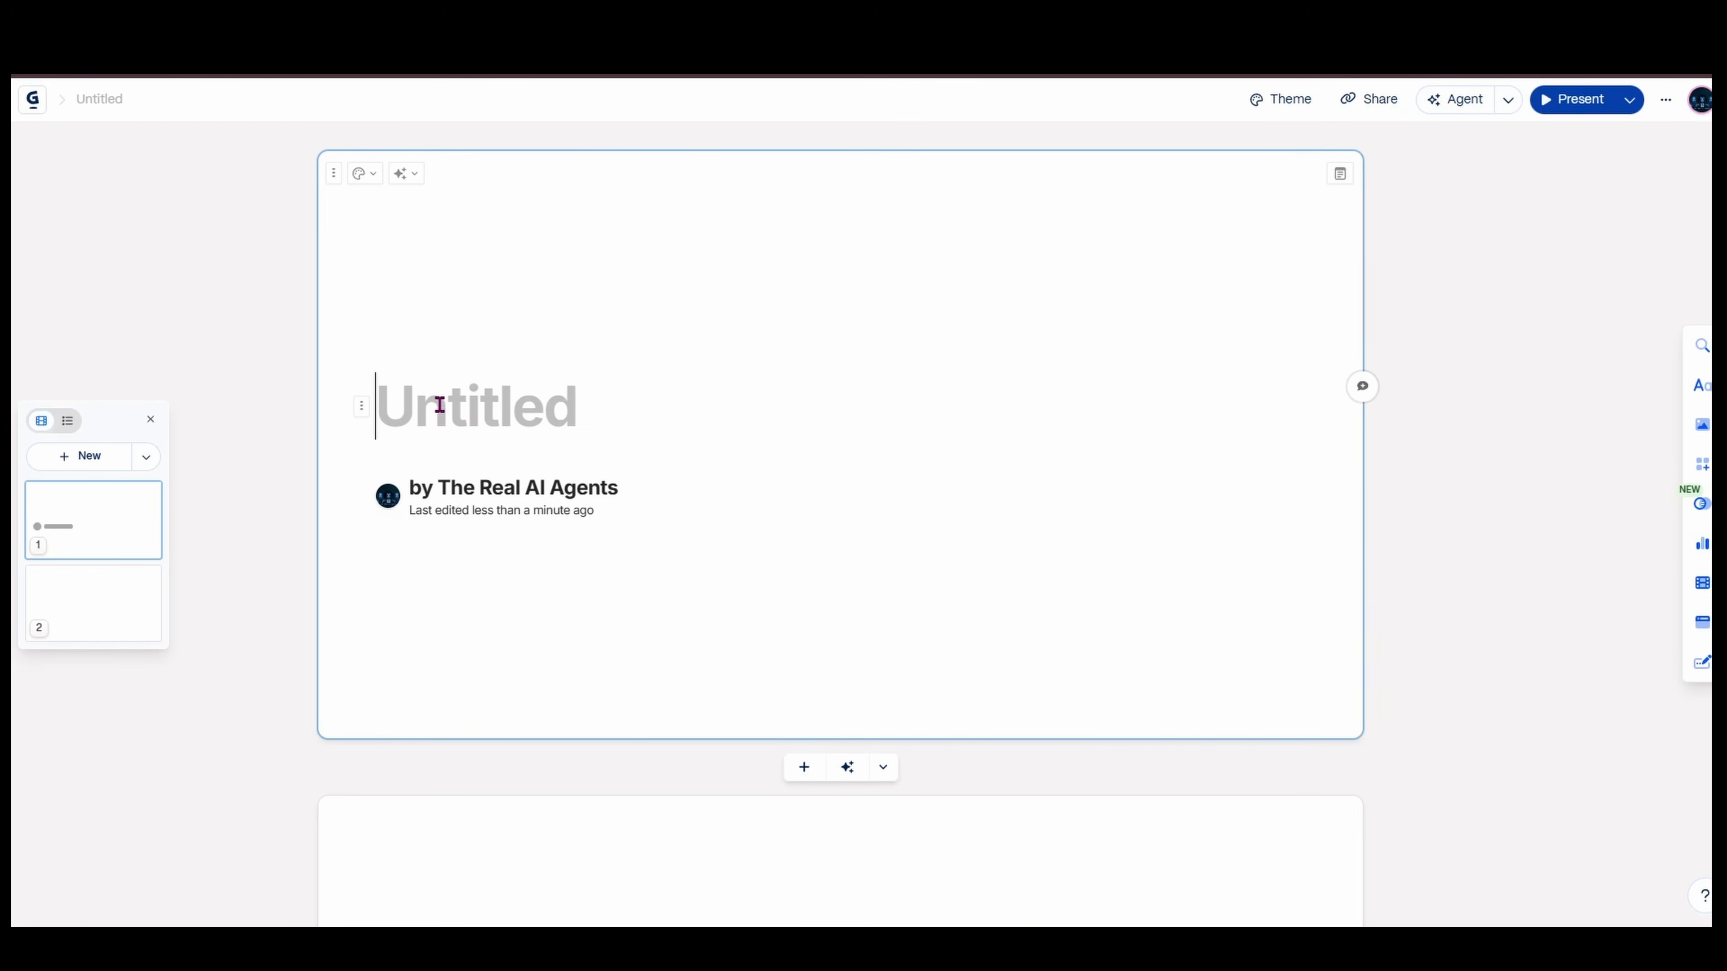
pyautogui.write('What is Generative AI?')
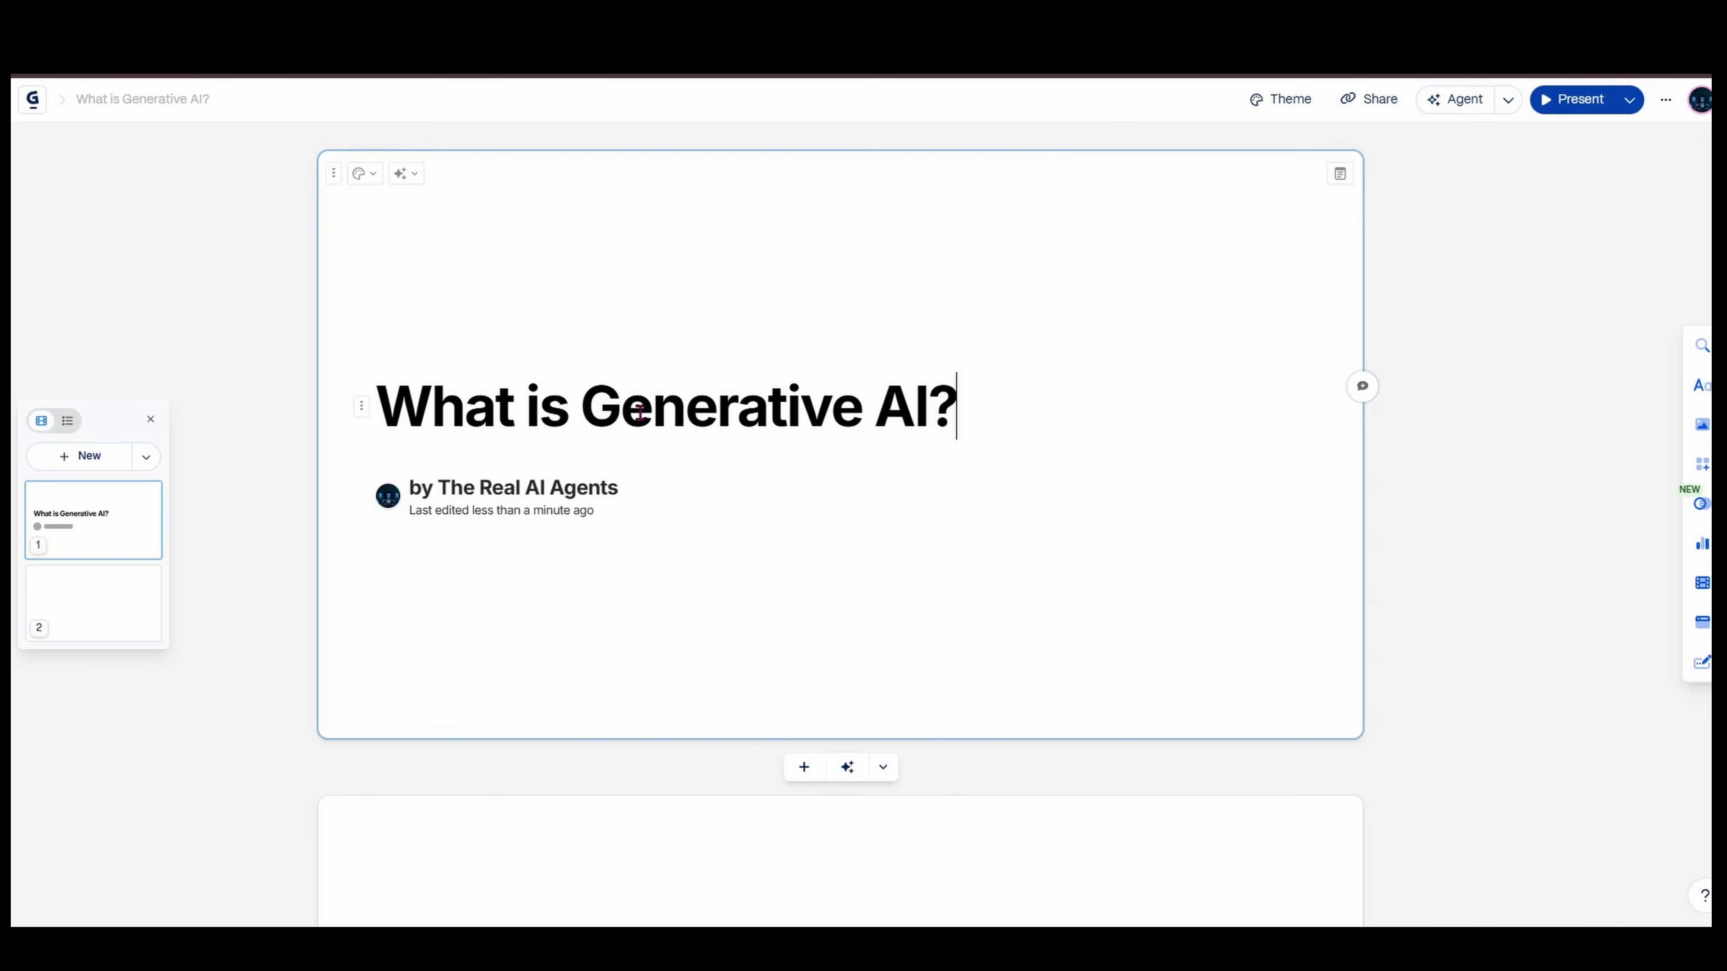
# Change the whole title on the first card to the Display text style and colour it light purple
pyautogui.doubleClick(640, 411)
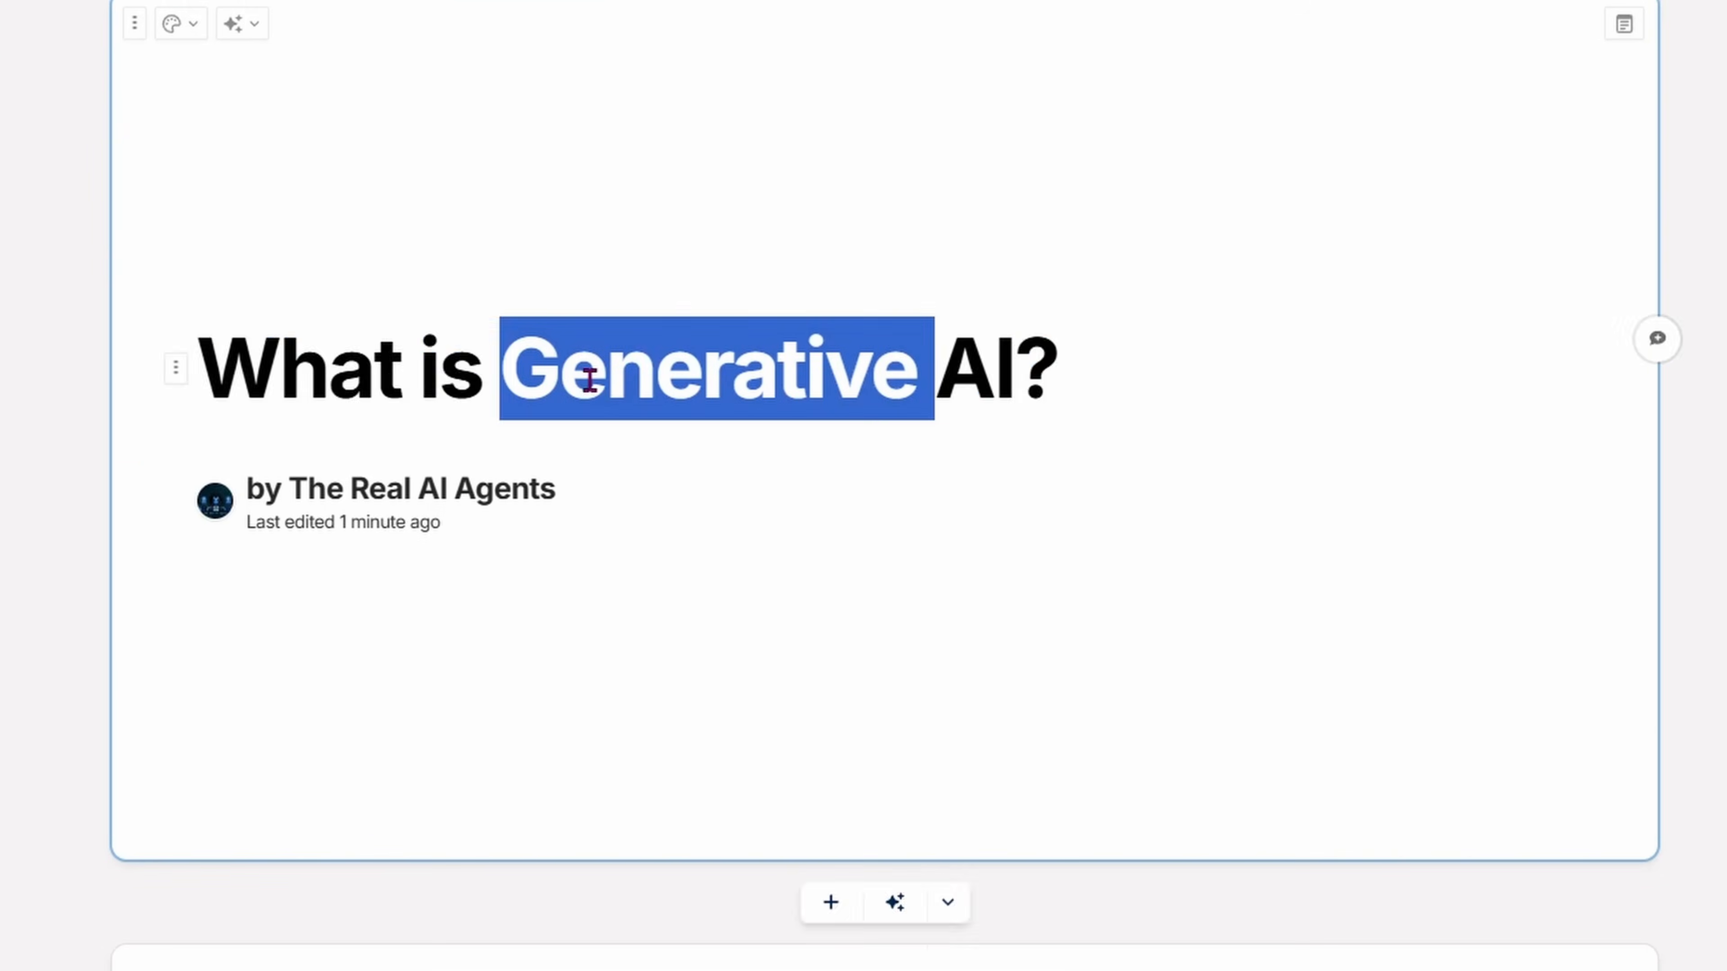
pyautogui.tripleClick(640, 413)
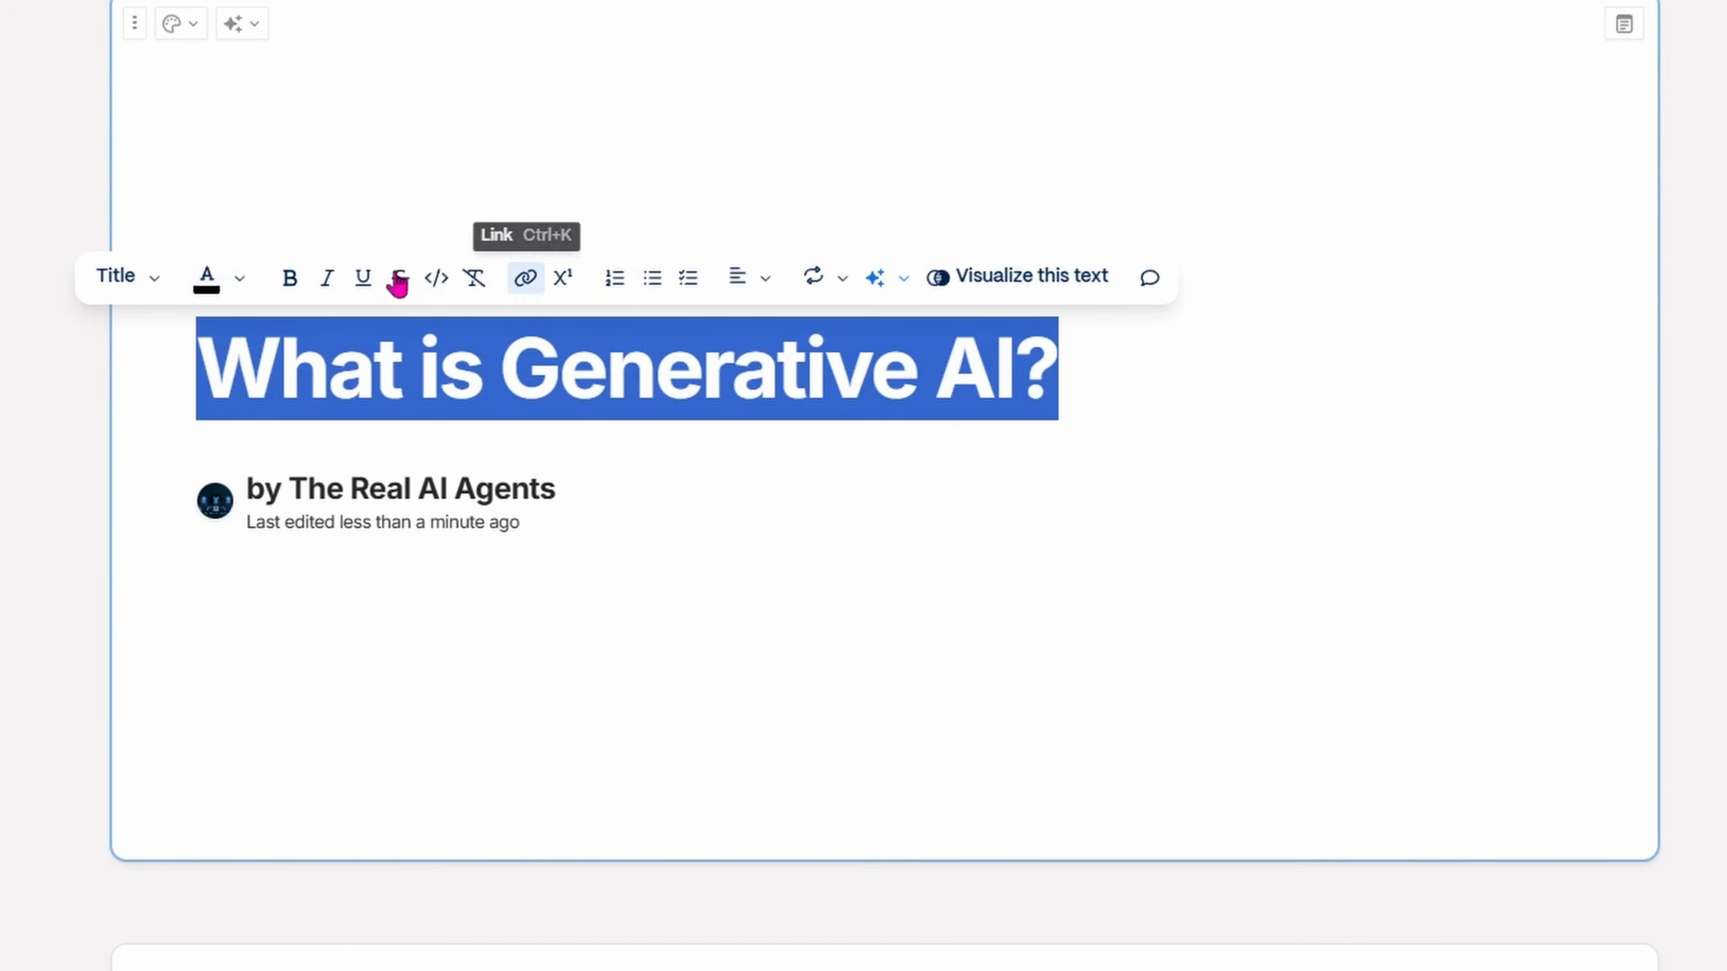
pyautogui.click(146, 291)
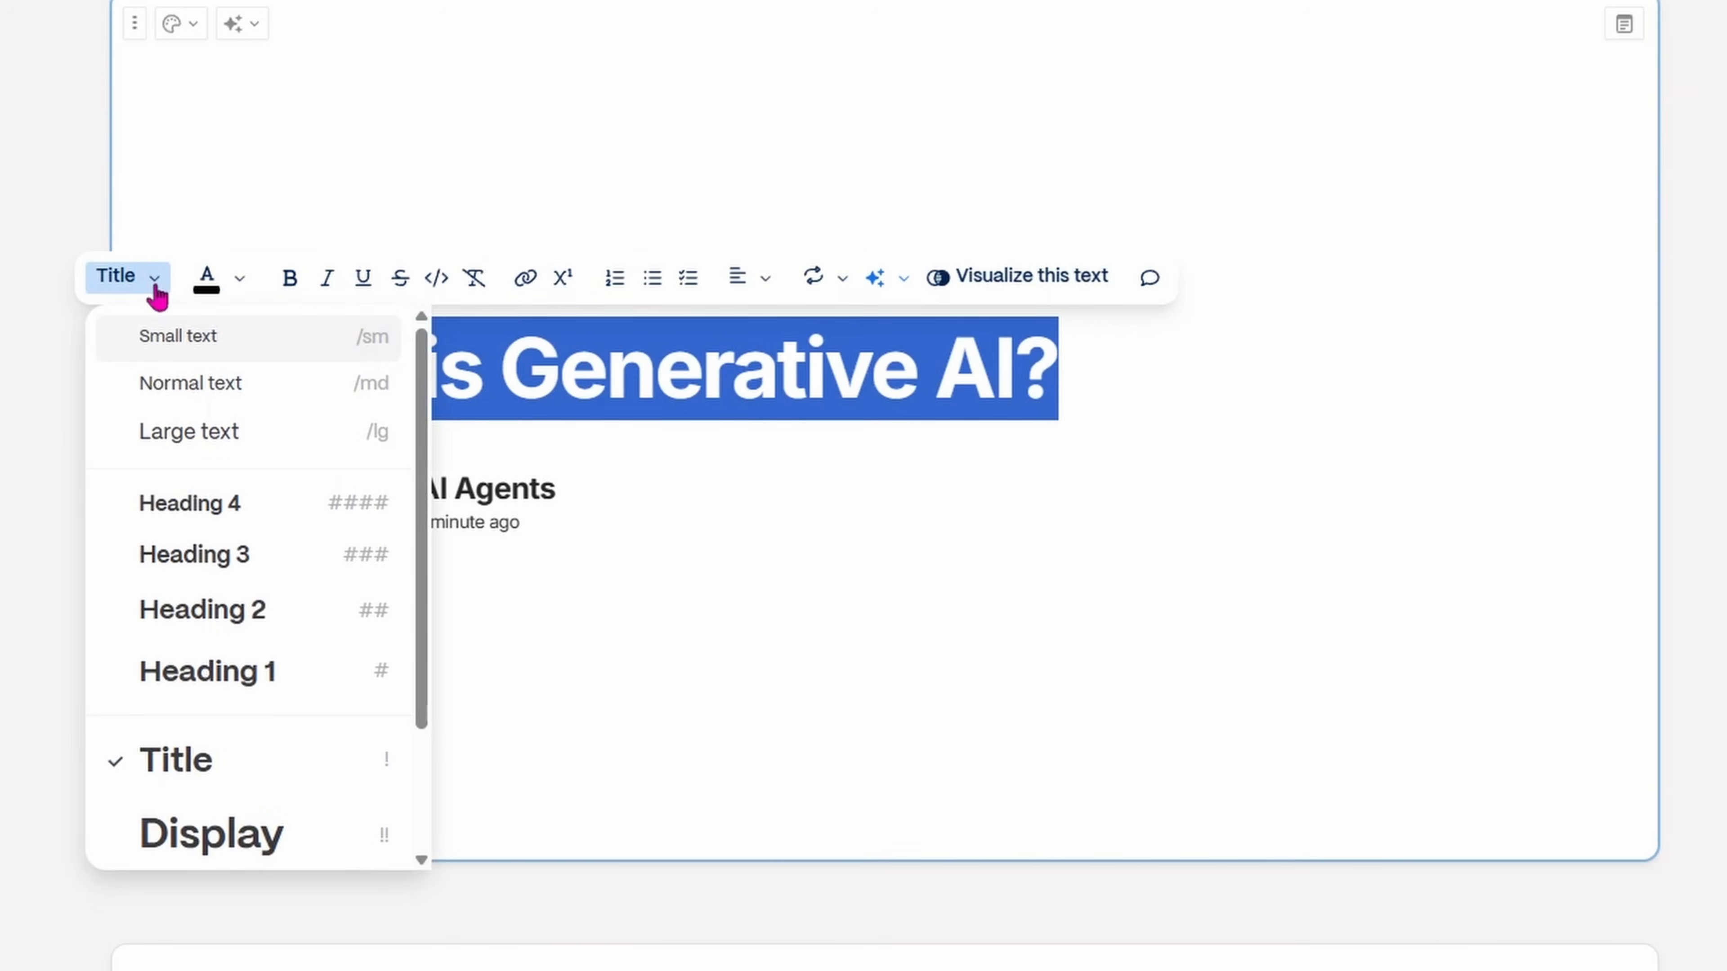
pyautogui.click(220, 842)
pyautogui.click(422, 269)
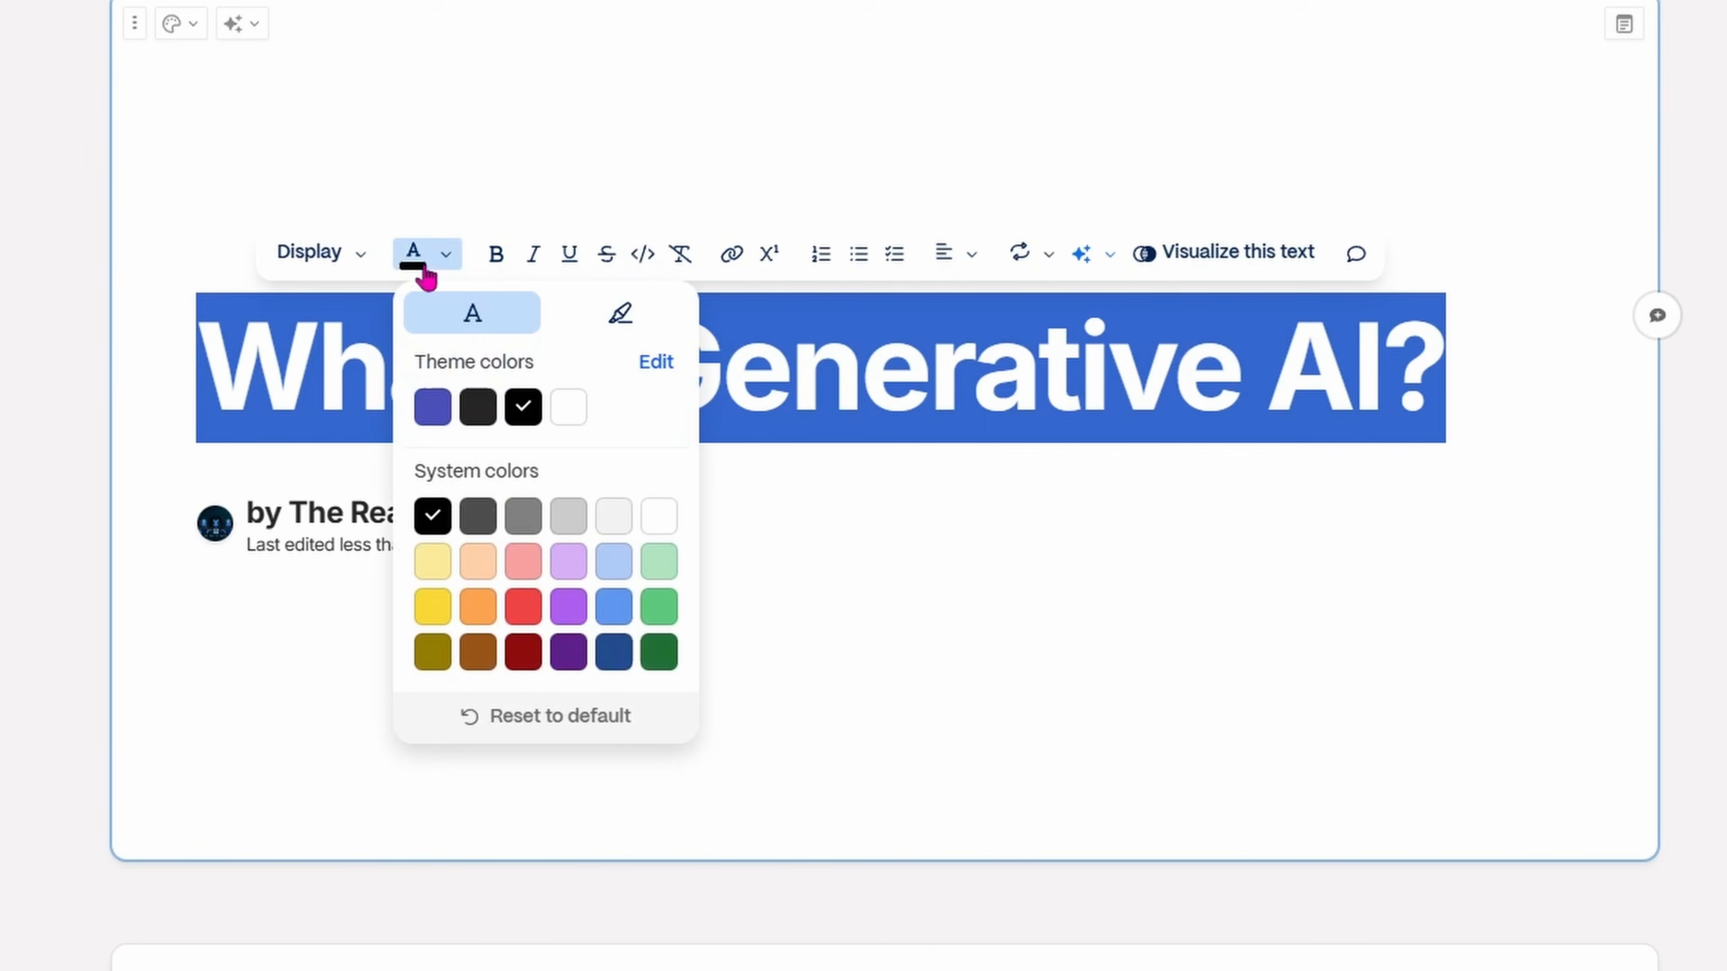
pyautogui.click(533, 564)
# Try bold, italic and underline formatting on the title, and remove all three again
pyautogui.click(495, 255)
pyautogui.click(526, 261)
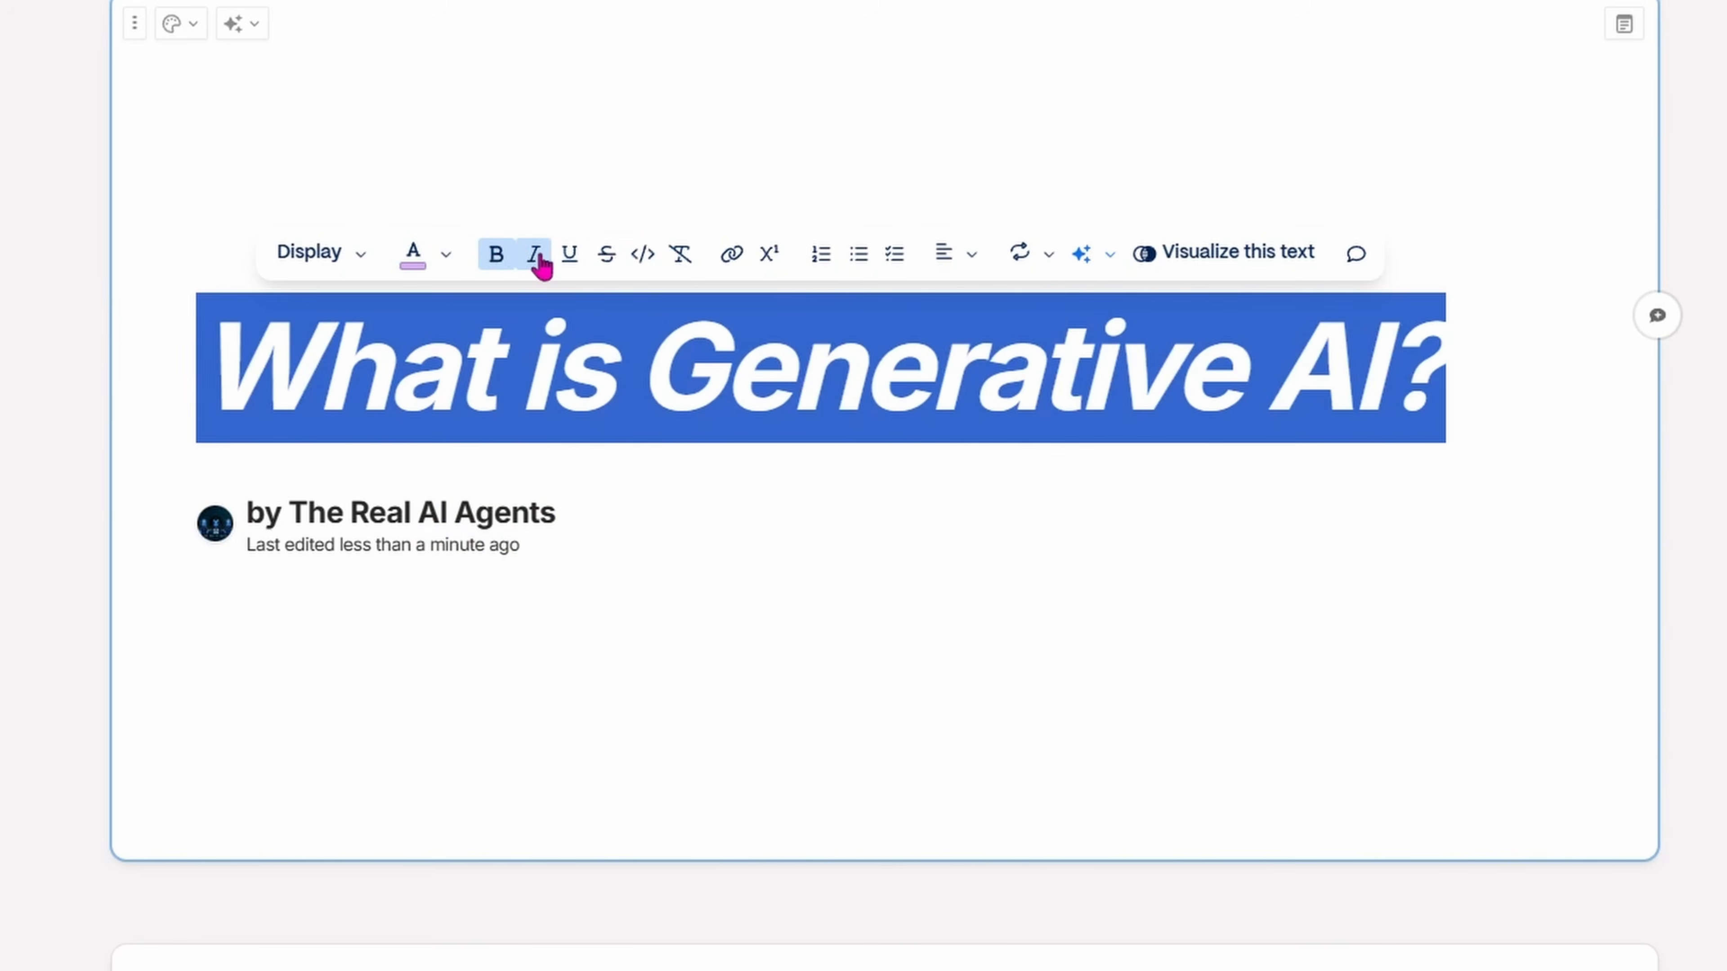
pyautogui.click(570, 258)
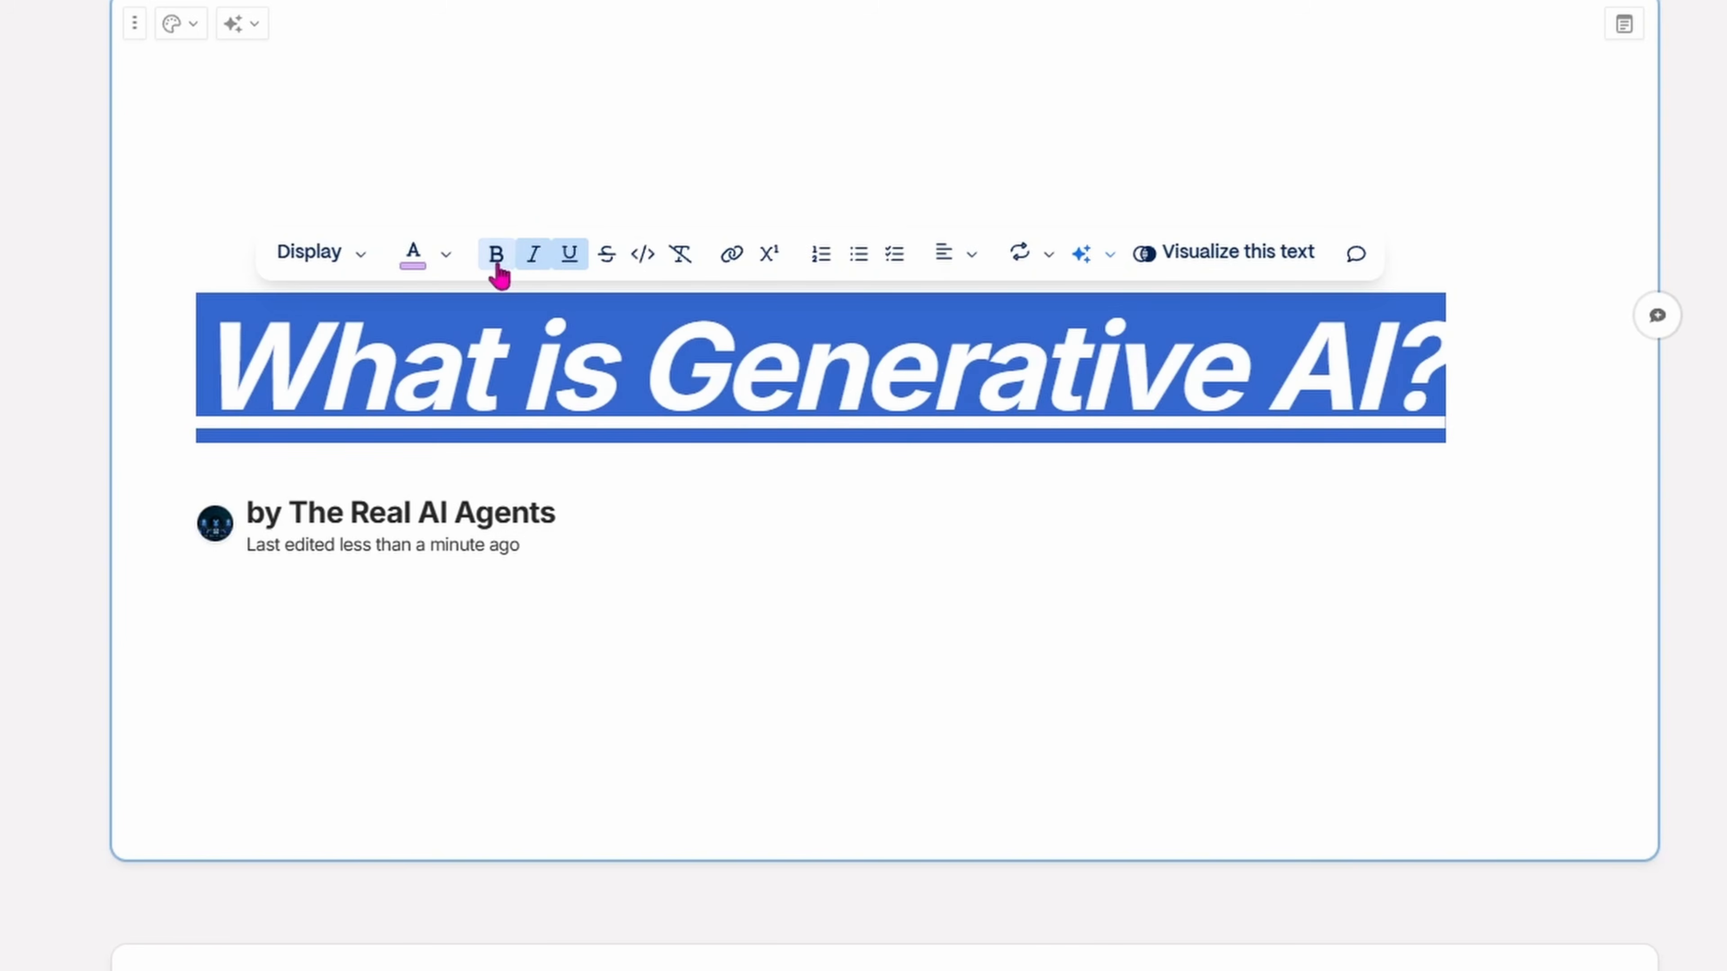
pyautogui.click(534, 257)
pyautogui.click(570, 258)
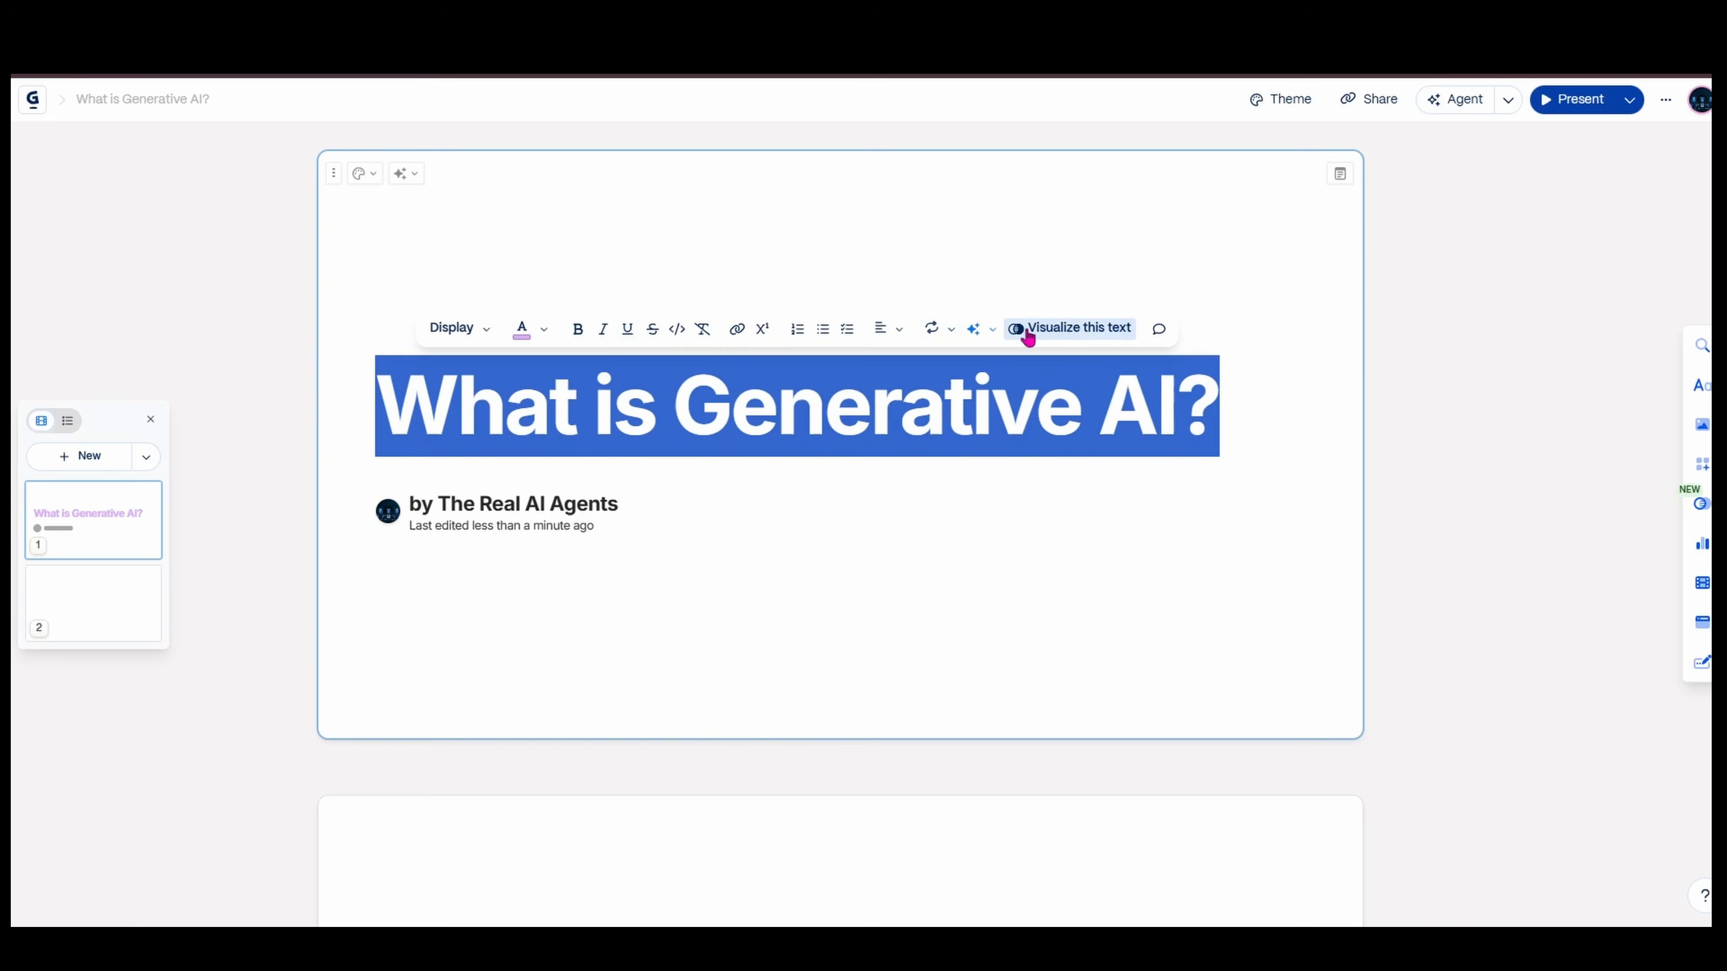
# Visualize the title text as an Ideas diagram on the first card
pyautogui.click(1154, 266)
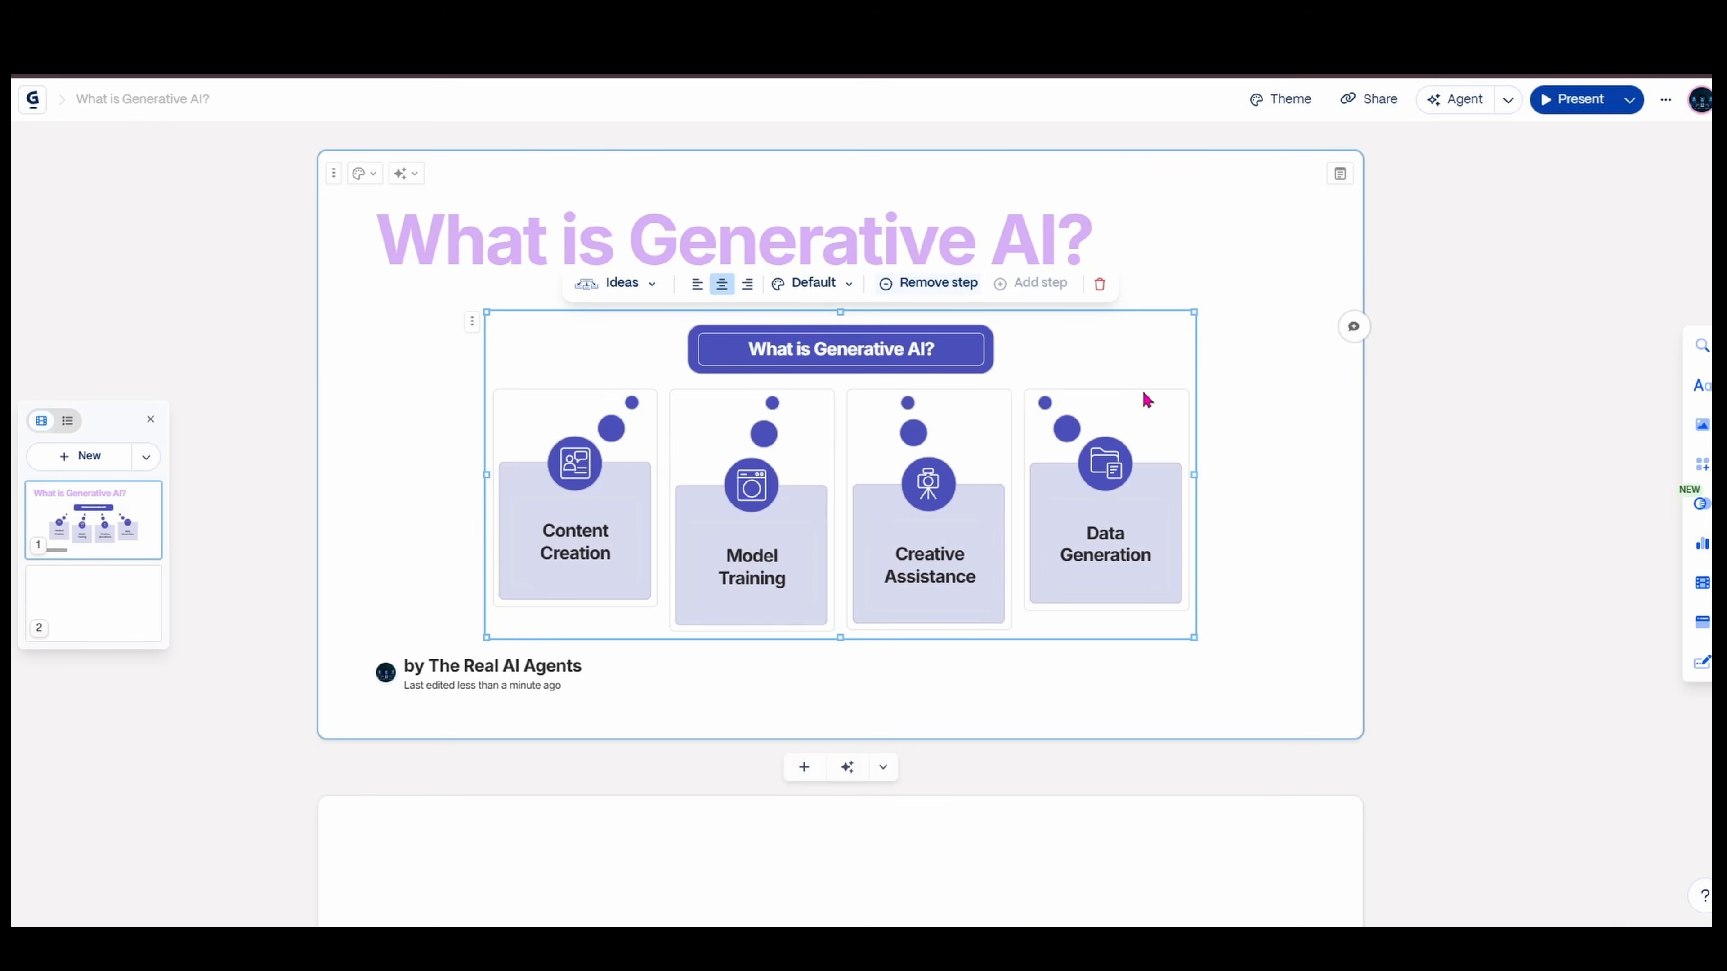
pyautogui.click(984, 249)
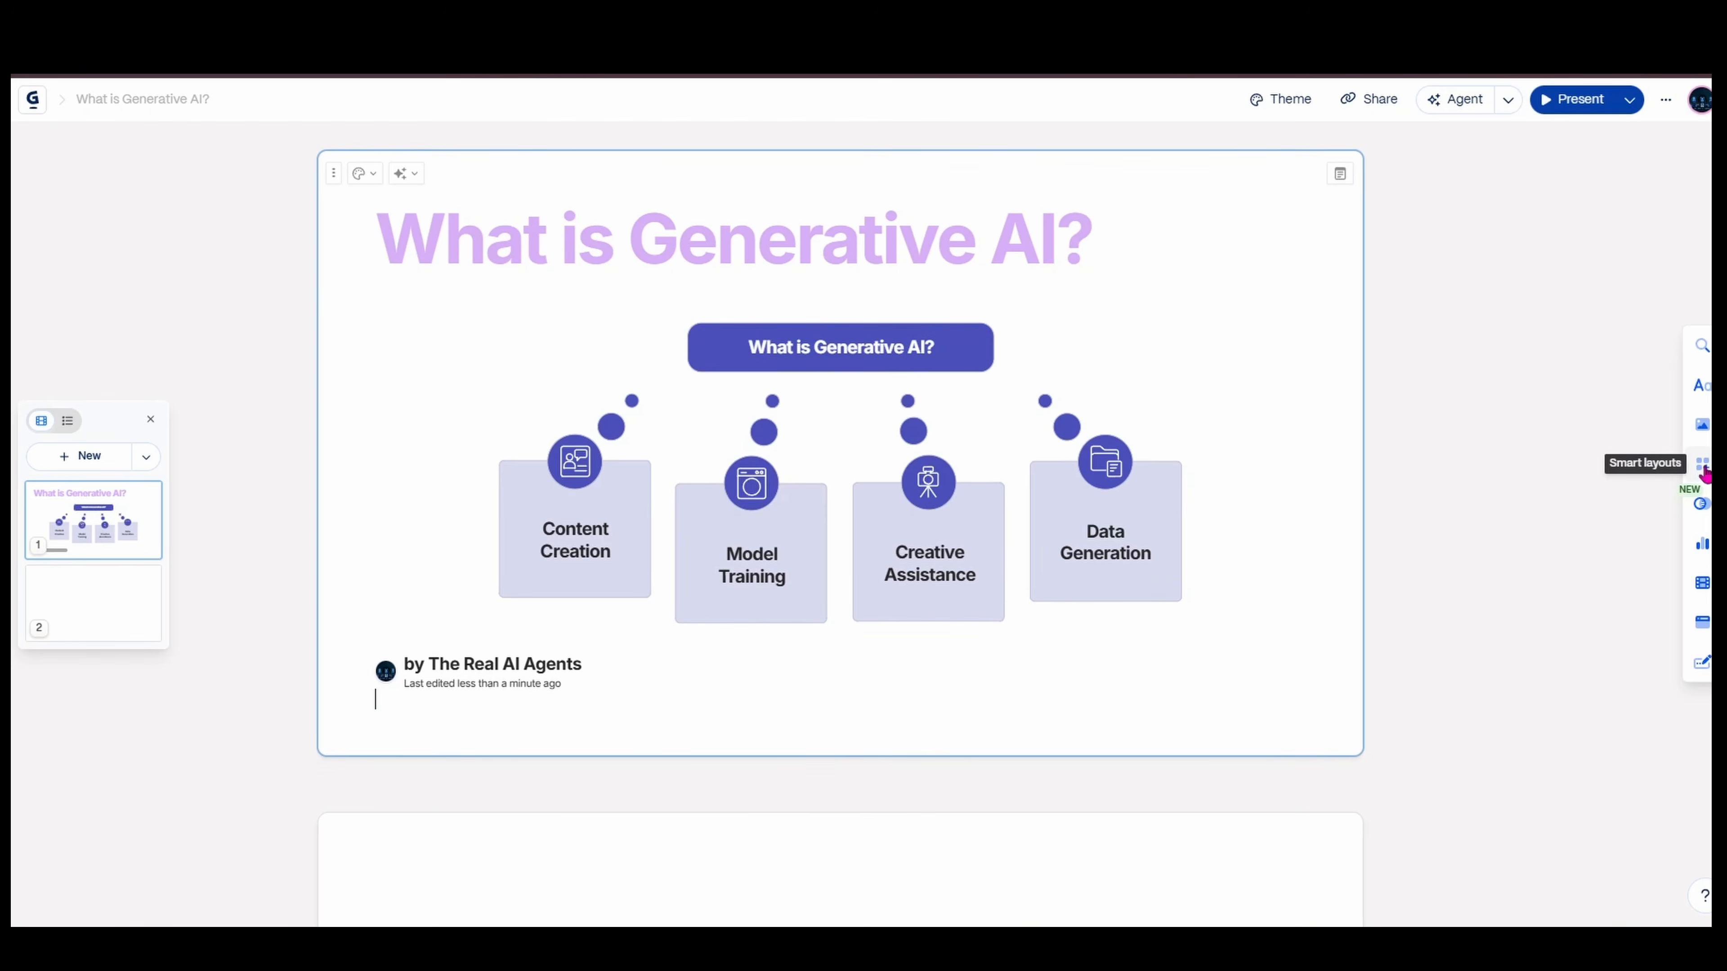
# Insert a two-column layout below the byline on the first card, with a todo list in its first column
pyautogui.click(1702, 466)
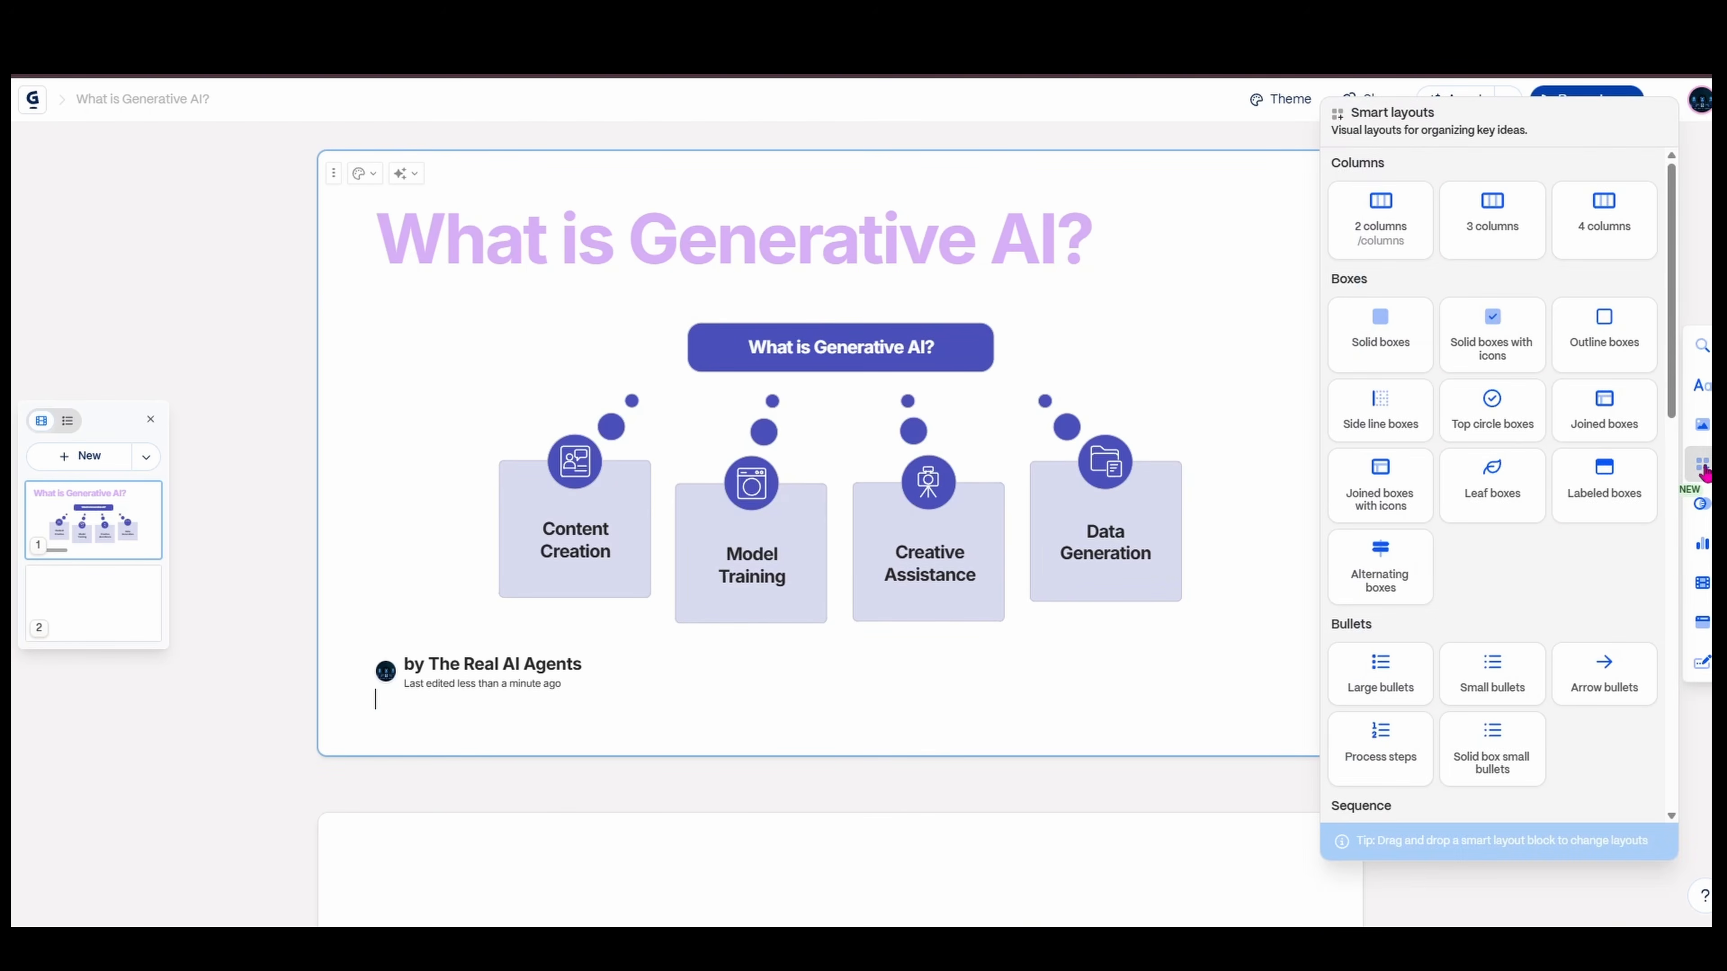
pyautogui.click(1380, 218)
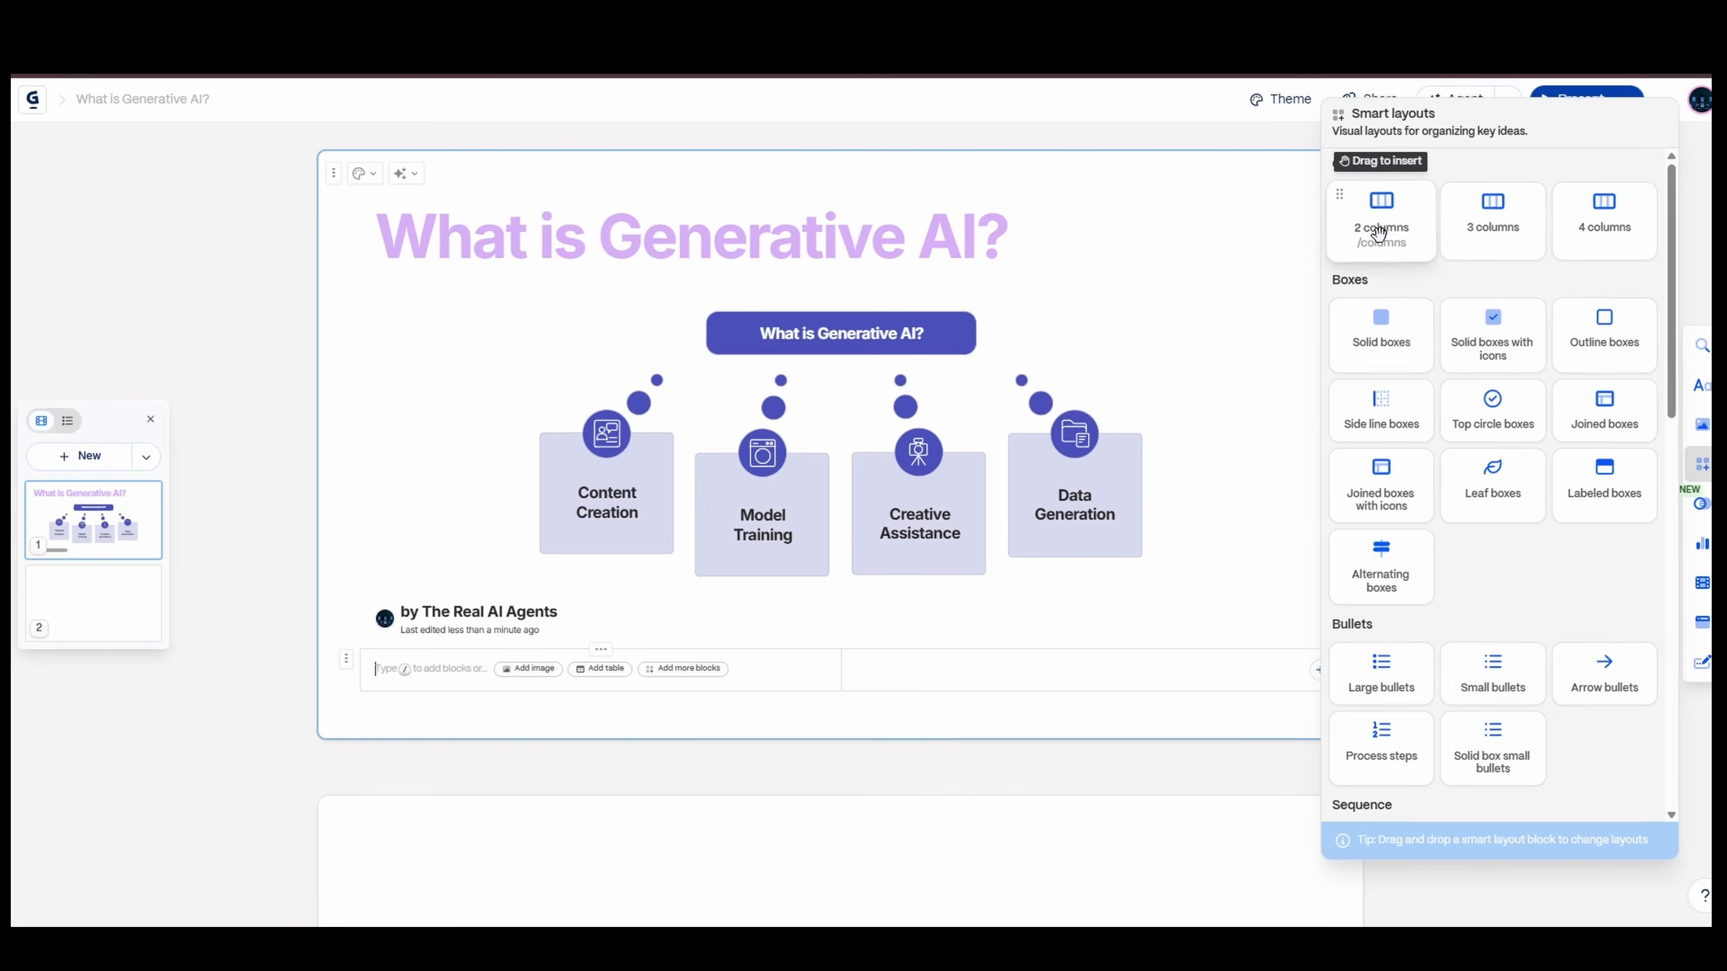
pyautogui.click(1702, 393)
pyautogui.click(1629, 555)
pyautogui.scroll(-6, 1237, 646)
pyautogui.scroll(5, 1236, 646)
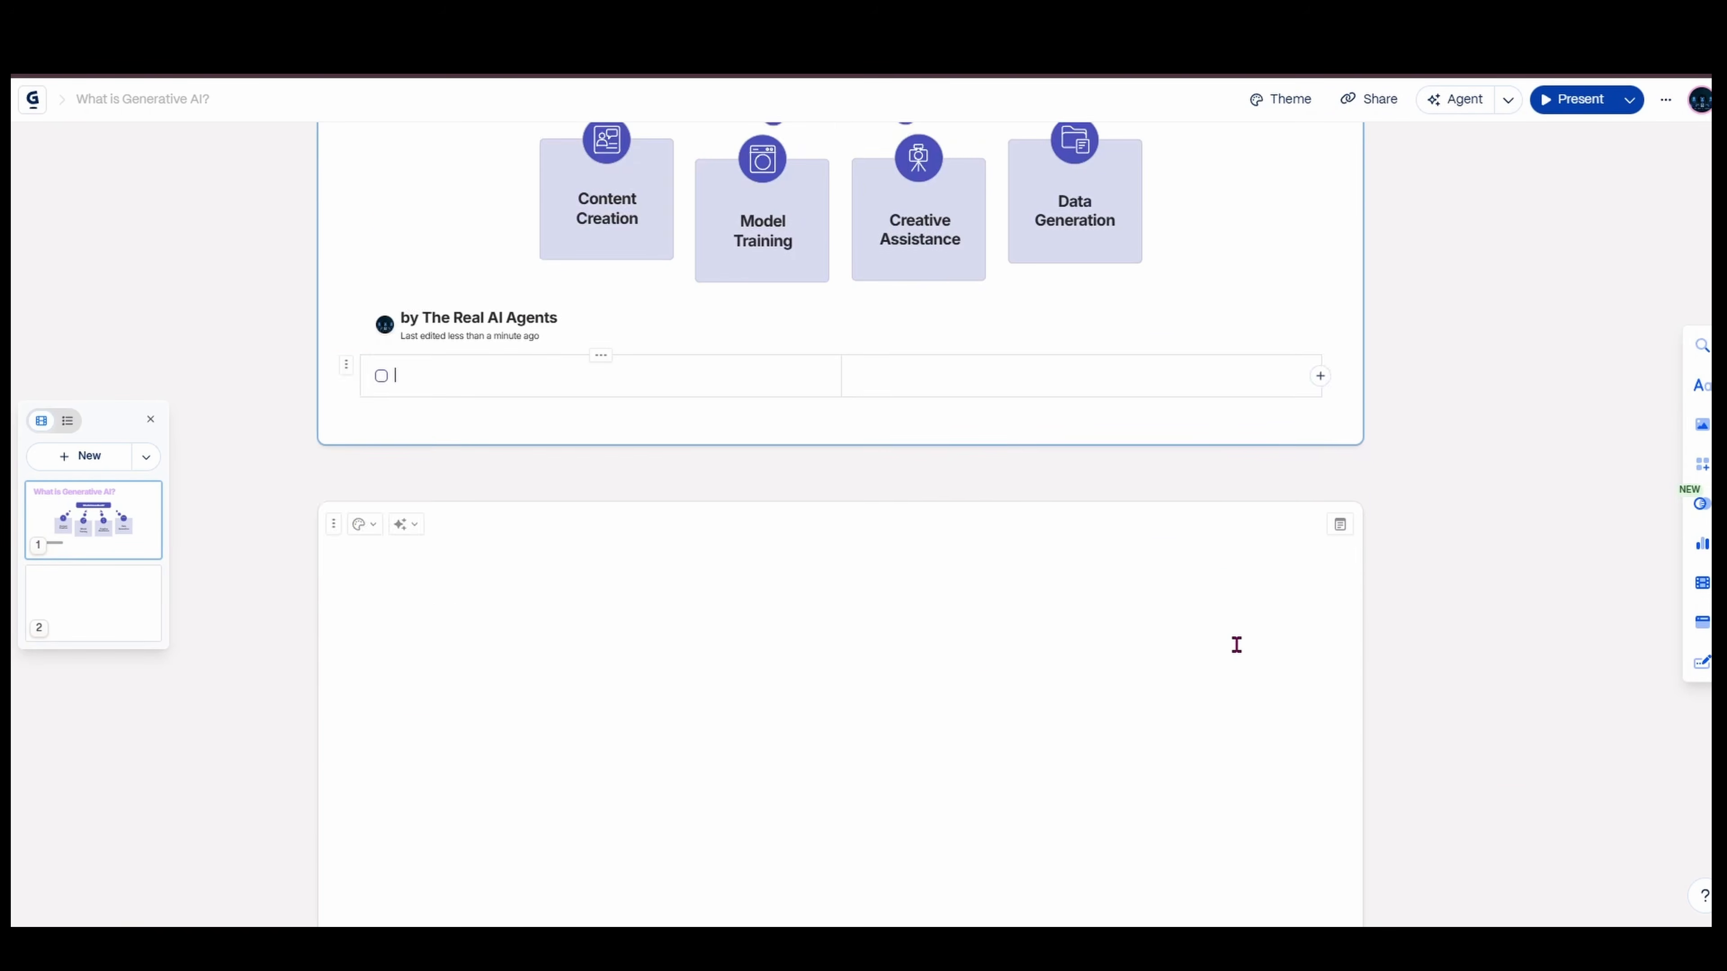
pyautogui.click(1700, 386)
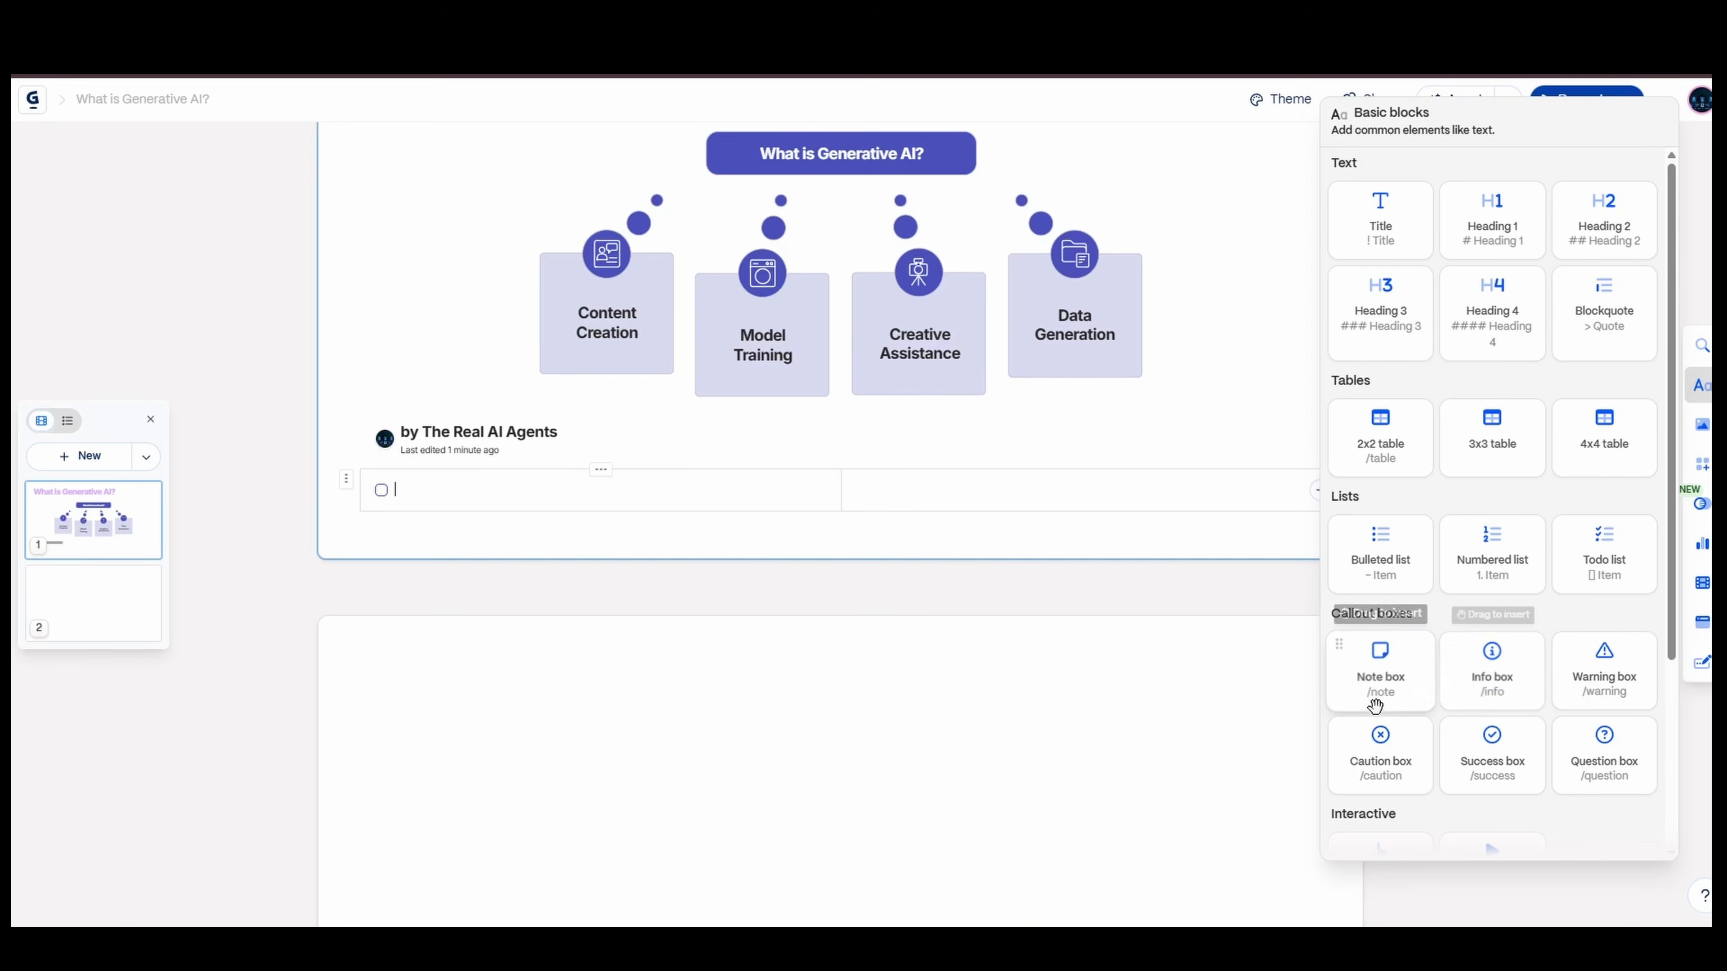
pyautogui.scroll(-4, 1509, 735)
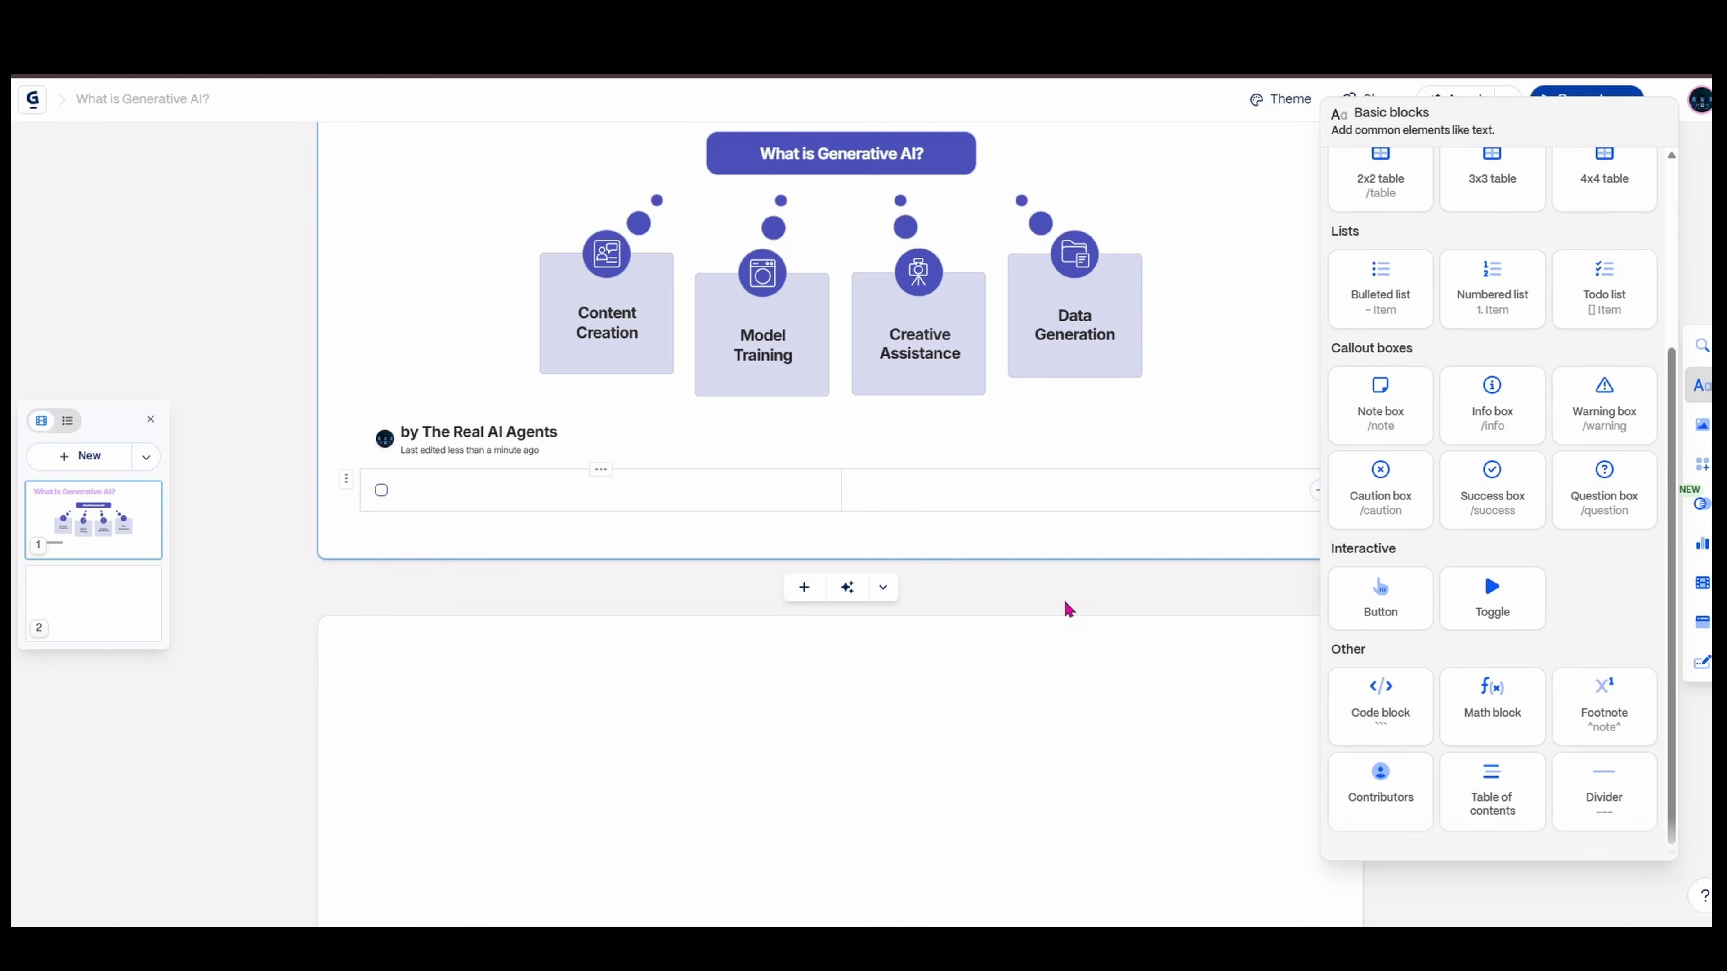
pyautogui.click(1076, 614)
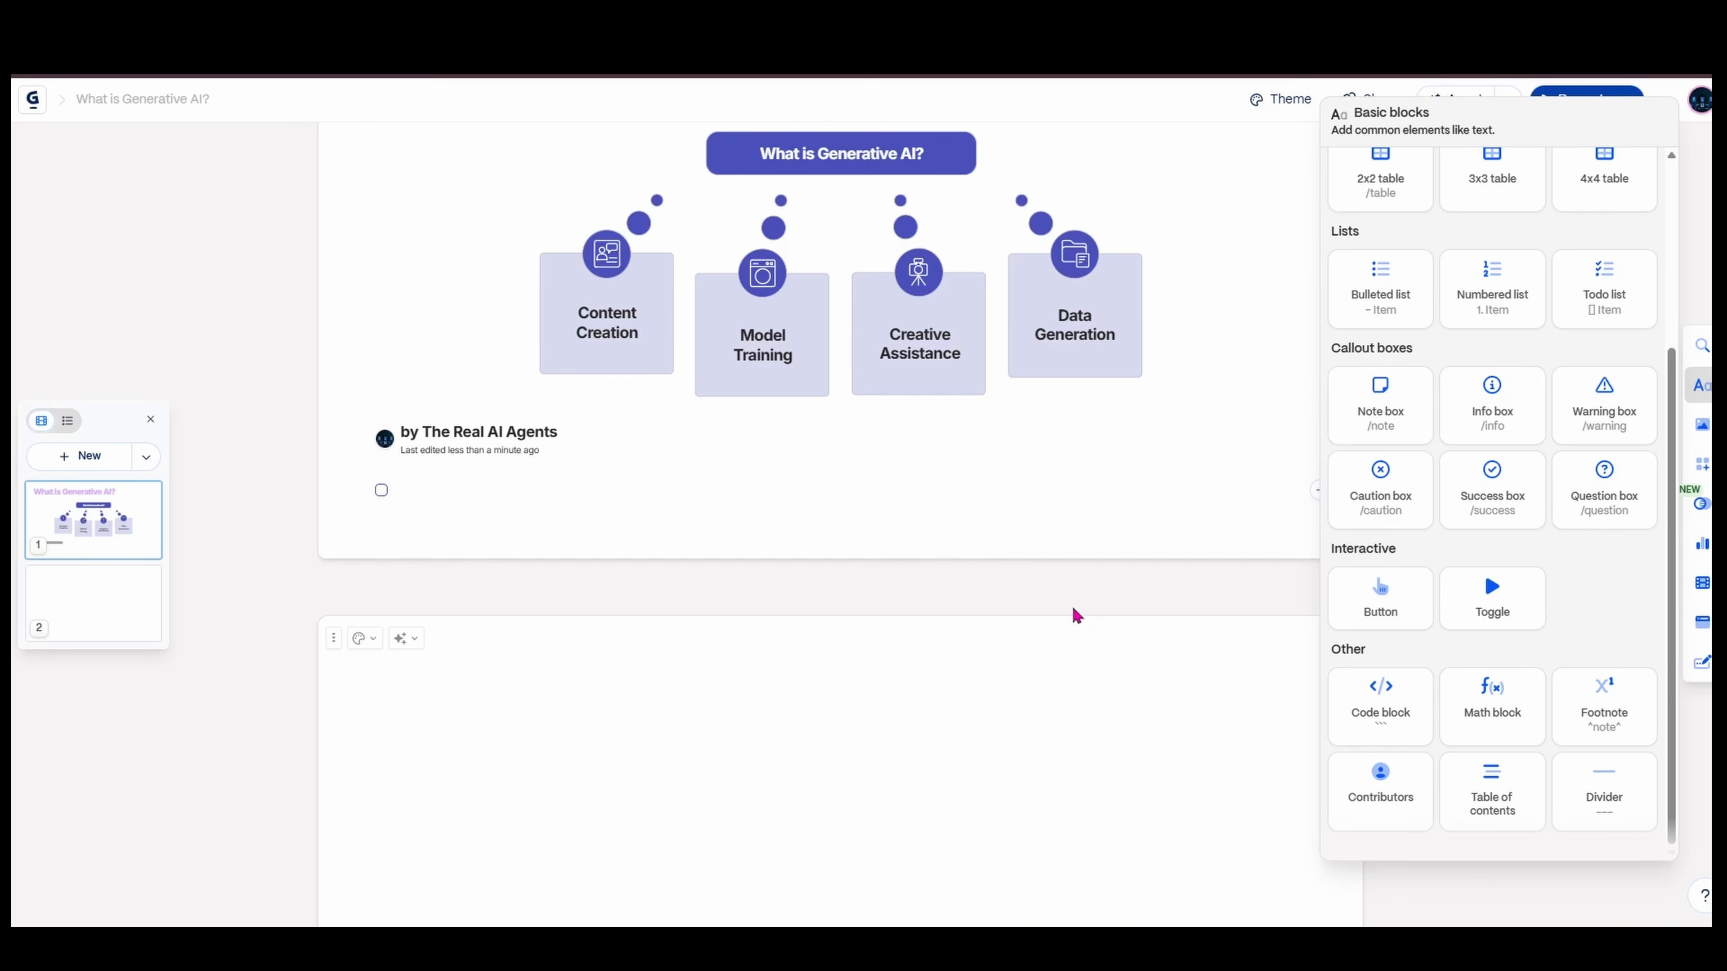
# Add an image gallery to the second card and fill it with the elixir bottle images
pyautogui.moveTo(1693, 440)
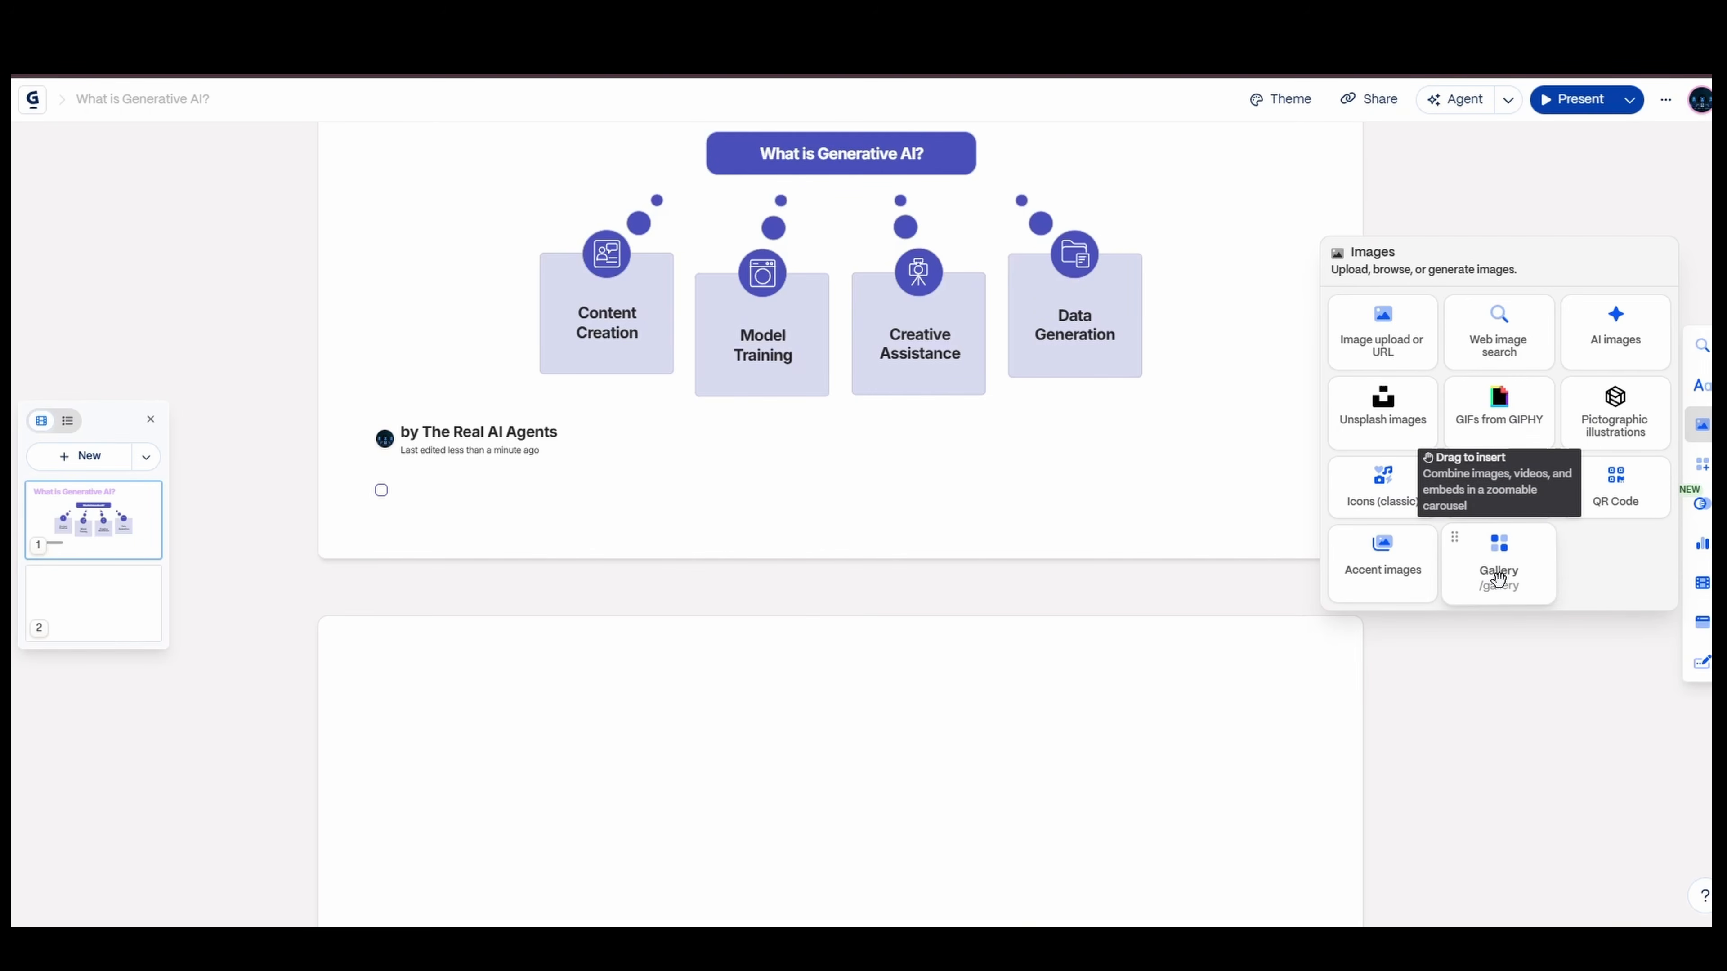
pyautogui.moveTo(1500, 578); pyautogui.dragTo(962, 745)
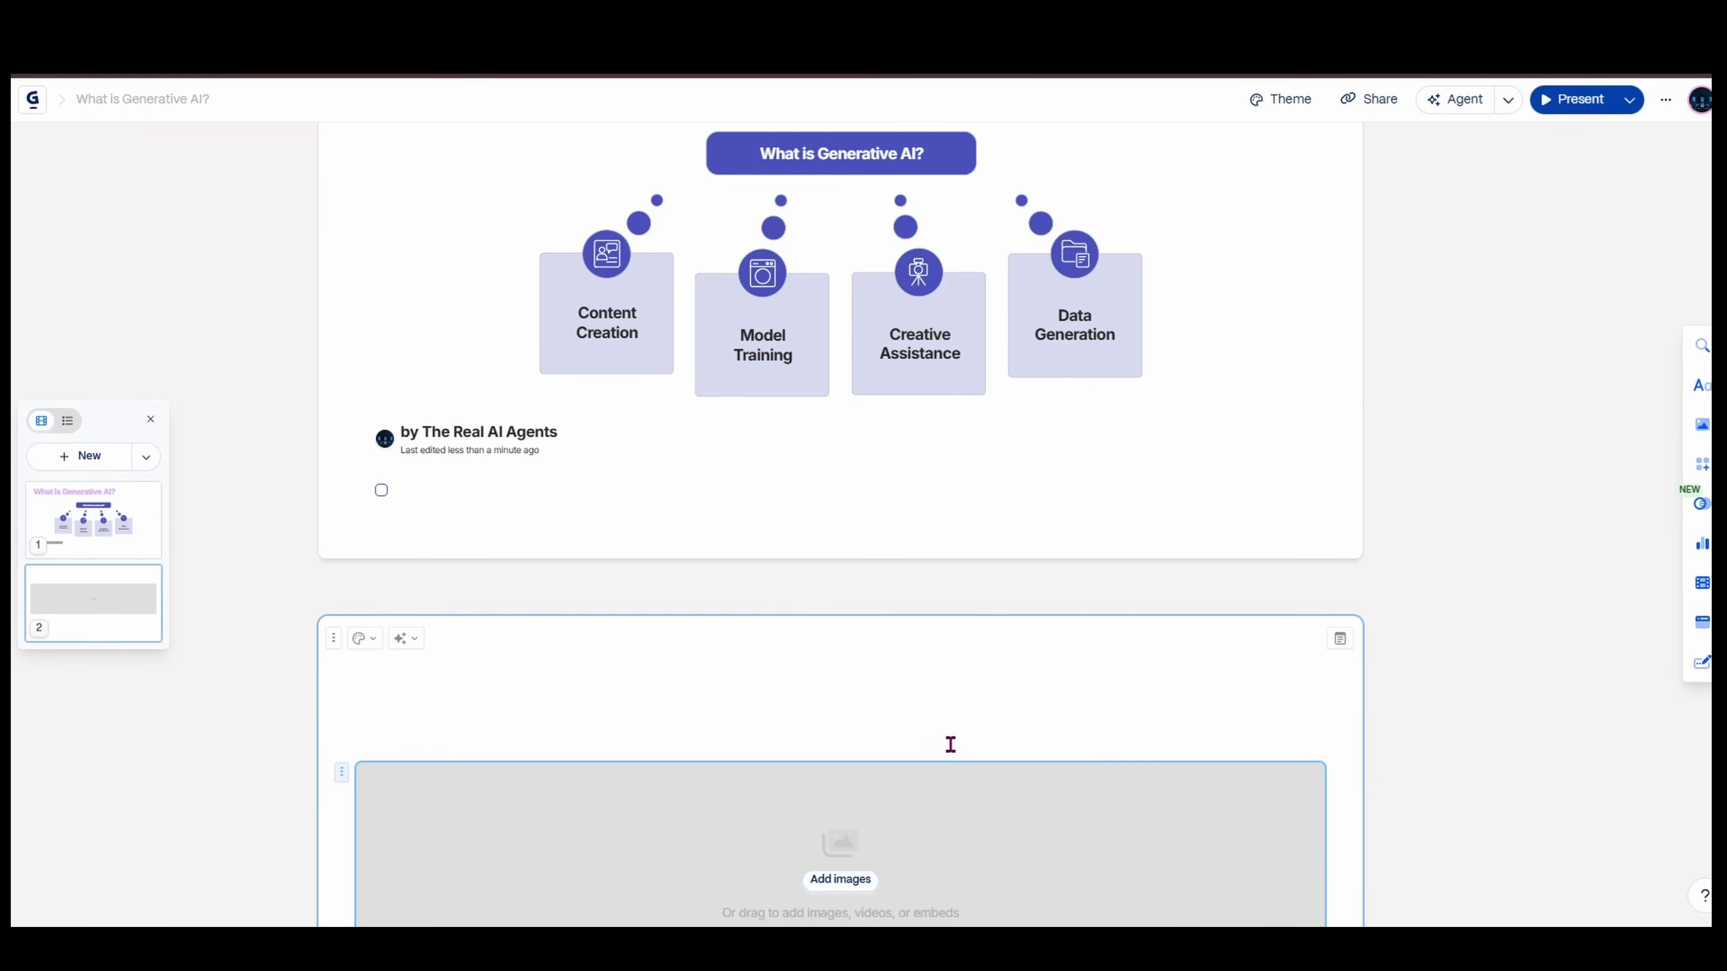
pyautogui.scroll(-5, 965, 707)
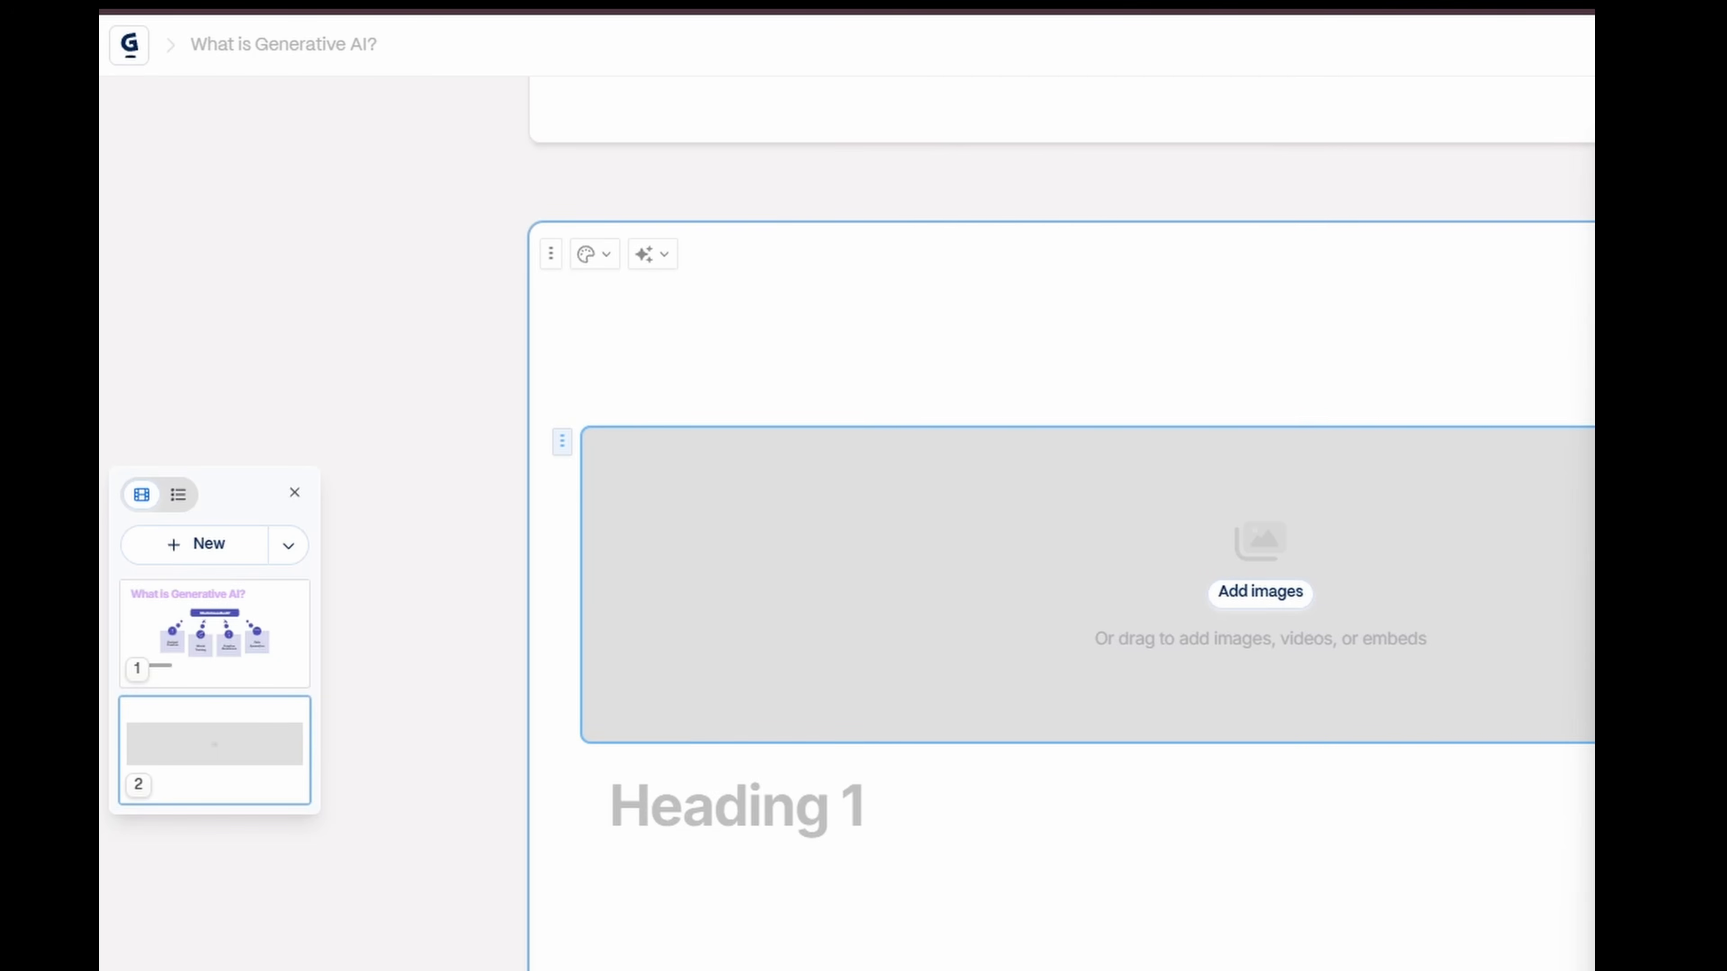
pyautogui.moveTo(1591, 612); pyautogui.dragTo(858, 500)
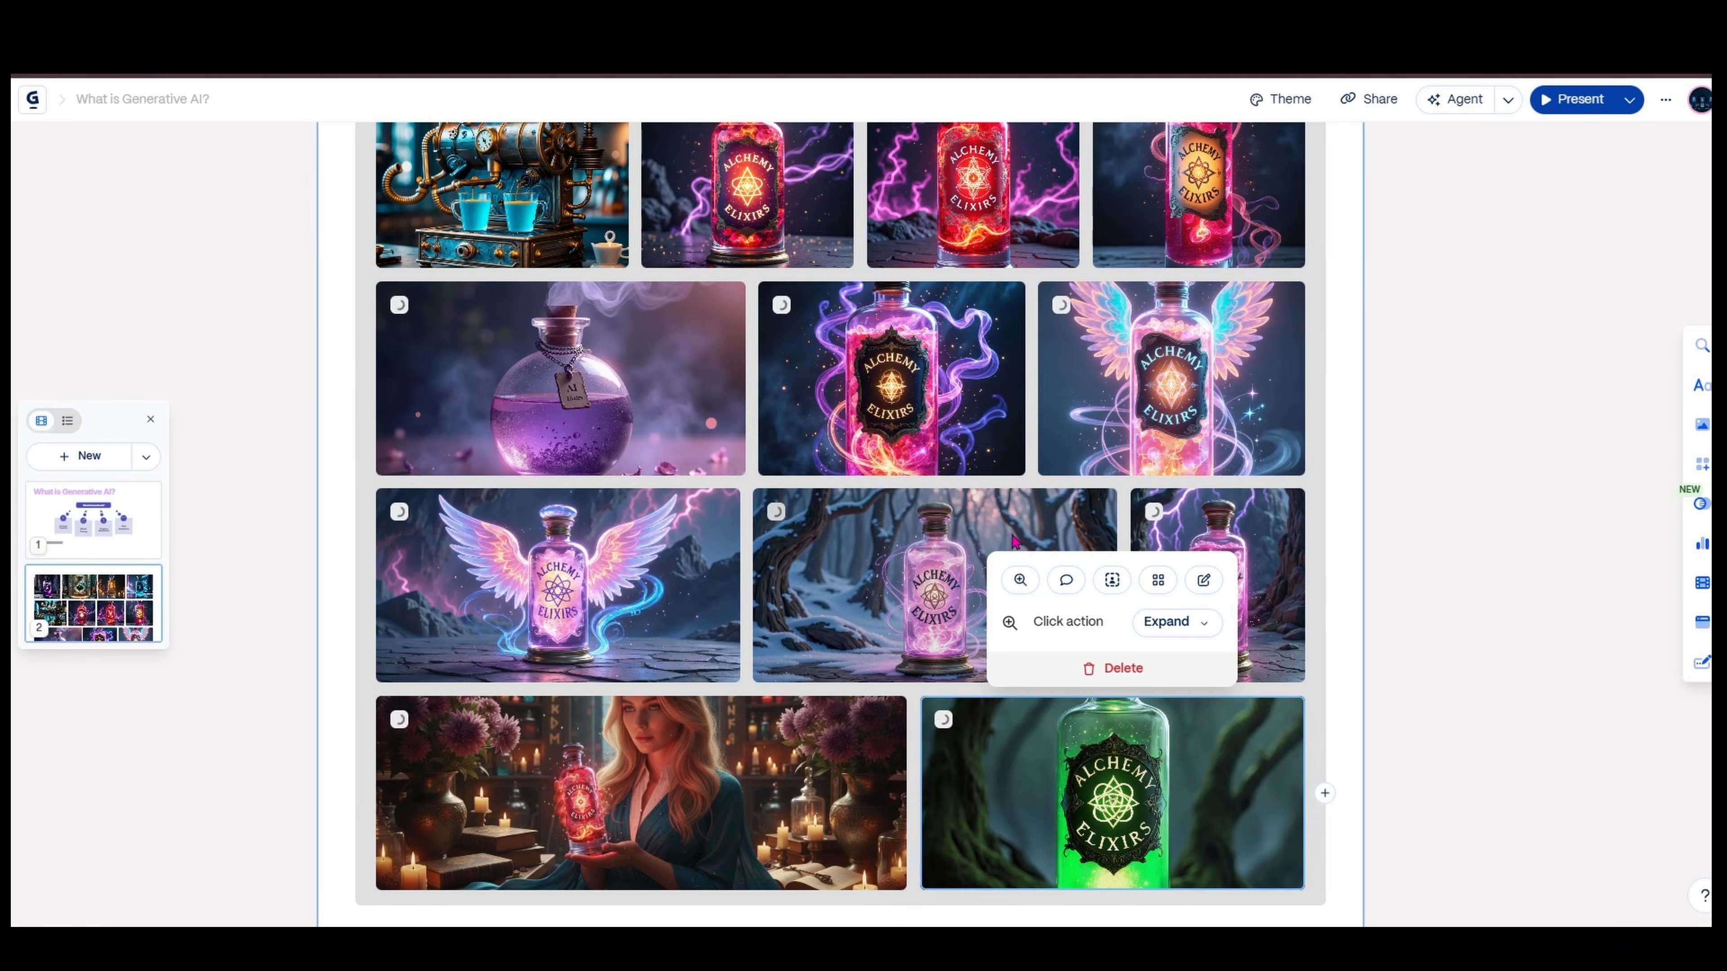
pyautogui.scroll(-2, 1015, 544)
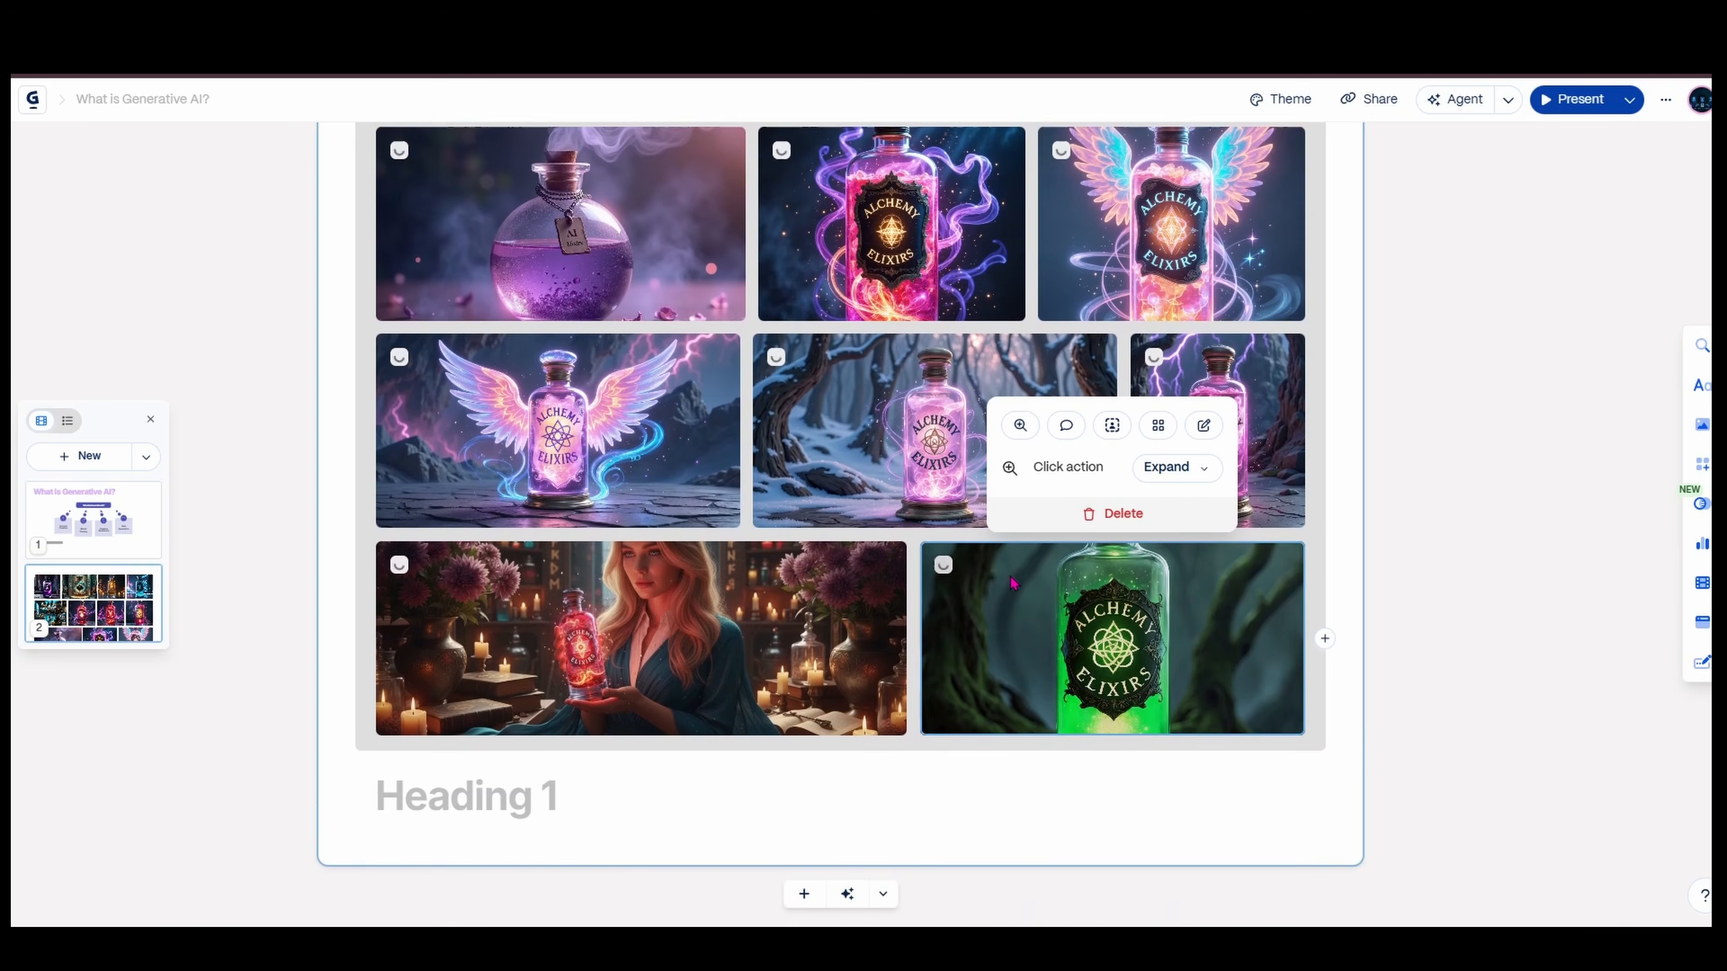
pyautogui.scroll(7, 1020, 563)
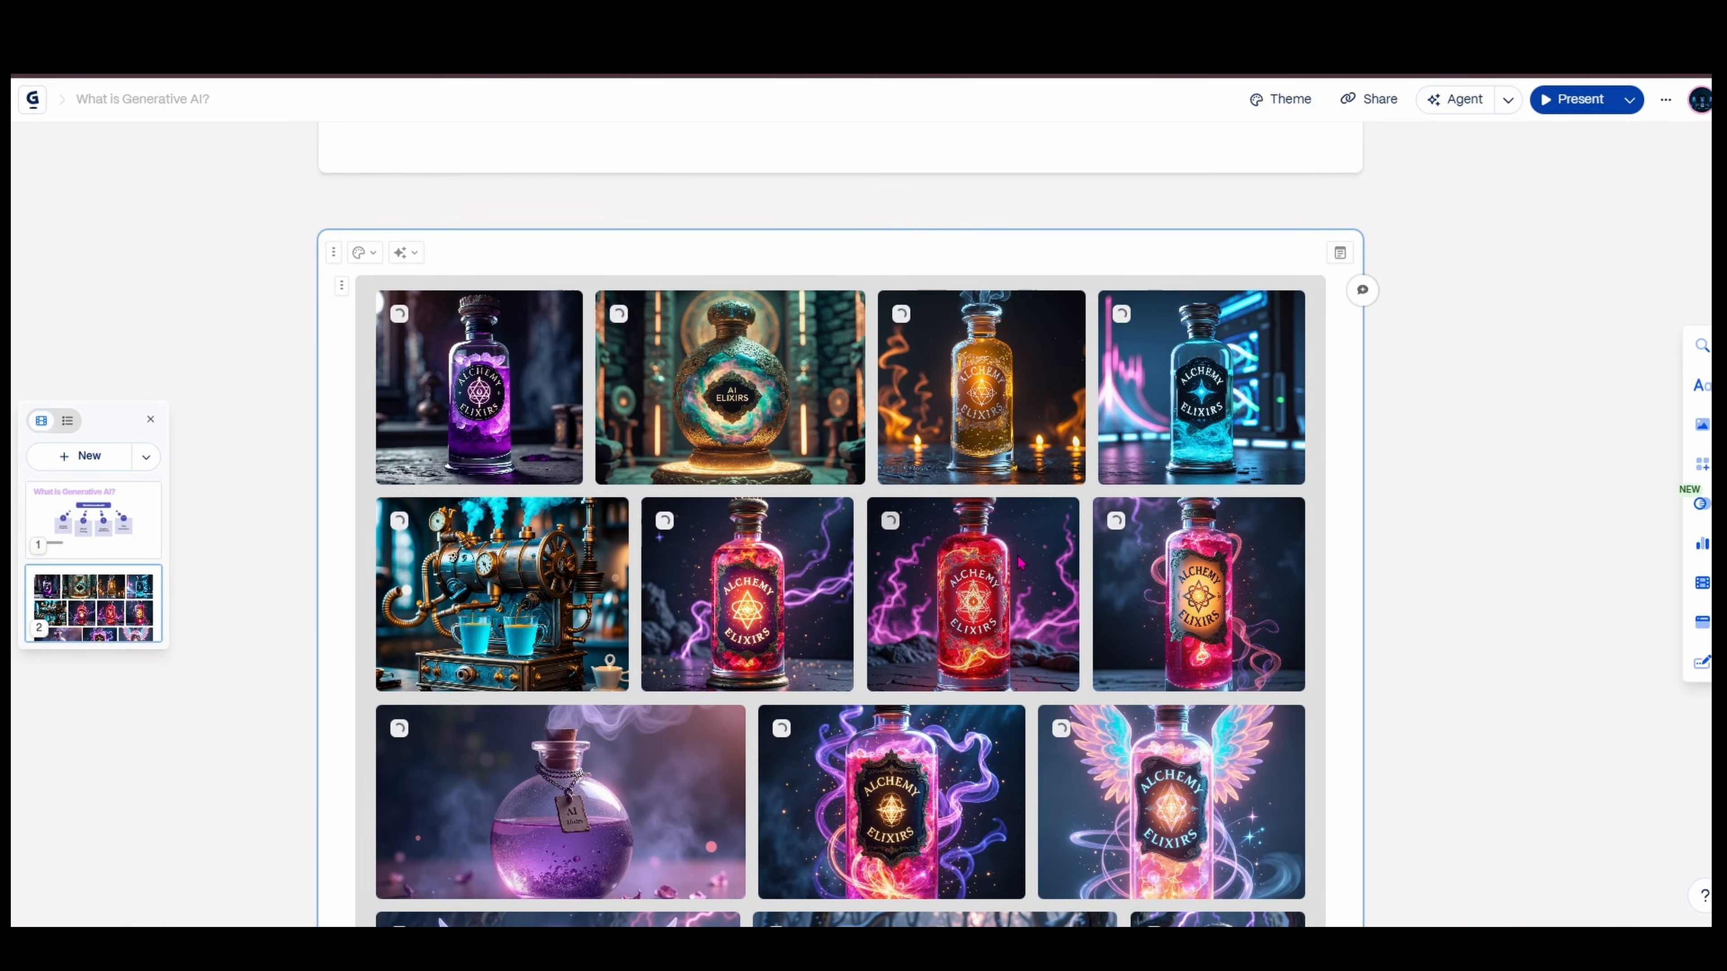
pyautogui.scroll(-3, 1020, 563)
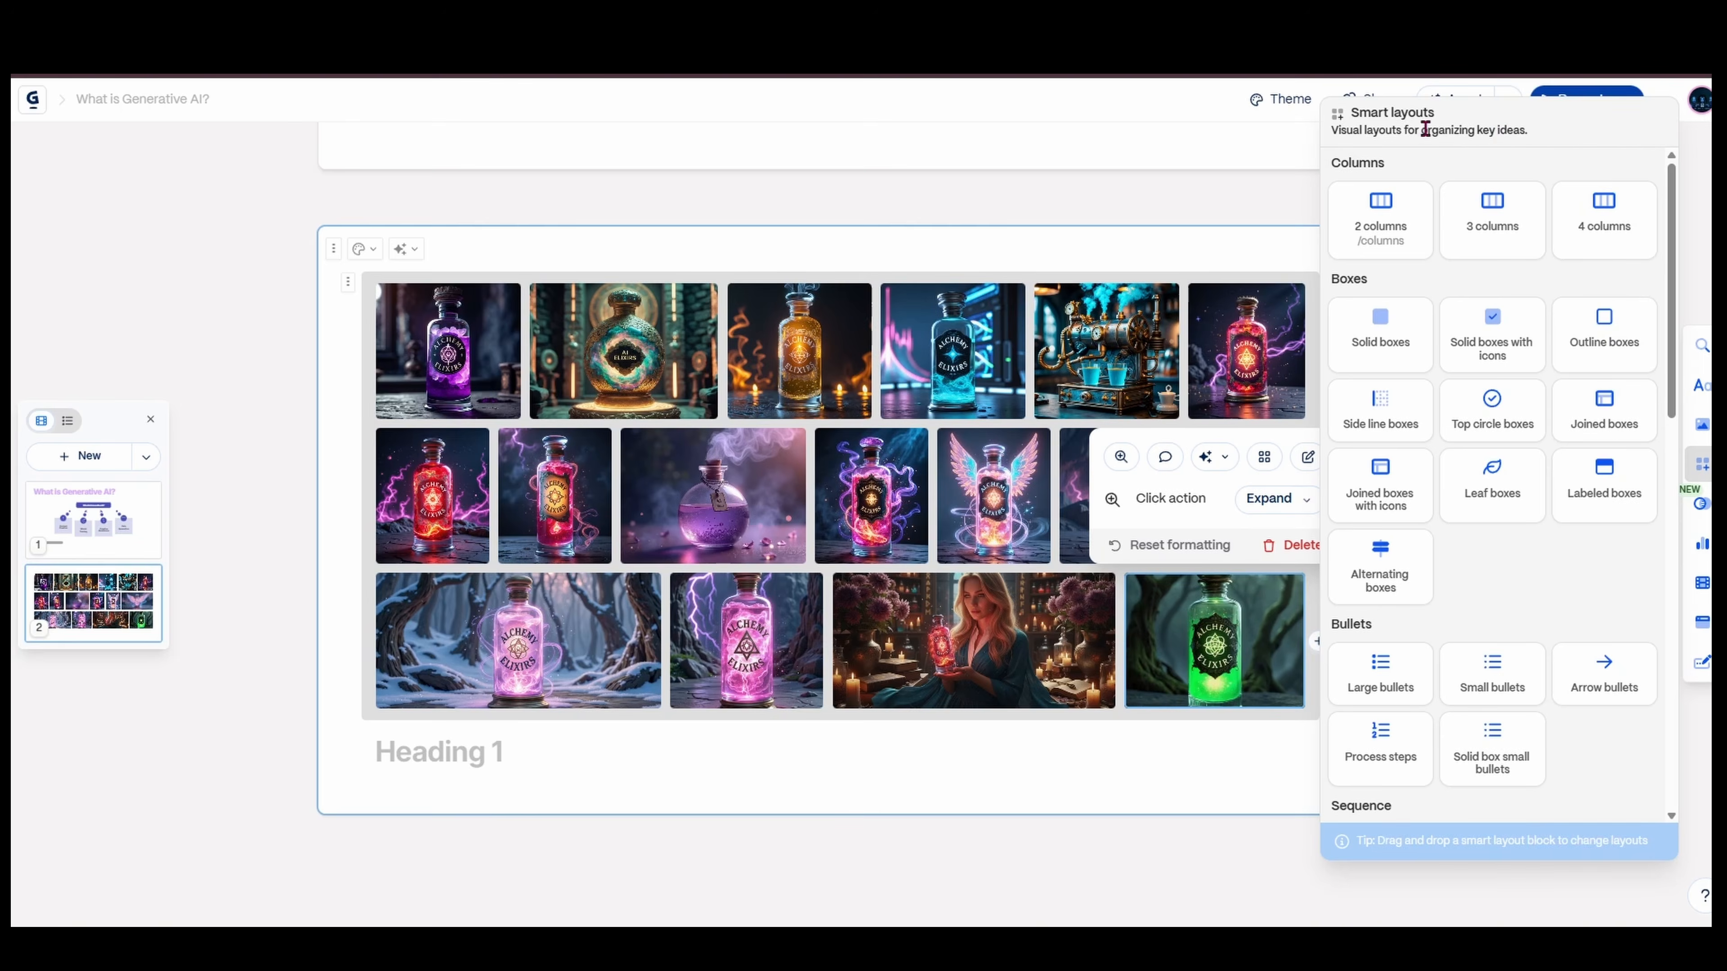
# Look through the available smart layout categories, from columns to steps, and the list of smart diagrams
pyautogui.scroll(-3, 1492, 381)
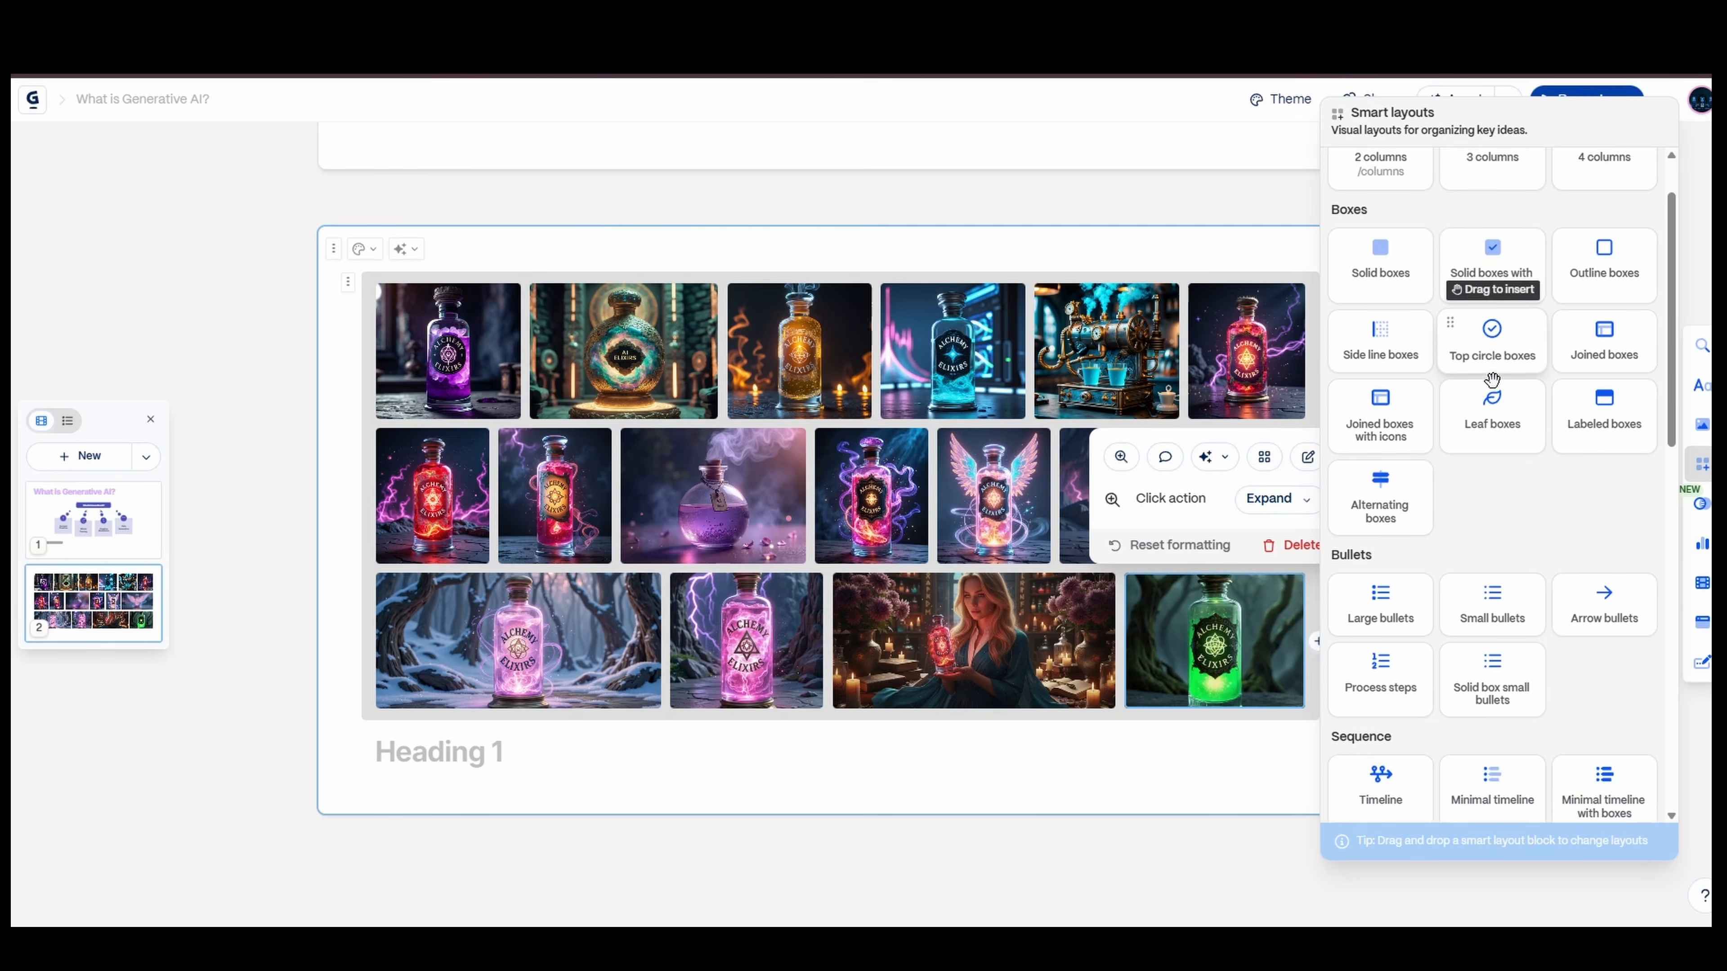
pyautogui.scroll(-6, 1492, 411)
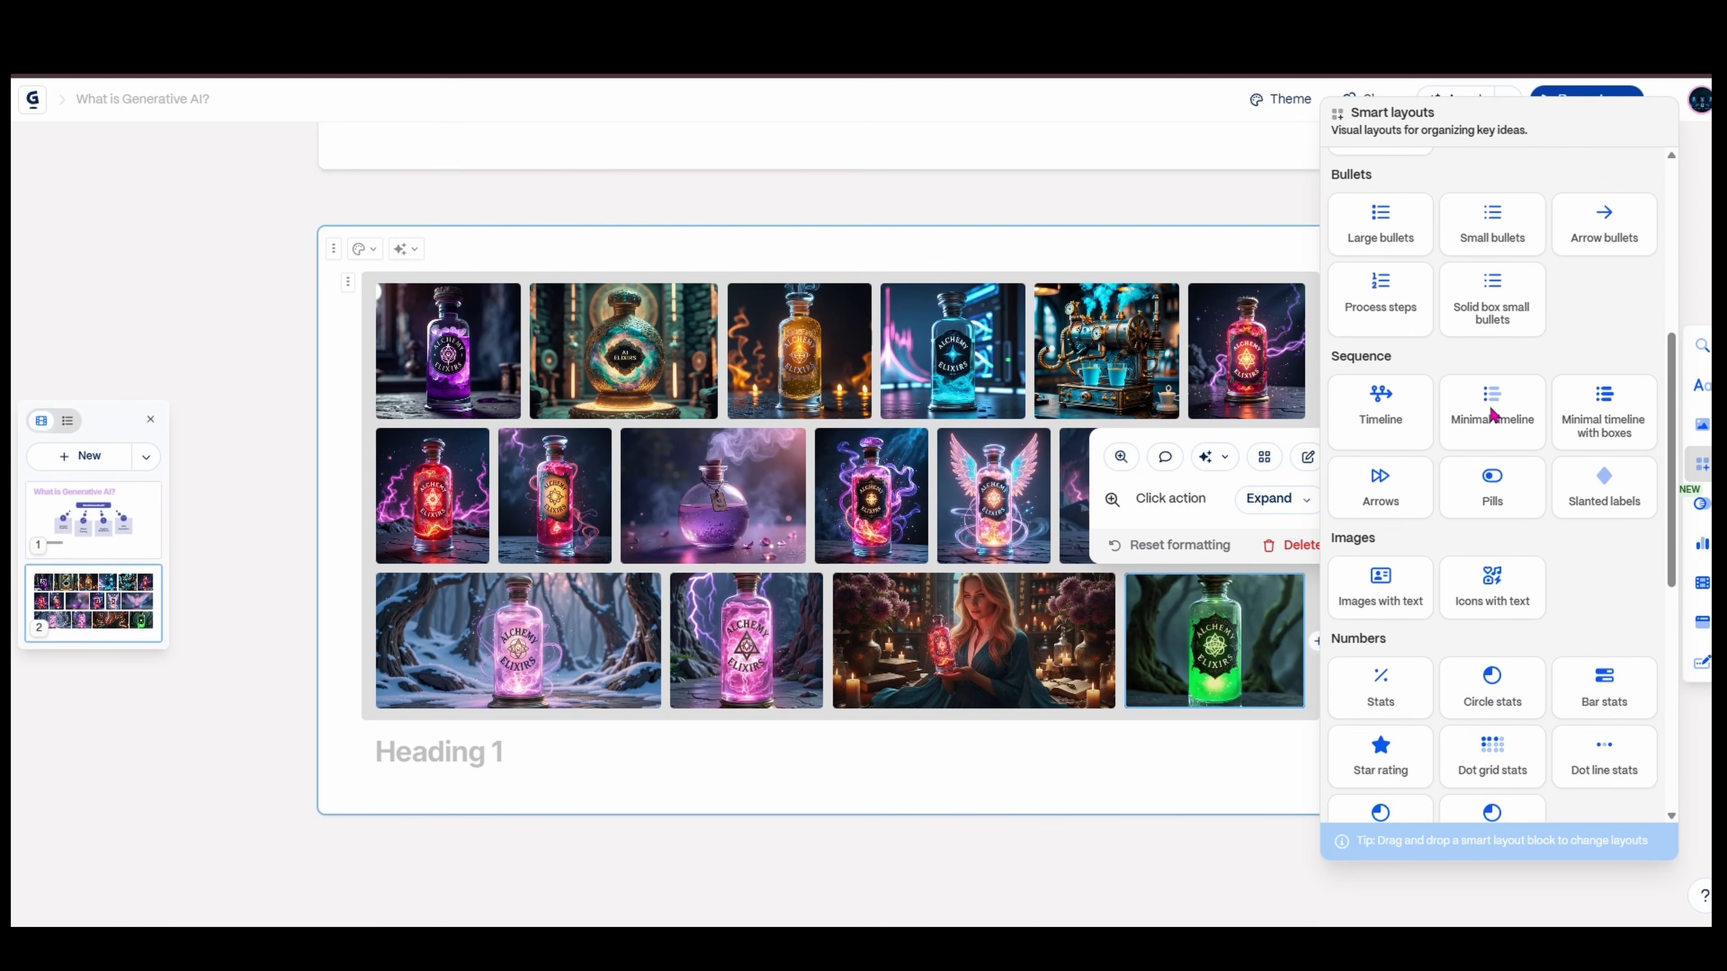
pyautogui.scroll(-5, 1536, 476)
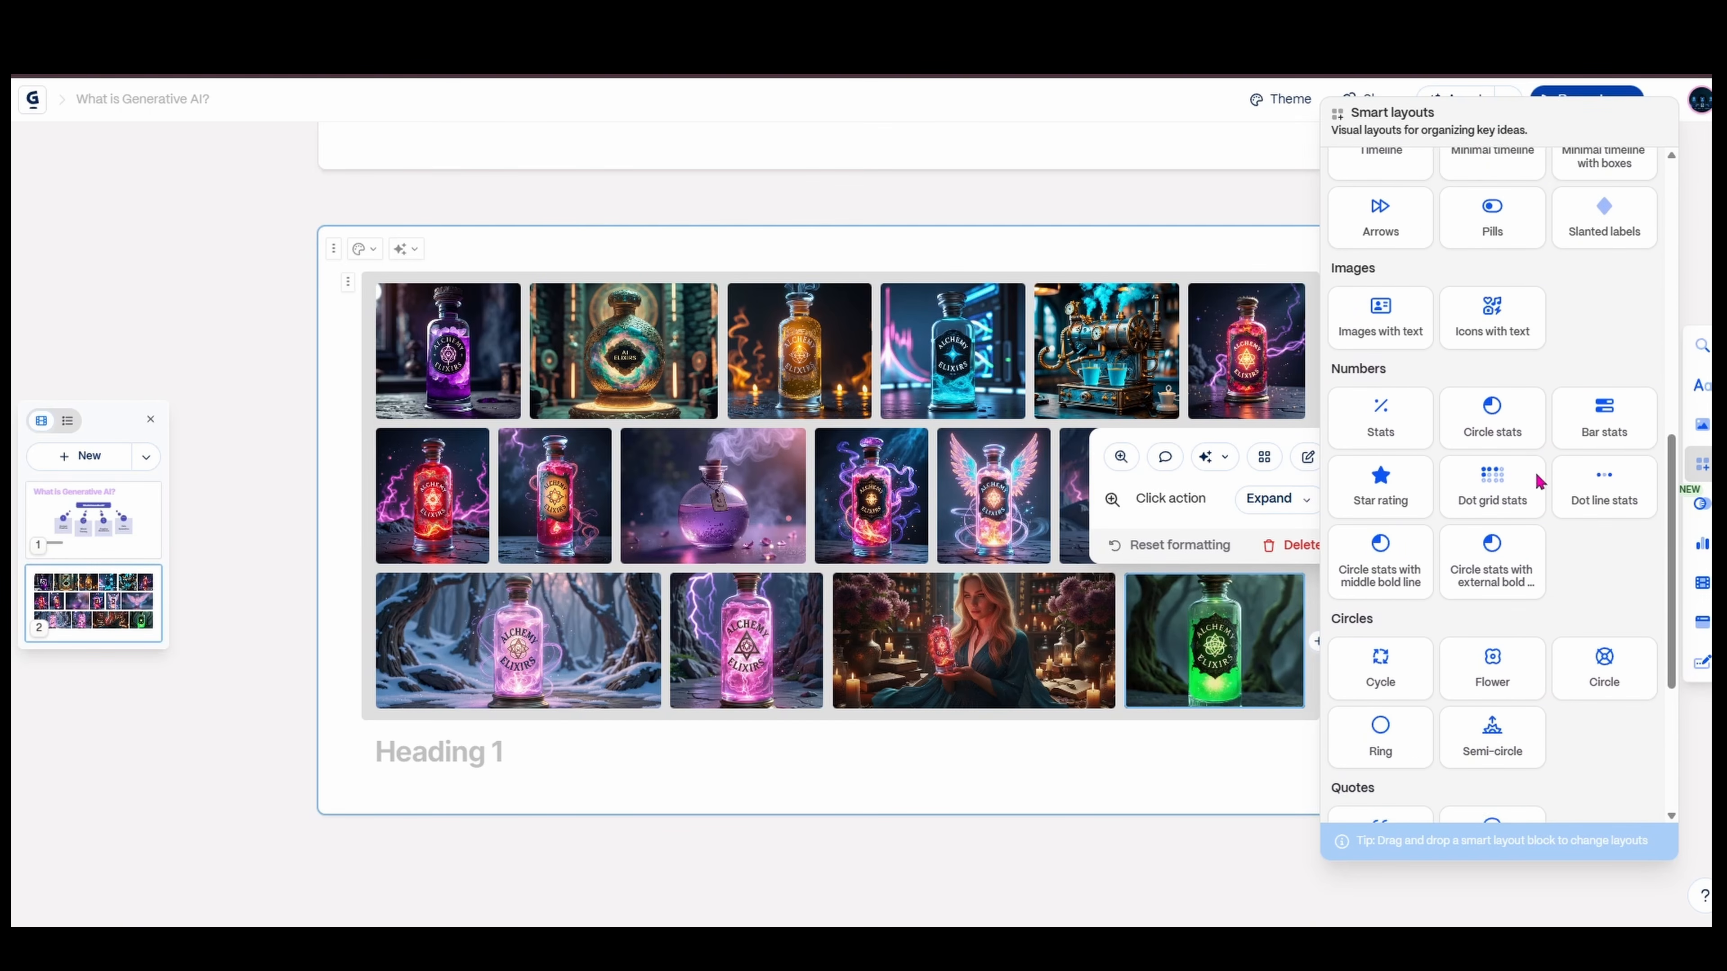
pyautogui.scroll(-1, 1540, 481)
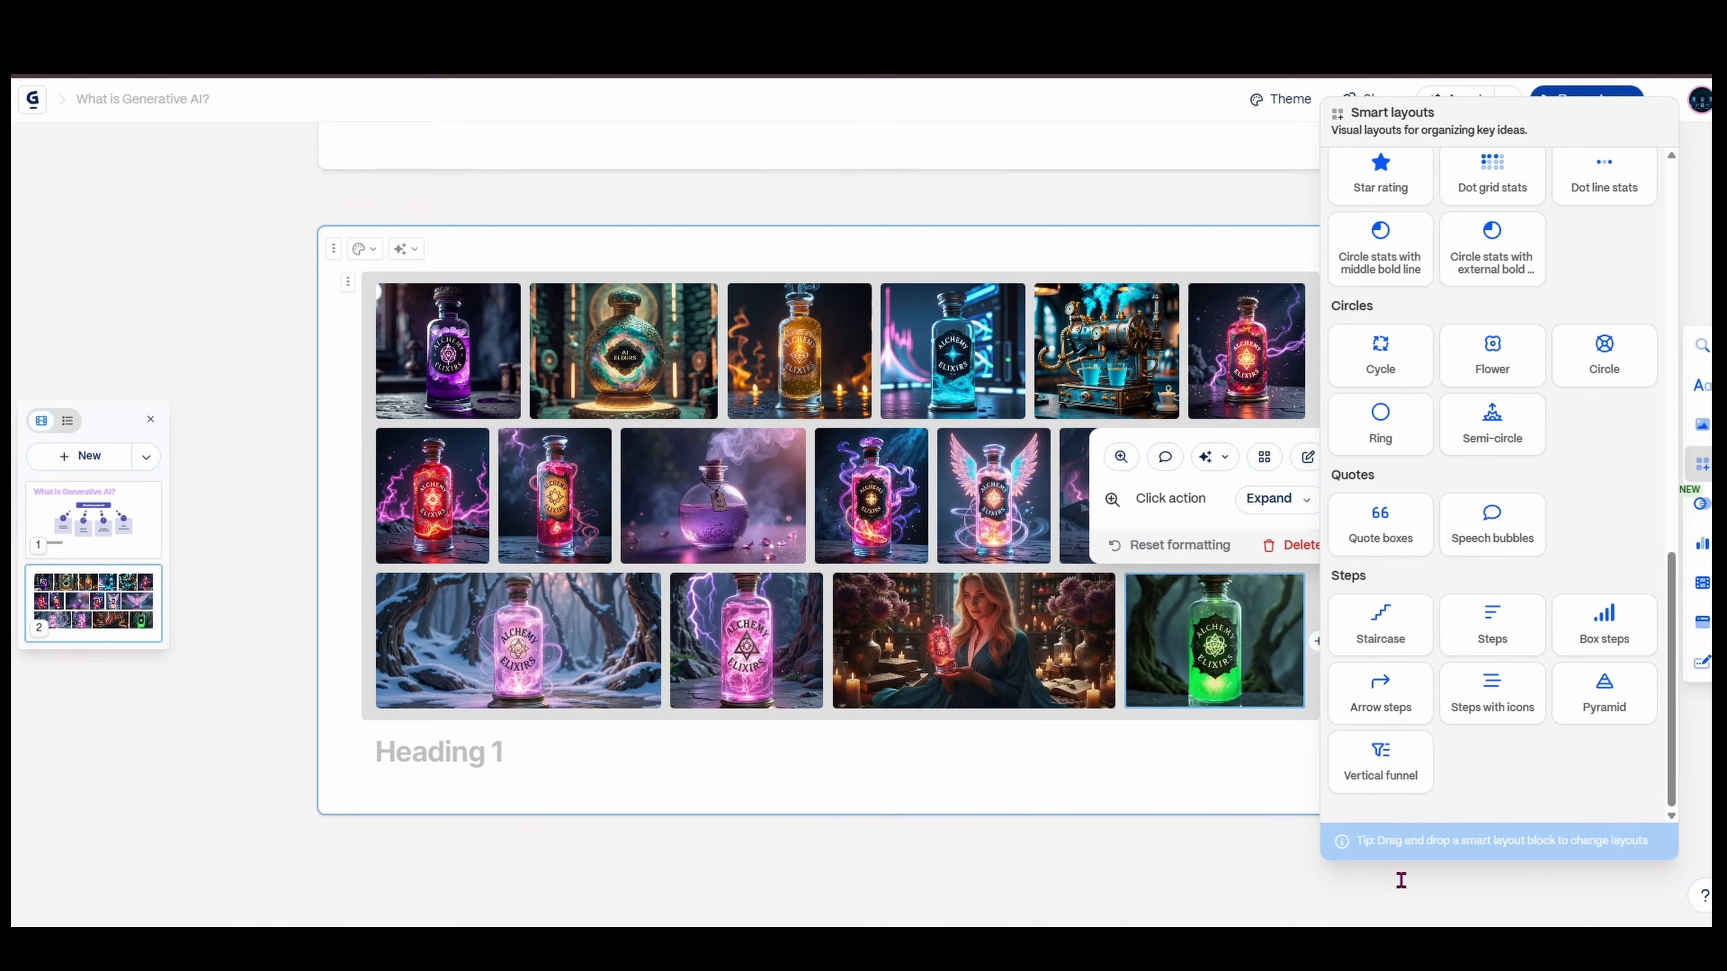
pyautogui.click(1200, 895)
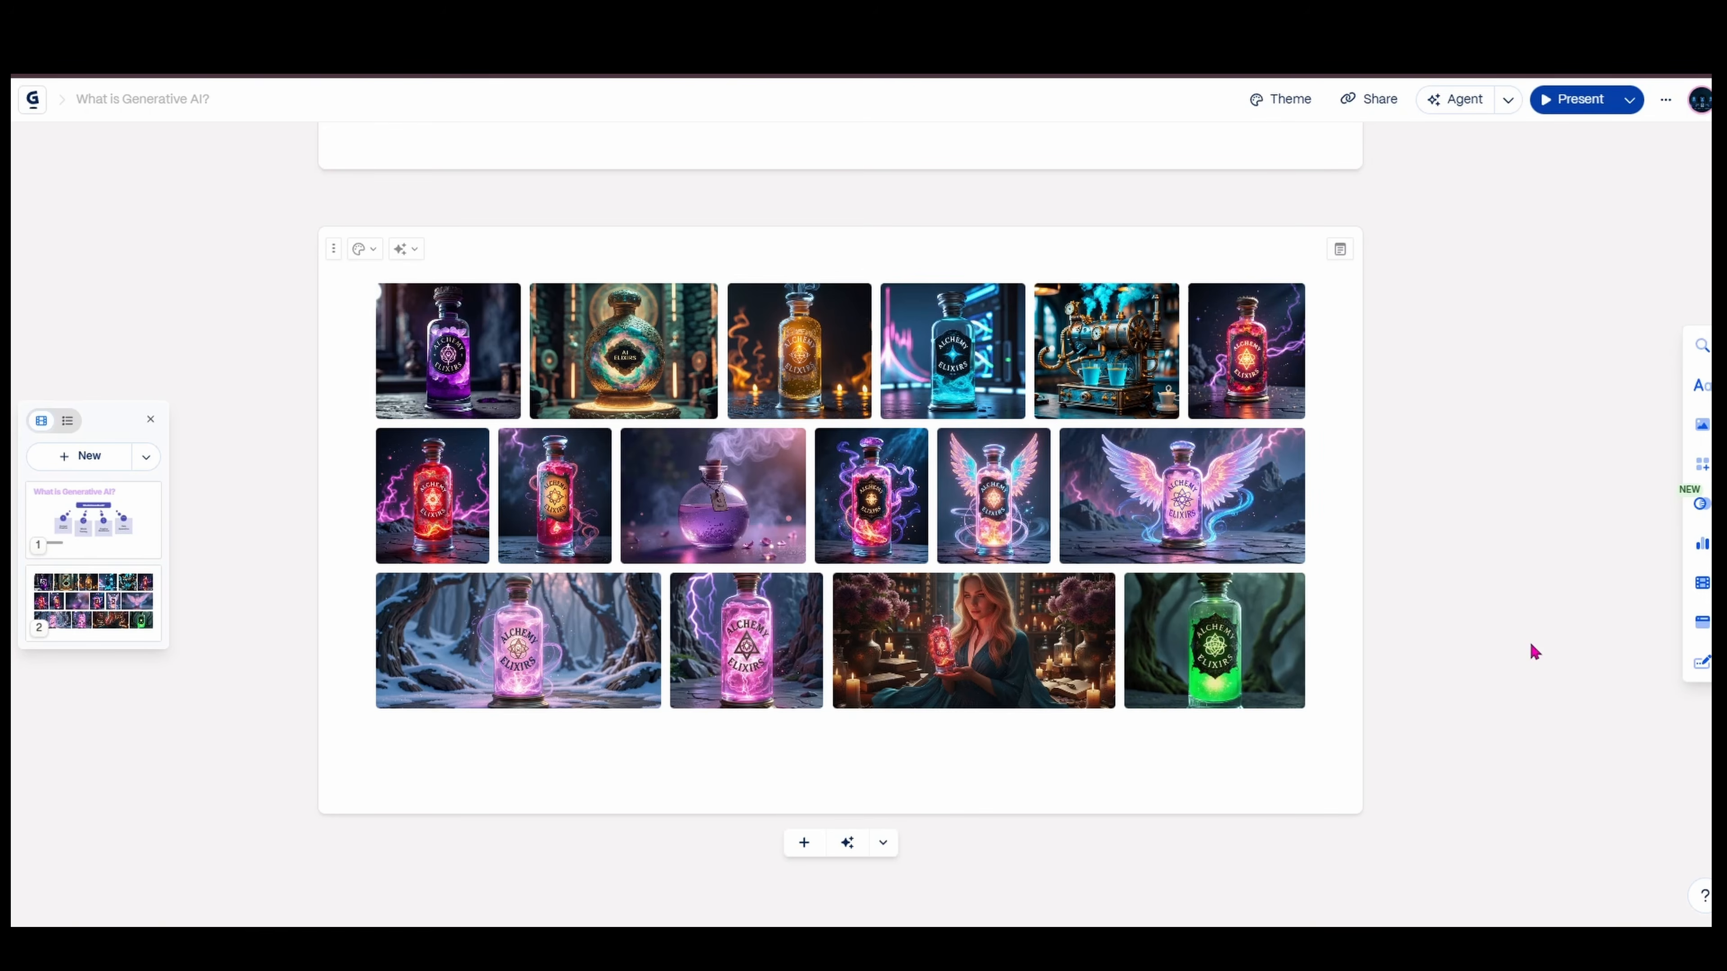
pyautogui.click(1086, 806)
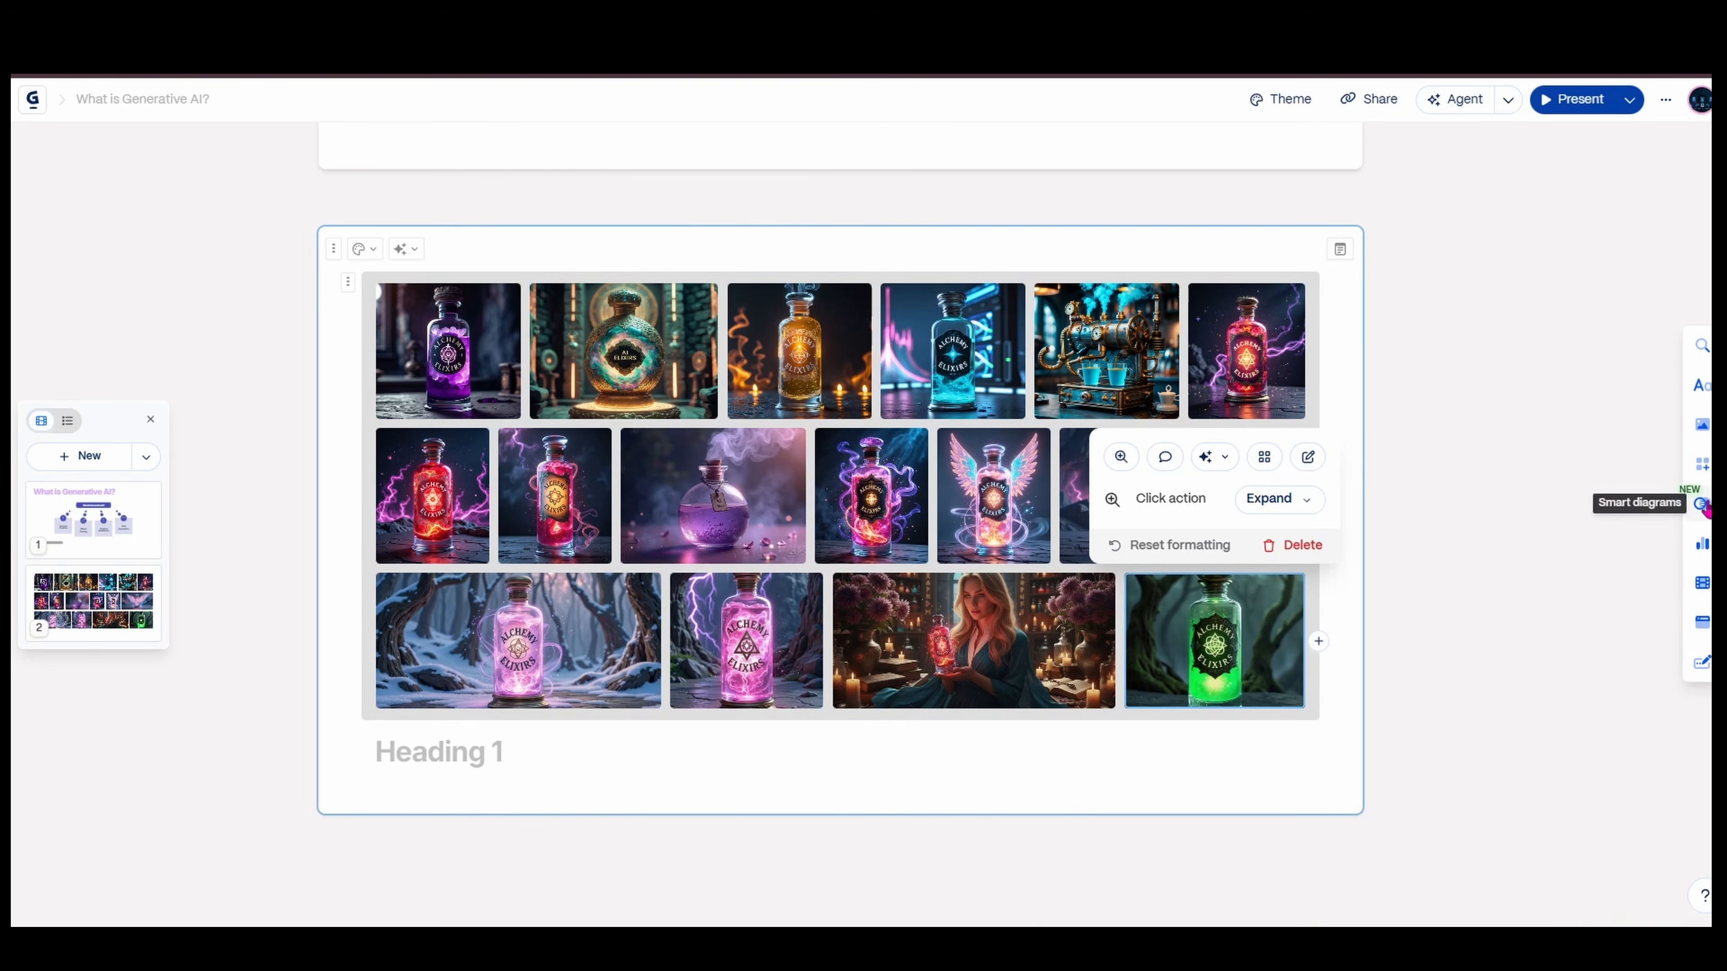
pyautogui.moveTo(1702, 507)
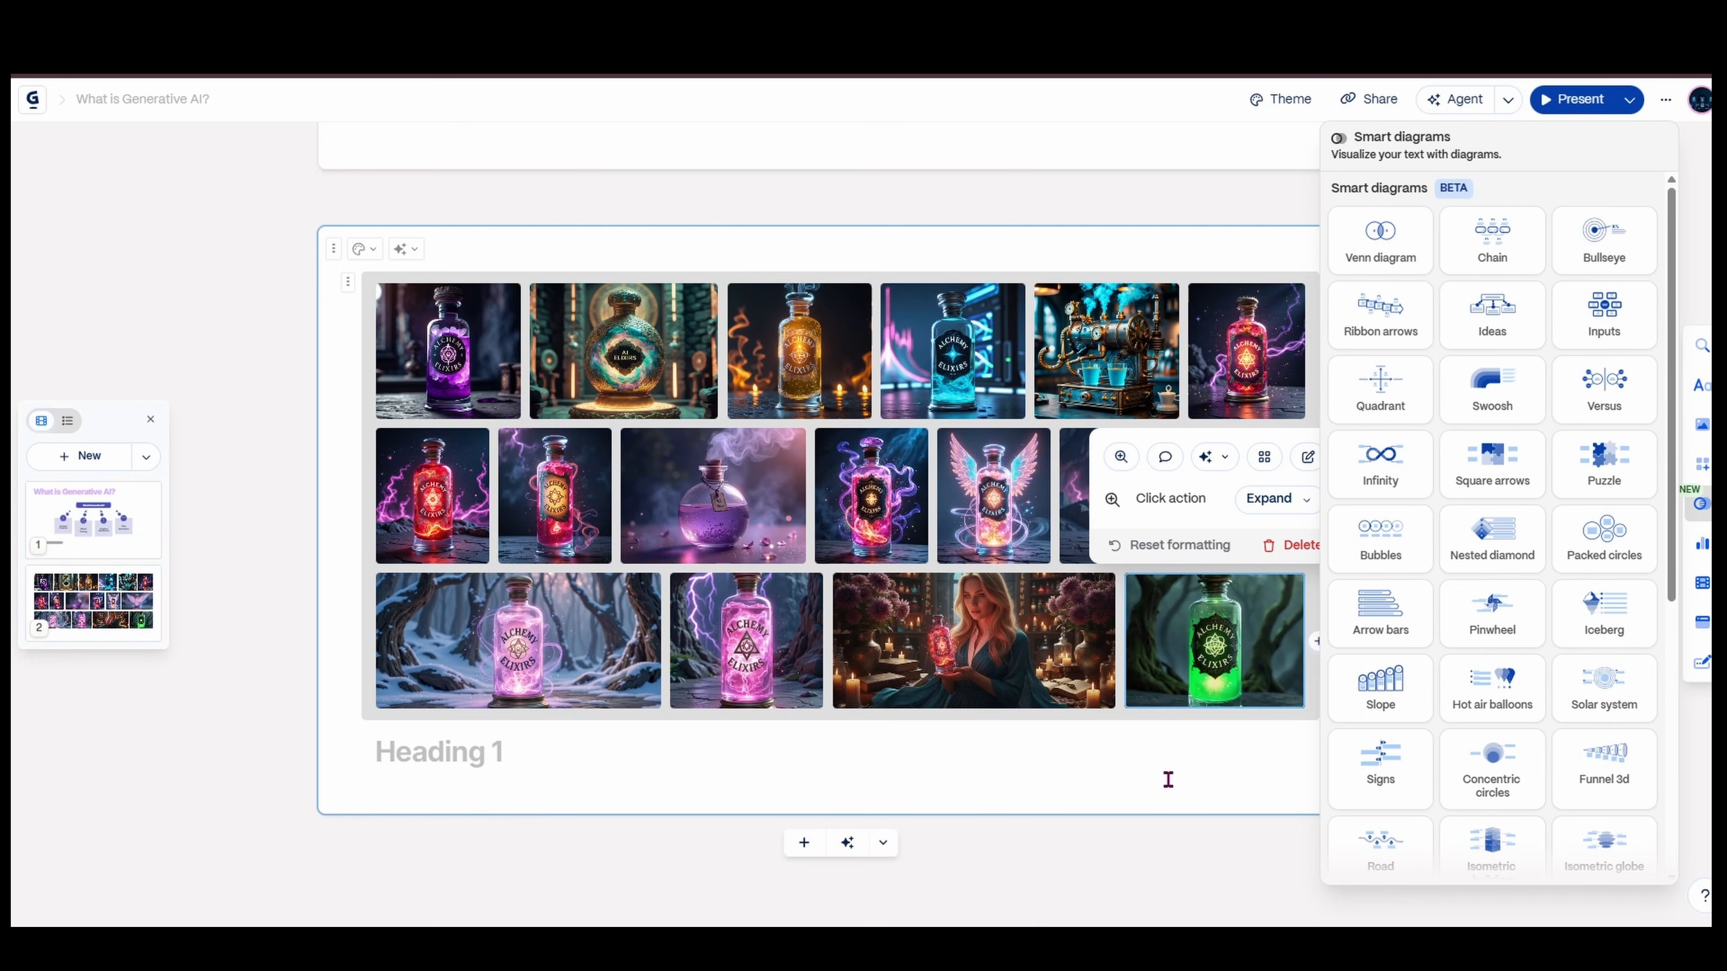
pyautogui.click(1040, 865)
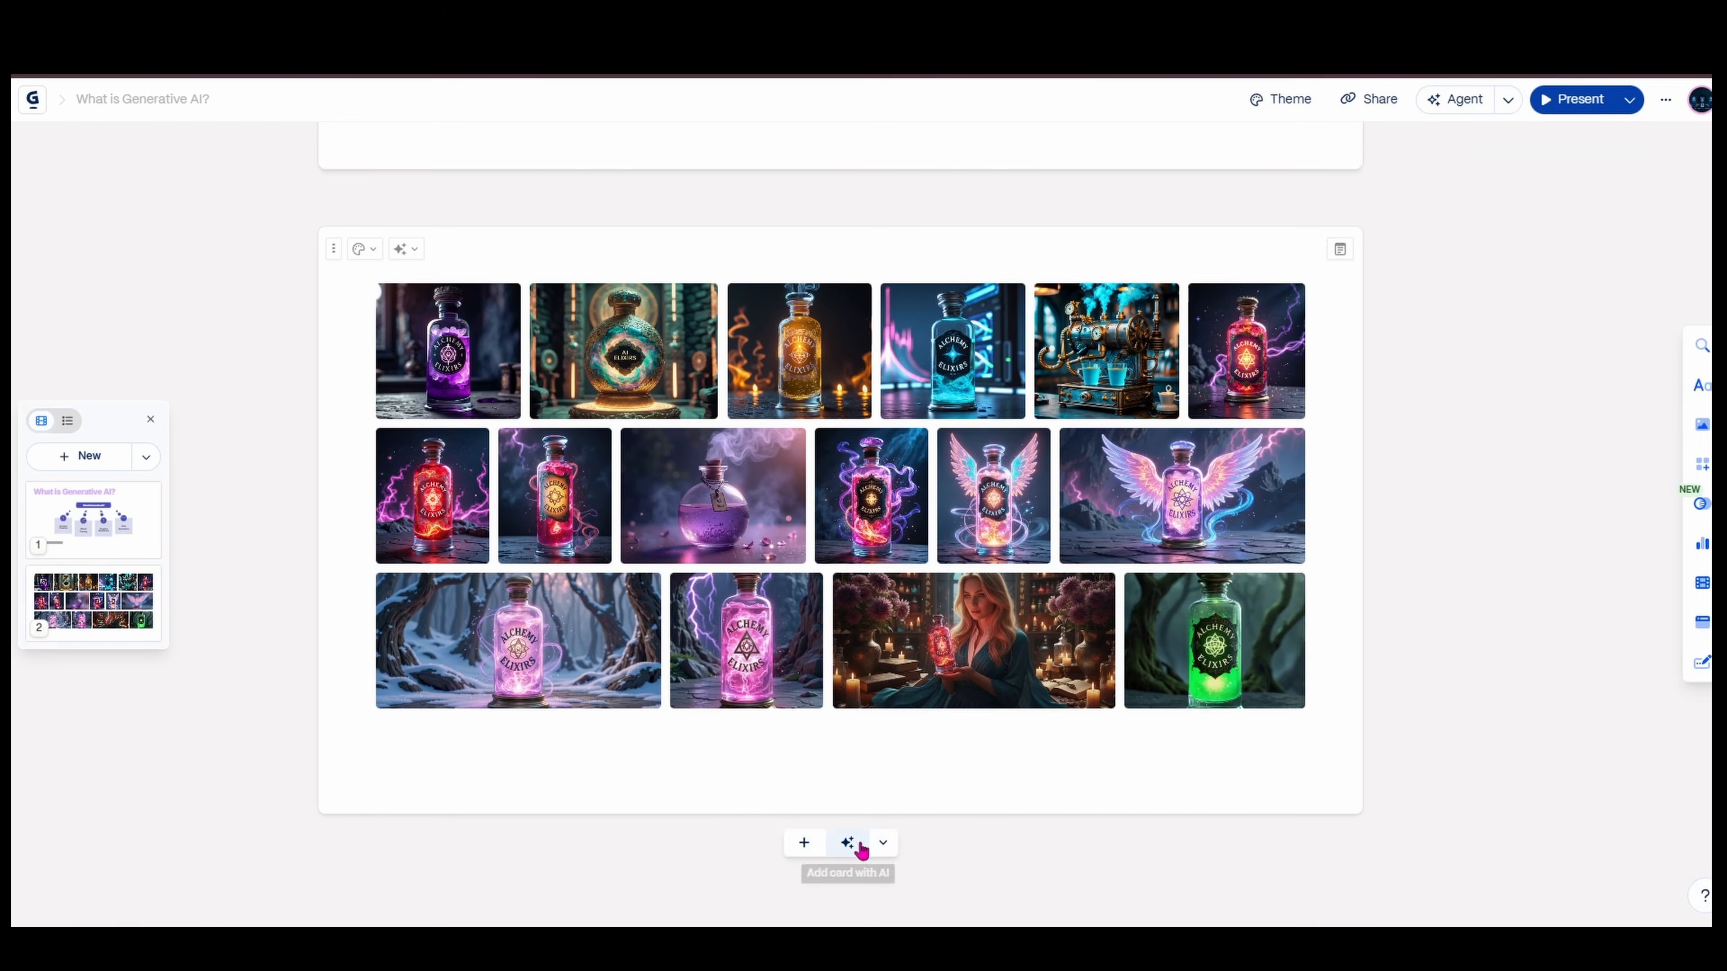
# Add a third blank card below the image gallery and insert a Puzzle smart diagram on it
pyautogui.click(802, 843)
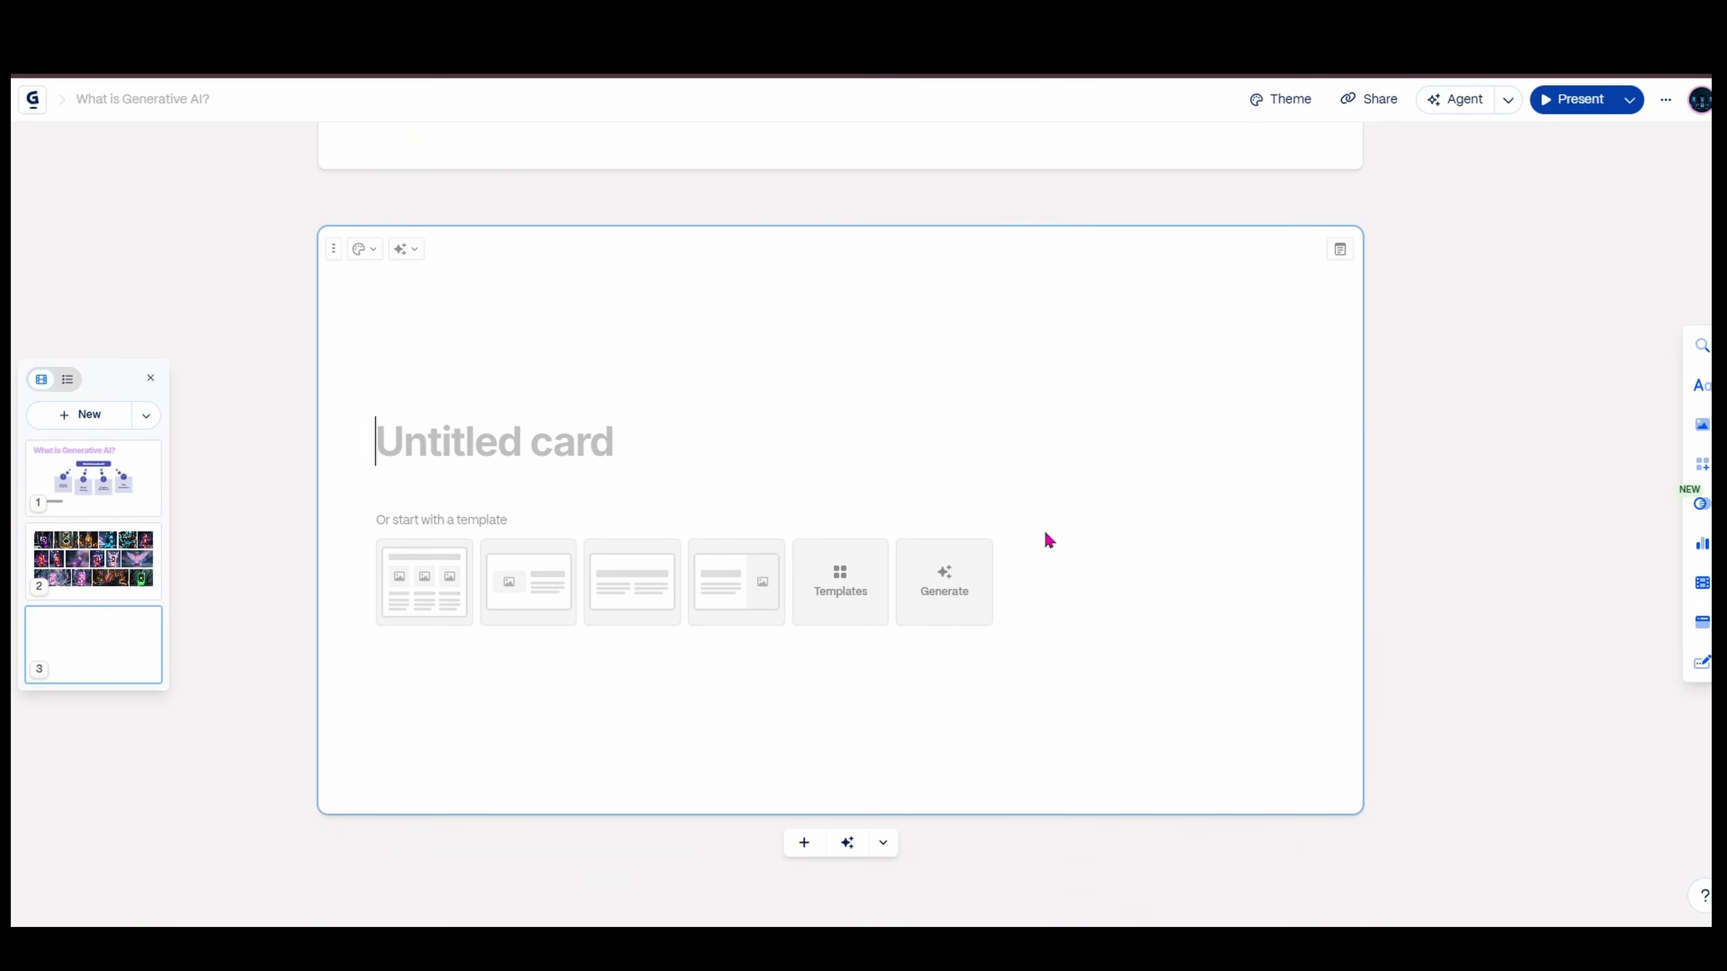
pyautogui.click(1701, 503)
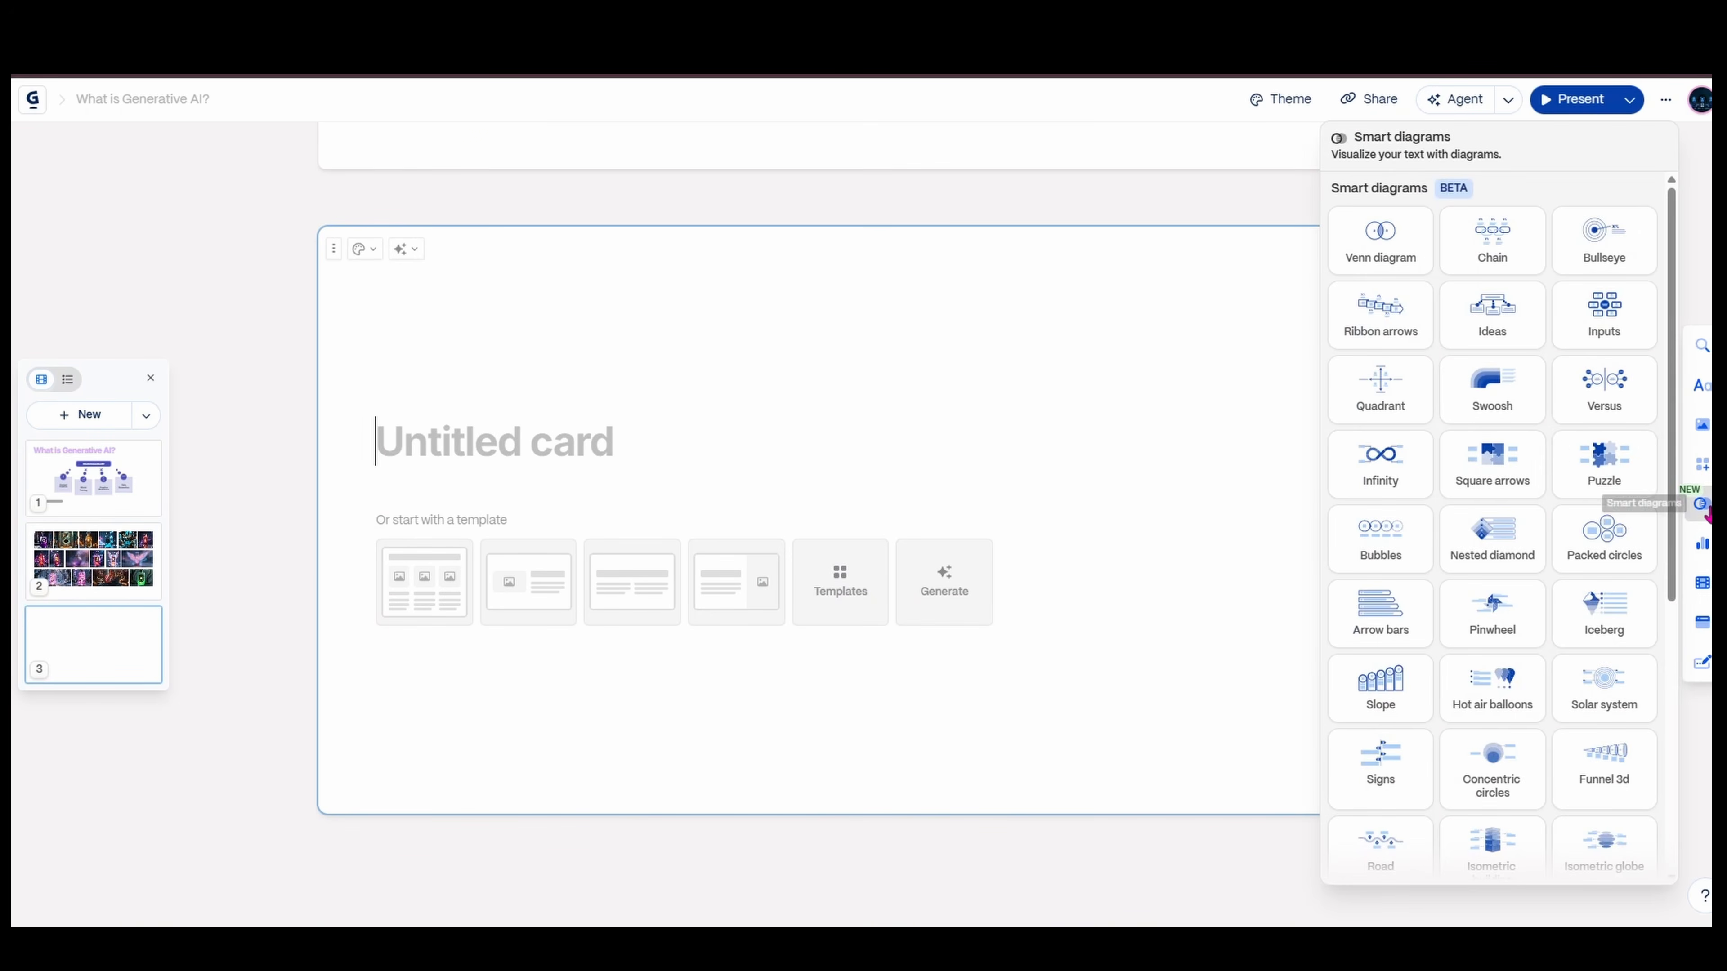
pyautogui.click(1606, 477)
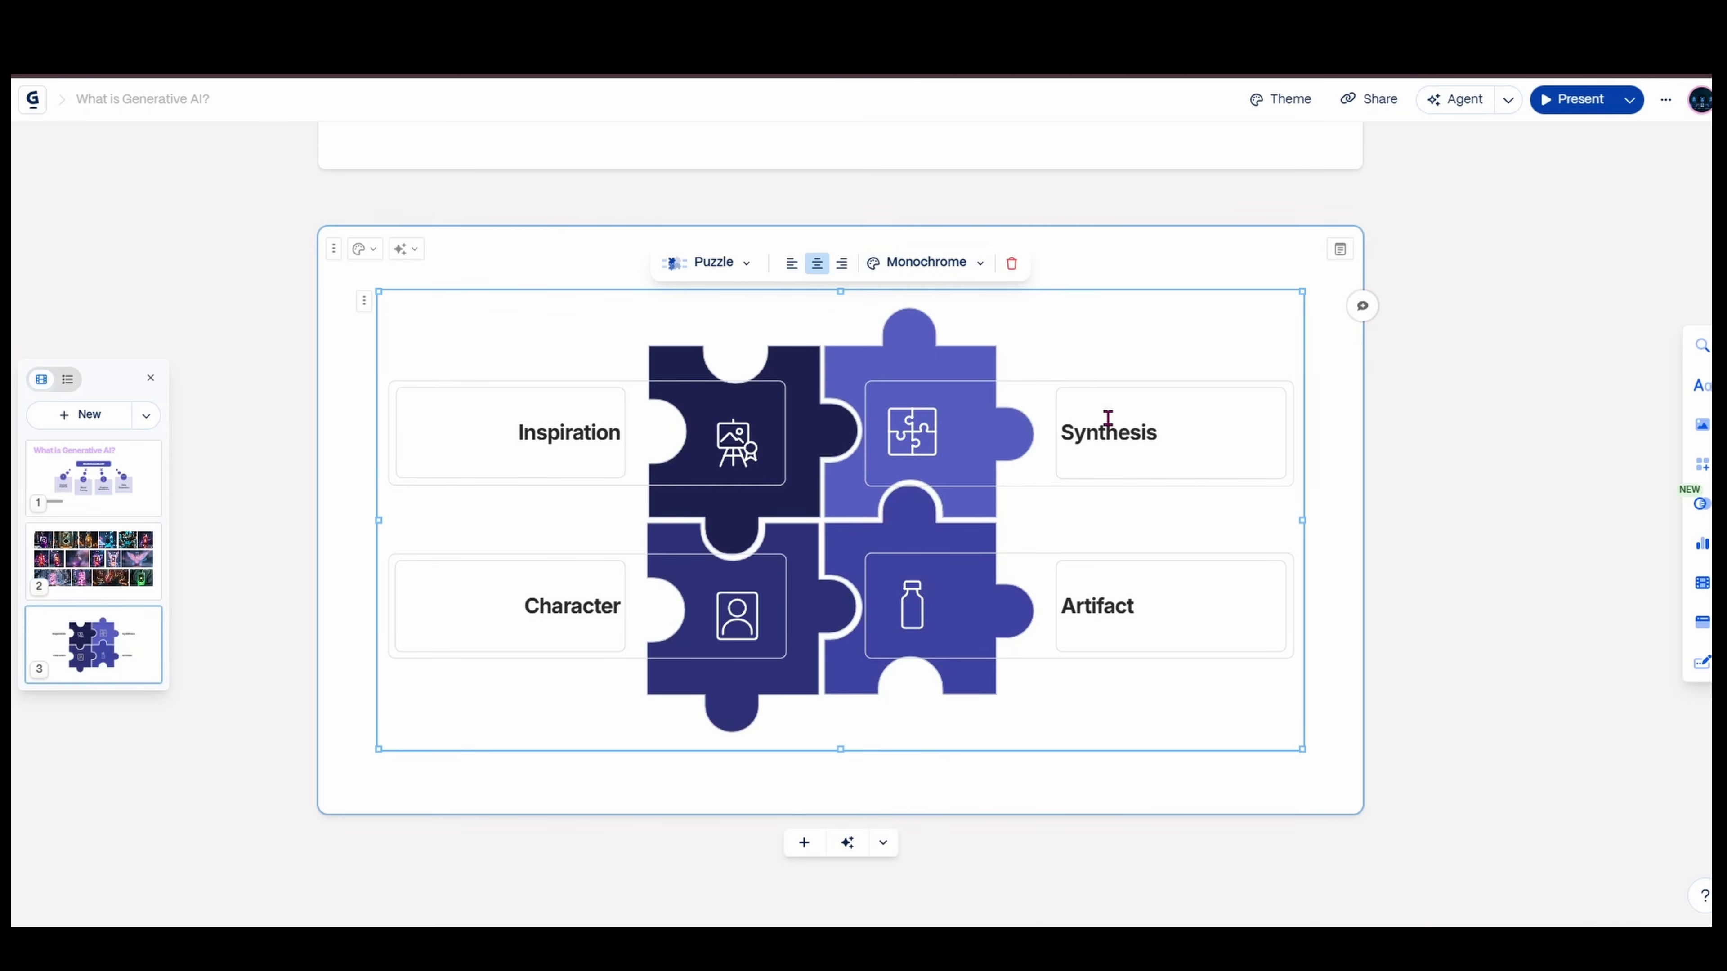
# Try the red and blue colour palettes on the puzzle diagram, and return it to the purple Monochrome palette
pyautogui.click(930, 264)
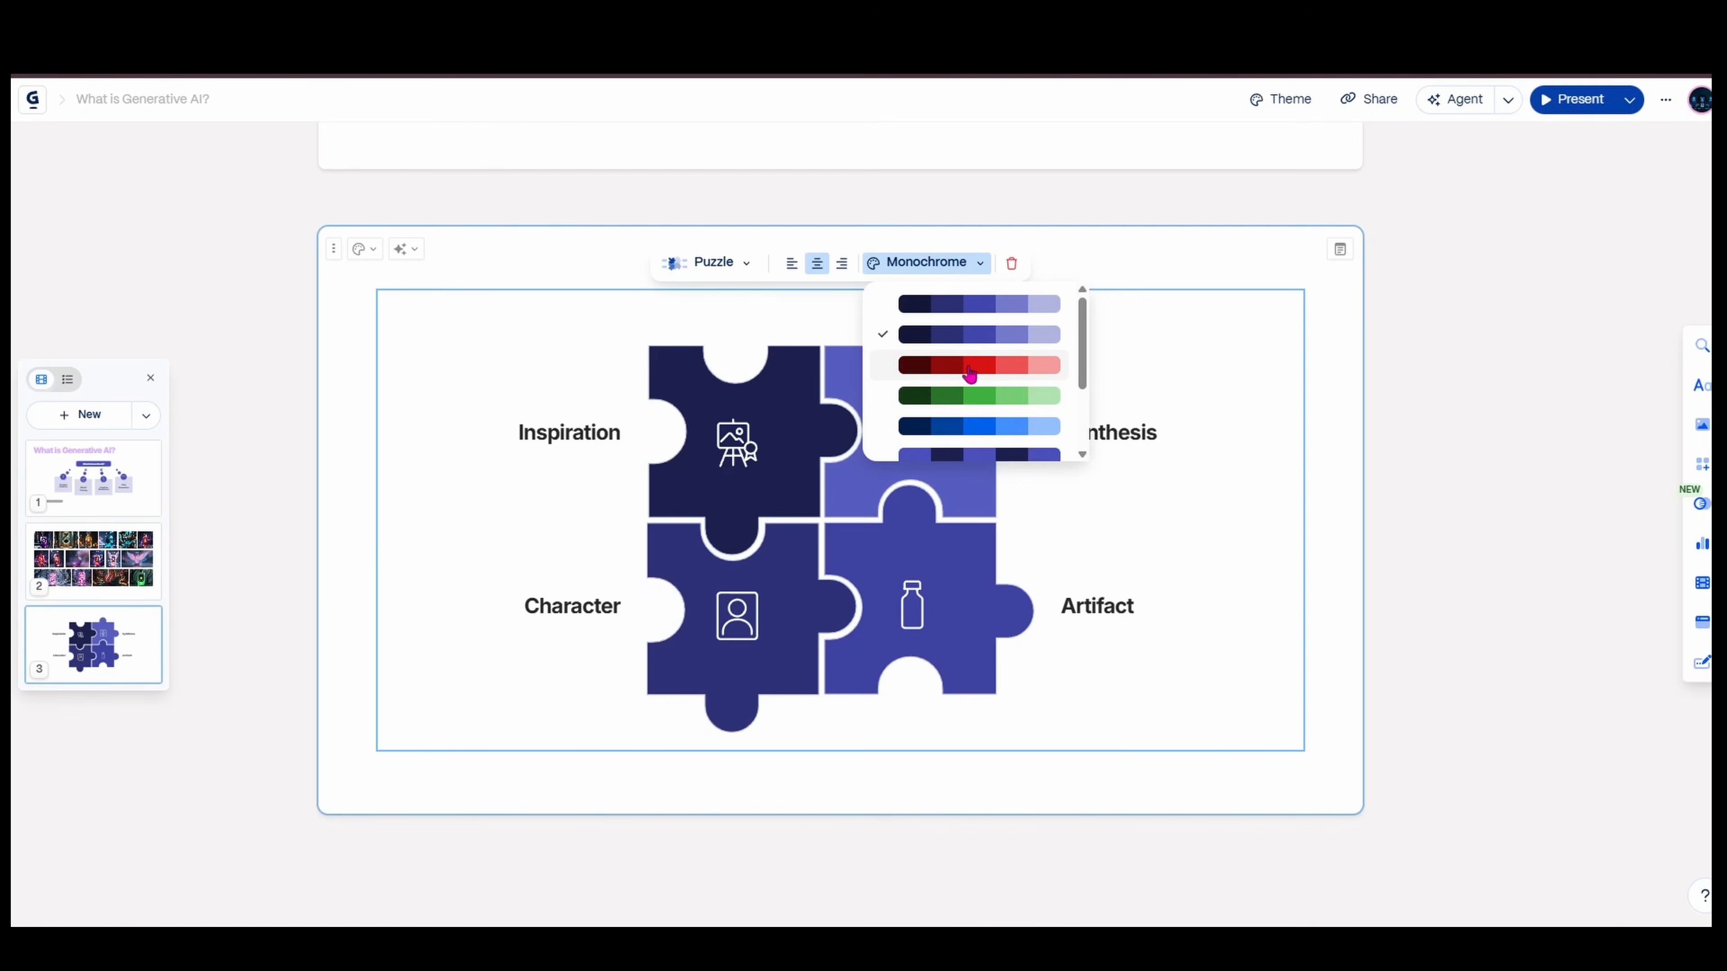
pyautogui.click(969, 373)
pyautogui.click(963, 264)
pyautogui.click(978, 427)
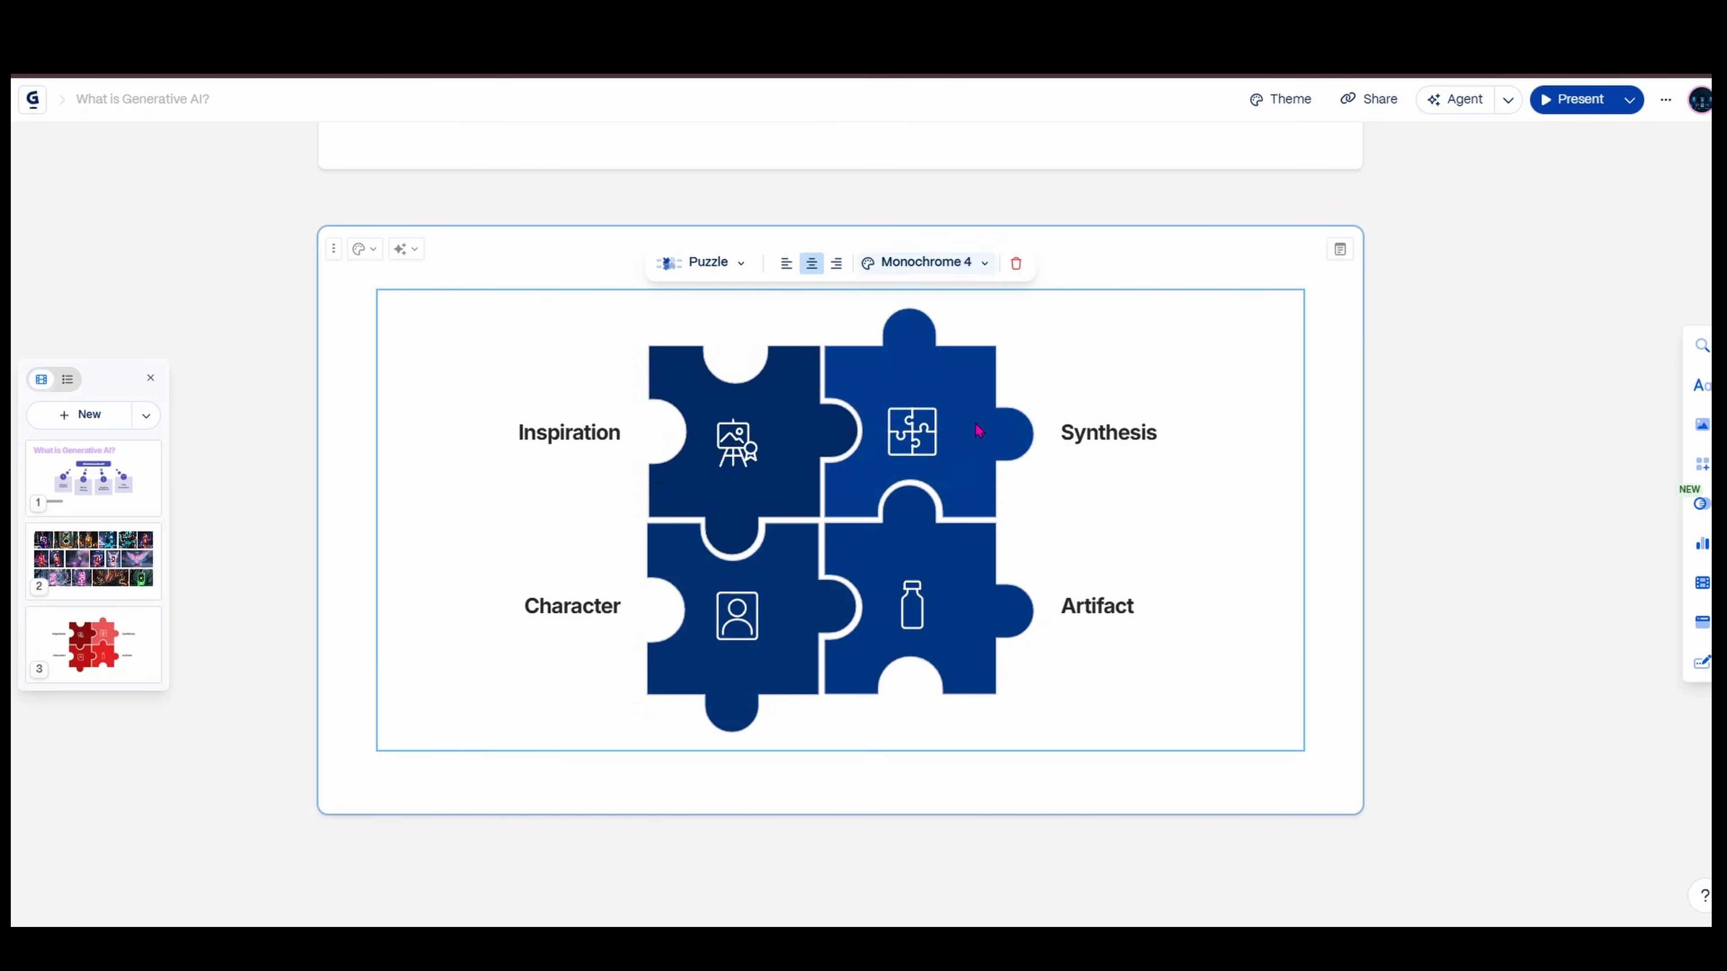
pyautogui.click(952, 264)
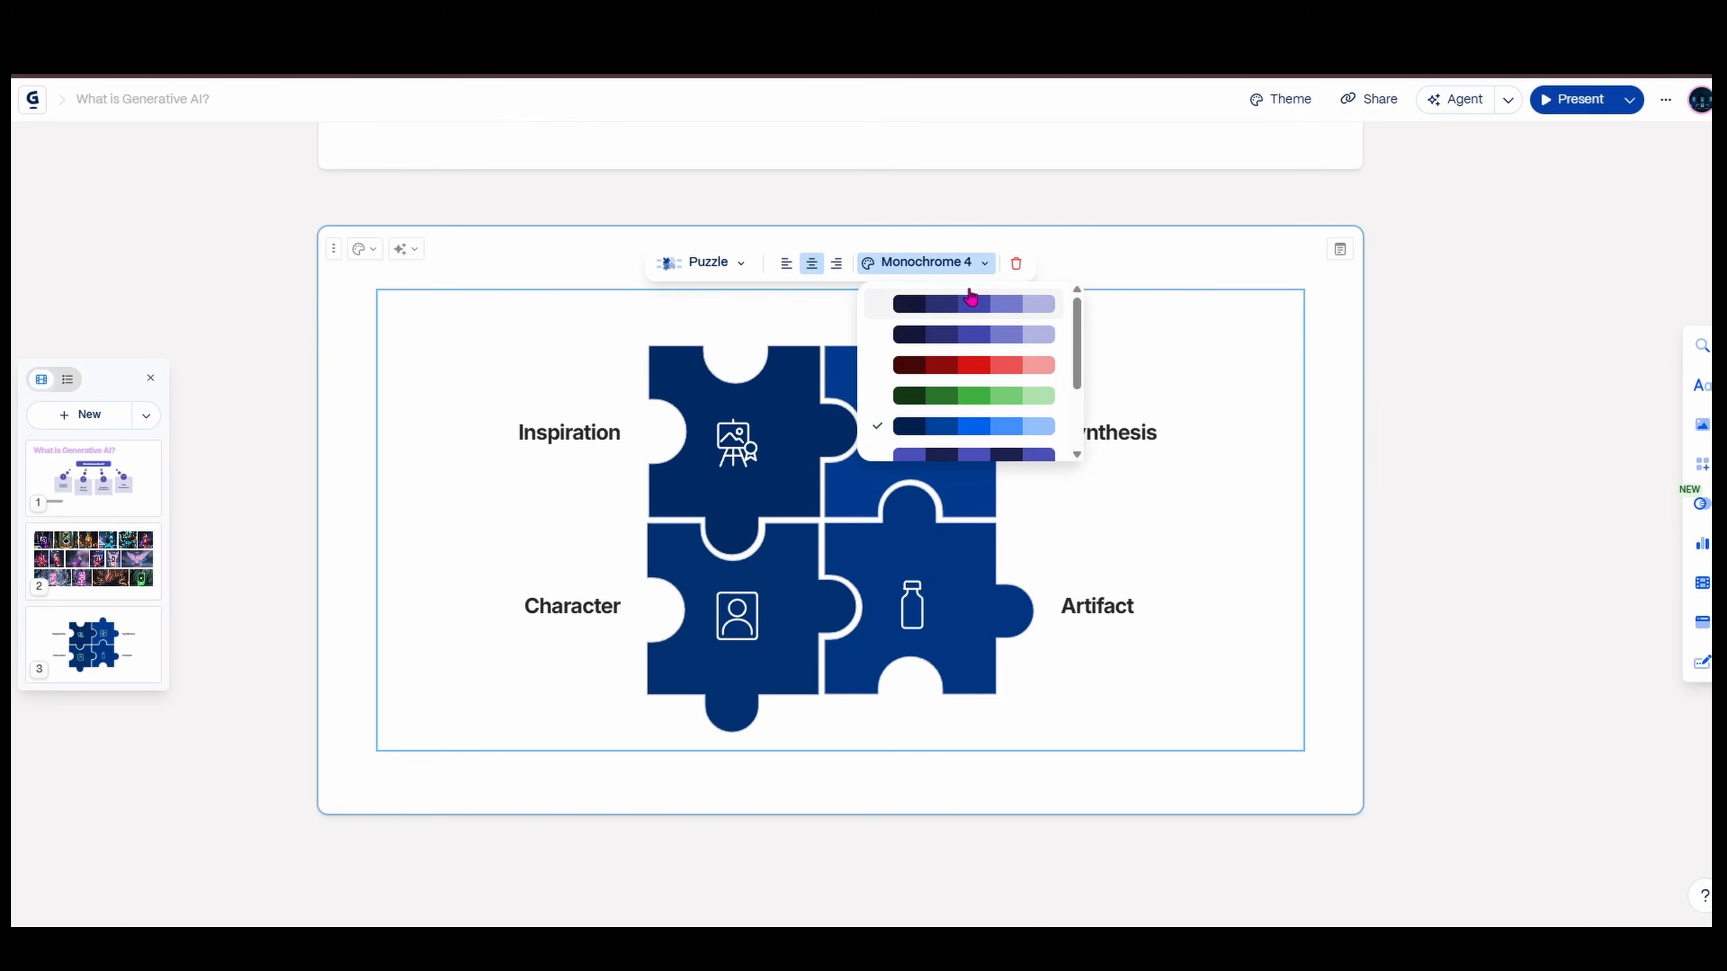
pyautogui.click(972, 304)
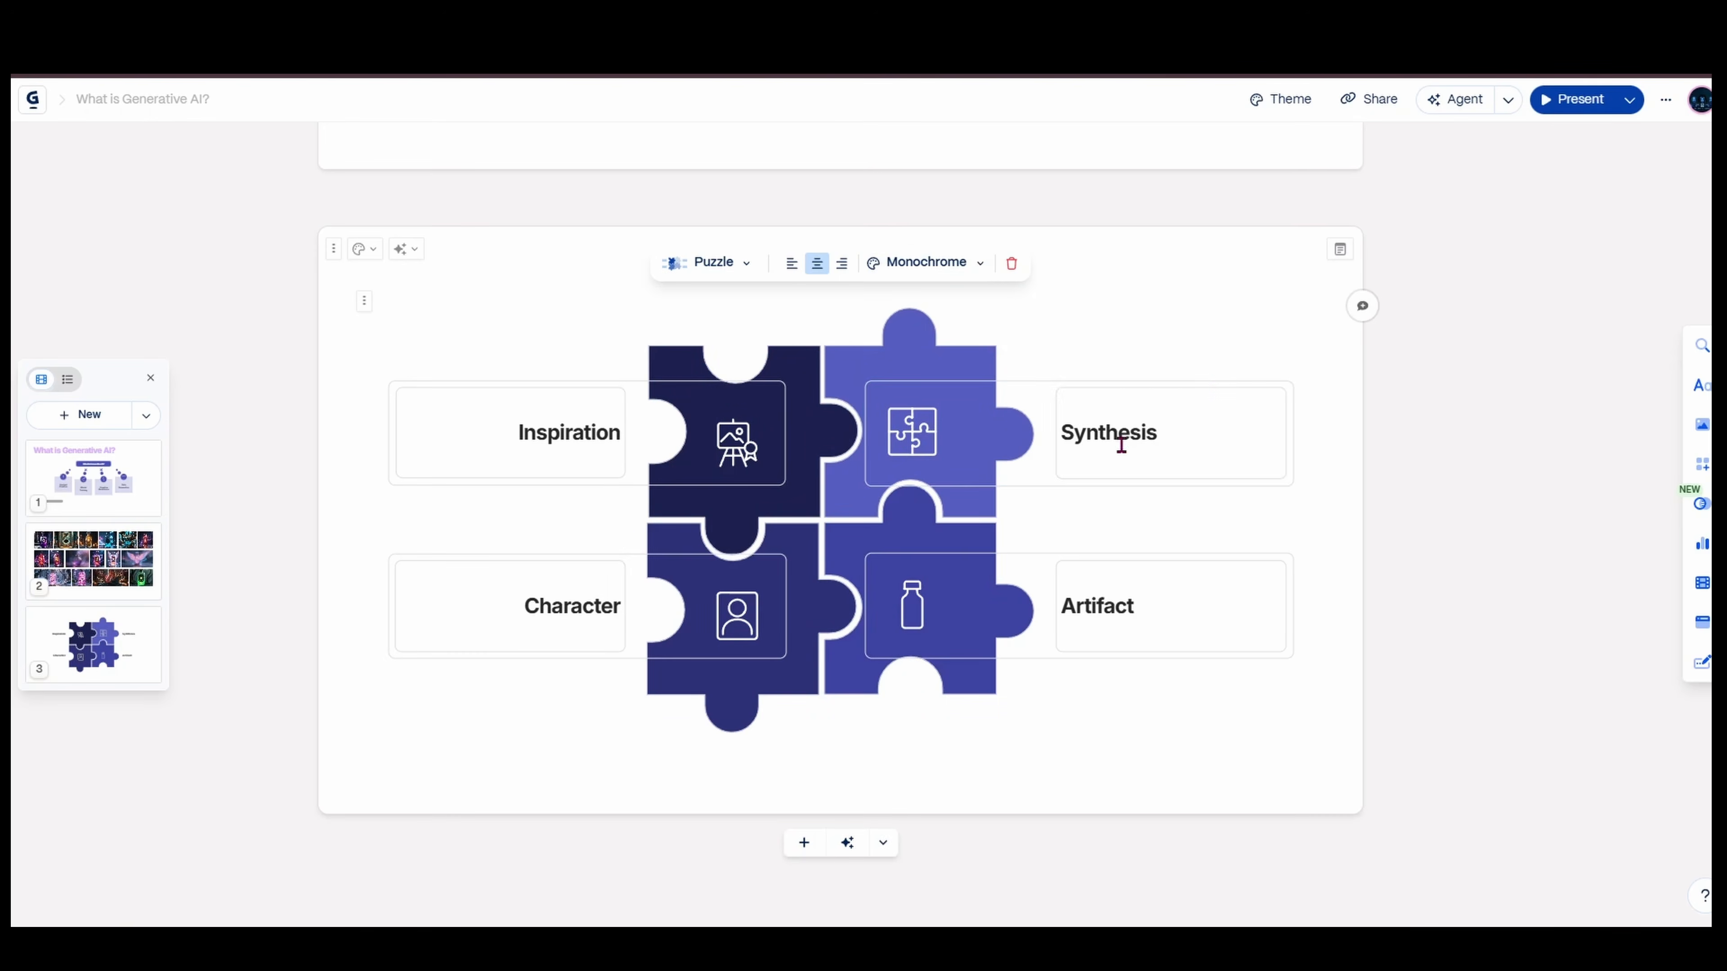
# Open the Synthesis and Inspiration labels of the puzzle diagram for text editing, and leave them without edits
pyautogui.doubleClick(1115, 442)
pyautogui.doubleClick(520, 433)
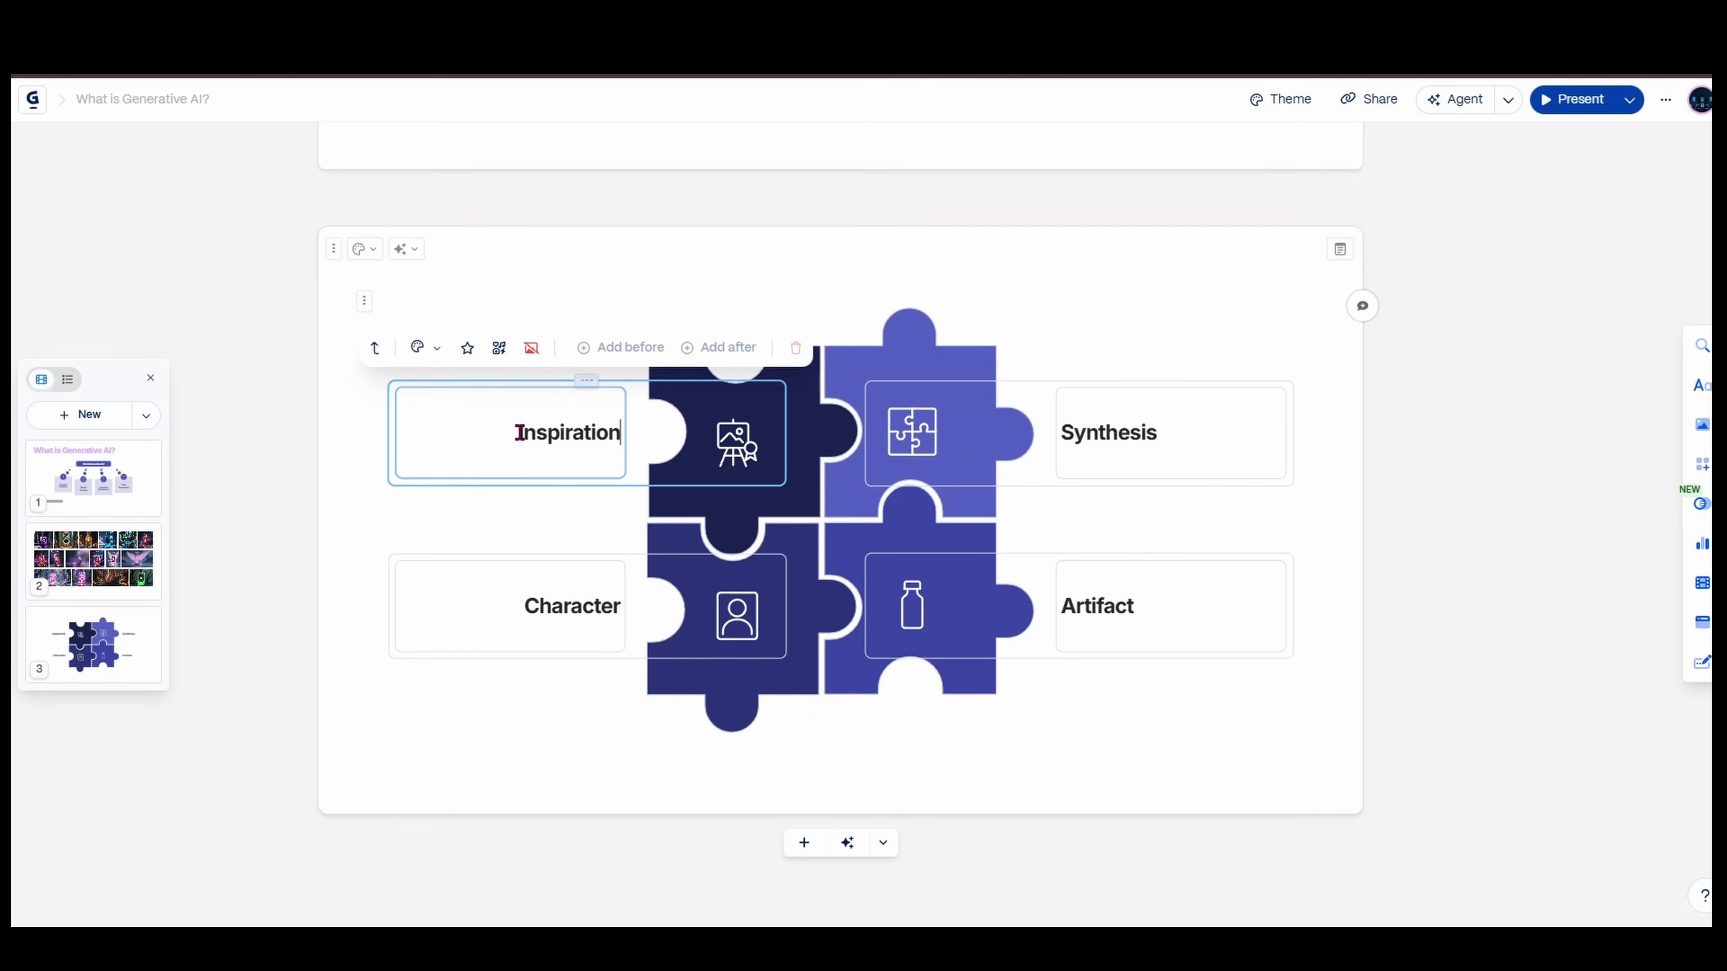
pyautogui.press('Escape')
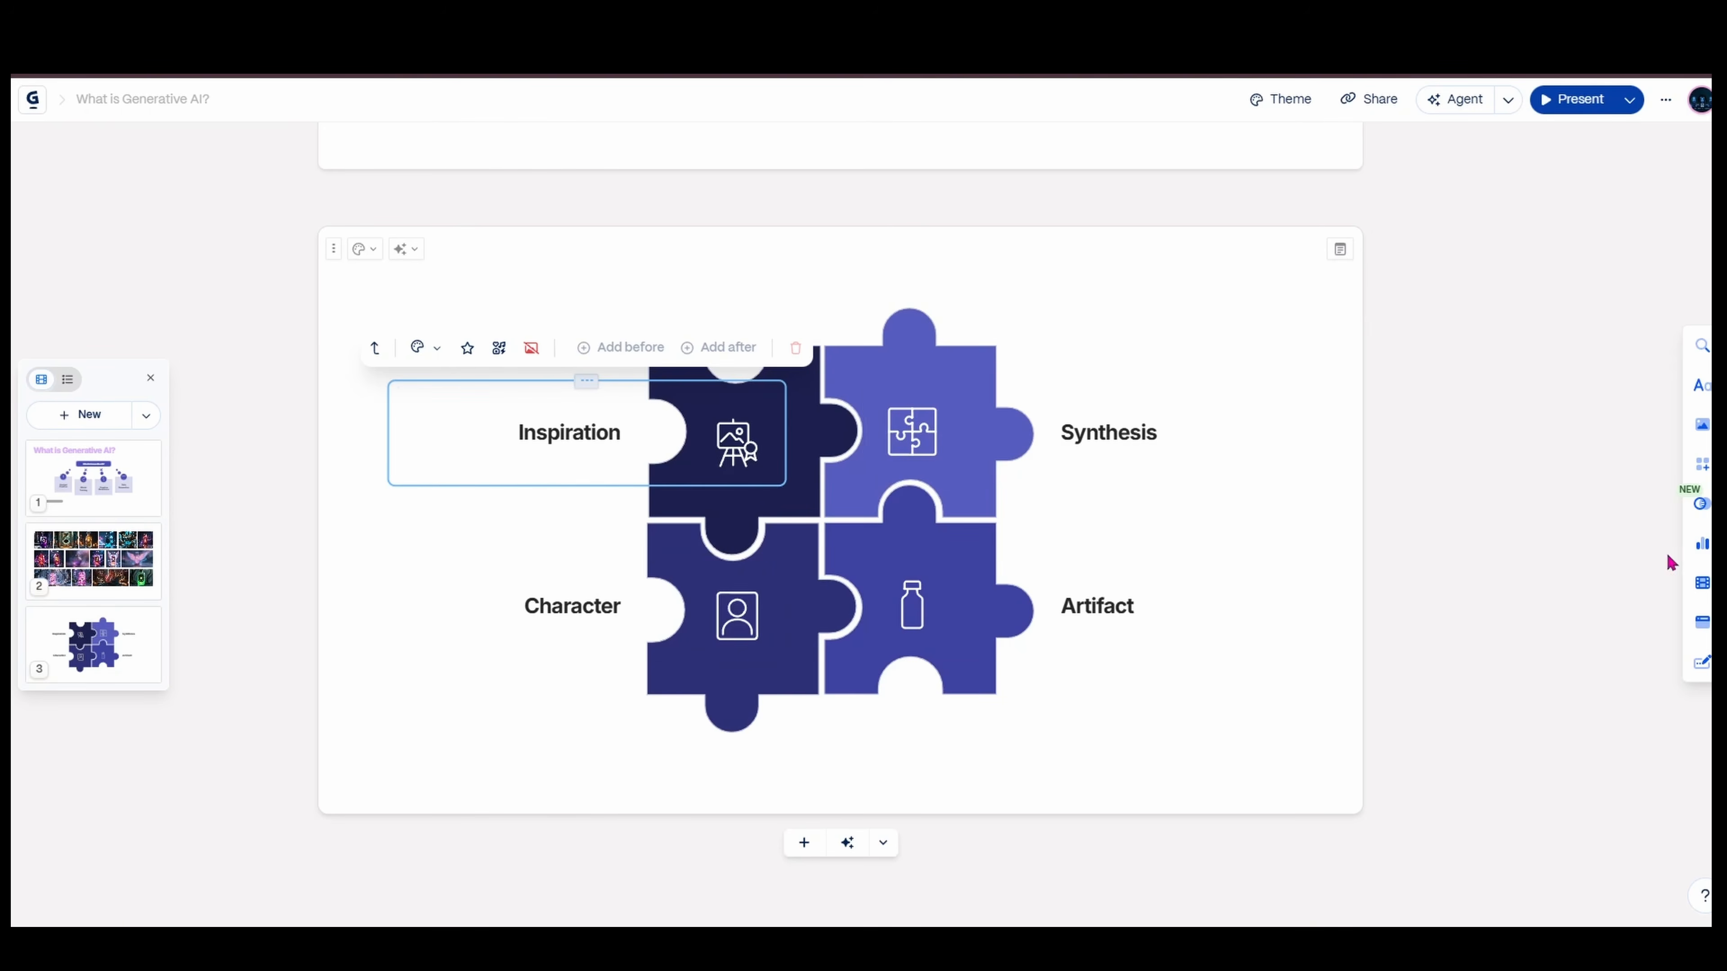
# Insert a Nested diamond diagram above the puzzle on the third card, and an Infinity diagram at the end of the first card
pyautogui.click(1701, 503)
pyautogui.click(1489, 463)
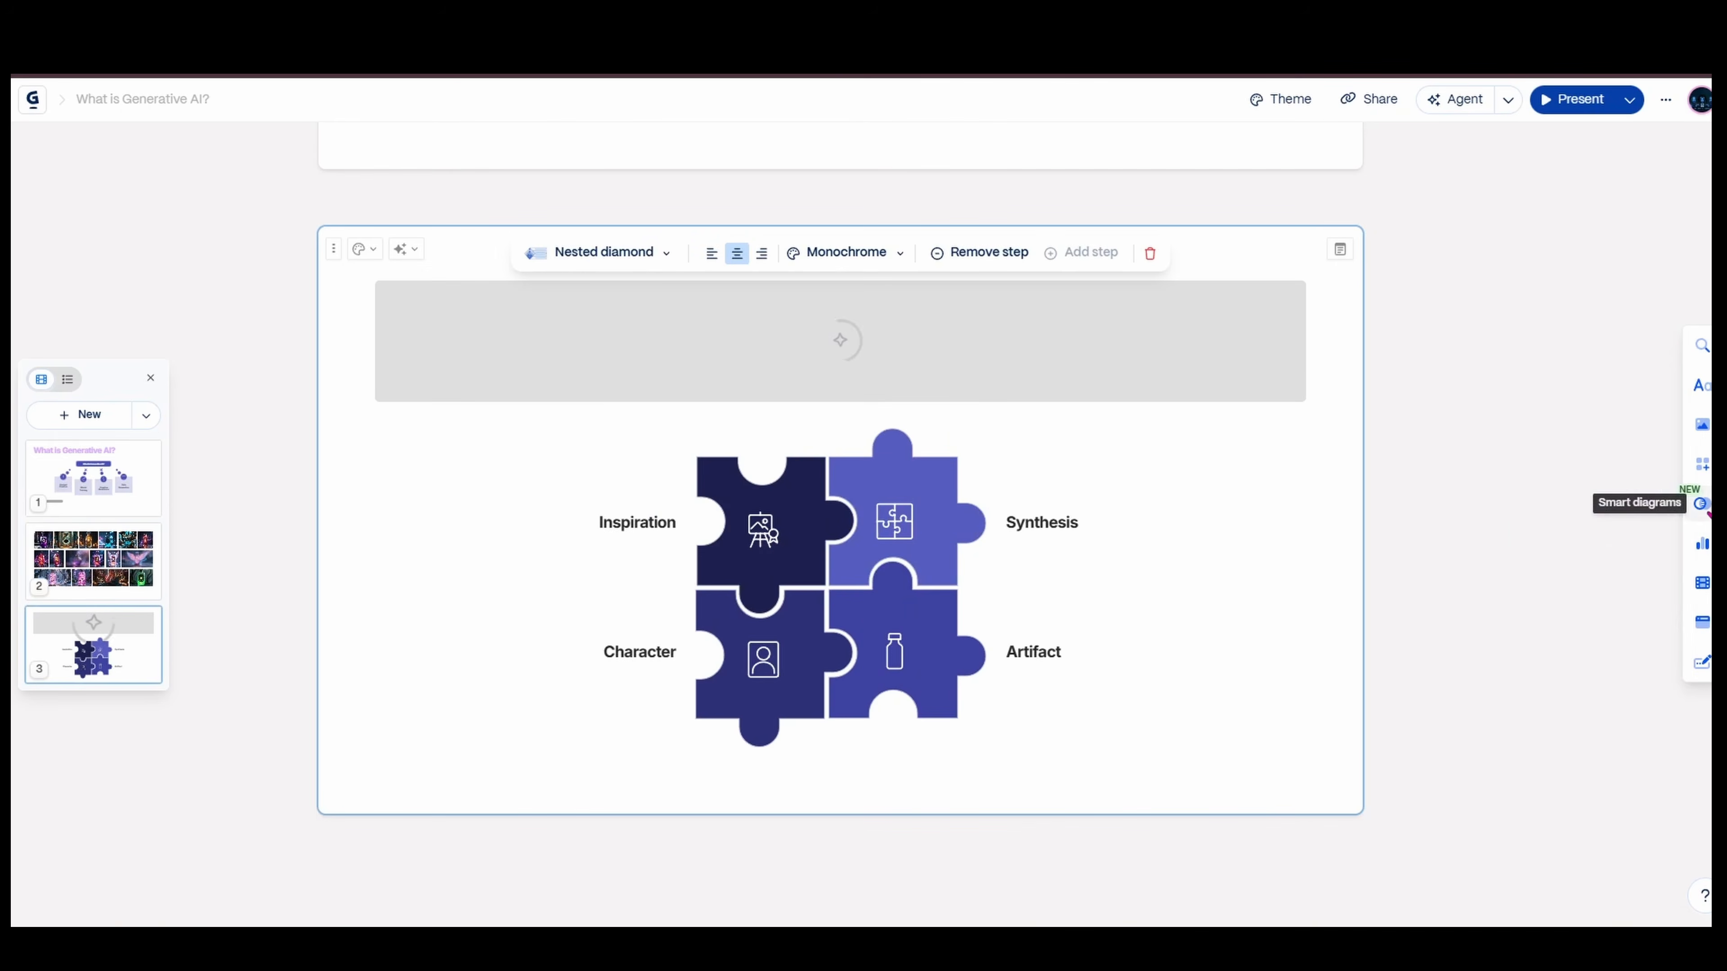
pyautogui.click(1702, 503)
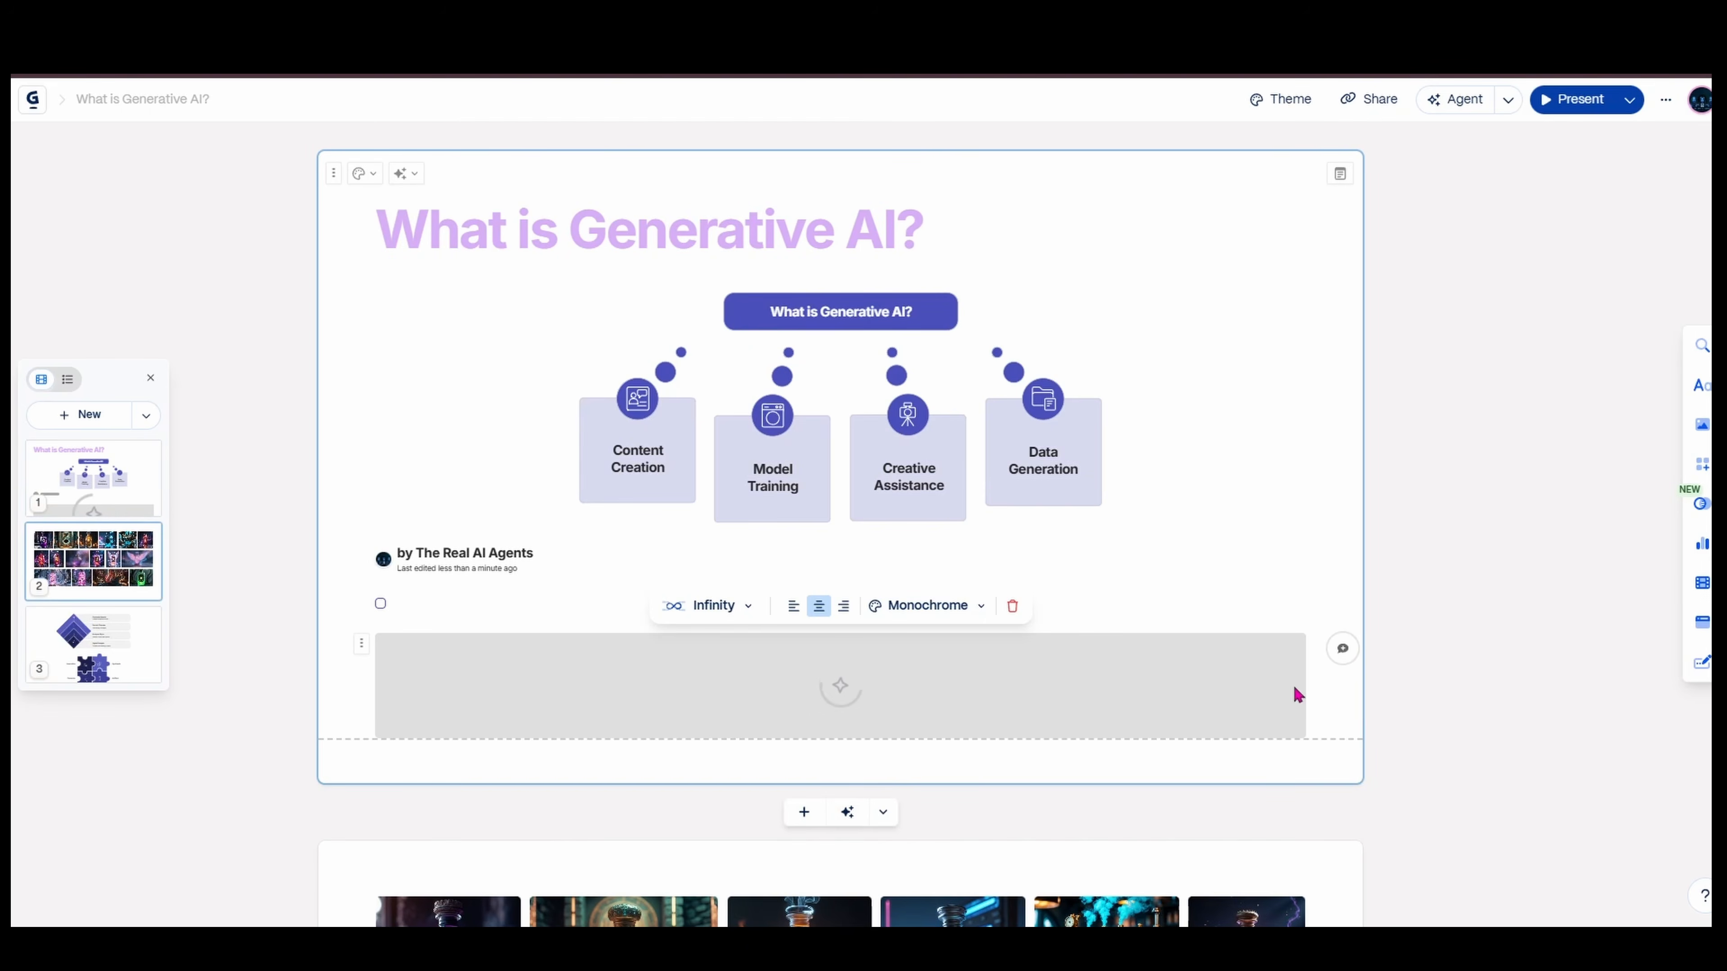
pyautogui.scroll(-5, 1295, 675)
# Add a new card after the puzzle card and insert a Weekly calendar freeform diagram on it
pyautogui.click(1701, 547)
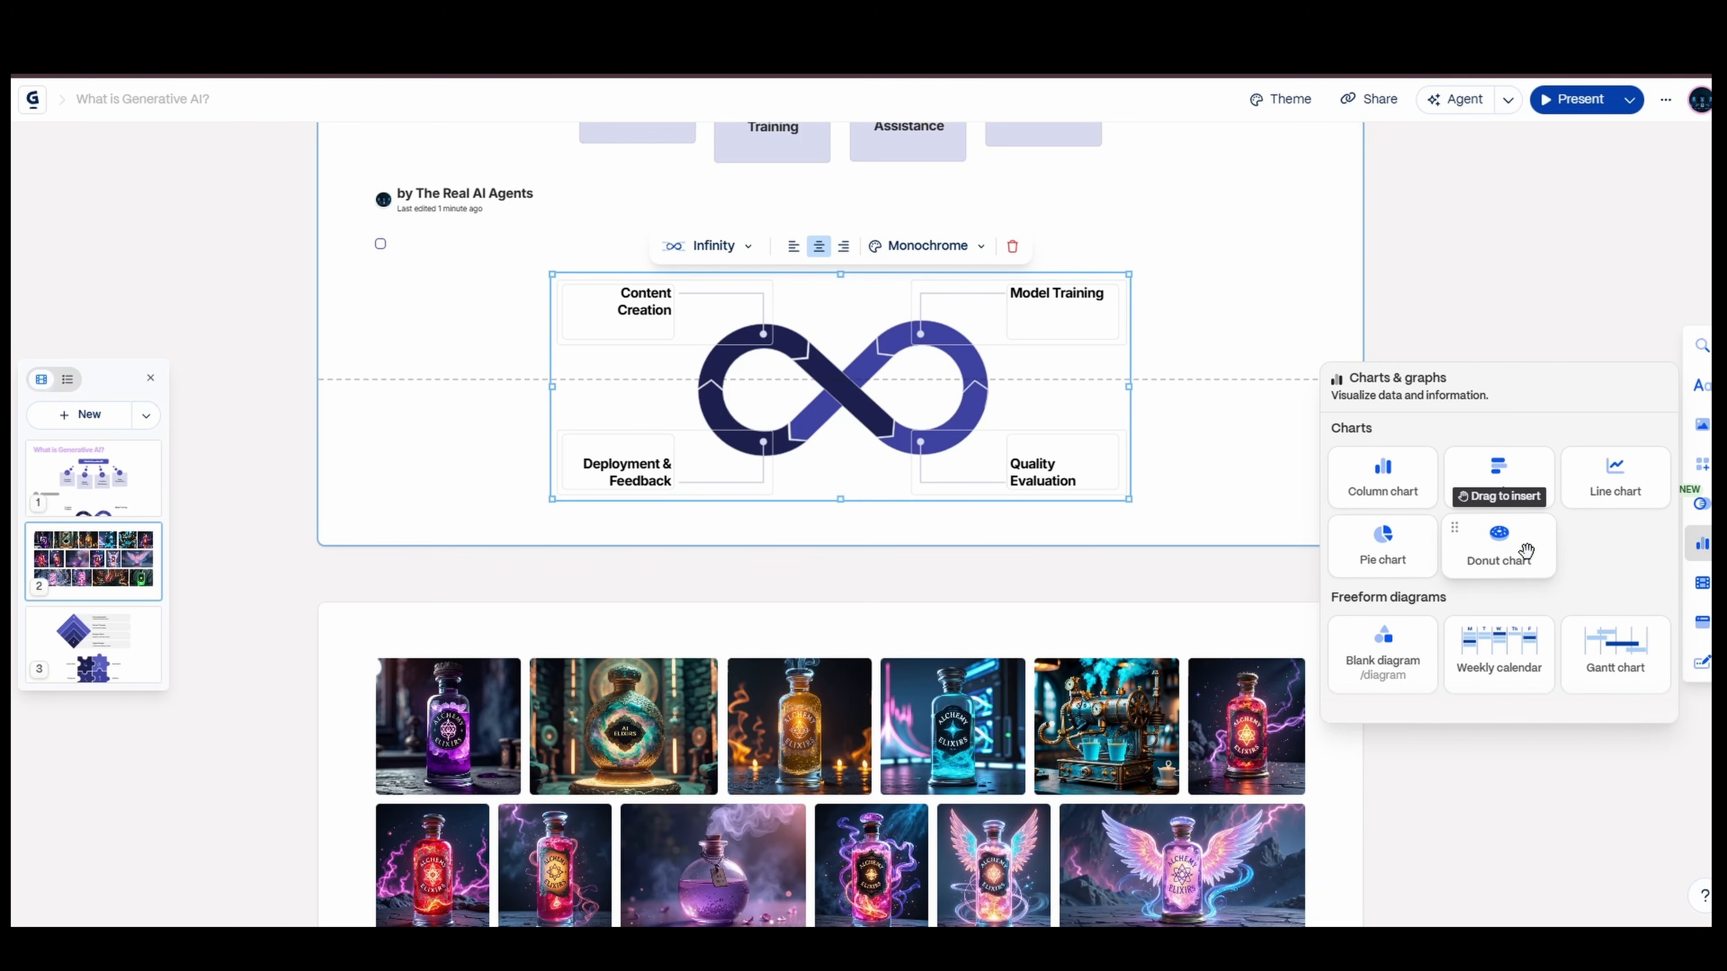
pyautogui.scroll(-15, 1285, 580)
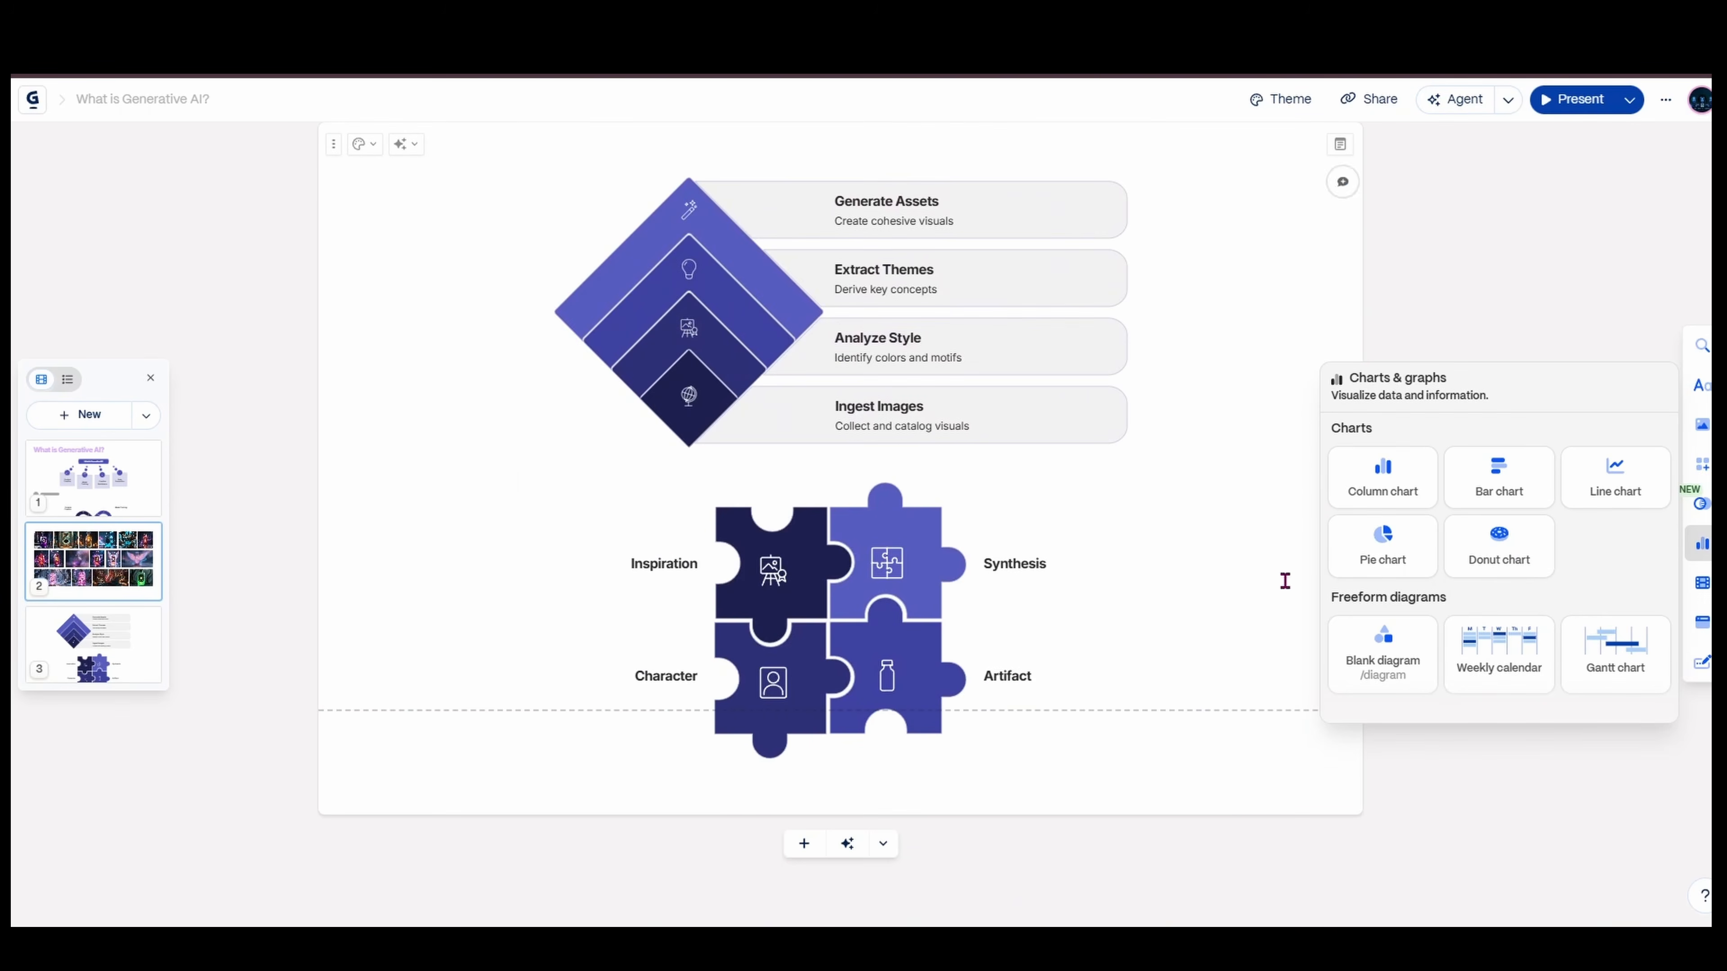
pyautogui.click(804, 844)
pyautogui.scroll(-3, 1448, 549)
pyautogui.click(1702, 543)
pyautogui.click(1493, 650)
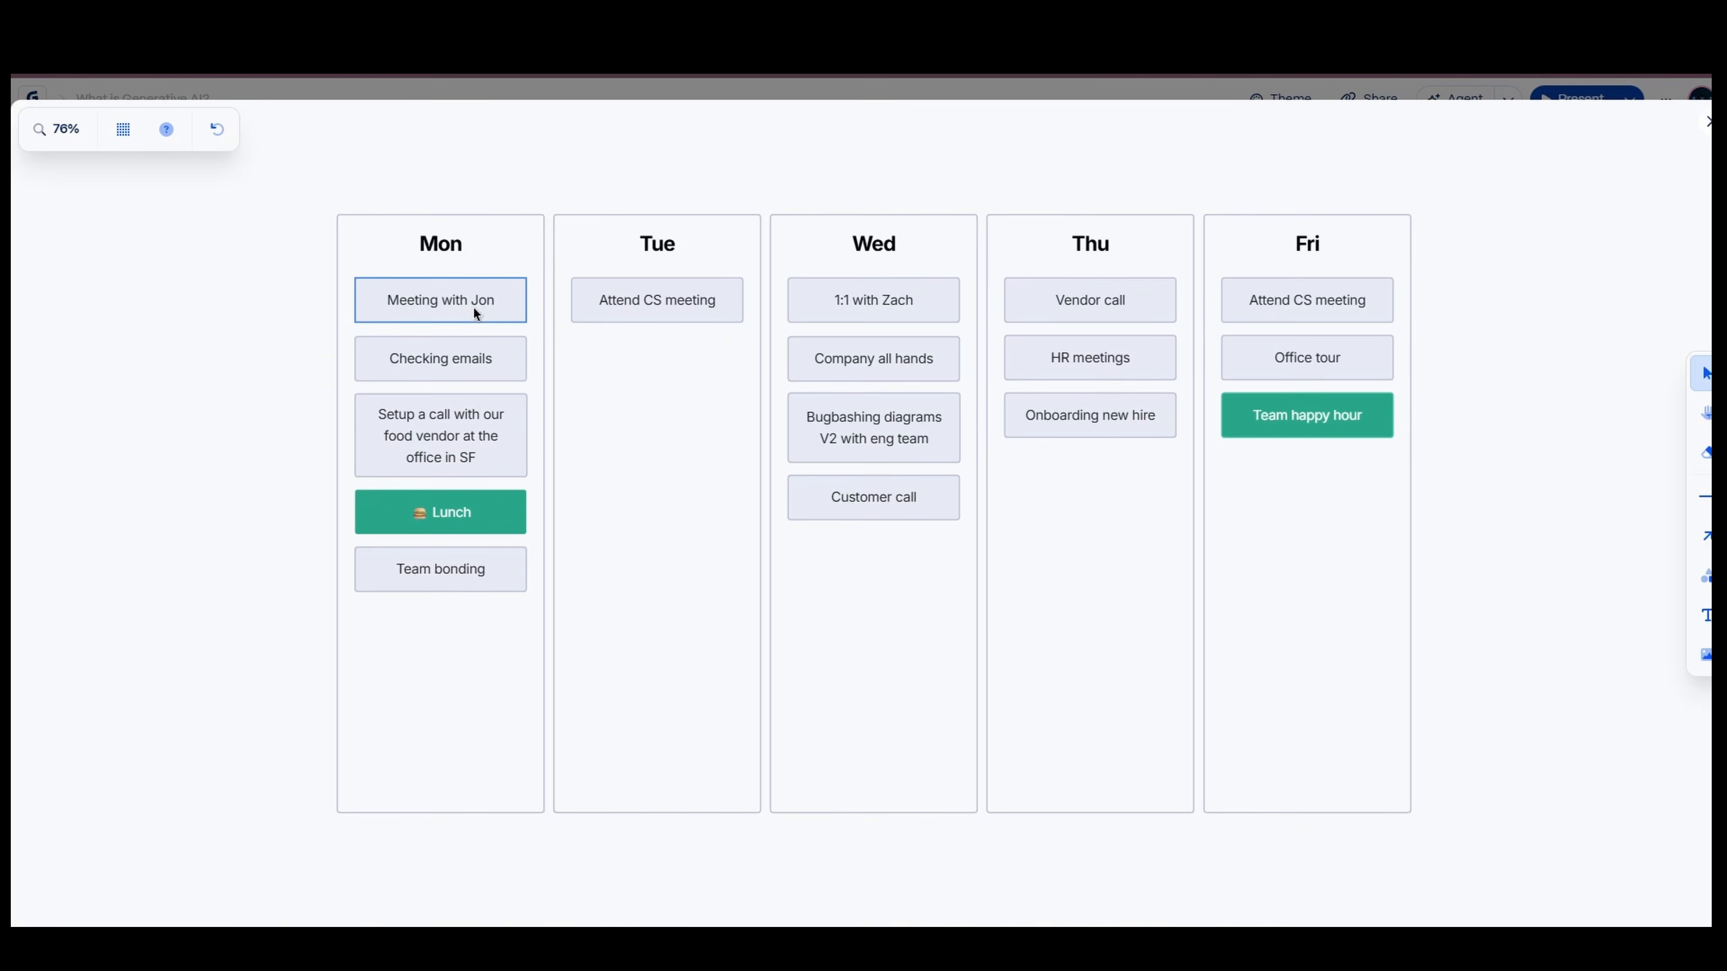
# Open the text of the first Monday entry in the weekly calendar, and close the diagram editor without edits
pyautogui.click(442, 304)
pyautogui.click(441, 302)
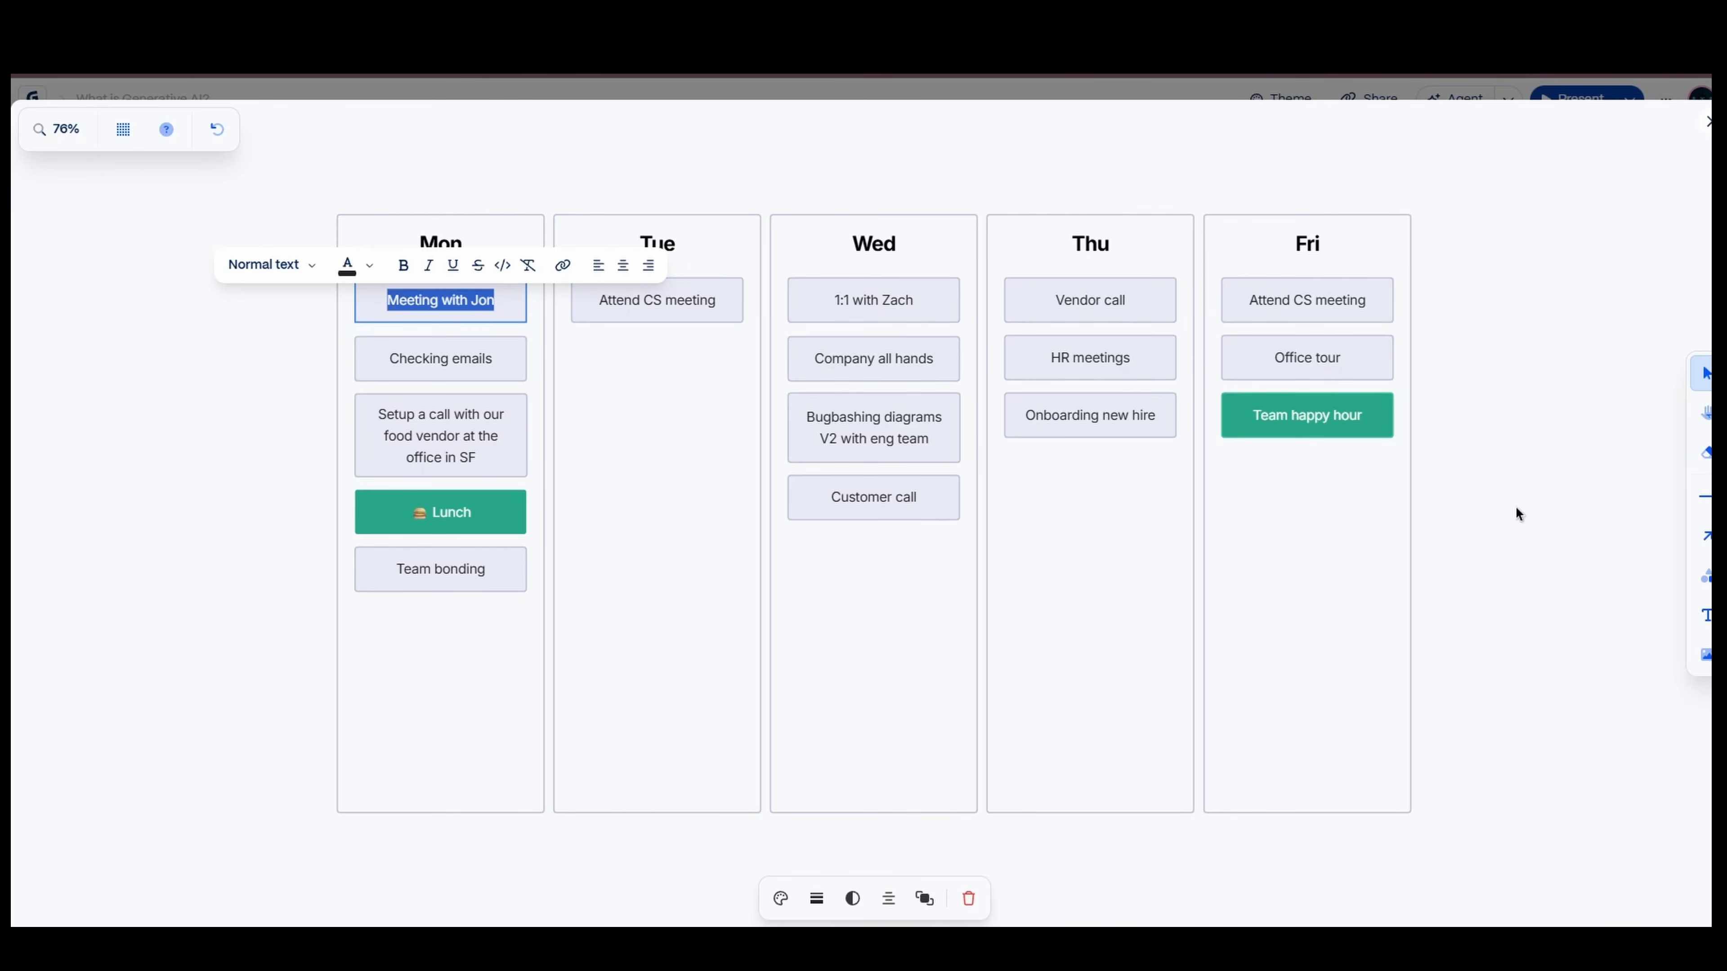
pyautogui.click(1527, 514)
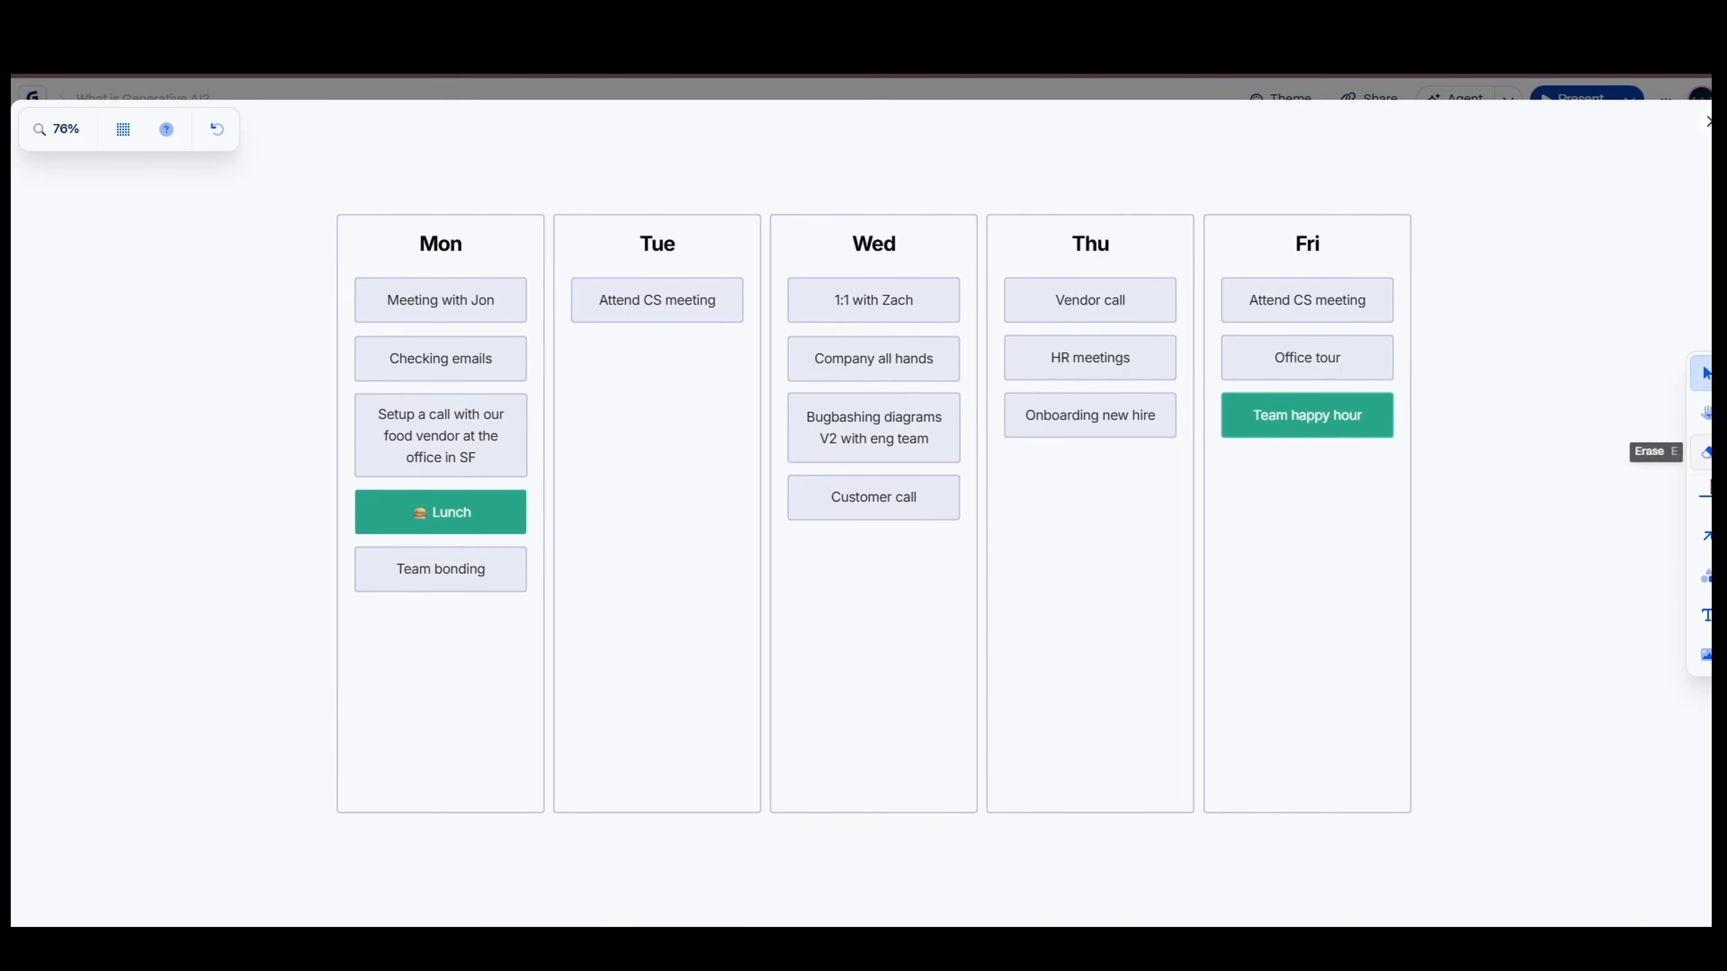
pyautogui.click(1705, 123)
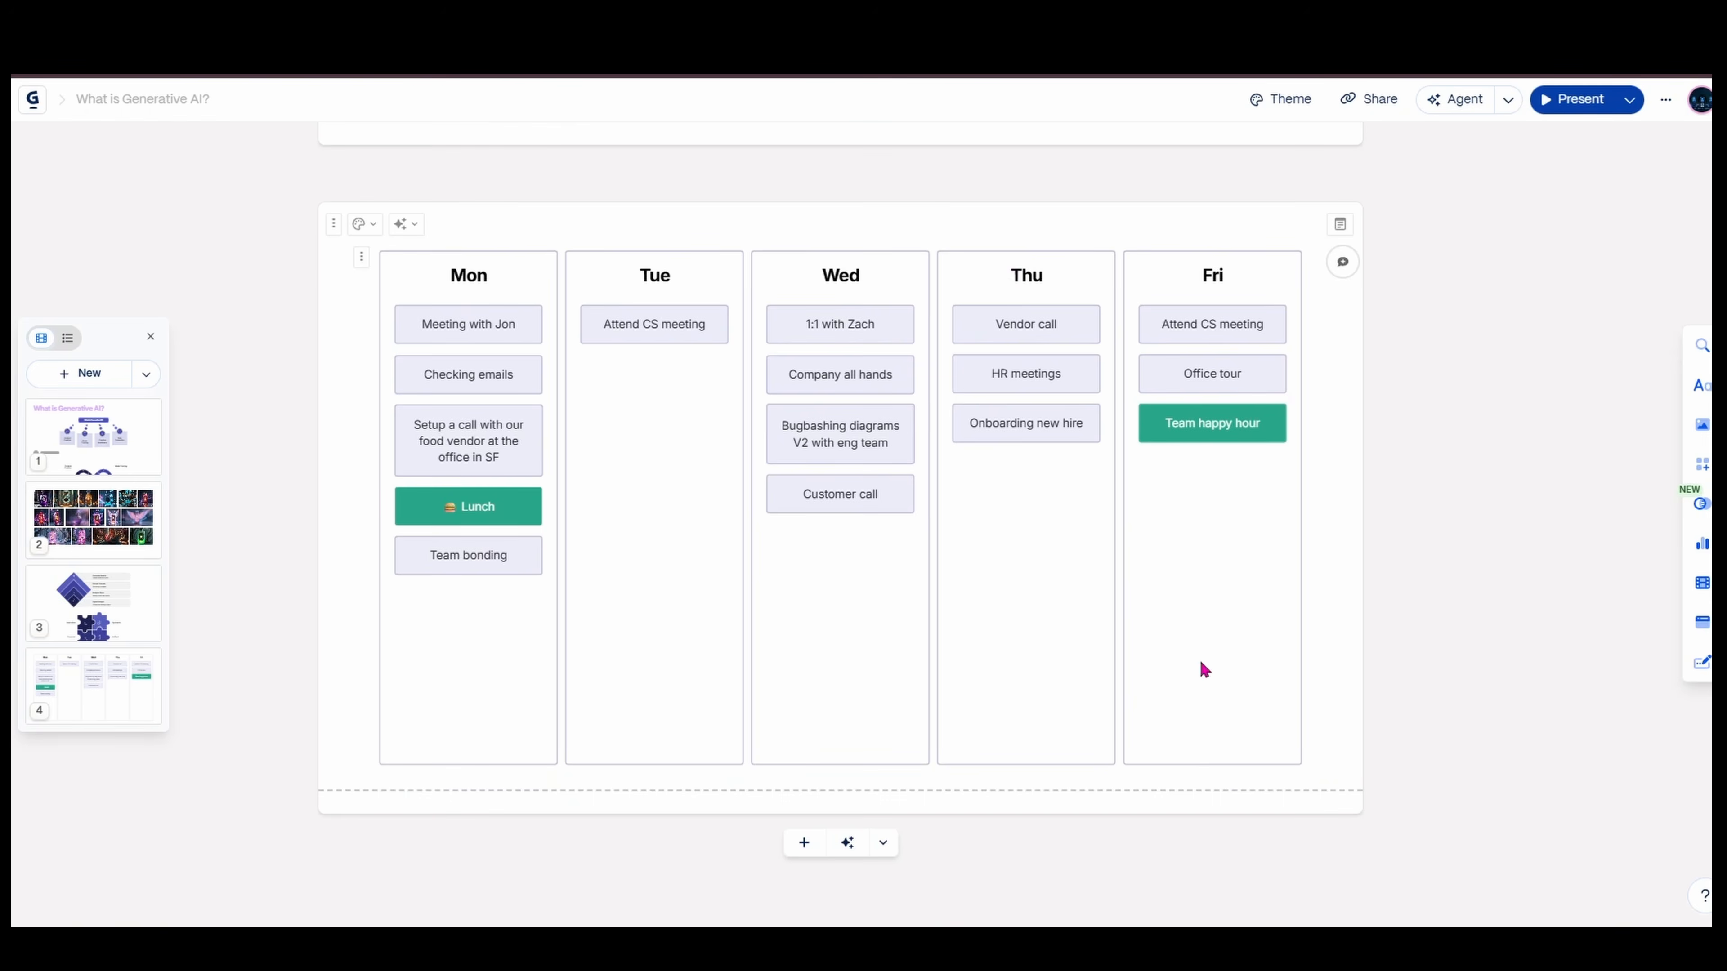
# Insert a video or audio embed on a new card above the weekly calendar, and set its source to YouTube videos
pyautogui.moveTo(1704, 585)
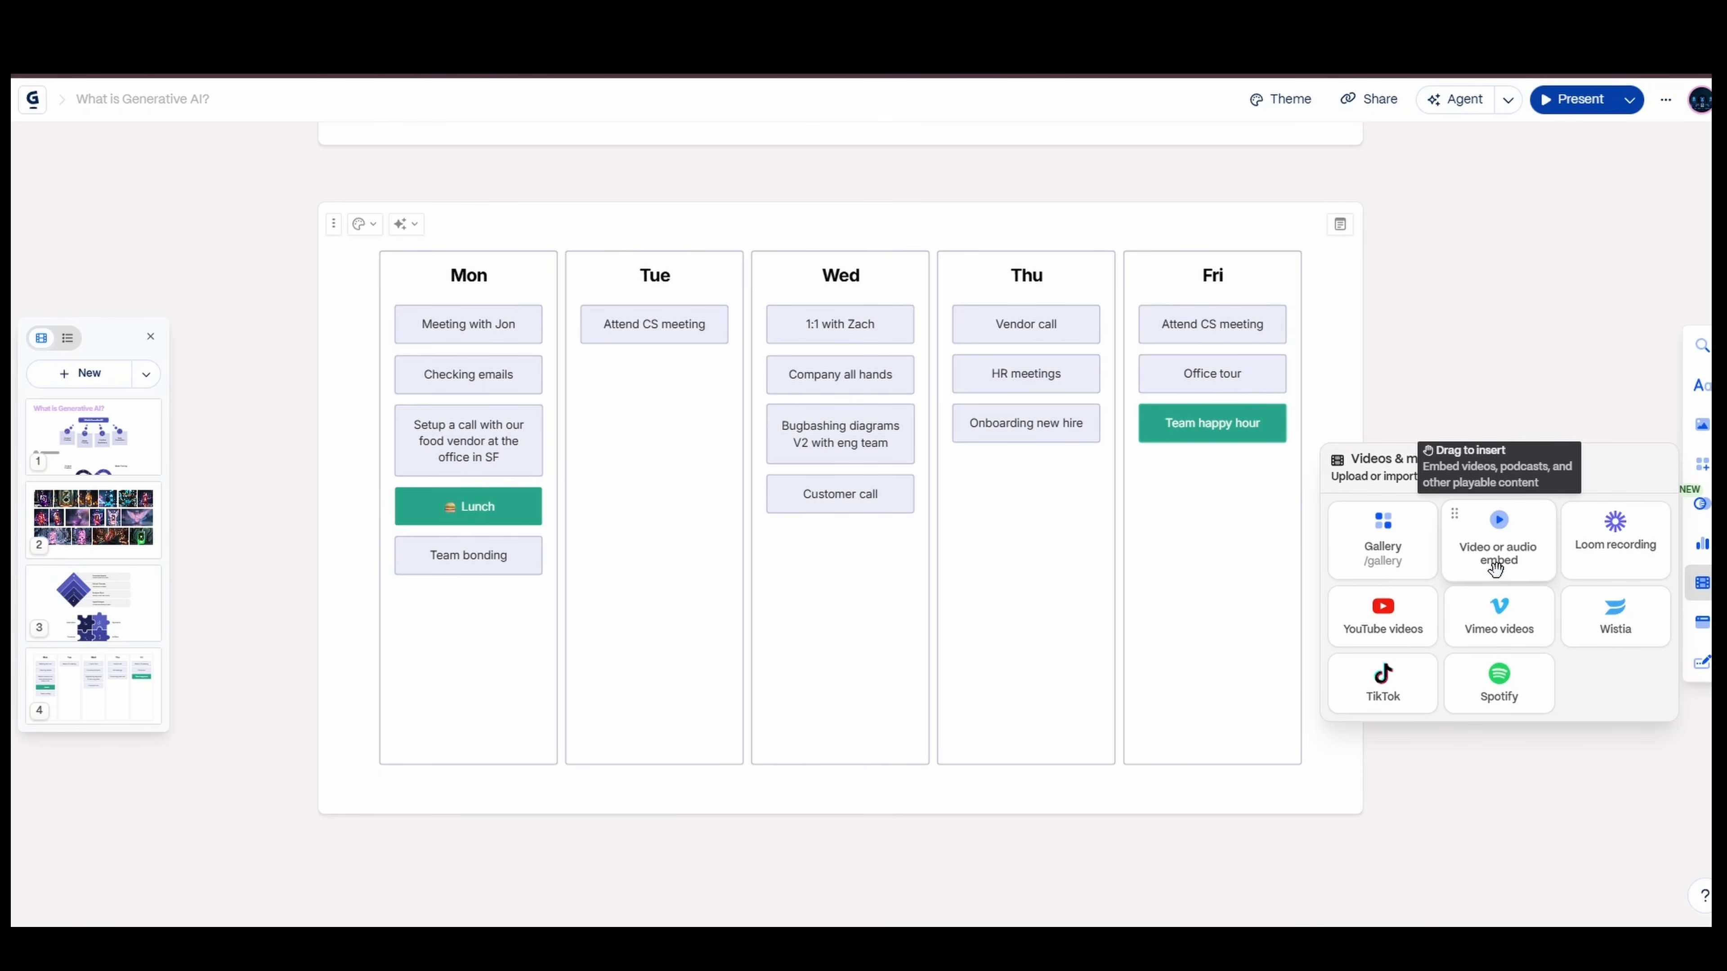
pyautogui.click(1496, 557)
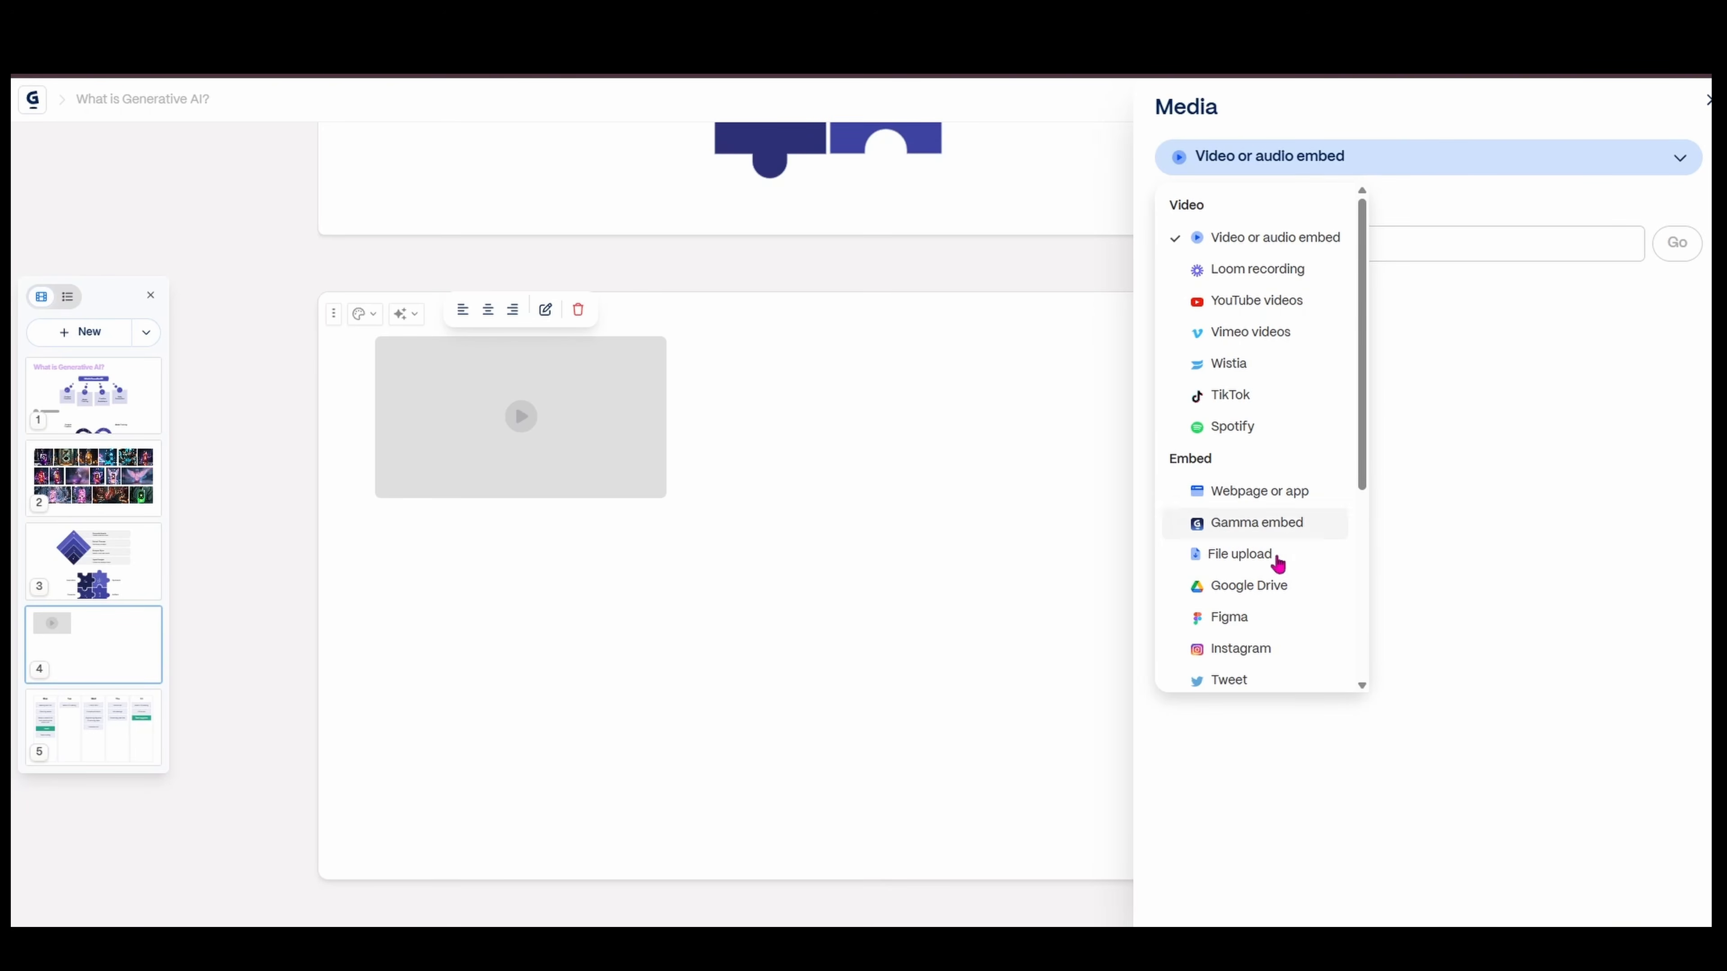
pyautogui.scroll(-5, 1274, 616)
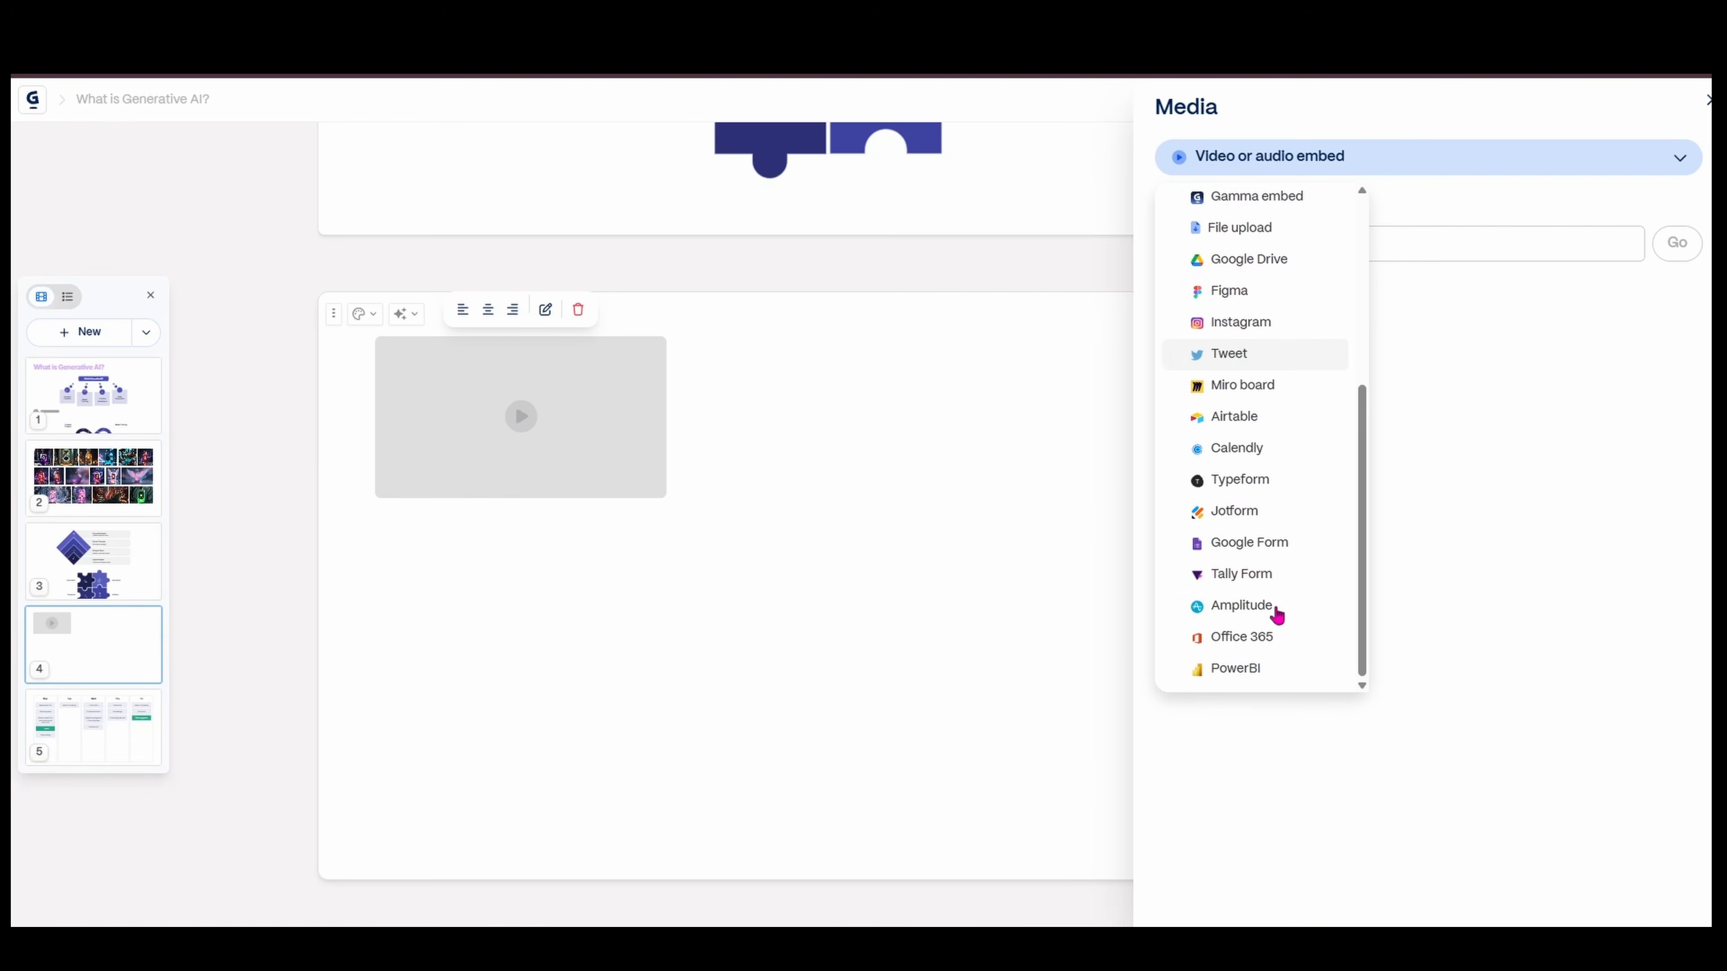
pyautogui.scroll(5, 1270, 632)
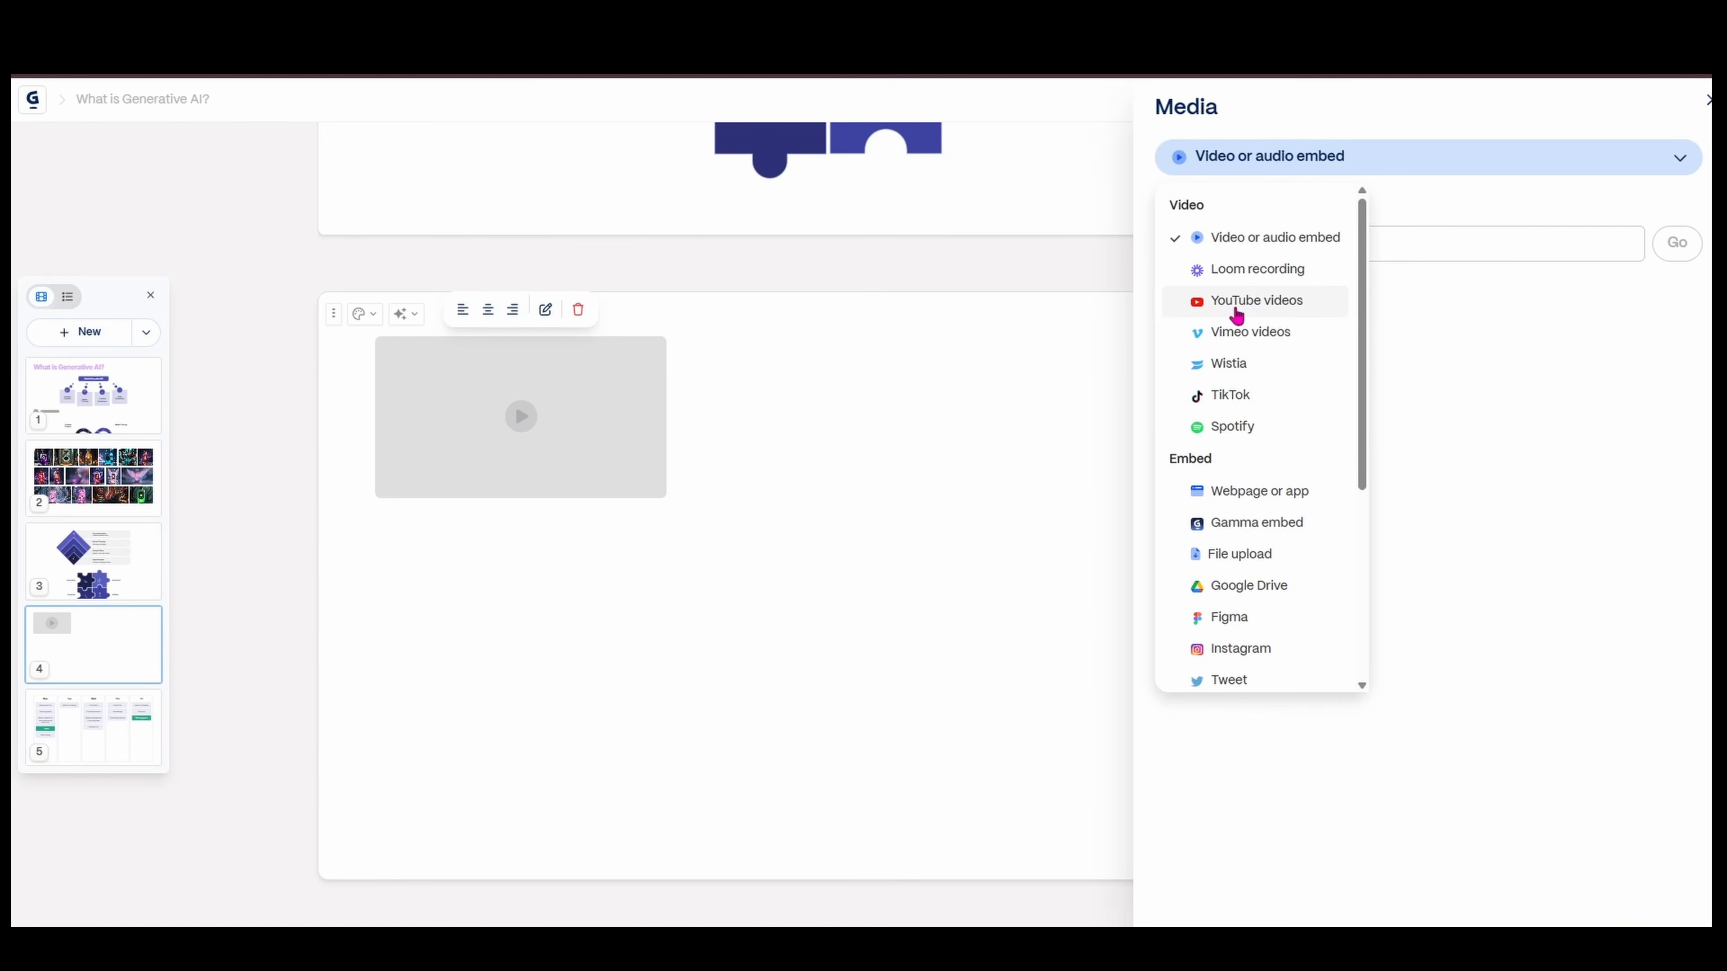
pyautogui.click(1236, 314)
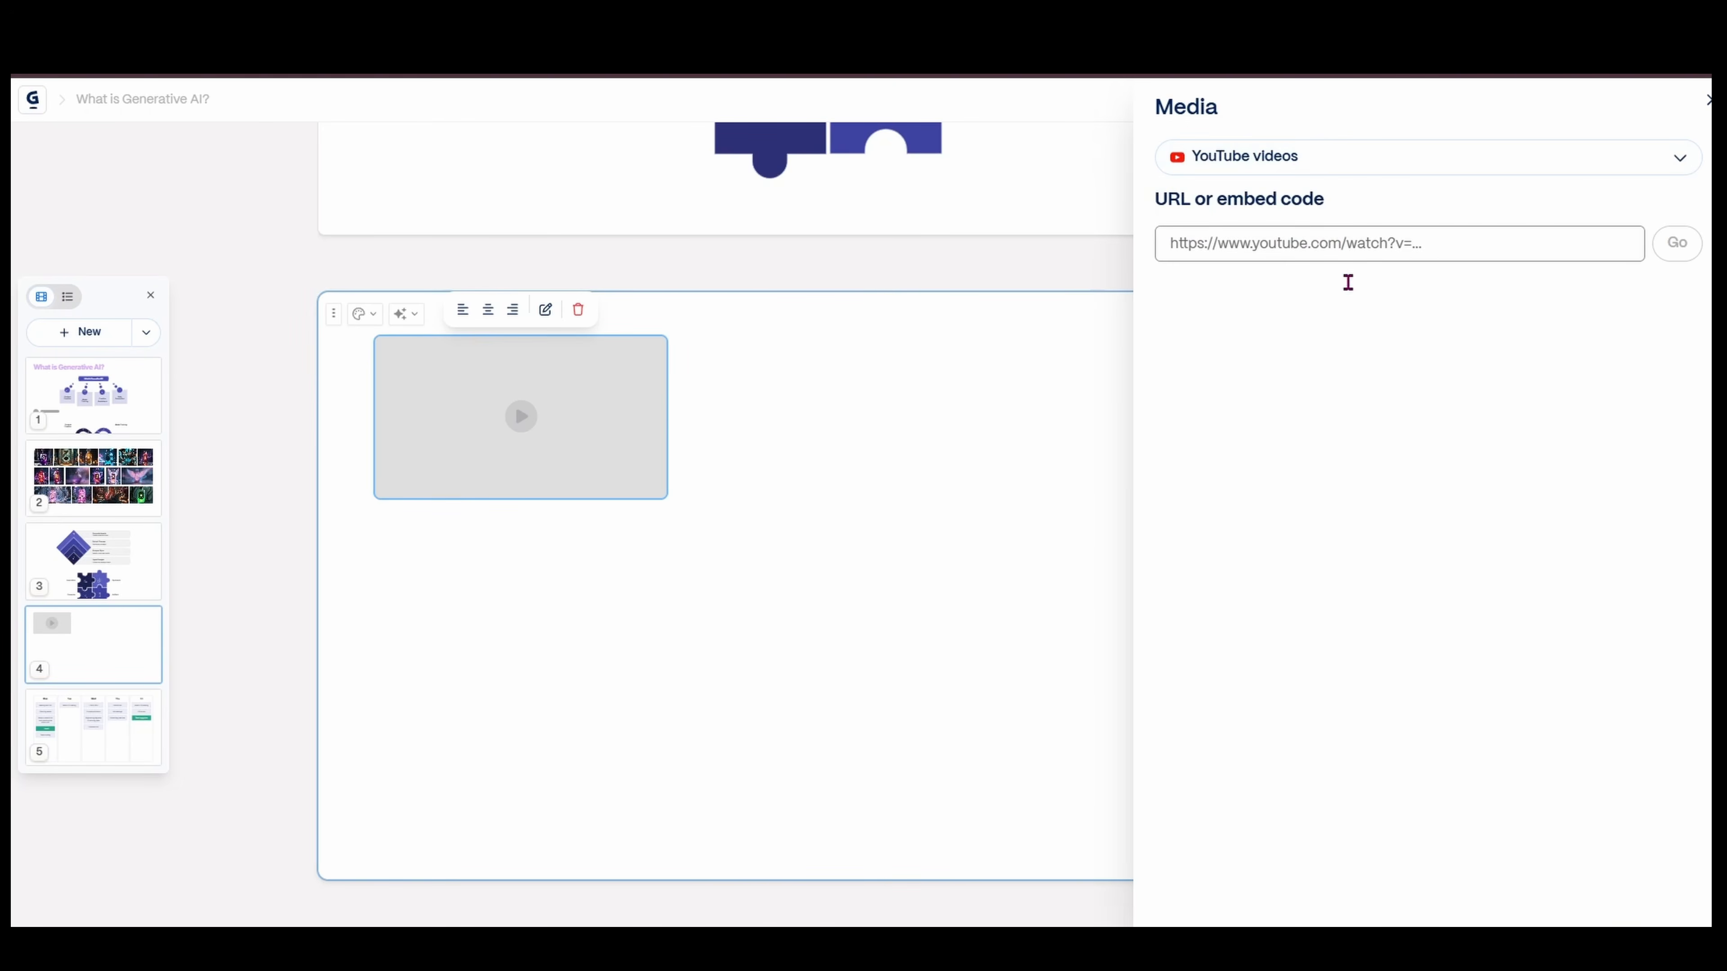
# Paste the link of the YouTube video "Suno v5: Create Radio-Ready Songs in Minutes" and embed it on the card
pyautogui.click(1276, 244)
pyautogui.rightClick(1277, 246)
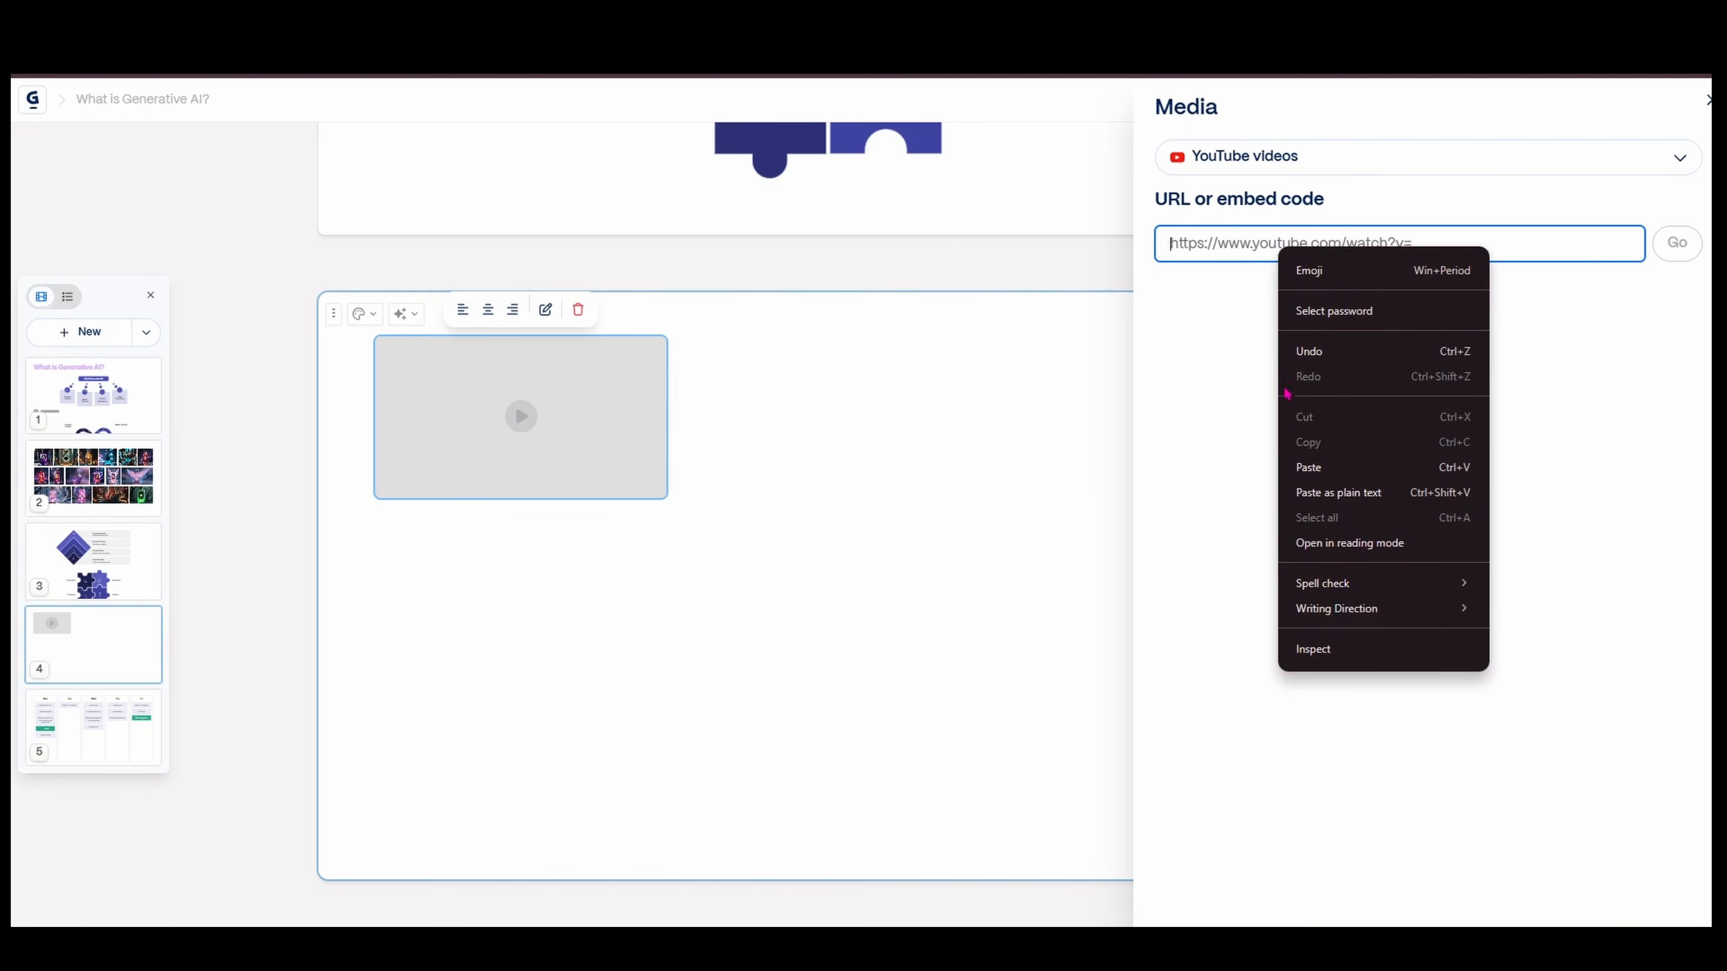
pyautogui.click(1308, 467)
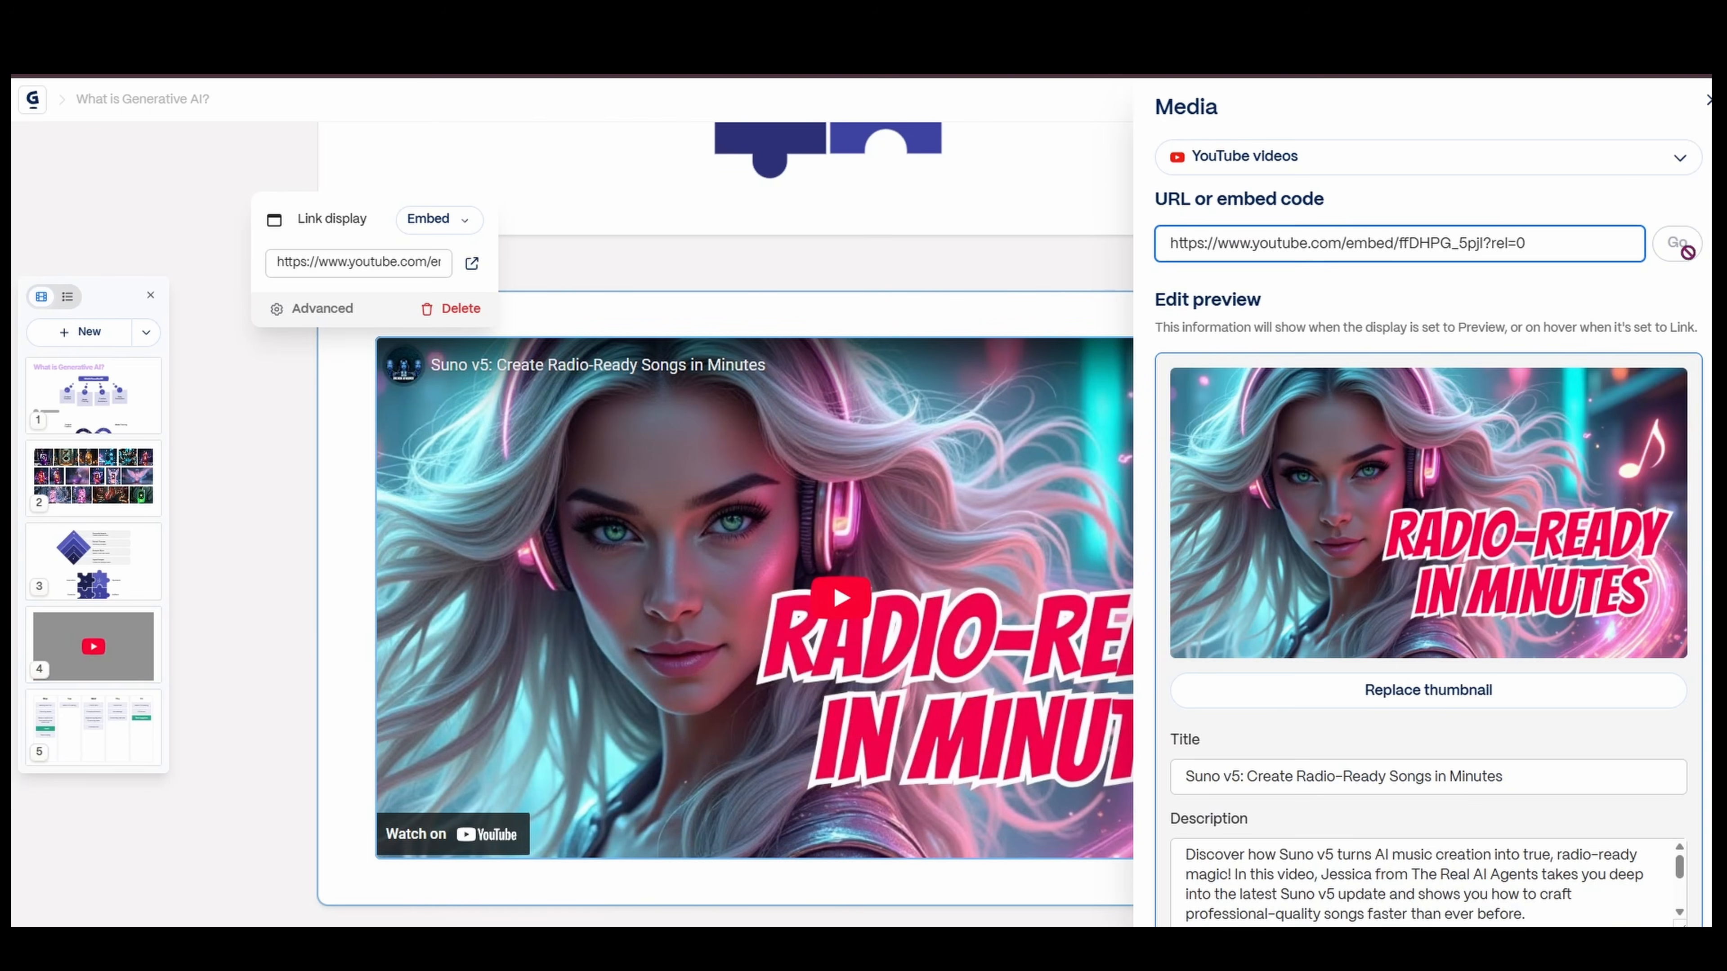
# Review the embedded video's preview thumbnail, title and description, and close the media settings to view the card
pyautogui.scroll(-3, 1542, 606)
pyautogui.scroll(-2, 1420, 687)
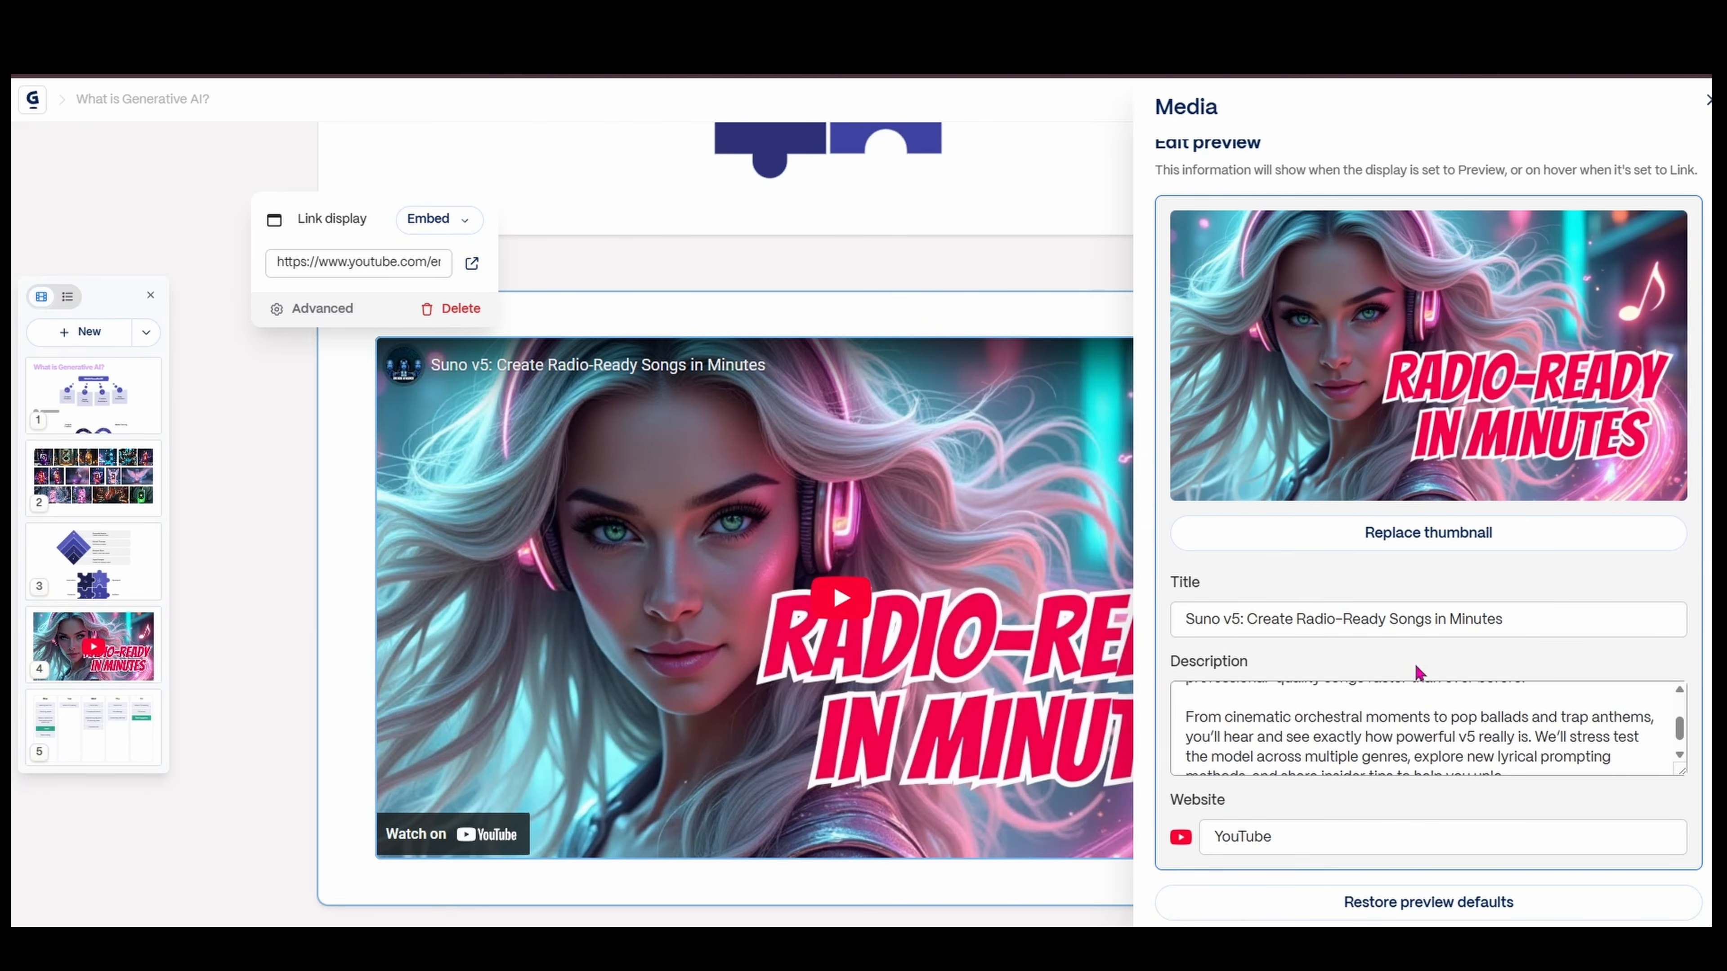
pyautogui.scroll(-2, 1426, 721)
pyautogui.scroll(3, 1504, 837)
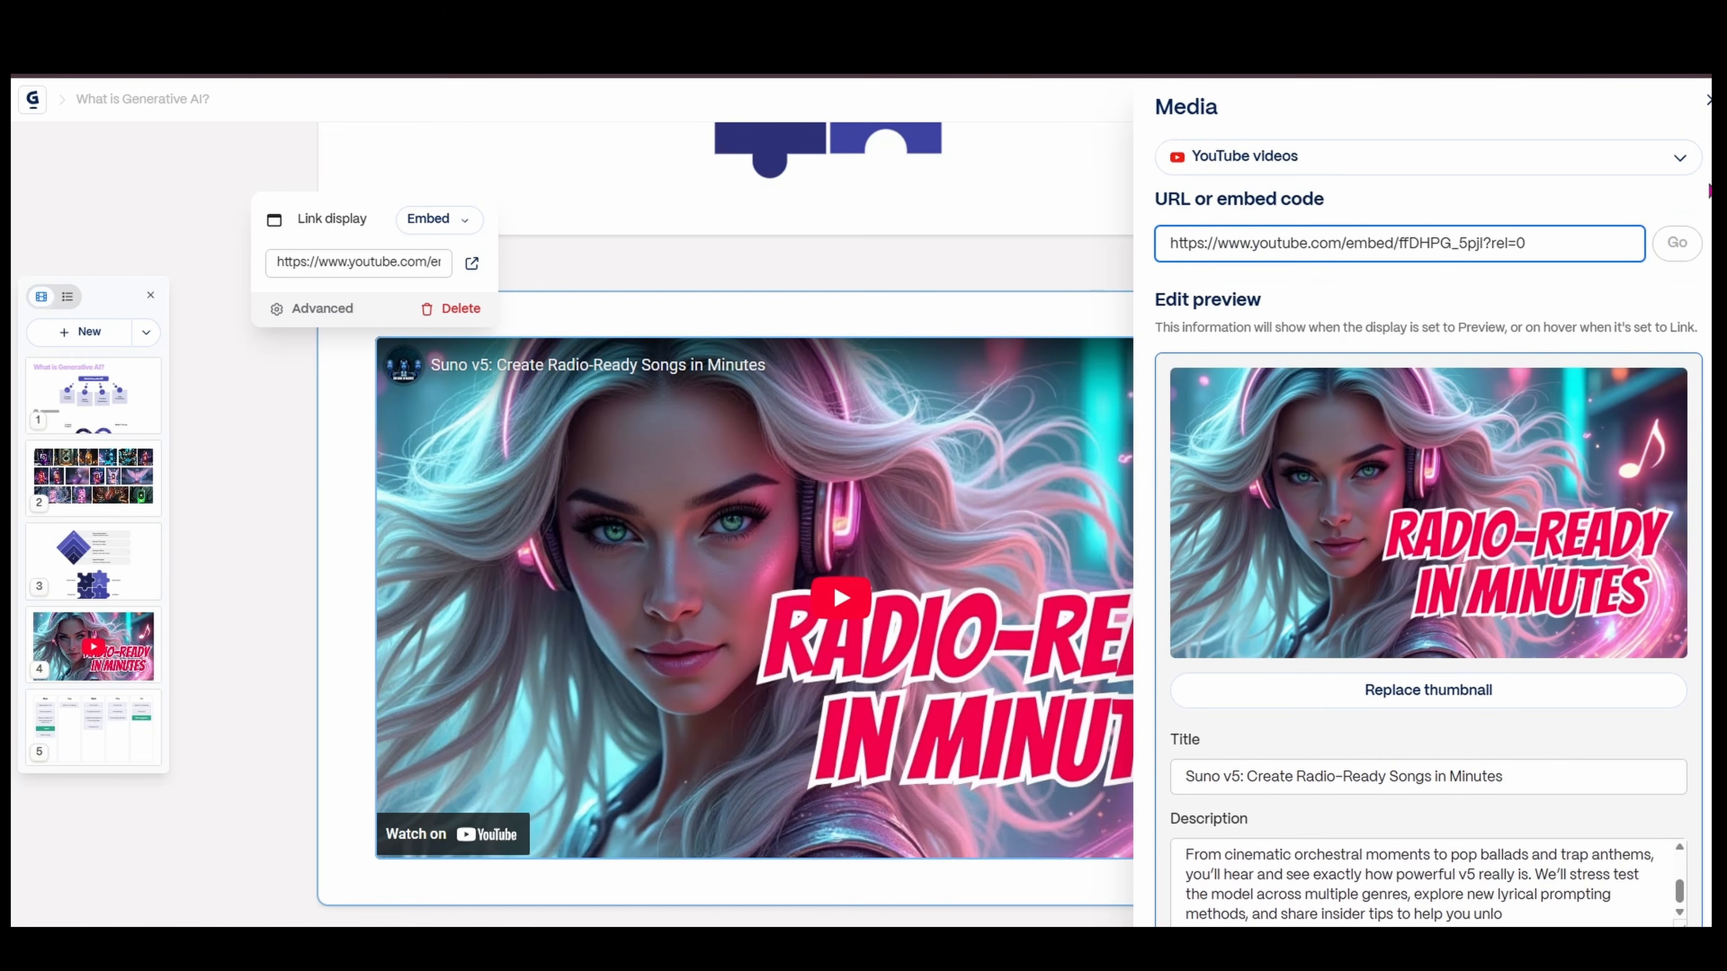
pyautogui.click(816, 260)
pyautogui.scroll(-4, 729, 500)
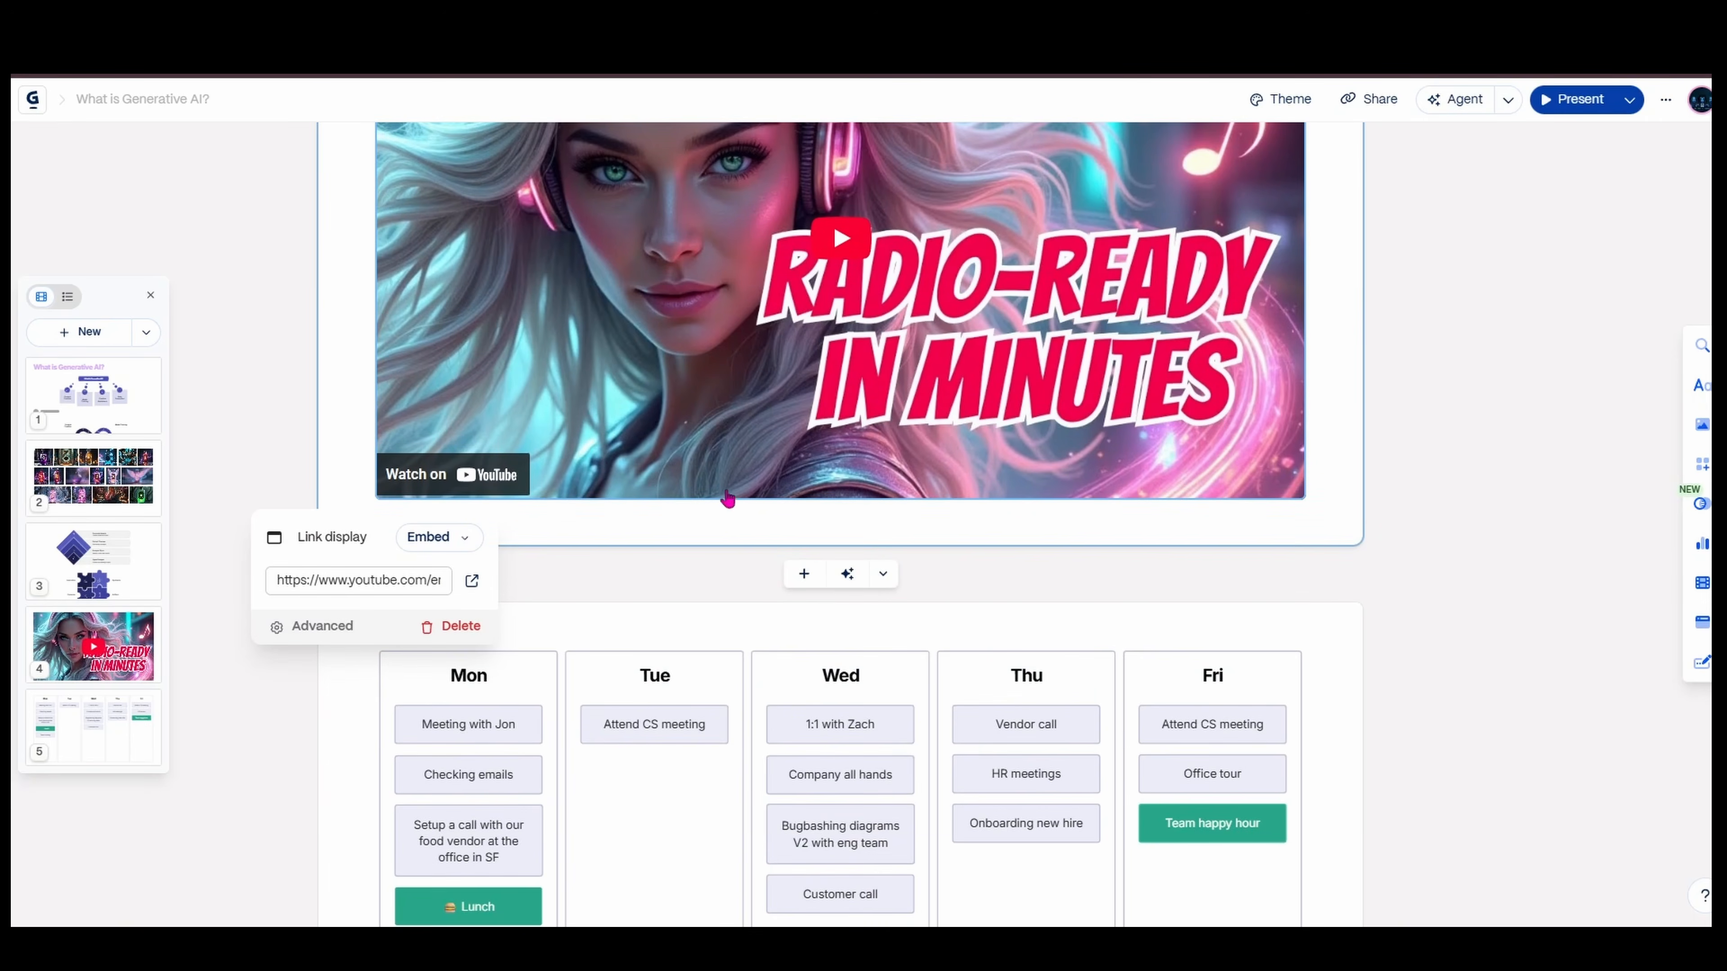
# Insert an AI image on the blank card below the weekly calendar
pyautogui.scroll(4, 1245, 328)
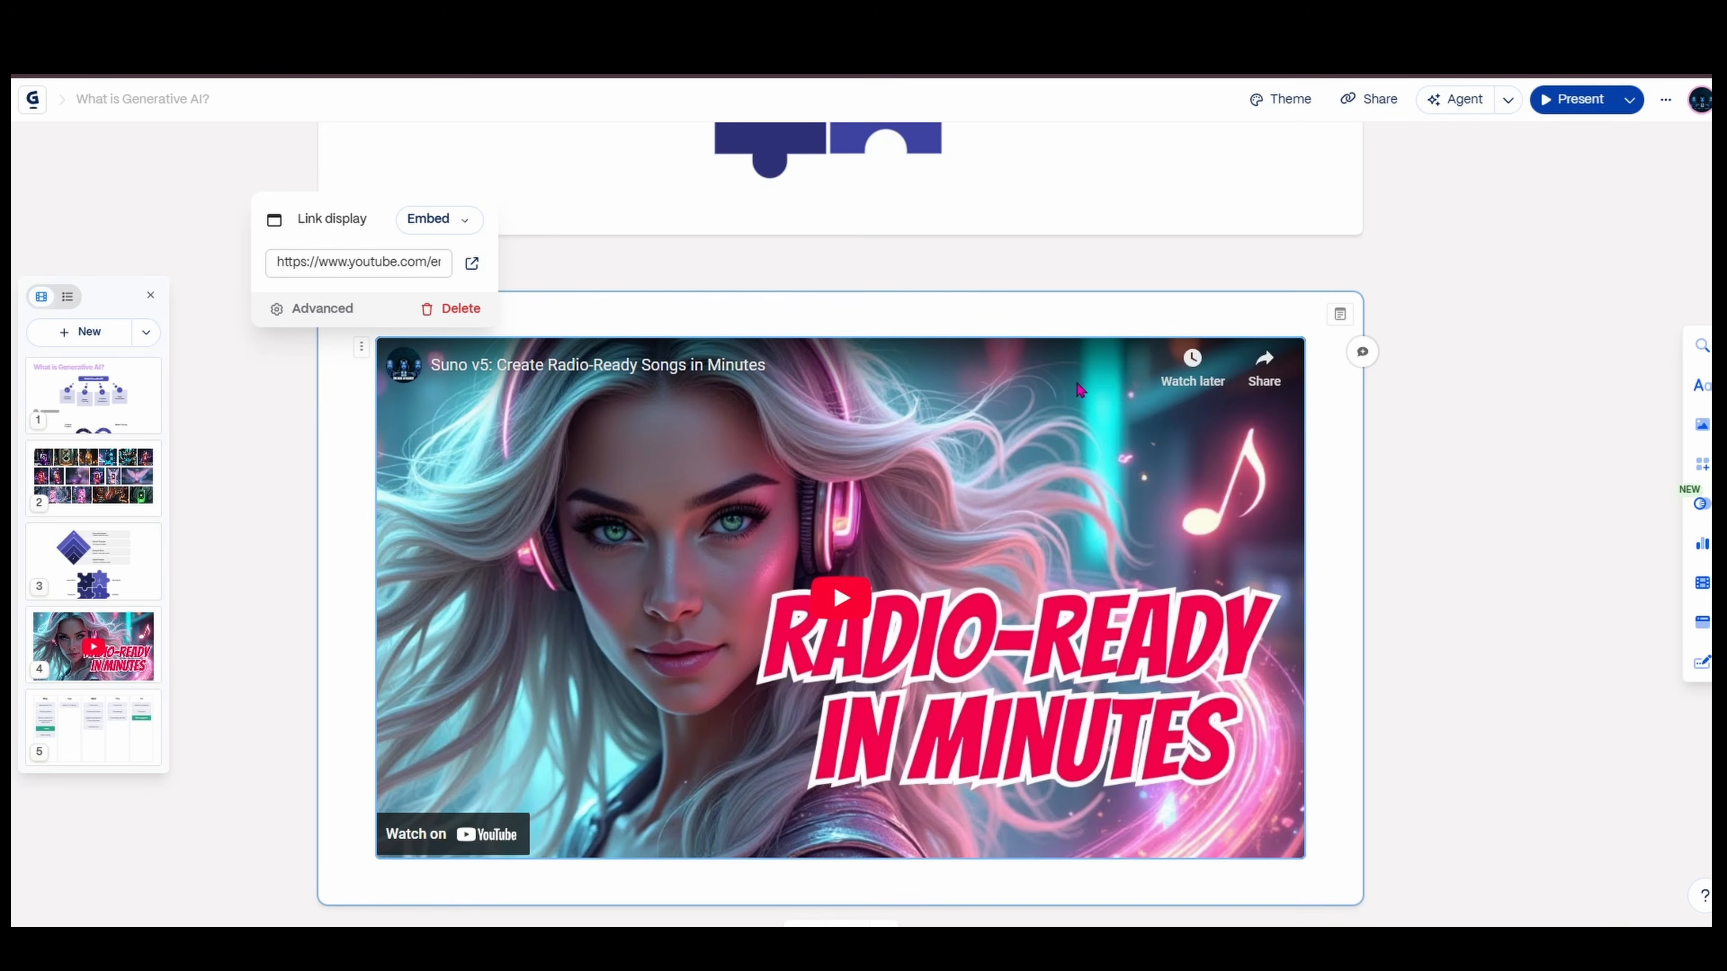
pyautogui.scroll(3, 1064, 640)
pyautogui.scroll(-7, 1065, 639)
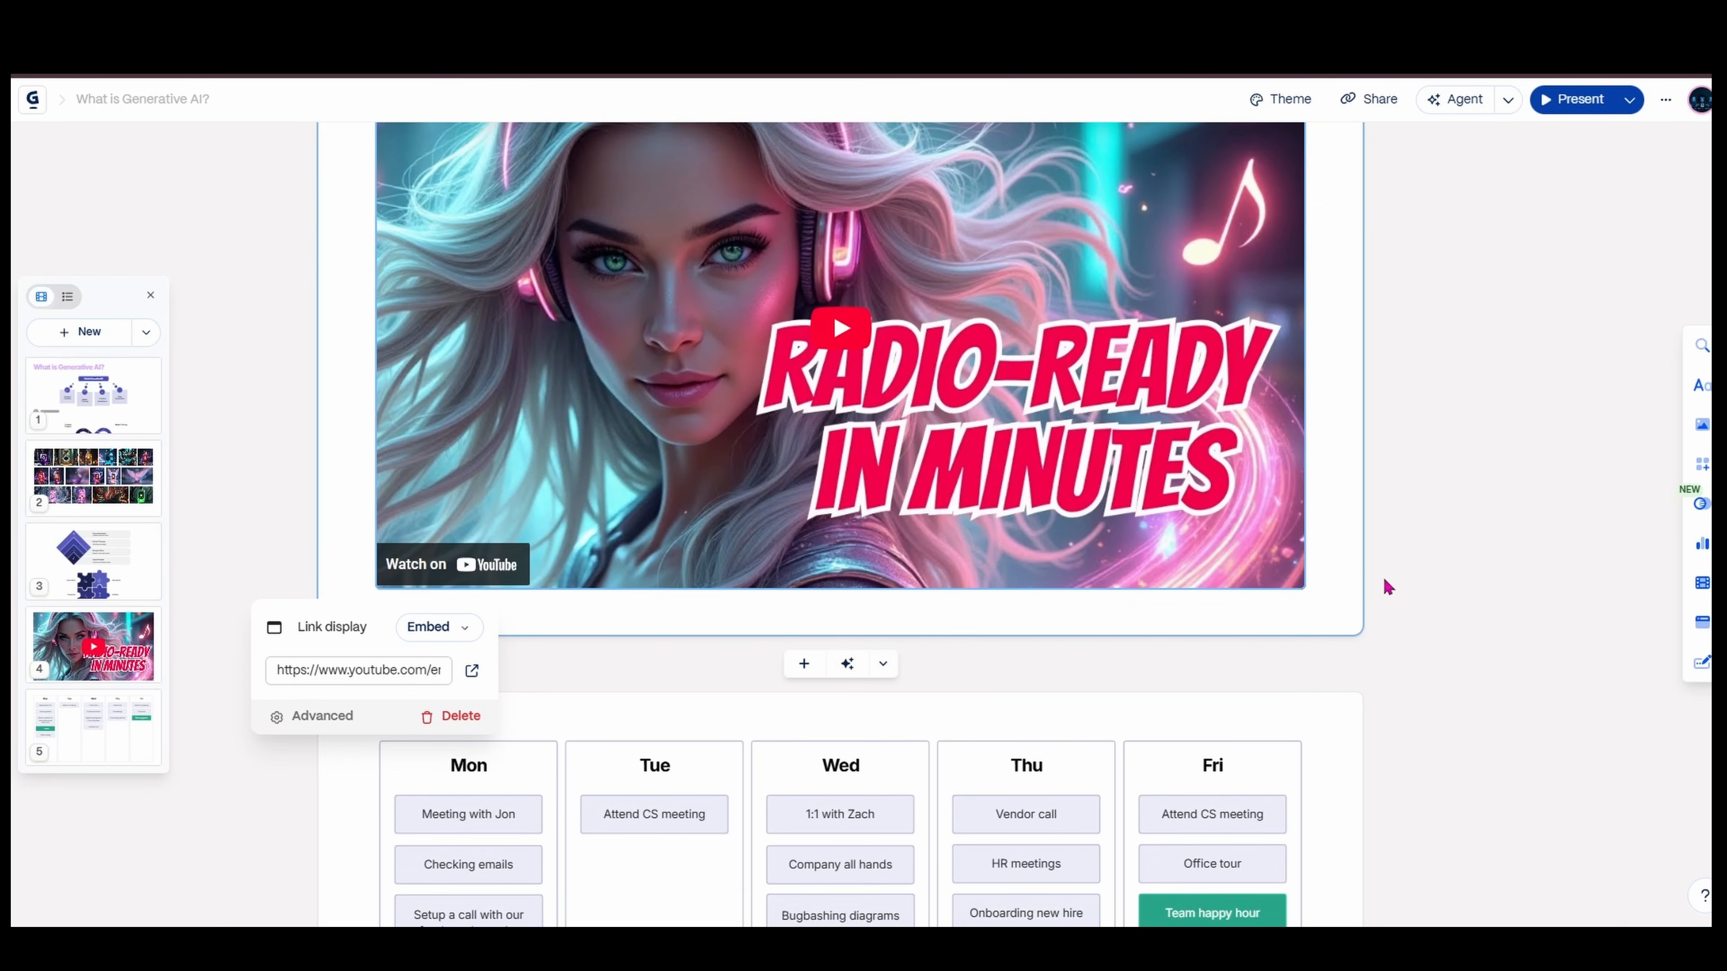
pyautogui.scroll(-7, 1489, 572)
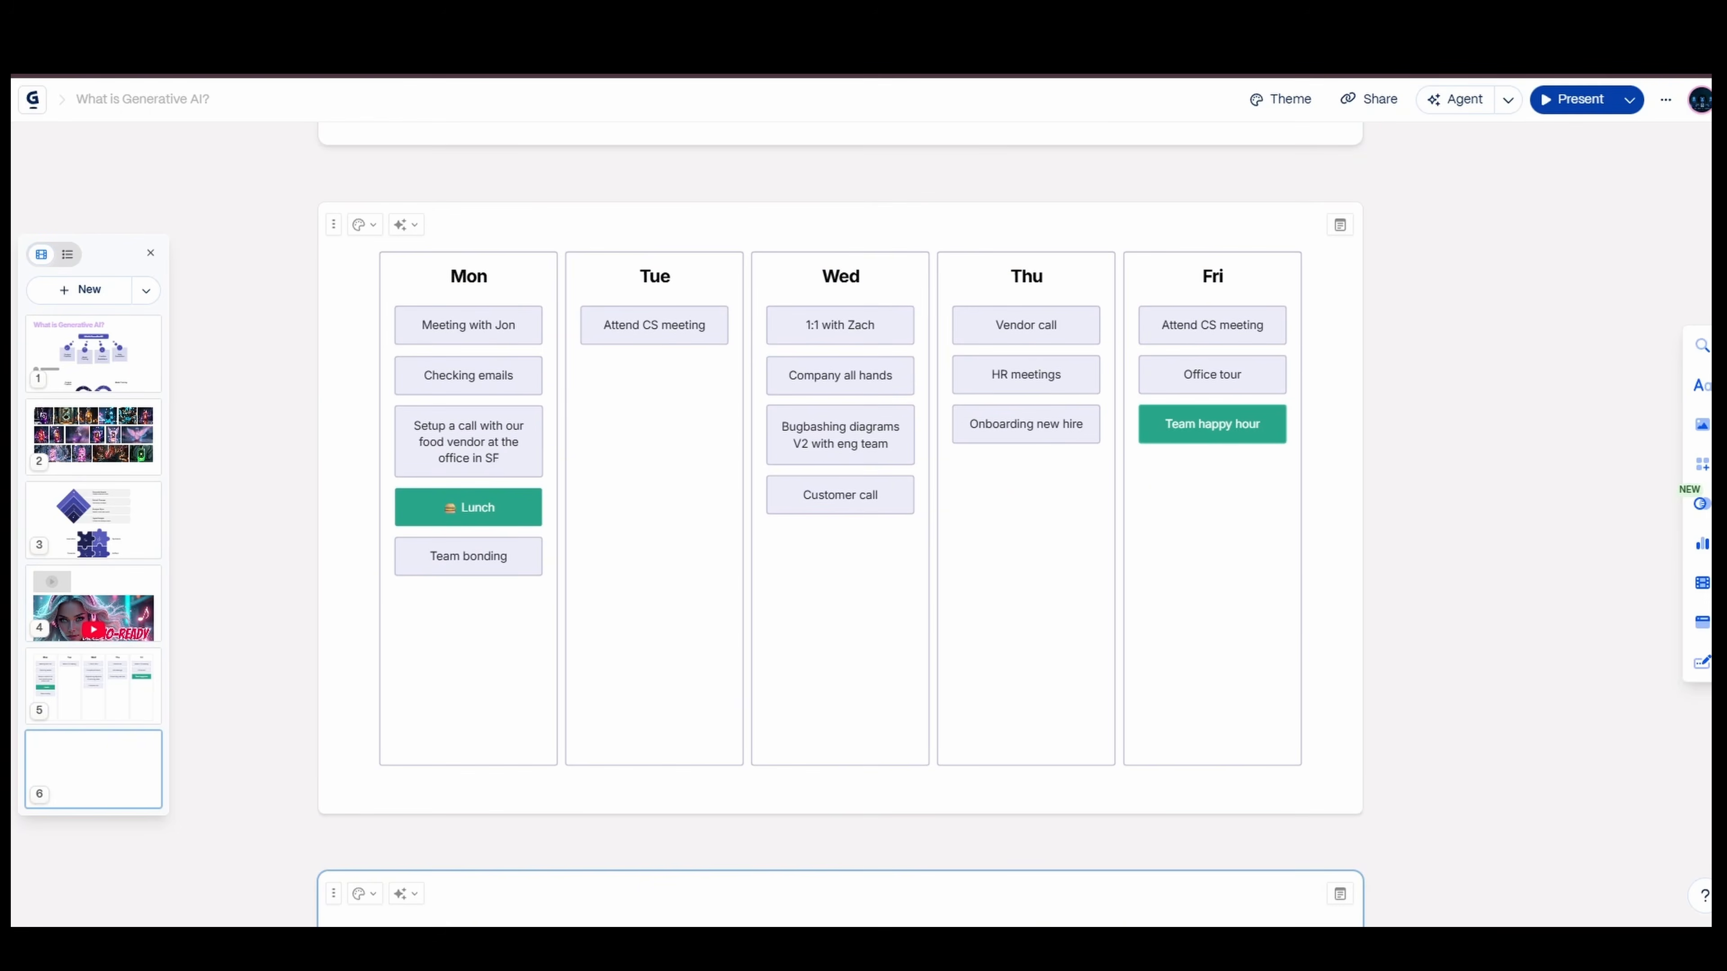
pyautogui.click(1703, 582)
pyautogui.scroll(-7, 1360, 817)
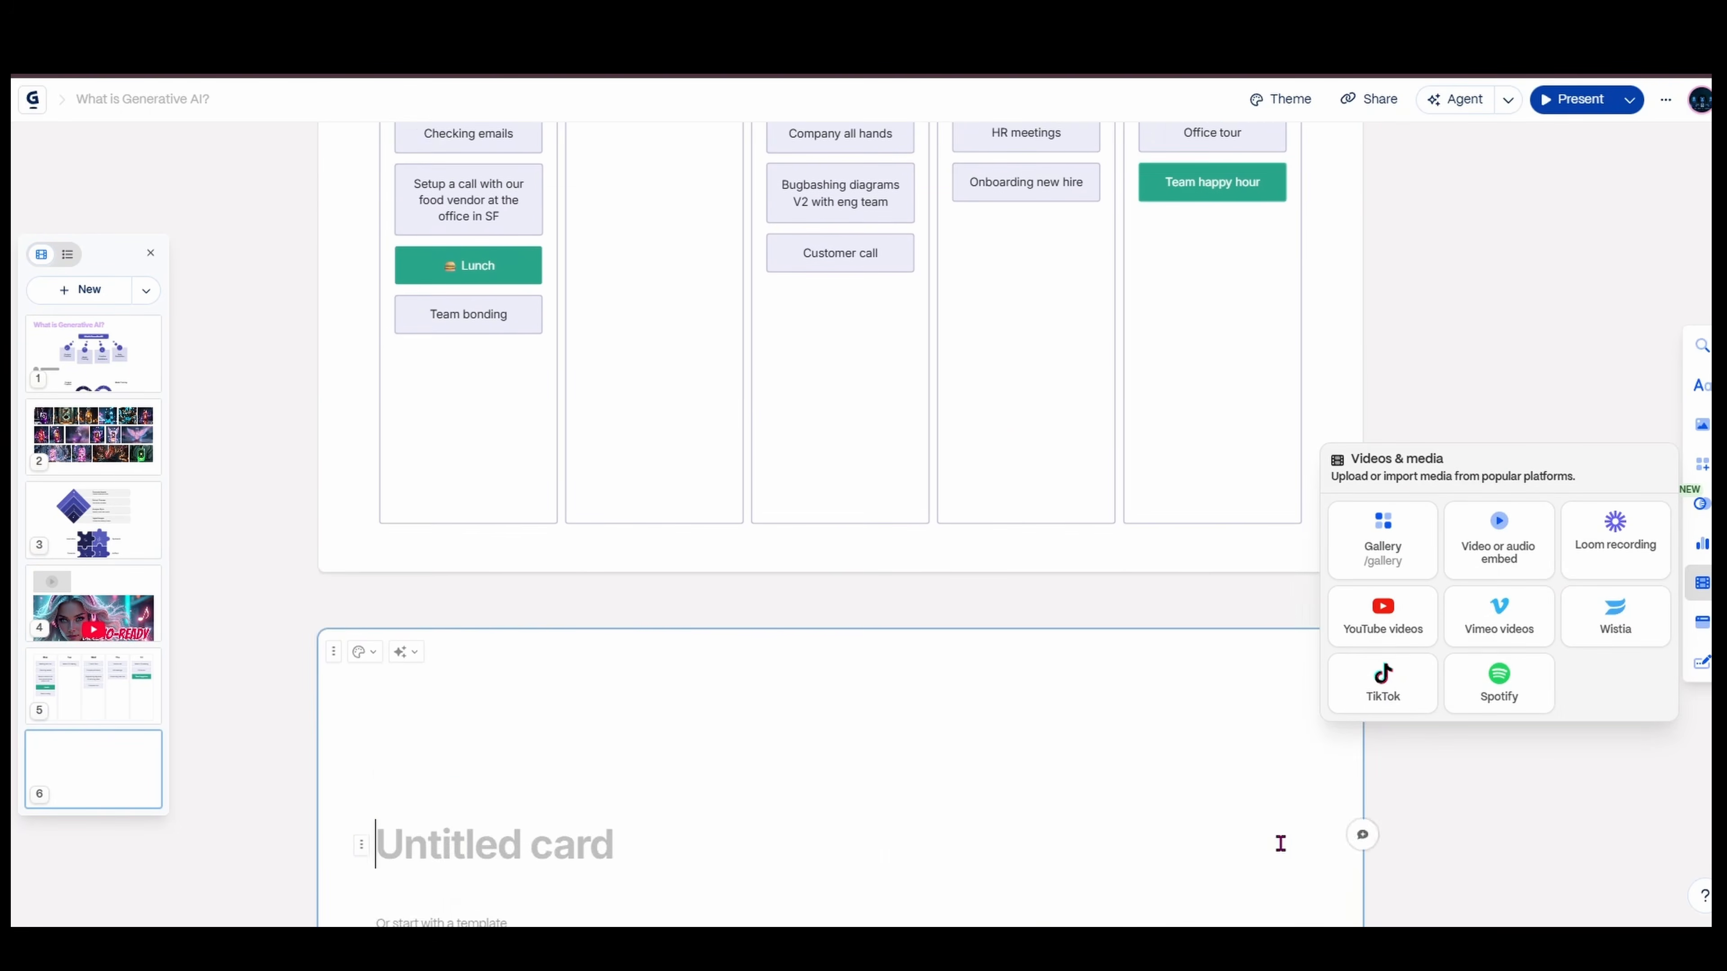
pyautogui.scroll(-3, 1288, 809)
pyautogui.scroll(1, 1288, 810)
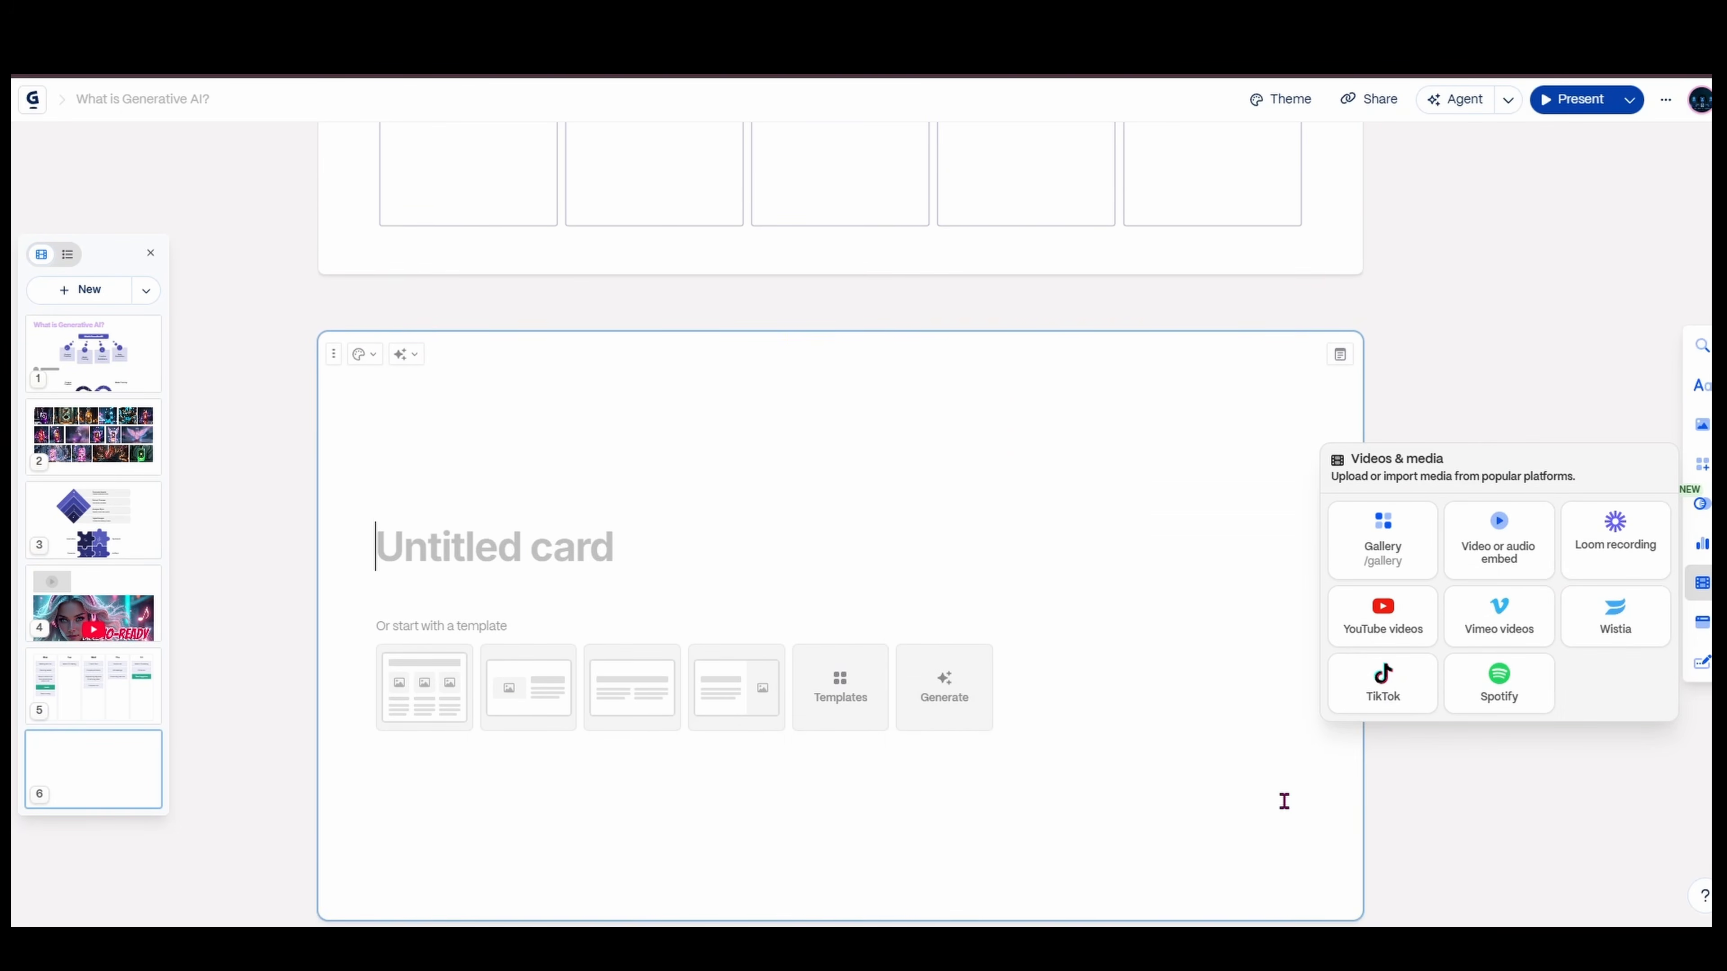
pyautogui.scroll(-1, 1284, 801)
pyautogui.click(1703, 425)
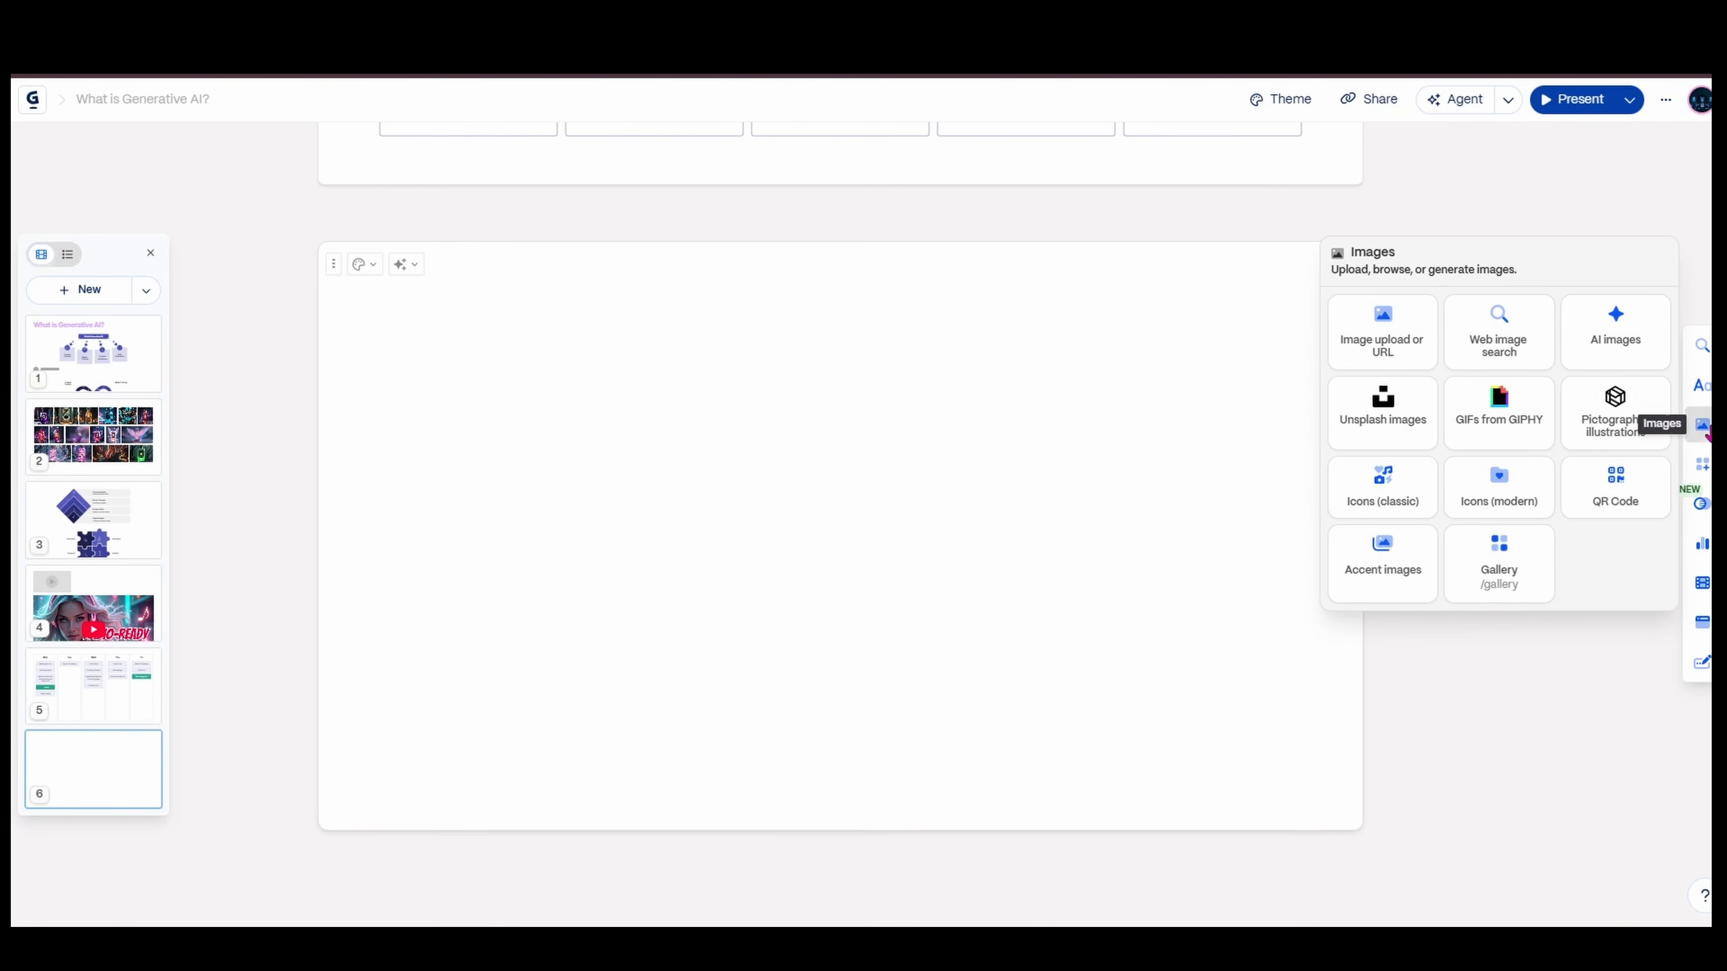
pyautogui.click(1615, 327)
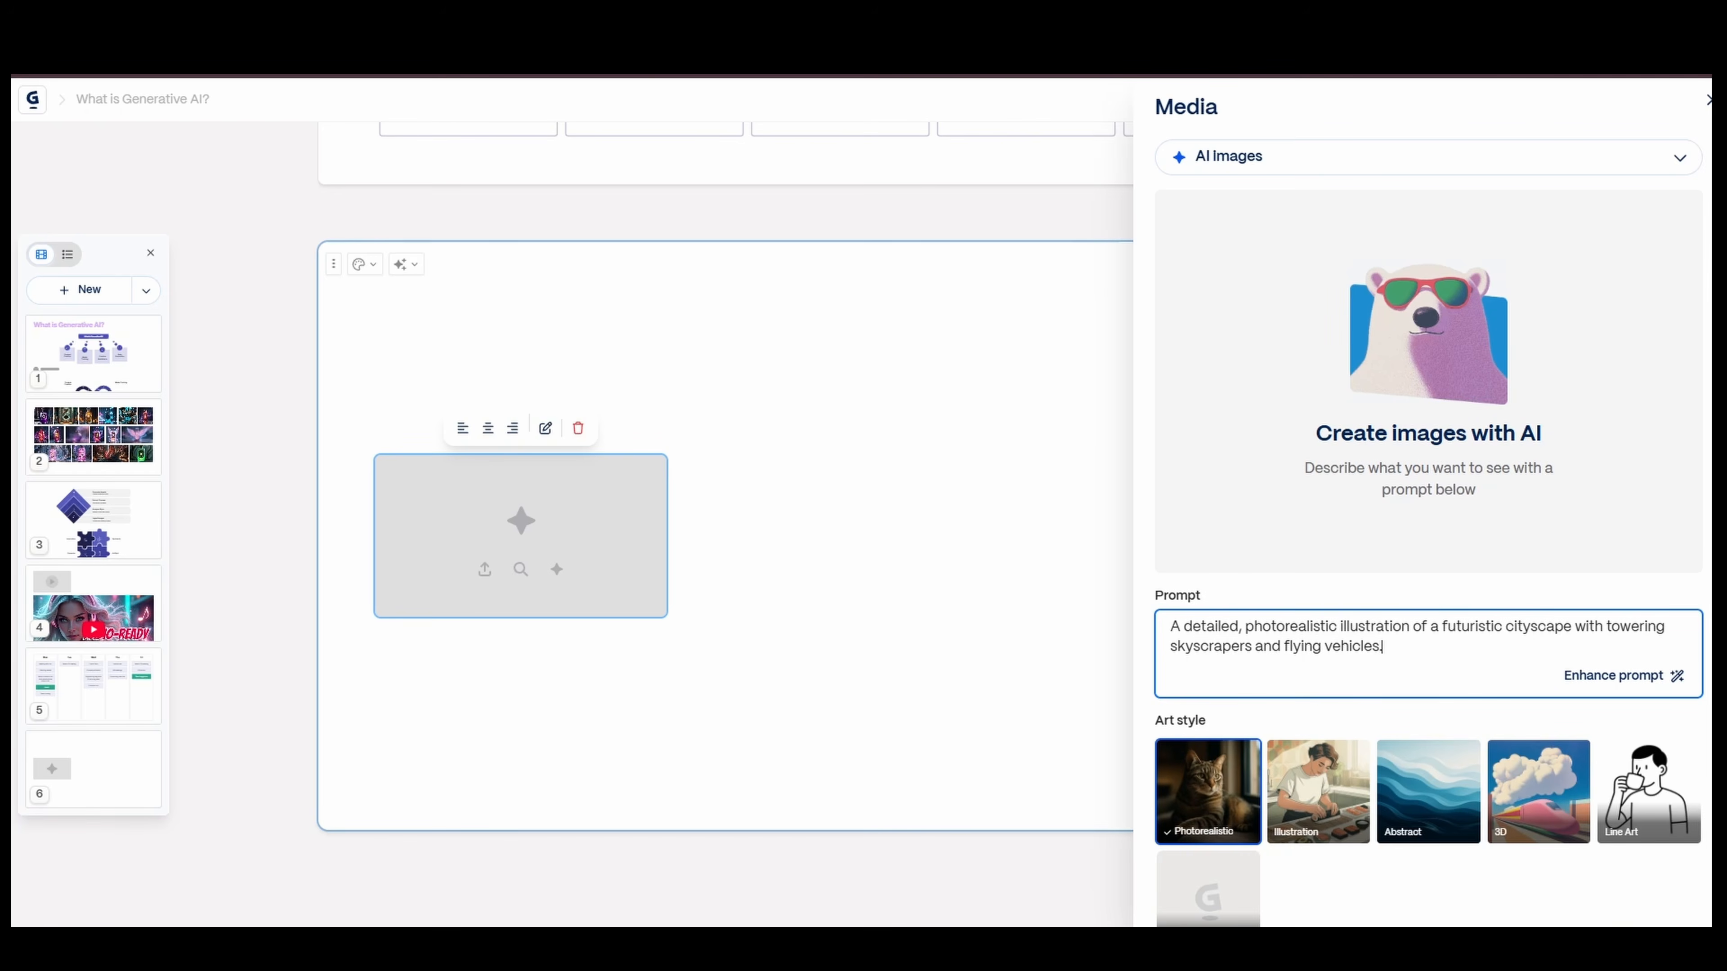
# Replace the image prompt with the copied text beginning "A cinematic fusion of a beautiful enchantress of song in close-up, glowing neon headphones and microphone"
pyautogui.moveTo(1400, 638); pyautogui.dragTo(1227, 636)
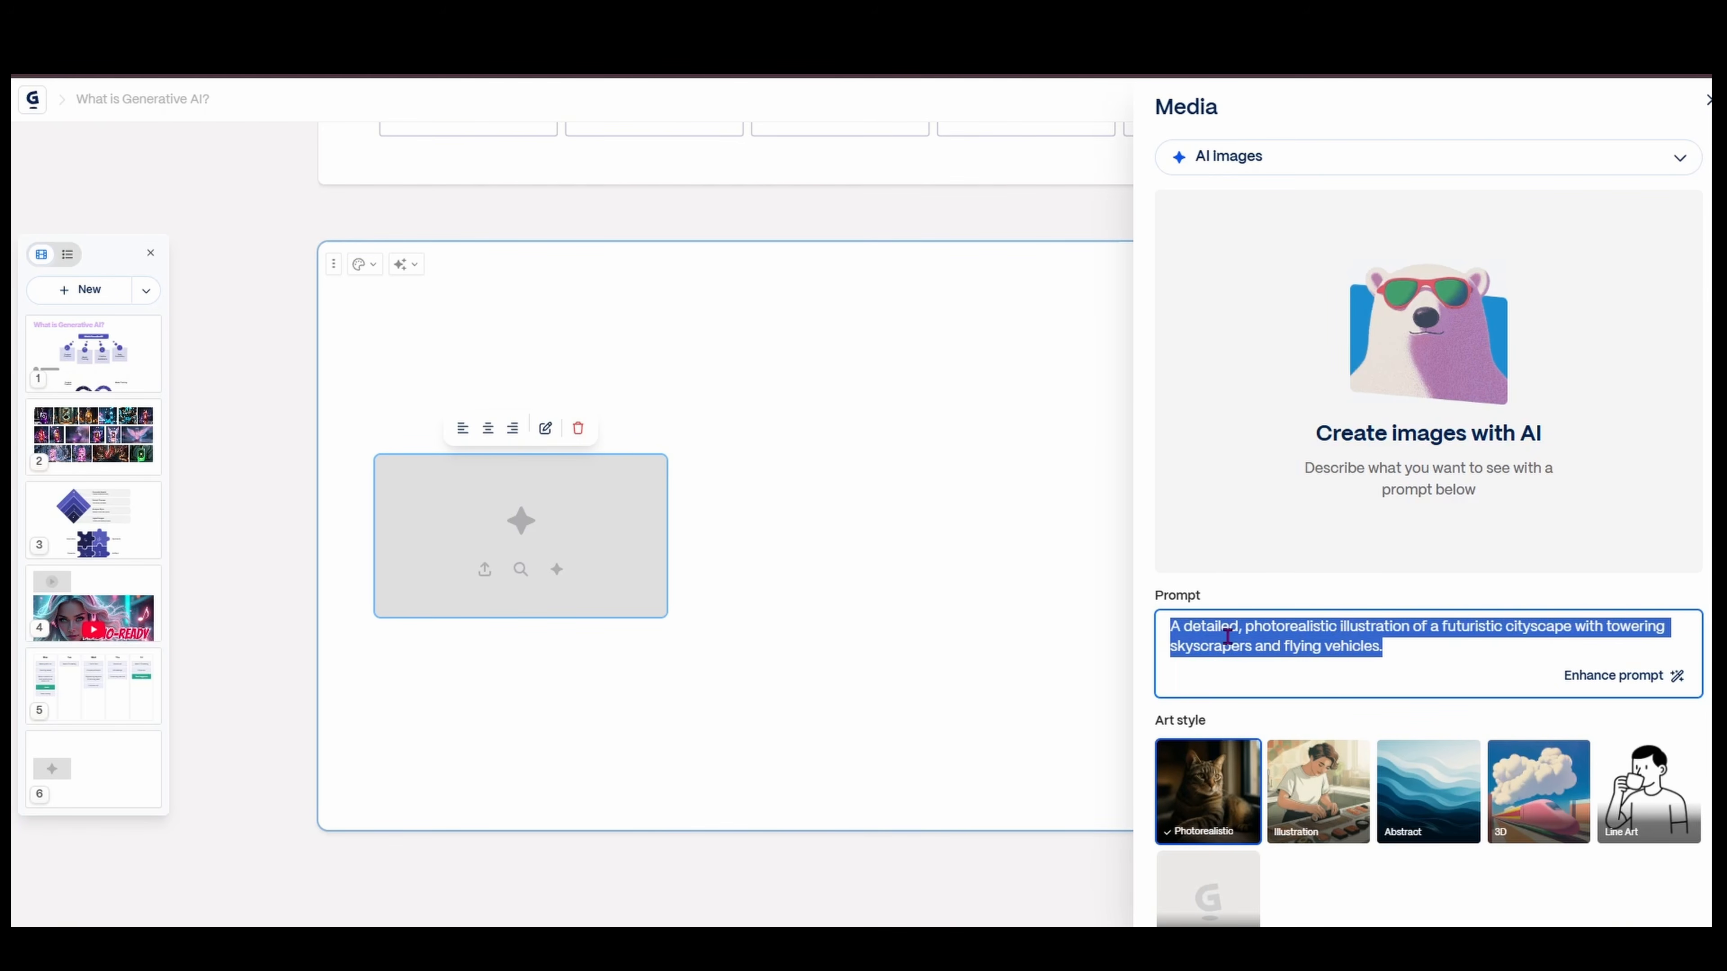
pyautogui.rightClick(1230, 638)
pyautogui.click(1328, 347)
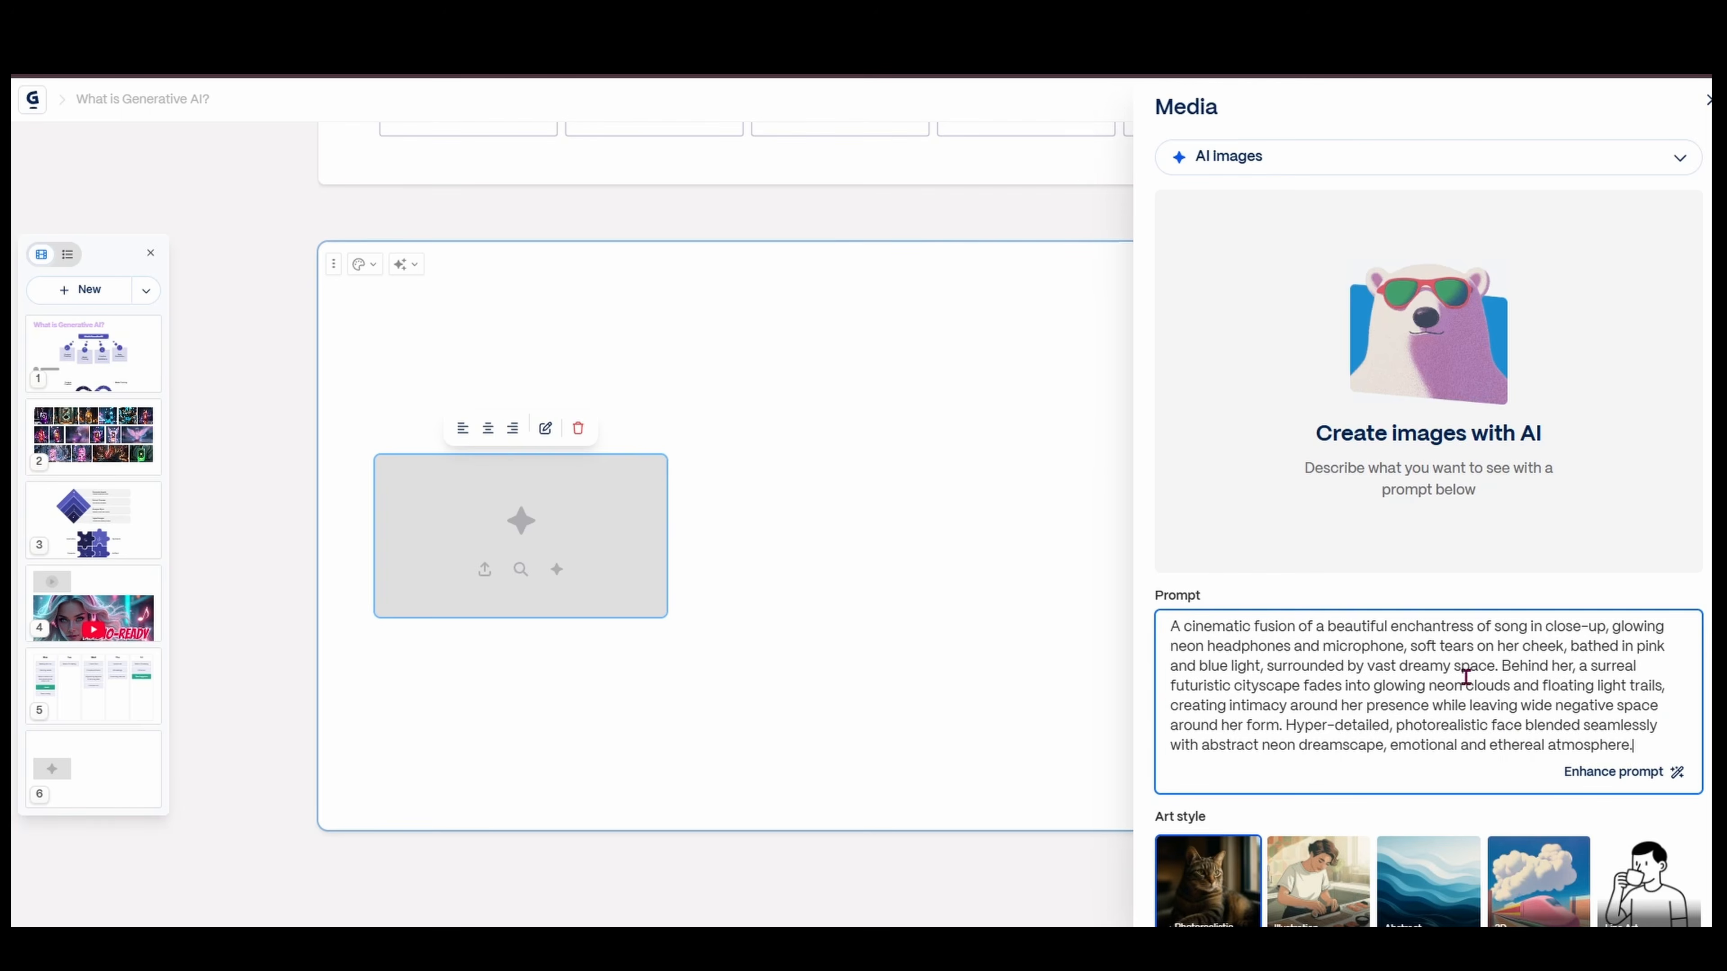
# Set the AI image's aspect ratio to 4:3 and the image count to 1
pyautogui.scroll(-4, 1465, 676)
pyautogui.scroll(-3, 1349, 787)
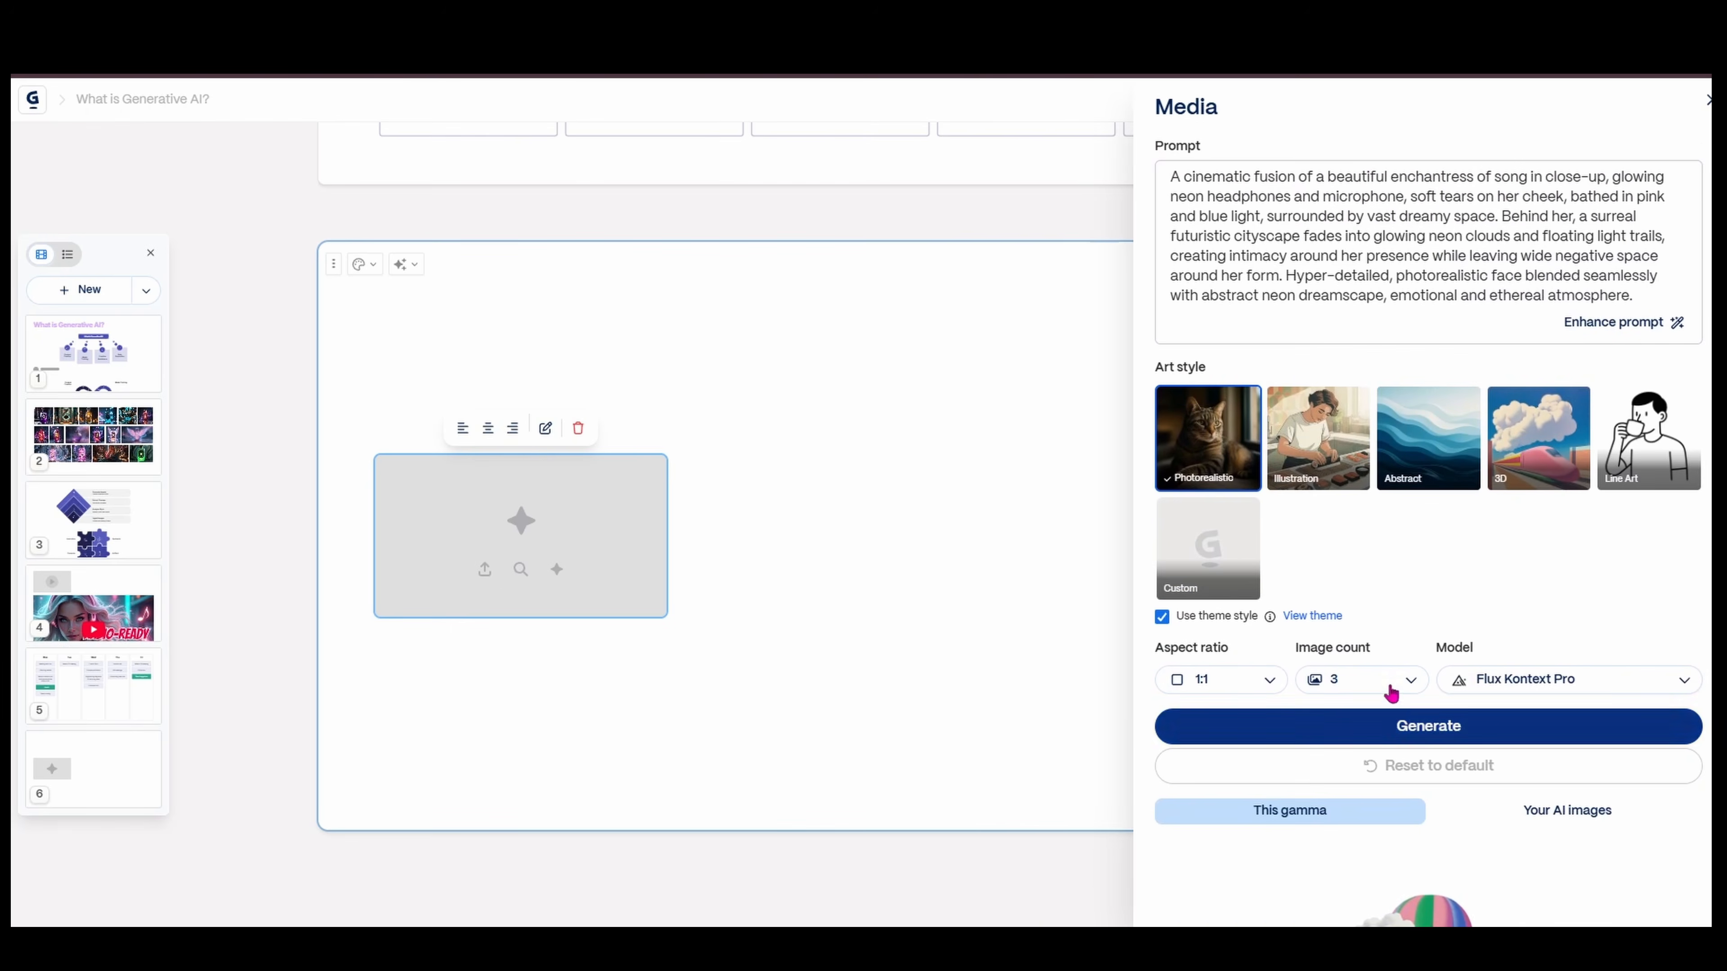
pyautogui.click(1250, 685)
pyautogui.click(1267, 799)
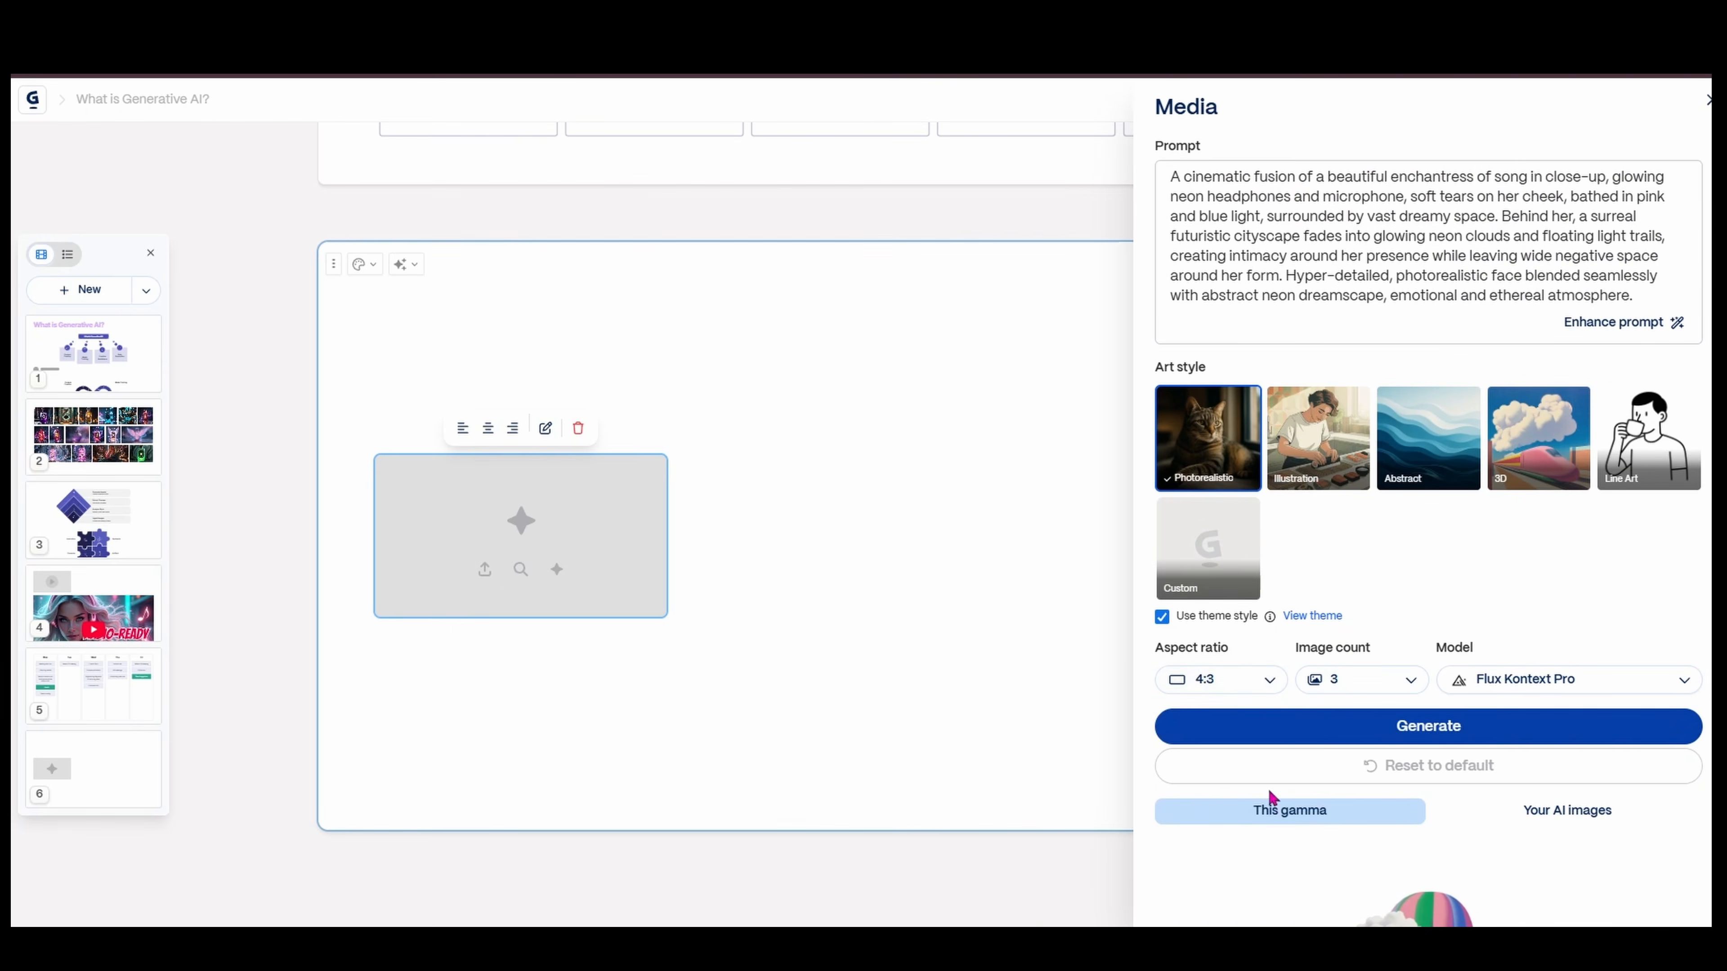
pyautogui.click(1335, 680)
pyautogui.click(1350, 726)
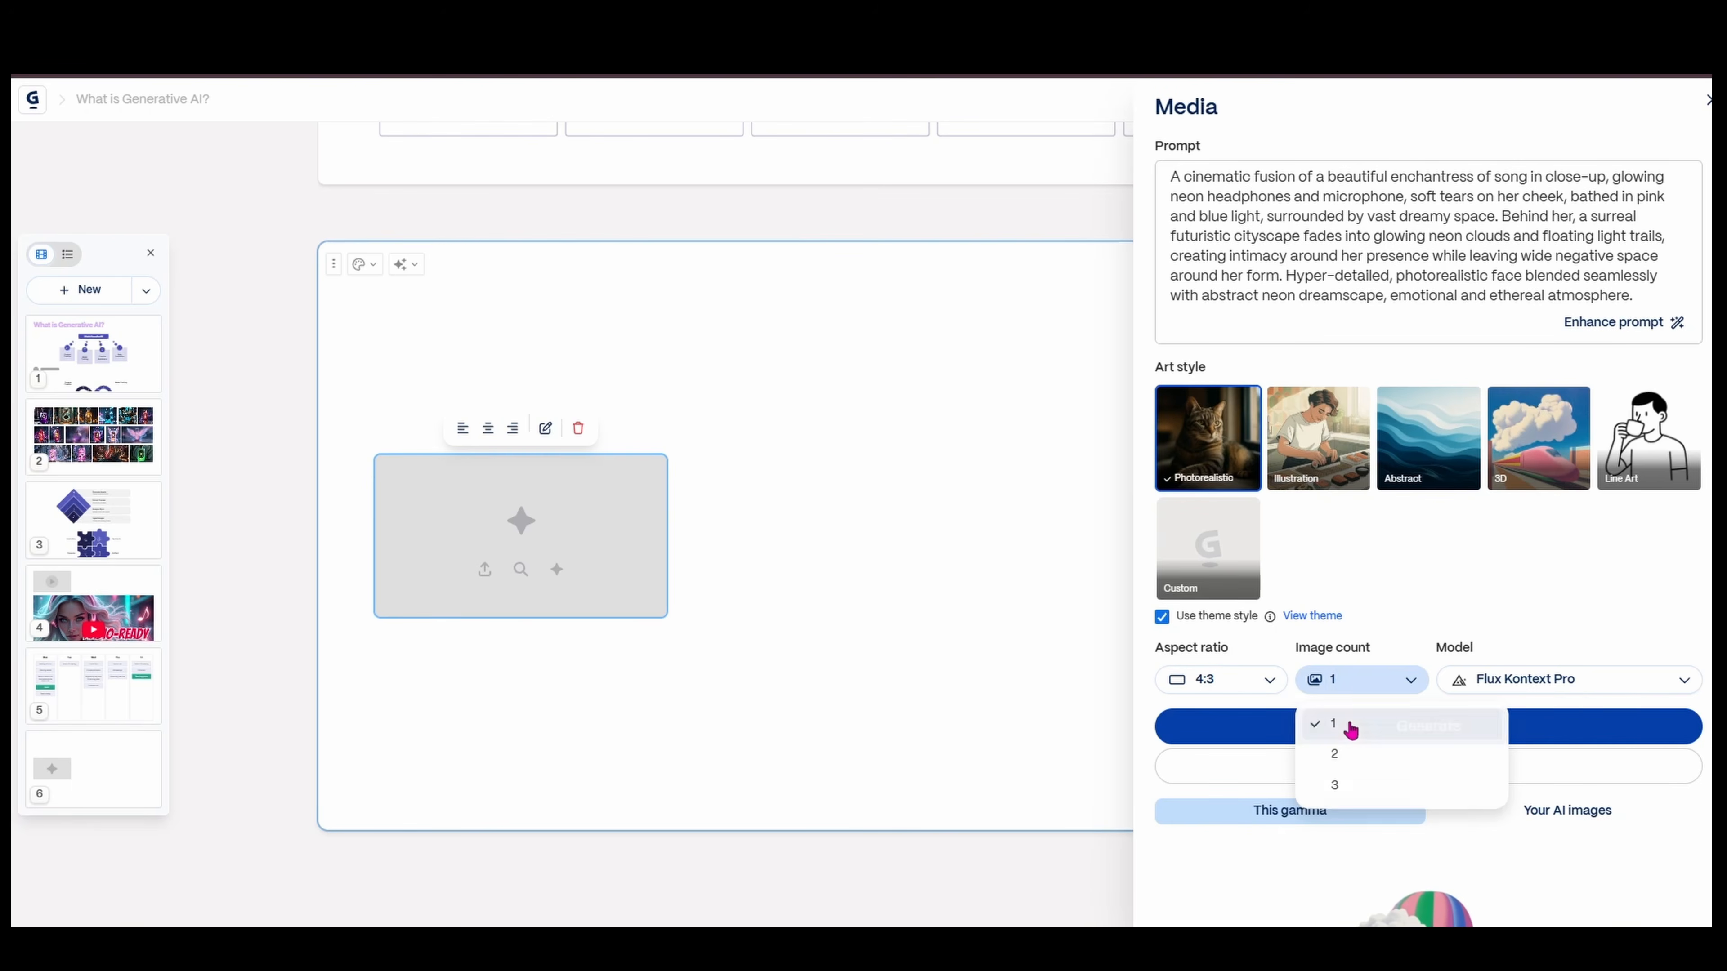
# Look through the available image models, keep Flux Kontext Pro, and generate the image
pyautogui.scroll(-3, 1577, 694)
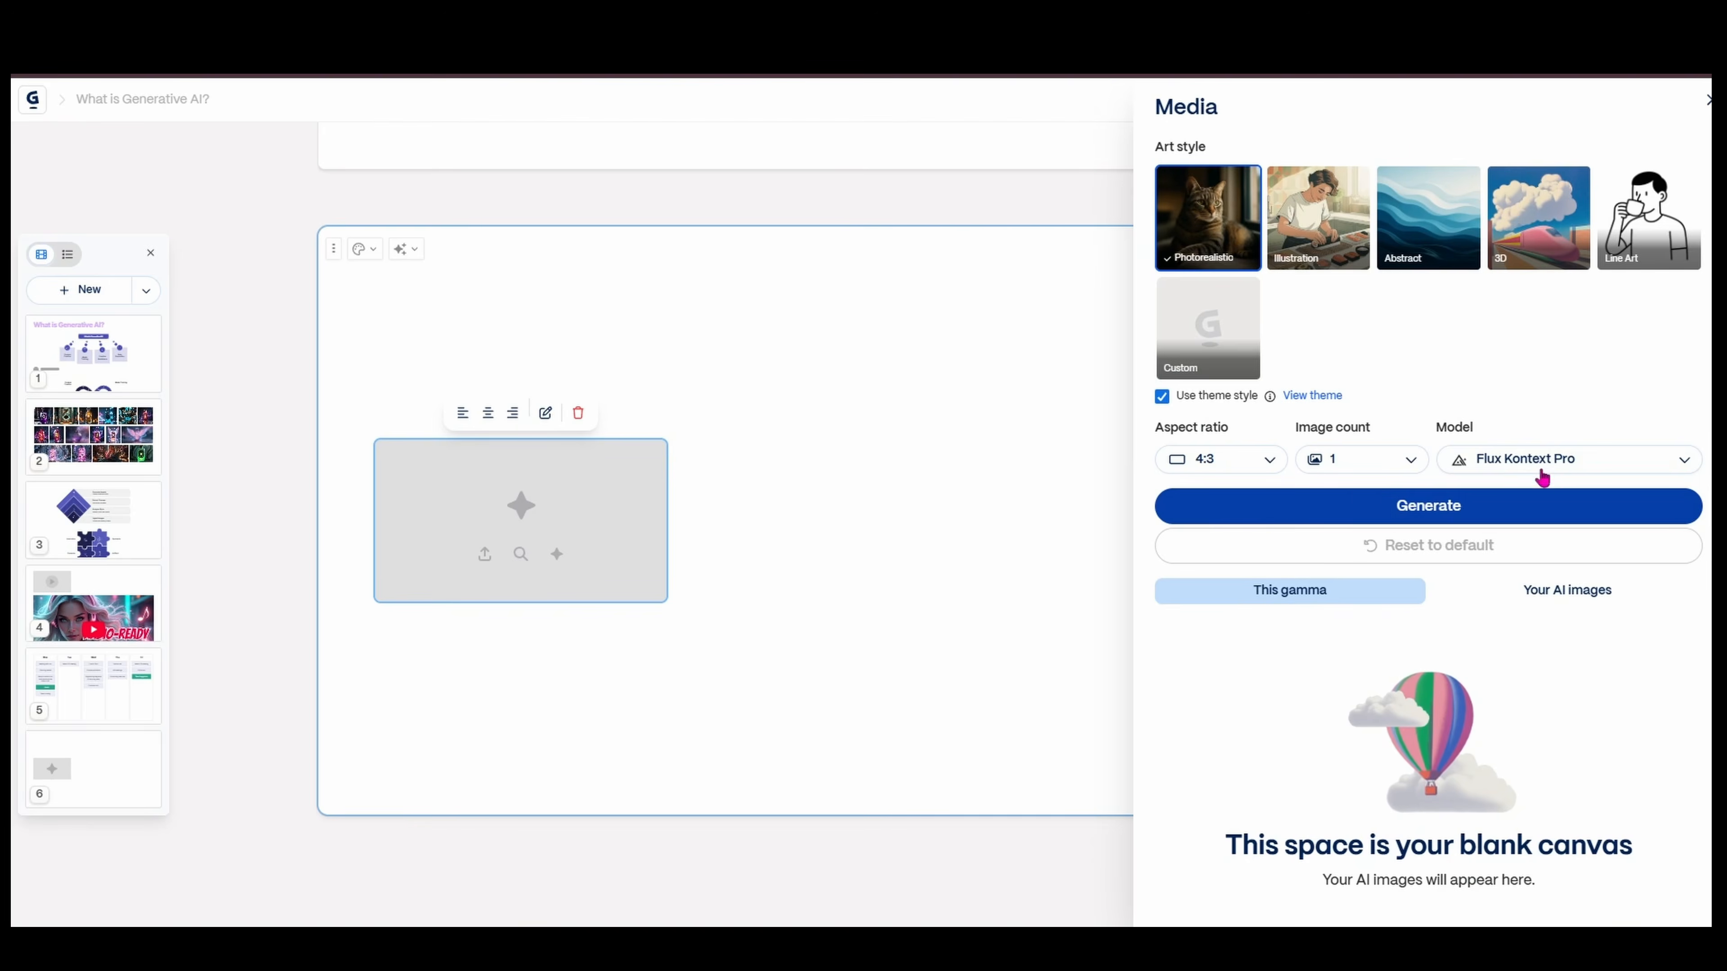
pyautogui.click(1545, 468)
pyautogui.scroll(-3, 1583, 693)
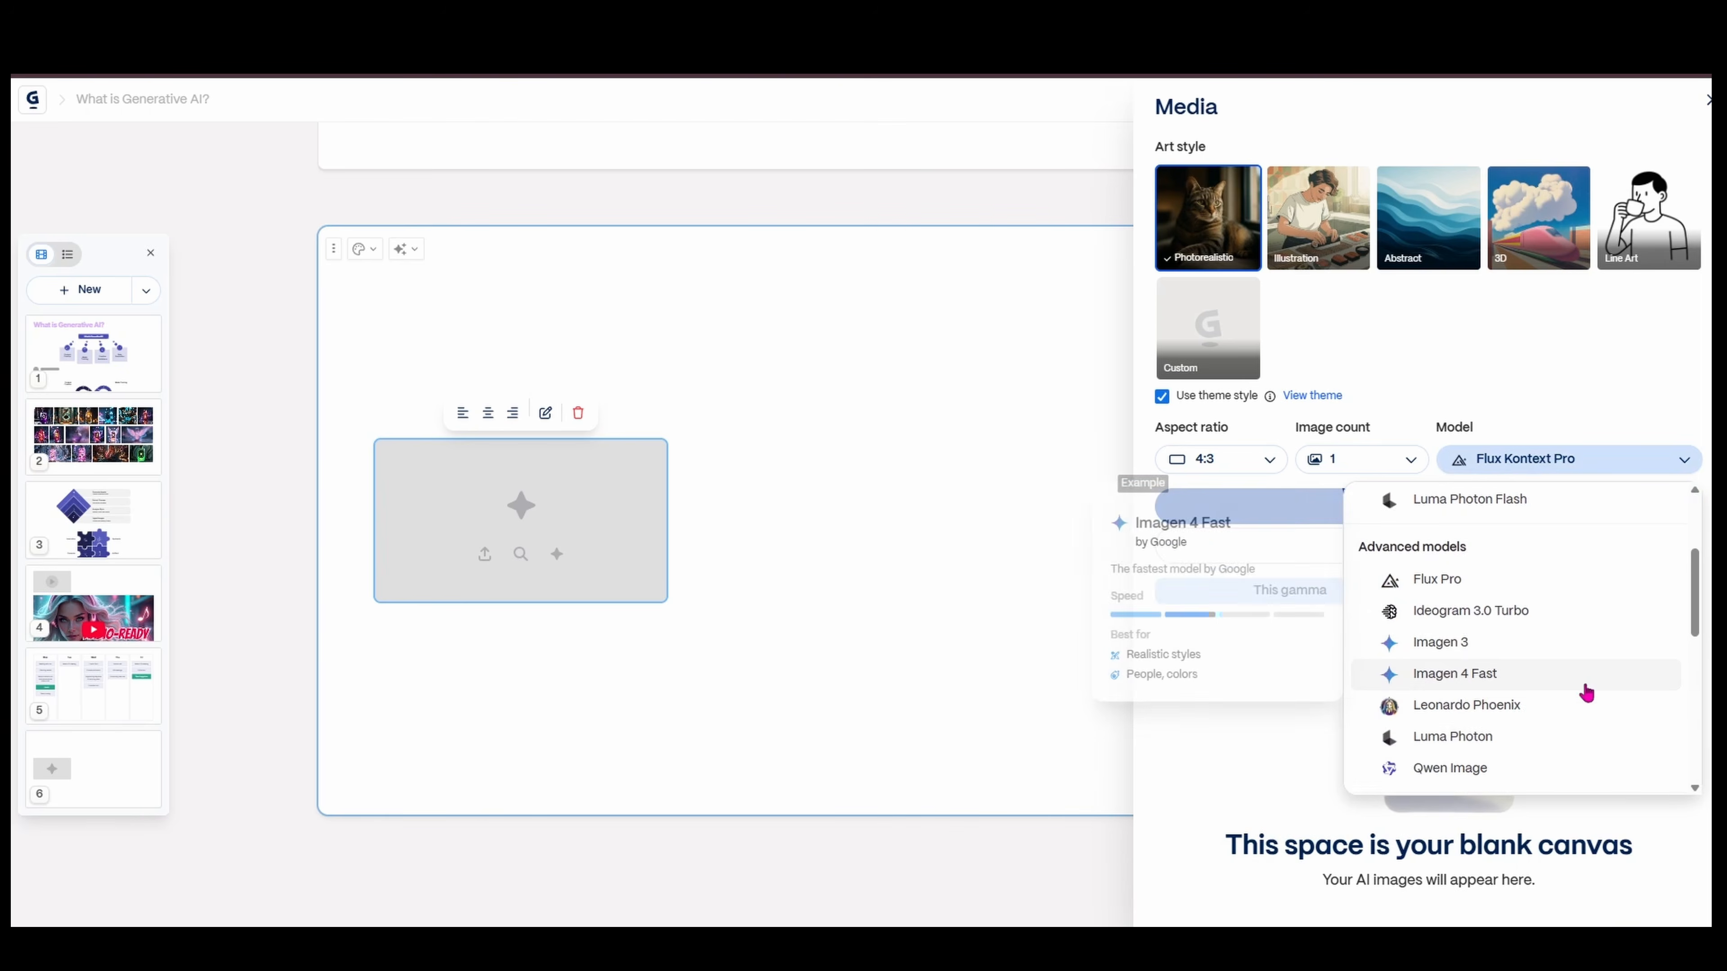
pyautogui.scroll(-4, 1584, 694)
pyautogui.click(1591, 332)
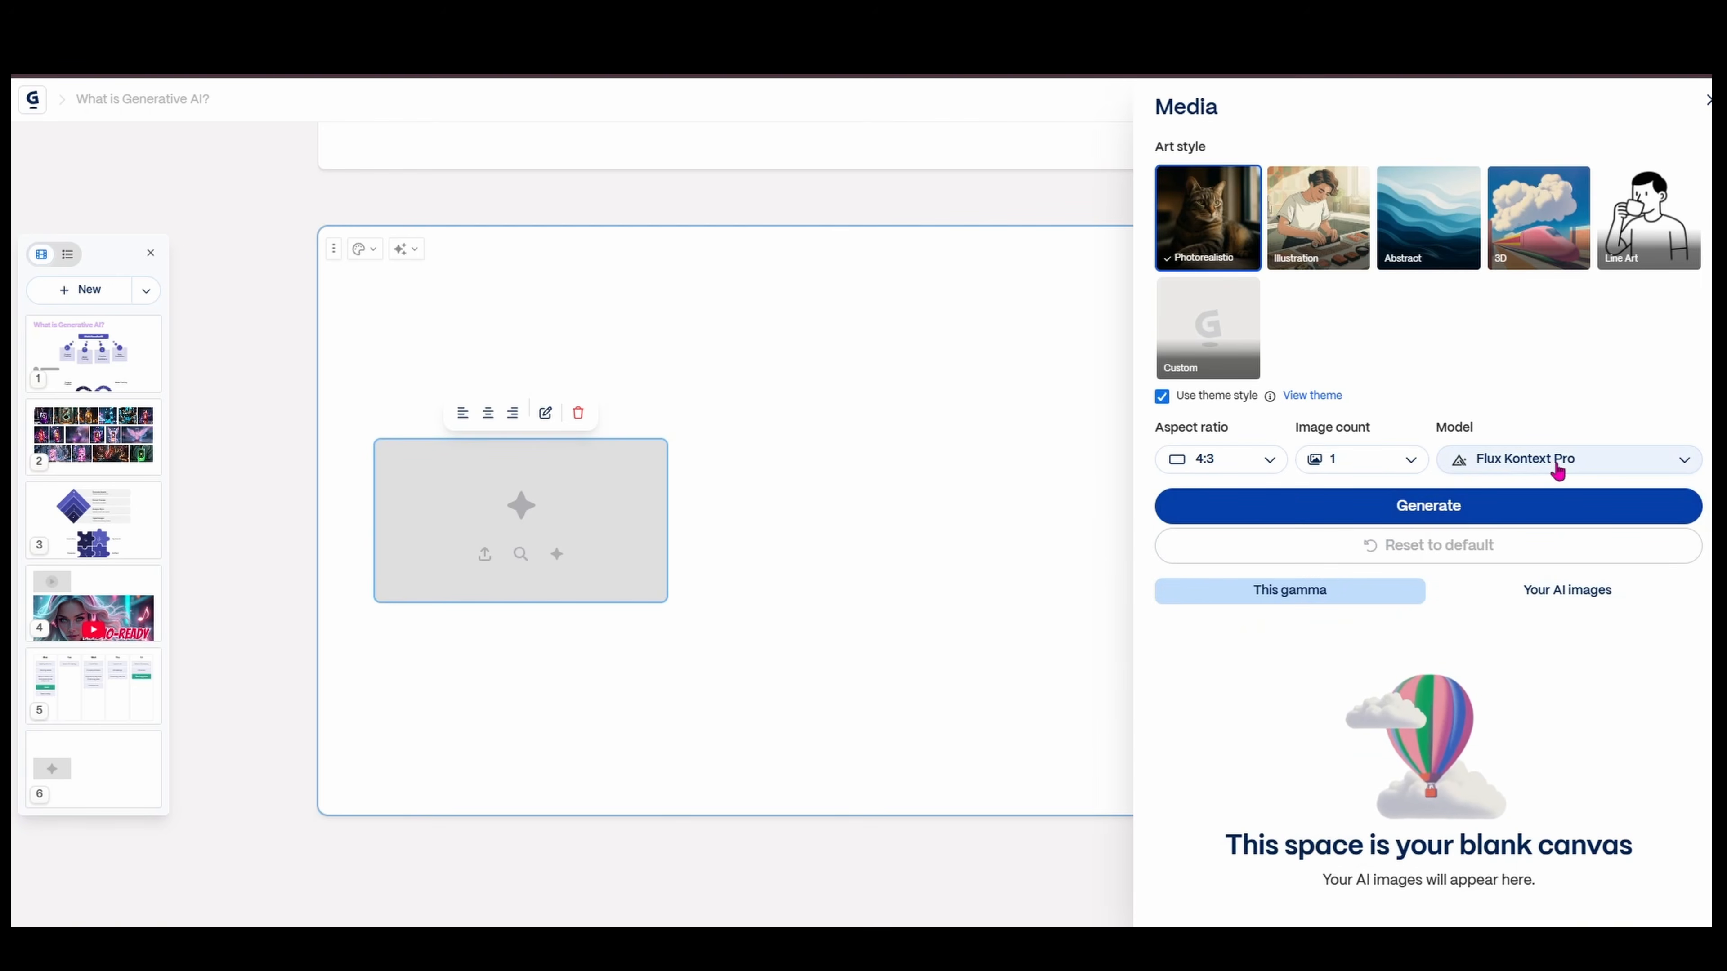
pyautogui.click(1549, 504)
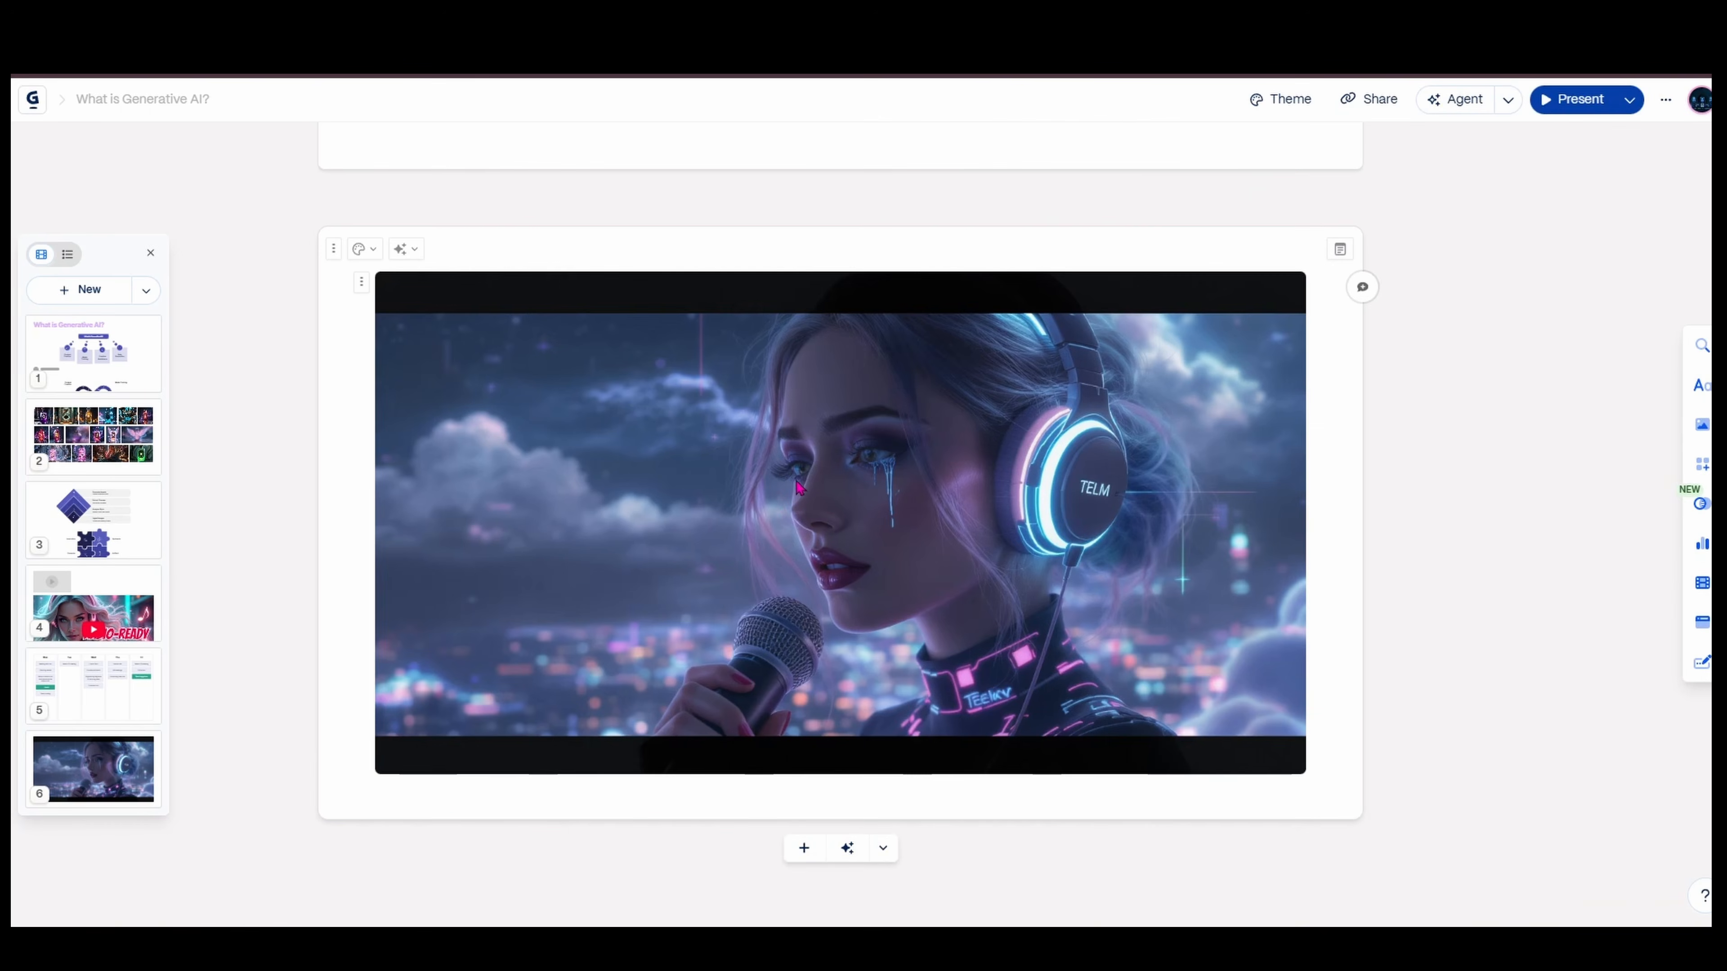
# Open the AI editing options for the generated singer image and animate it
pyautogui.click(902, 577)
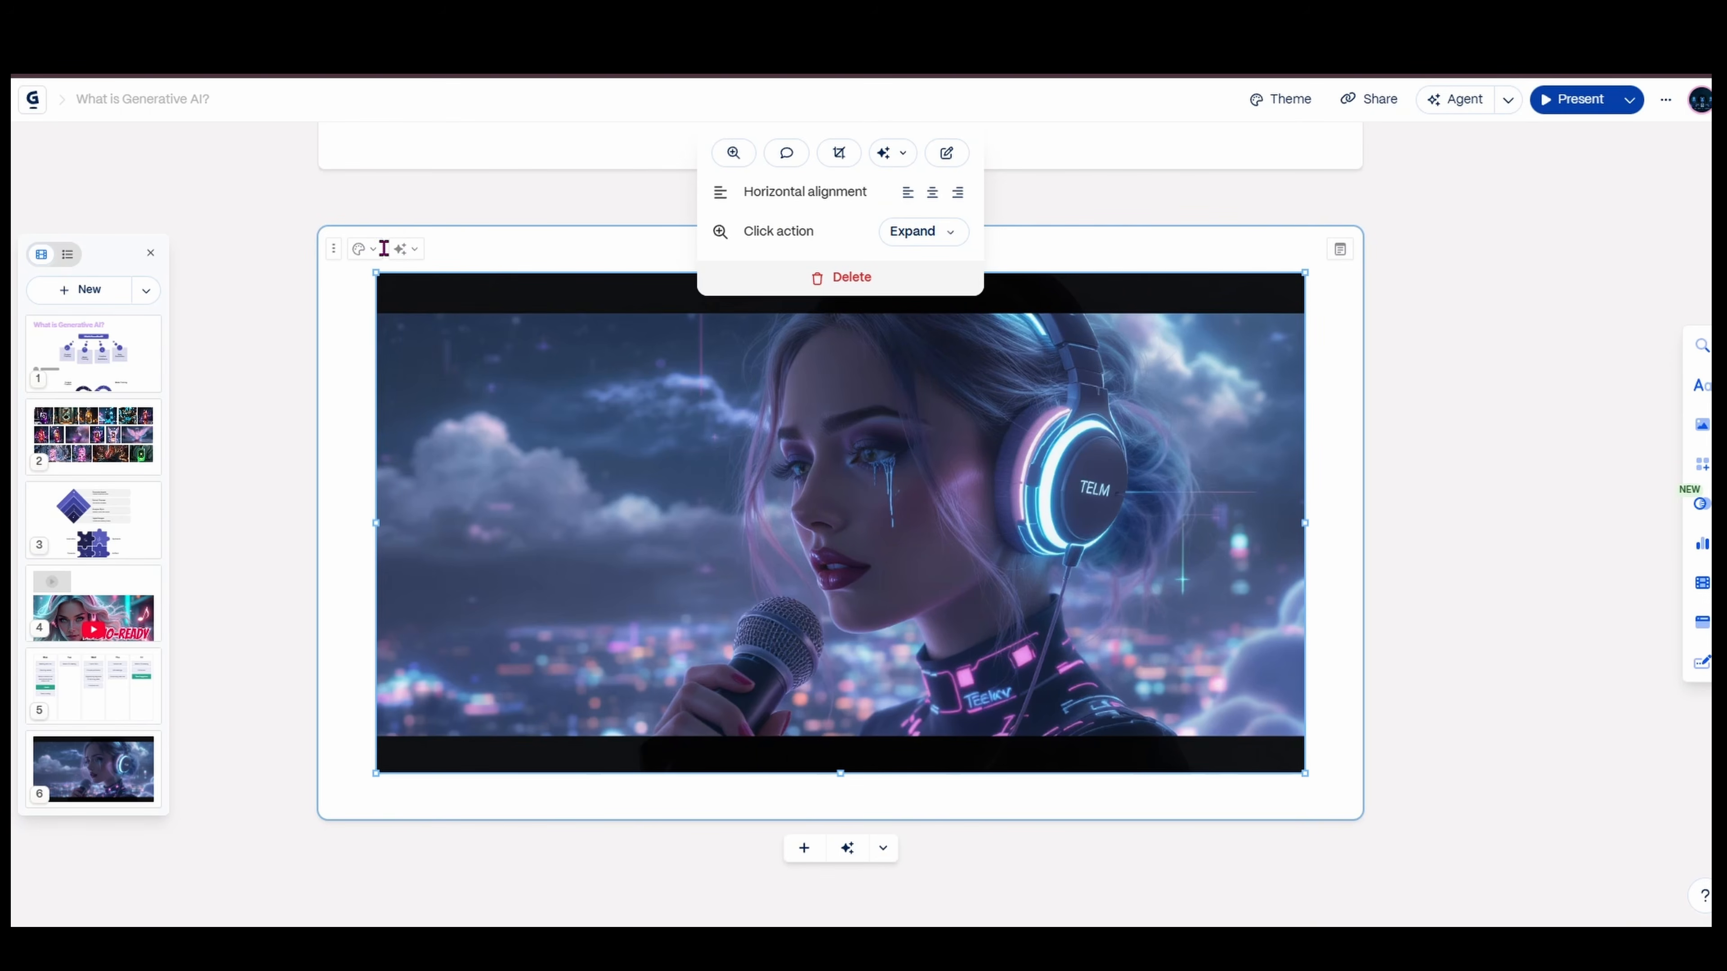
pyautogui.click(403, 254)
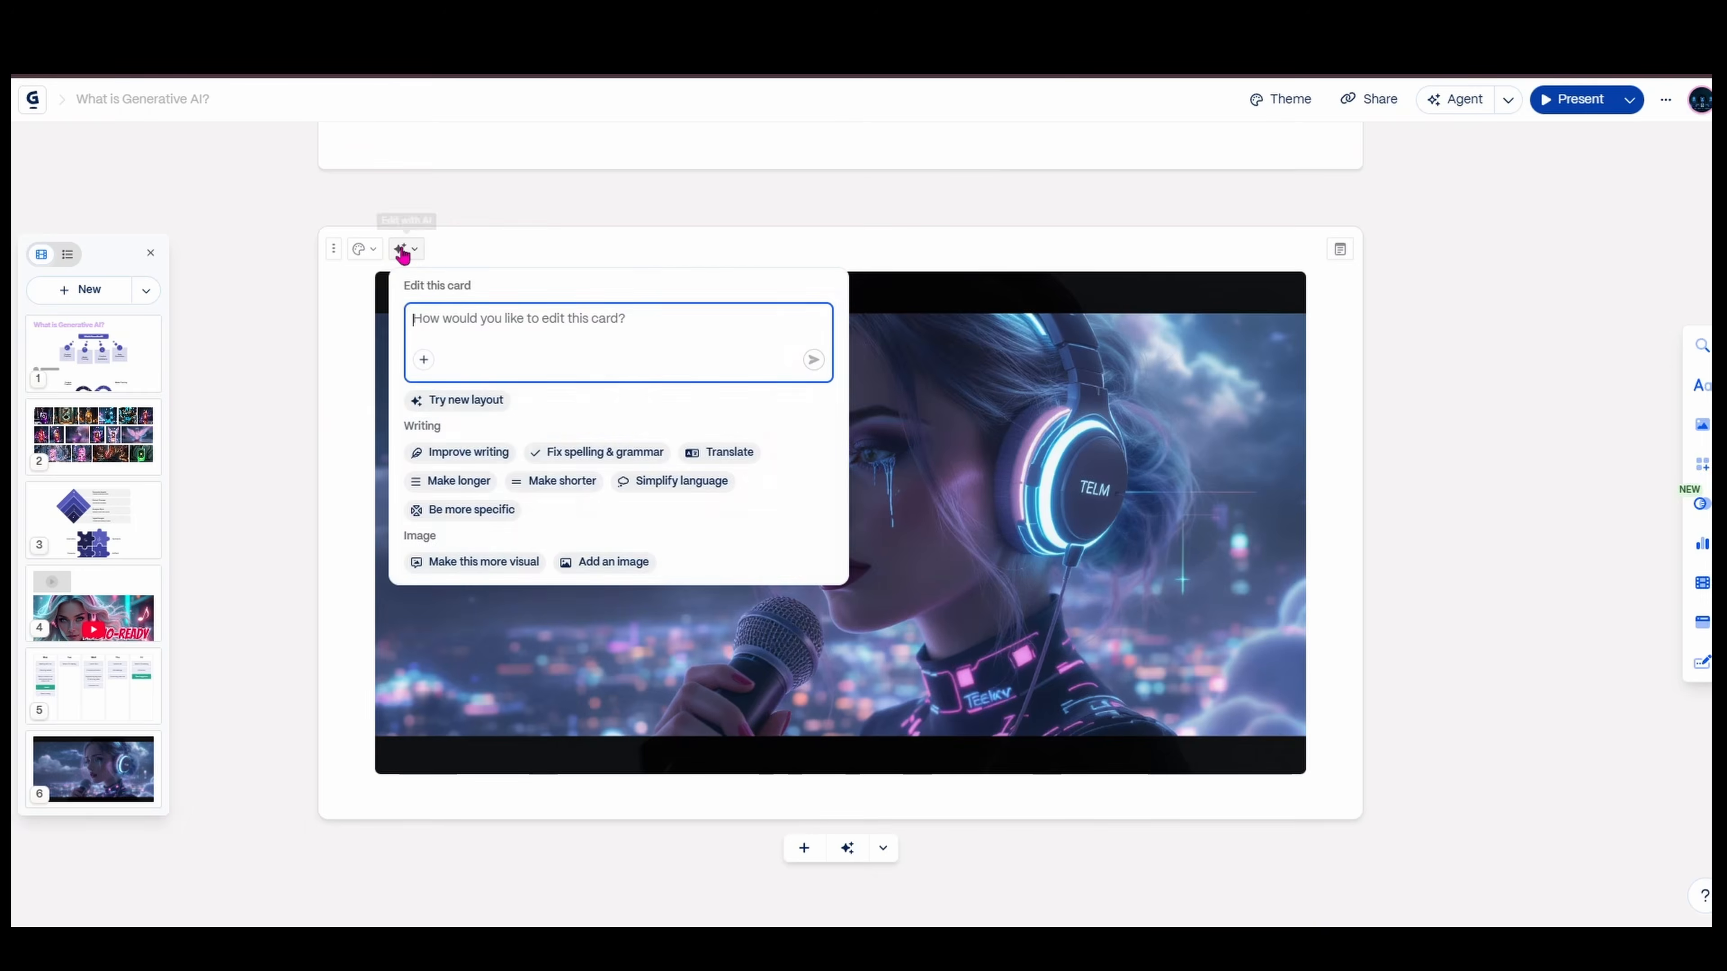
pyautogui.doubleClick(845, 432)
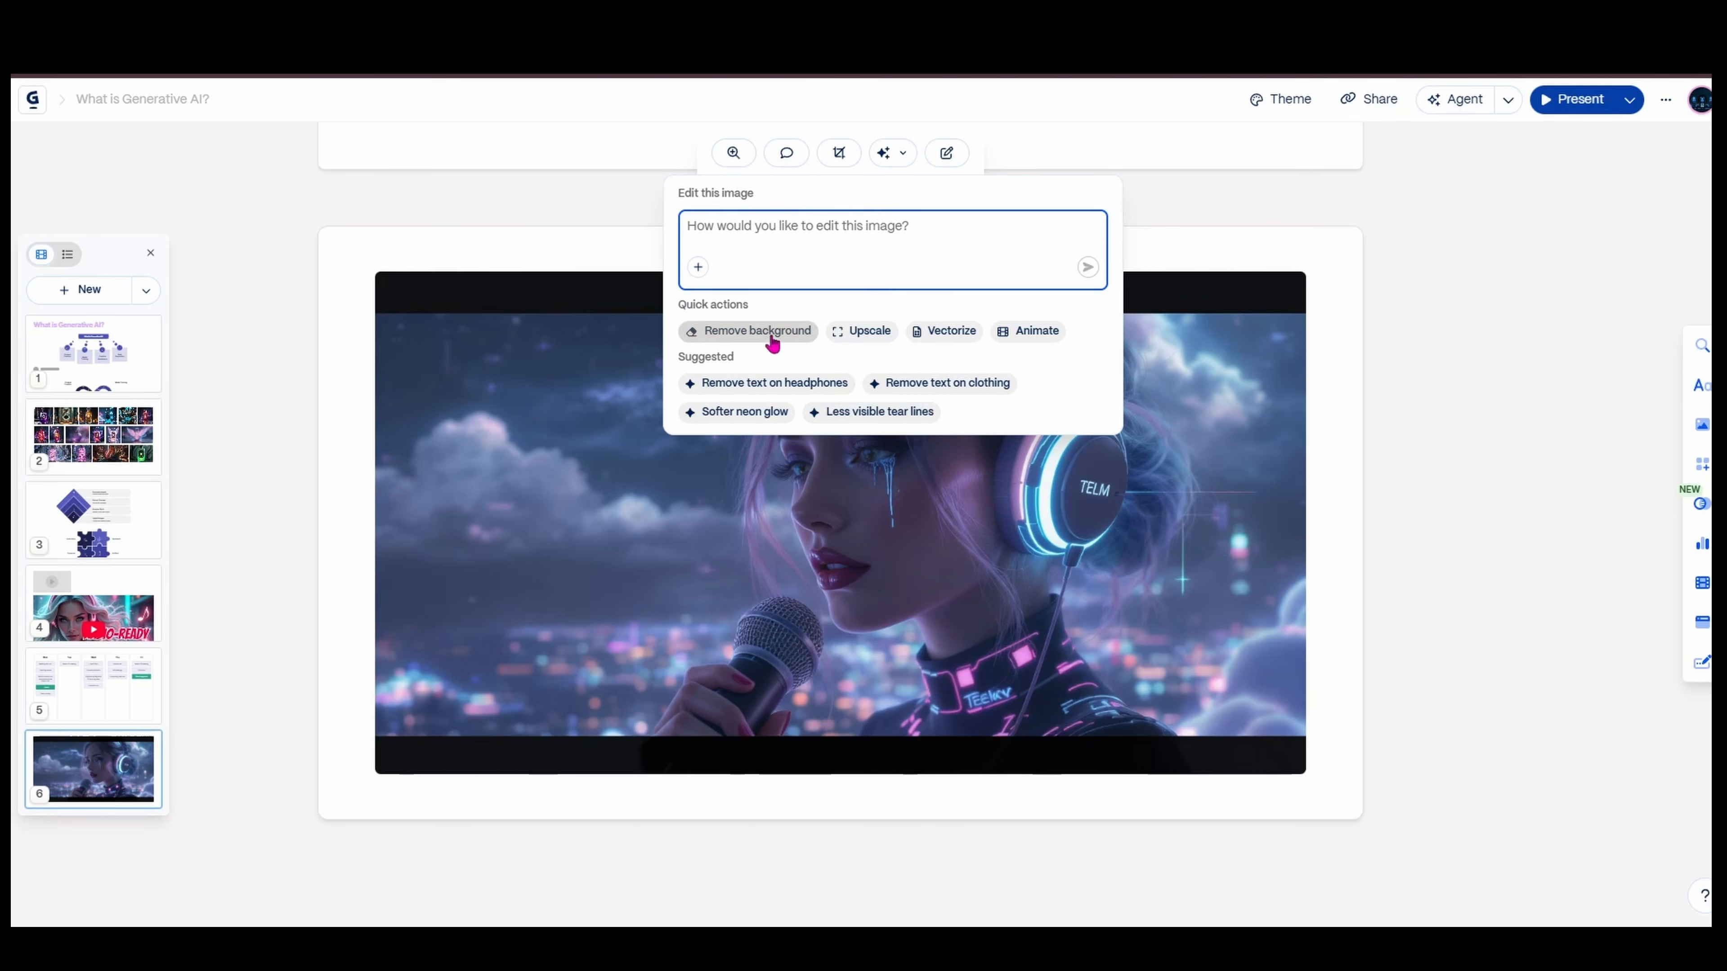
pyautogui.click(1050, 345)
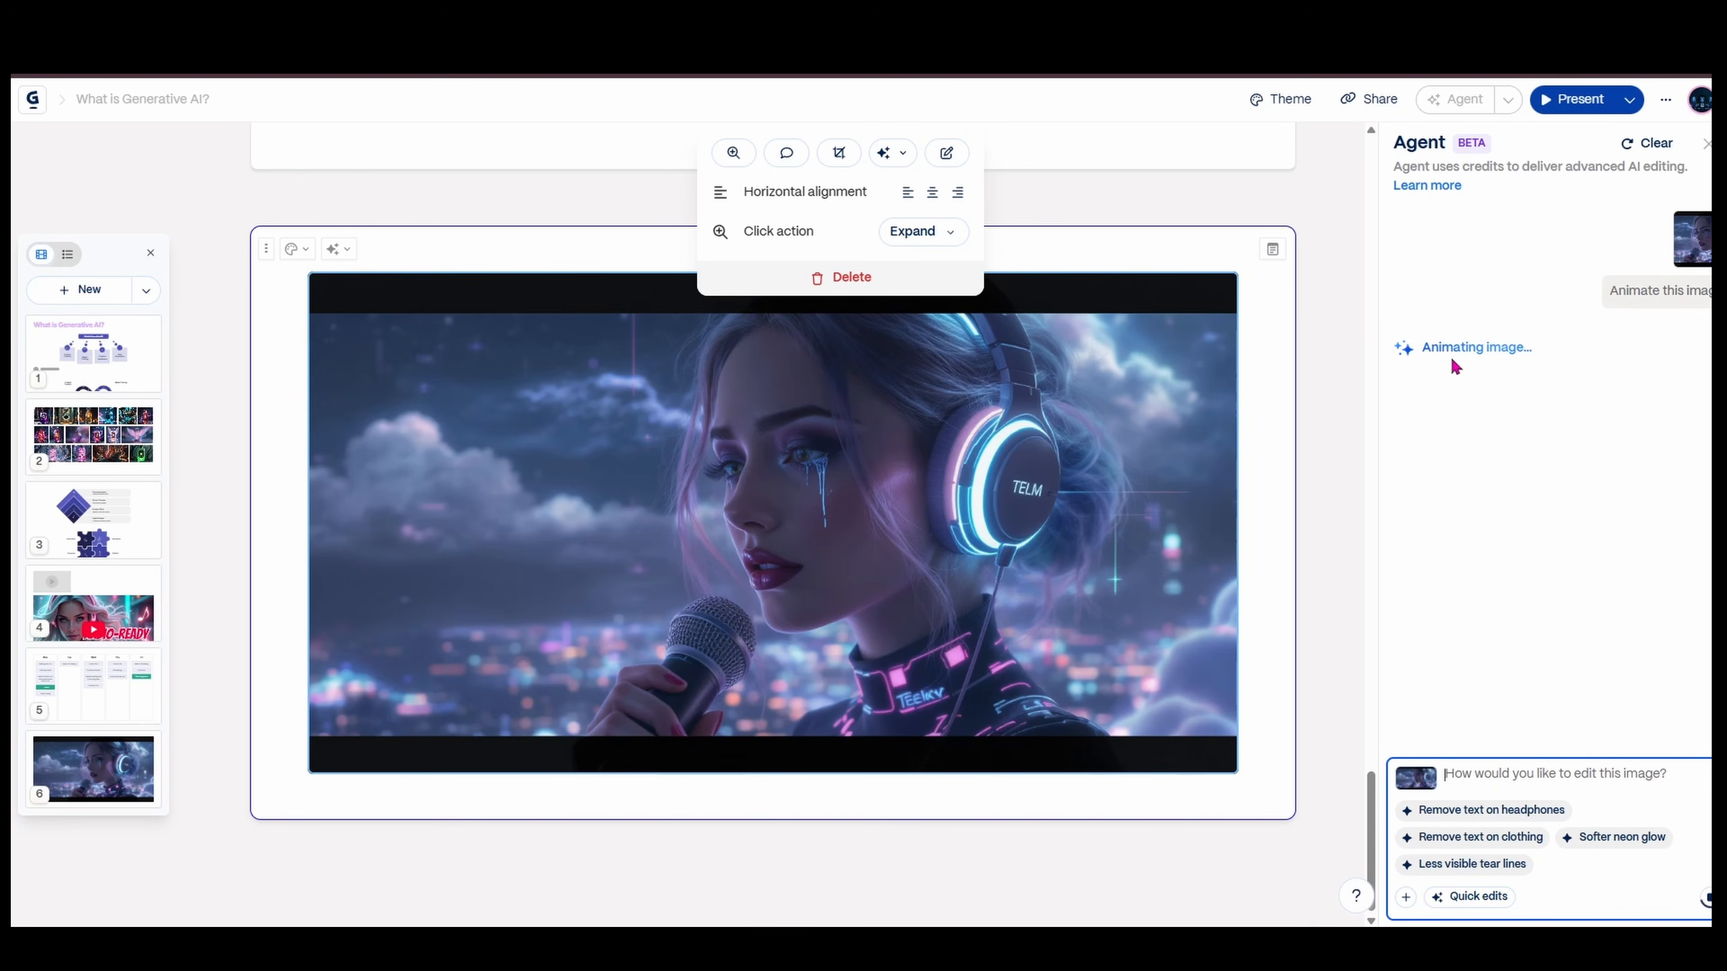
# Check the account's remaining credits while the singer image is being animated
pyautogui.click(1706, 107)
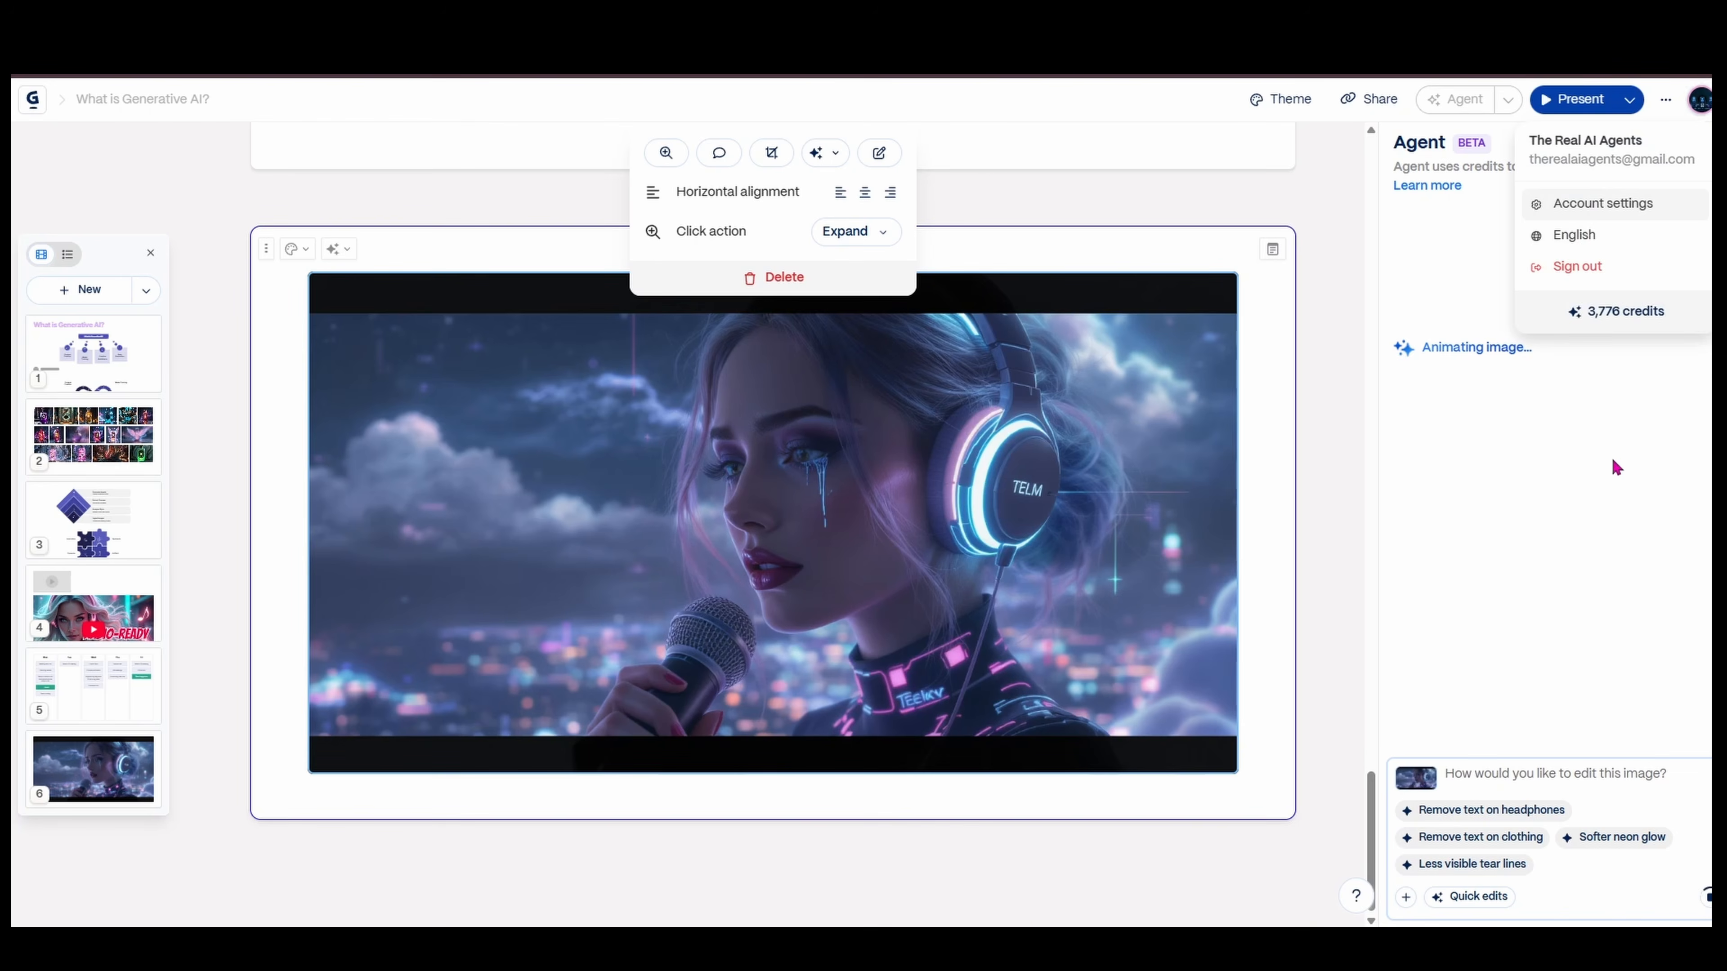
pyautogui.click(1597, 477)
pyautogui.click(1706, 116)
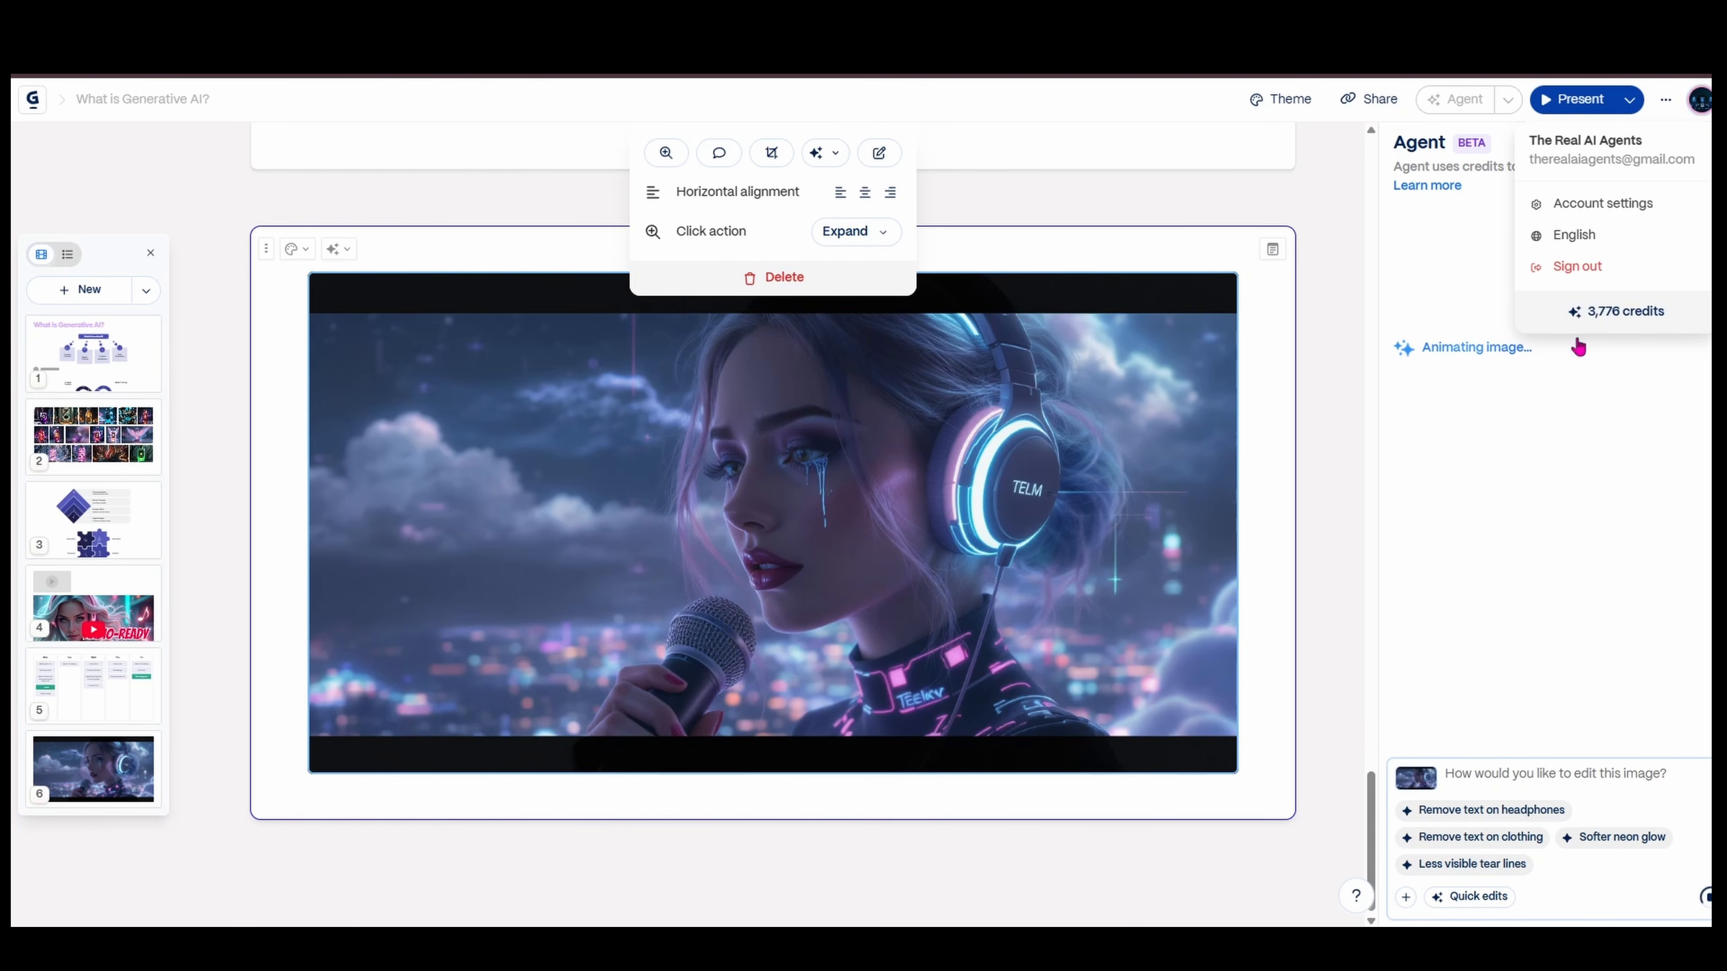
pyautogui.click(1579, 518)
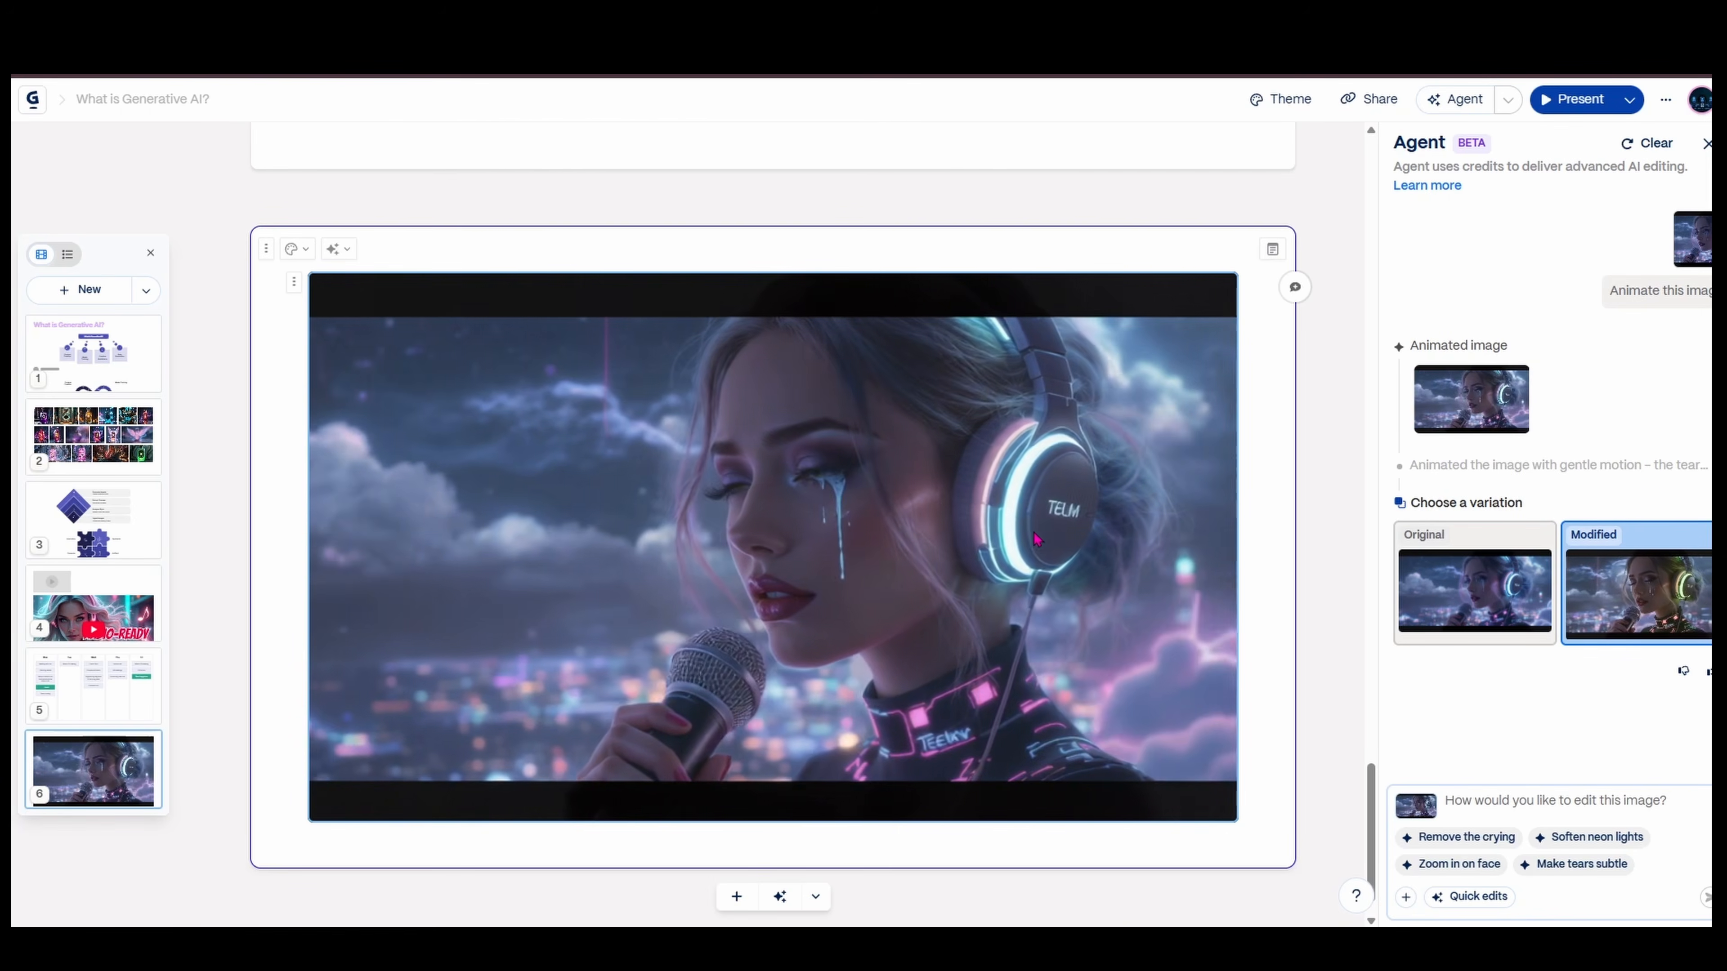
# Check the remaining credits again with the animation finished, and close the Agent to view the animated card
pyautogui.click(1702, 102)
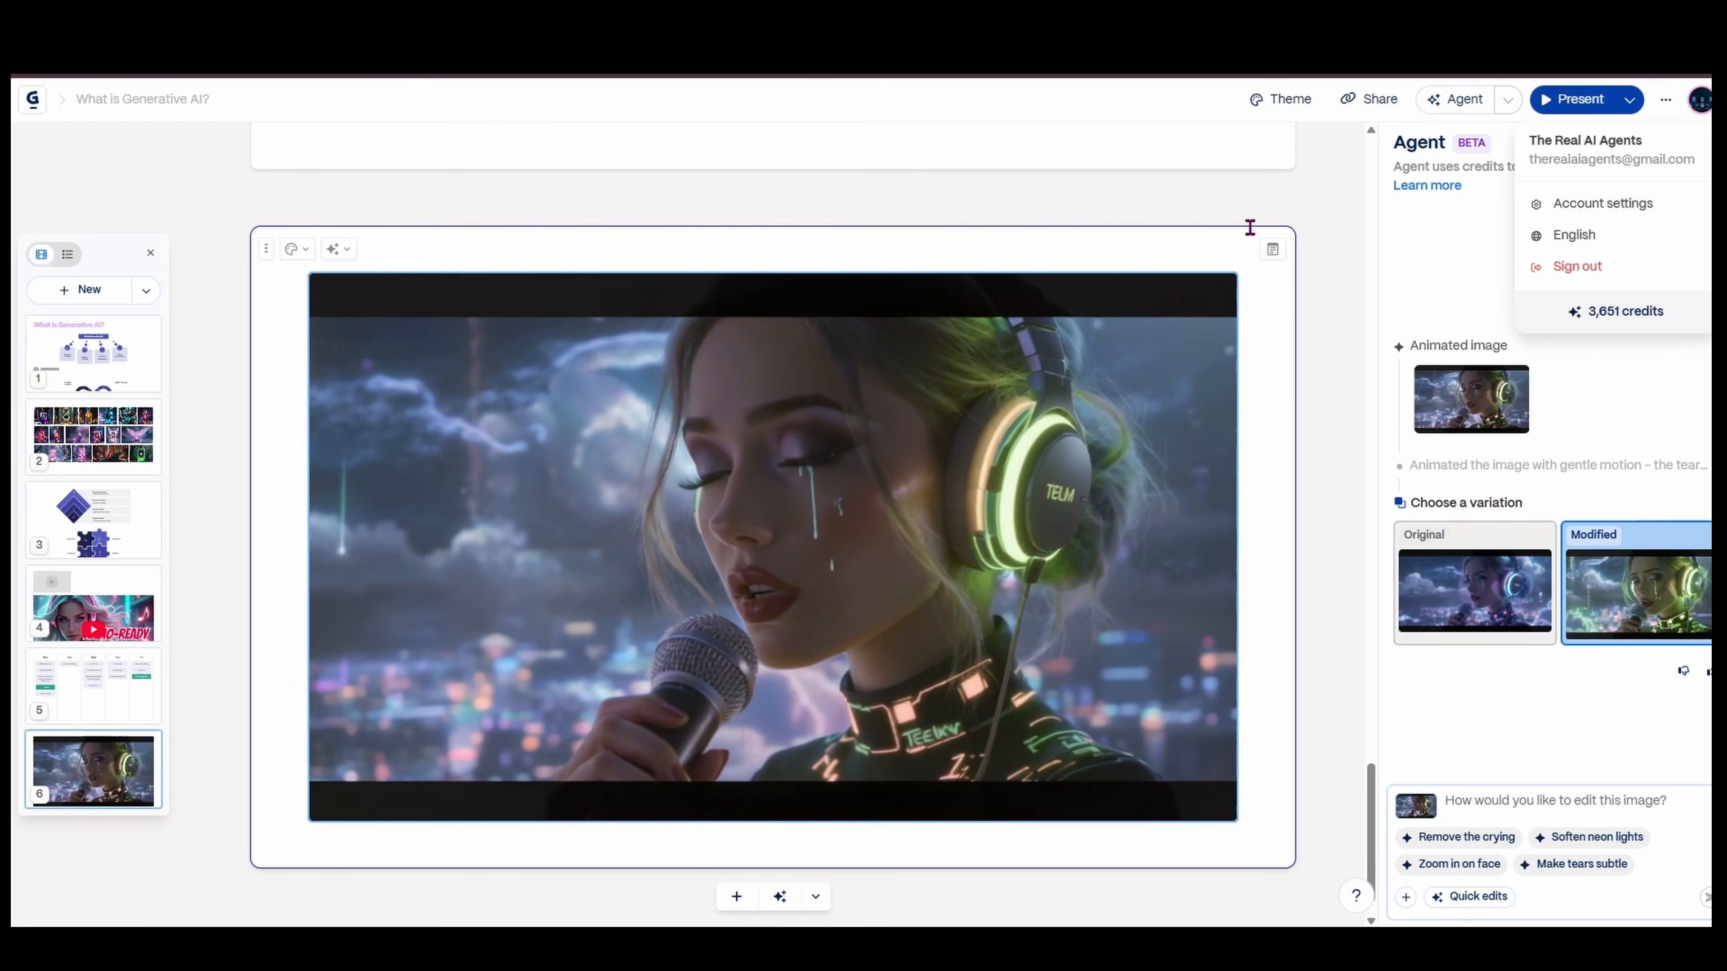
pyautogui.click(1303, 213)
pyautogui.scroll(-1, 1291, 285)
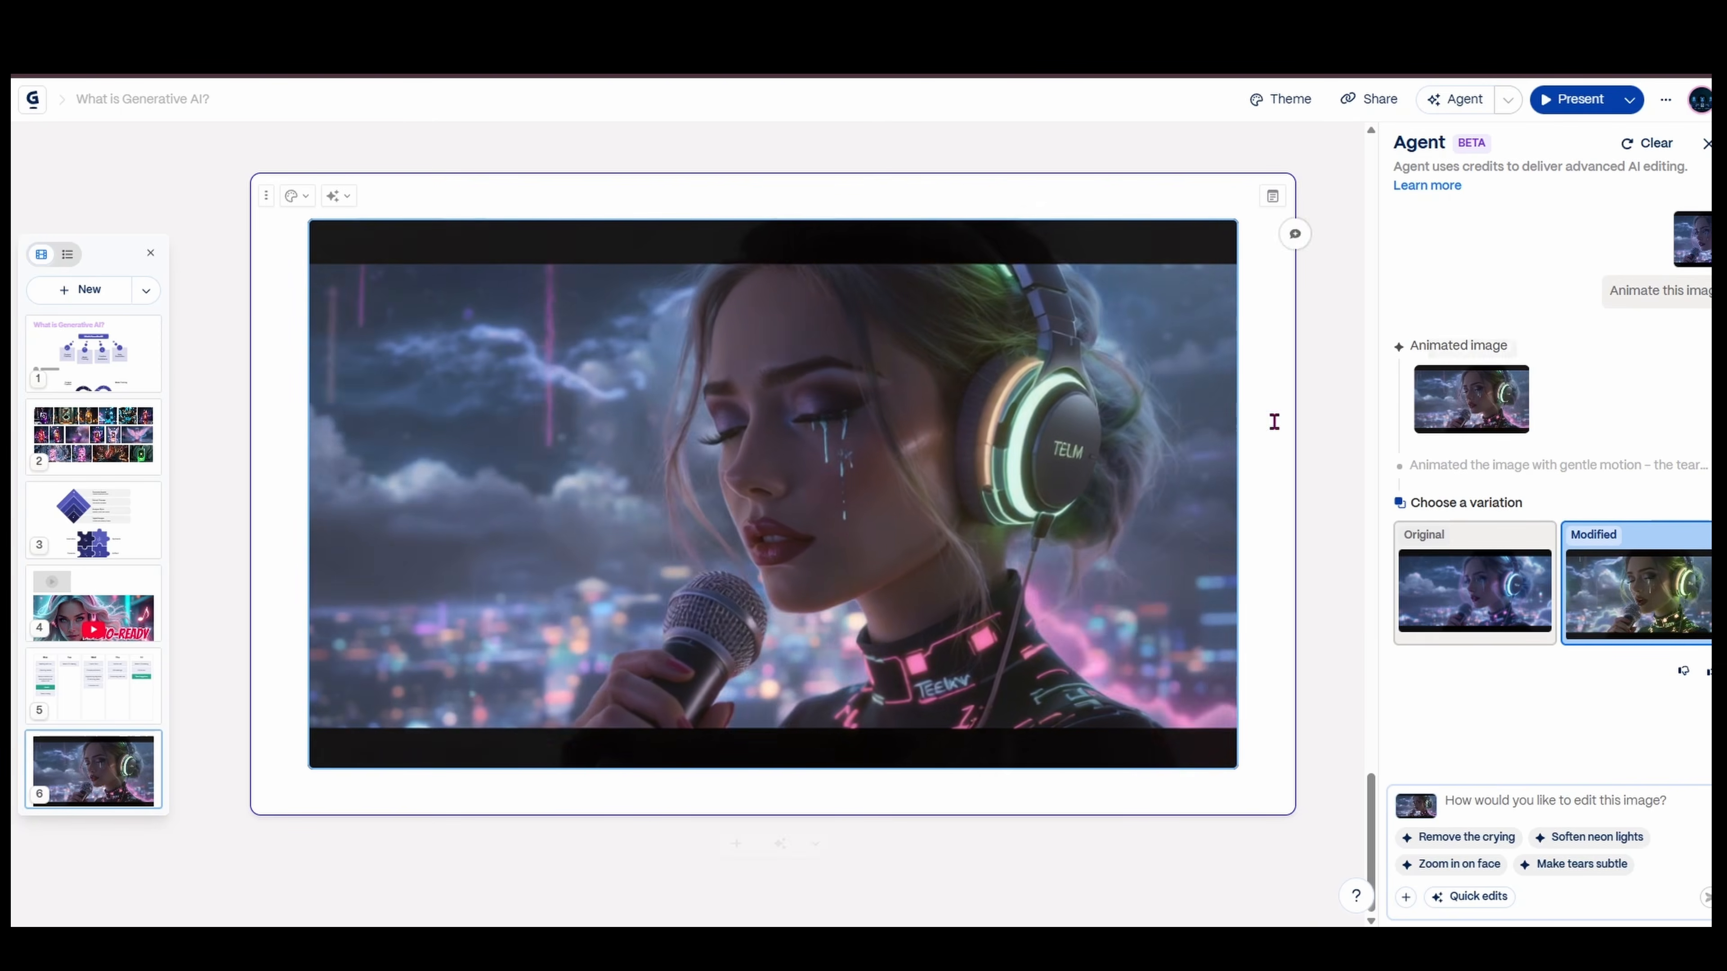
pyautogui.scroll(1, 1272, 424)
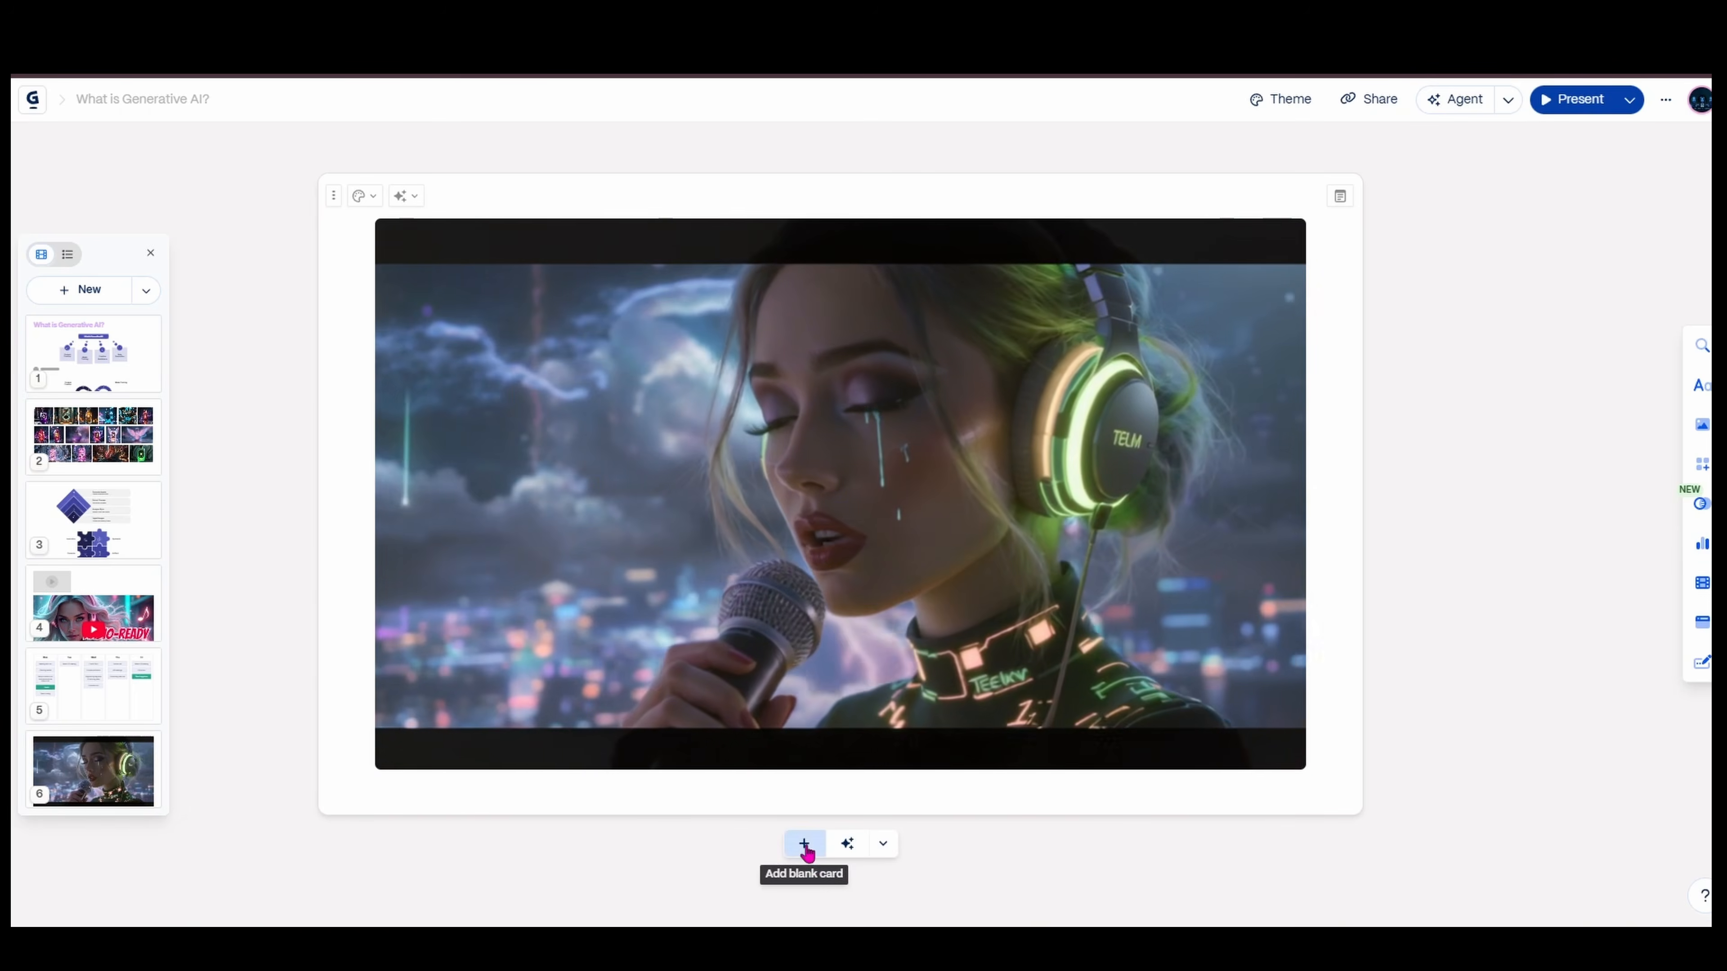
# Add a blank card below the animated singer image
pyautogui.click(804, 844)
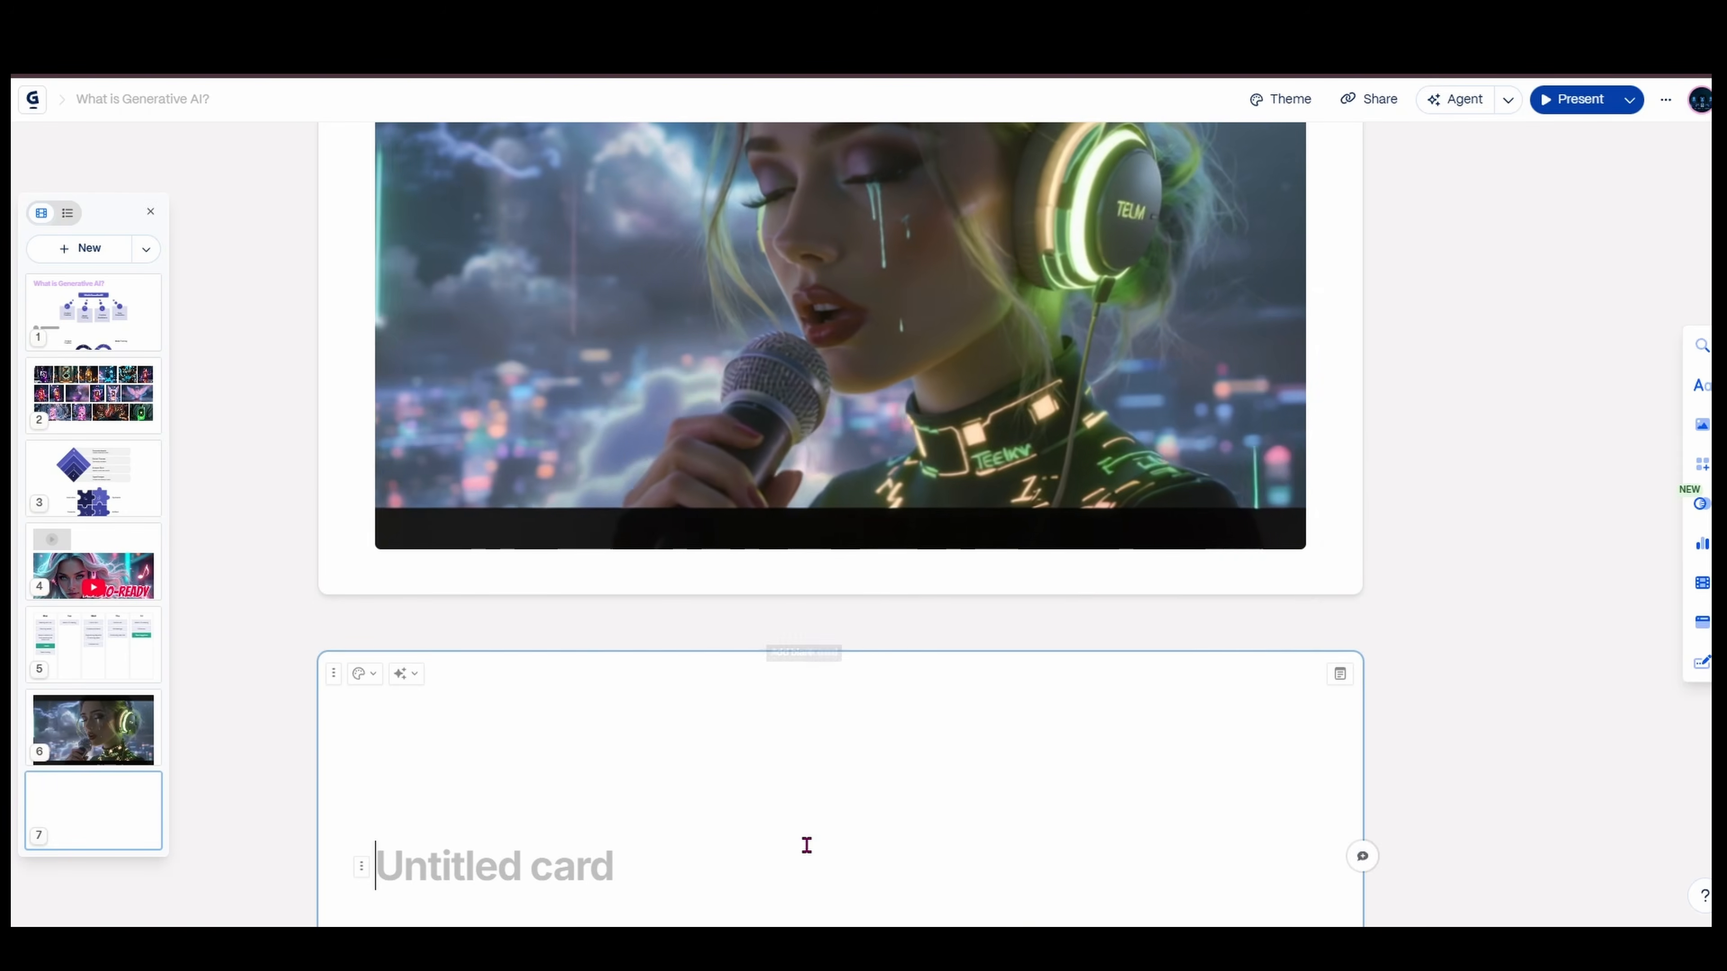
pyautogui.scroll(-3, 1279, 652)
pyautogui.scroll(-2, 1397, 560)
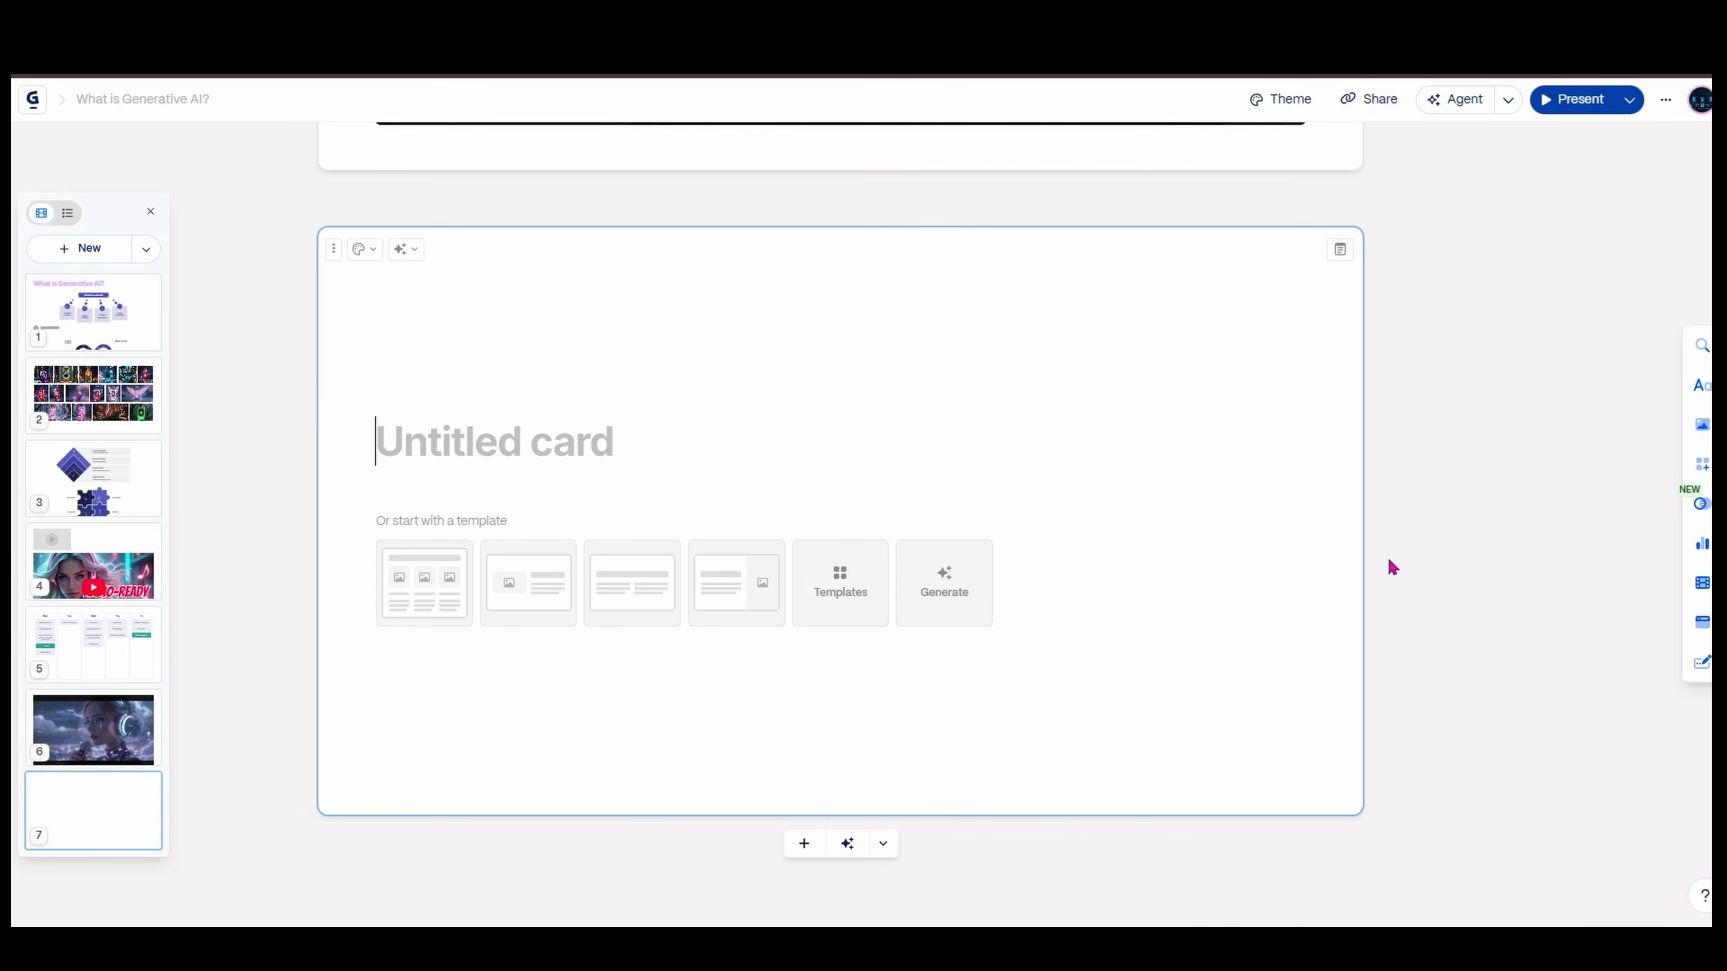
pyautogui.click(1703, 629)
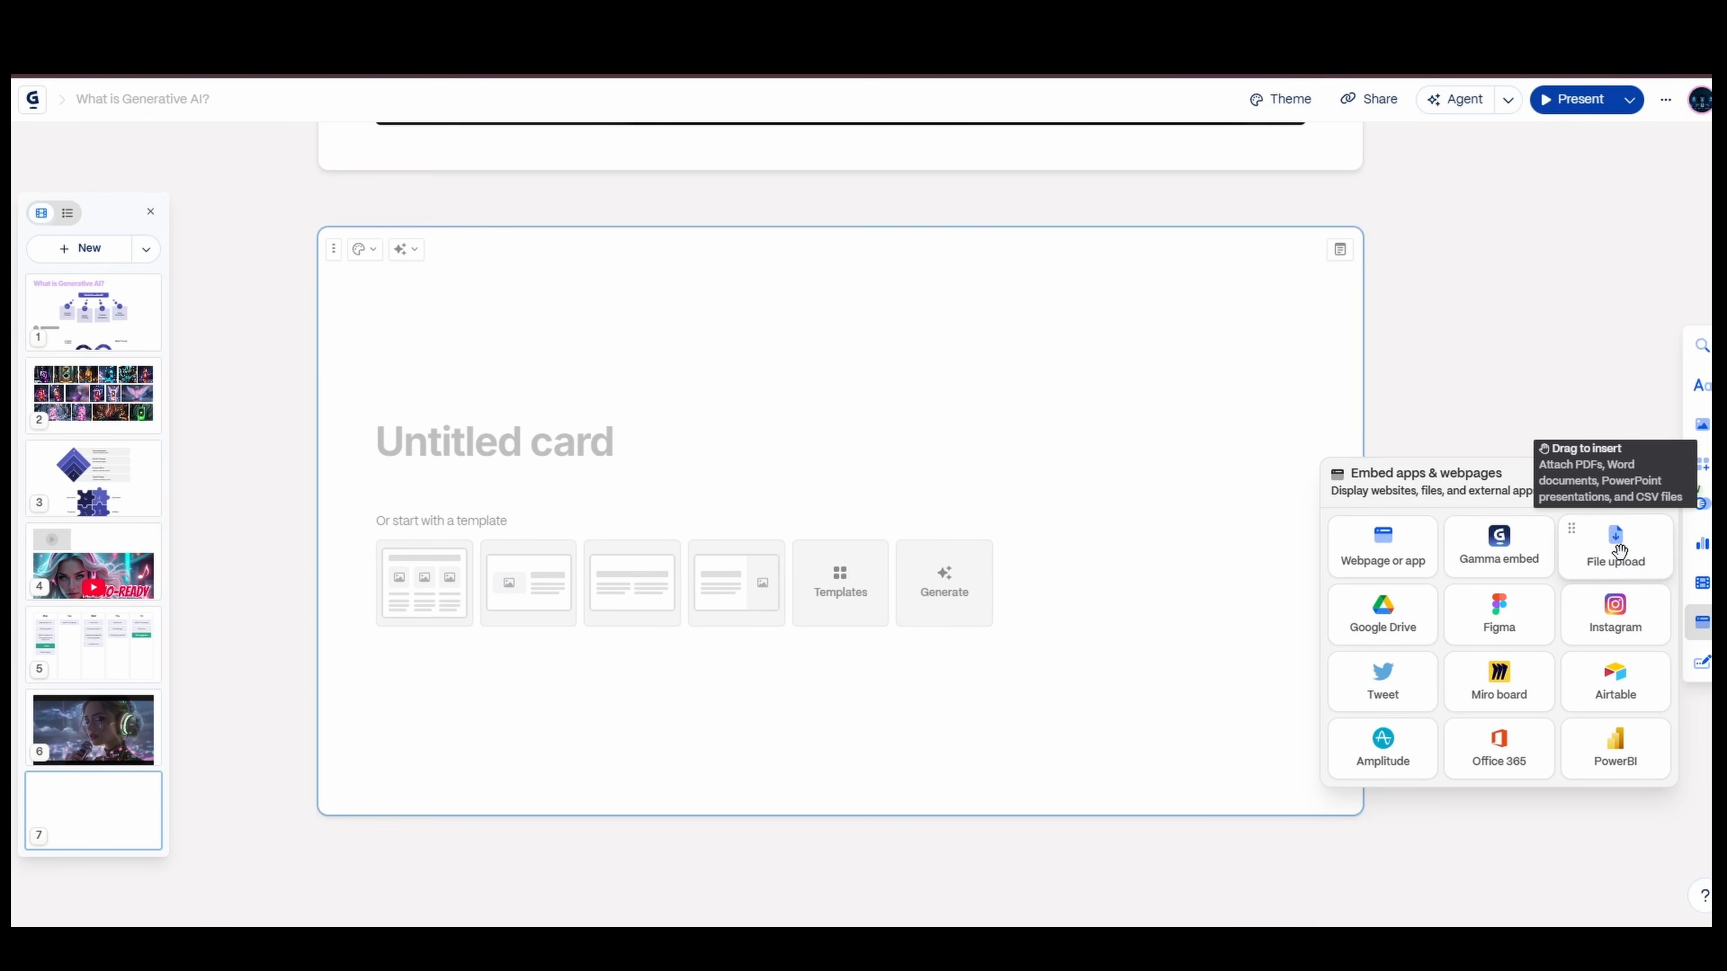
pyautogui.click(1495, 561)
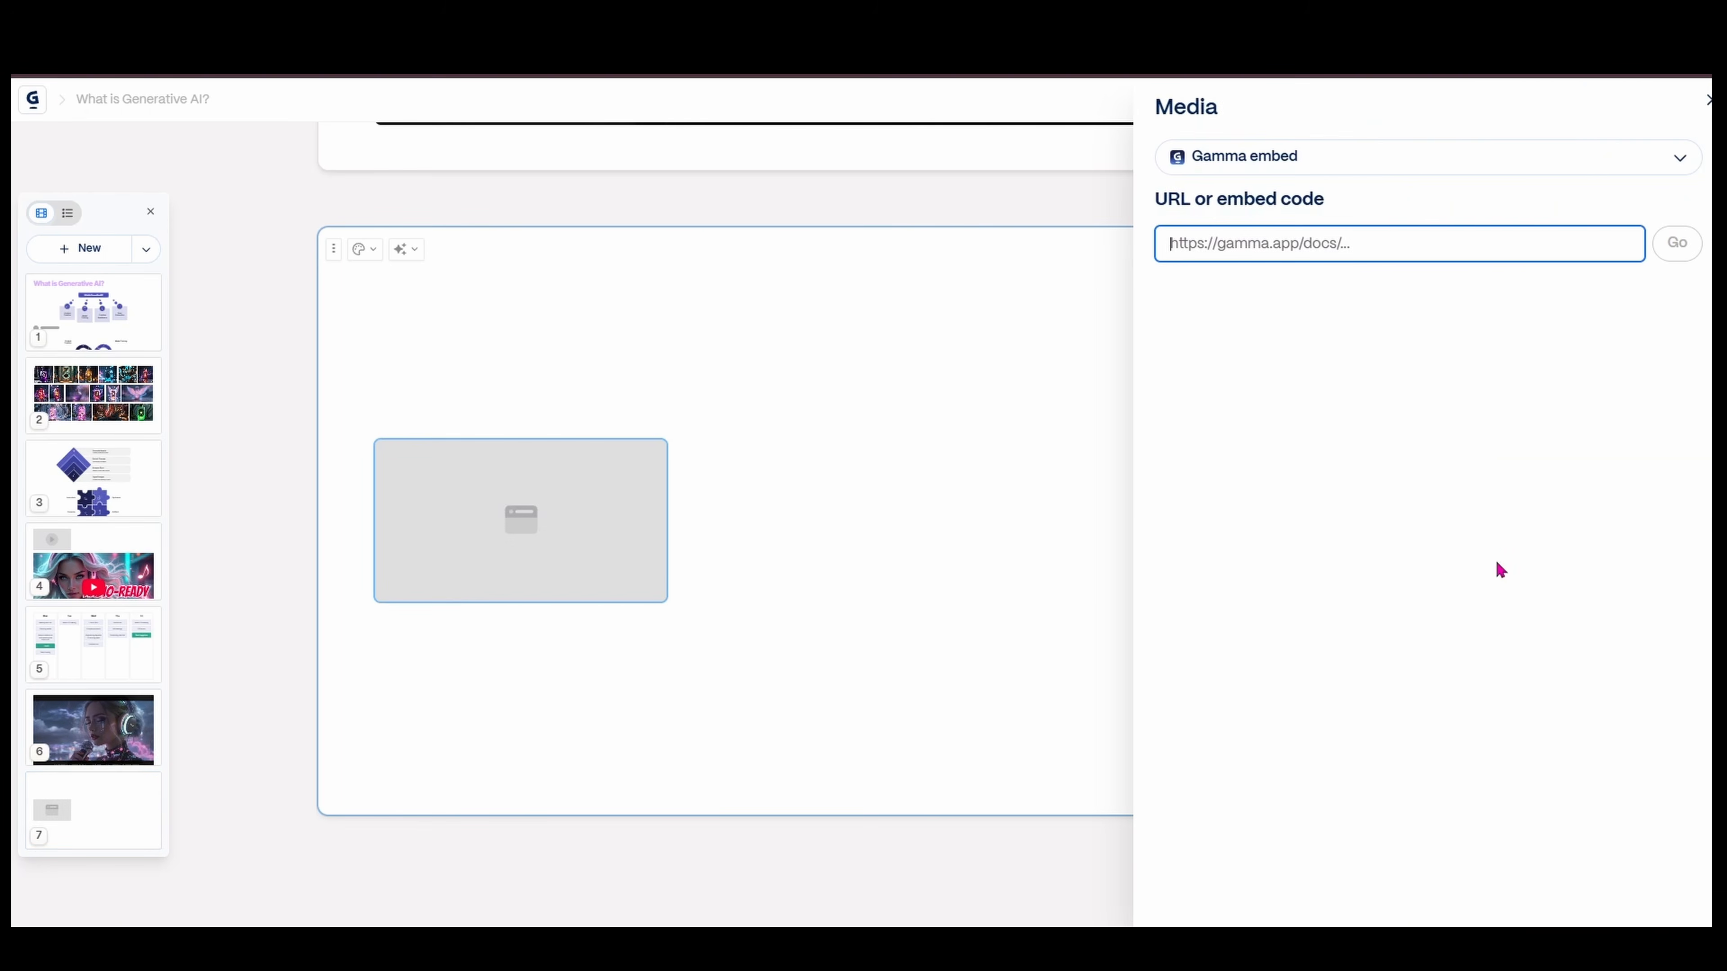
pyautogui.click(1381, 163)
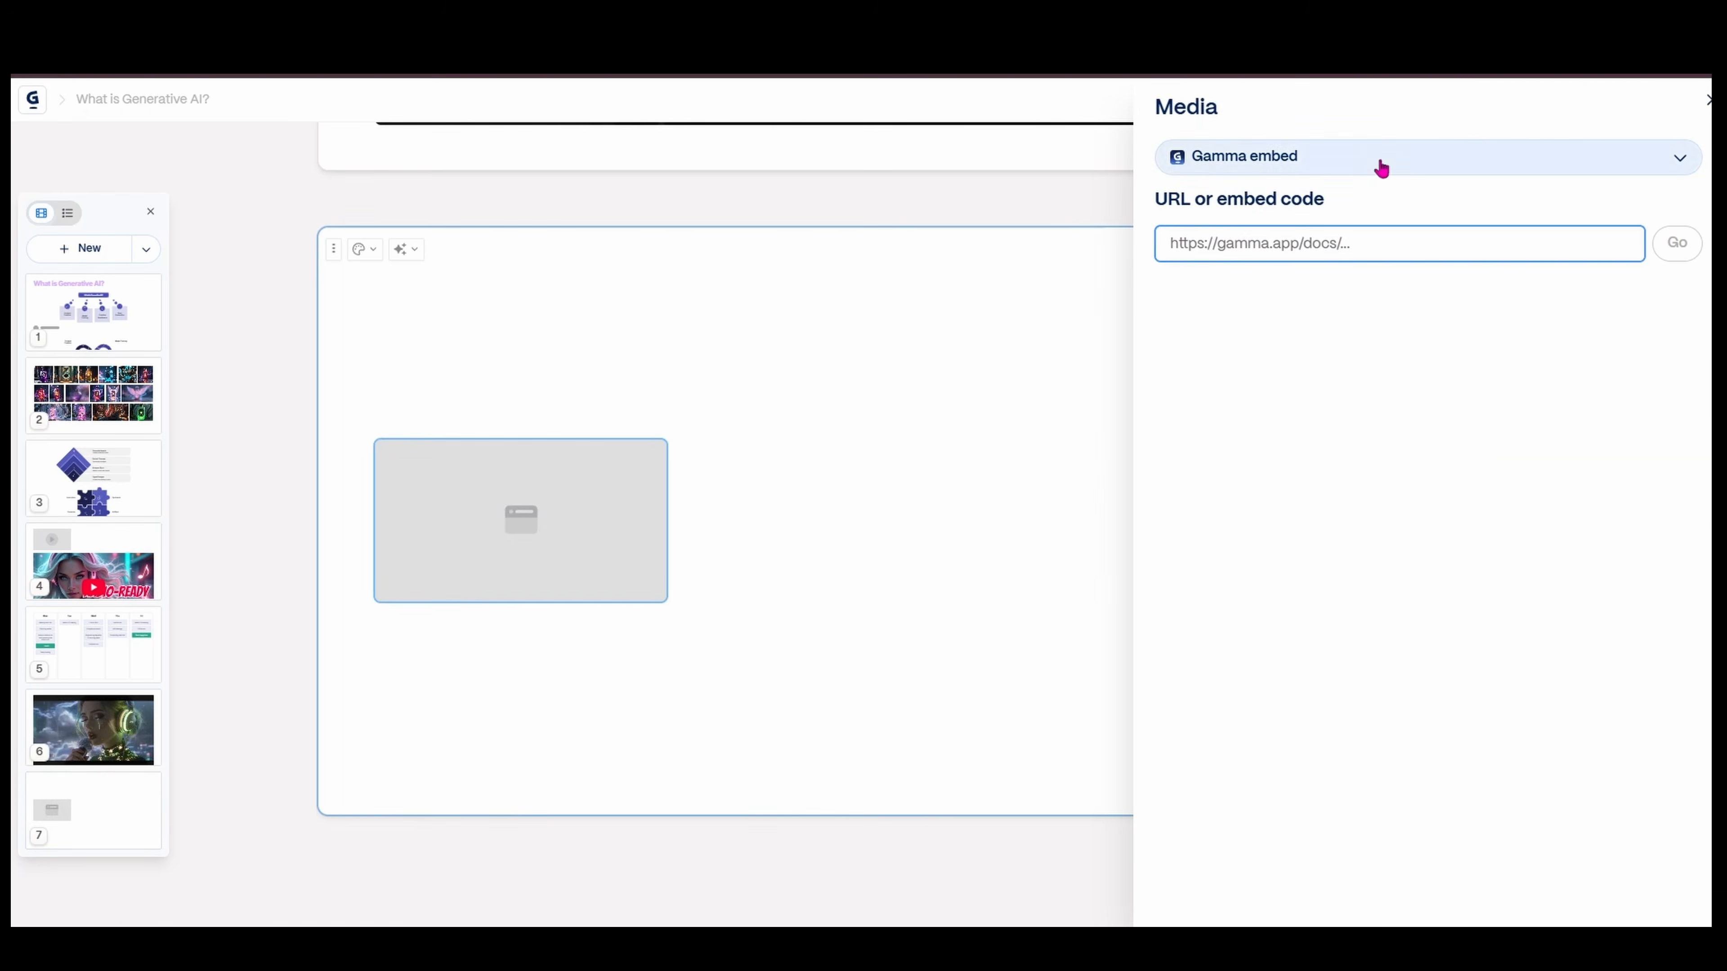
pyautogui.click(1441, 369)
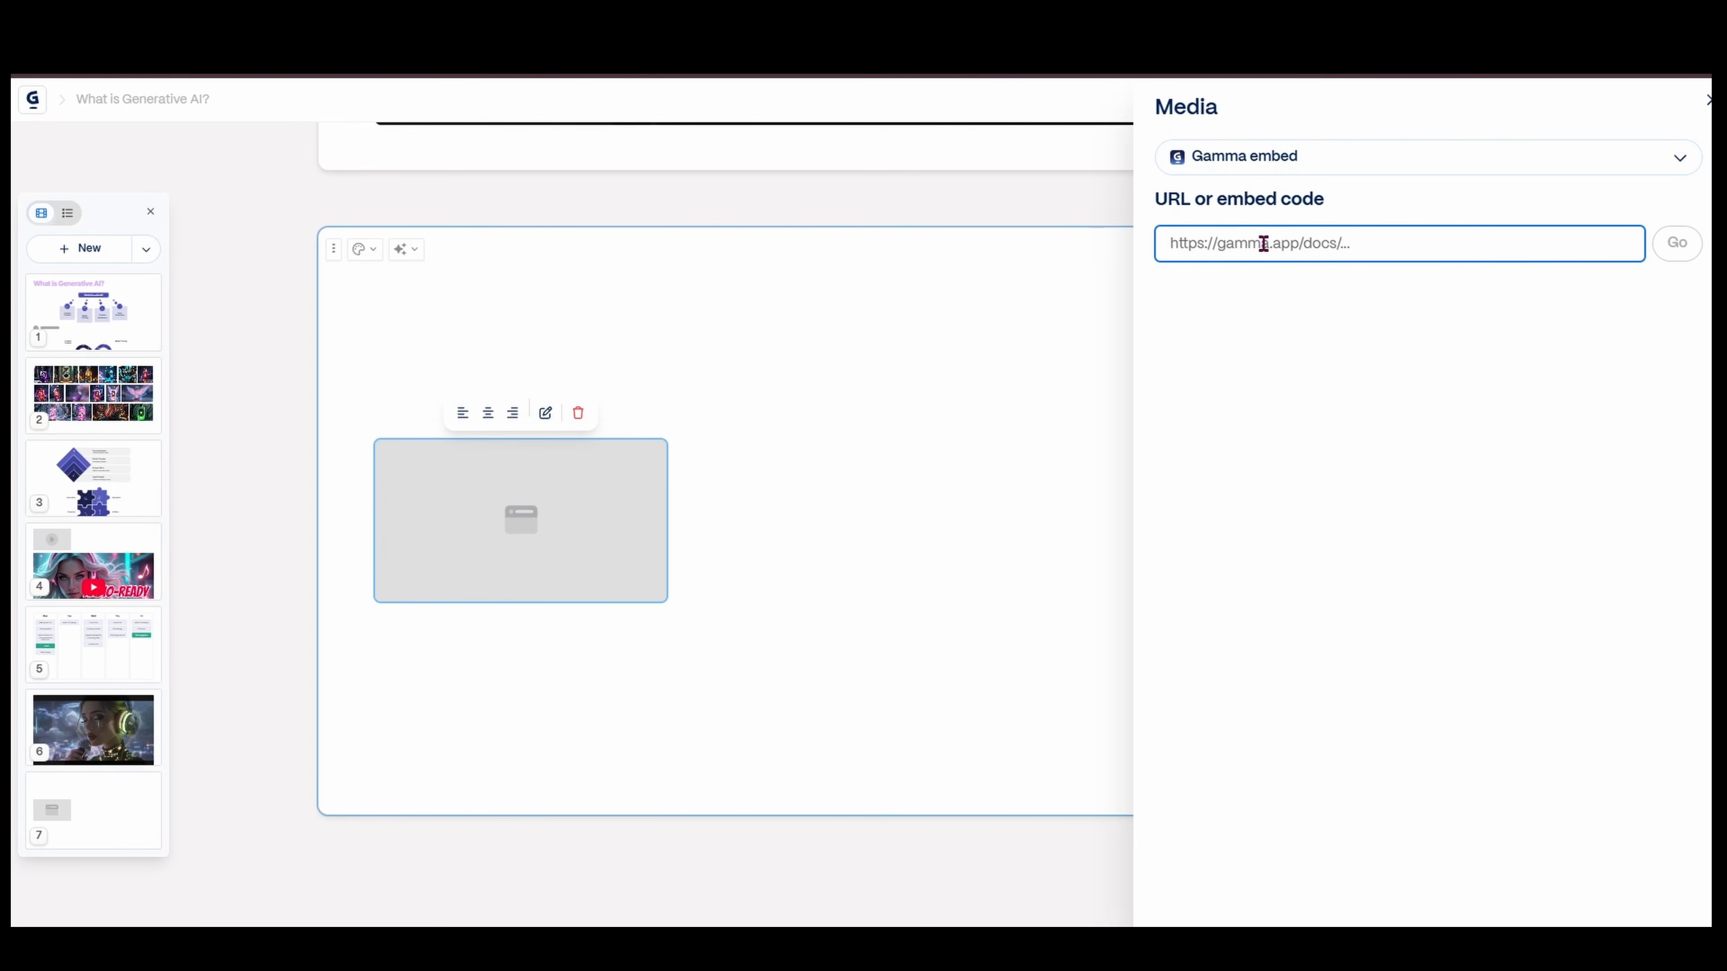
pyautogui.press('Escape')
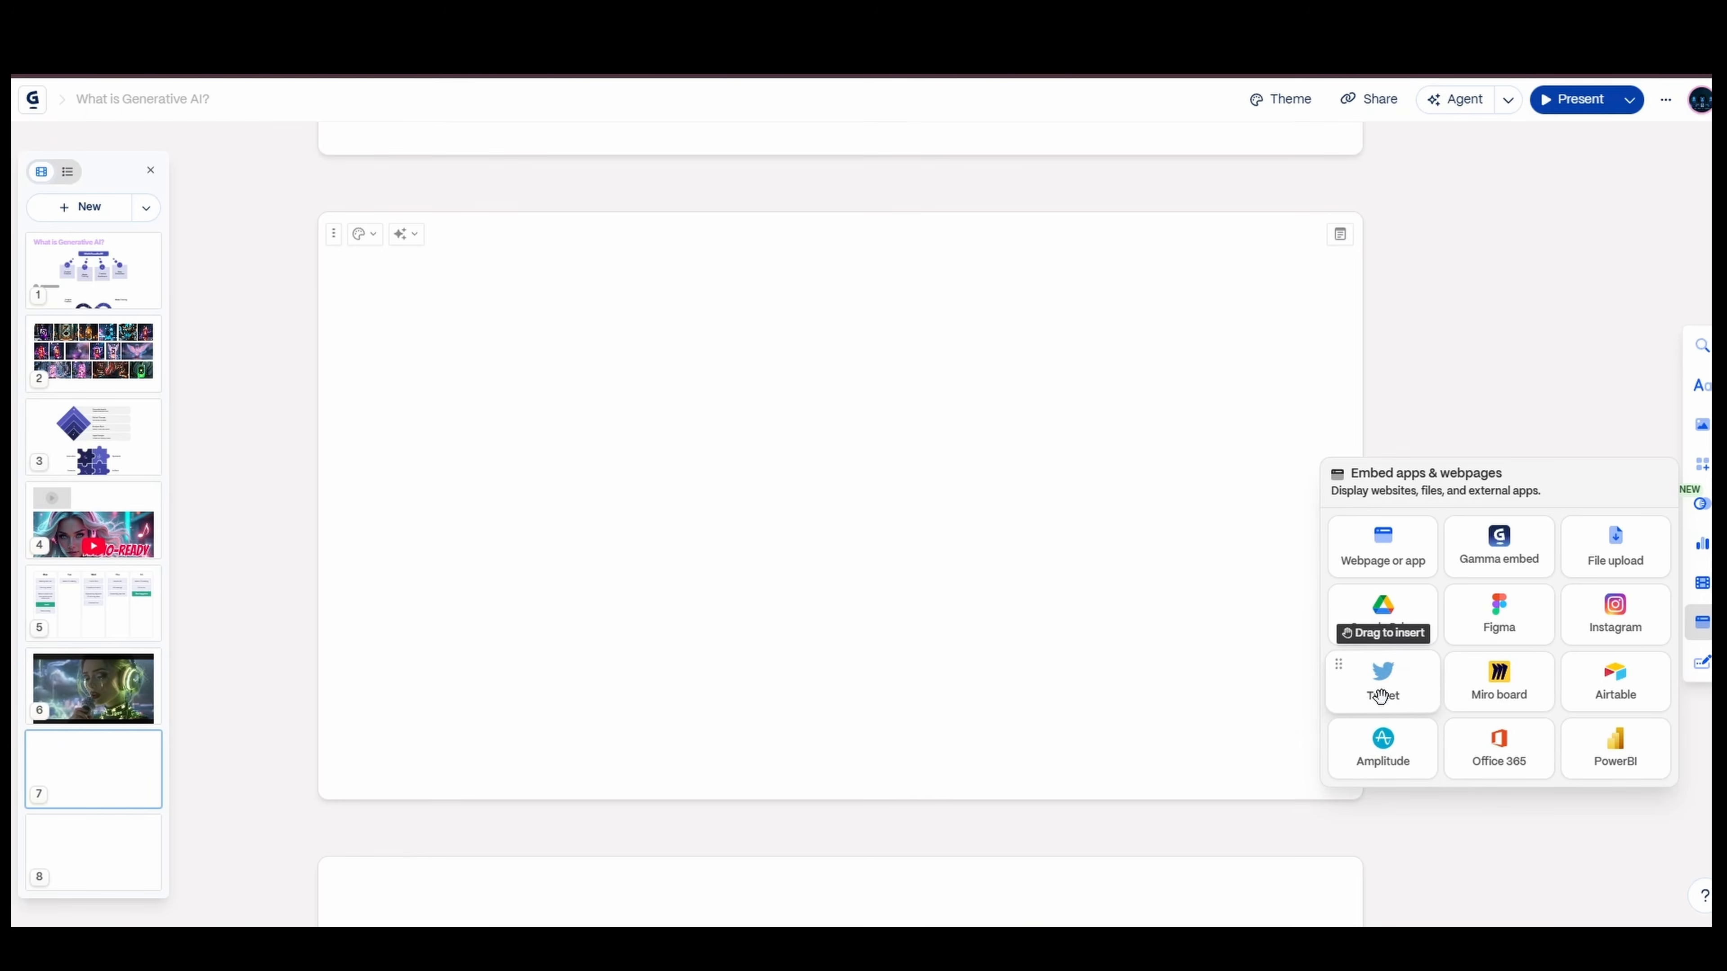
# Insert a Tweet embed on the blank card and paste the link of The Real AI Agents' post "To the Water's Edge"
pyautogui.click(1381, 696)
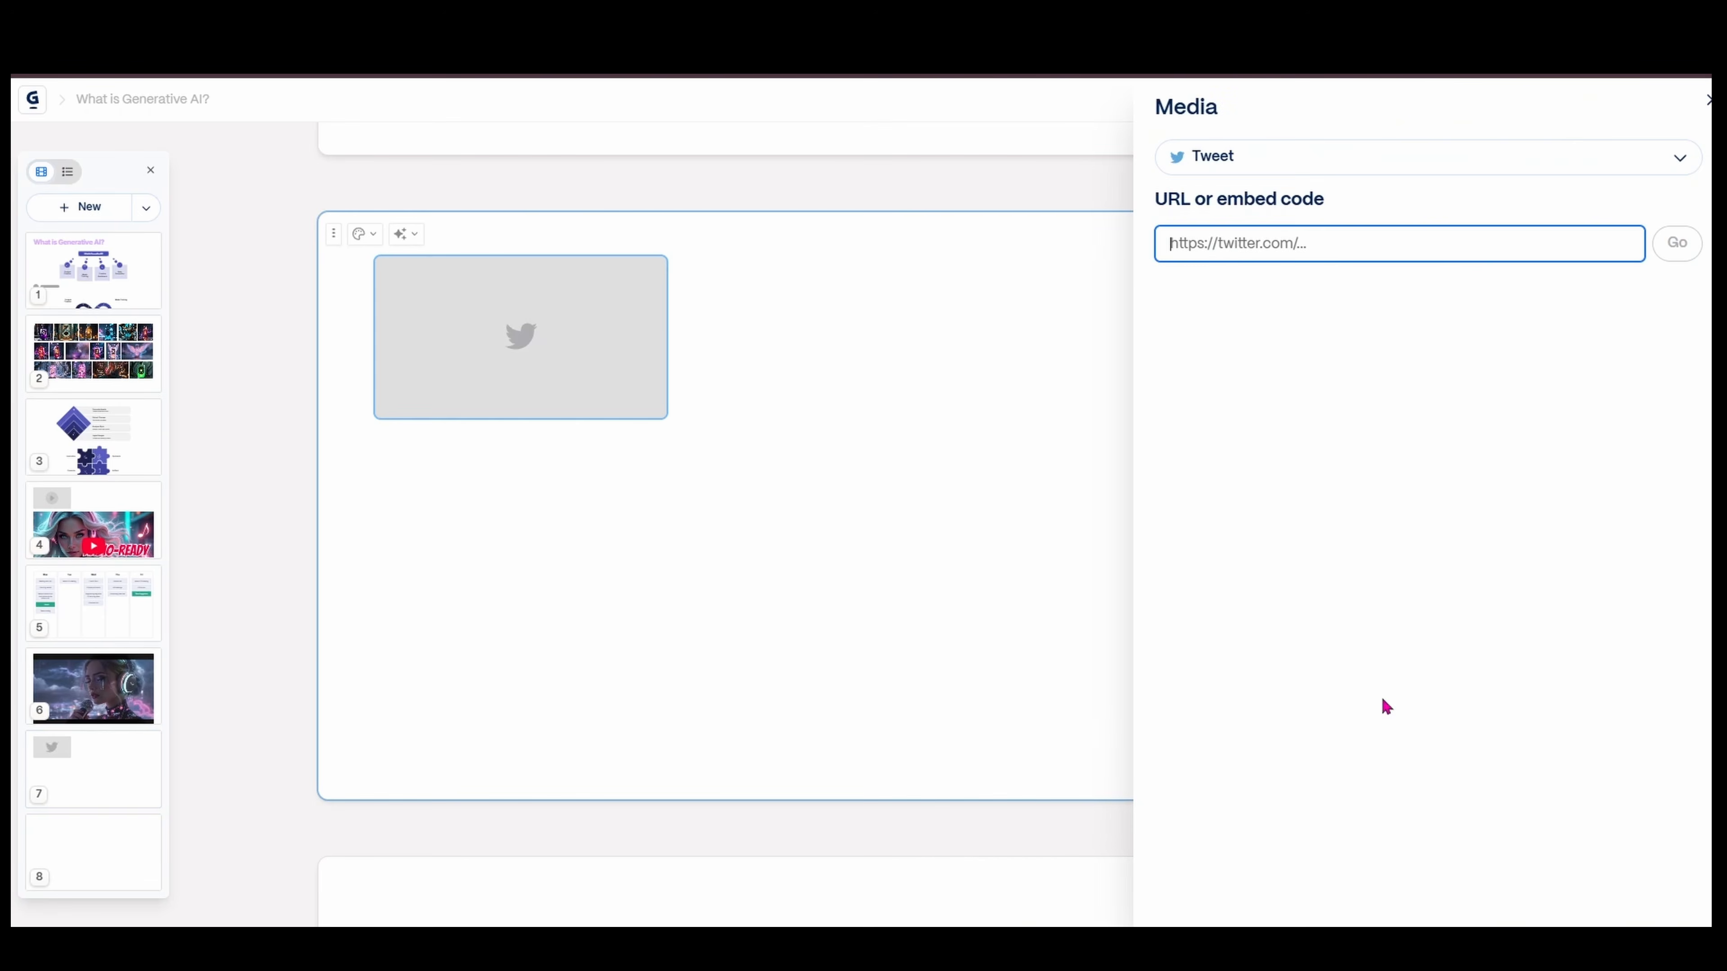
pyautogui.rightClick(1233, 249)
pyautogui.click(1337, 463)
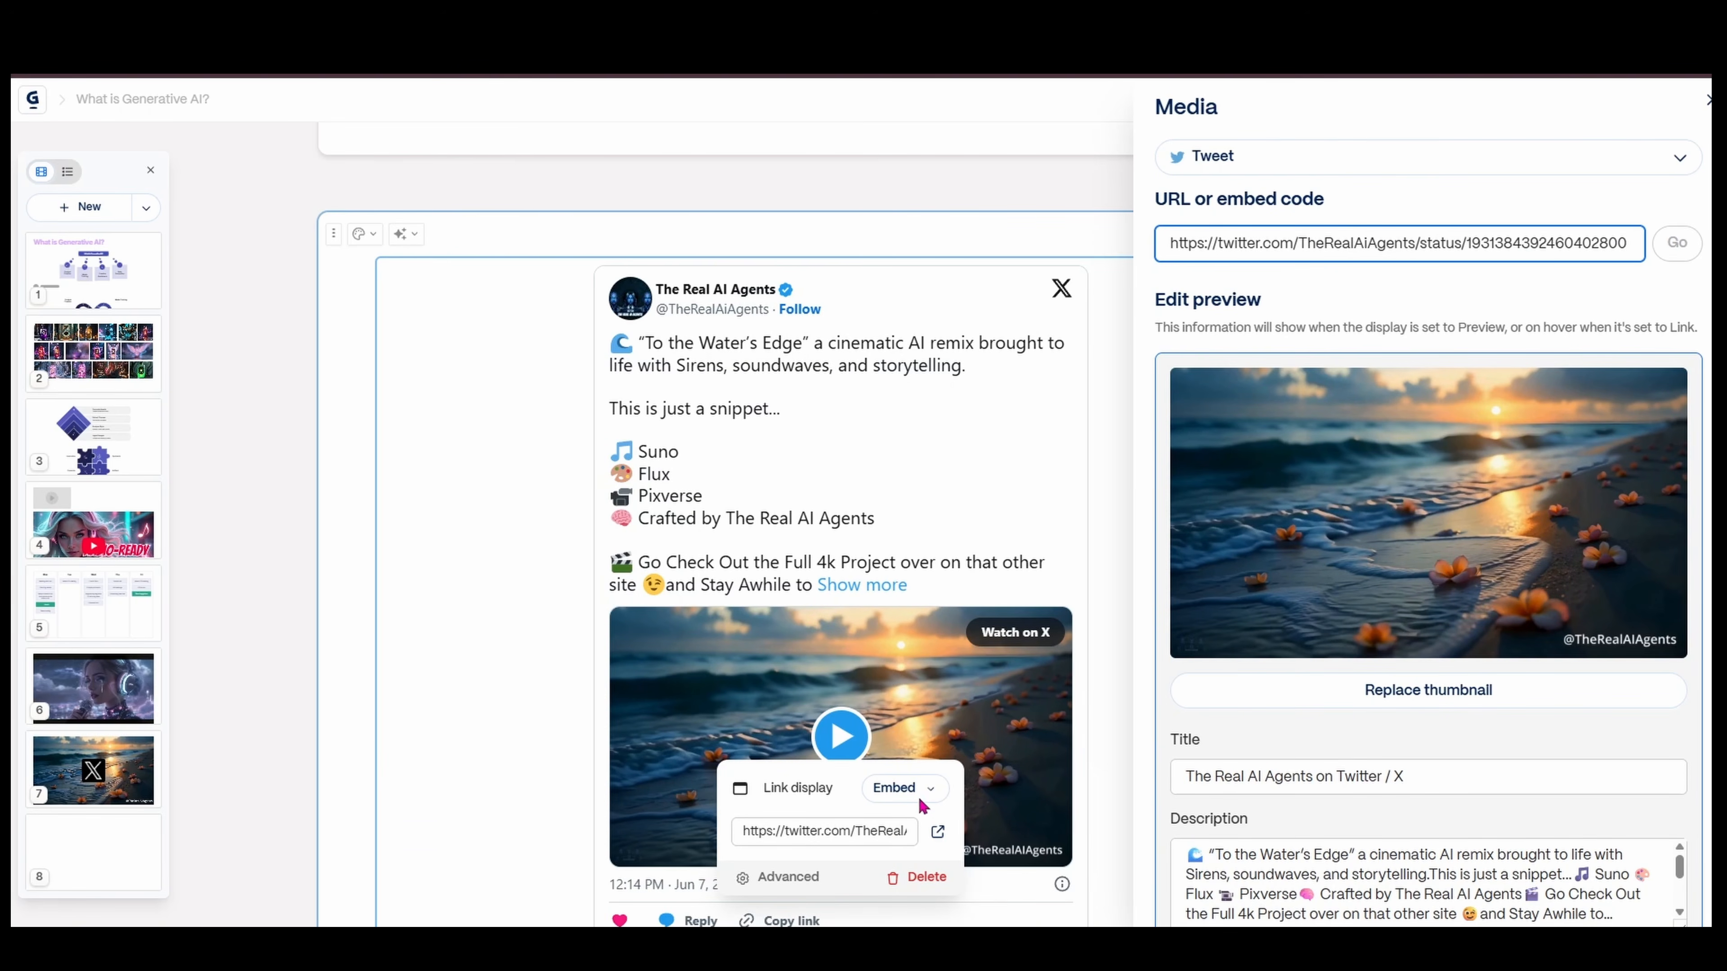
# Close the media settings and test the embedded "To the Water's Edge" post by playing its video and pausing it partway
pyautogui.click(1120, 344)
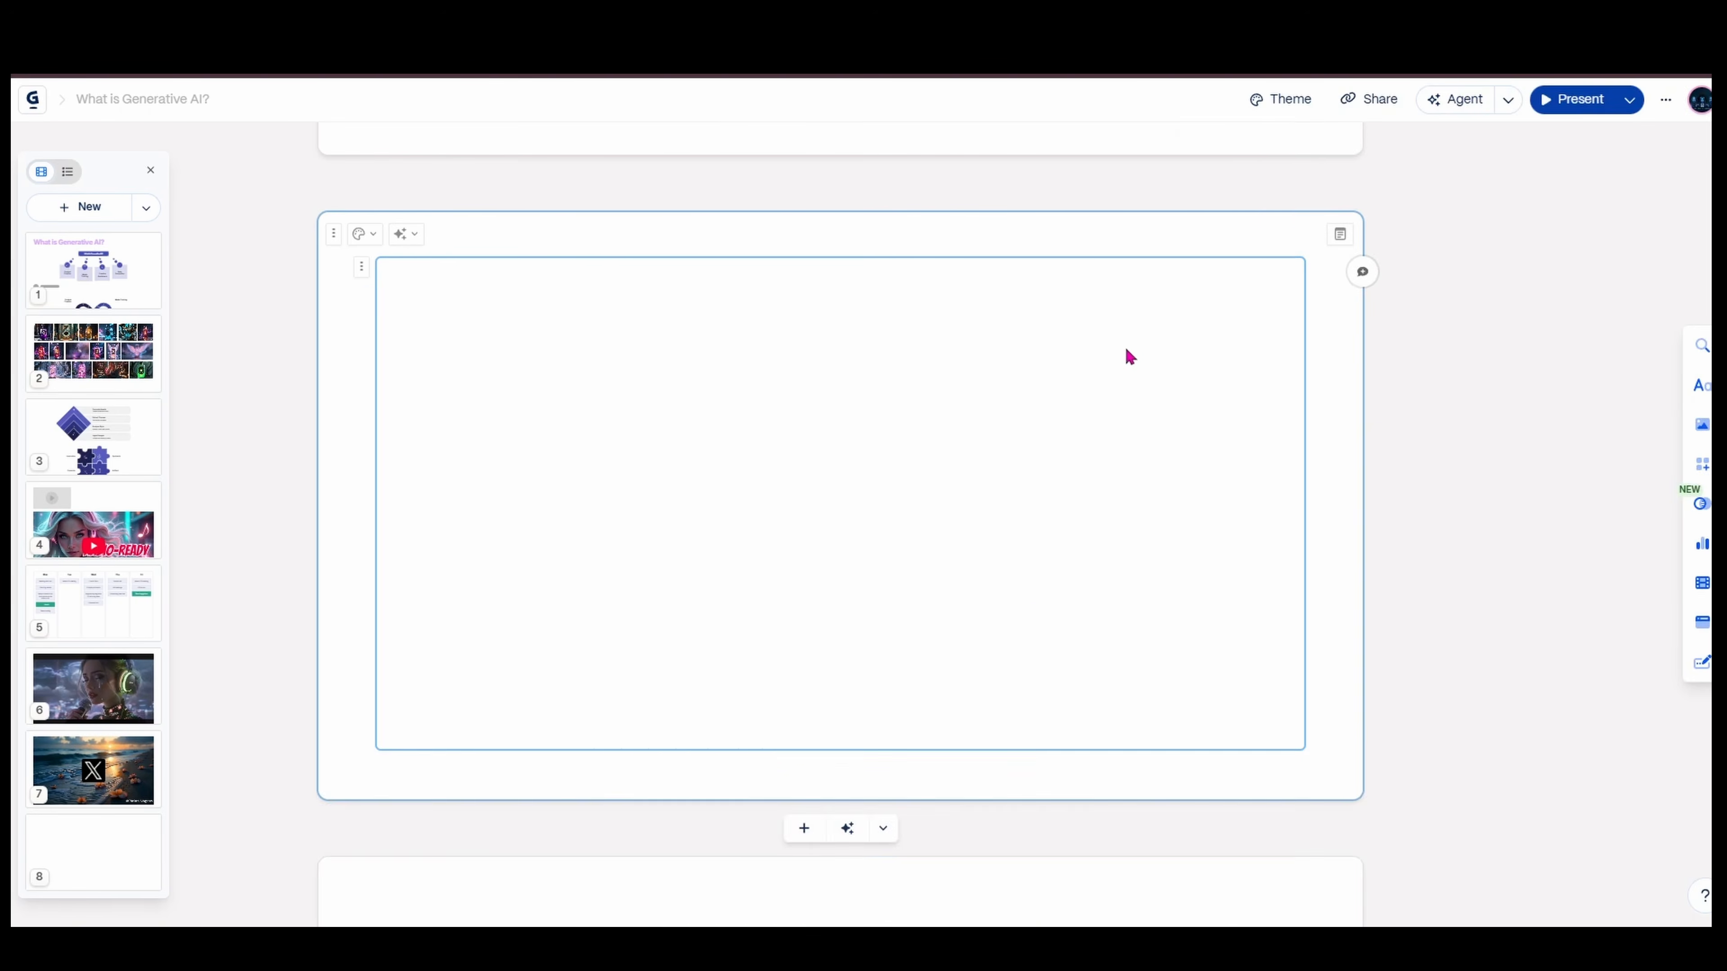
pyautogui.scroll(-5, 1141, 422)
pyautogui.scroll(3, 1144, 430)
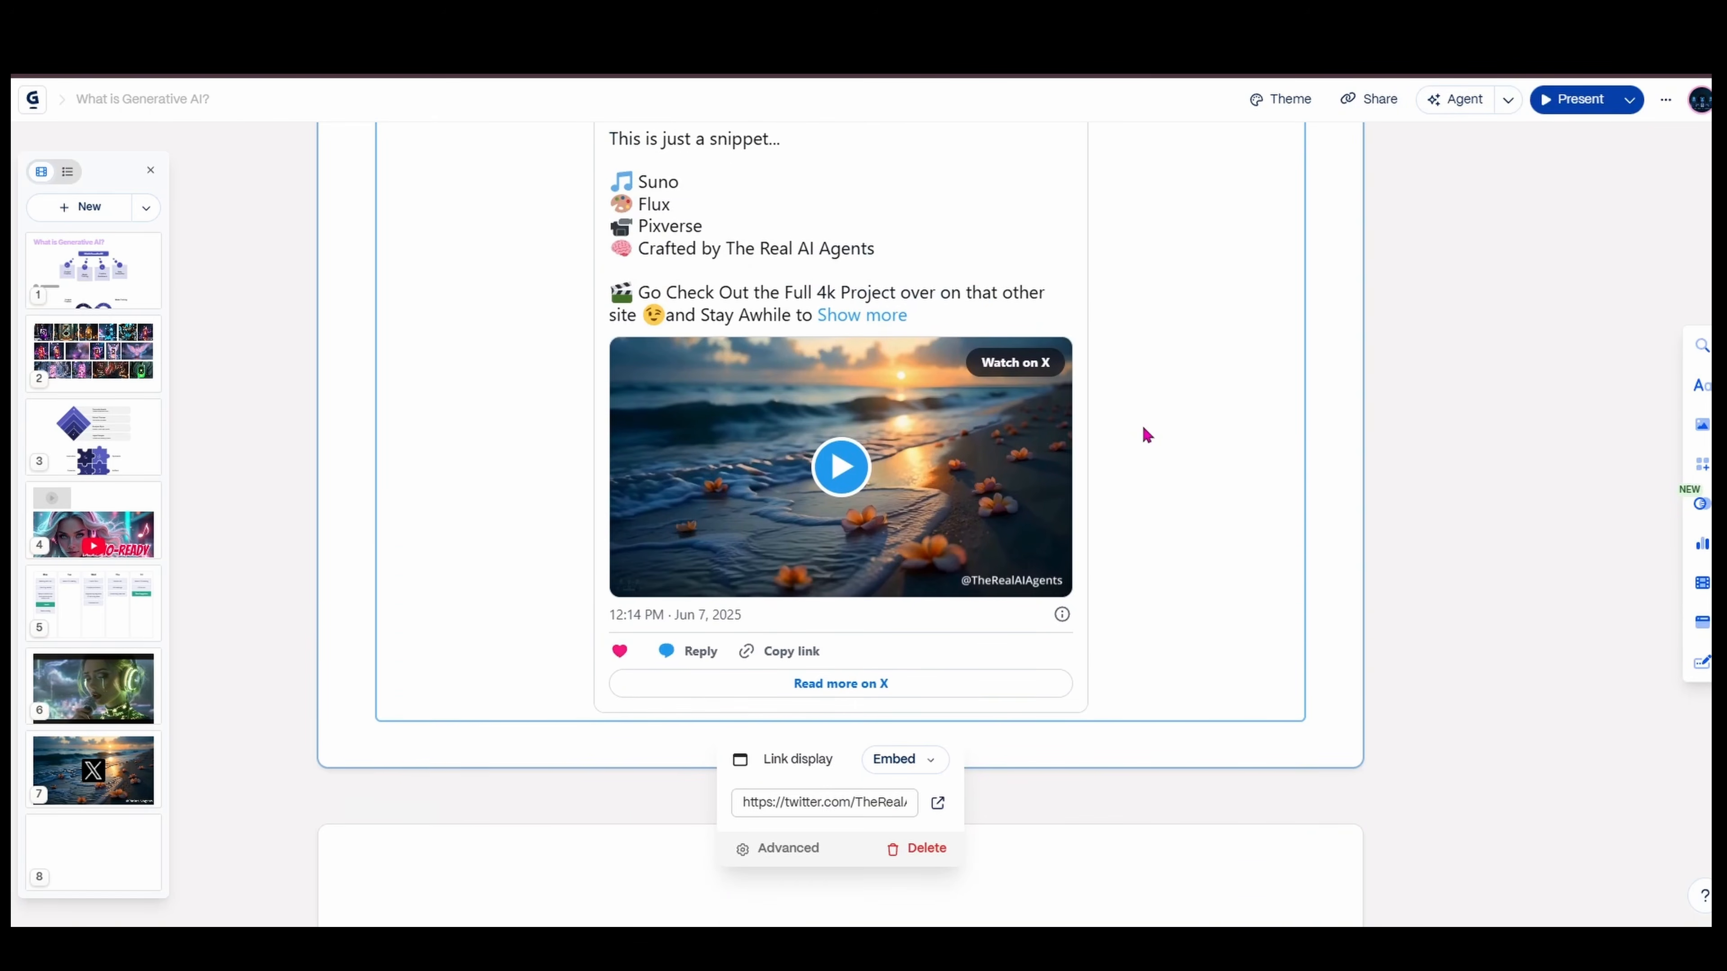
pyautogui.click(851, 553)
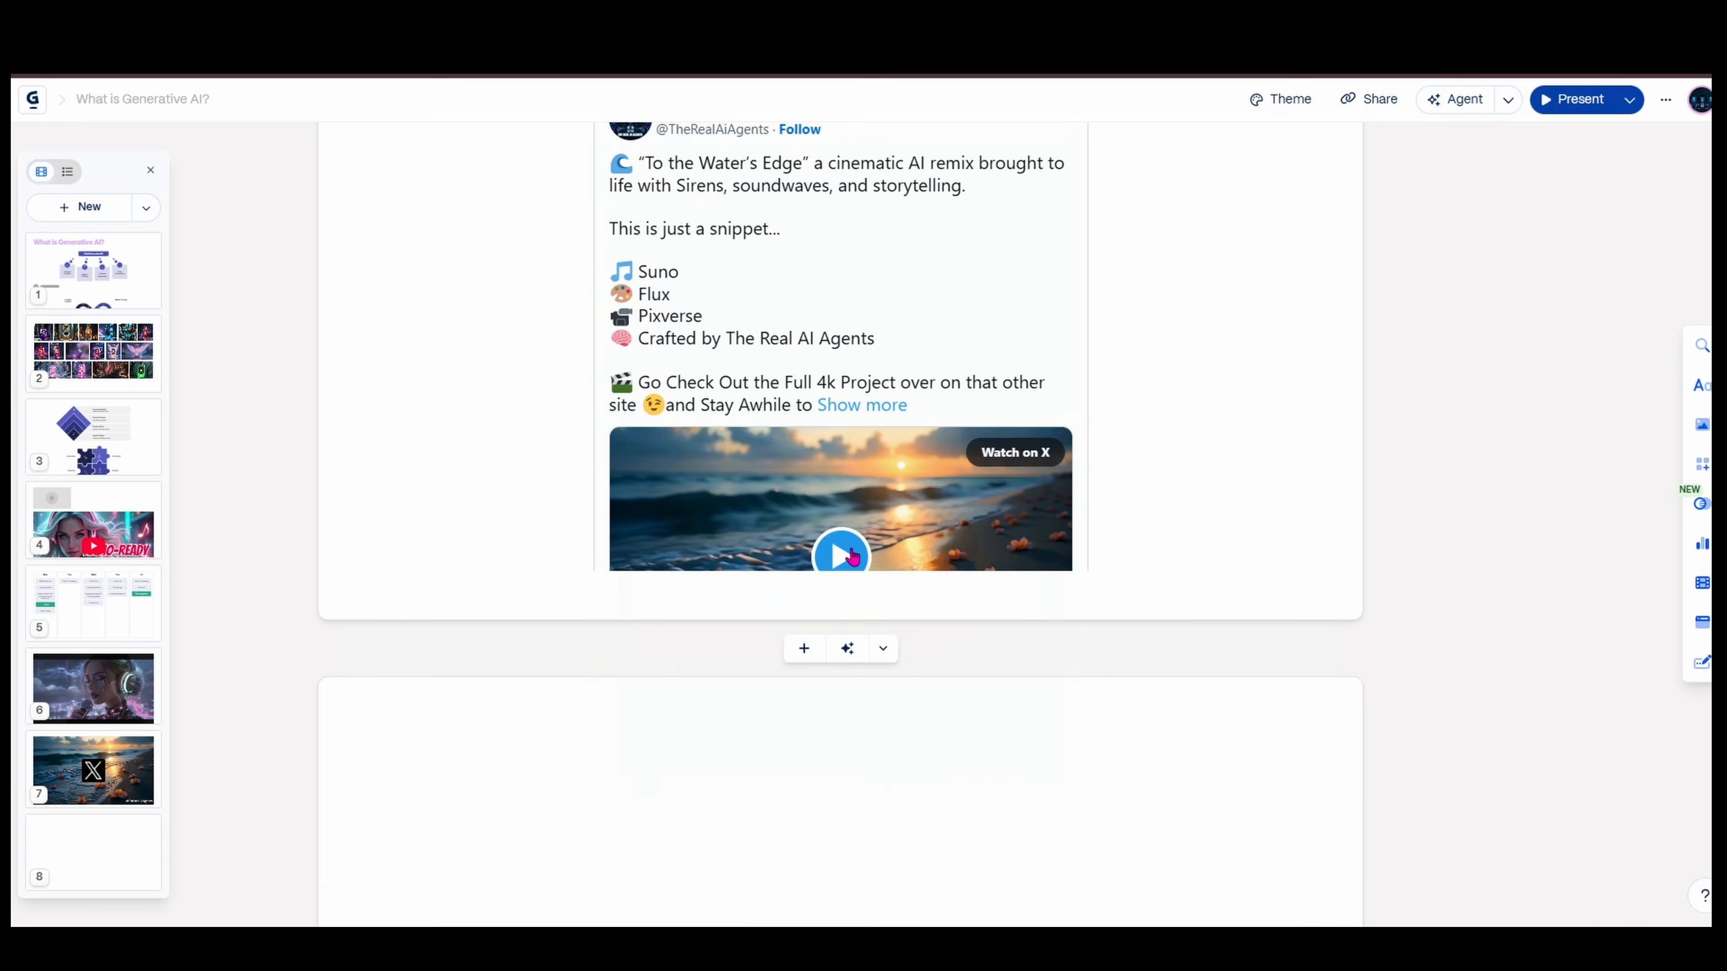
pyautogui.click(830, 572)
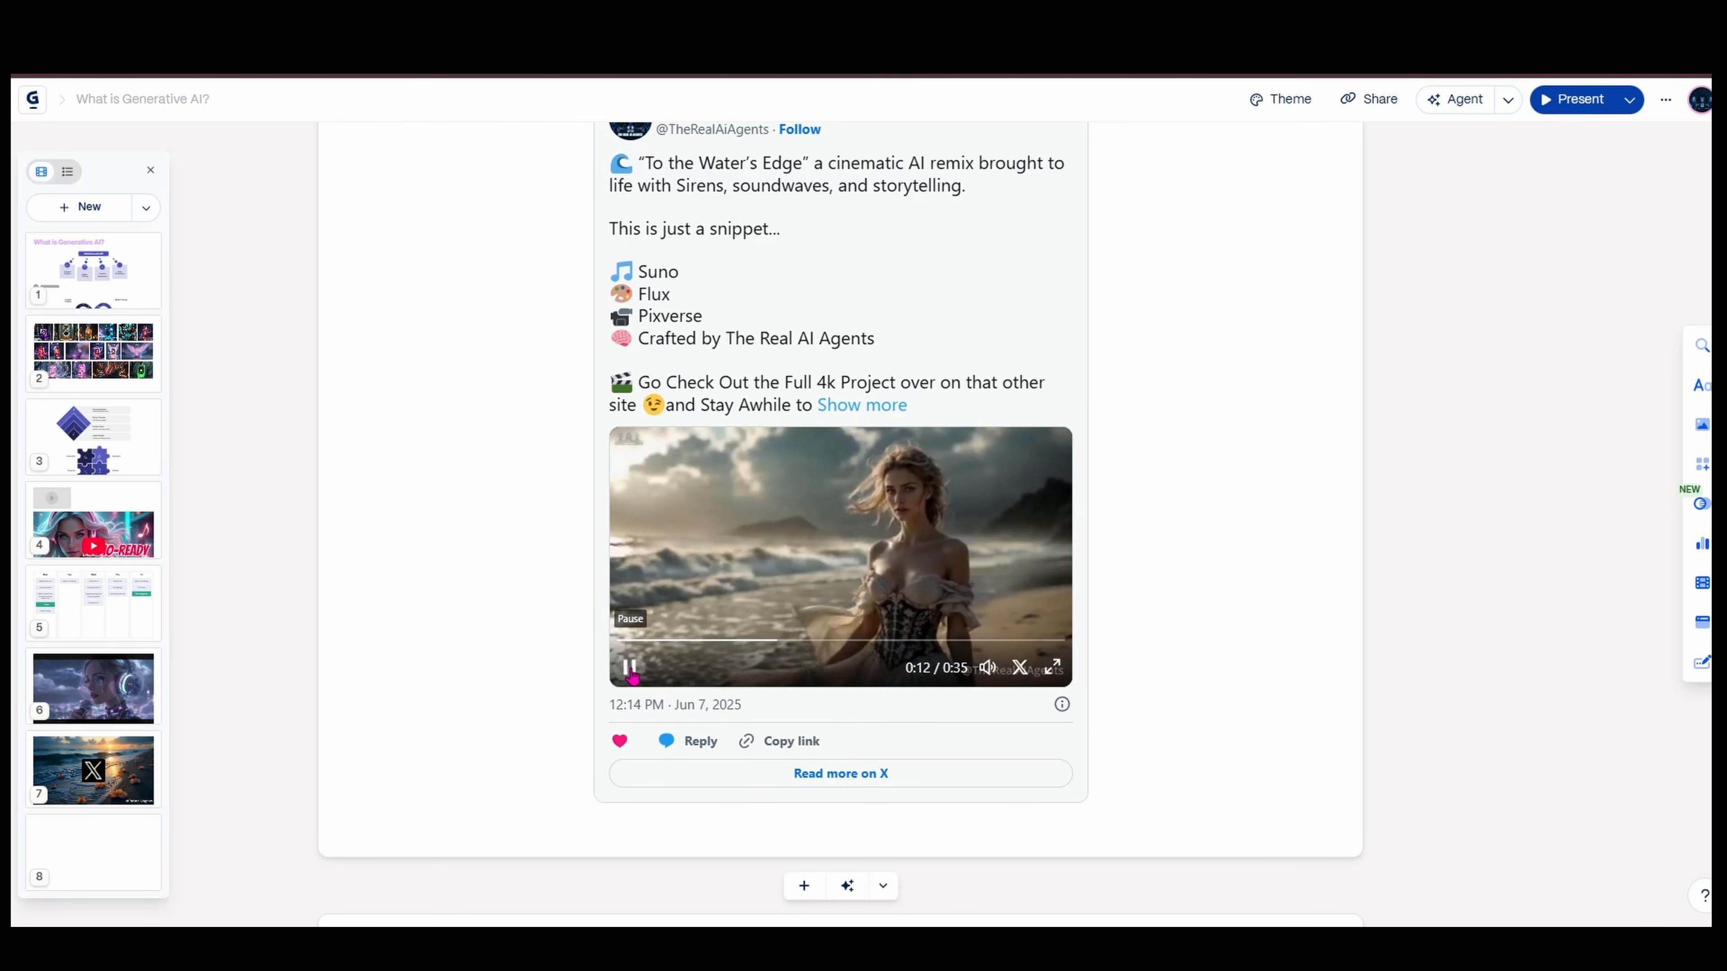
pyautogui.click(630, 668)
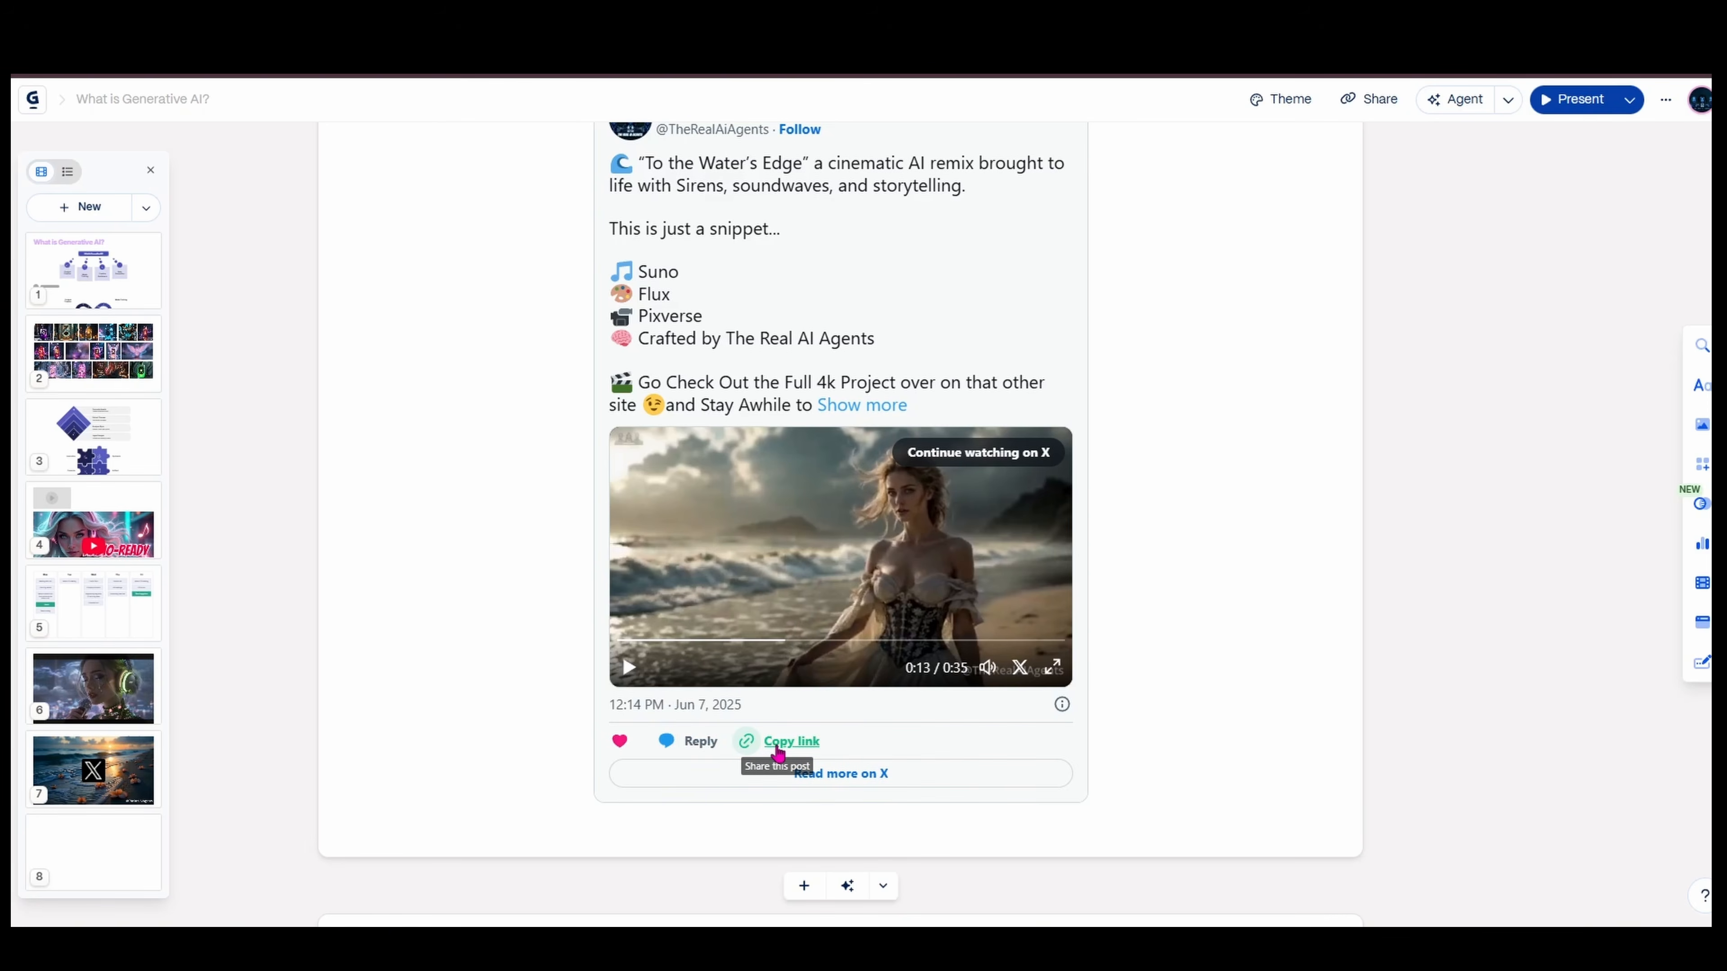
pyautogui.hotkey('ctrl', 'z')
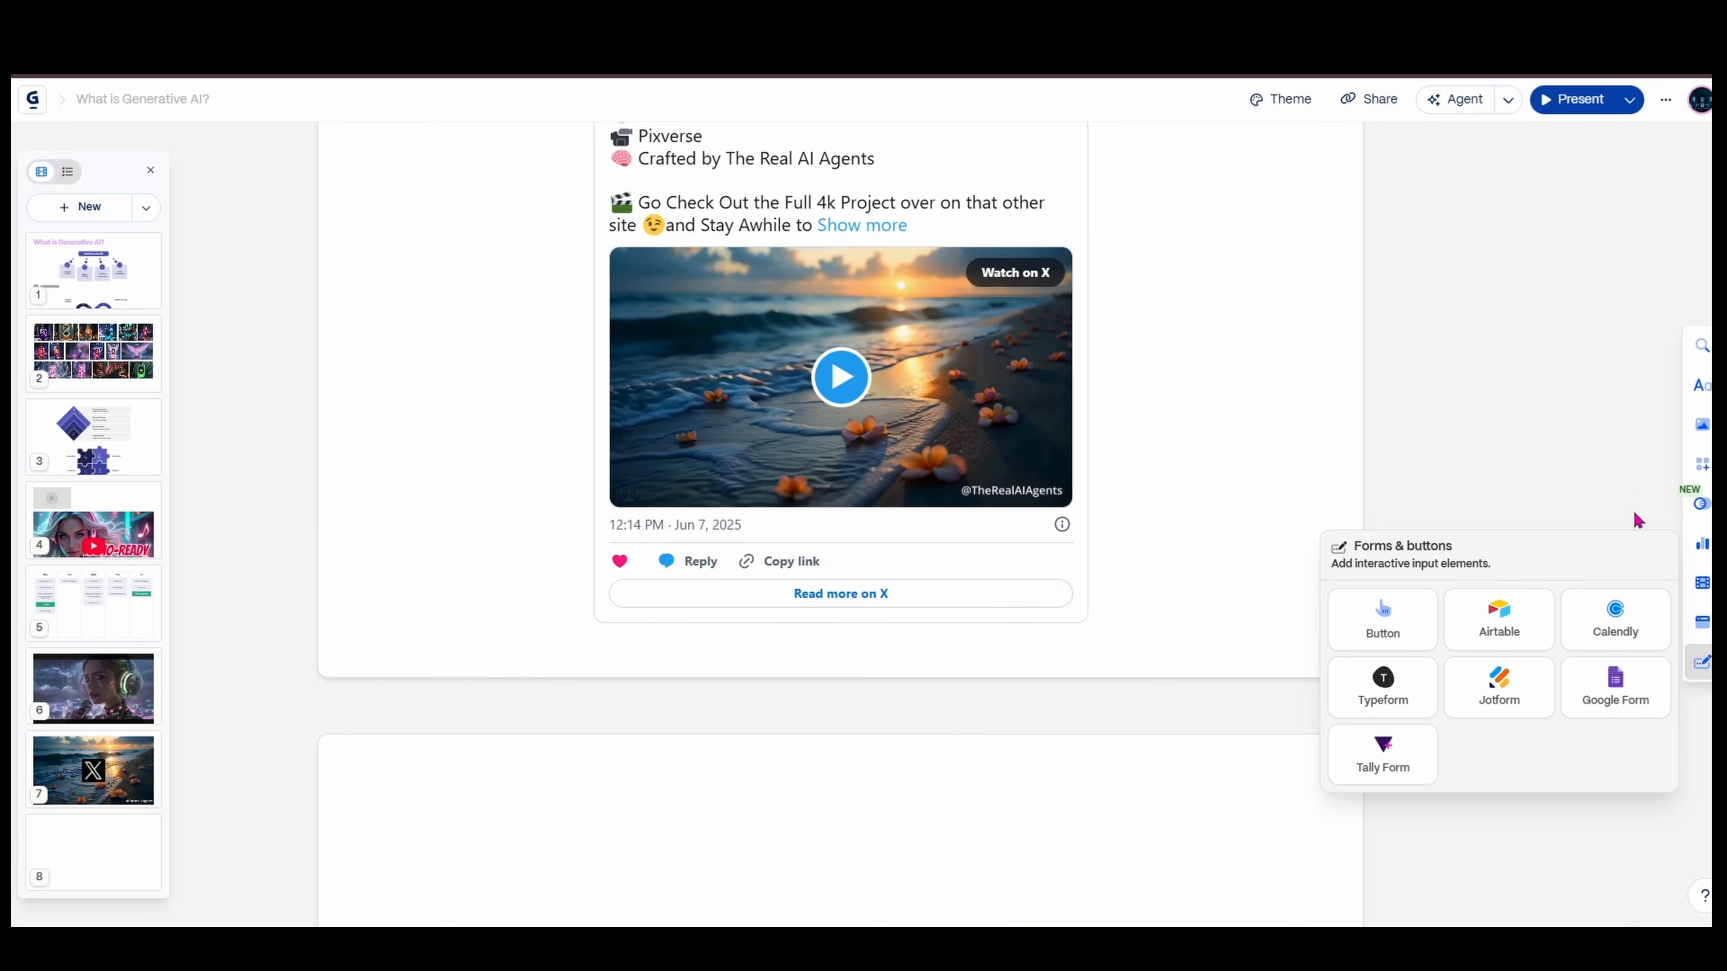
pyautogui.scroll(-10, 873, 818)
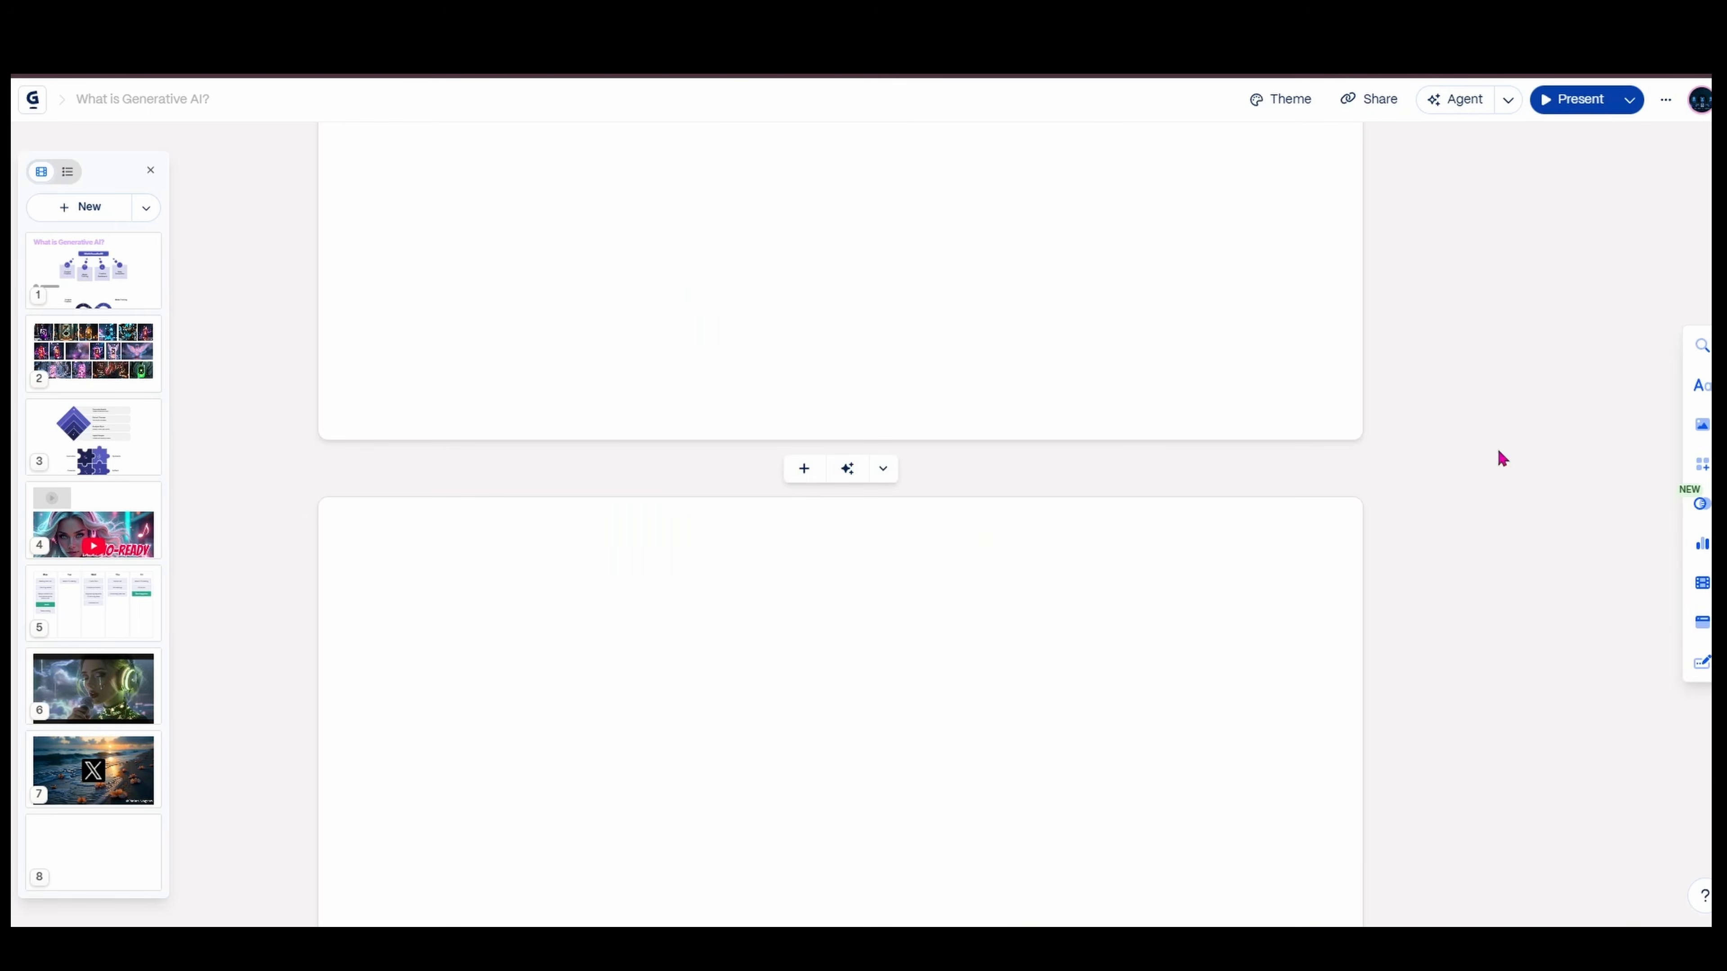
pyautogui.scroll(5, 1501, 470)
pyautogui.scroll(10, 1508, 501)
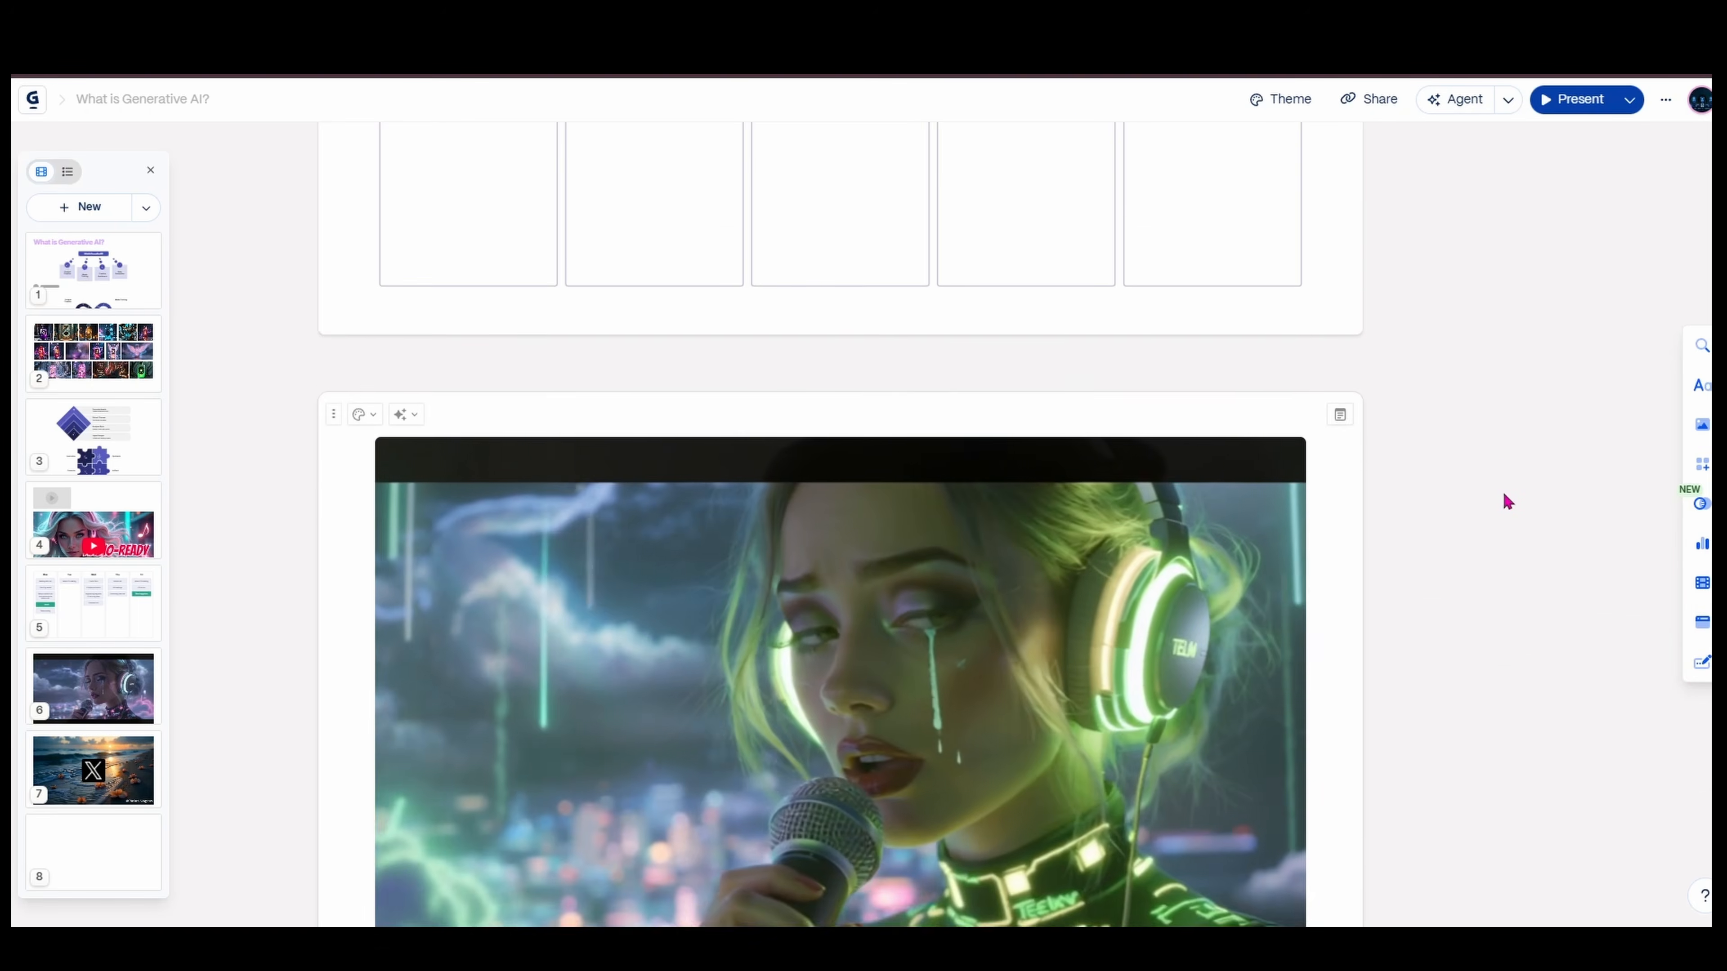
pyautogui.scroll(10, 1506, 505)
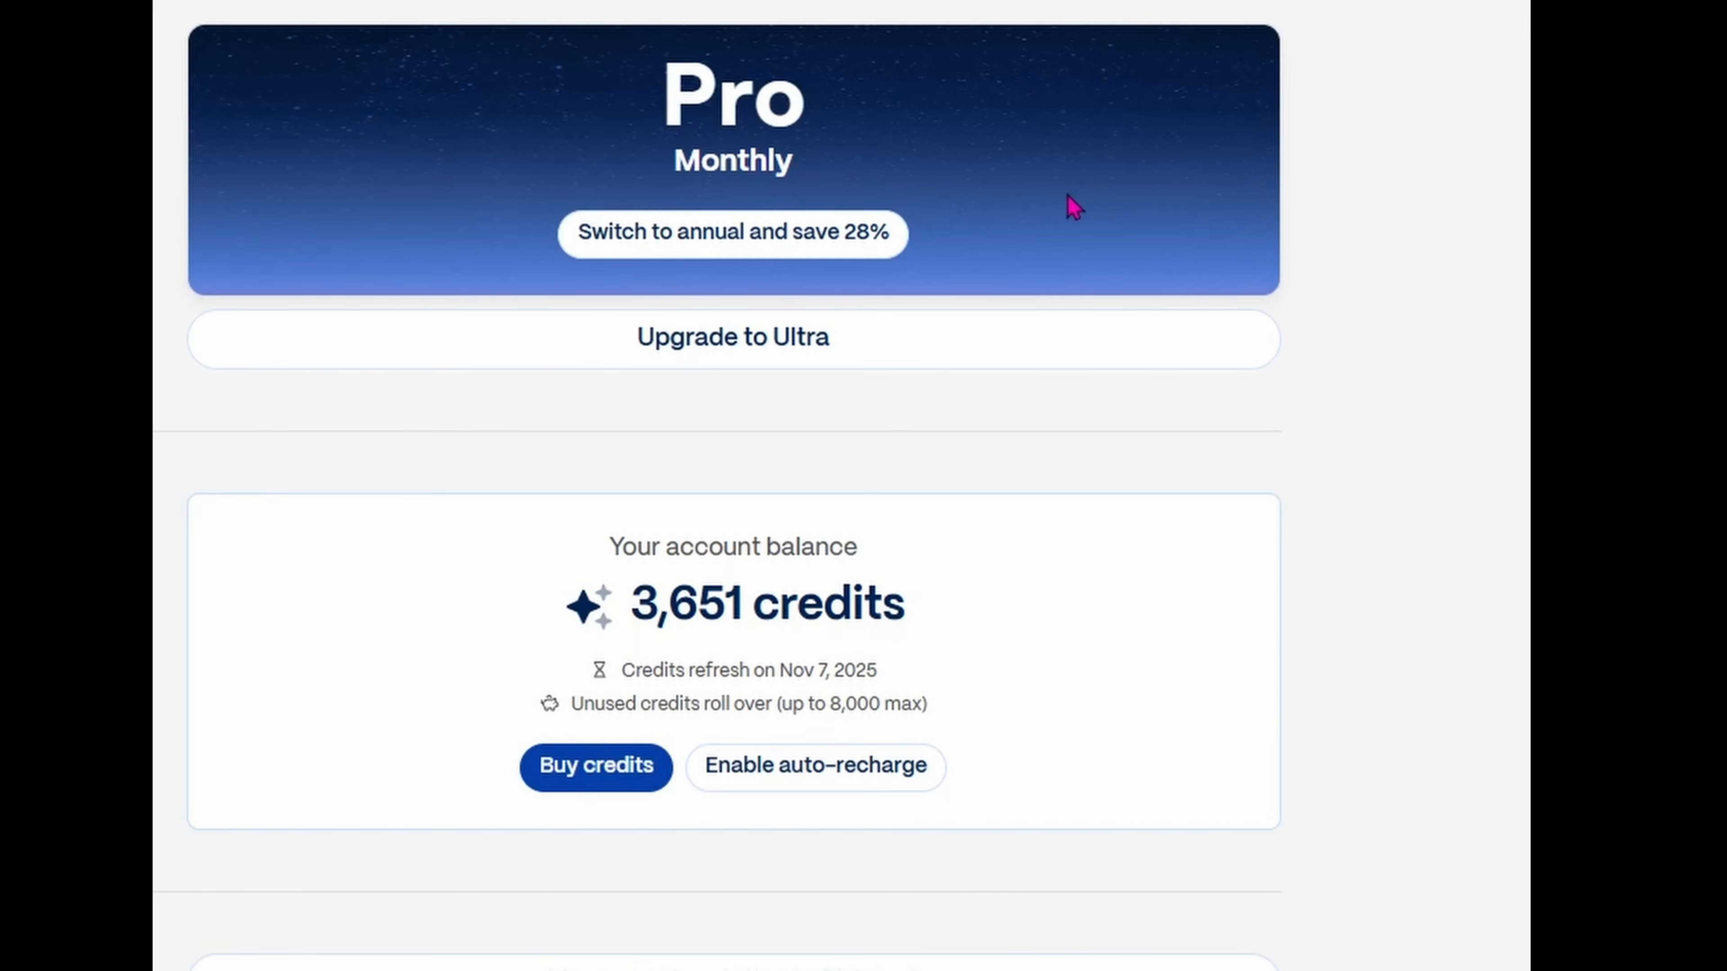
# Review the account's plan and credit balance, and compare the individual plans' prices under annual and monthly billing
pyautogui.scroll(-2, 1210, 246)
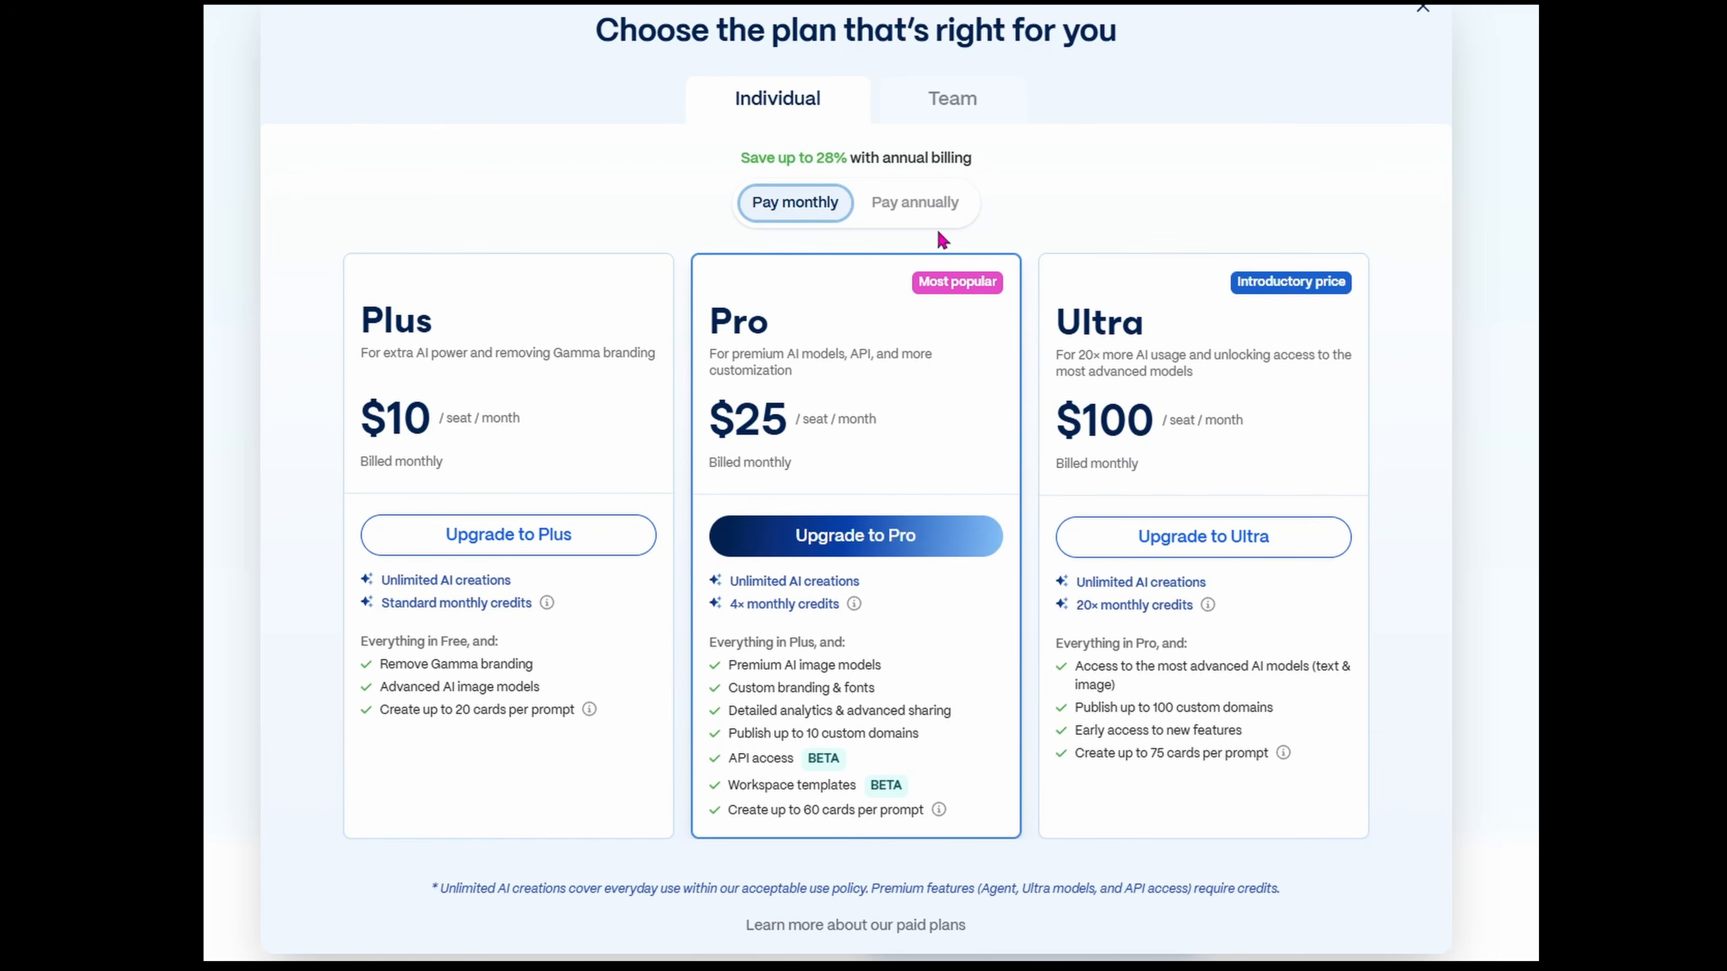
pyautogui.click(936, 207)
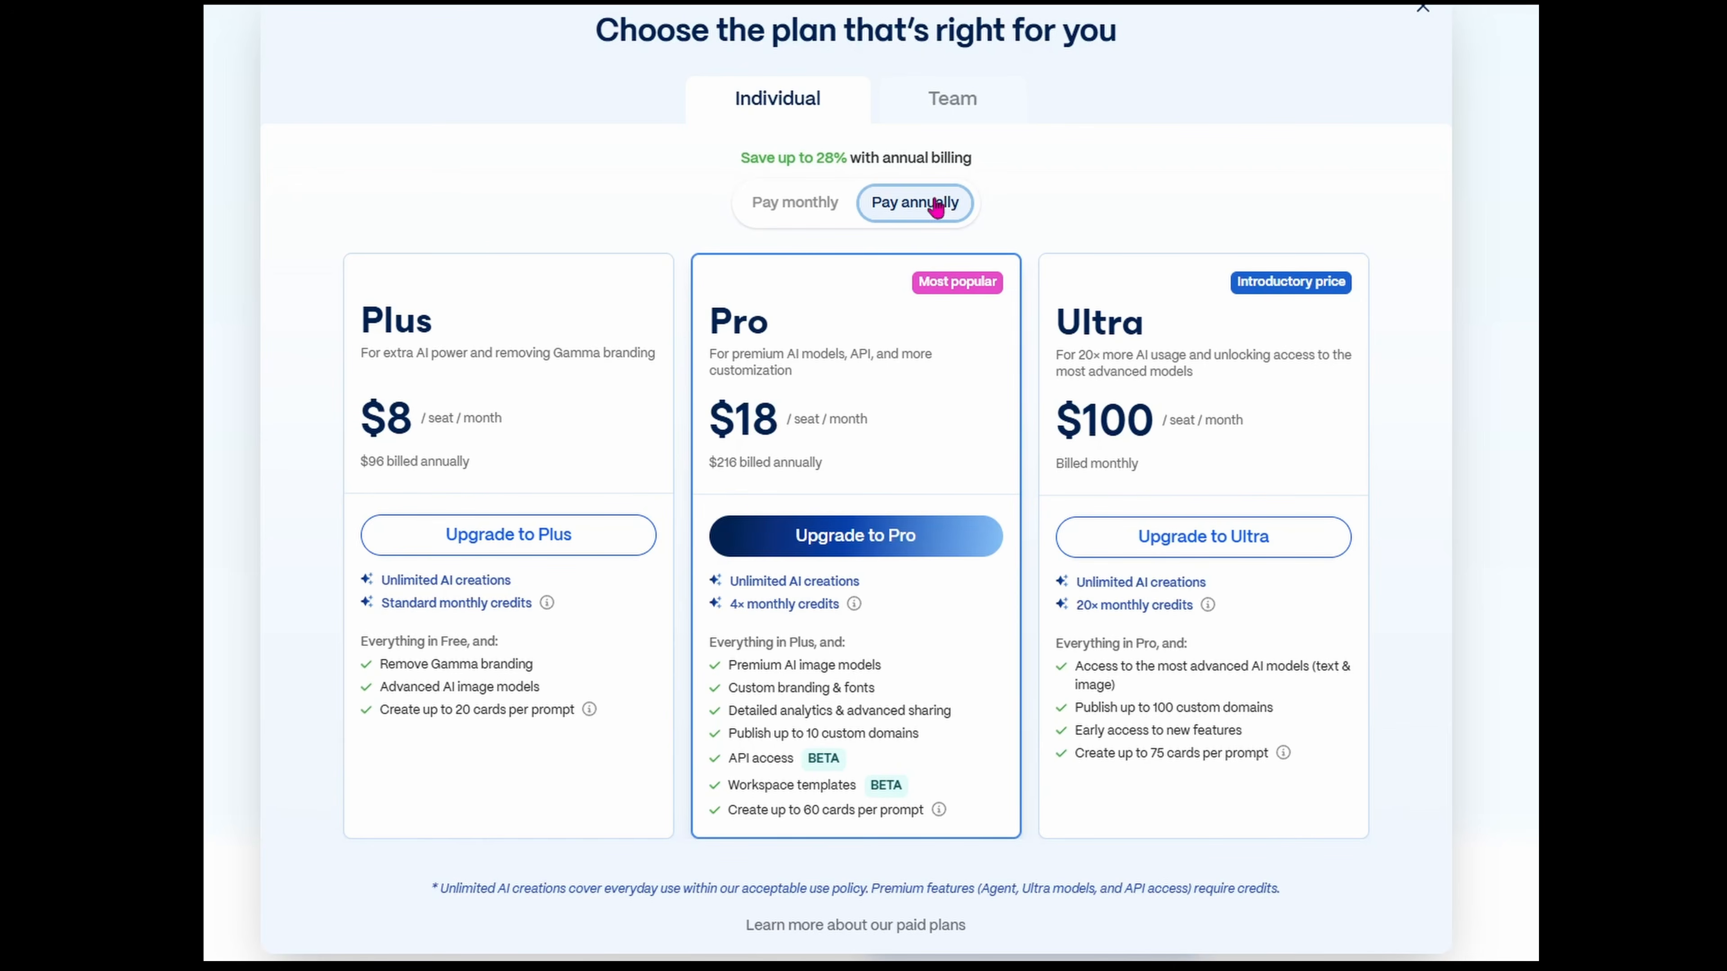
pyautogui.click(787, 221)
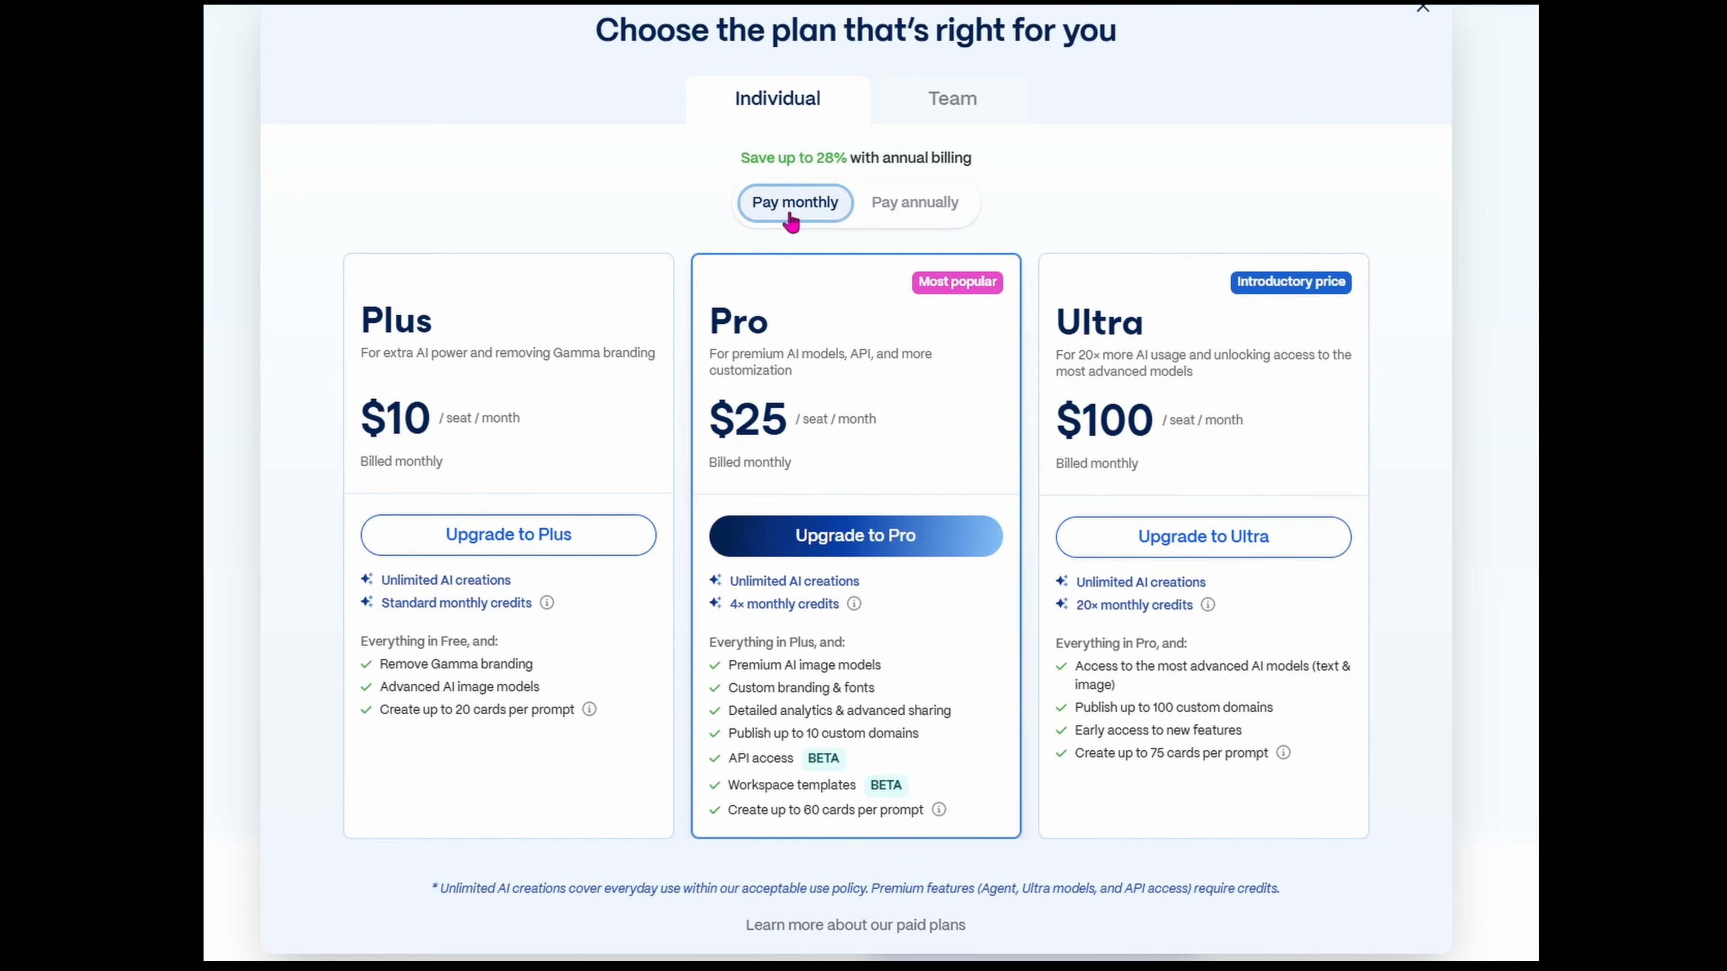